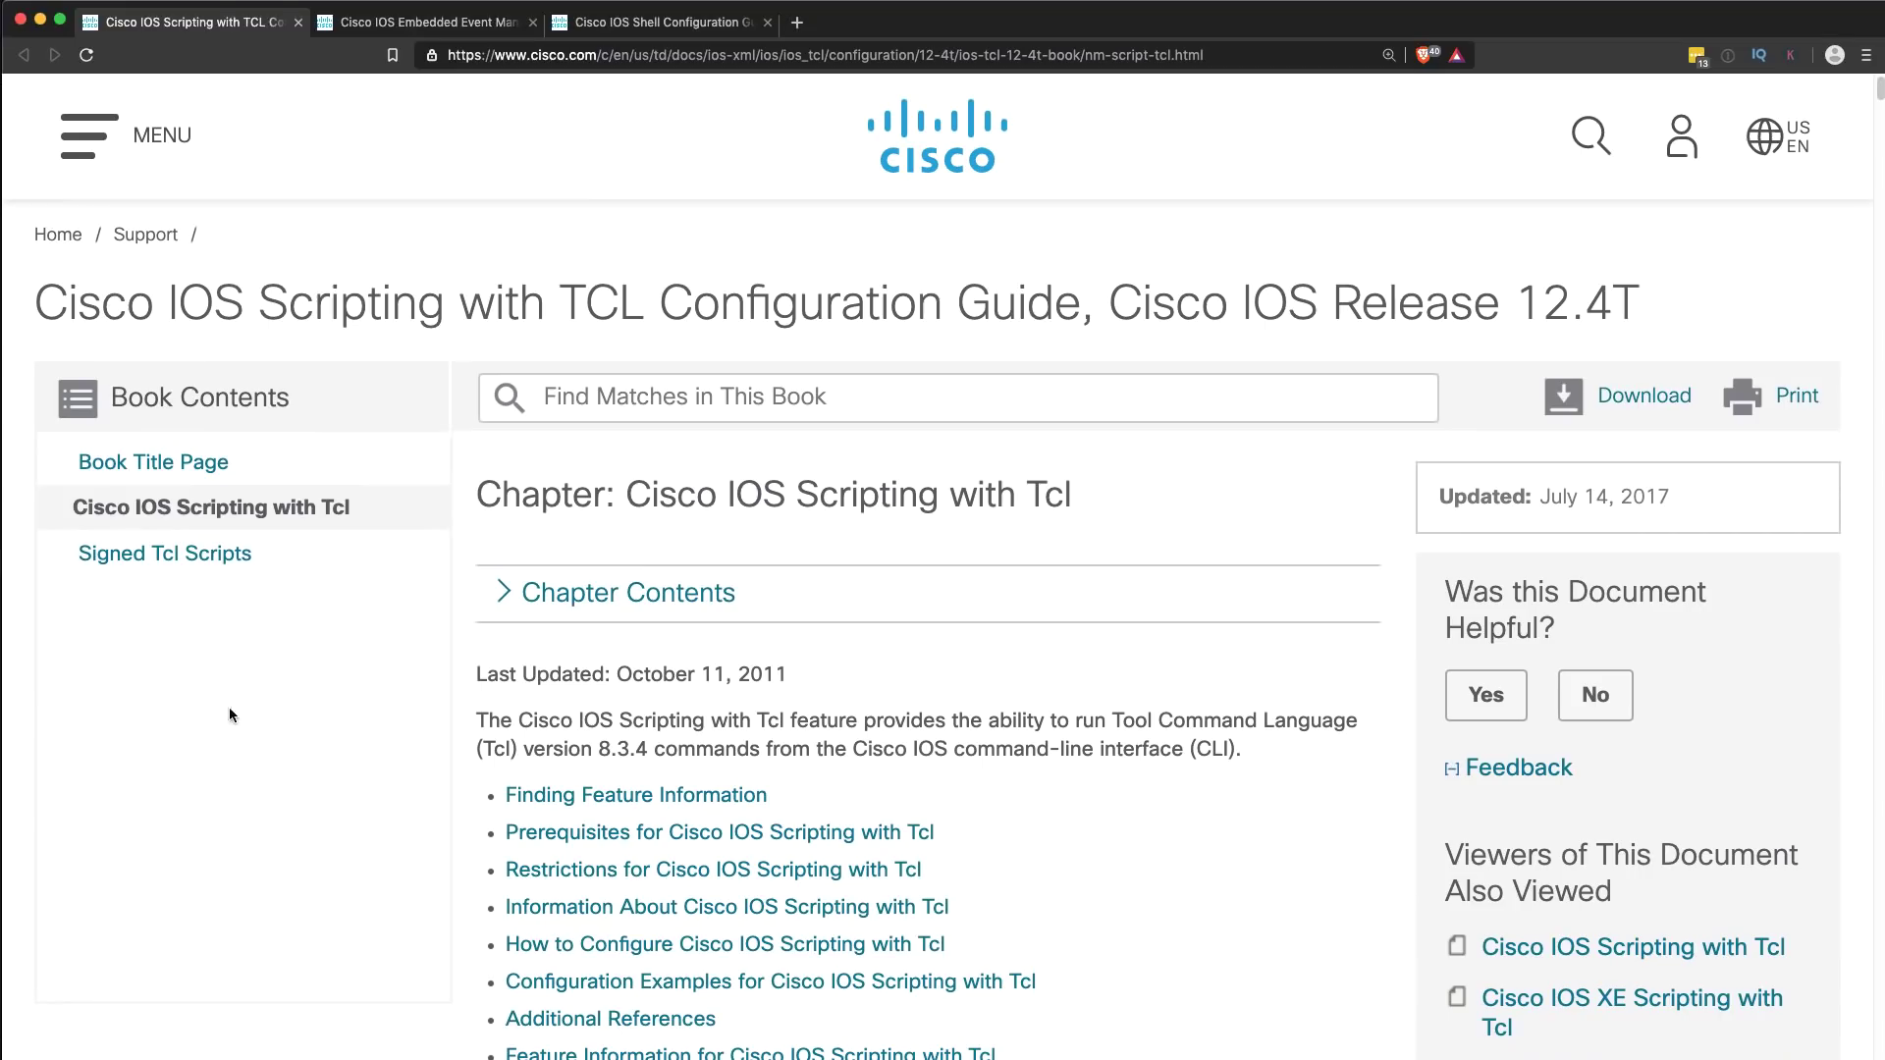
# - Highlight the TCL guide's title and date, then view the EEM reference and IOS Shell guide titles
pyautogui.moveTo(41, 299); pyautogui.dragTo(1175, 315)
pyautogui.moveTo(791, 672); pyautogui.dragTo(466, 672)
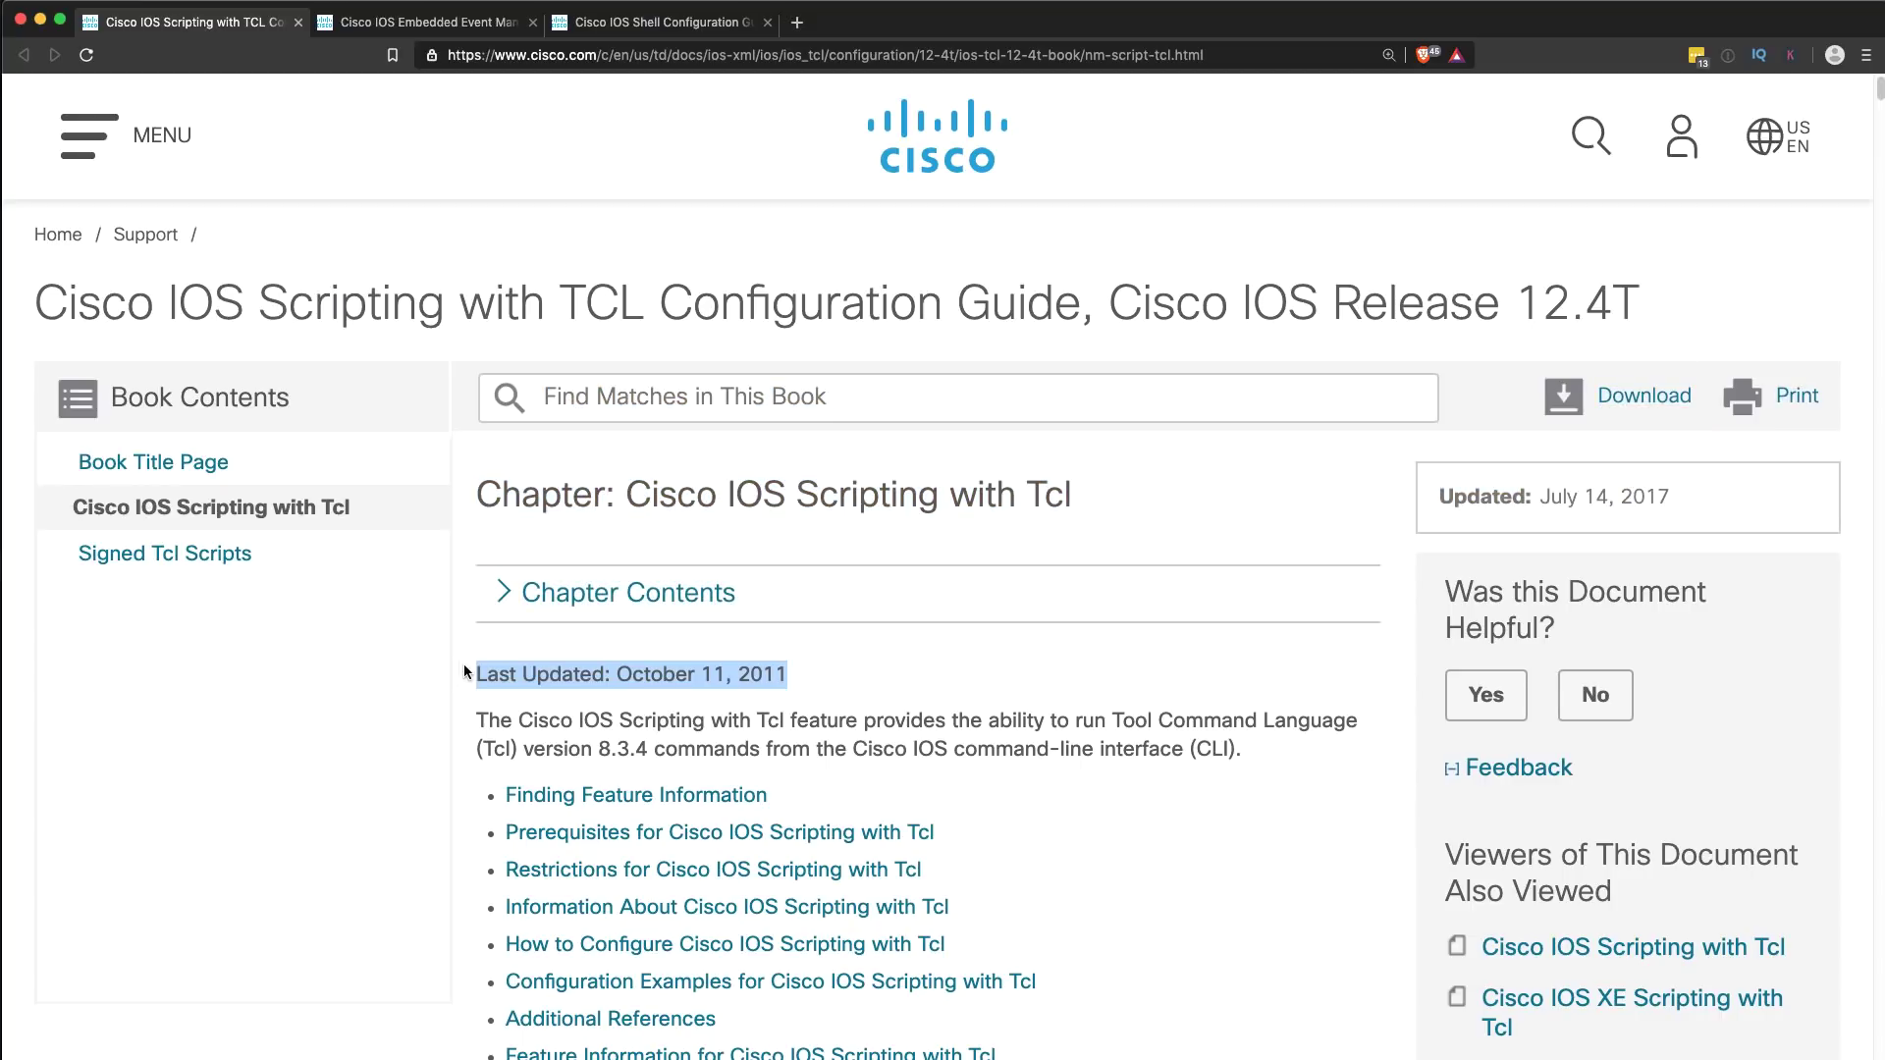
pyautogui.hotkey('ctrl', 'Tab')
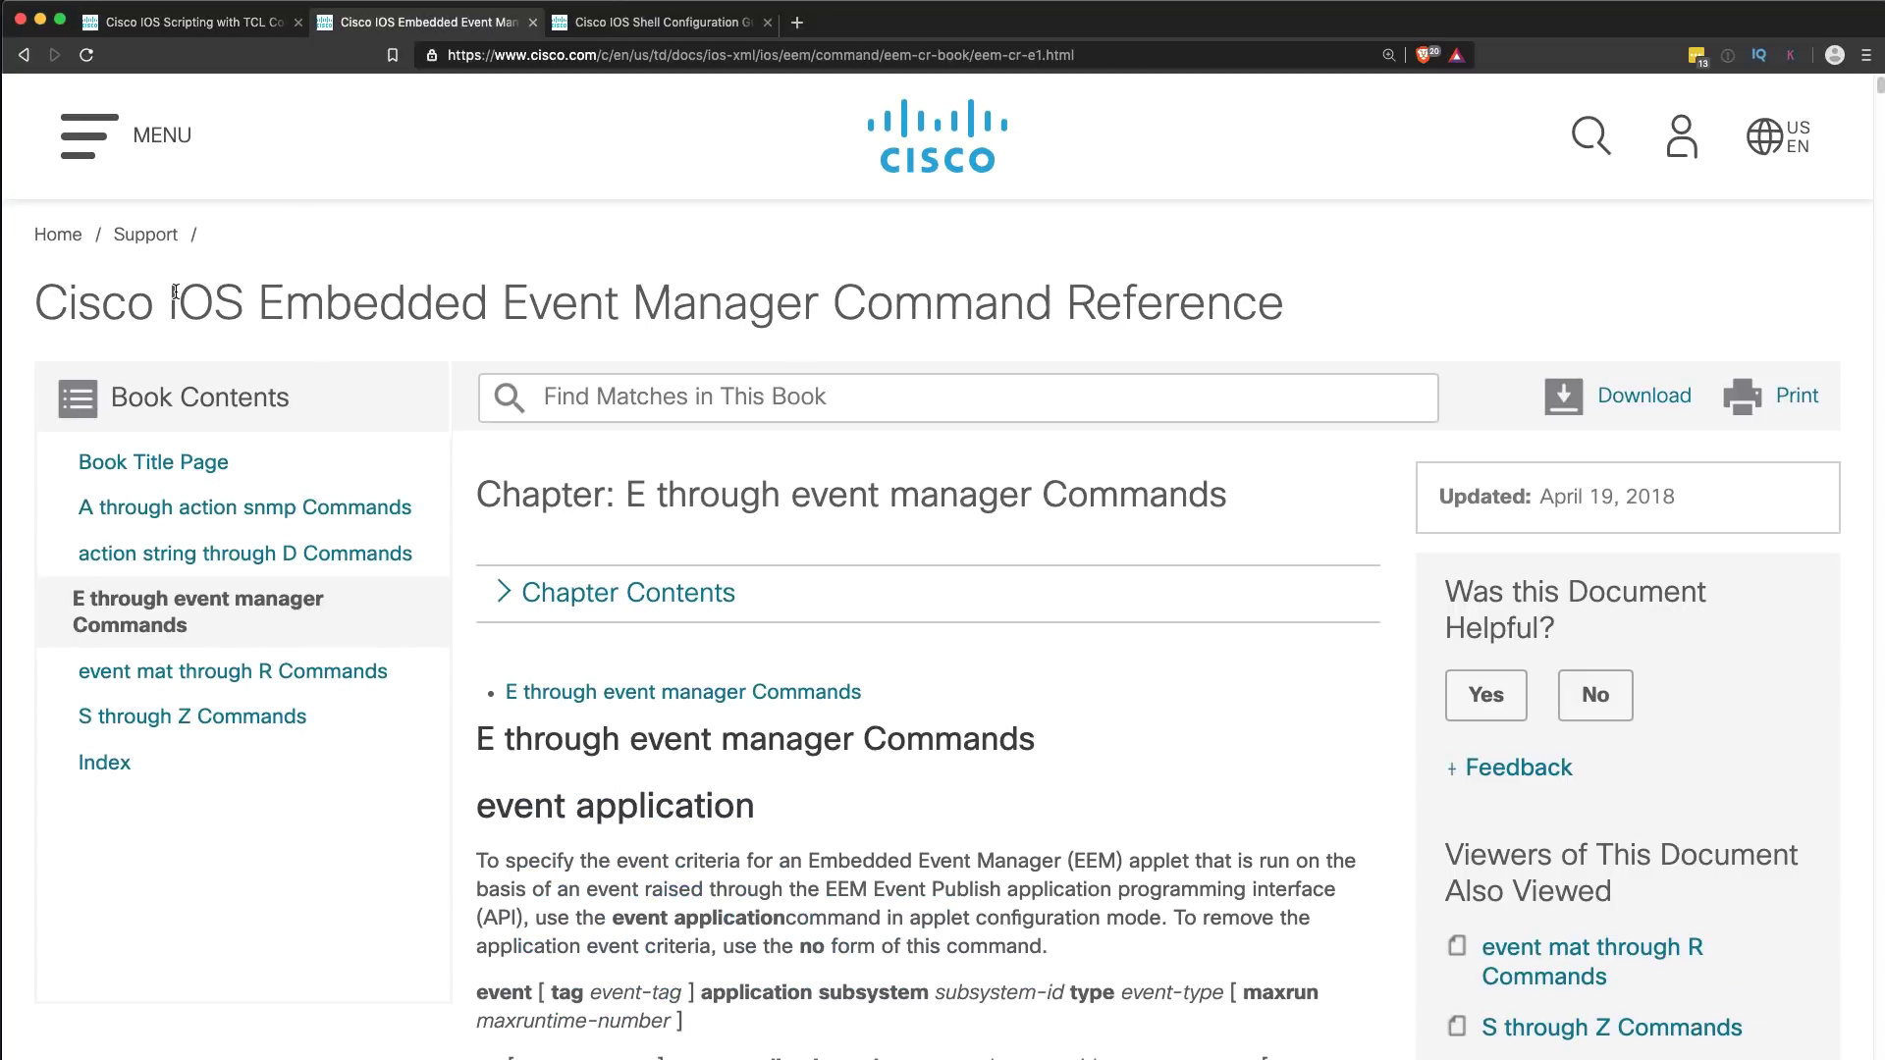
pyautogui.moveTo(169, 294); pyautogui.dragTo(788, 285)
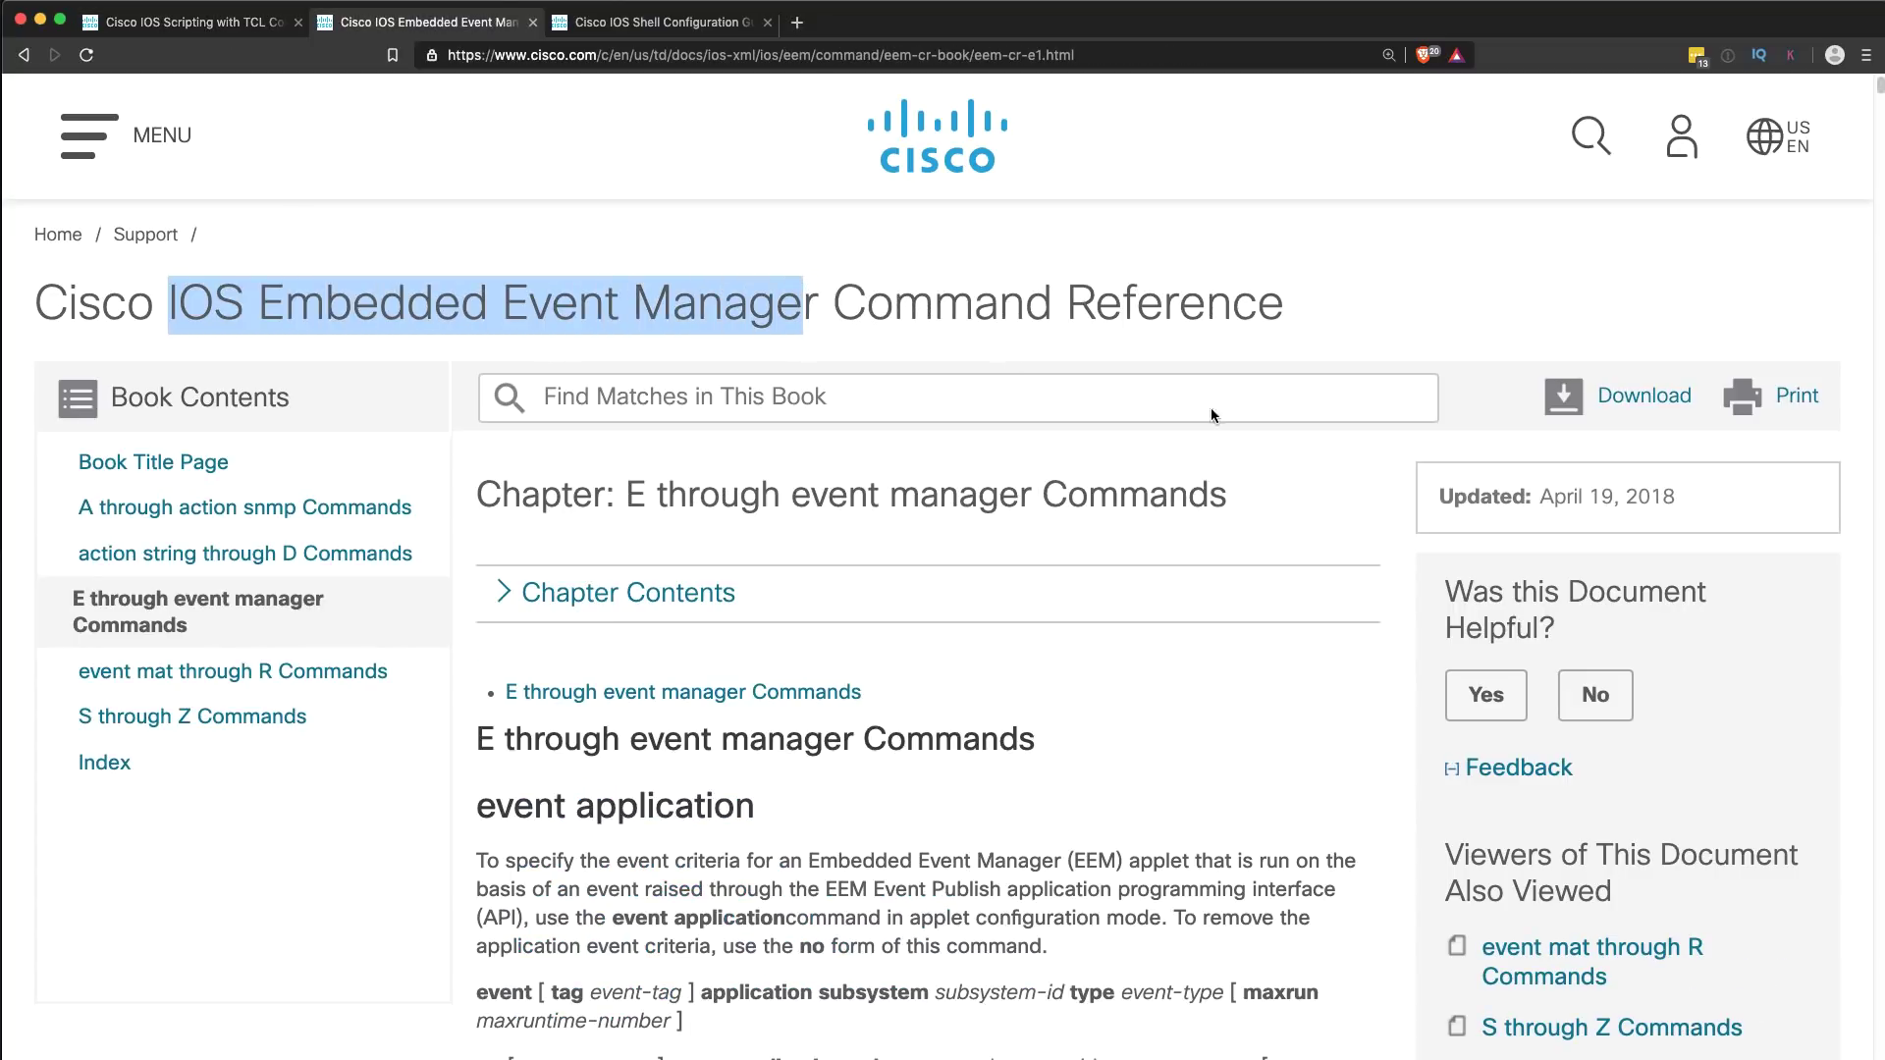
pyautogui.click(707, 18)
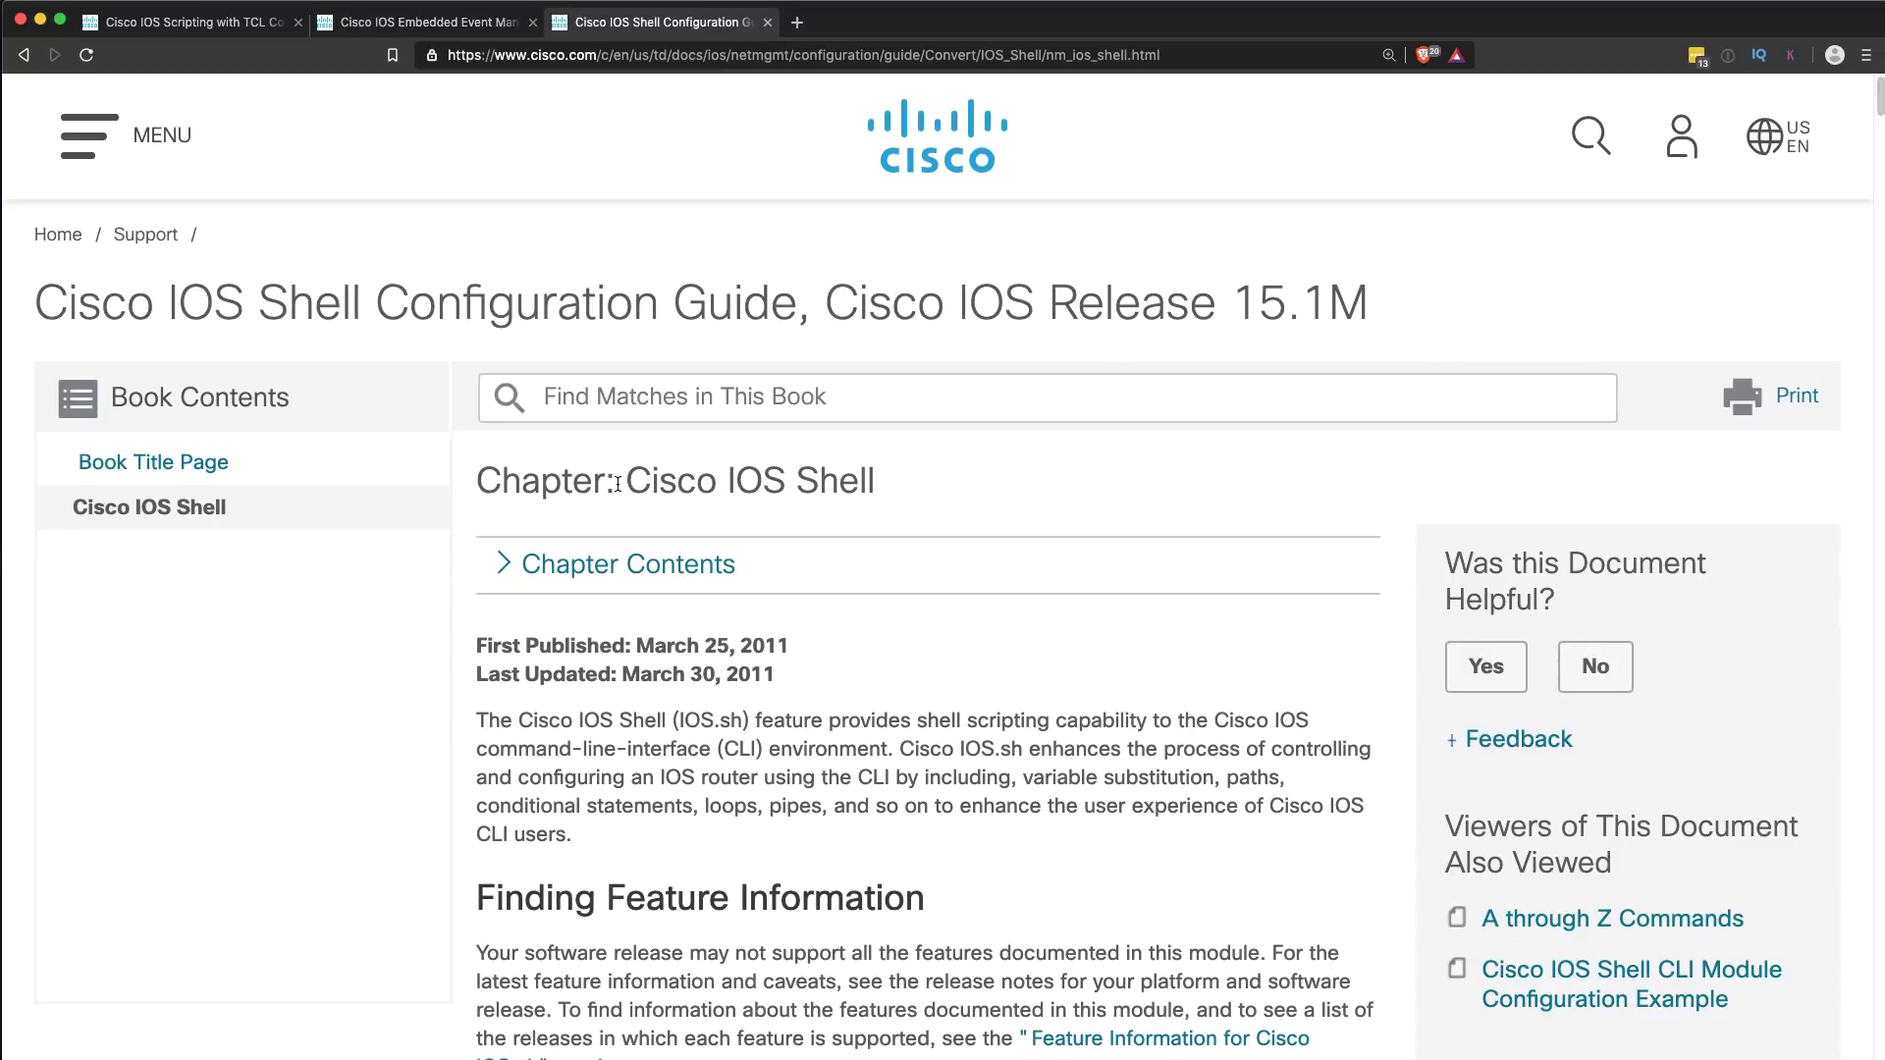
pyautogui.moveTo(652, 482); pyautogui.dragTo(938, 478)
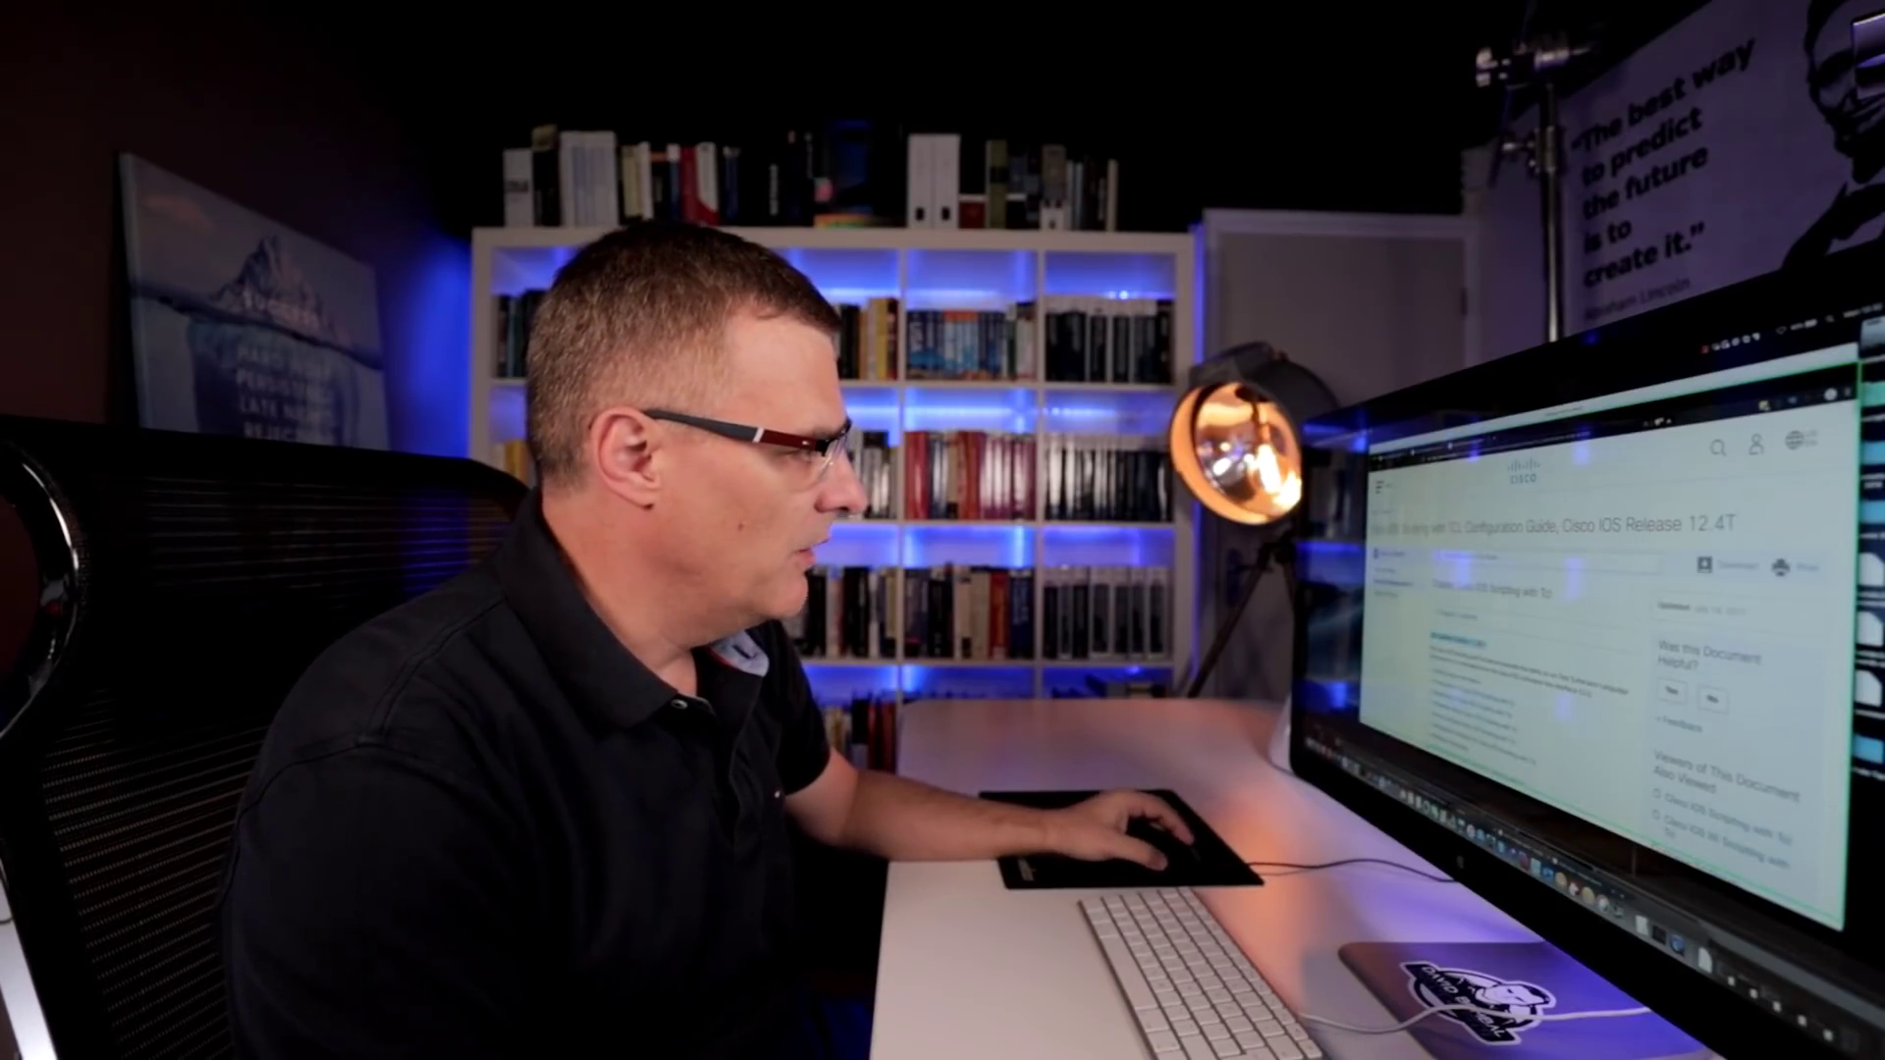
# - Review tclsh on line 1 of the Tcl ping-loop script, then return to the GNS3 topology
pyautogui.press('super+Tab')
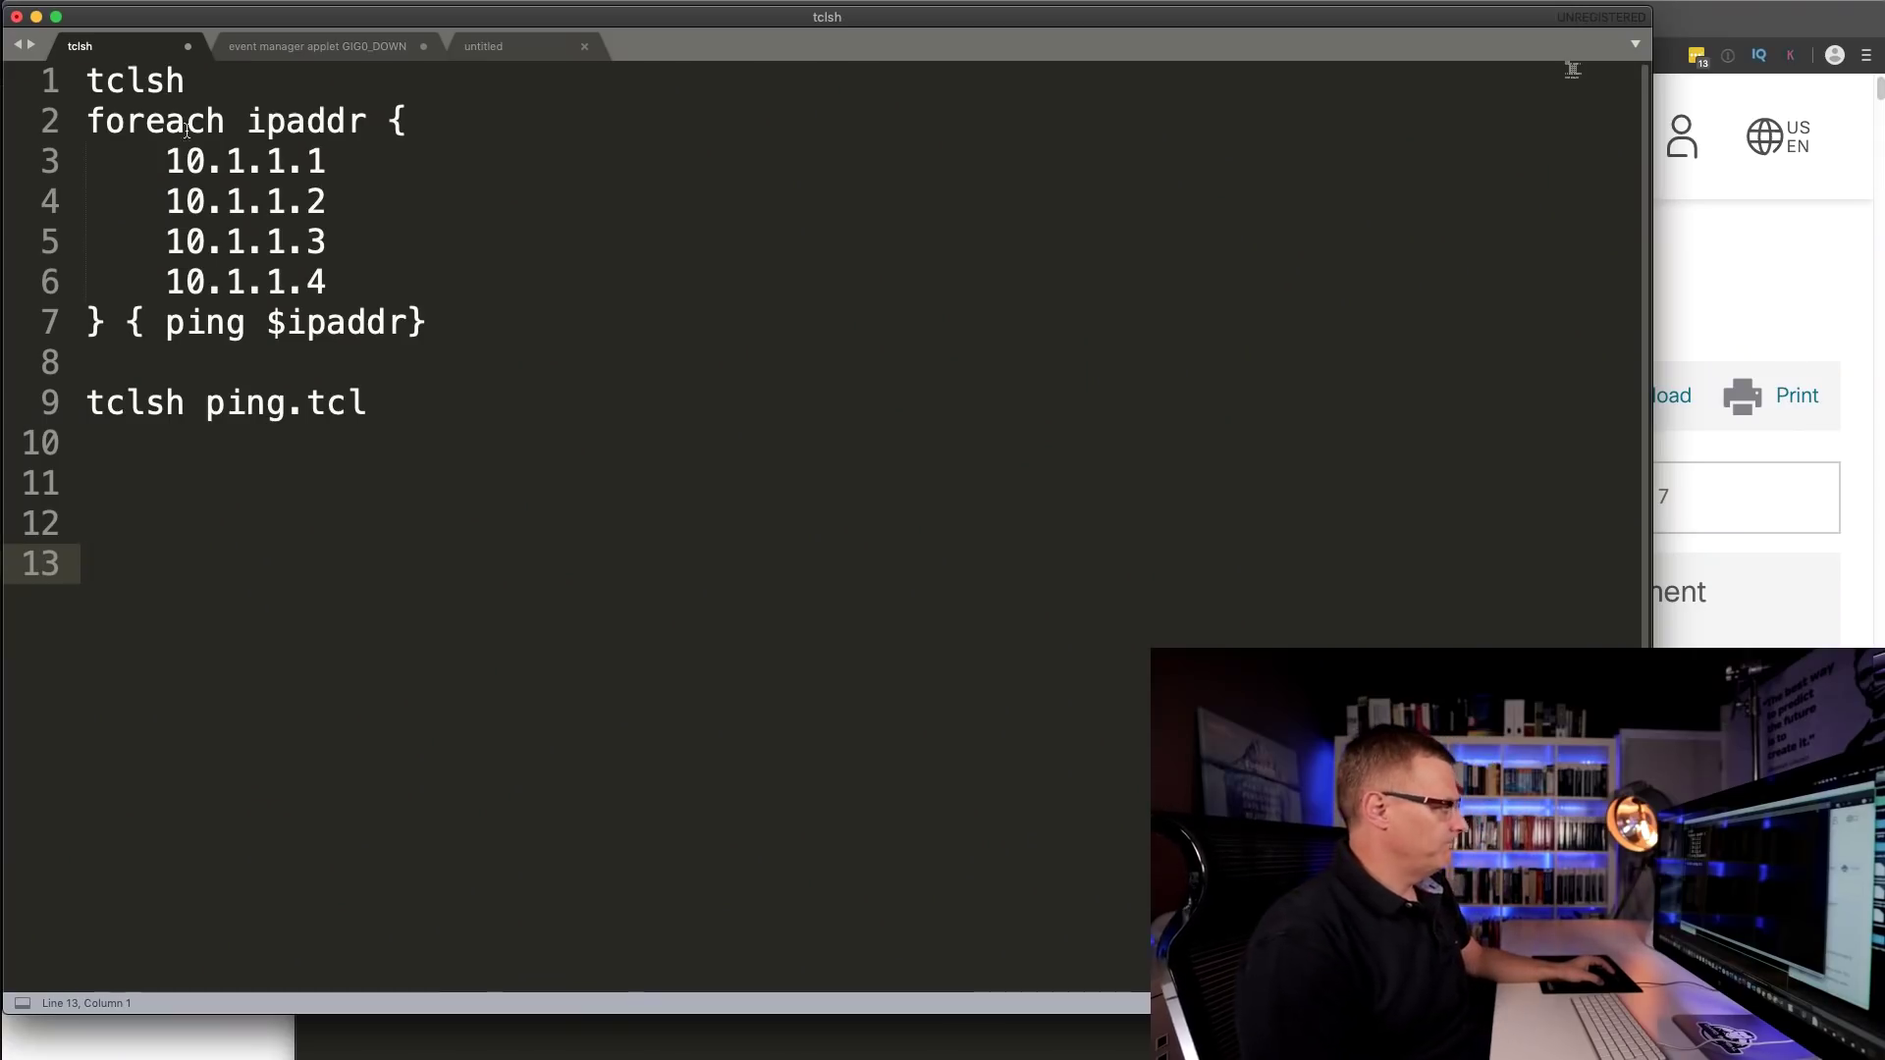
pyautogui.moveTo(86, 80); pyautogui.dragTo(262, 90)
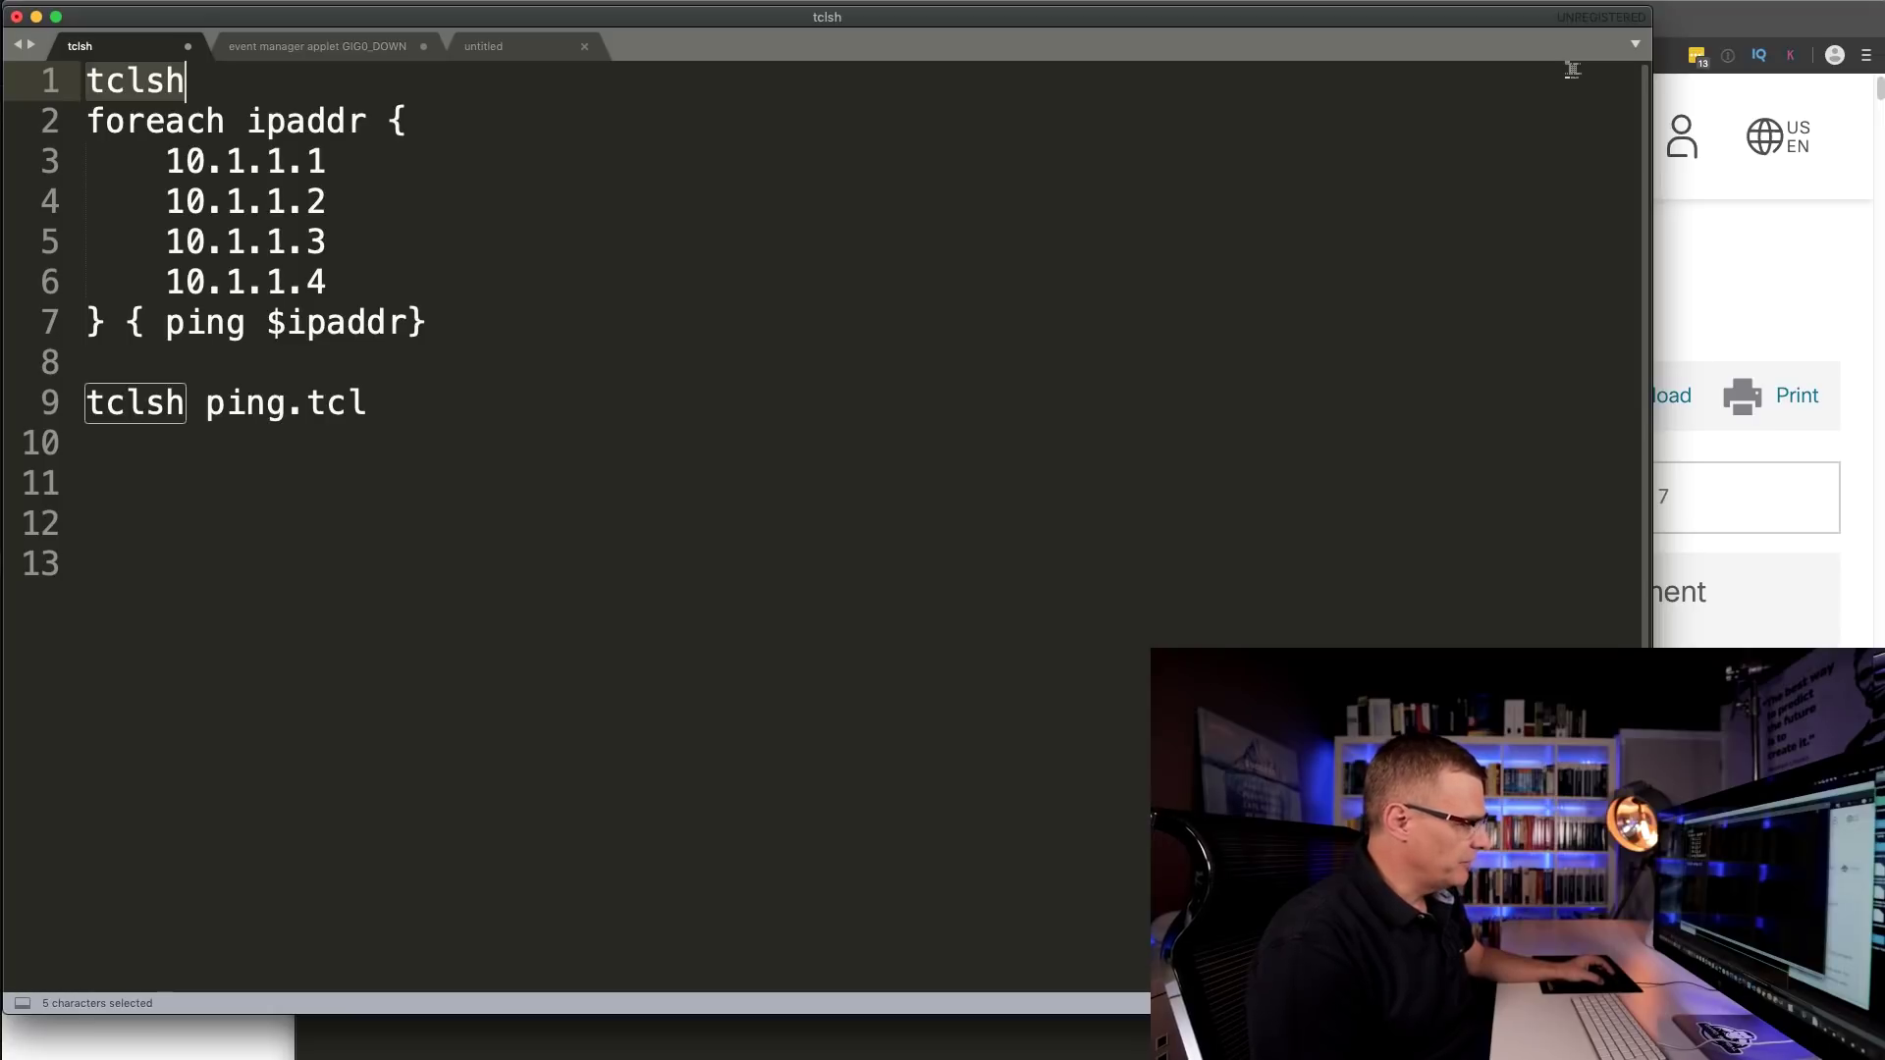
pyautogui.press('super+Tab')
pyautogui.press('super+Tab')
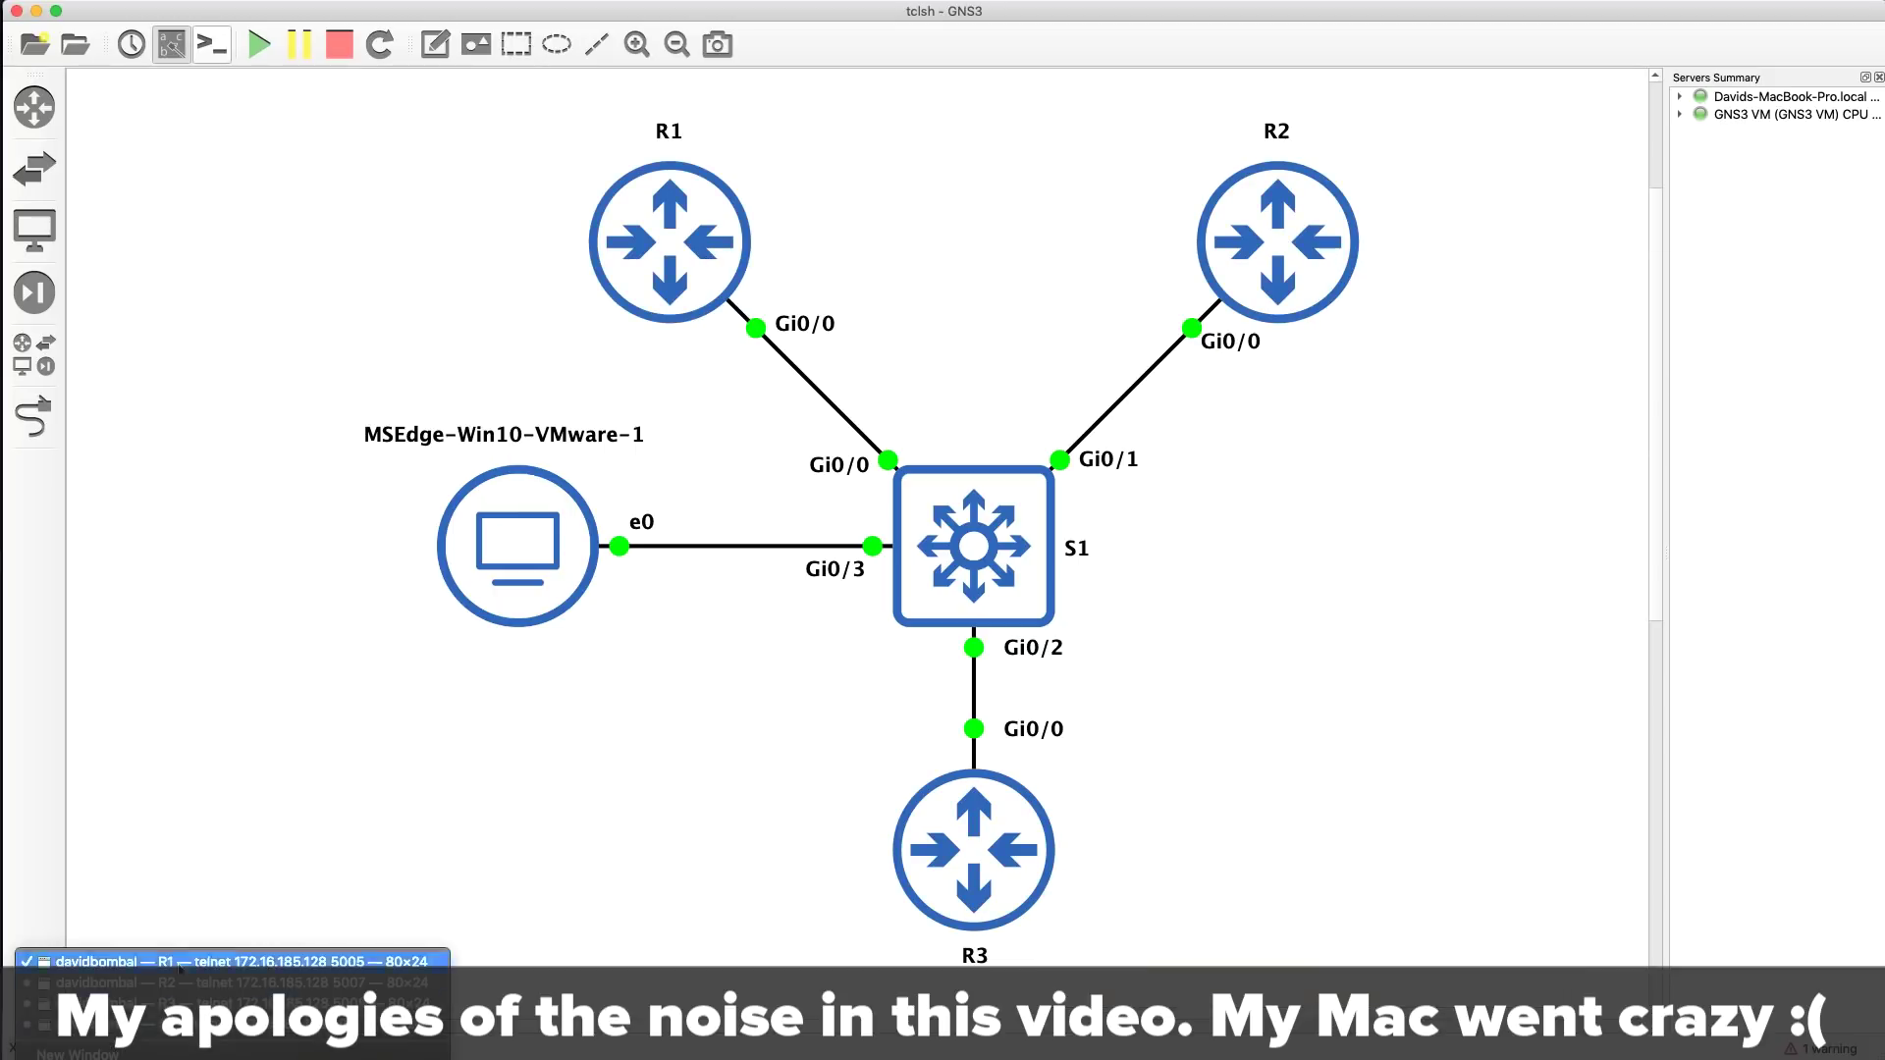
# - Run show version on R1's console and highlight the IOSv version
pyautogui.click(180, 962)
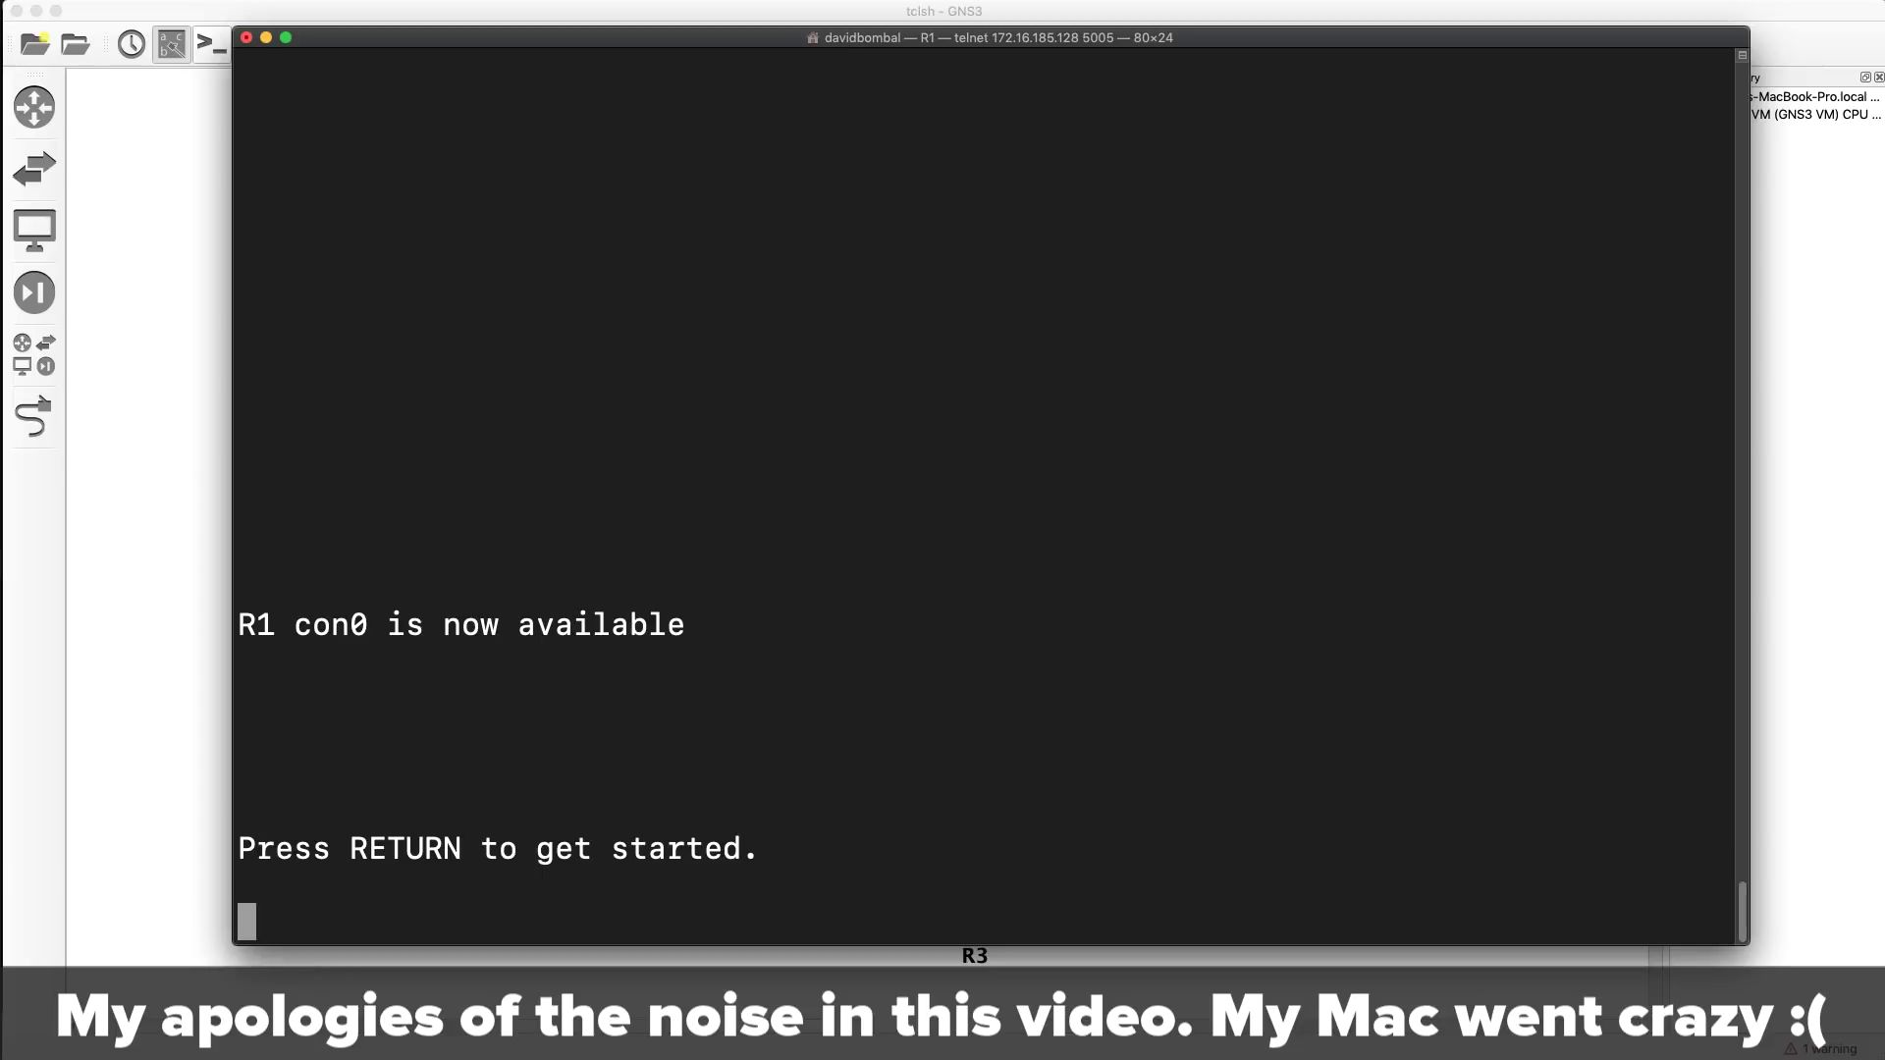
pyautogui.press('Return')
pyautogui.write('sh ver')
pyautogui.press('Return')
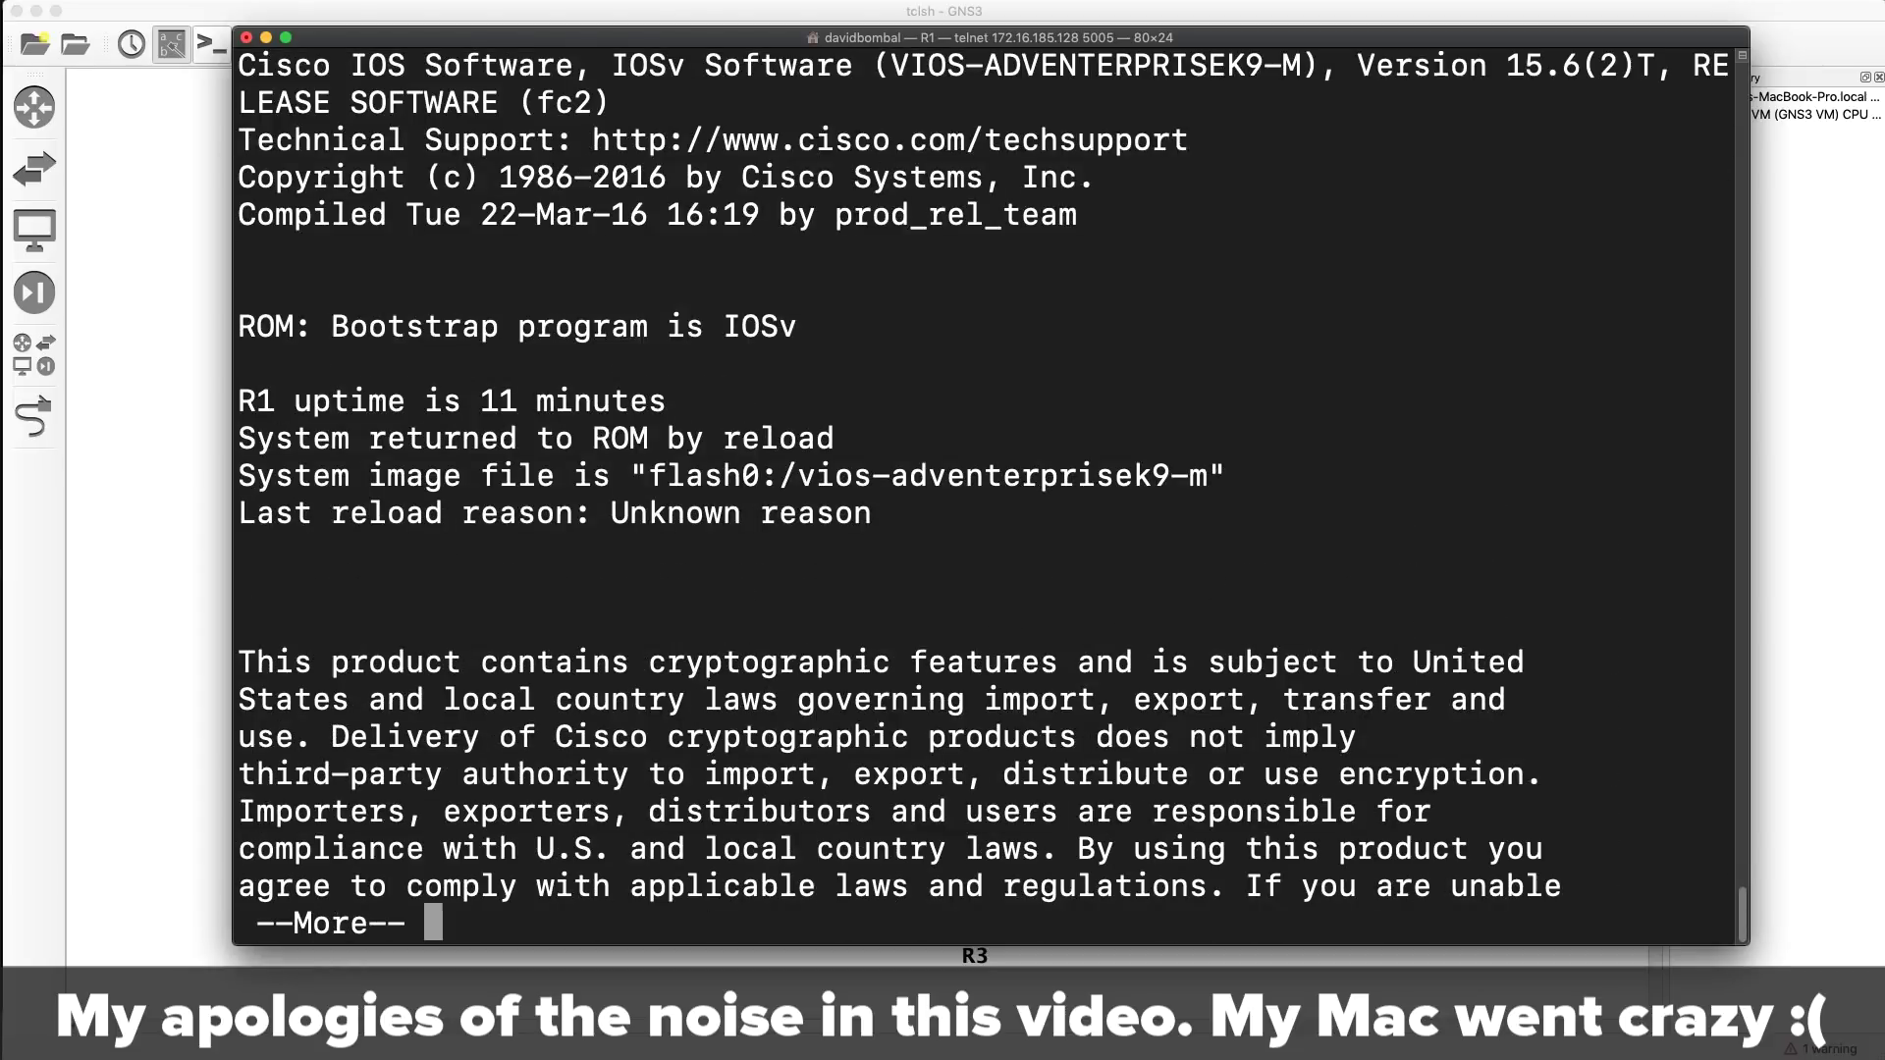
pyautogui.scroll(1, 358, 590)
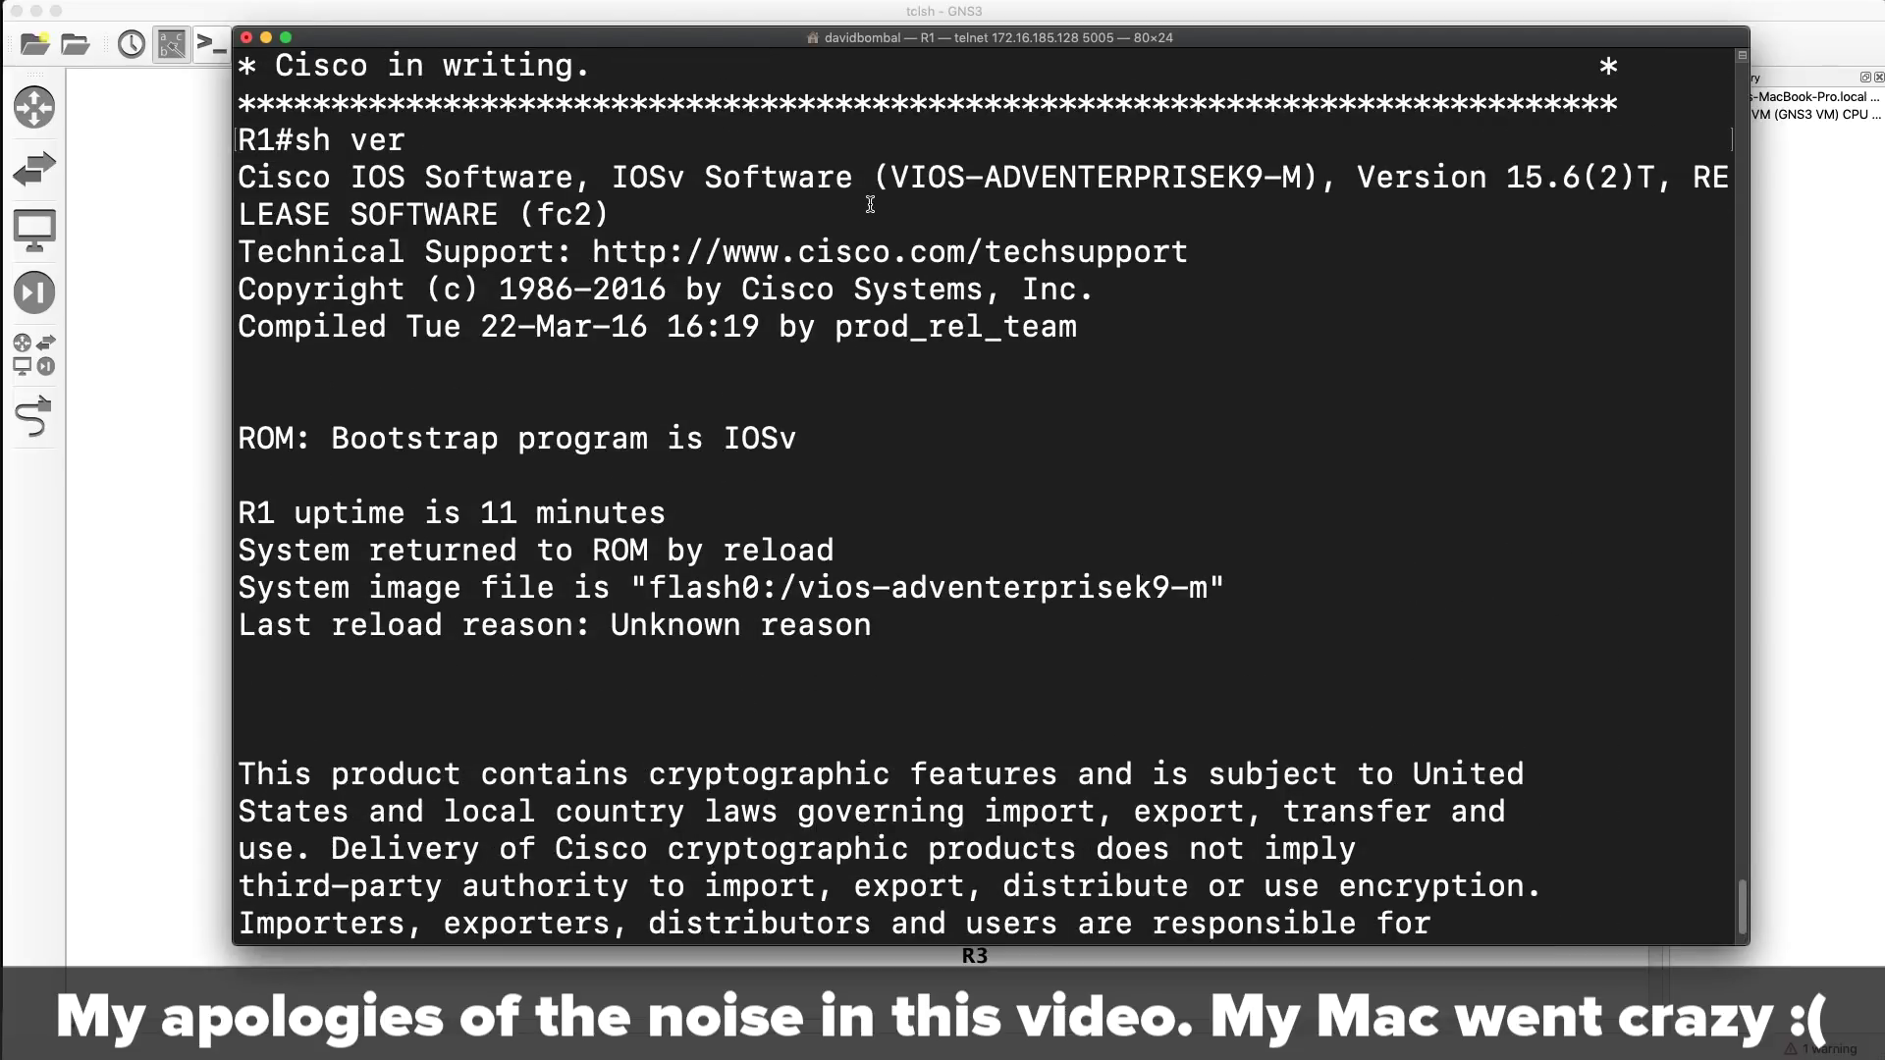
pyautogui.moveTo(870, 204); pyautogui.dragTo(1559, 174)
pyautogui.click(1411, 165)
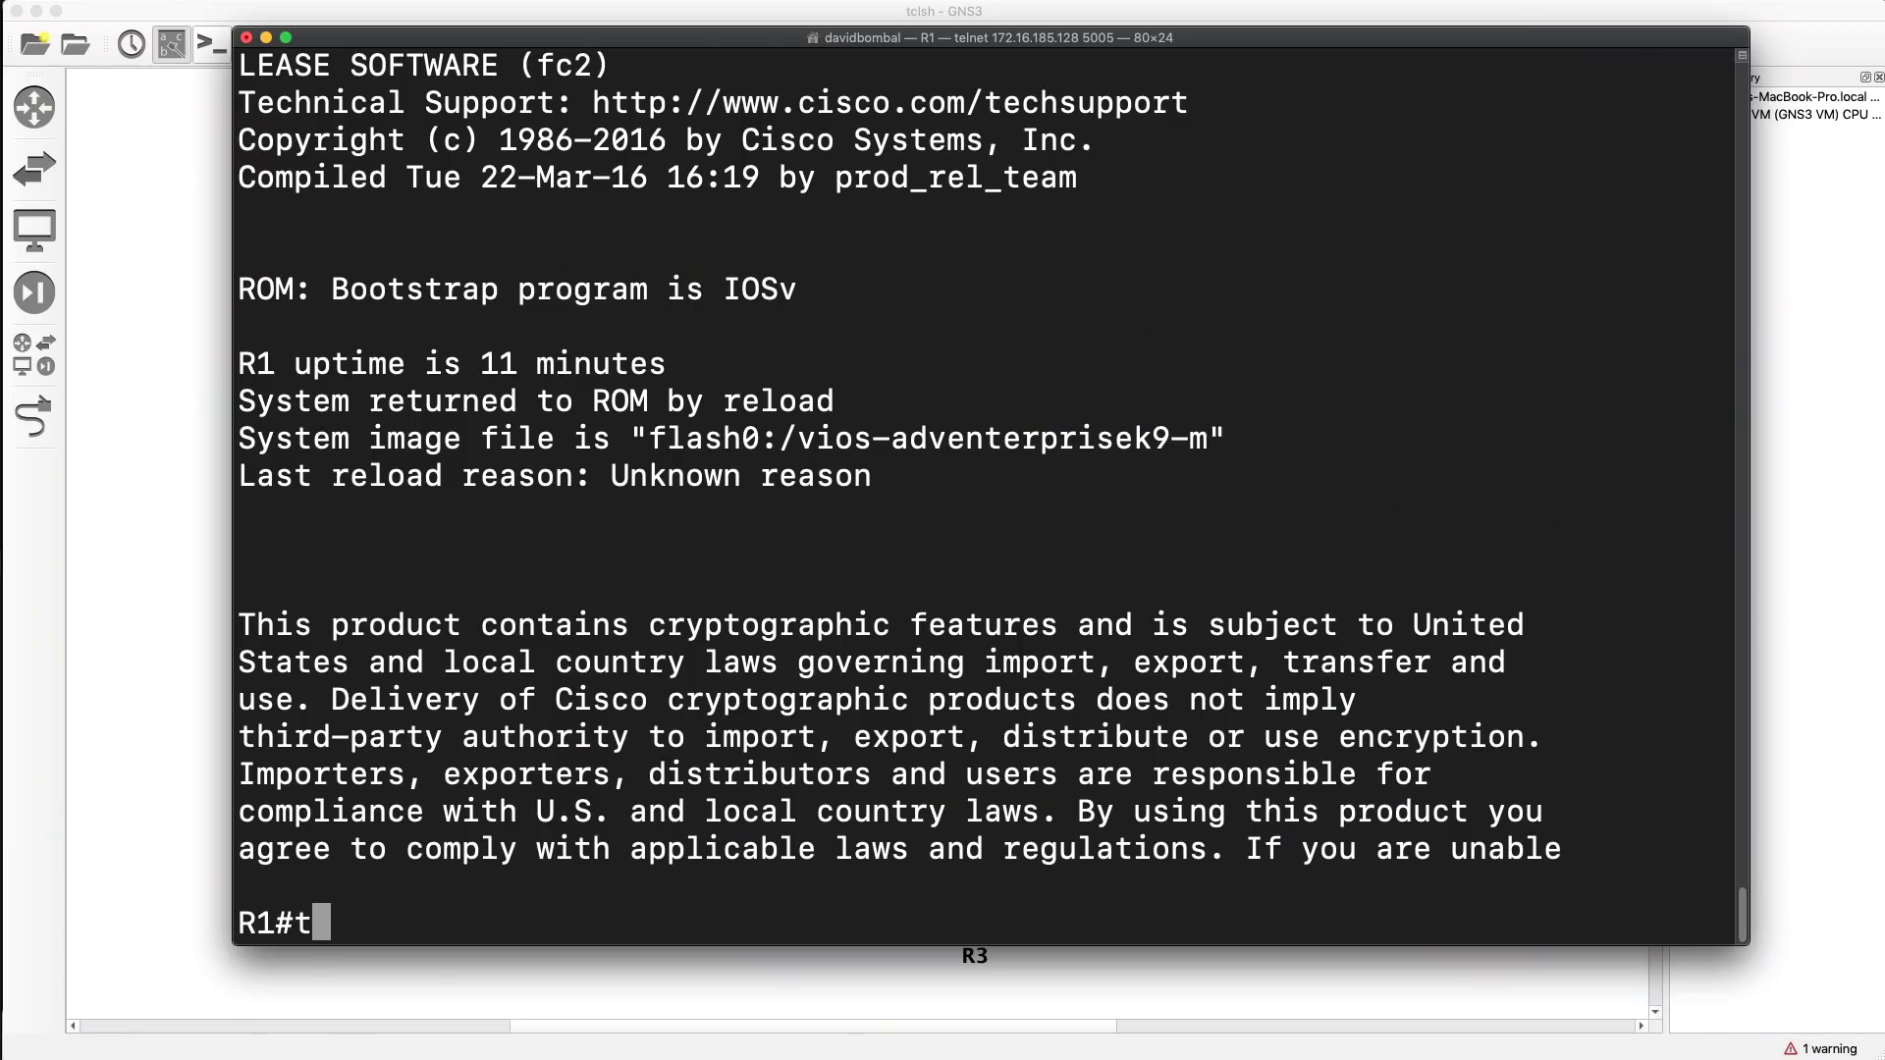
# - Enter R1's Tcl shell and page through its ? command help
pyautogui.press('Return')
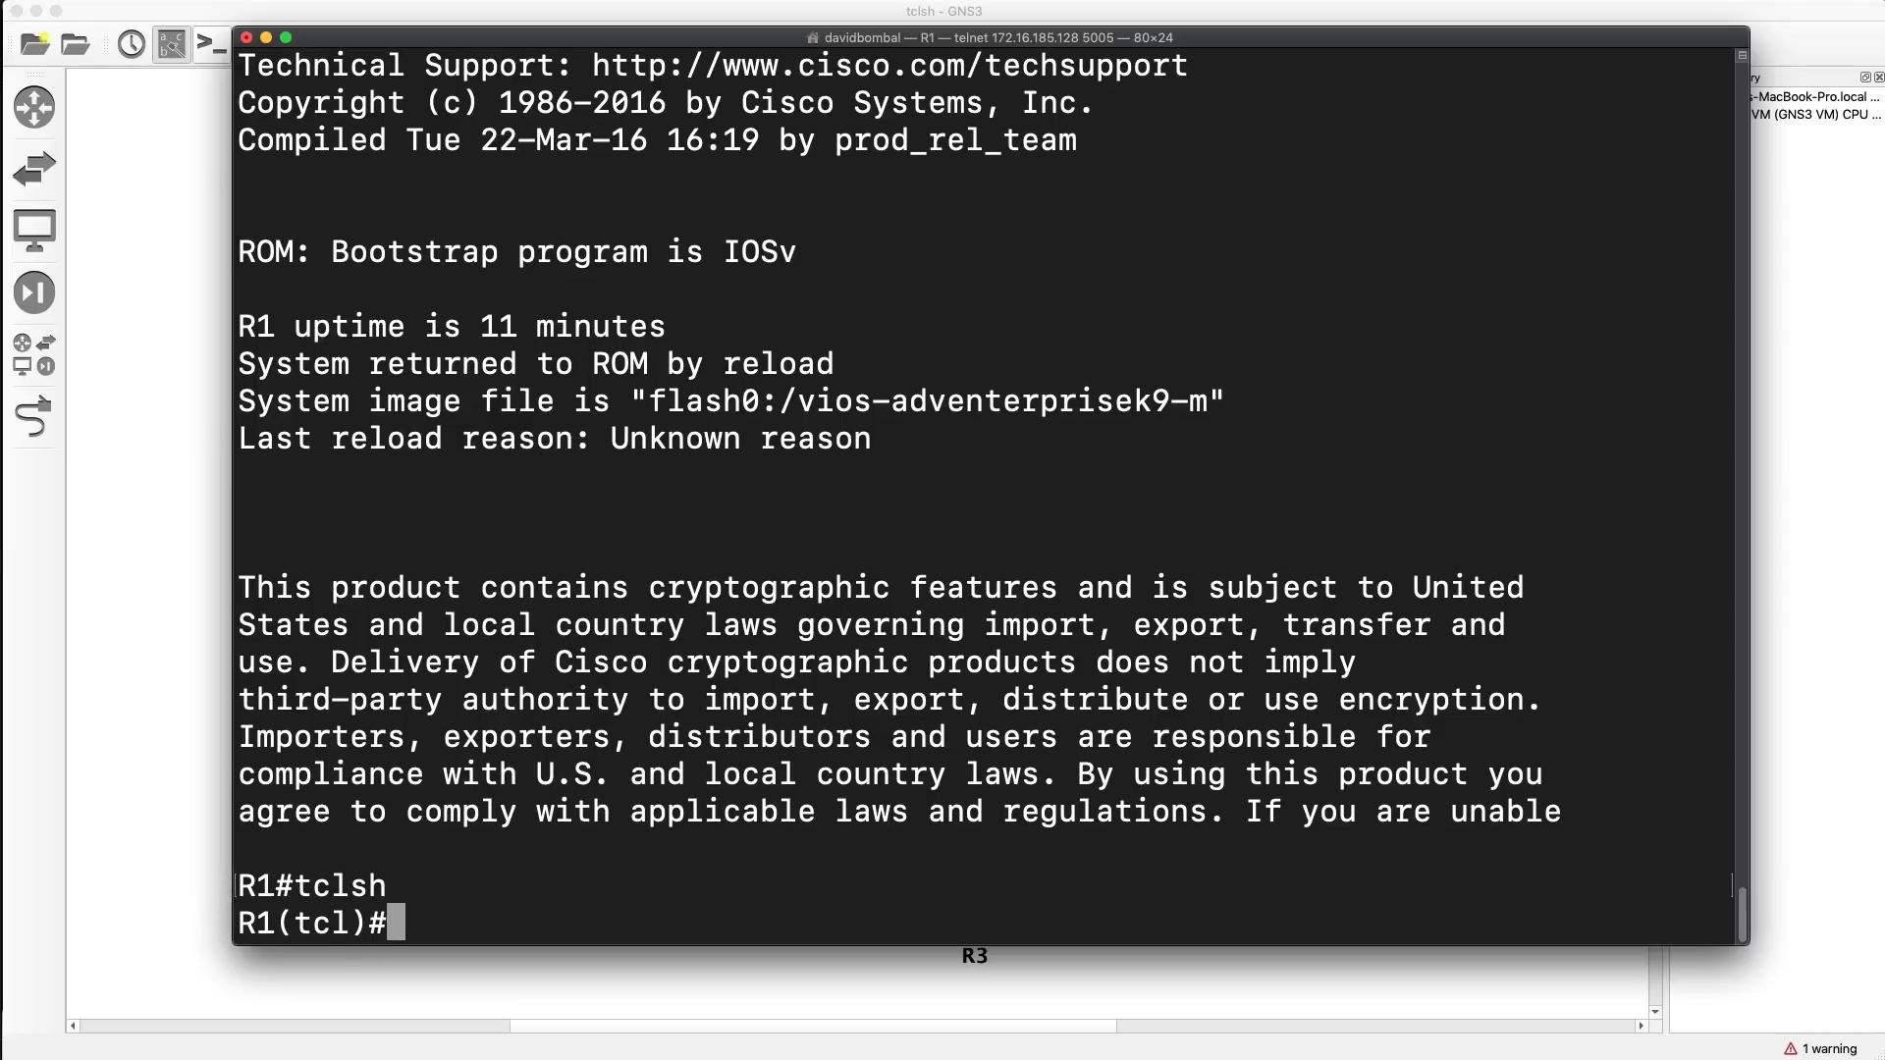
pyautogui.write('?')
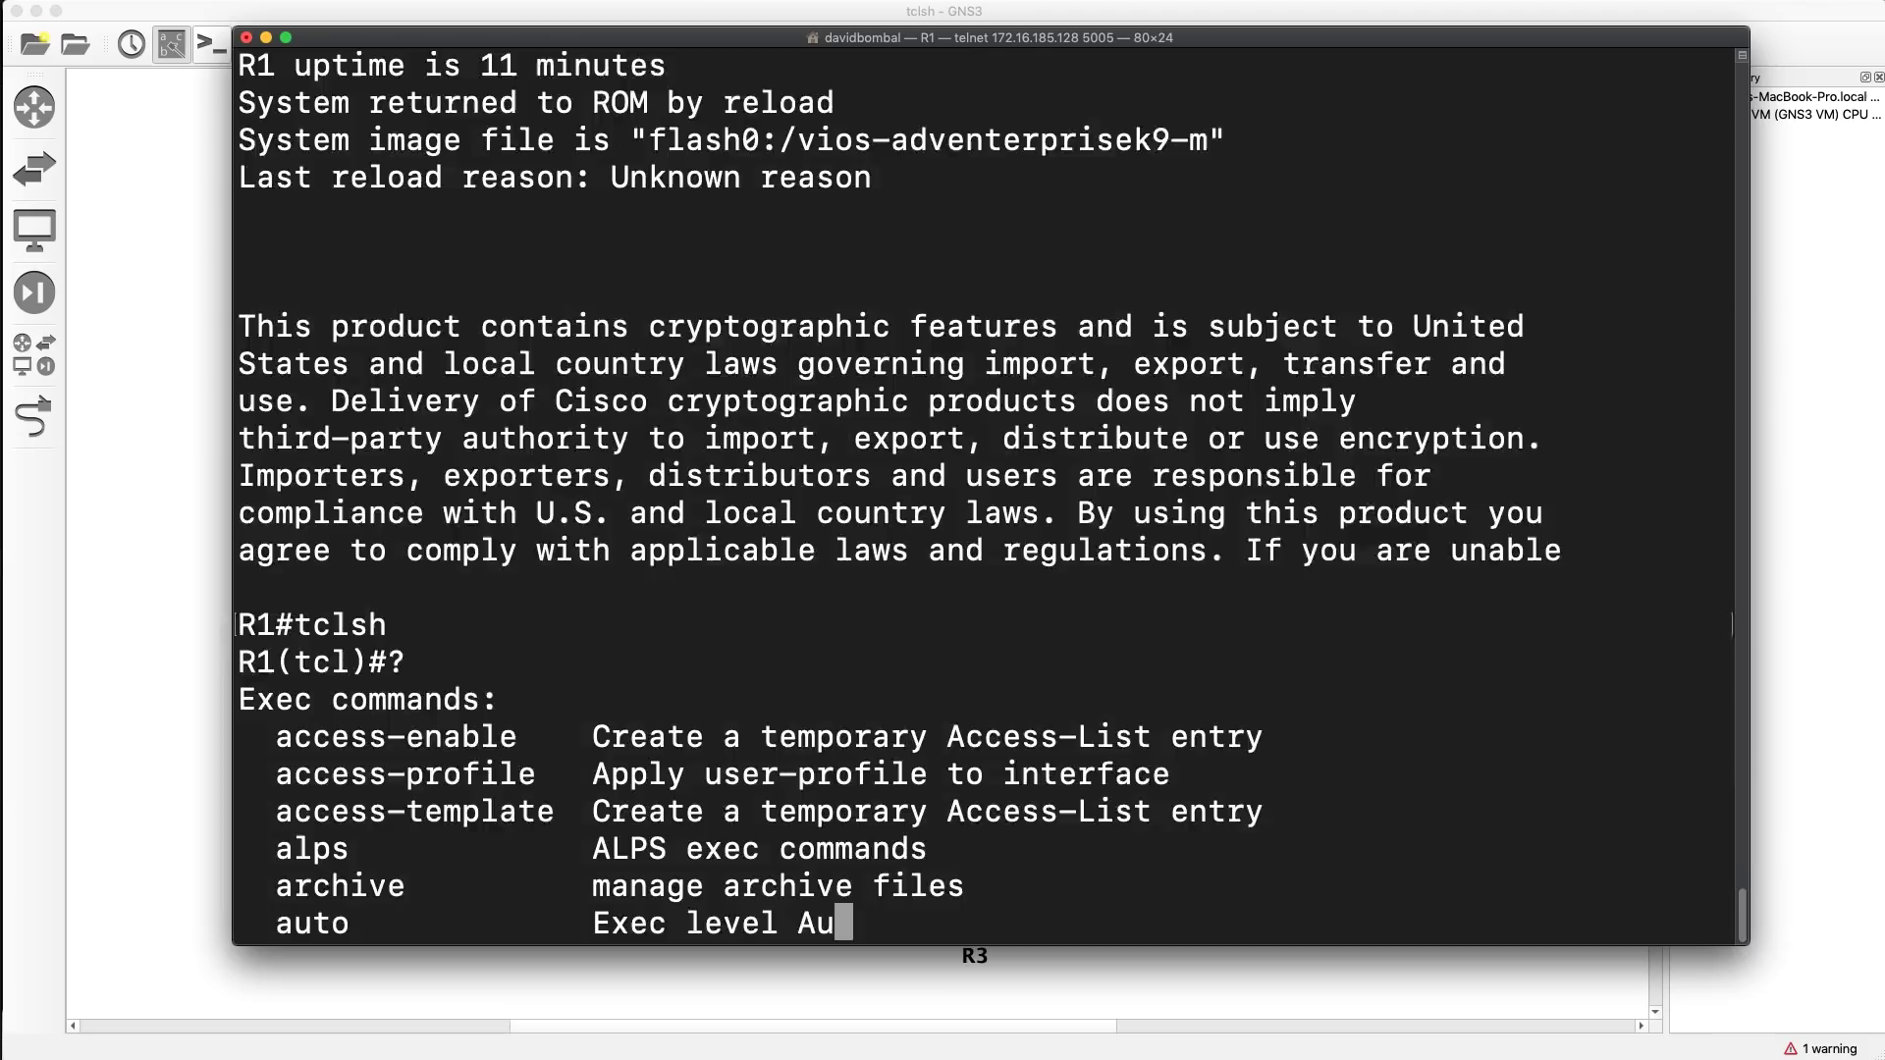
pyautogui.press('space')
pyautogui.press('space')
pyautogui.press('space')
pyautogui.press('space')
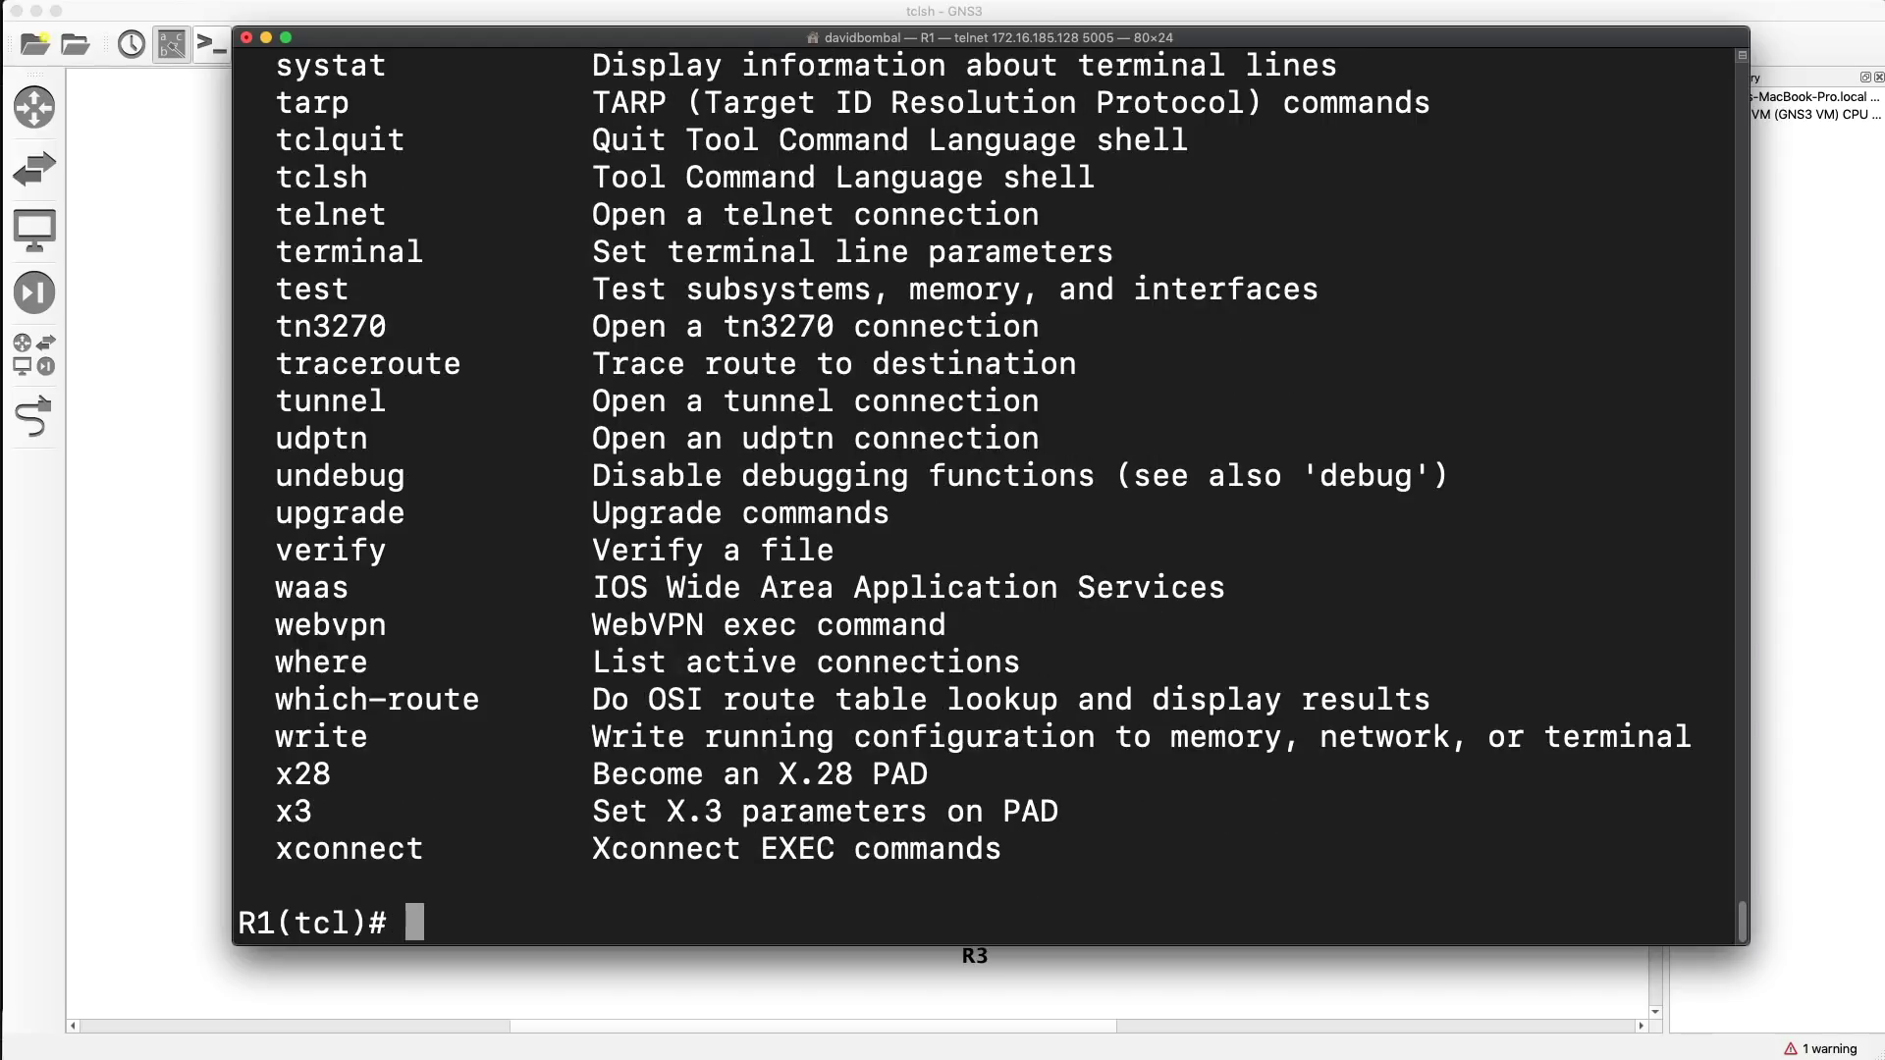
# - Review the script's foreach line and its list of four IP addresses
pyautogui.press('super+Tab')
pyautogui.click(285, 161)
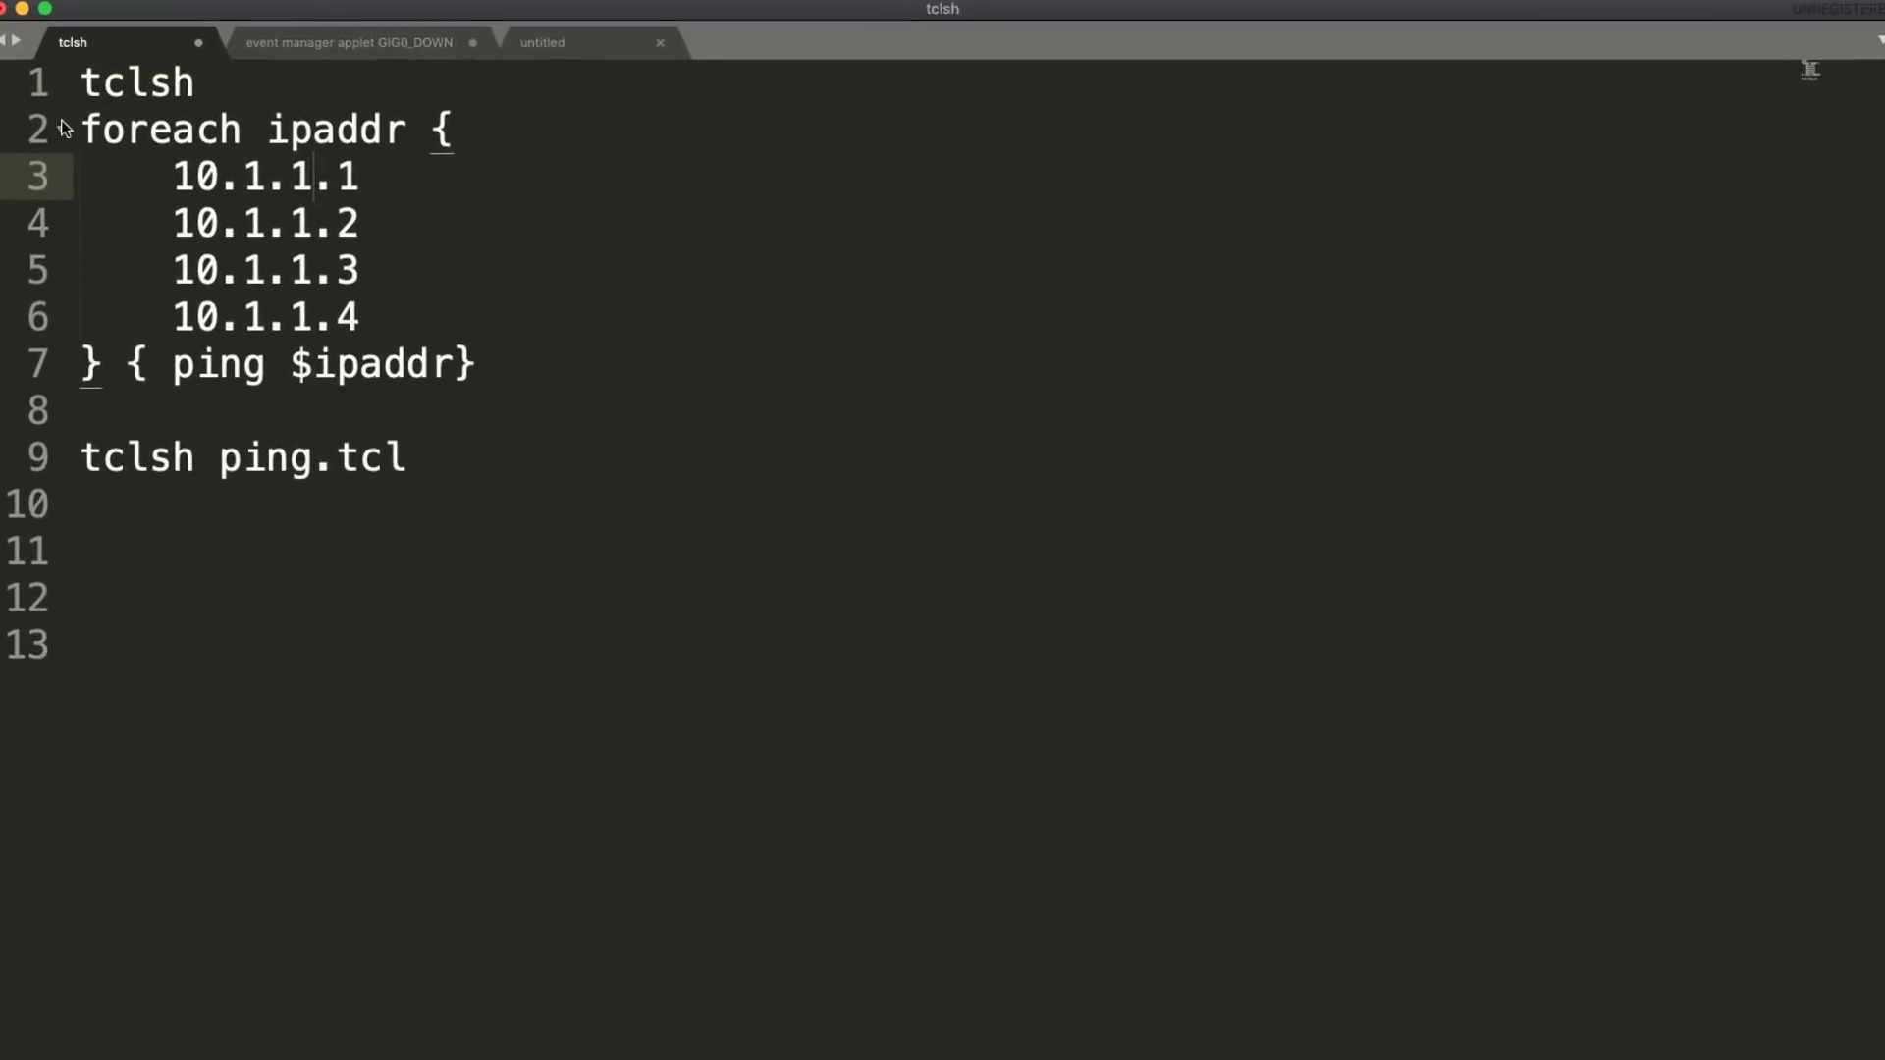
pyautogui.moveTo(82, 129); pyautogui.dragTo(420, 126)
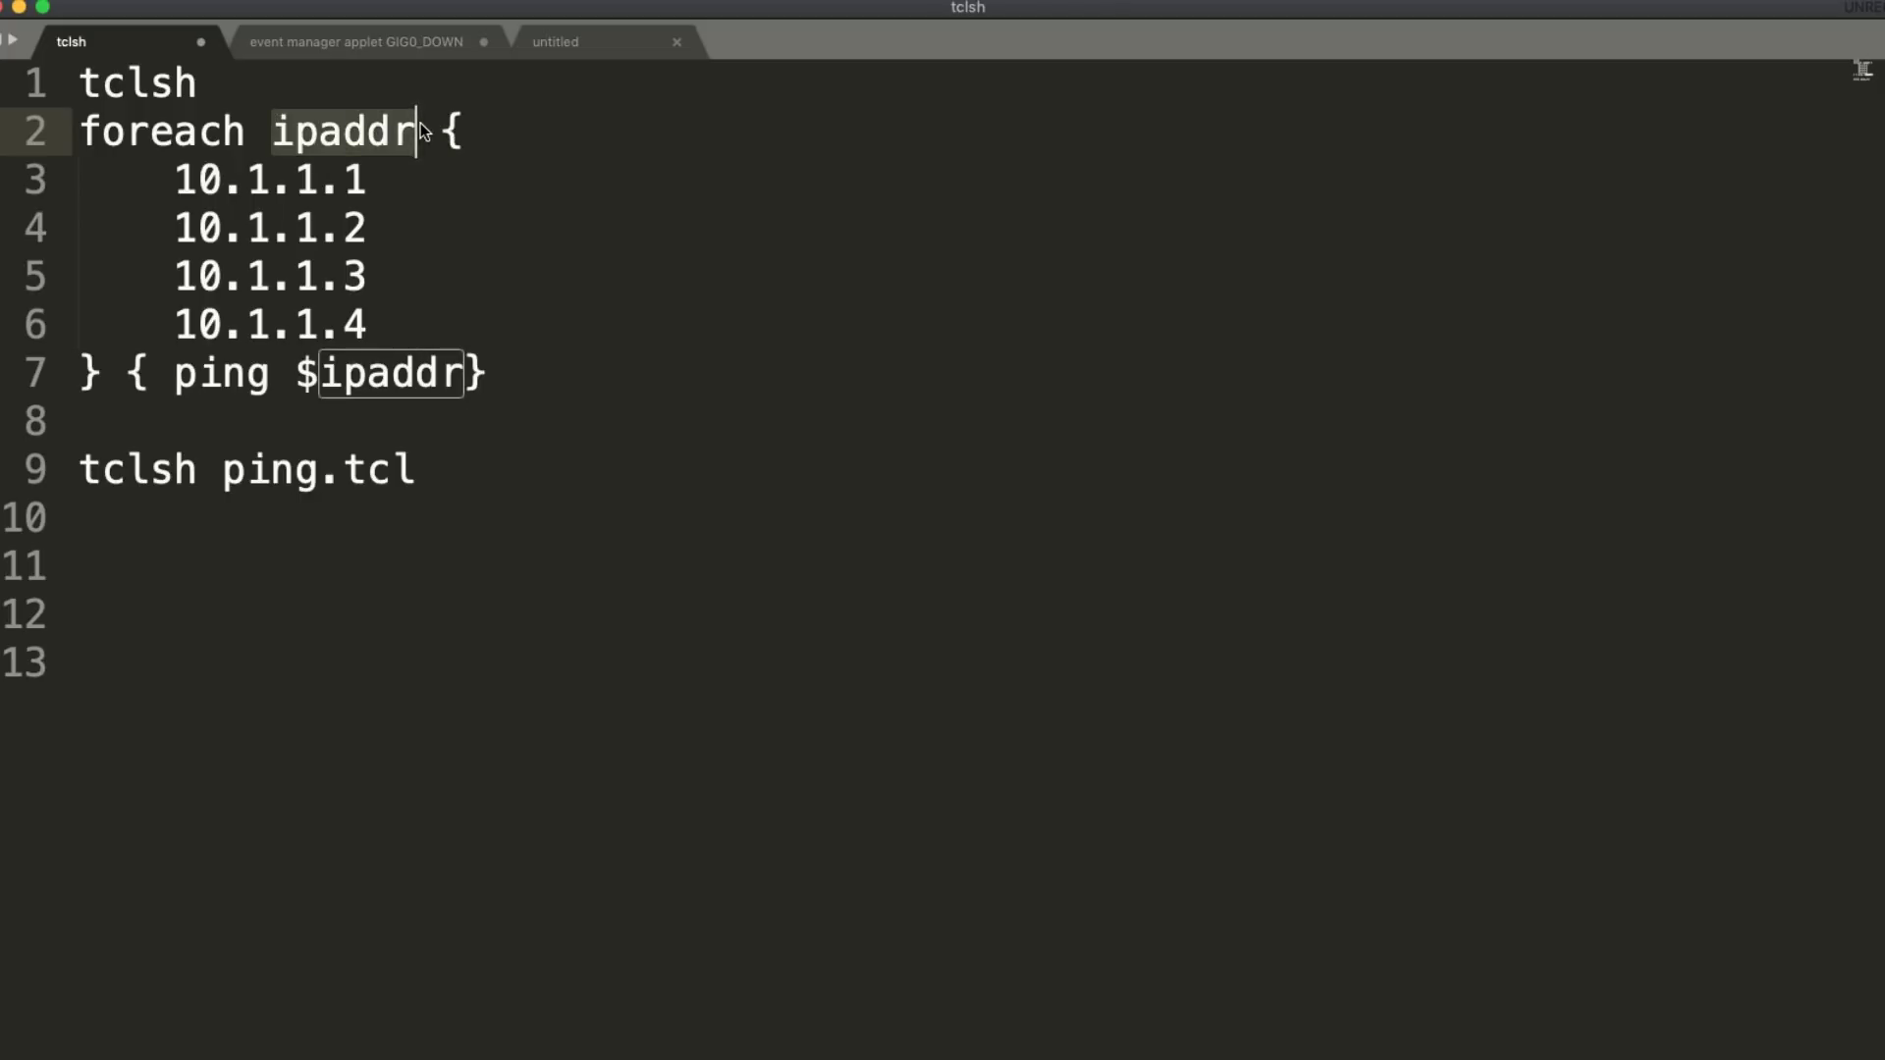
pyautogui.click(420, 134)
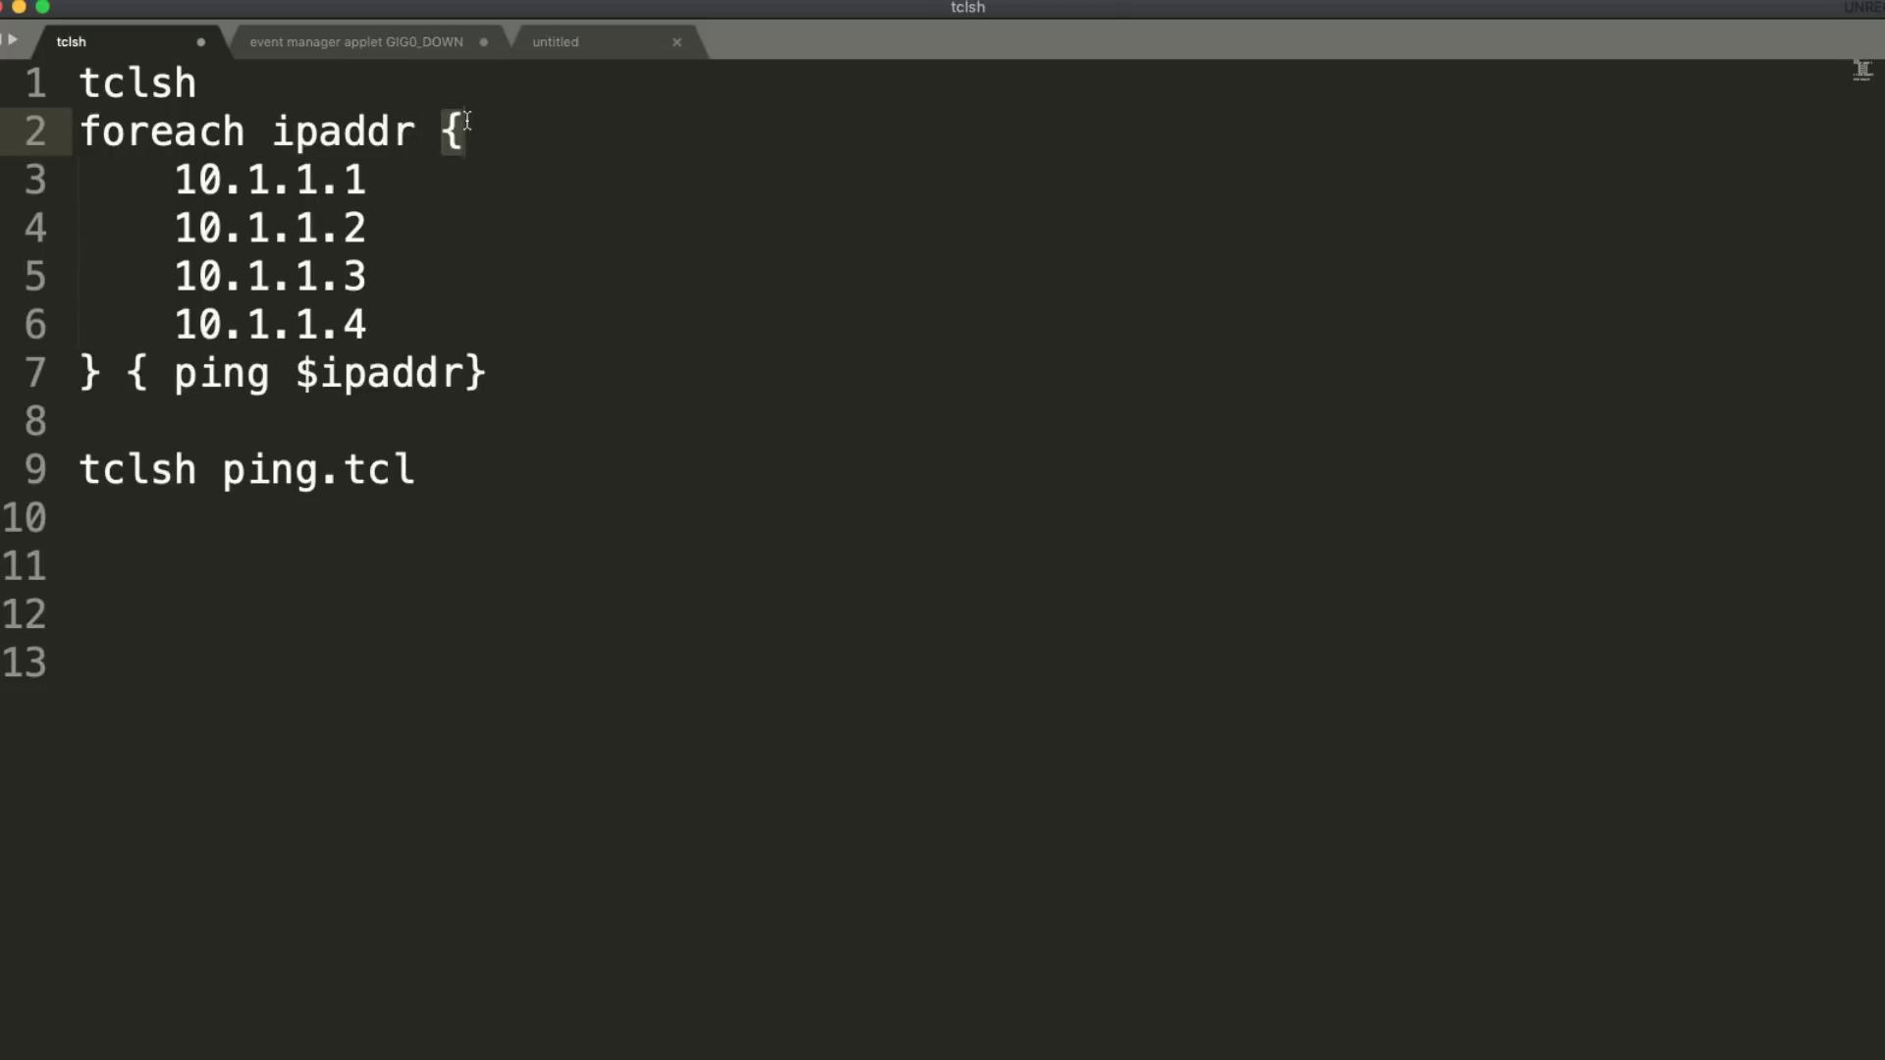
pyautogui.moveTo(116, 378); pyautogui.dragTo(468, 157)
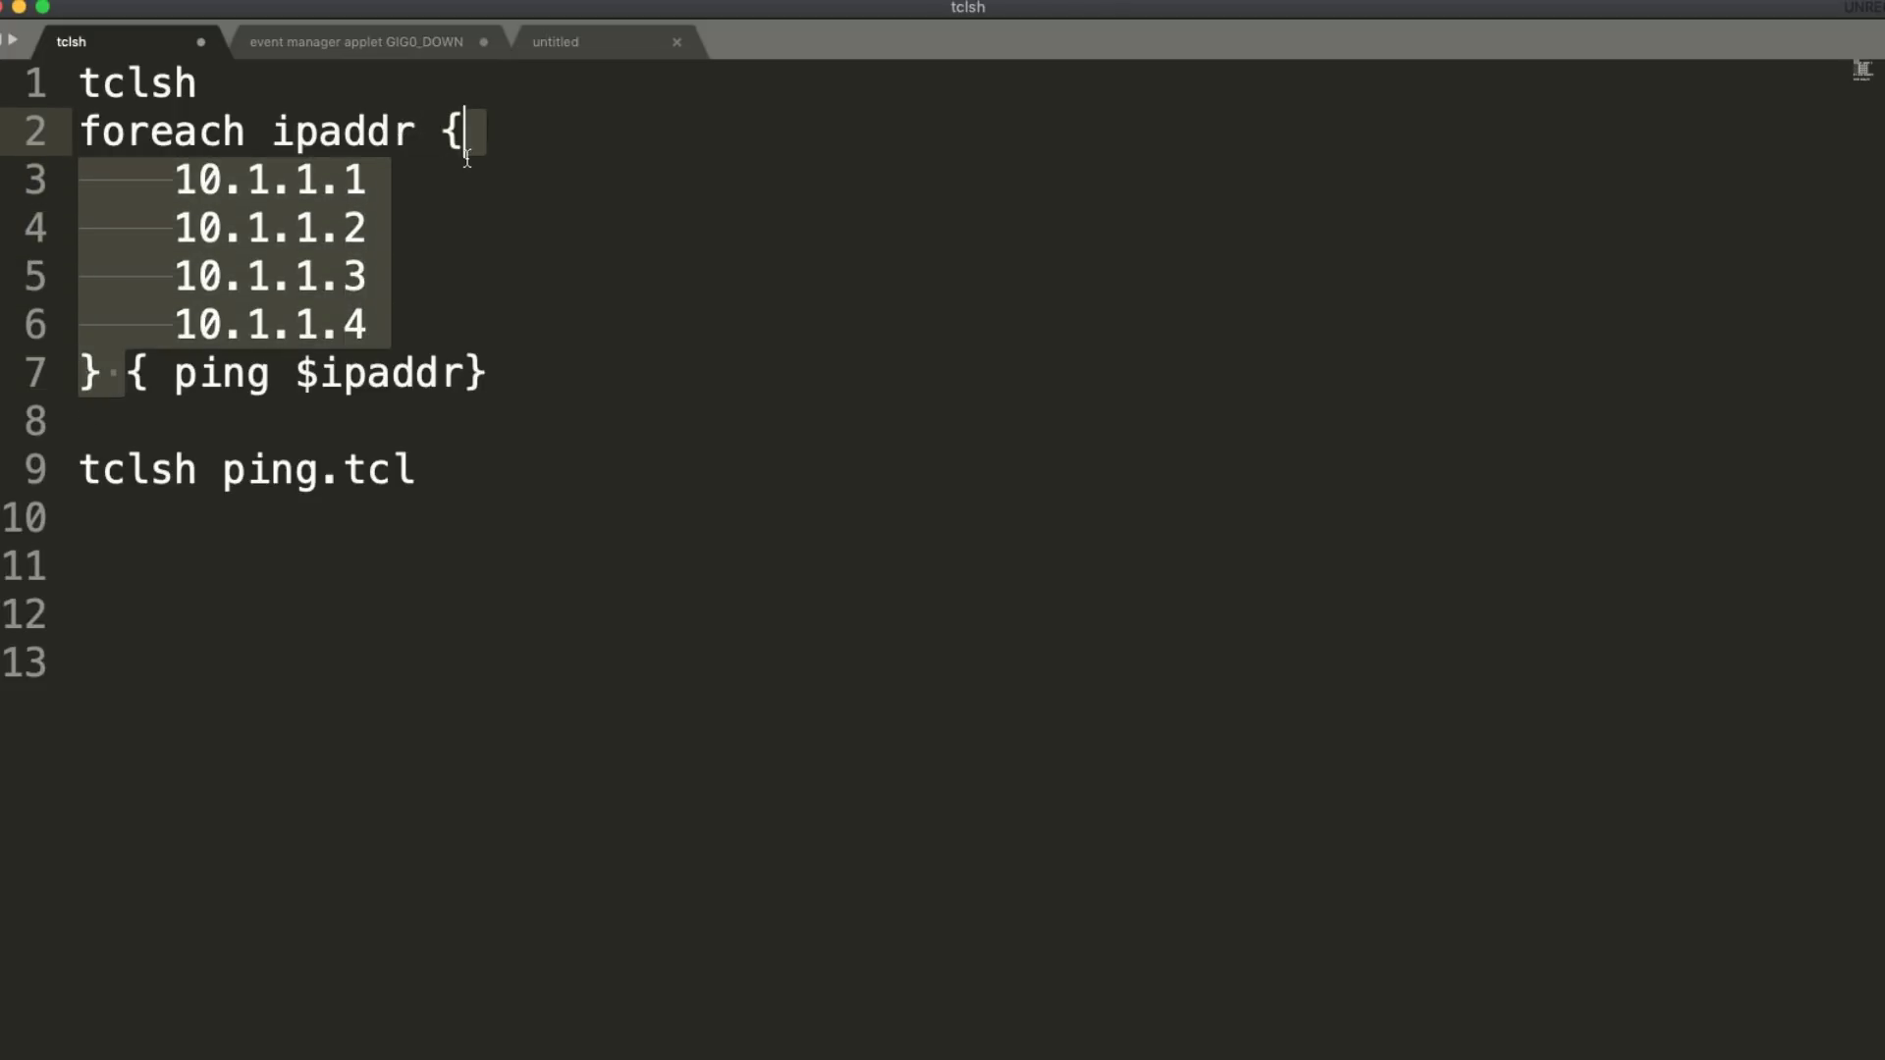
pyautogui.click(308, 426)
# - Copy script lines 1–7, from tclsh through the ping $ipaddr line
pyautogui.doubleClick(256, 373)
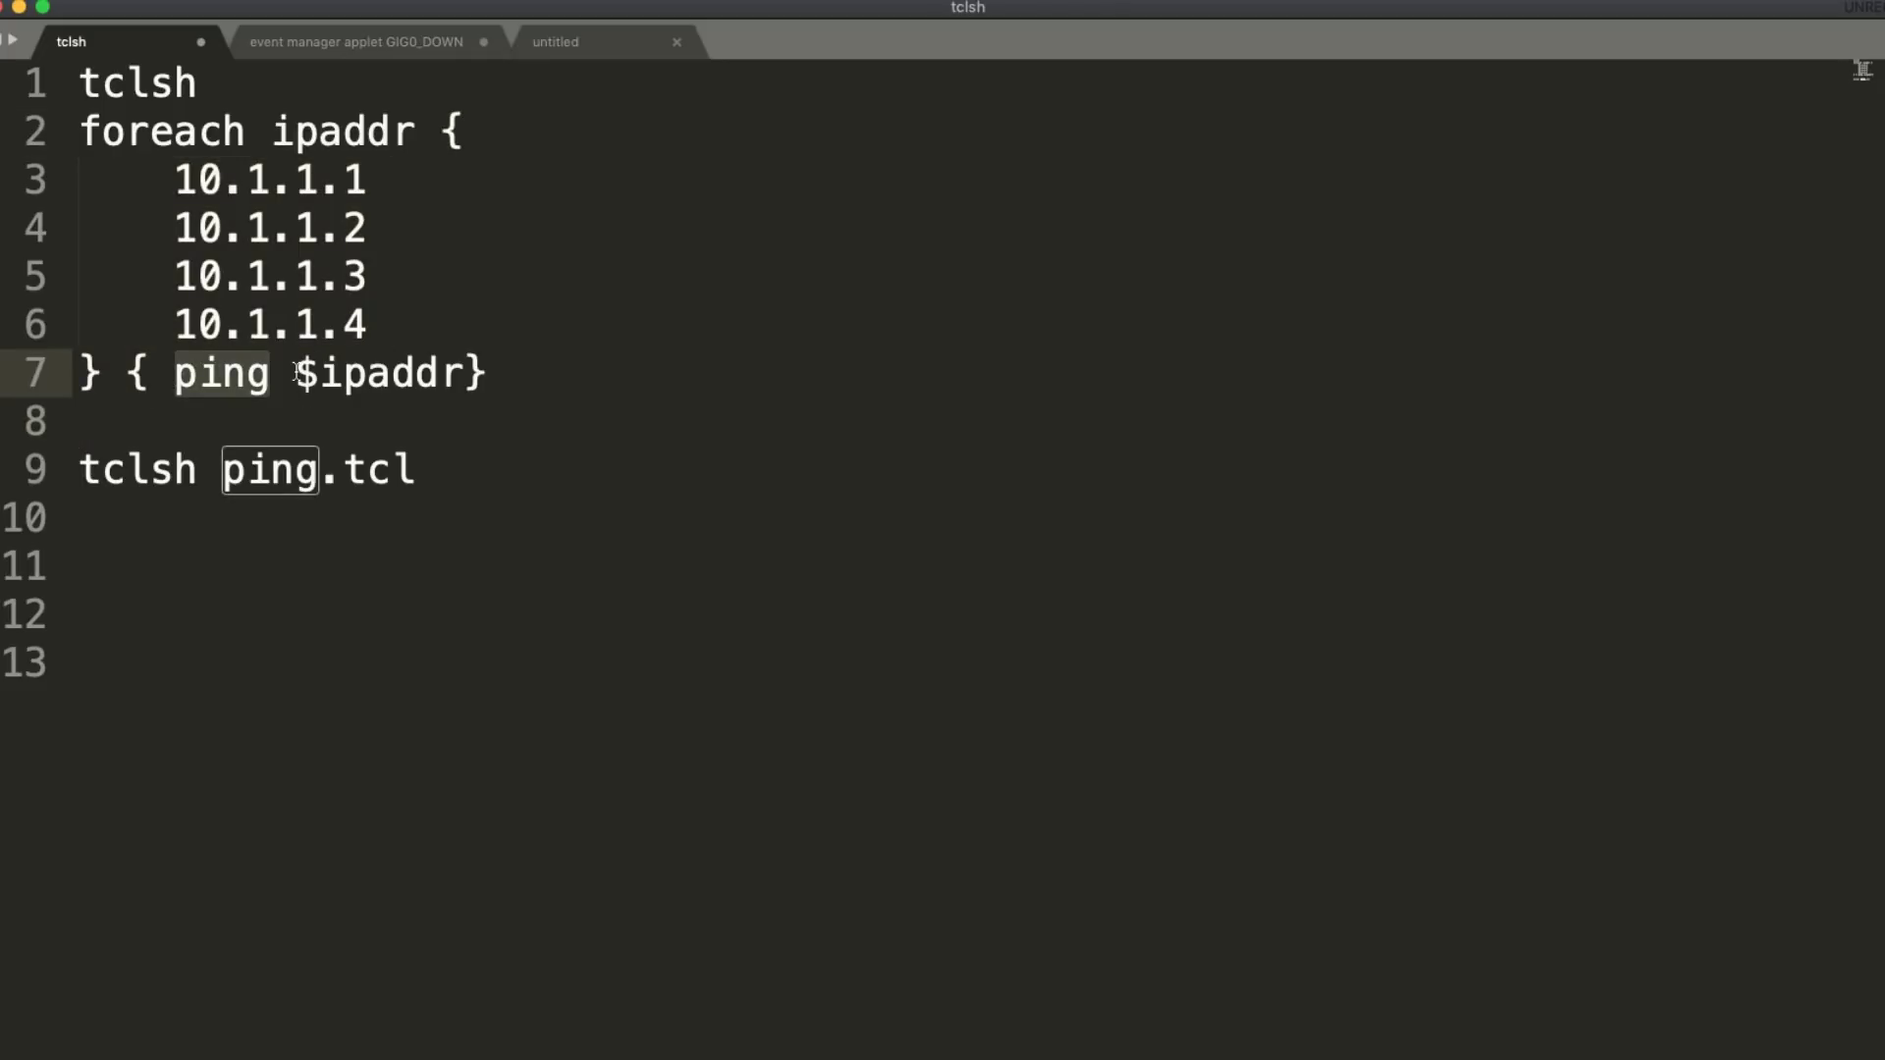
pyautogui.moveTo(297, 373); pyautogui.dragTo(87, 108)
pyautogui.rightClick(244, 224)
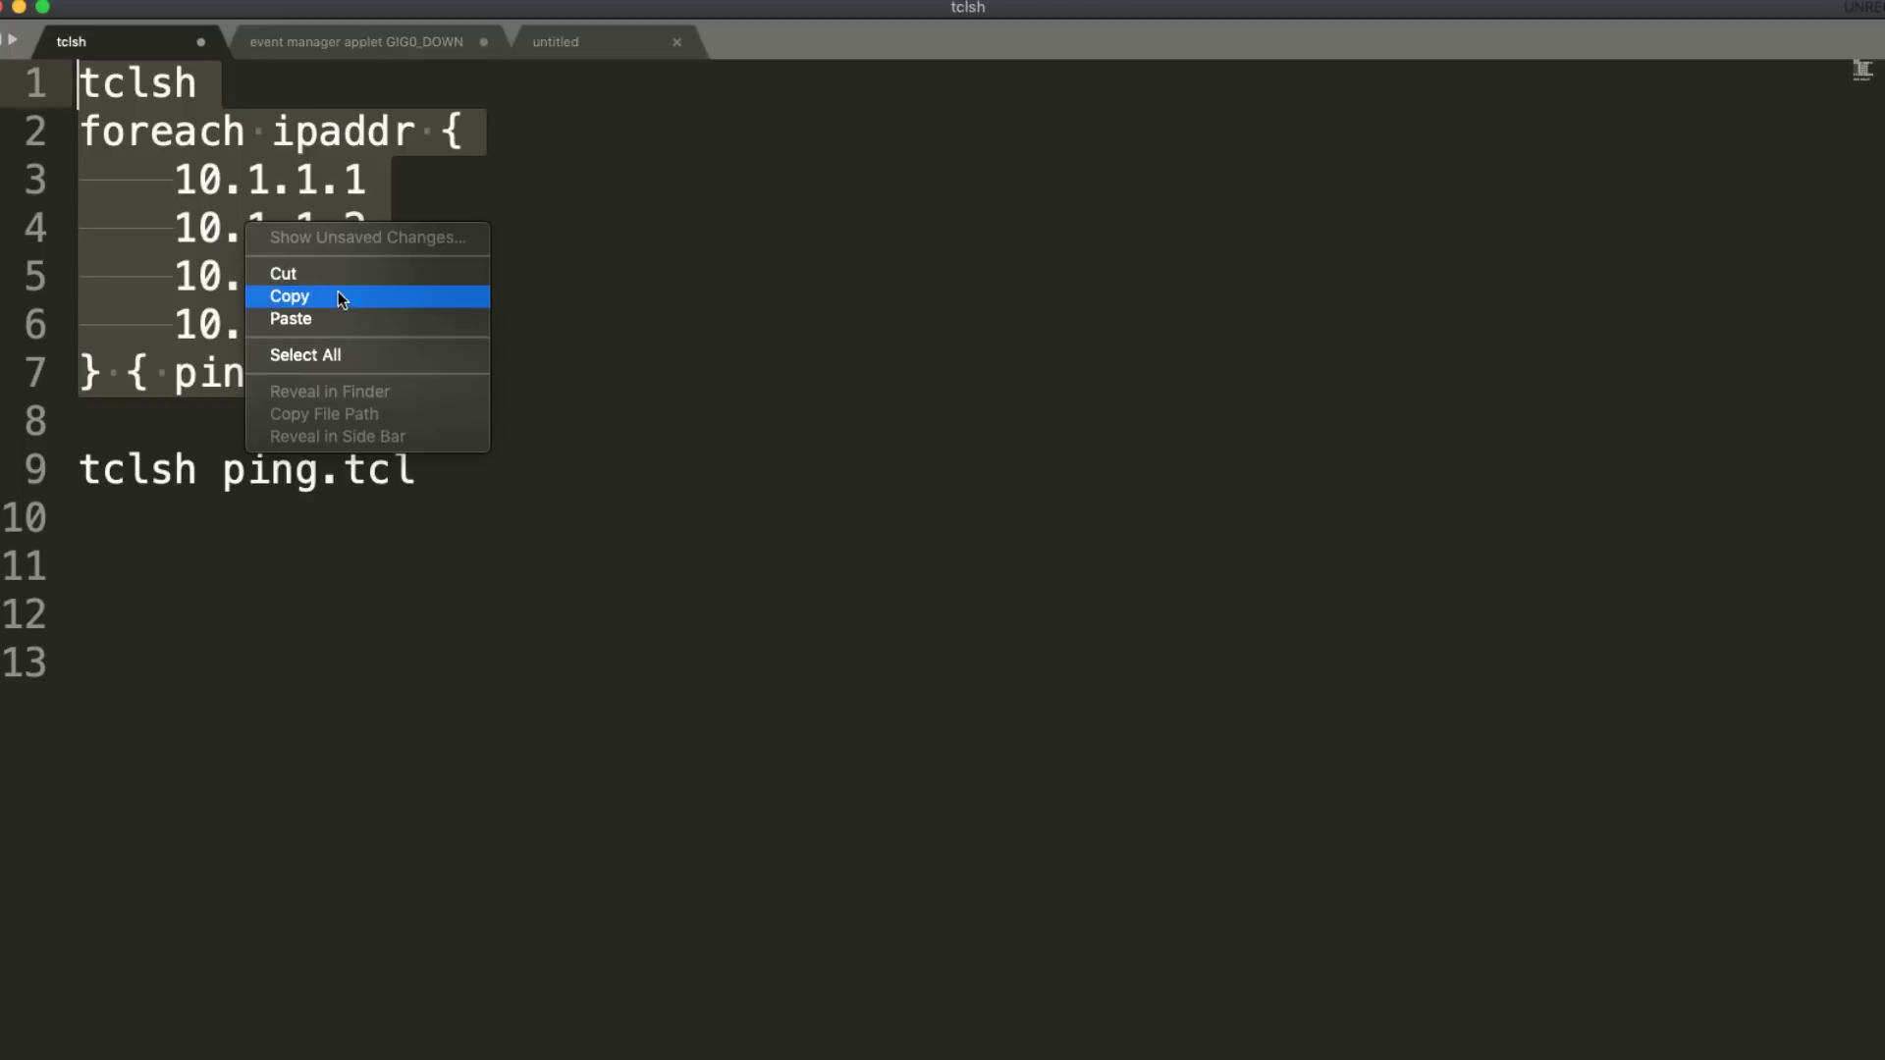
pyautogui.click(342, 294)
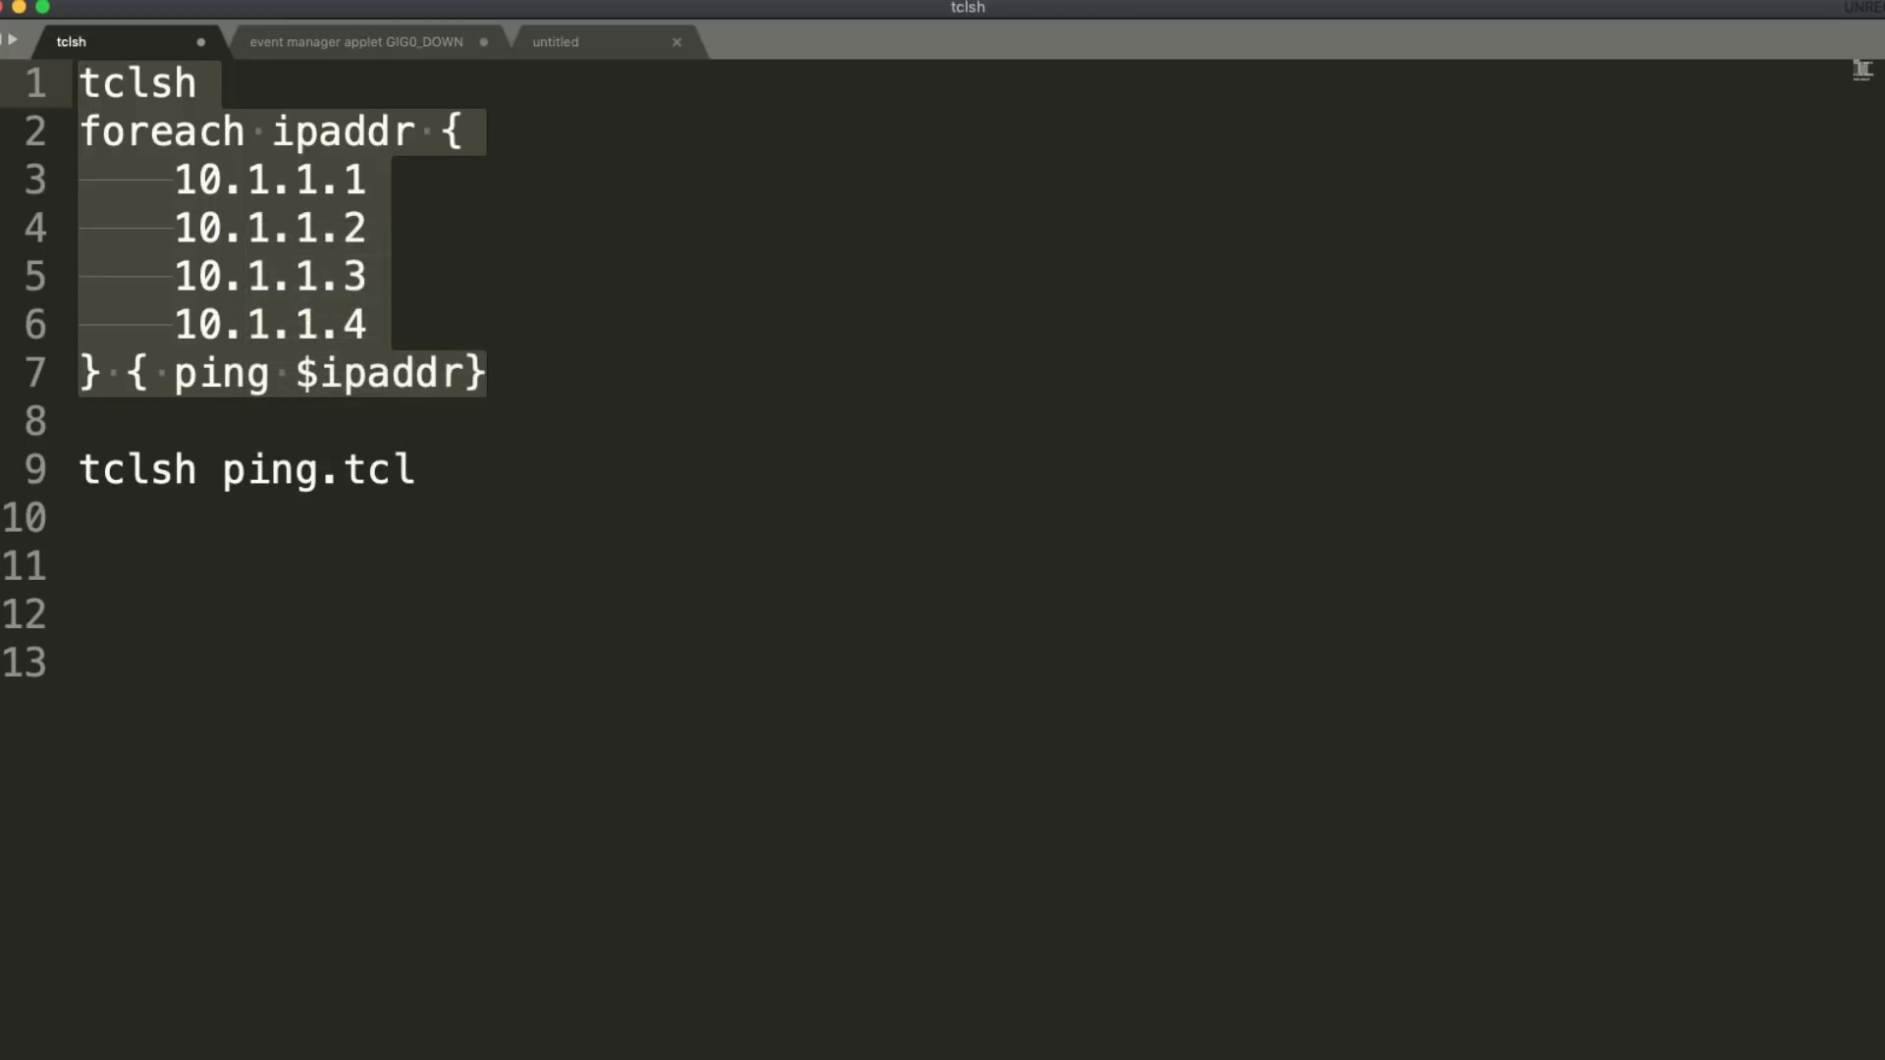
pyautogui.press('super+Tab')
pyautogui.press('super+Tab')
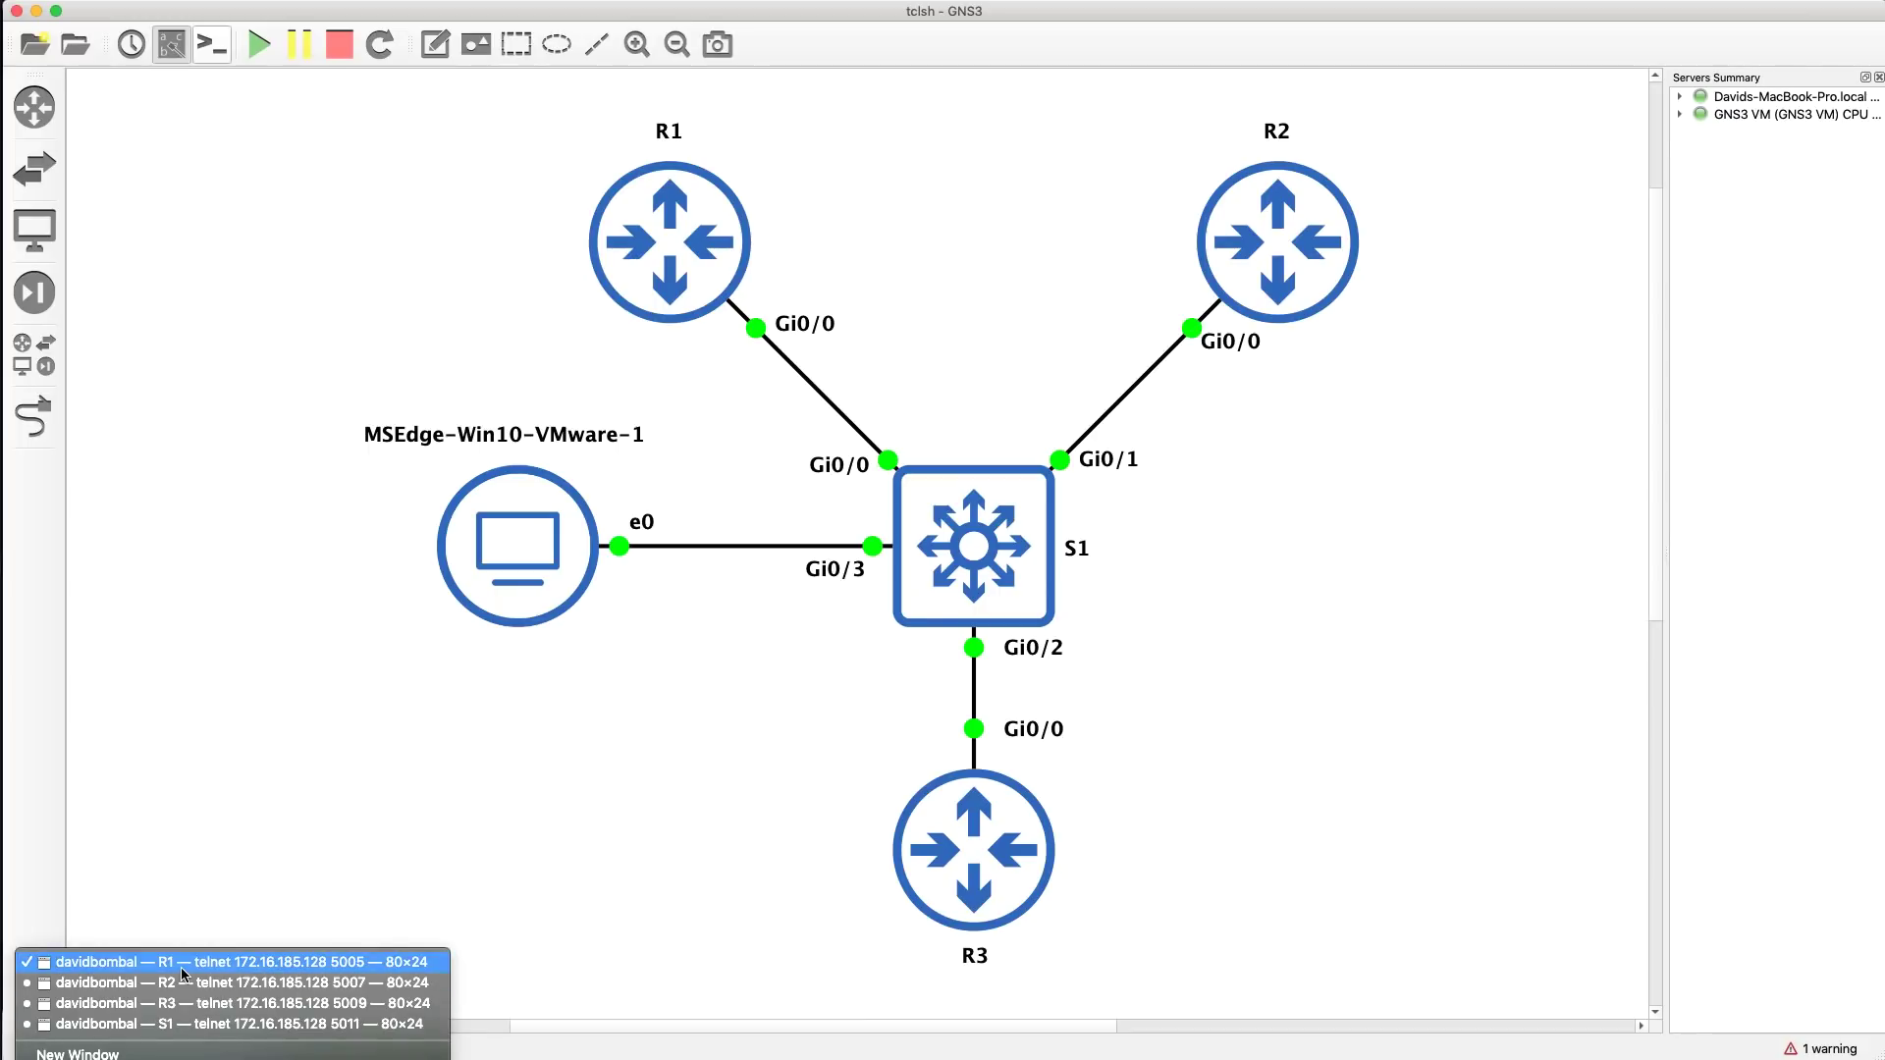
# - Leave R1's Tcl shell with tclquit
pyautogui.click(187, 963)
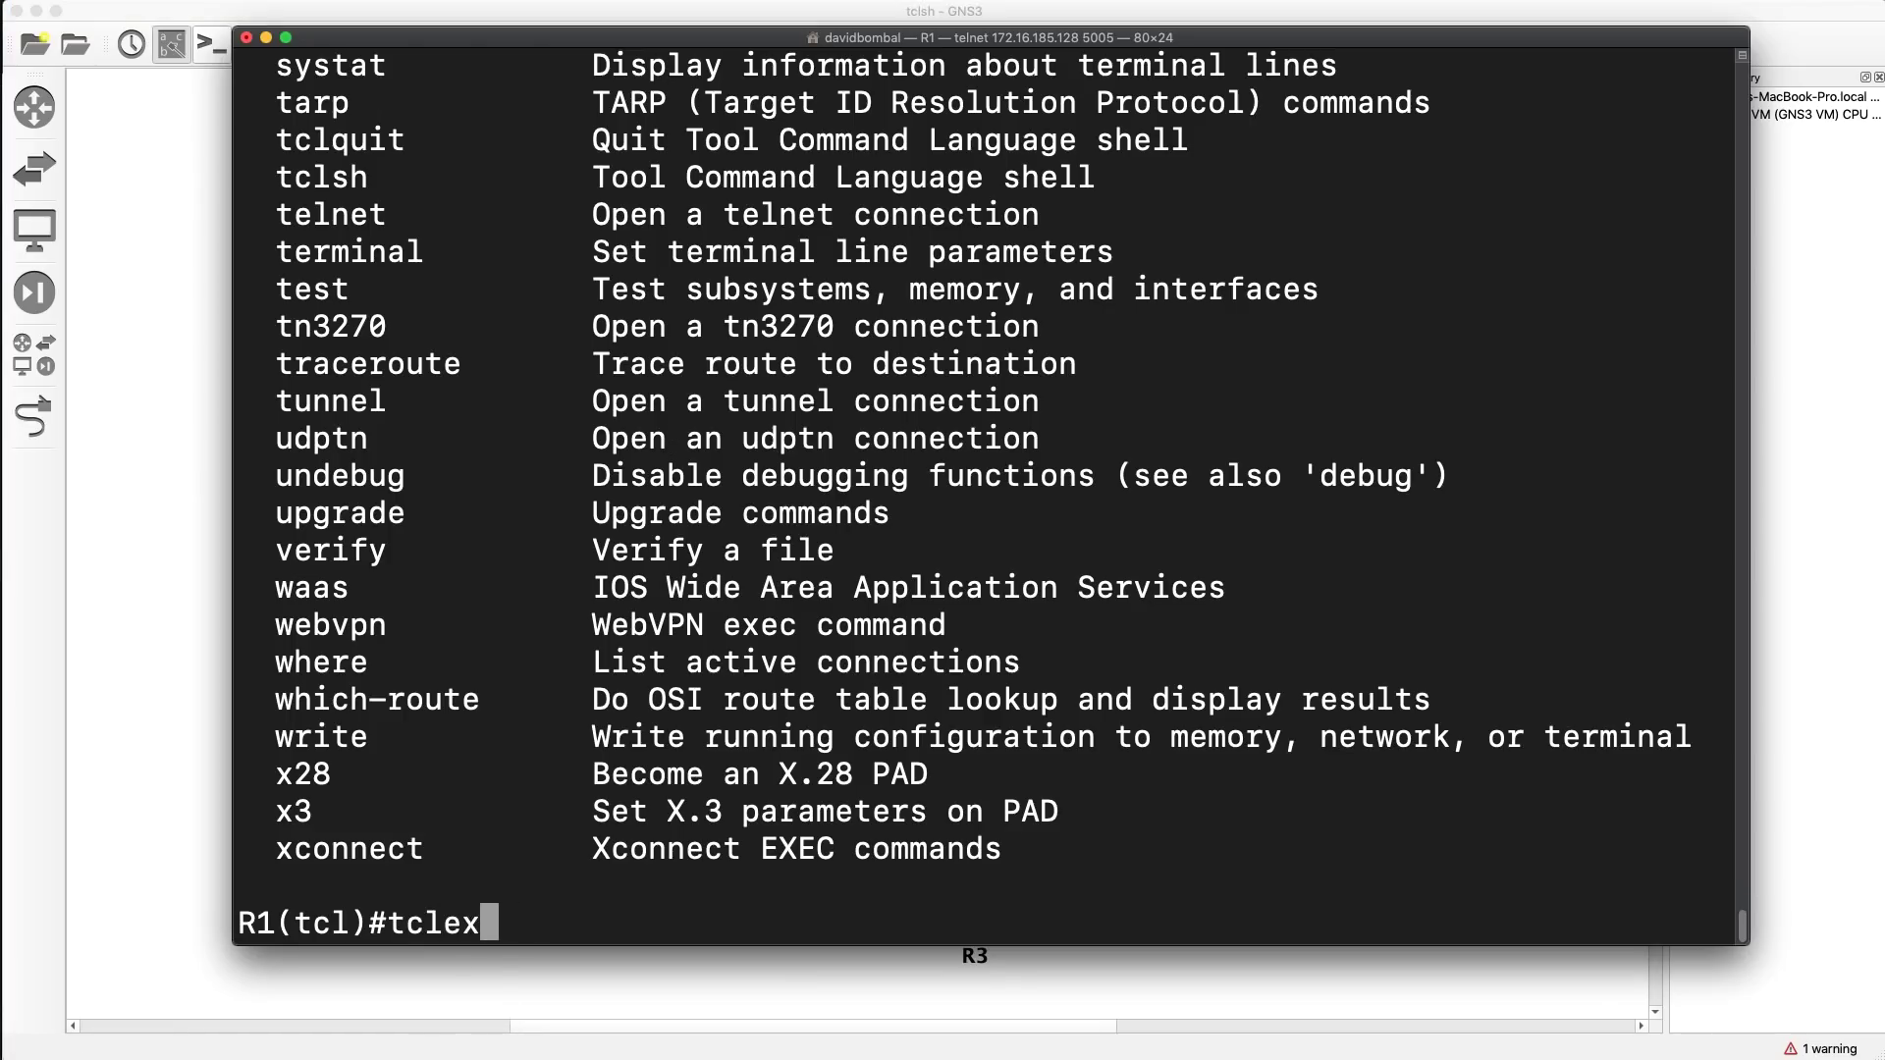
pyautogui.press('BackSpace')
pyautogui.press('BackSpace')
pyautogui.press('Tab')
pyautogui.write('?')
pyautogui.write('q')
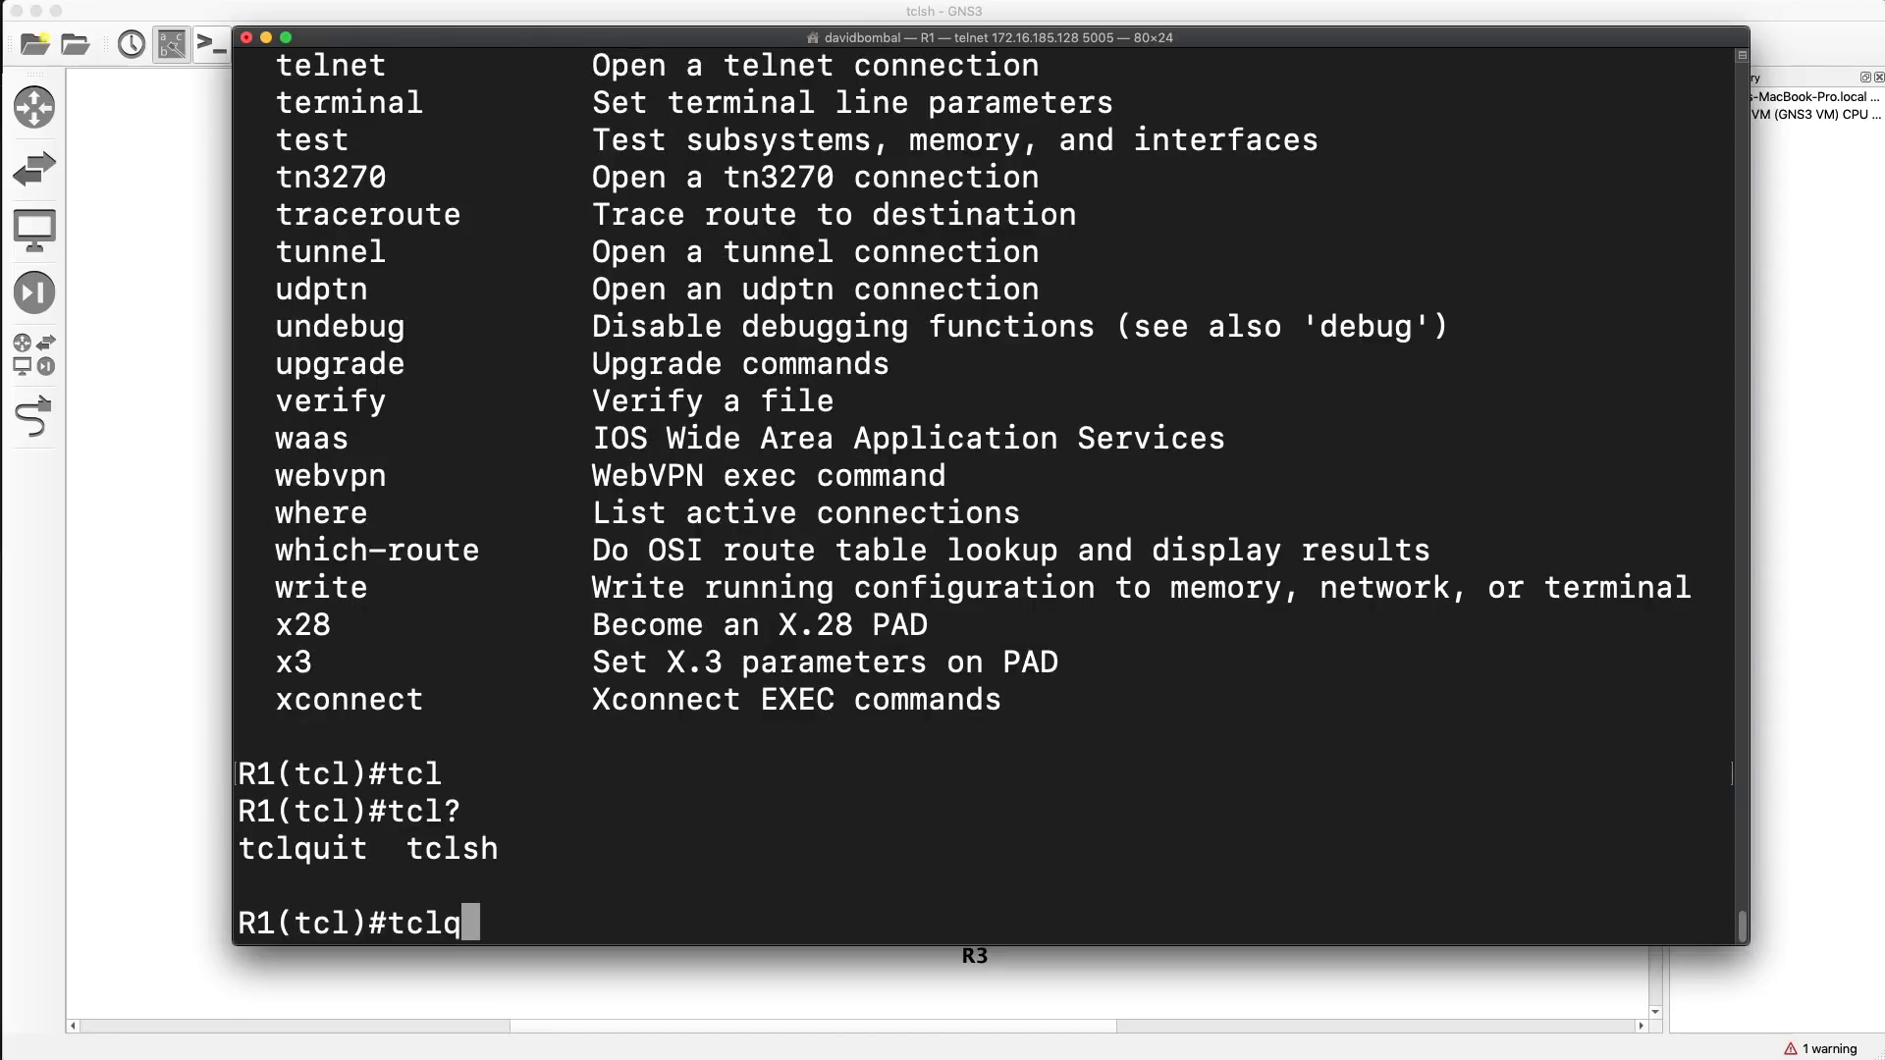
pyautogui.write('uit')
pyautogui.press('Return')
pyautogui.press('Return')
pyautogui.press('Return')
pyautogui.press('Return')
pyautogui.press('Return')
pyautogui.press('Return')
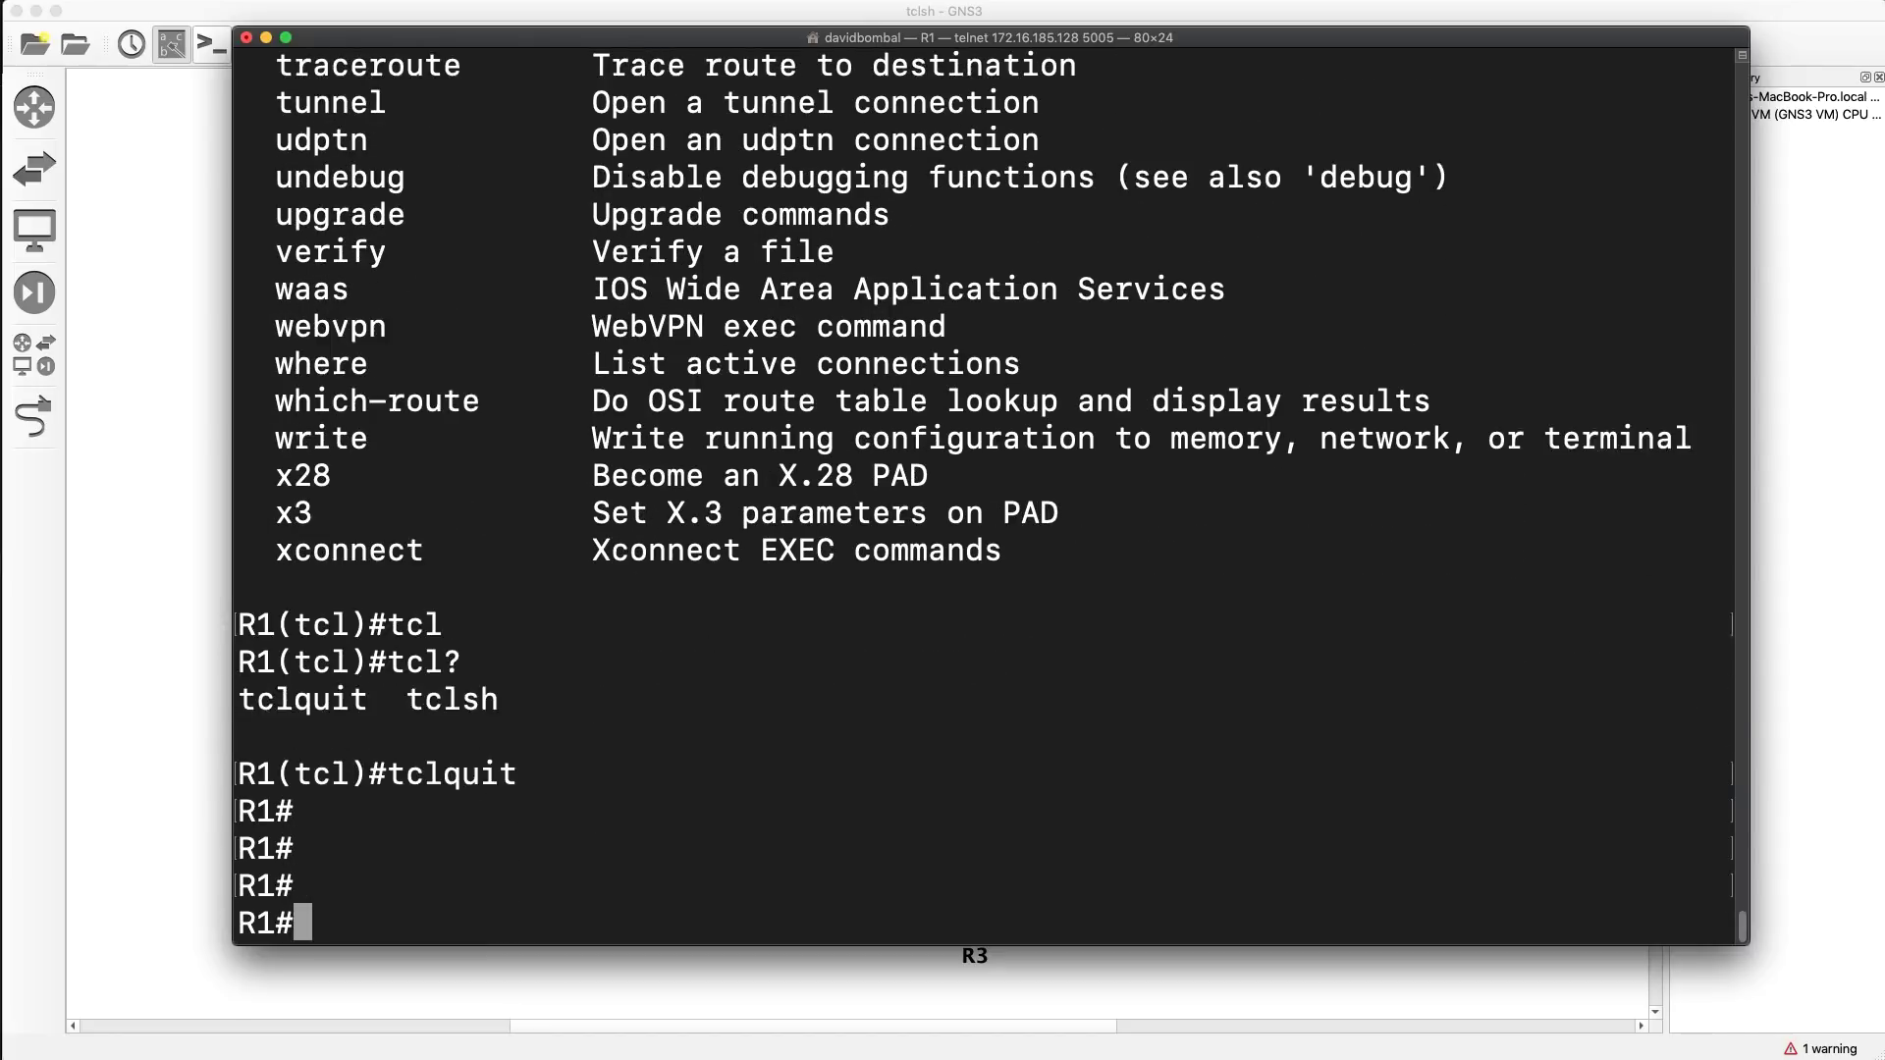
# - Paste and run the foreach loop, pinging 10.1.1.1–10.1.1.4 with 100 percent success
pyautogui.press('super+v')
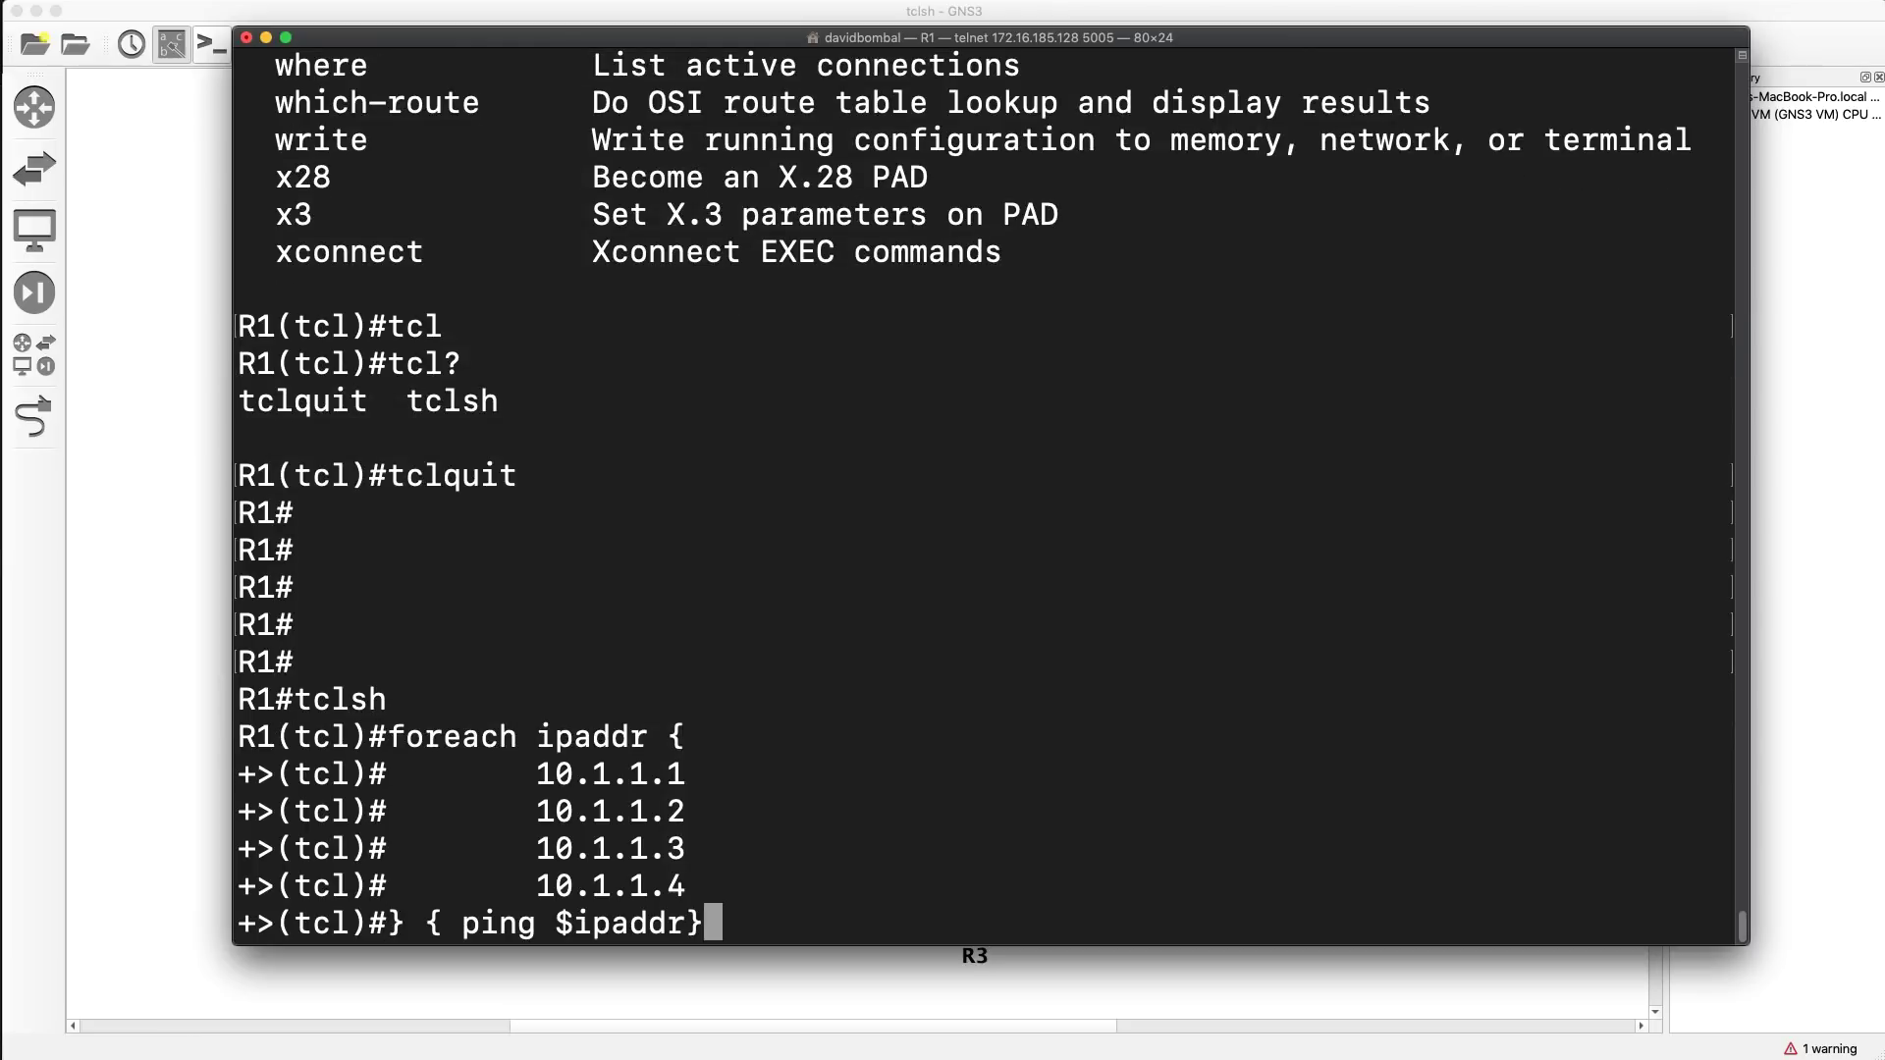
pyautogui.press('Return')
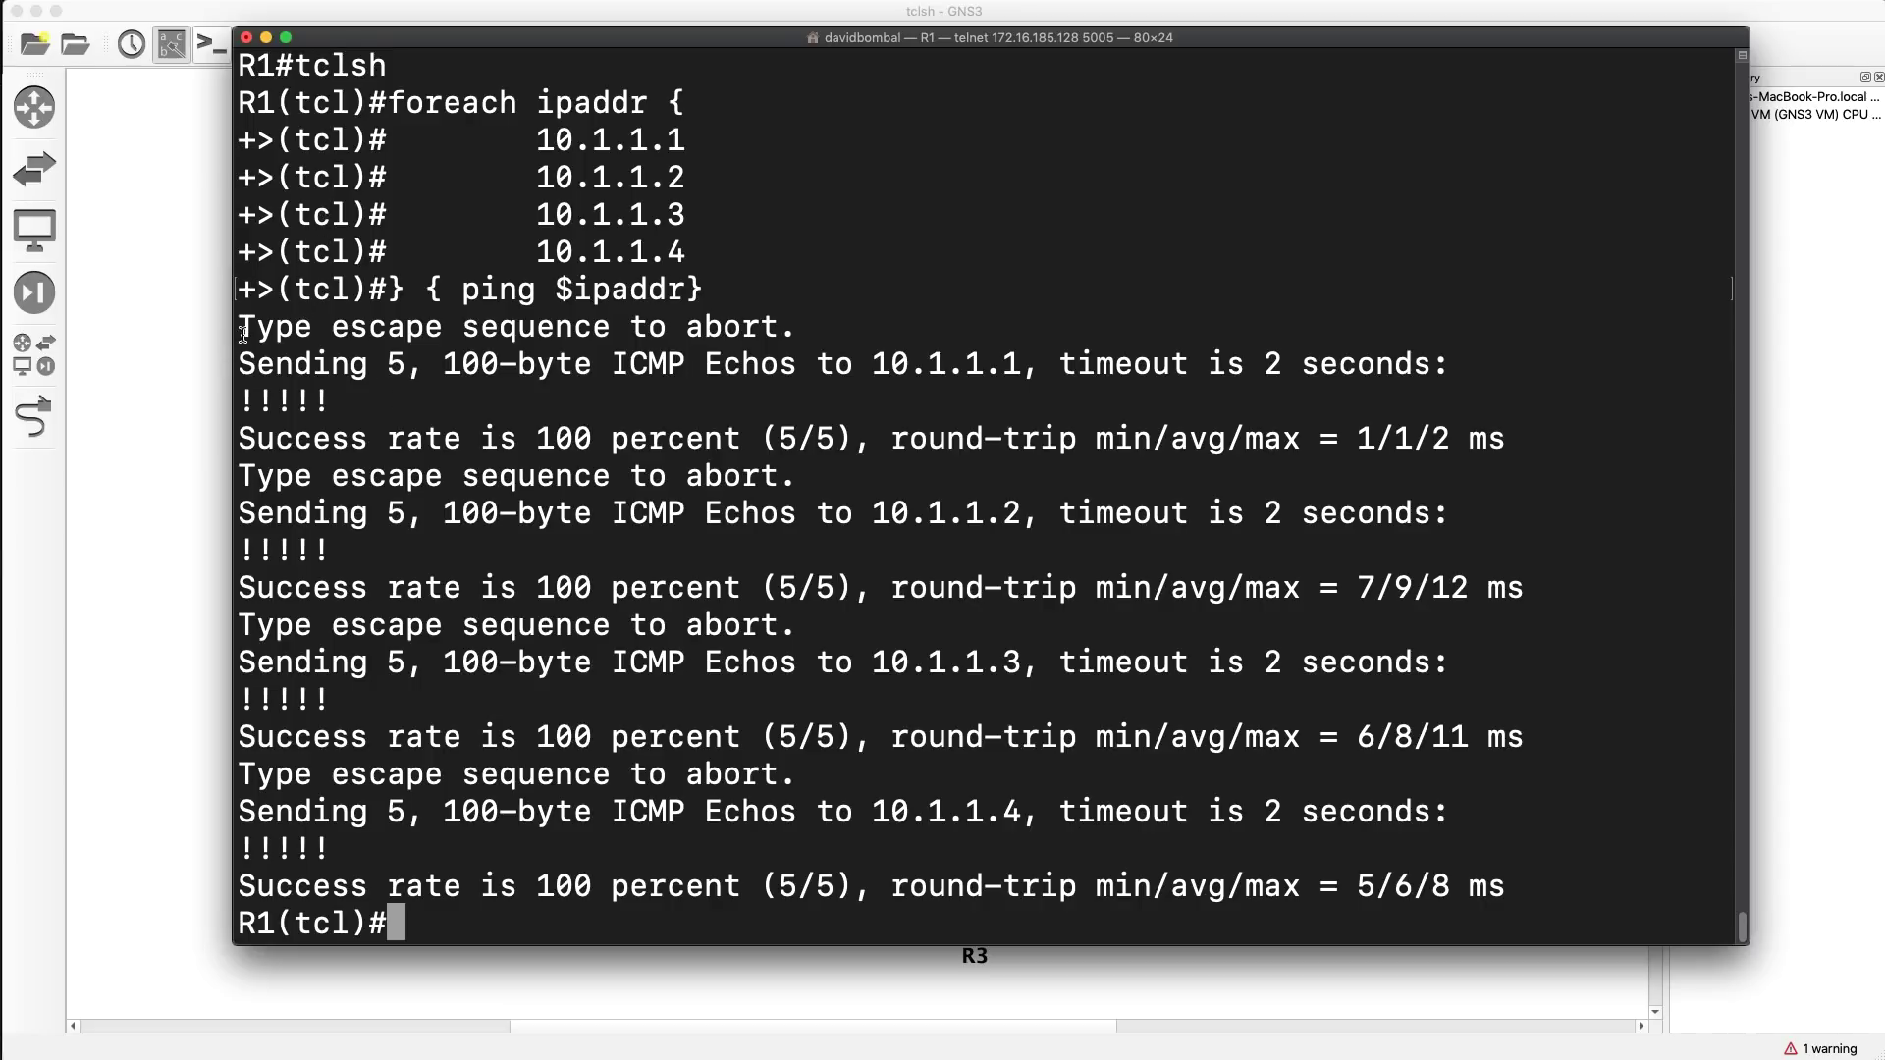
pyautogui.moveTo(243, 334); pyautogui.dragTo(706, 936)
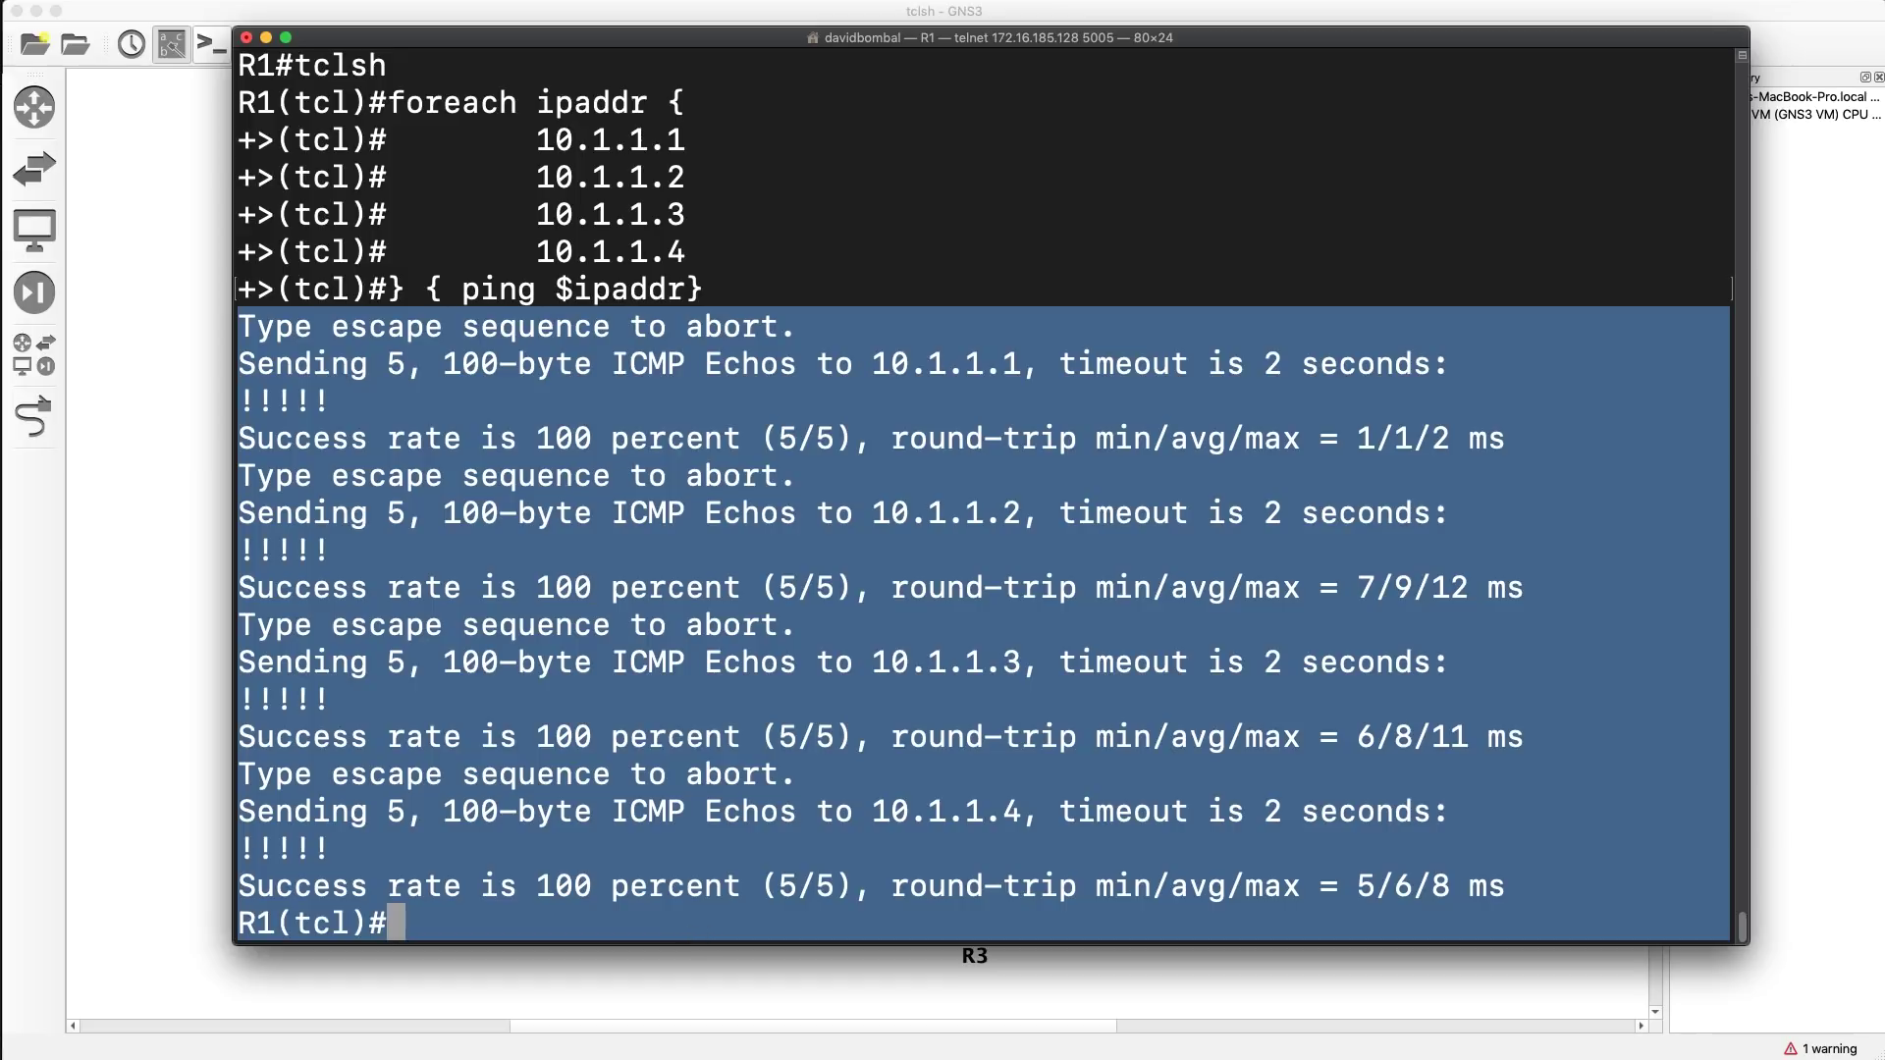
pyautogui.press('super+Tab')
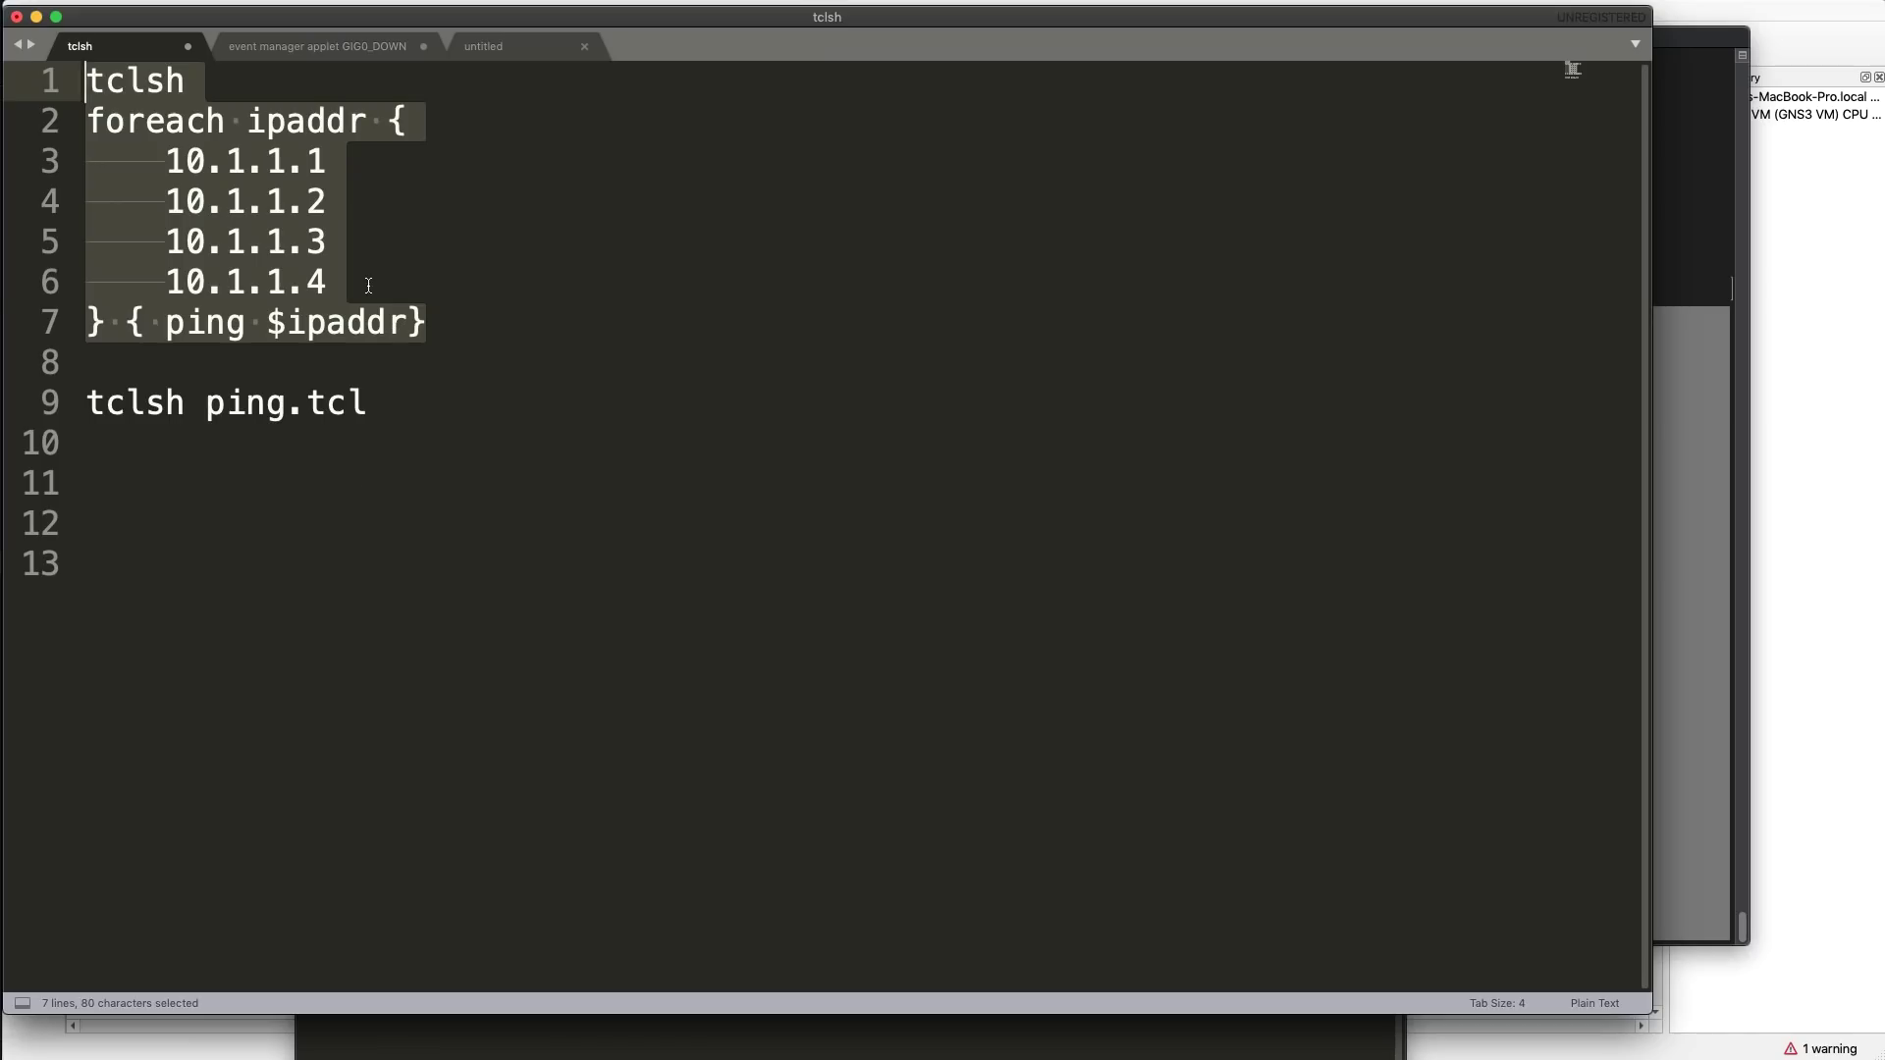
# - Add 10.1.1.1 as a new address line after 10.1.1.4 in the foreach list
pyautogui.click(370, 285)
pyautogui.press('Return')
pyautogui.write('19,')
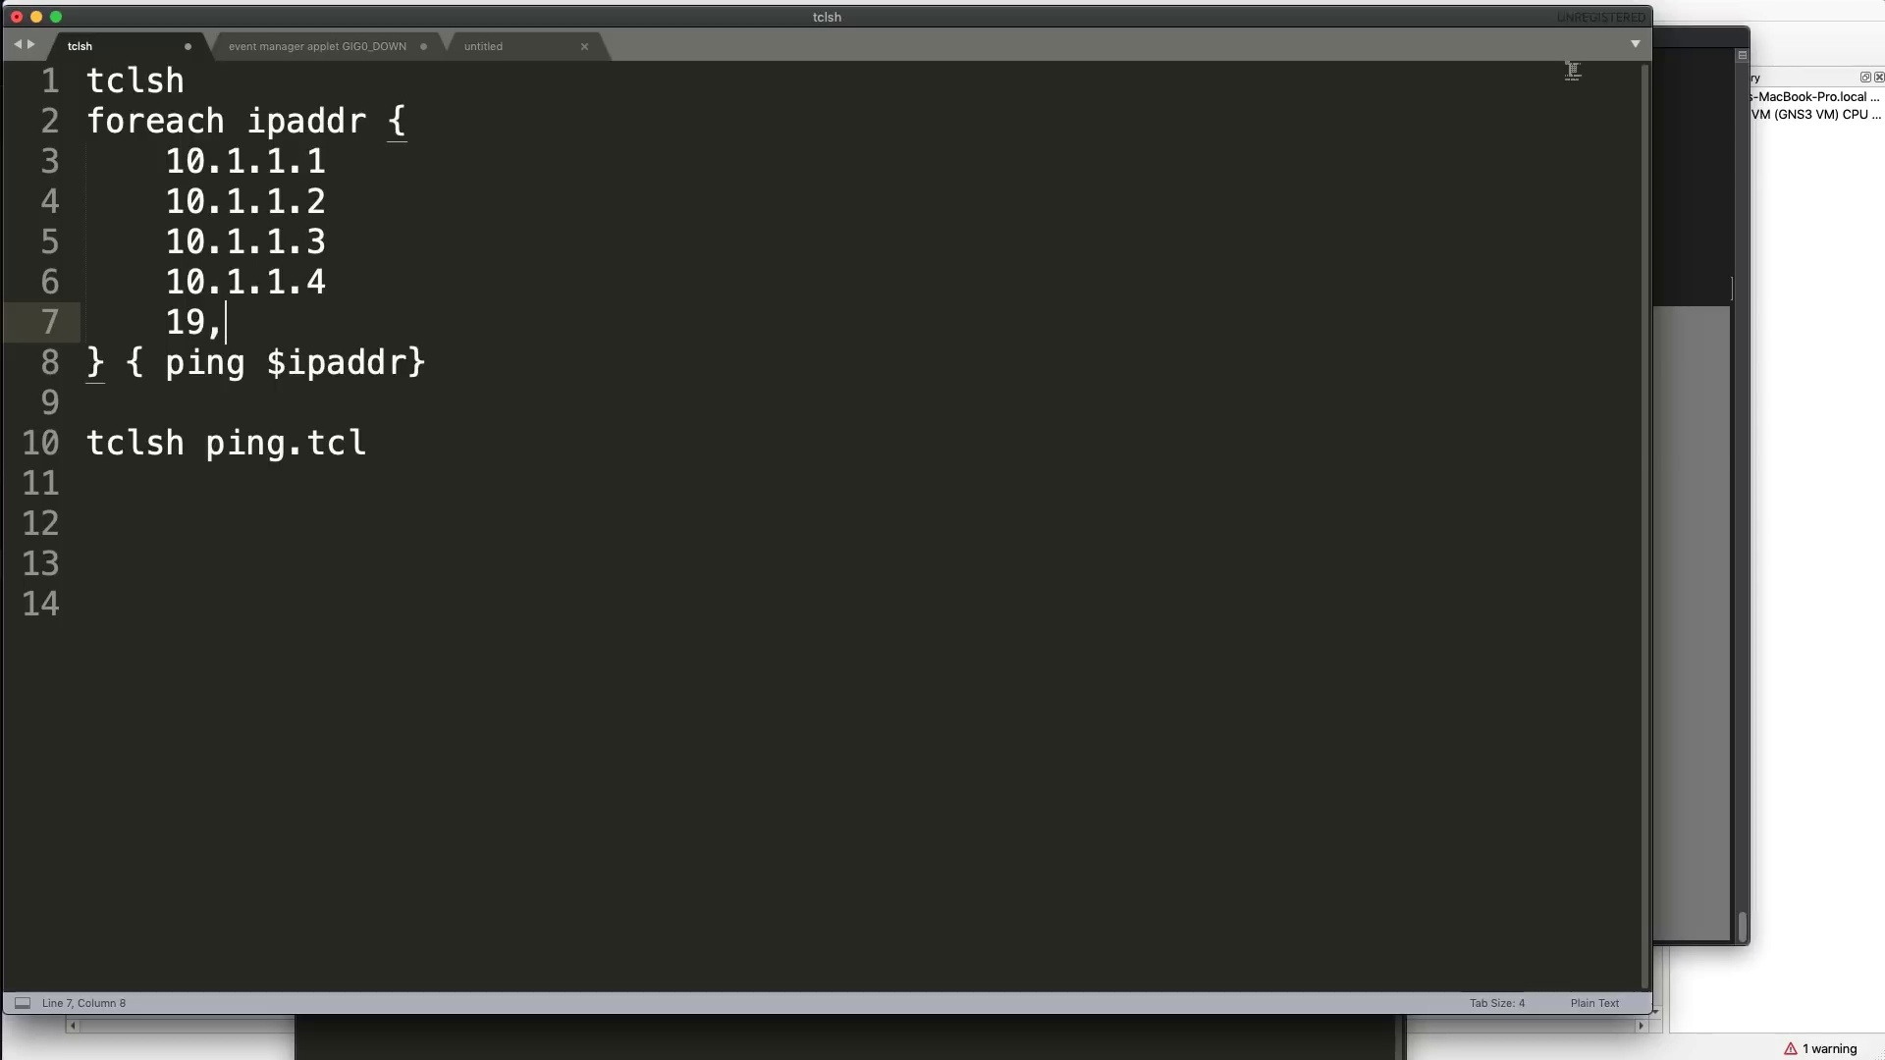
pyautogui.press('BackSpace')
pyautogui.press('BackSpace')
pyautogui.write('0.1.1.')
pyautogui.press('BackSpace')
pyautogui.press('BackSpace')
pyautogui.press('BackSpace')
pyautogui.write('.1.1.1')
# - Add 10.1.1.2 and 10.1.1.3 to the list and select the whole script
pyautogui.press('Return')
pyautogui.write('10.1.2.')
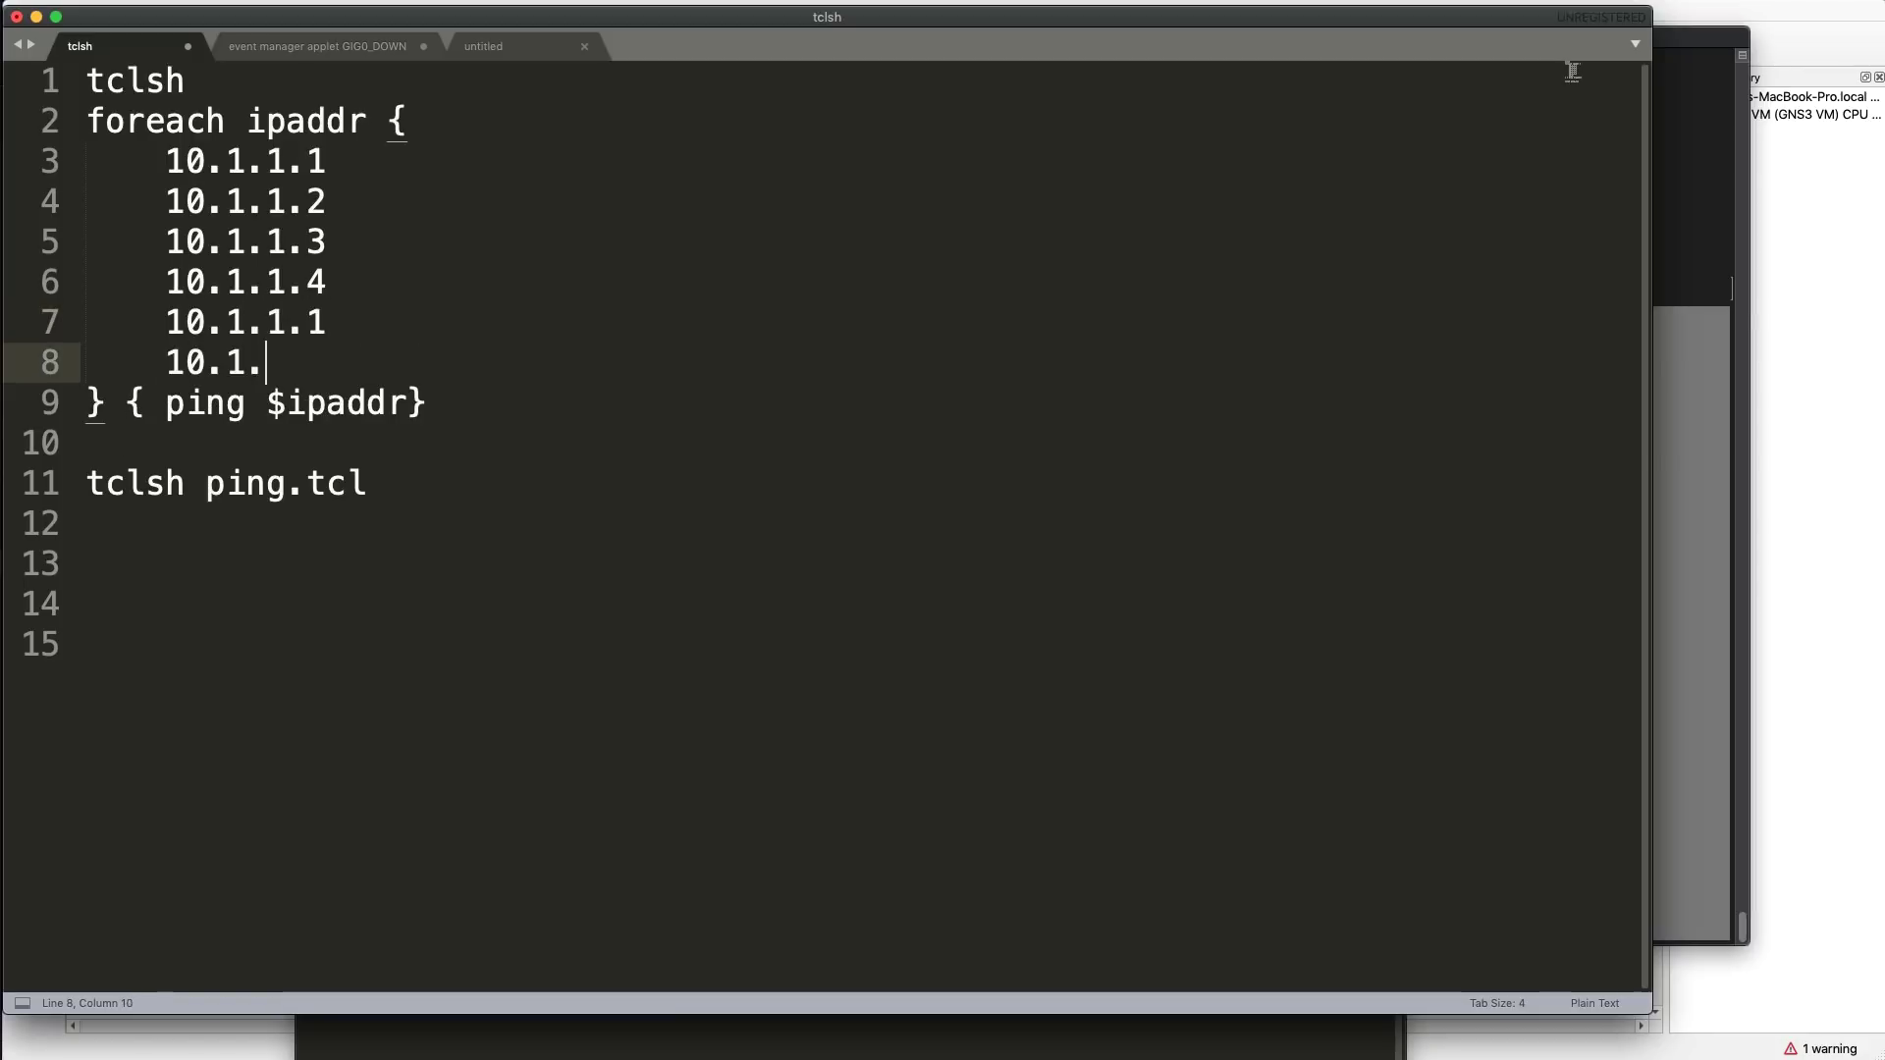
pyautogui.press('BackSpace')
pyautogui.write('1.2')
pyautogui.press('Return')
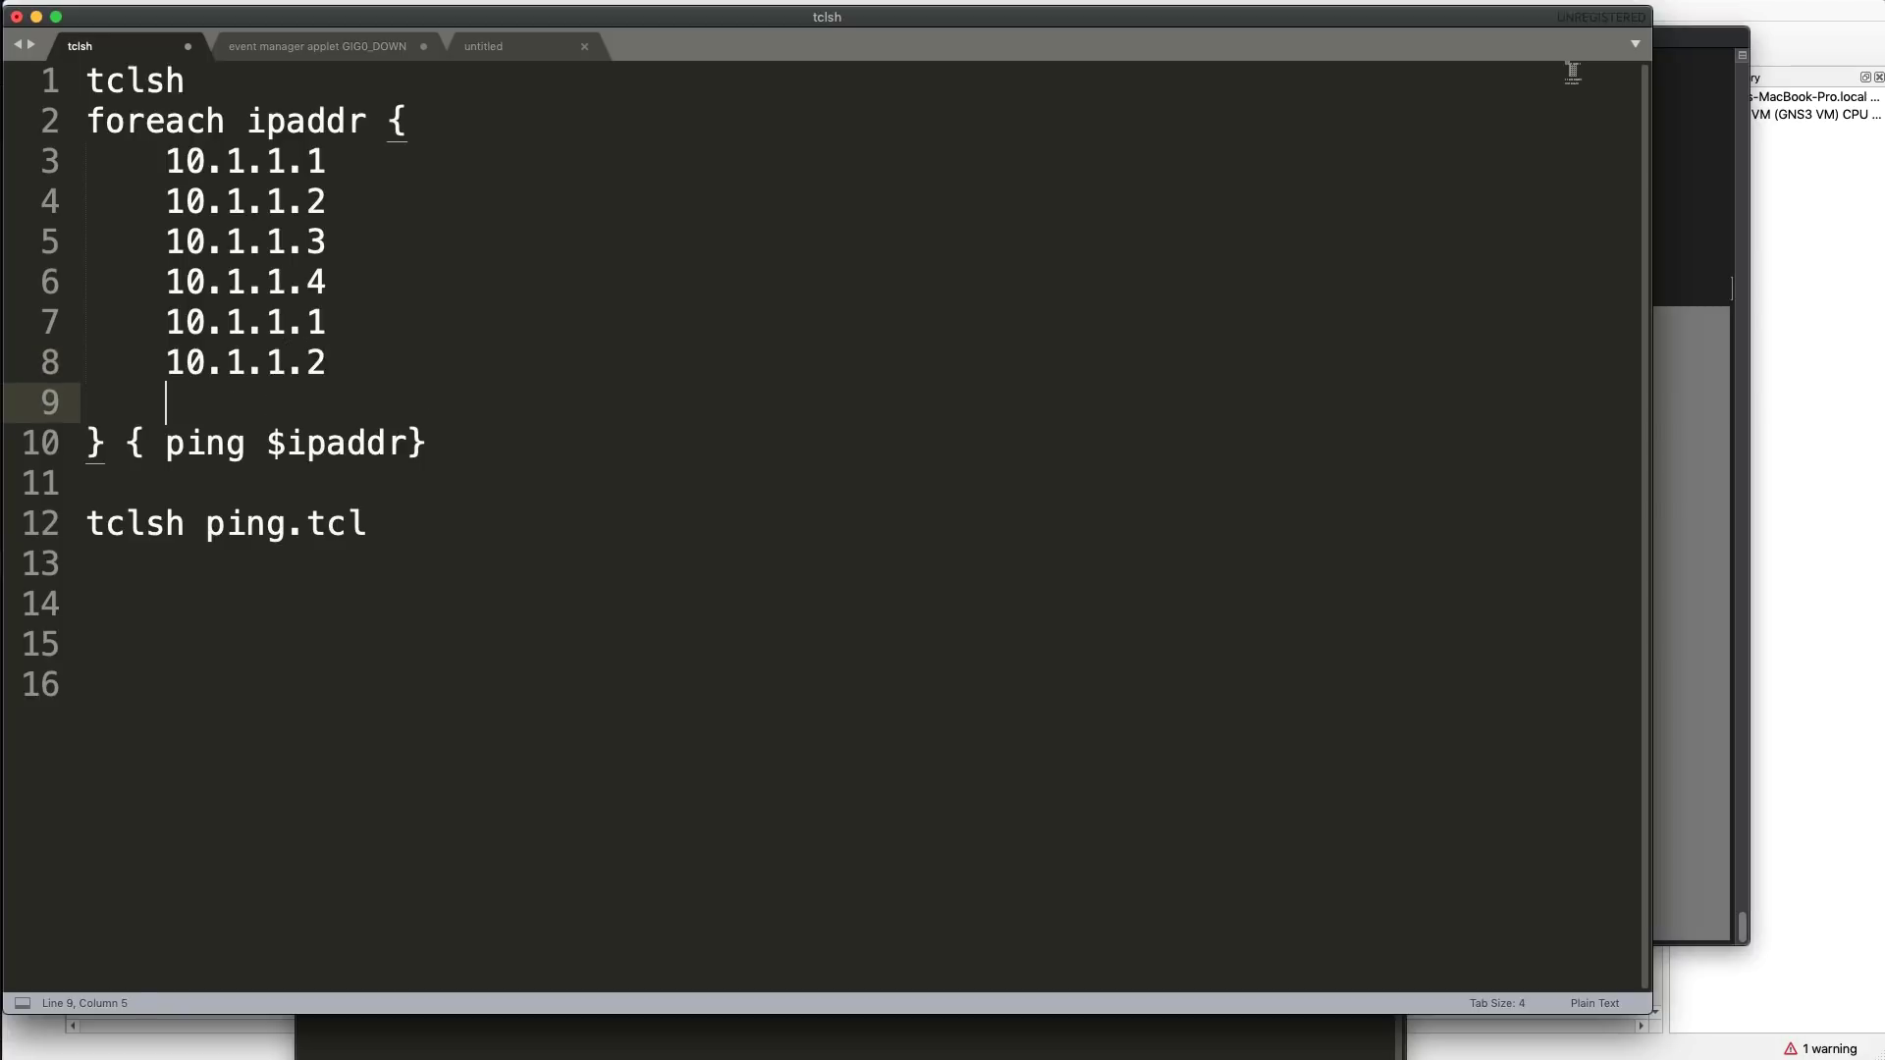
pyautogui.write('10.1.1.3')
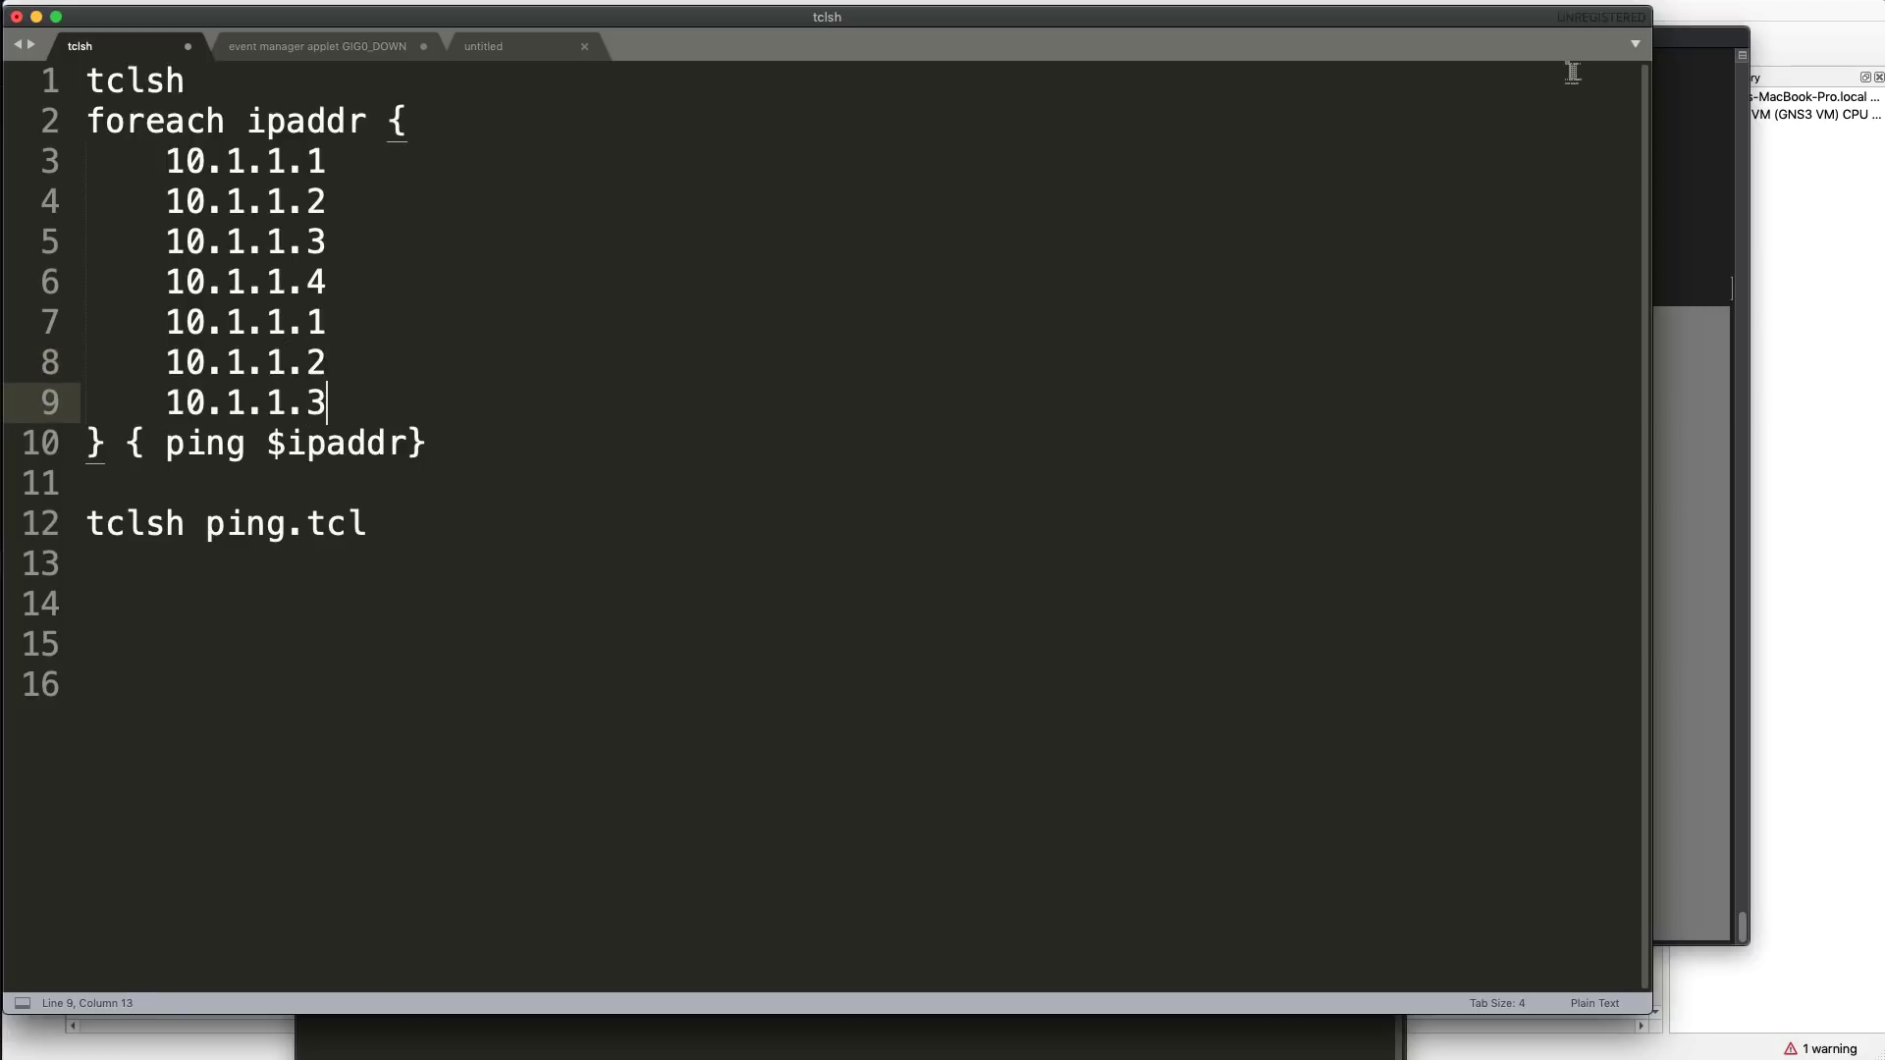
pyautogui.moveTo(423, 444); pyautogui.dragTo(51, 104)
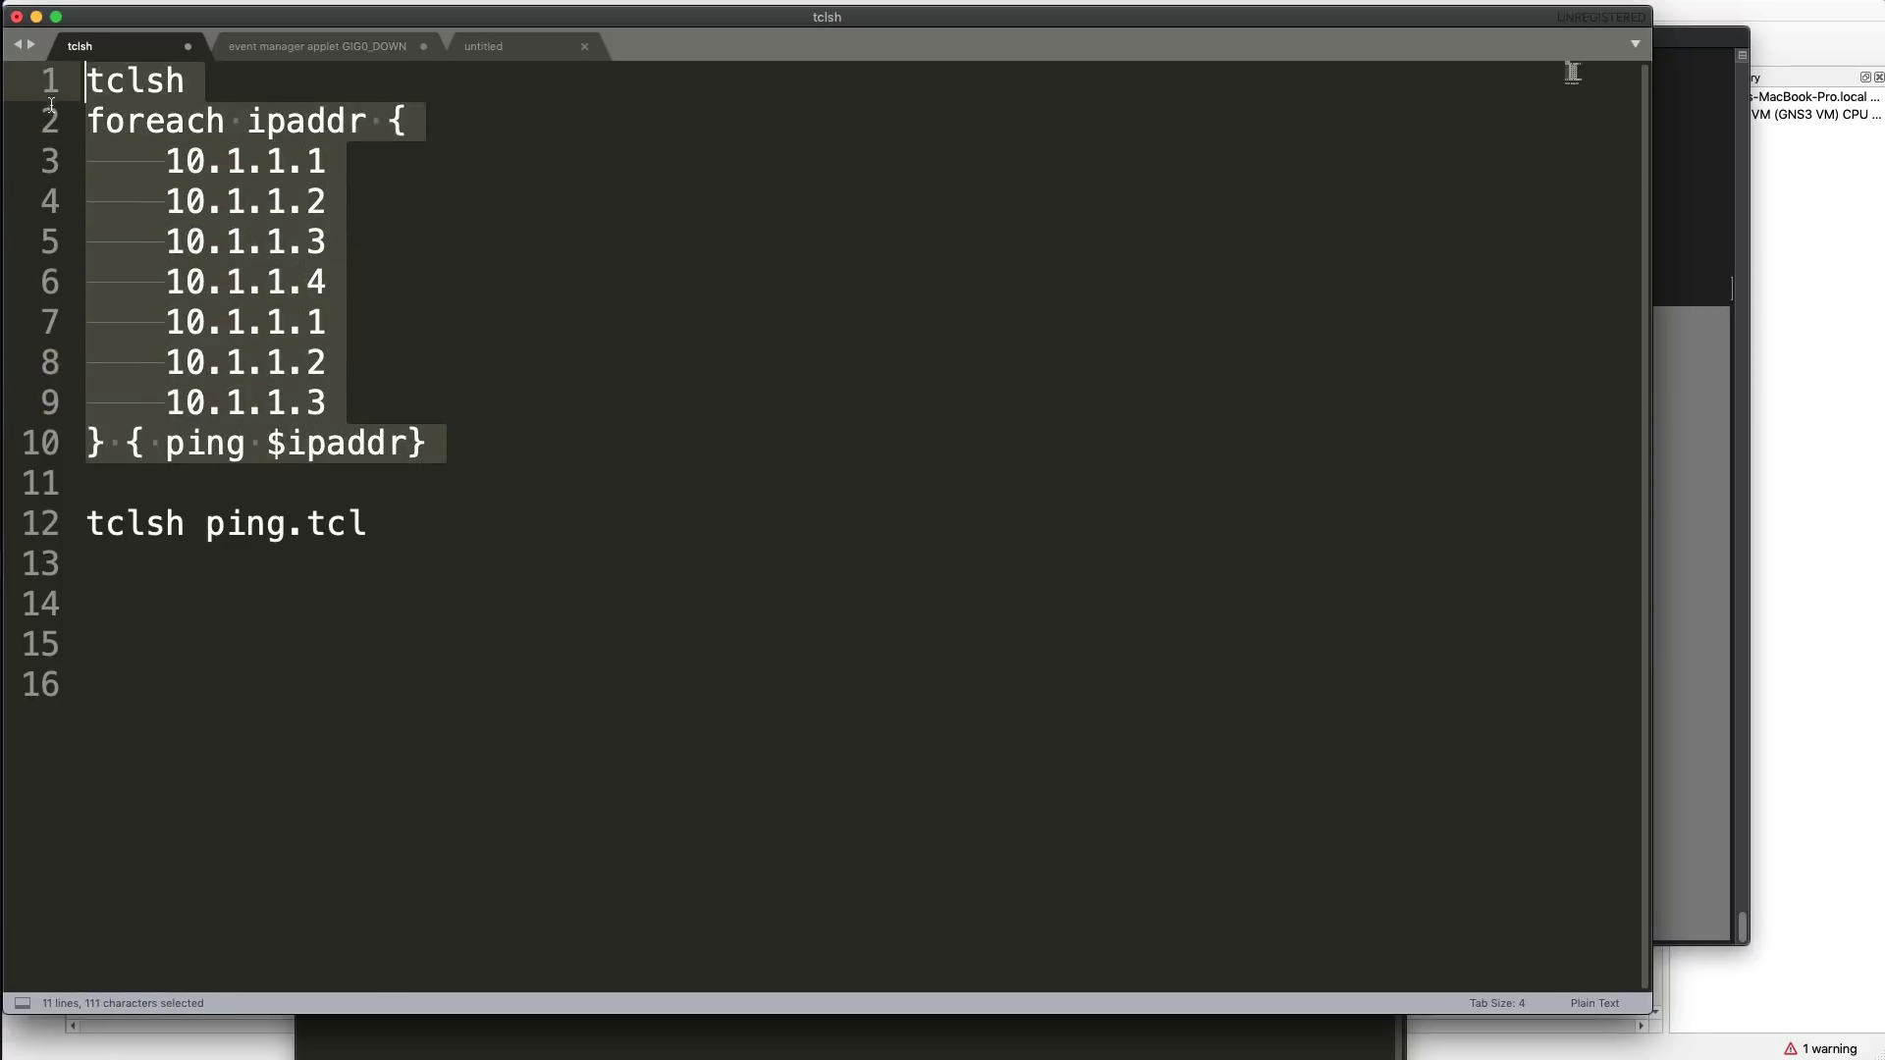
# - Copy the seven-address script, run it on R1, and check the ping results
pyautogui.press('super+c')
pyautogui.press('super+Tab')
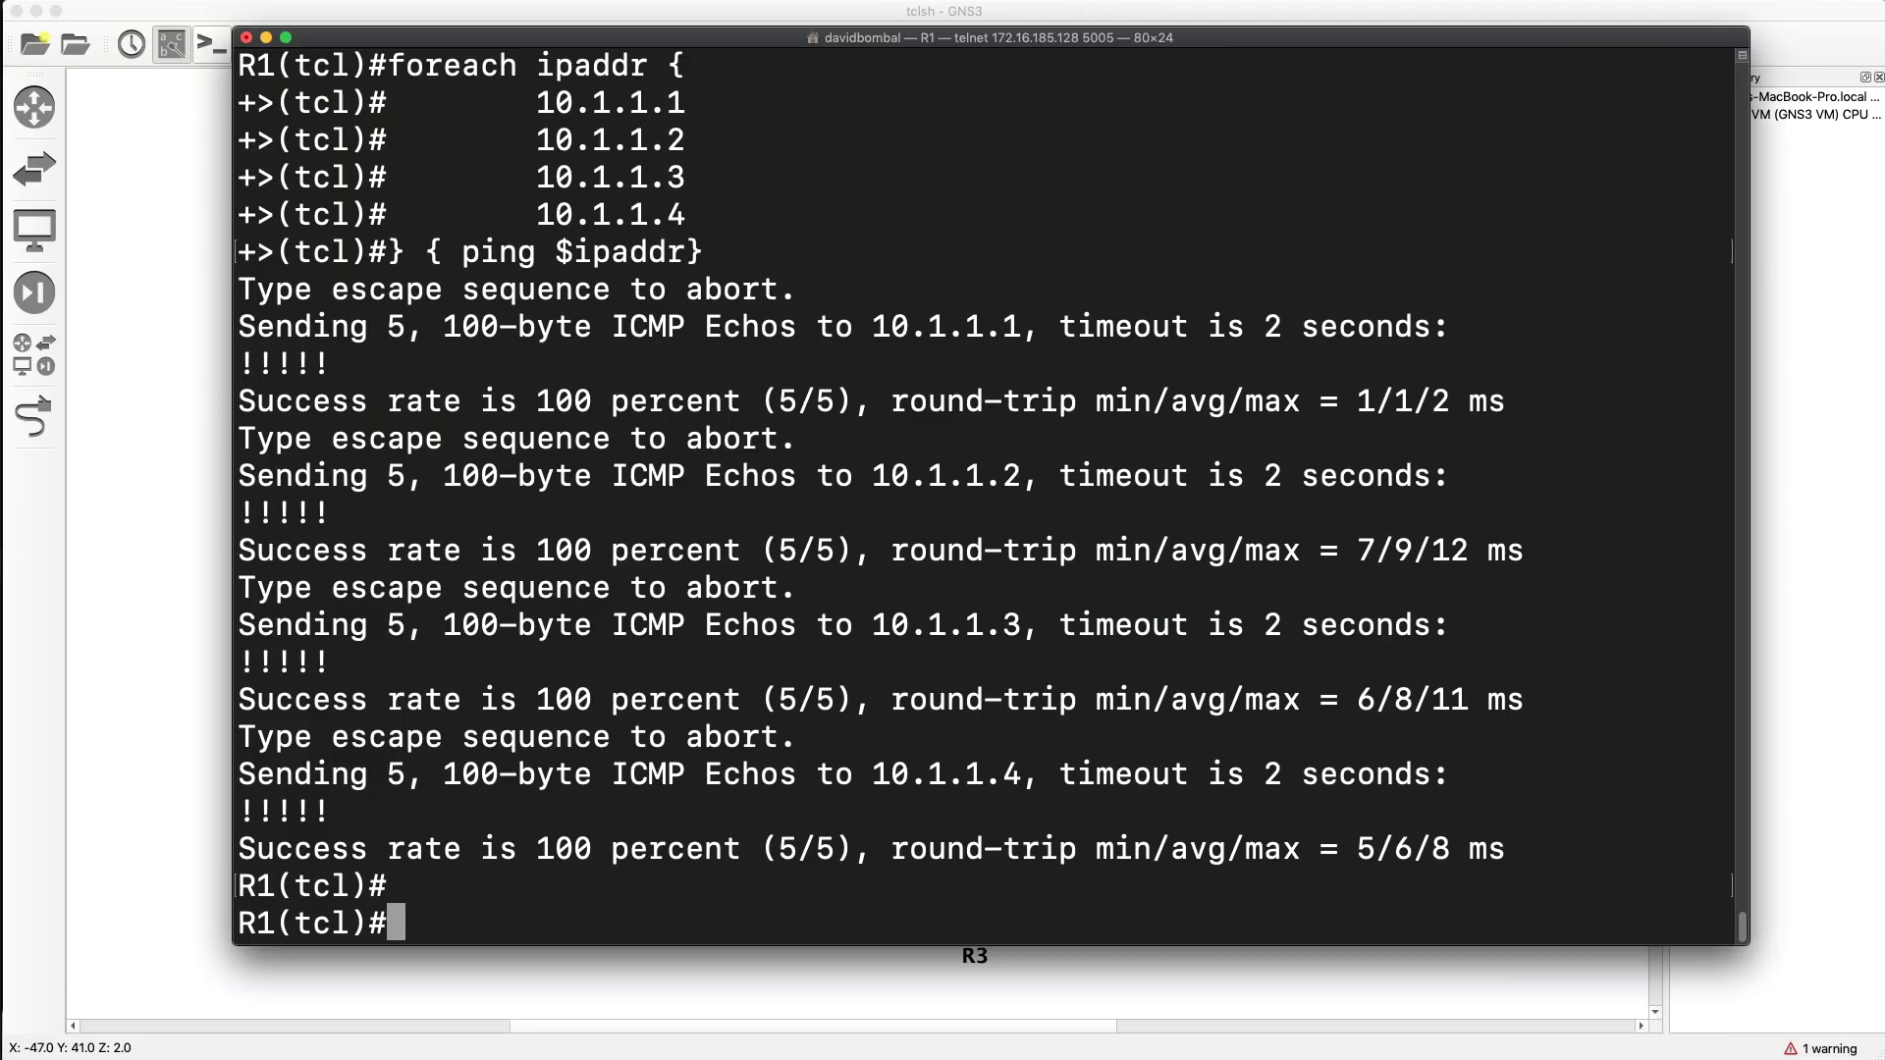
pyautogui.write('tclquit')
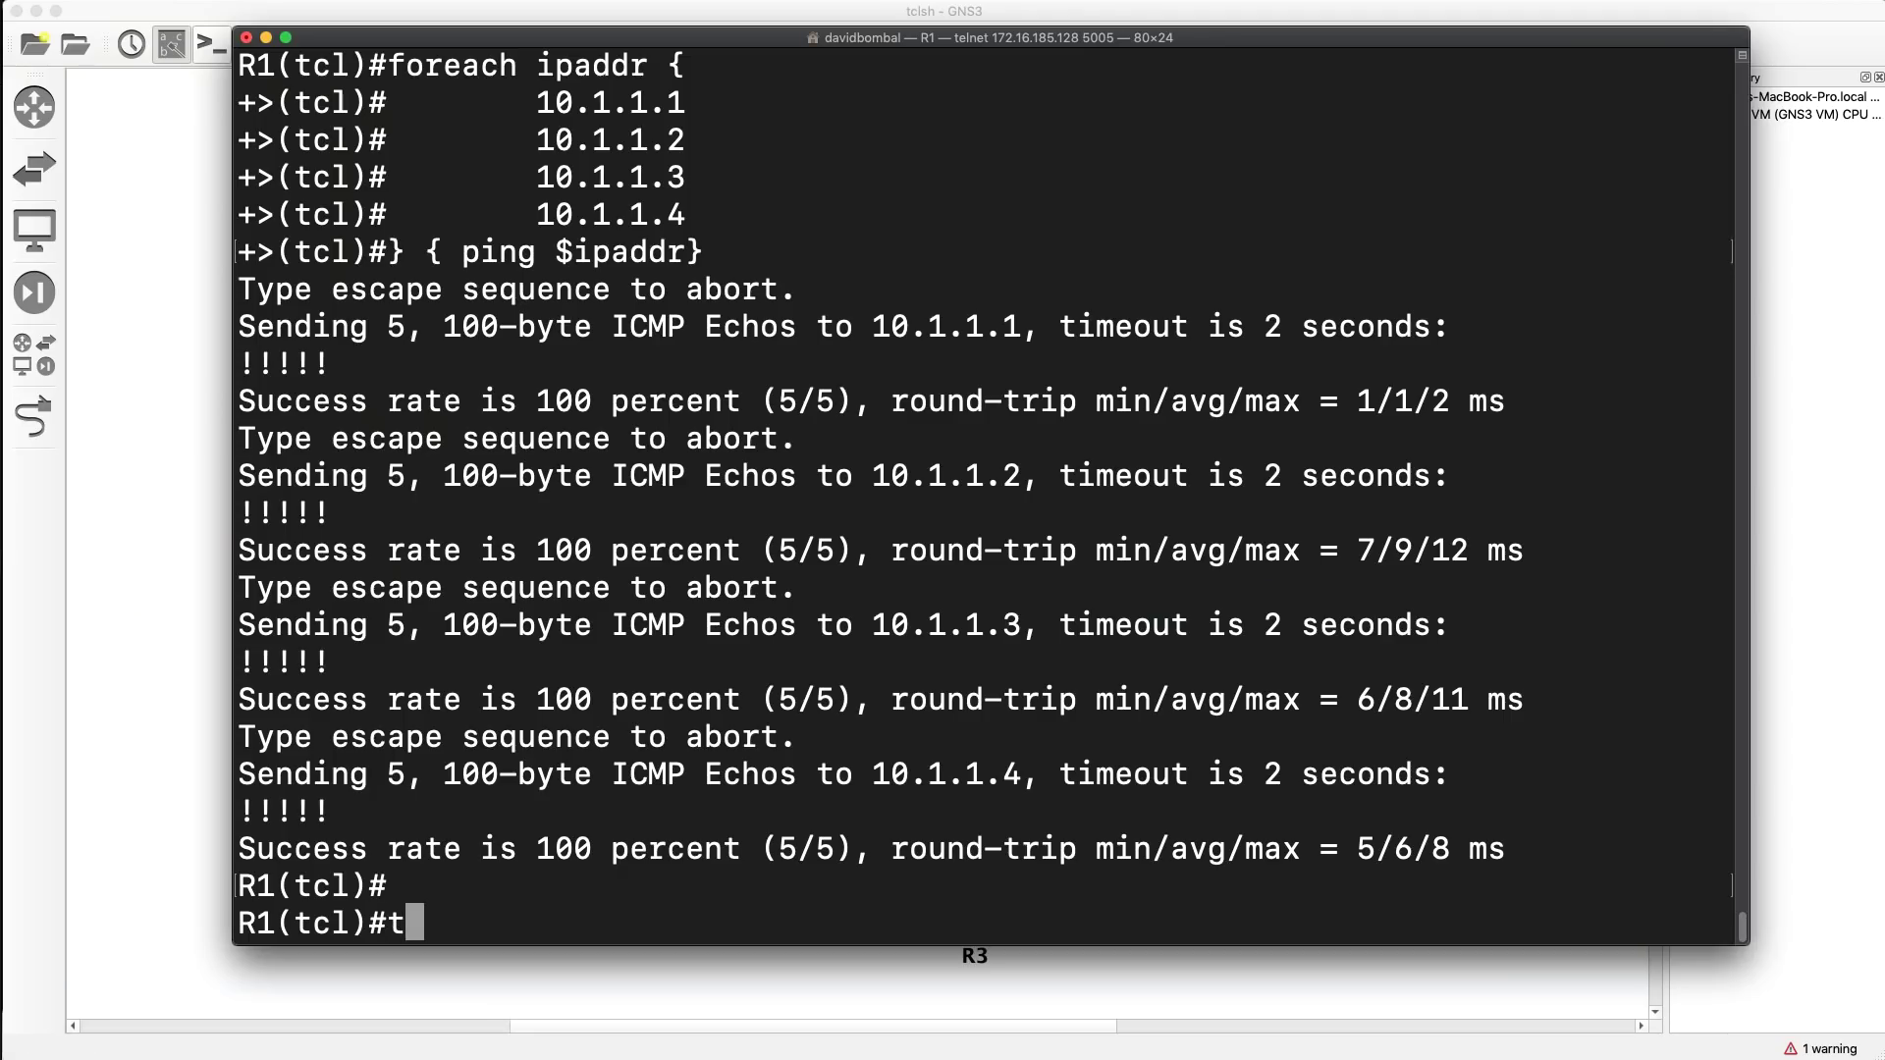
pyautogui.press('Return')
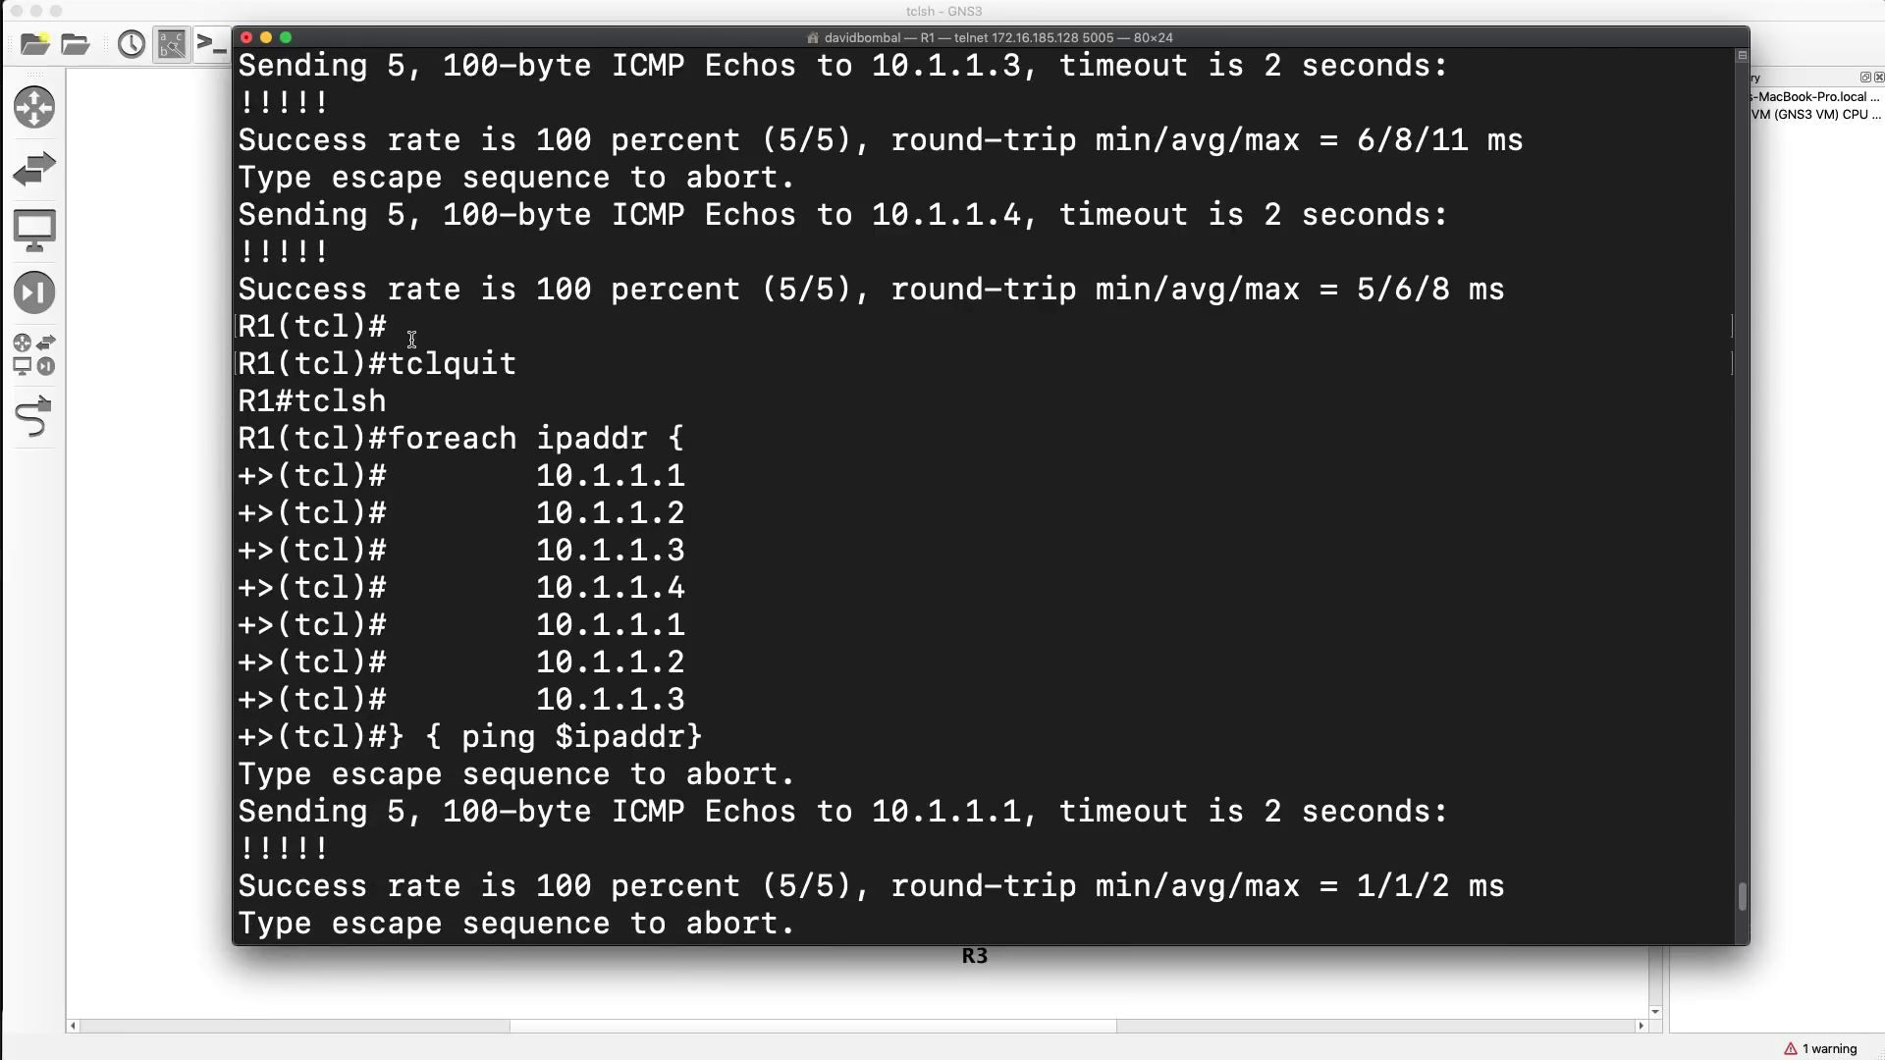
pyautogui.moveTo(292, 409); pyautogui.dragTo(753, 734)
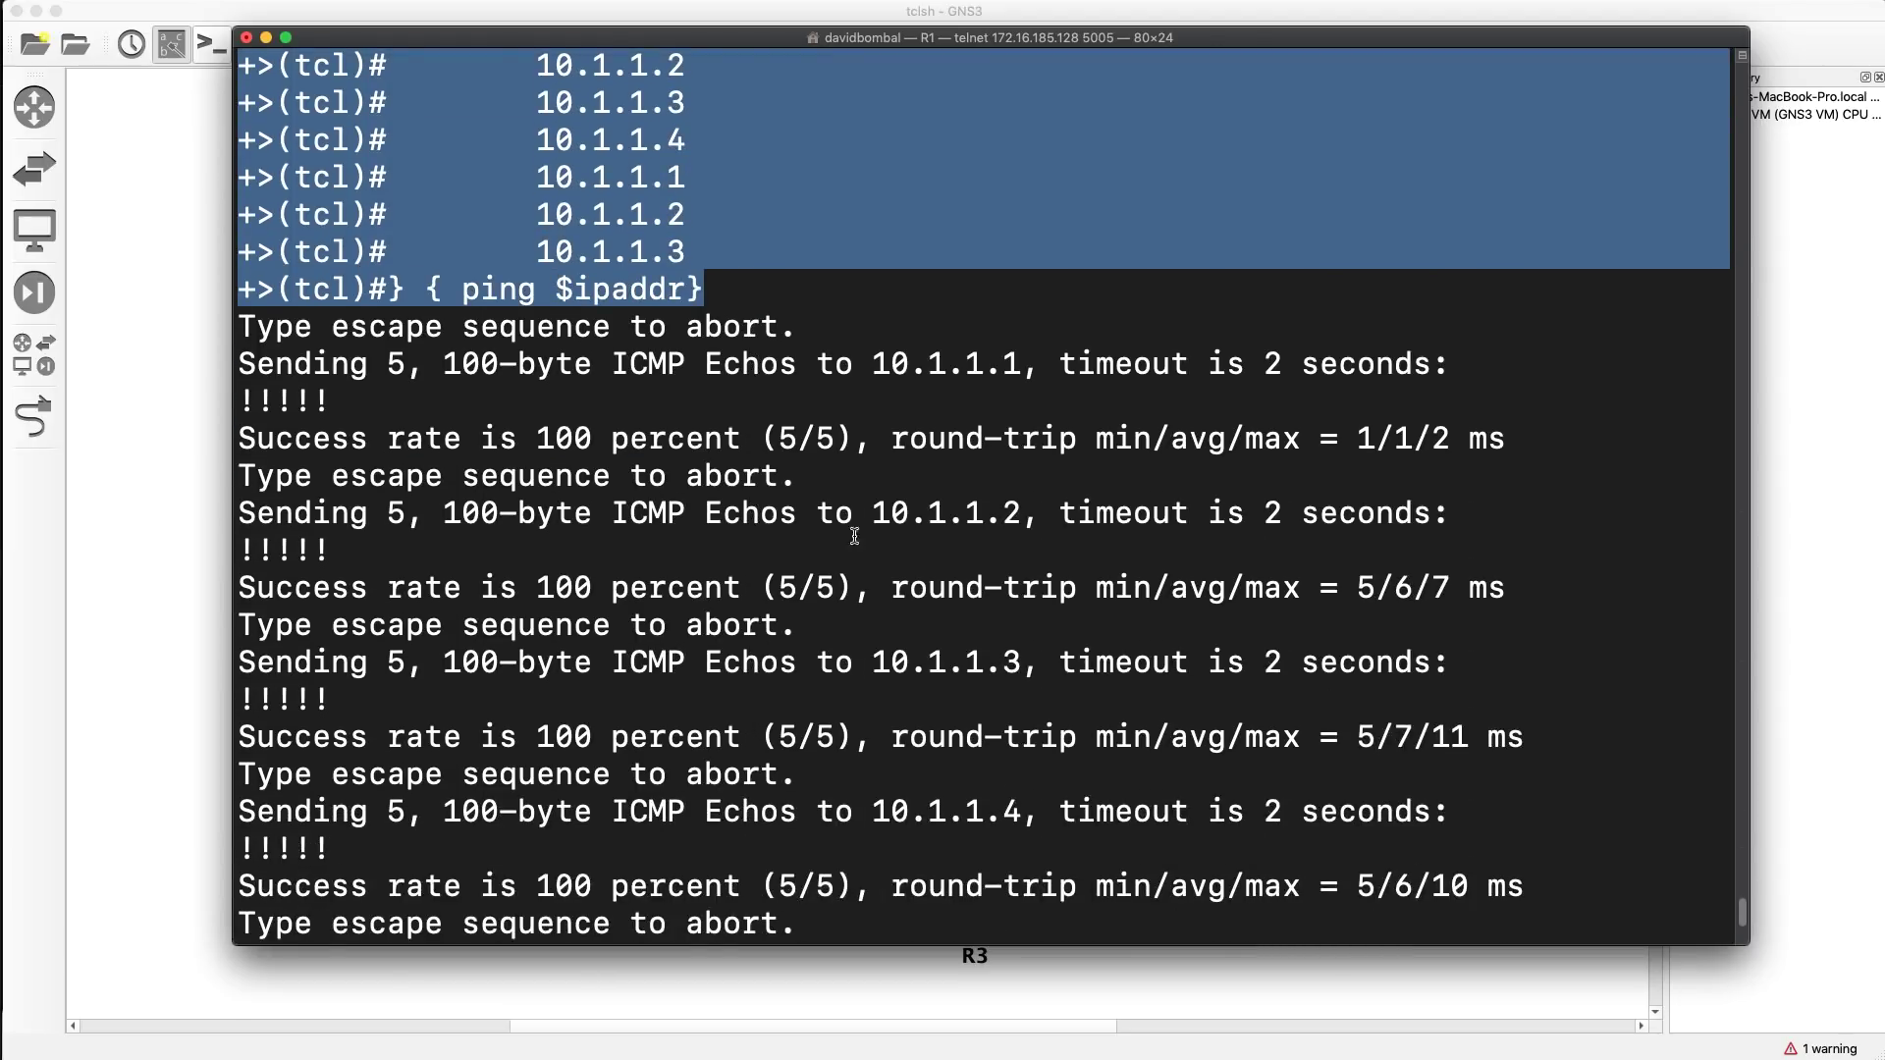
pyautogui.moveTo(825, 353); pyautogui.dragTo(1096, 352)
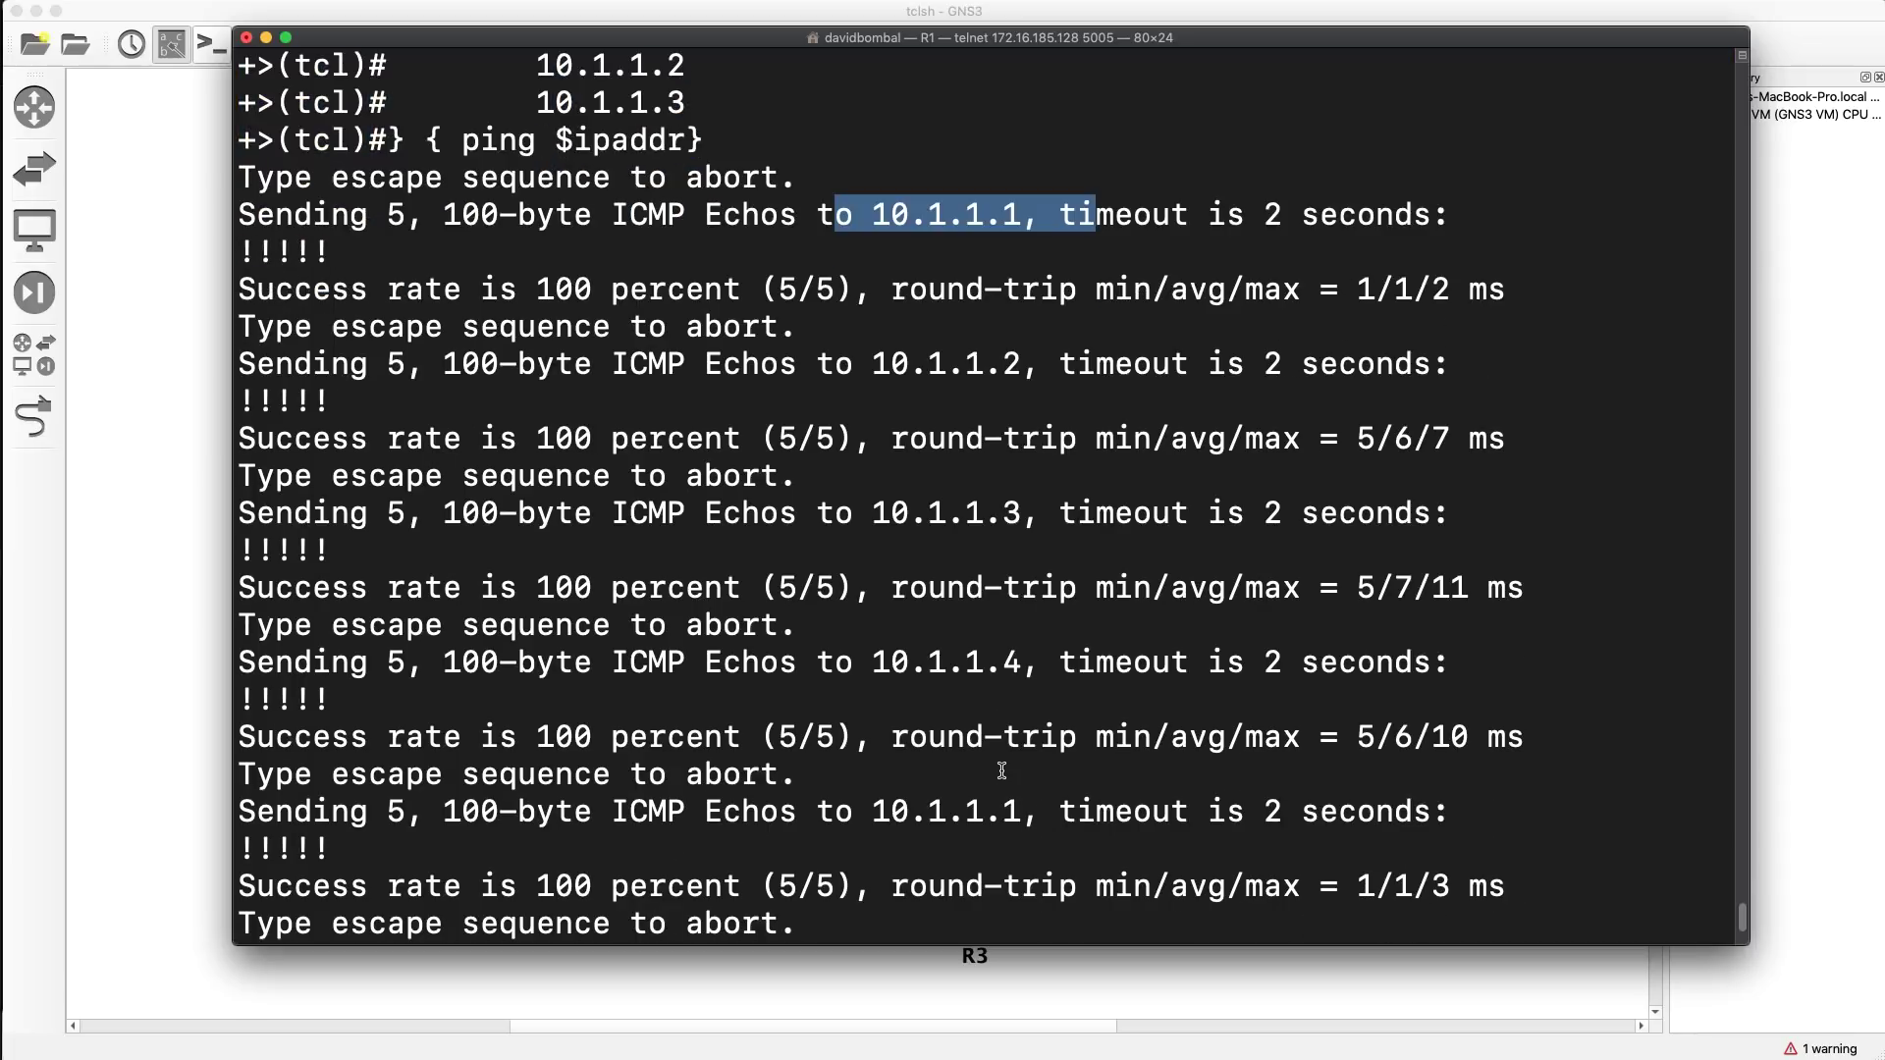
pyautogui.moveTo(862, 811); pyautogui.dragTo(1041, 811)
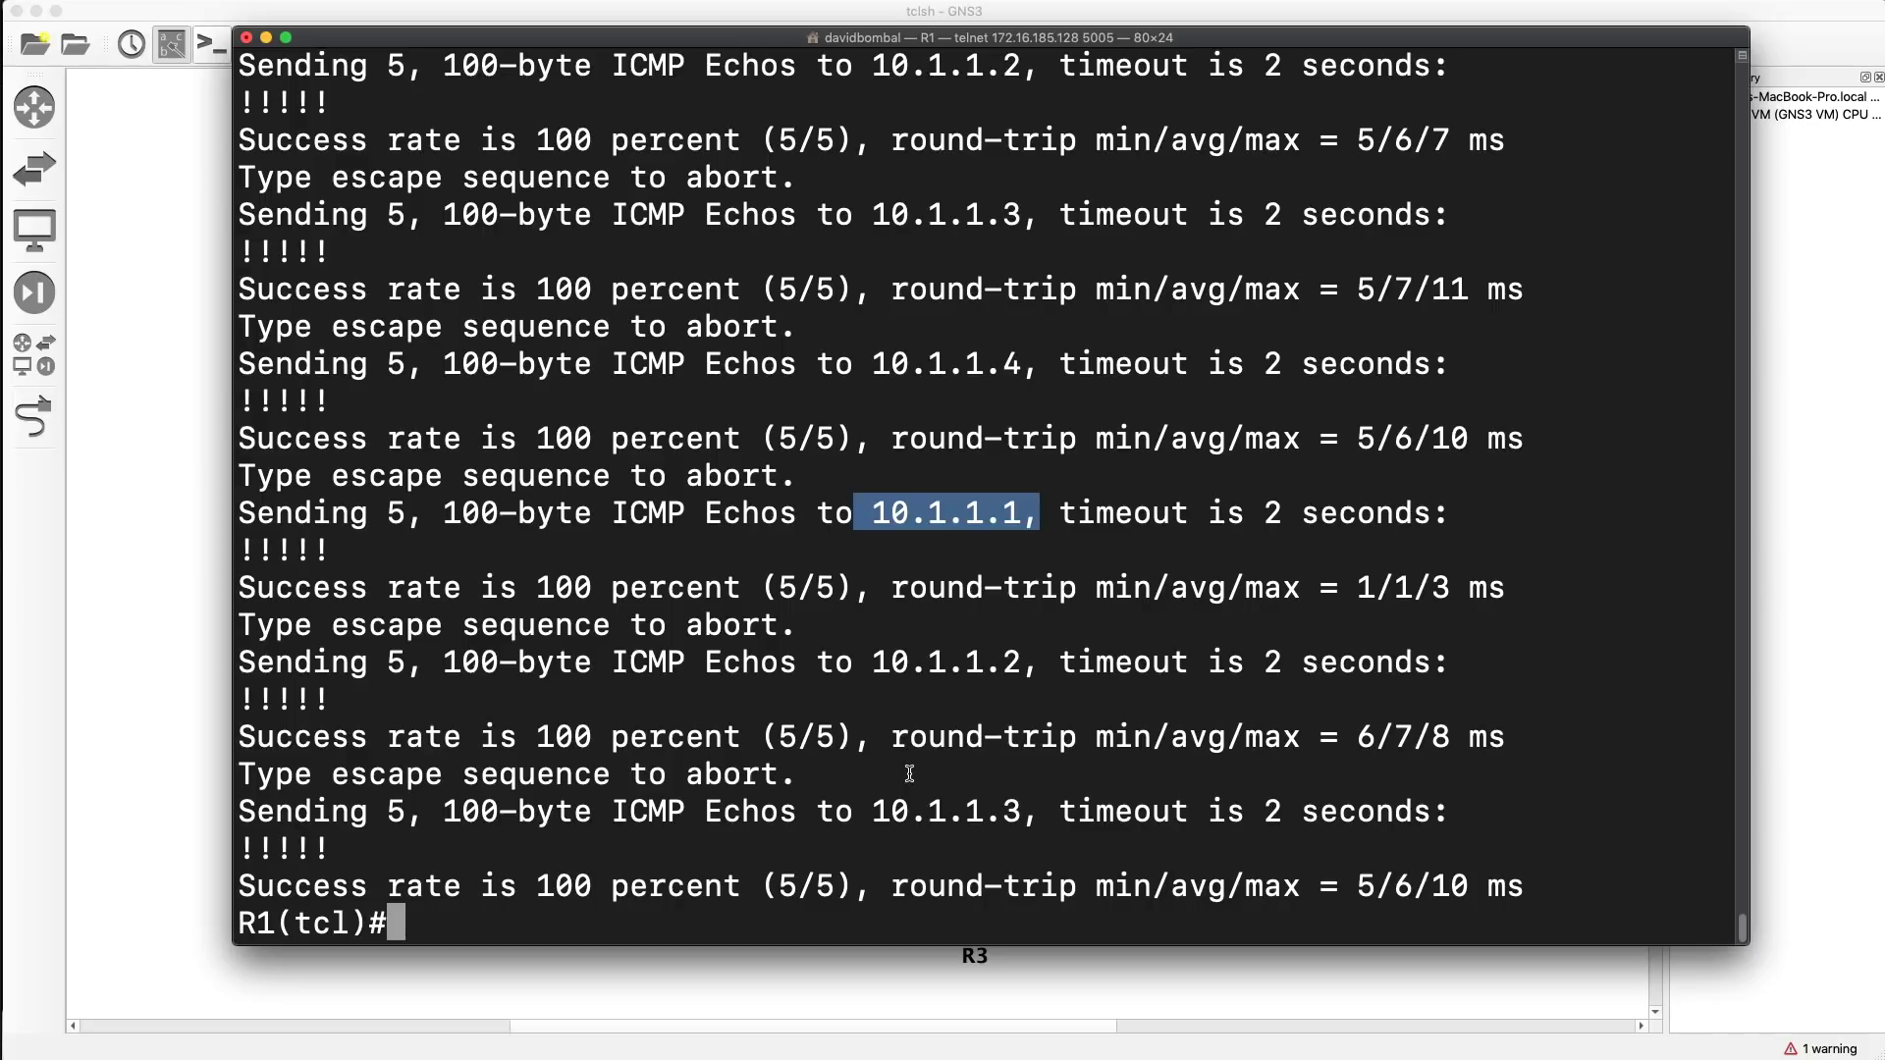
# - Exit the Tcl shell back to the R1# prompt
pyautogui.write('tclquit')
pyautogui.press('Return')
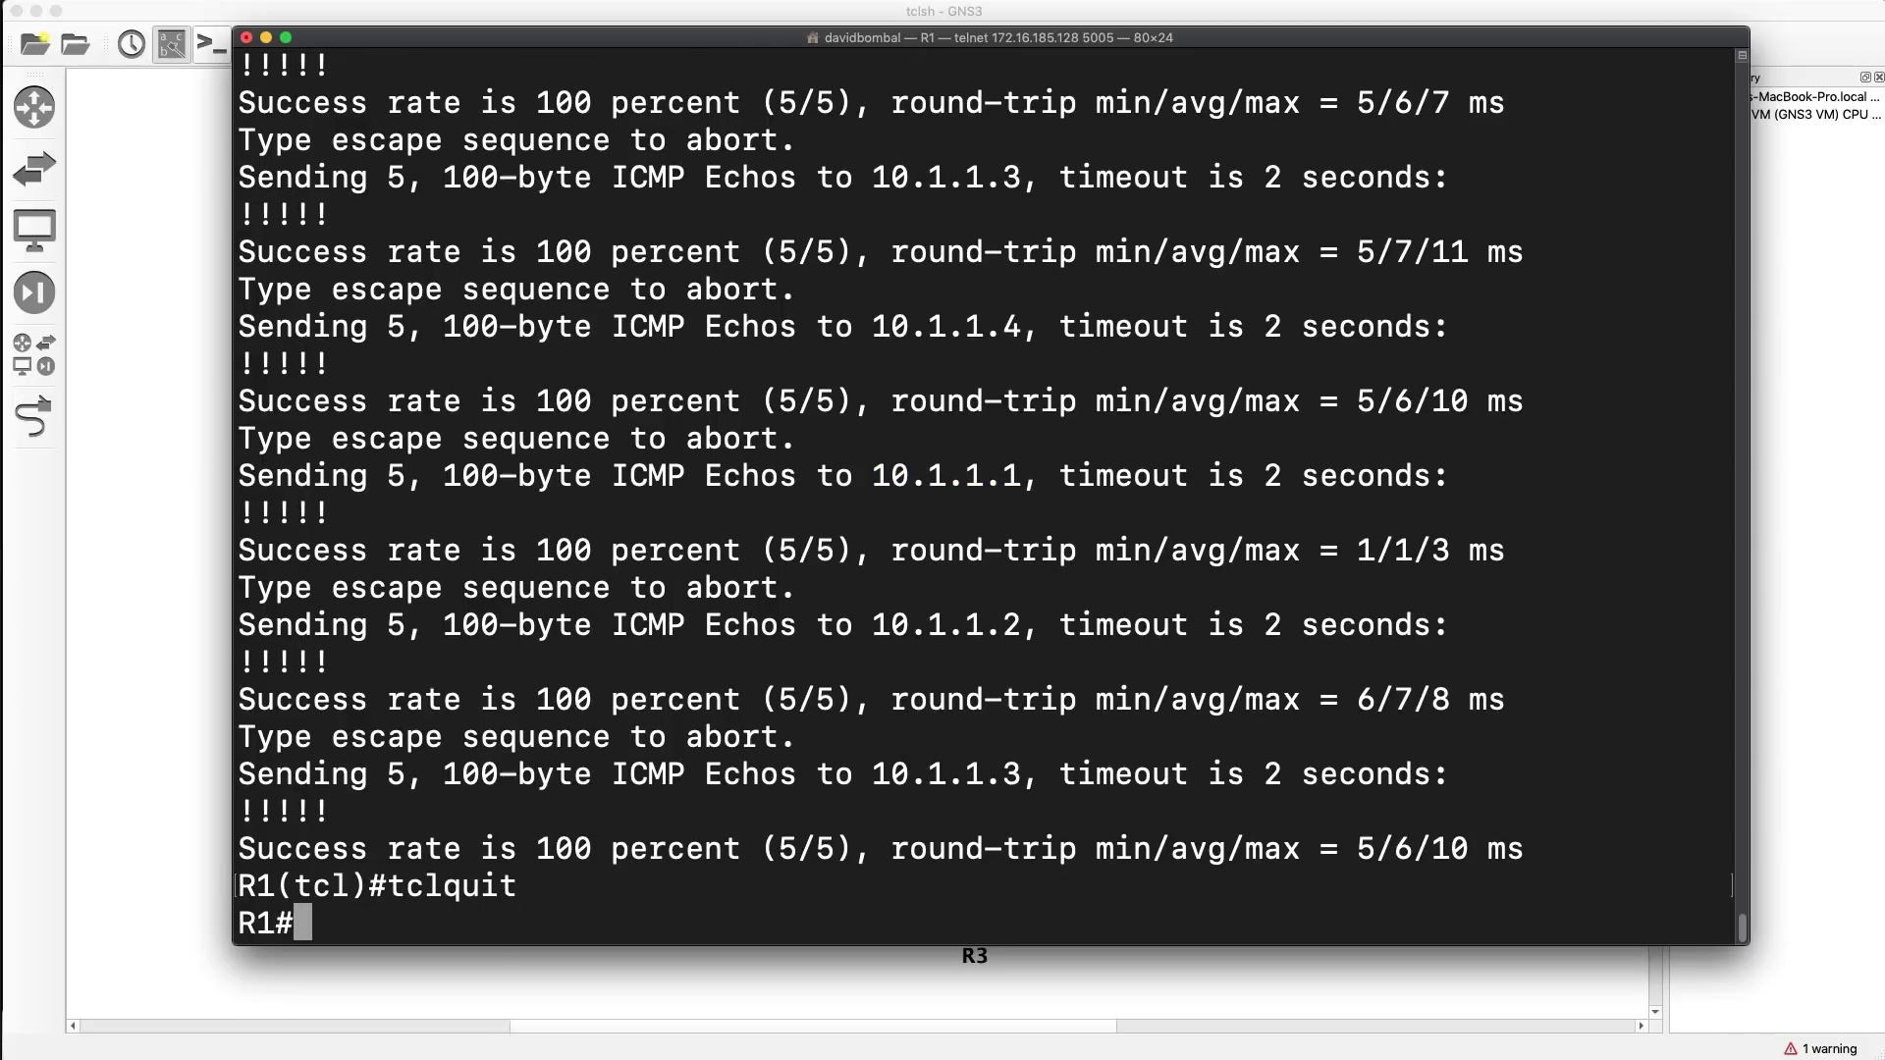
pyautogui.press('Return')
pyautogui.press('Return')
pyautogui.press('Return')
pyautogui.press('Return')
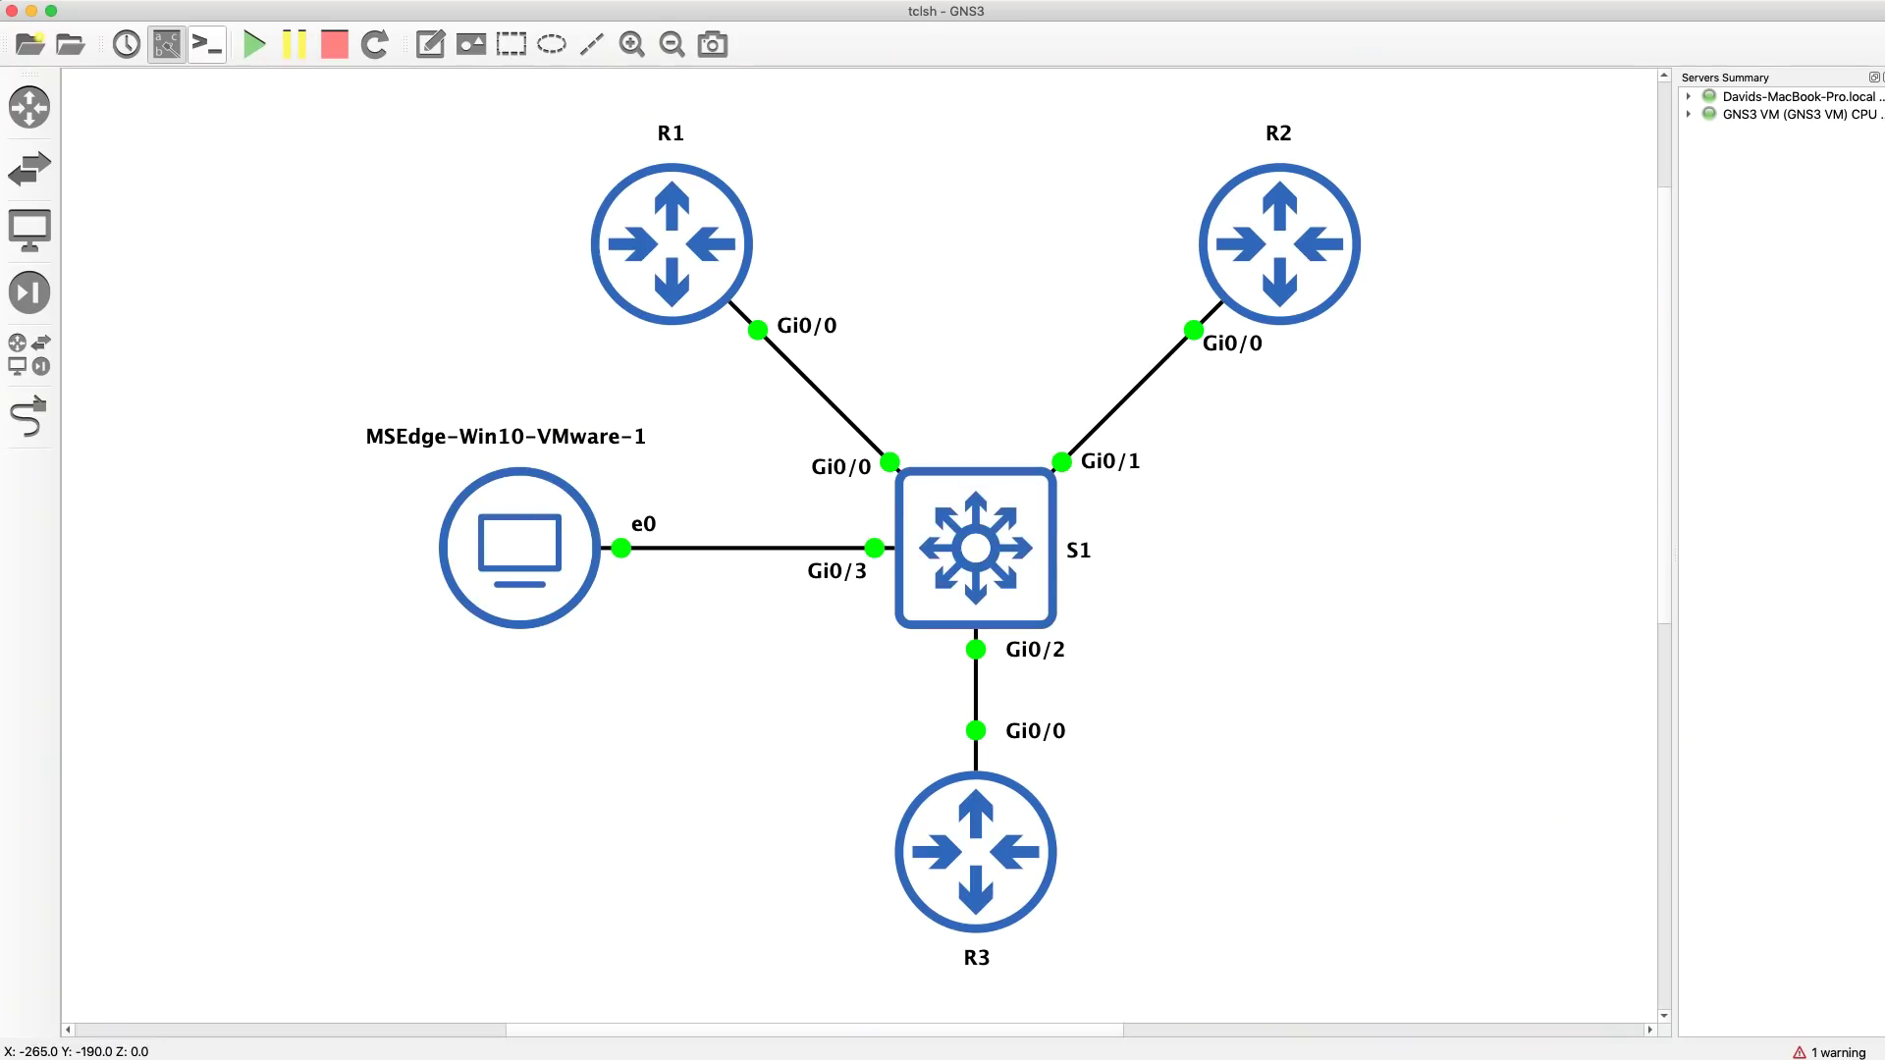
# - On the Windows VM, open C:\TFTP-Root served by SolarWinds TFTP and select ping.tcl
pyautogui.press('super+Tab')
pyautogui.press('super+Tab')
pyautogui.press('super+Tab')
pyautogui.press('super+Tab')
pyautogui.press('super+Tab')
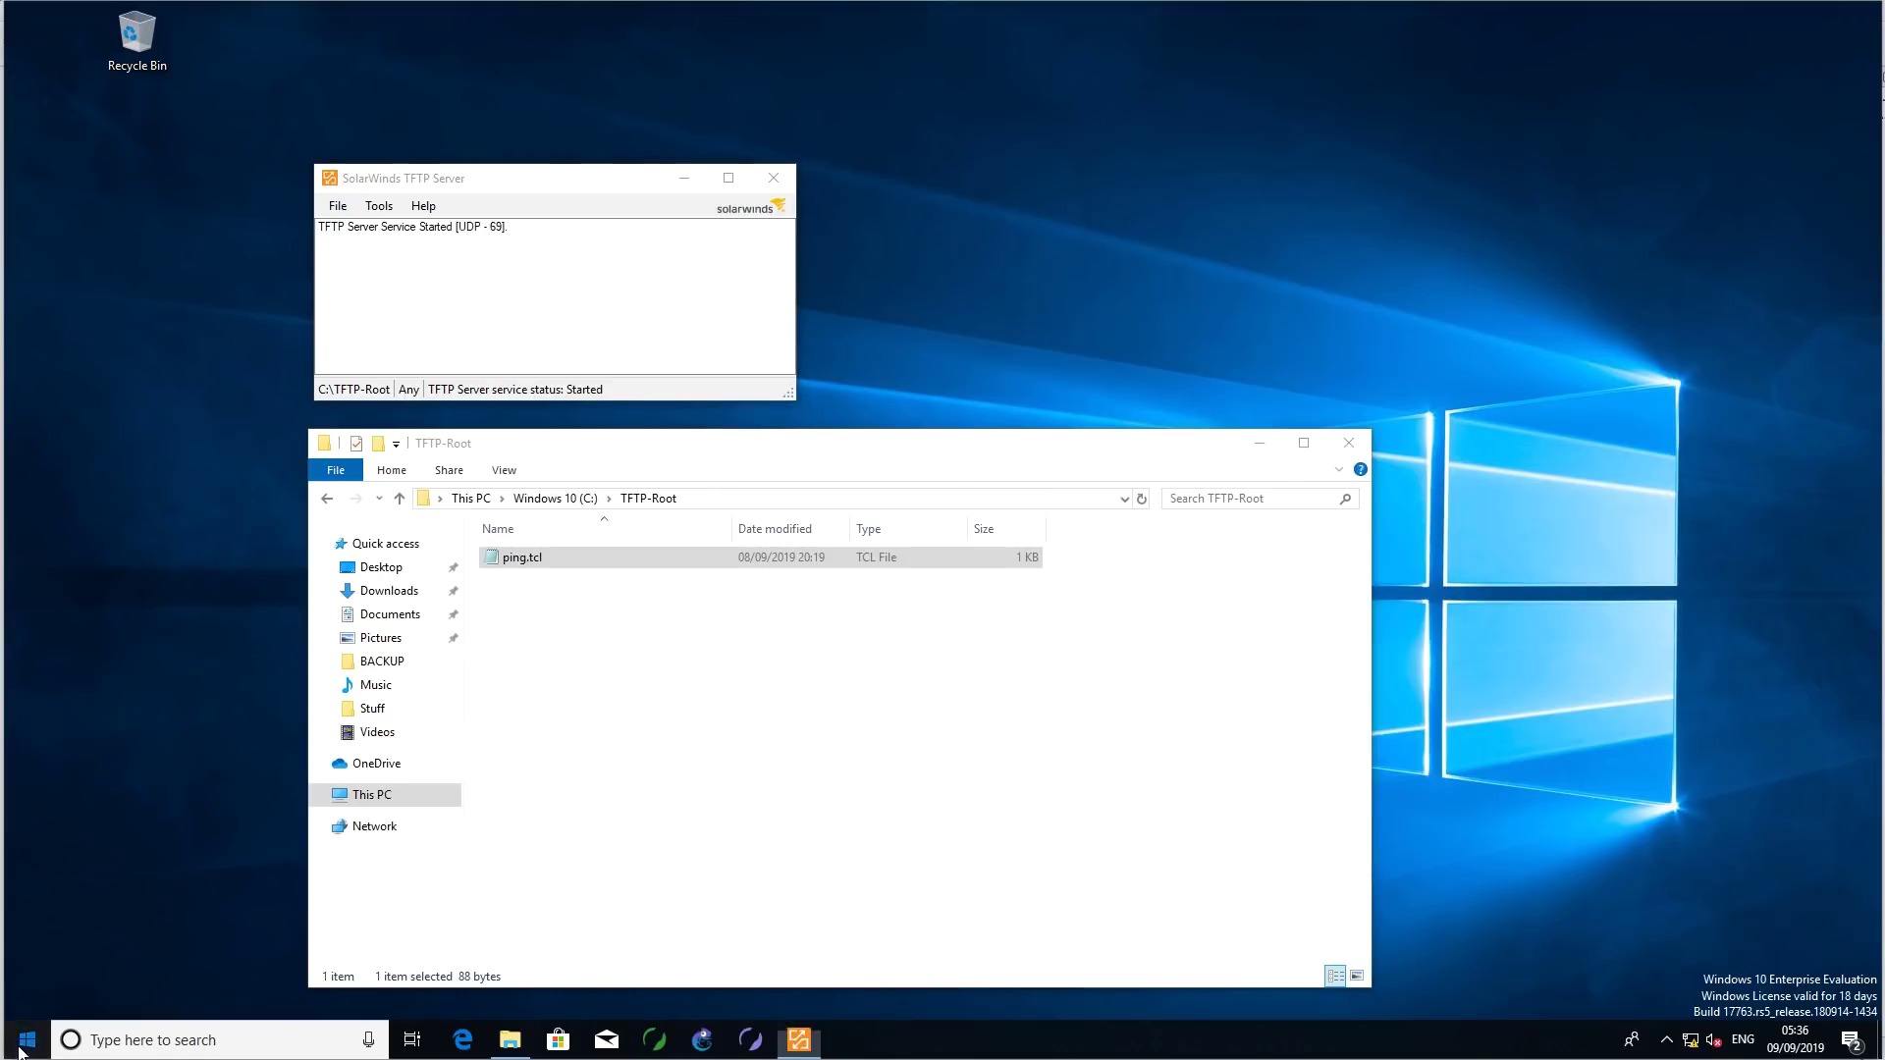
pyautogui.click(651, 252)
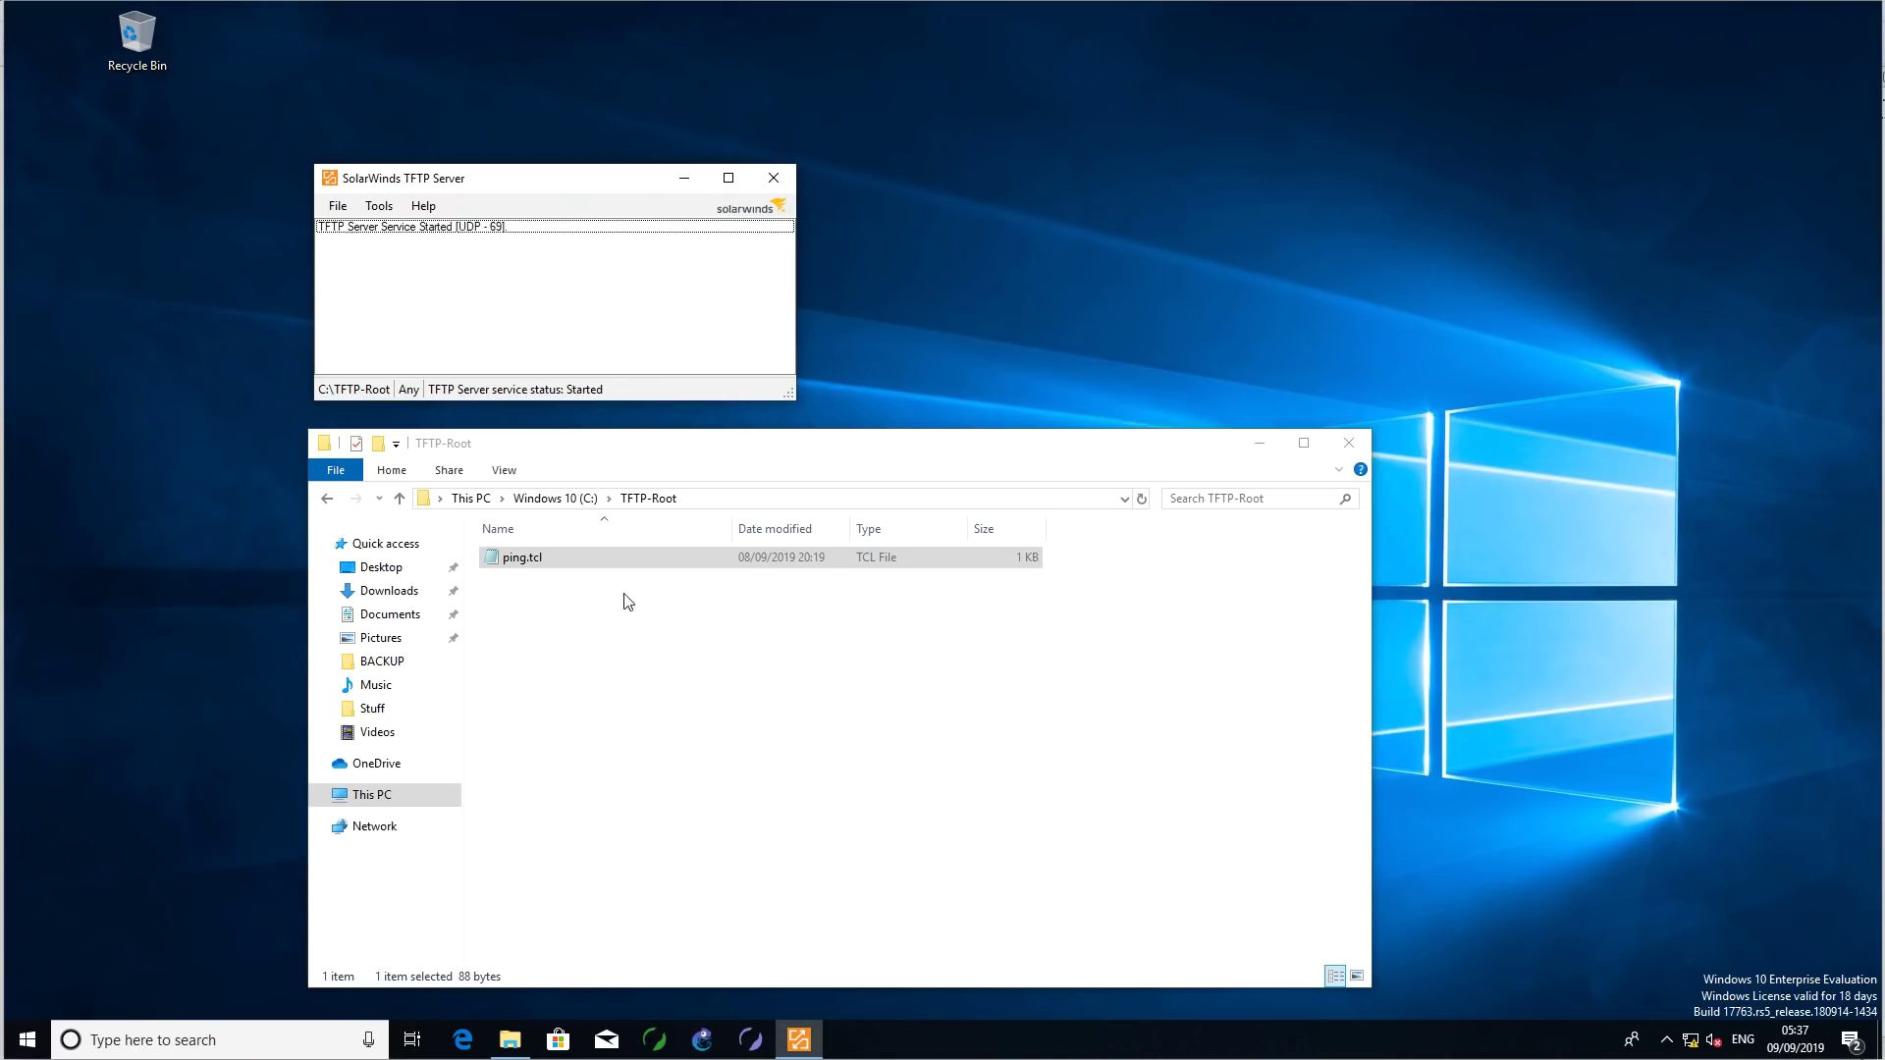
pyautogui.click(569, 498)
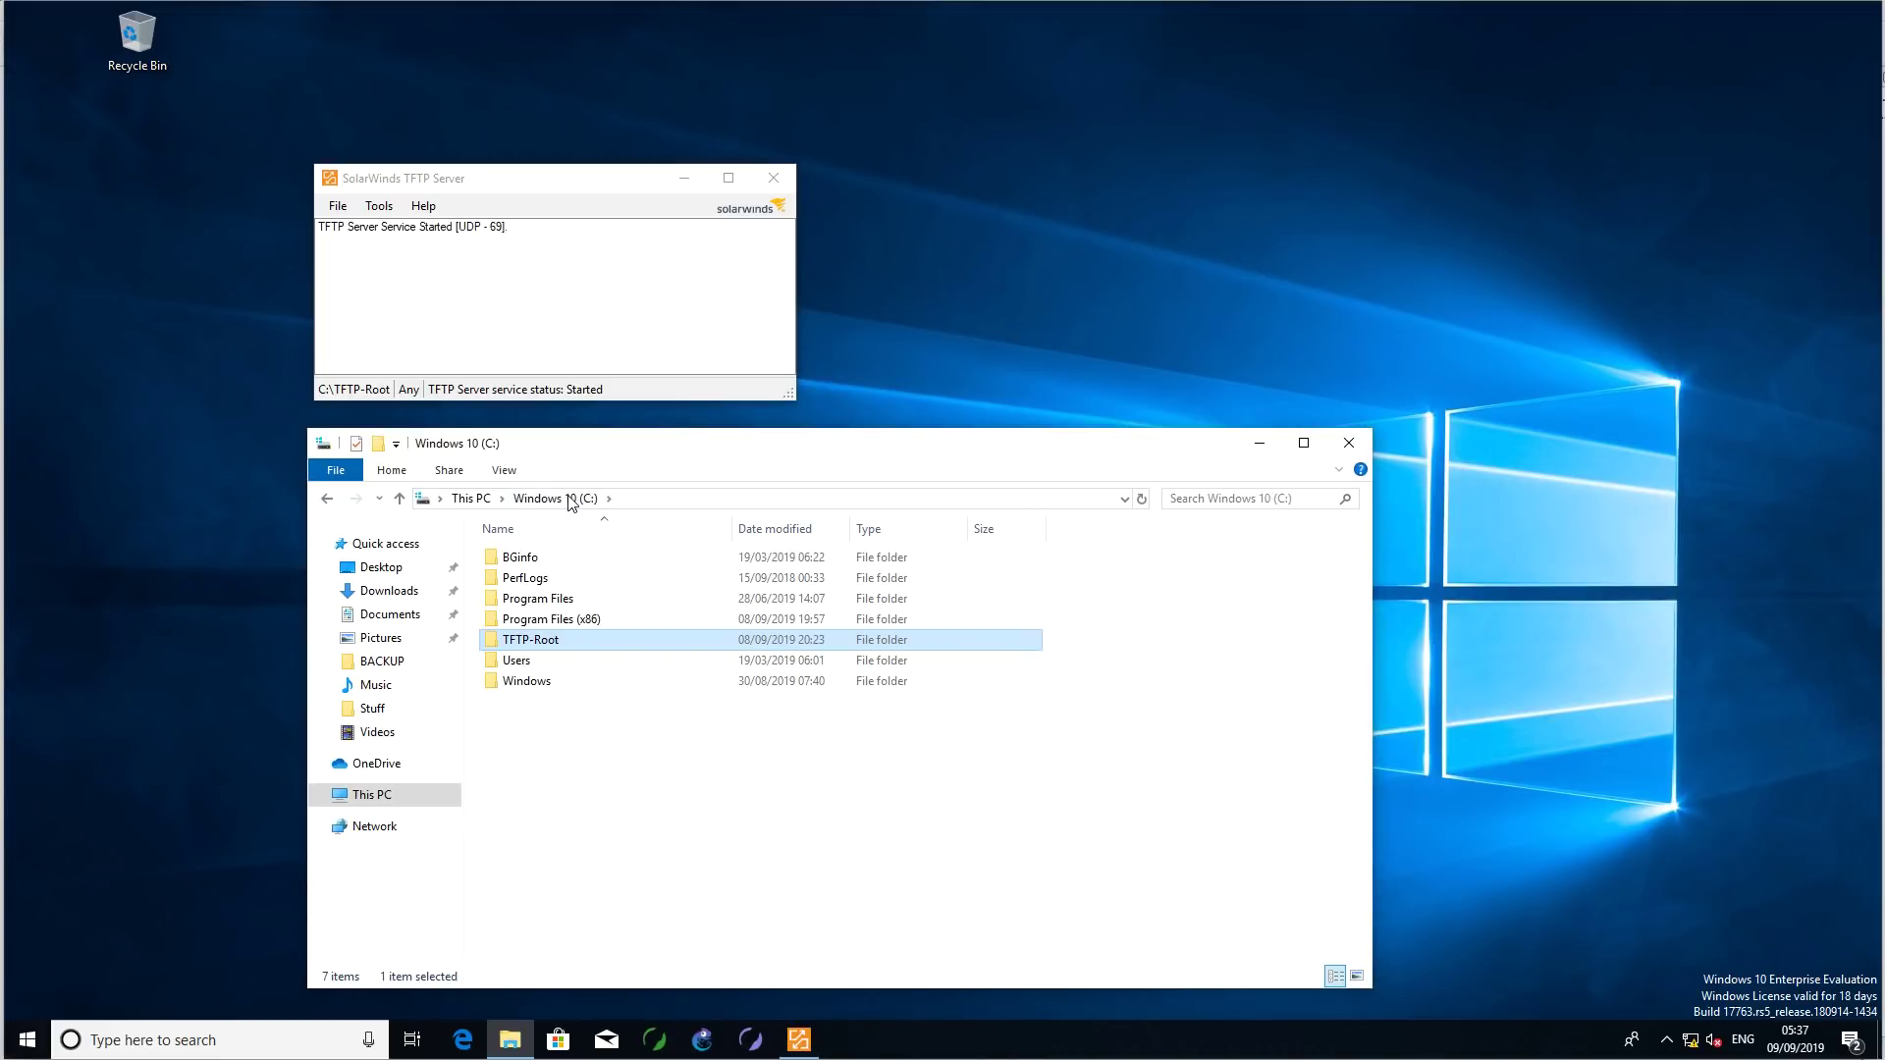
pyautogui.doubleClick(566, 640)
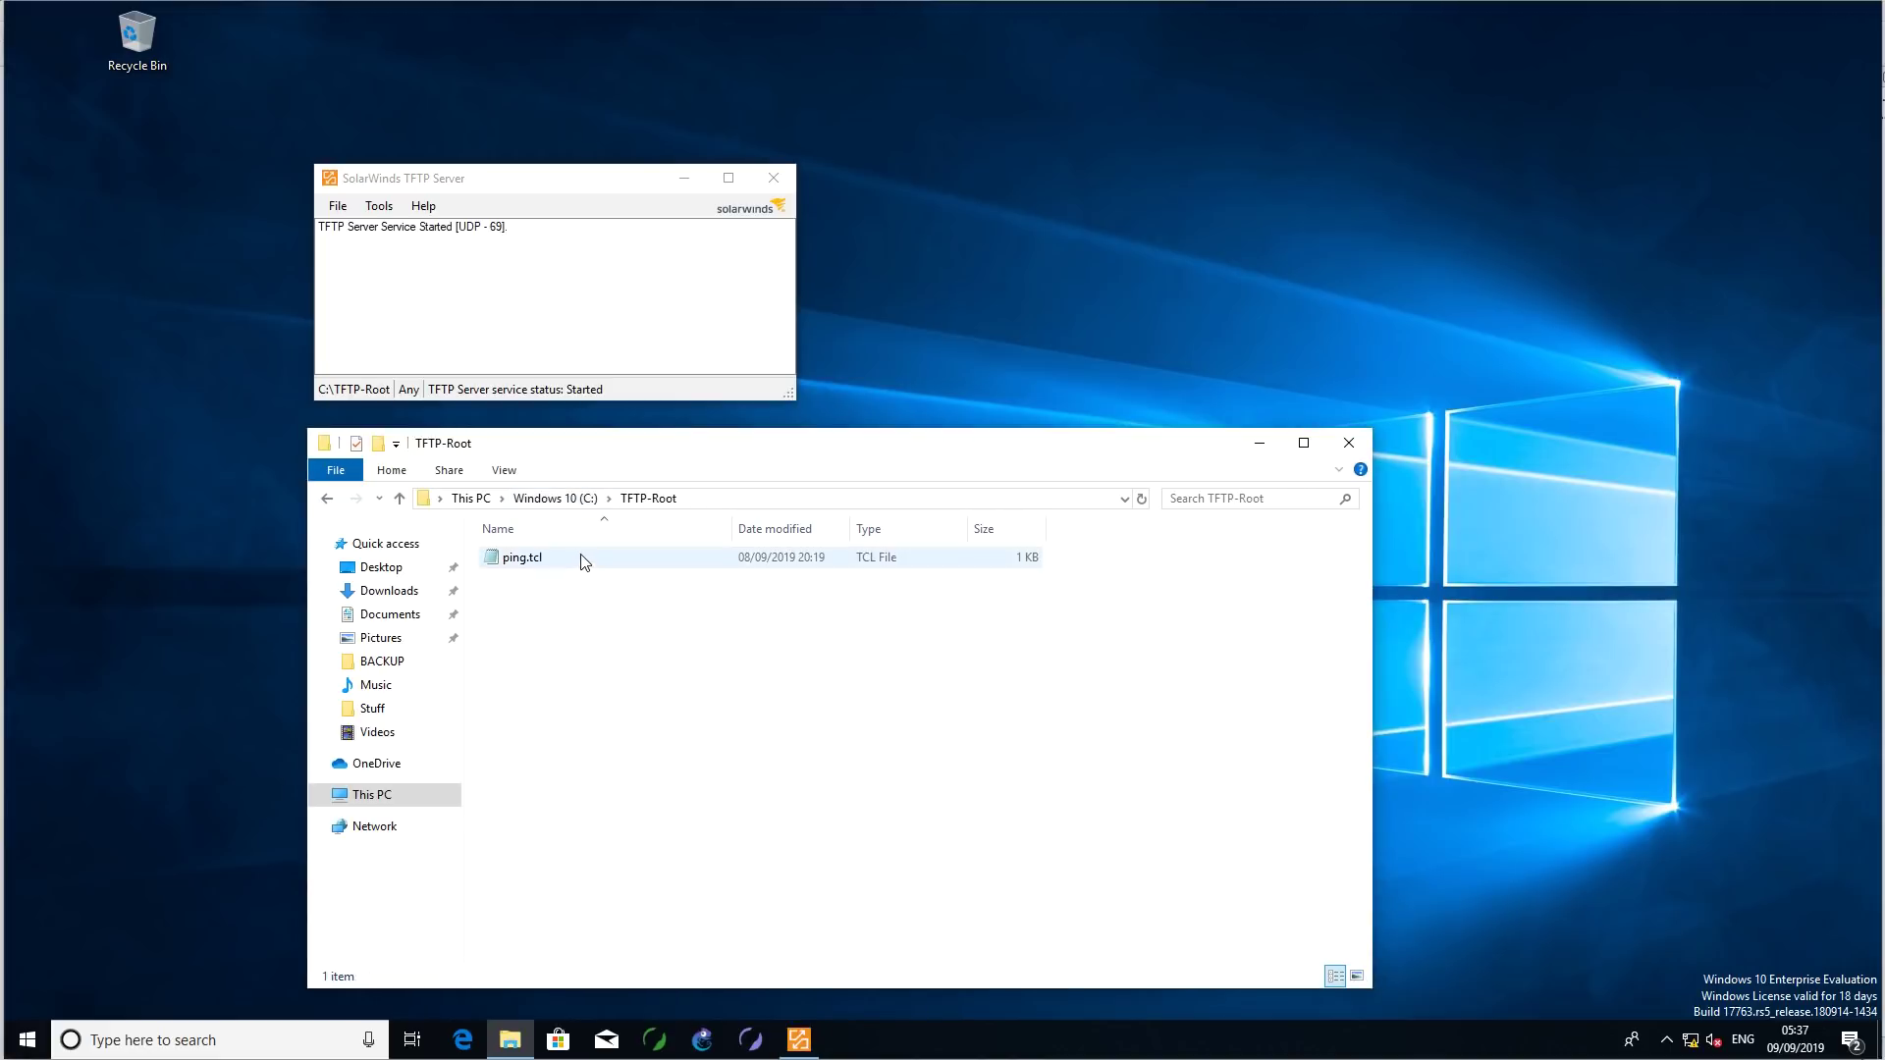
pyautogui.click(582, 559)
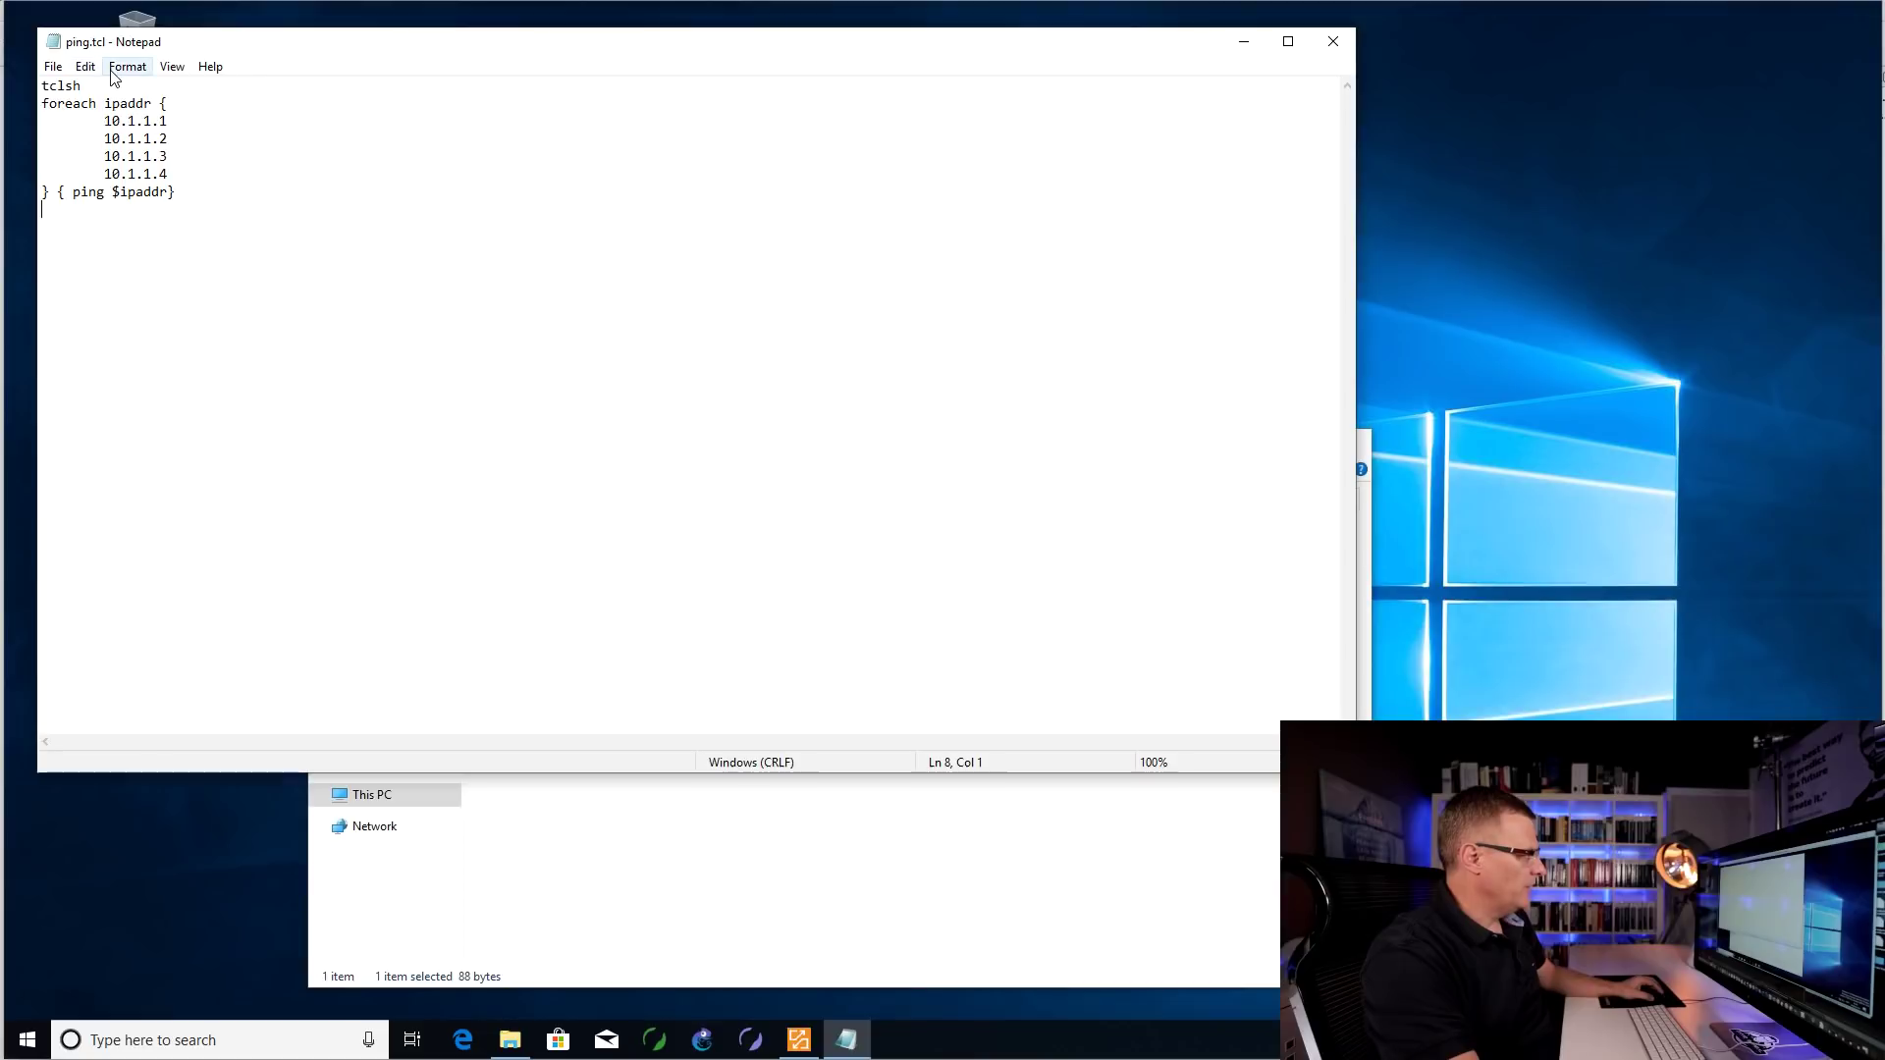
# - Set Notepad's font size to 20
pyautogui.click(128, 65)
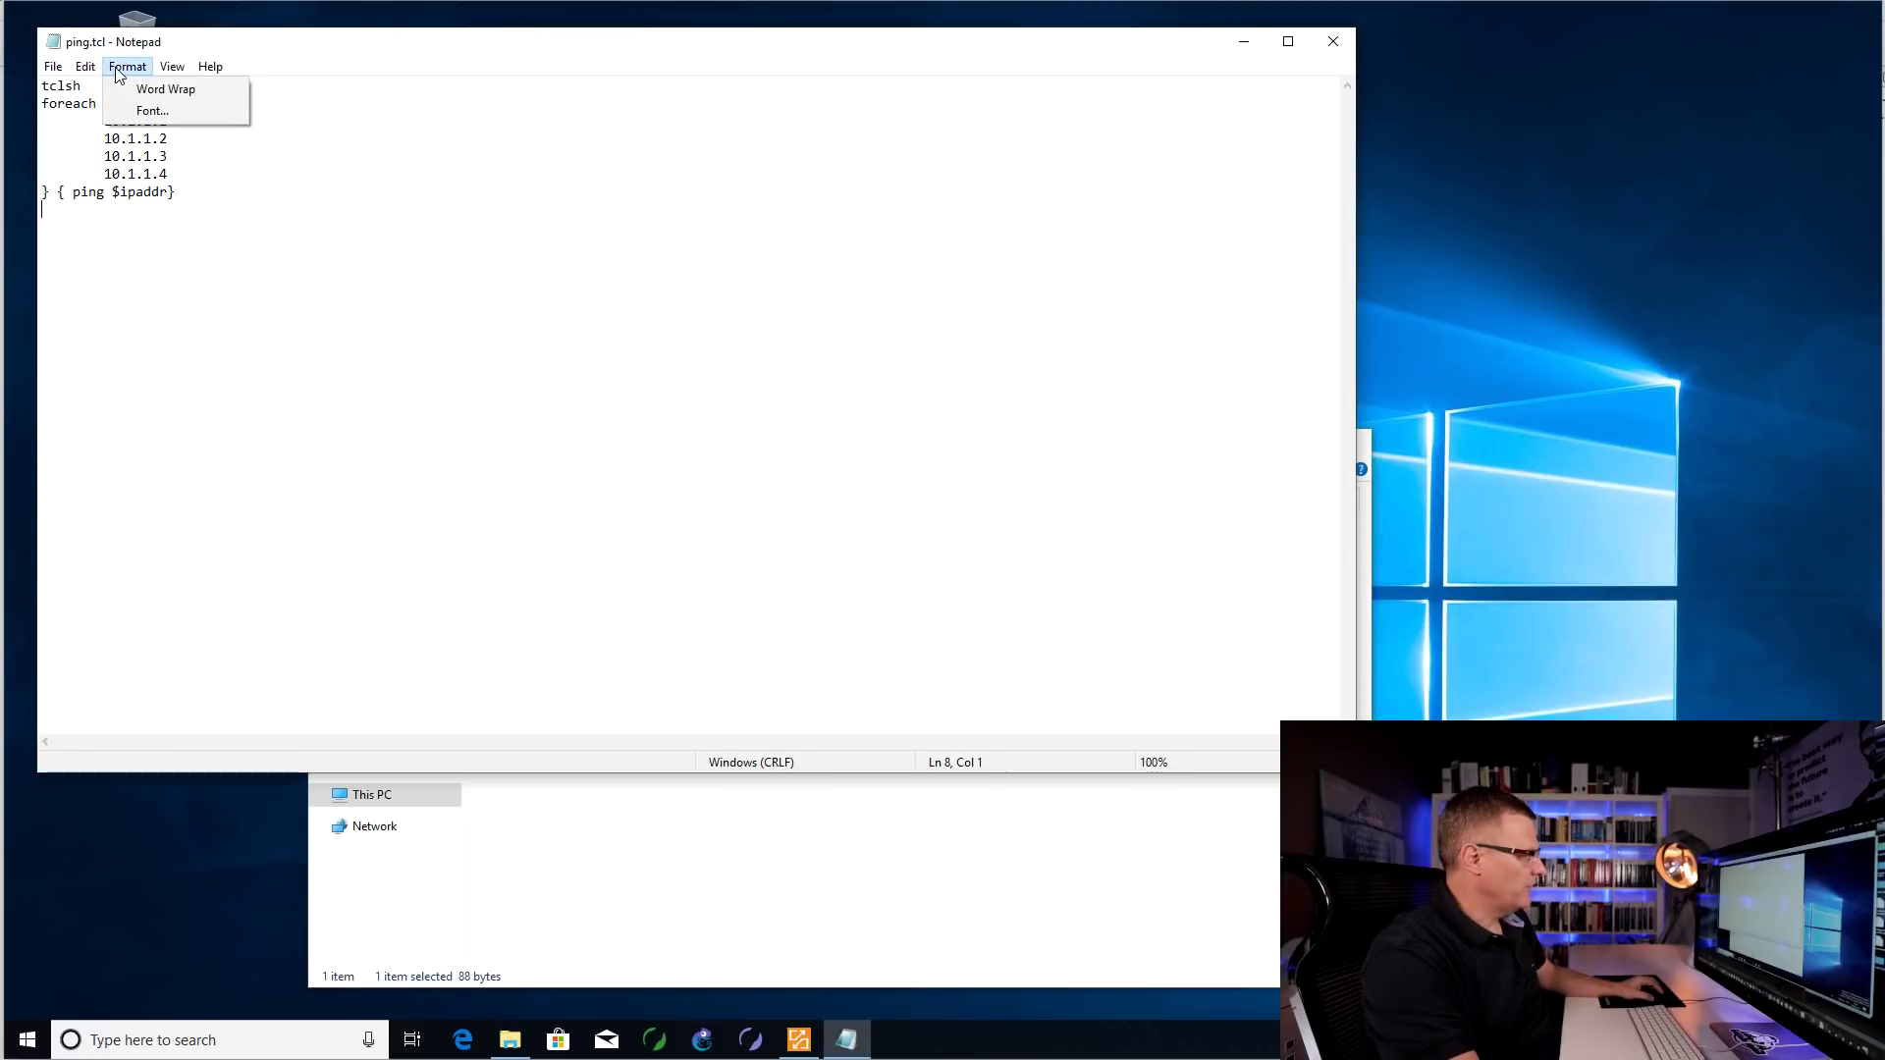
pyautogui.click(155, 110)
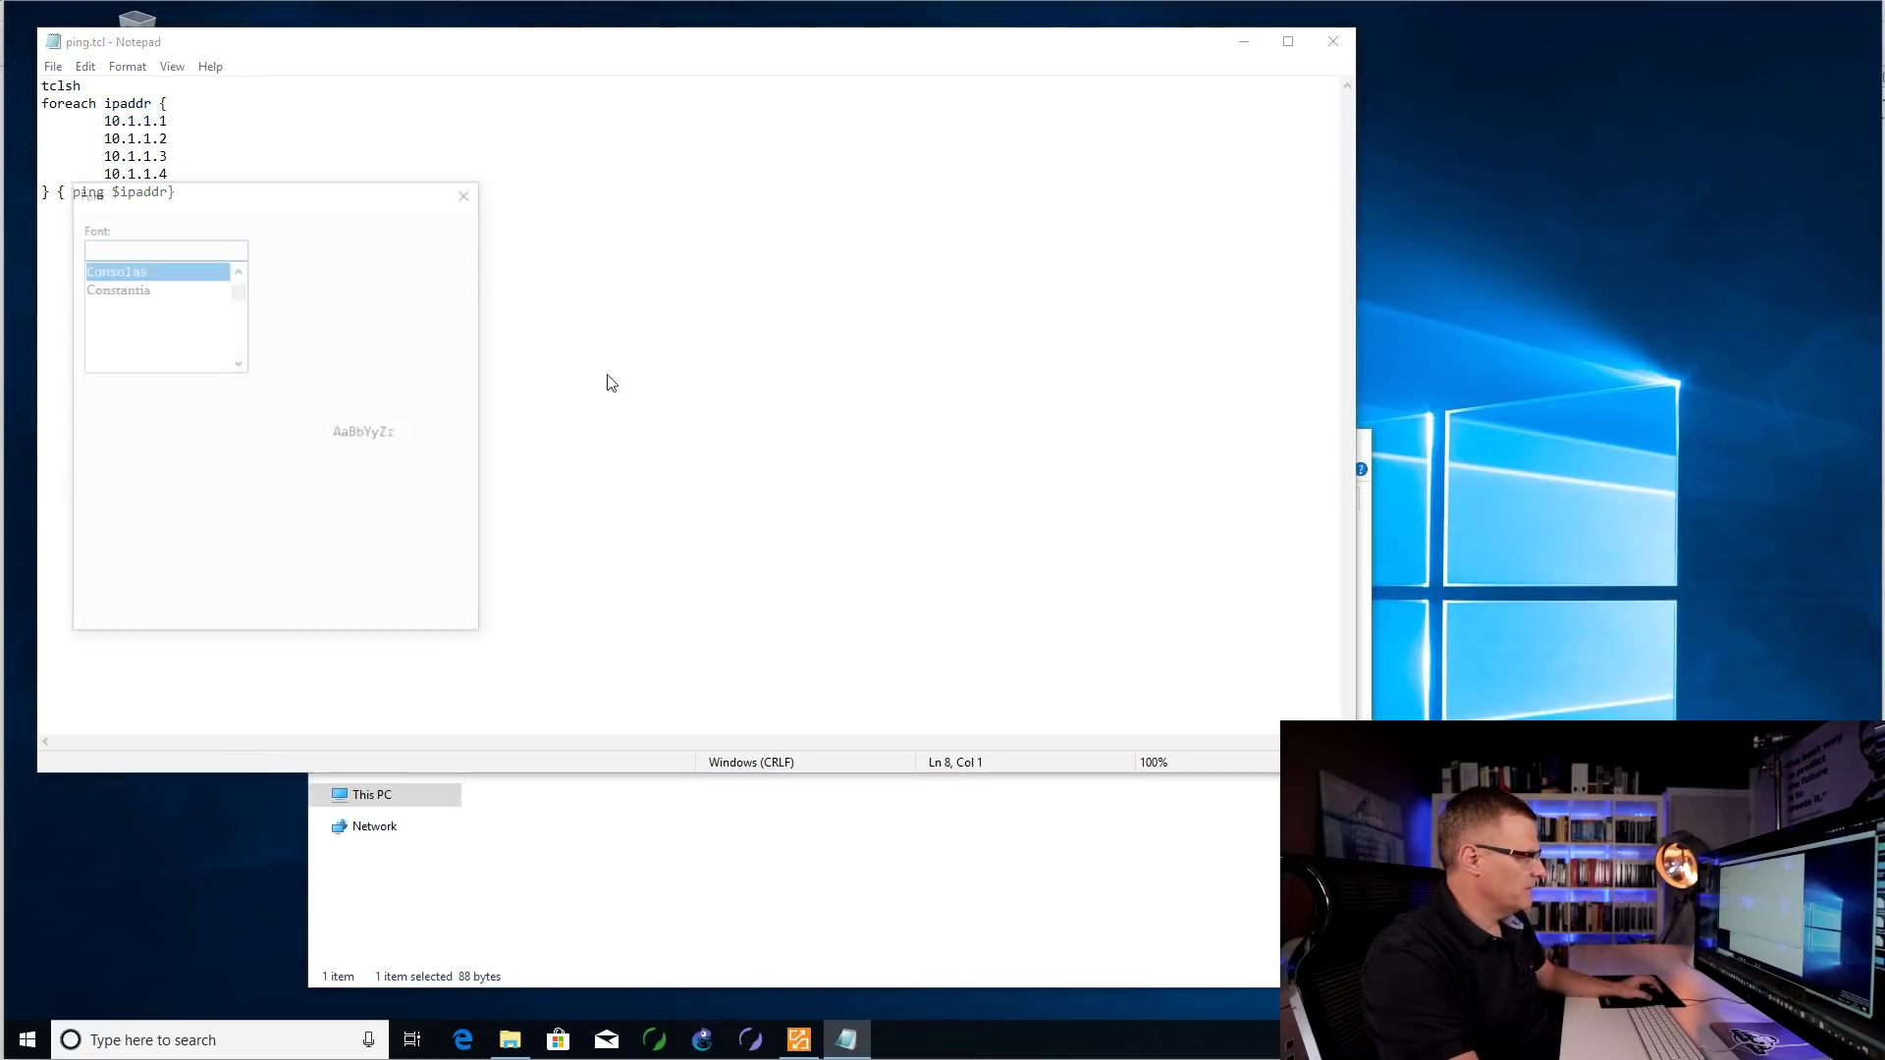
pyautogui.click(428, 340)
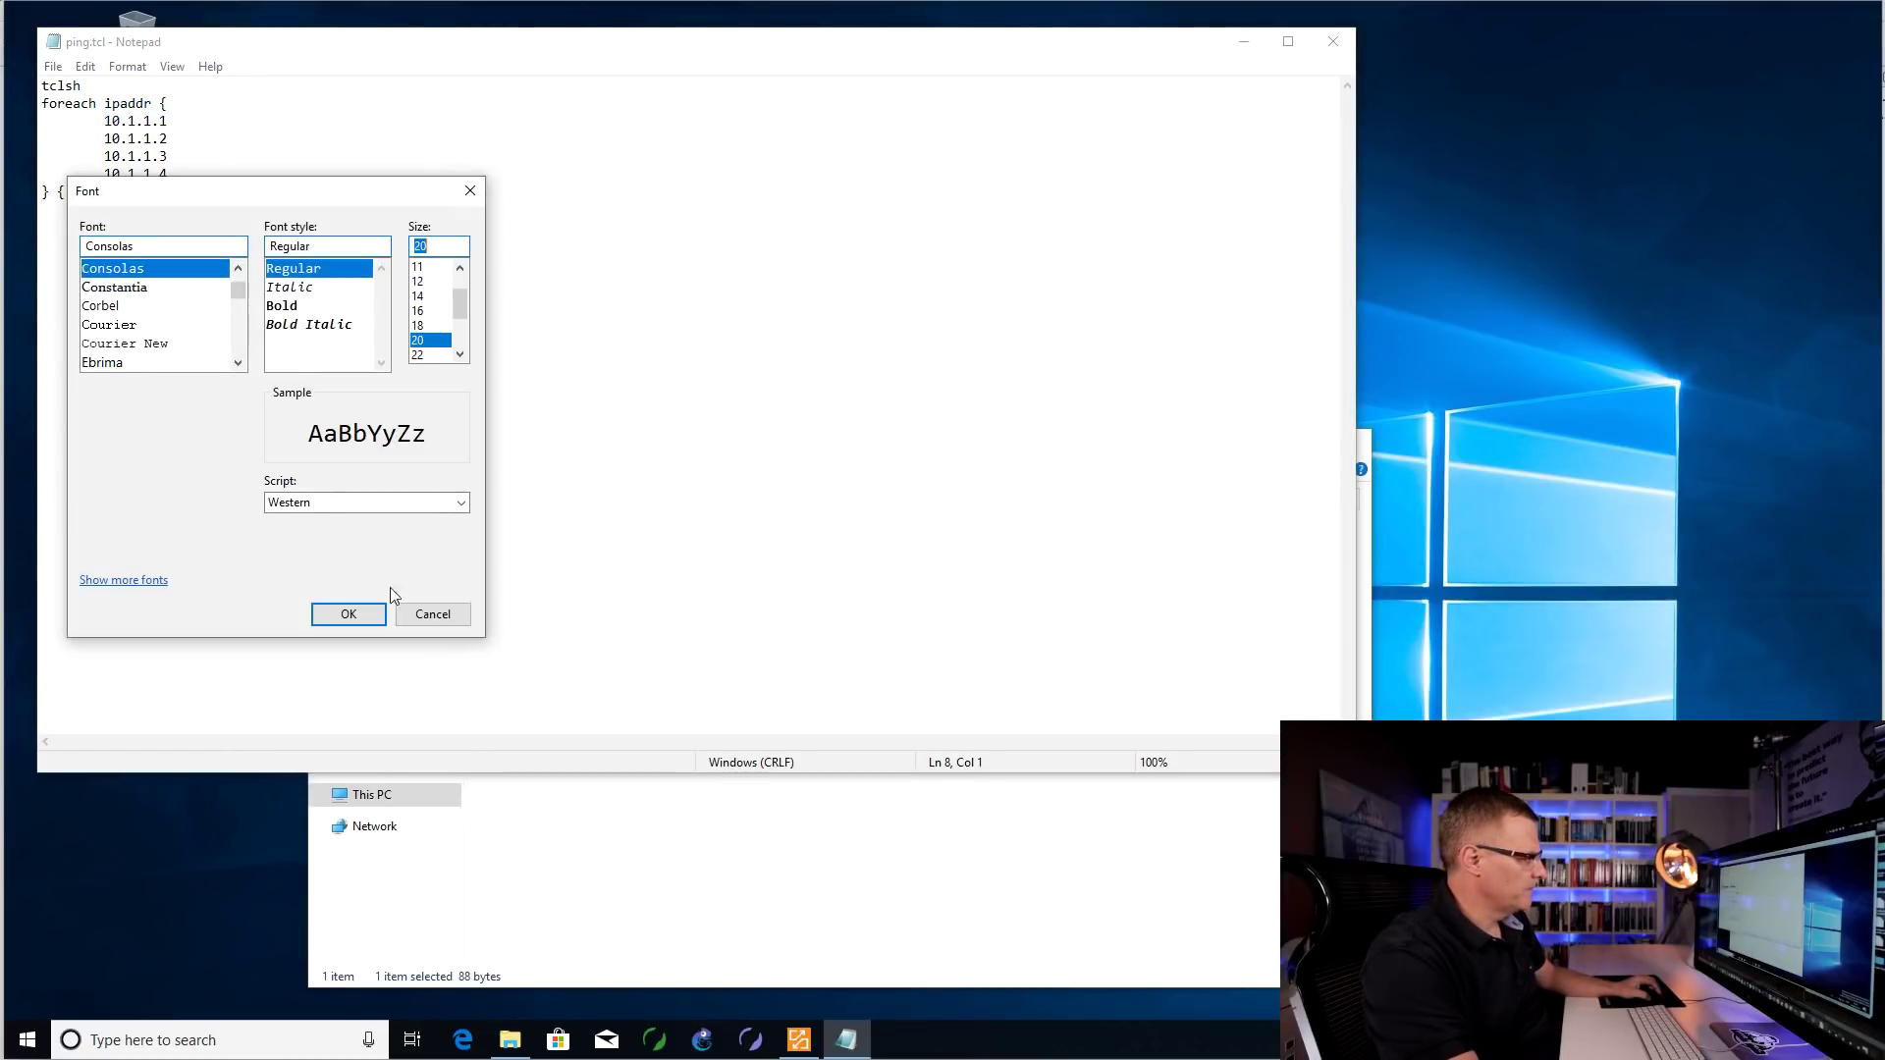
pyautogui.click(349, 614)
# - Check the tab indents on ping.tcl's address lines, leaving the script unchanged
pyautogui.moveTo(378, 278); pyautogui.dragTo(54, 85)
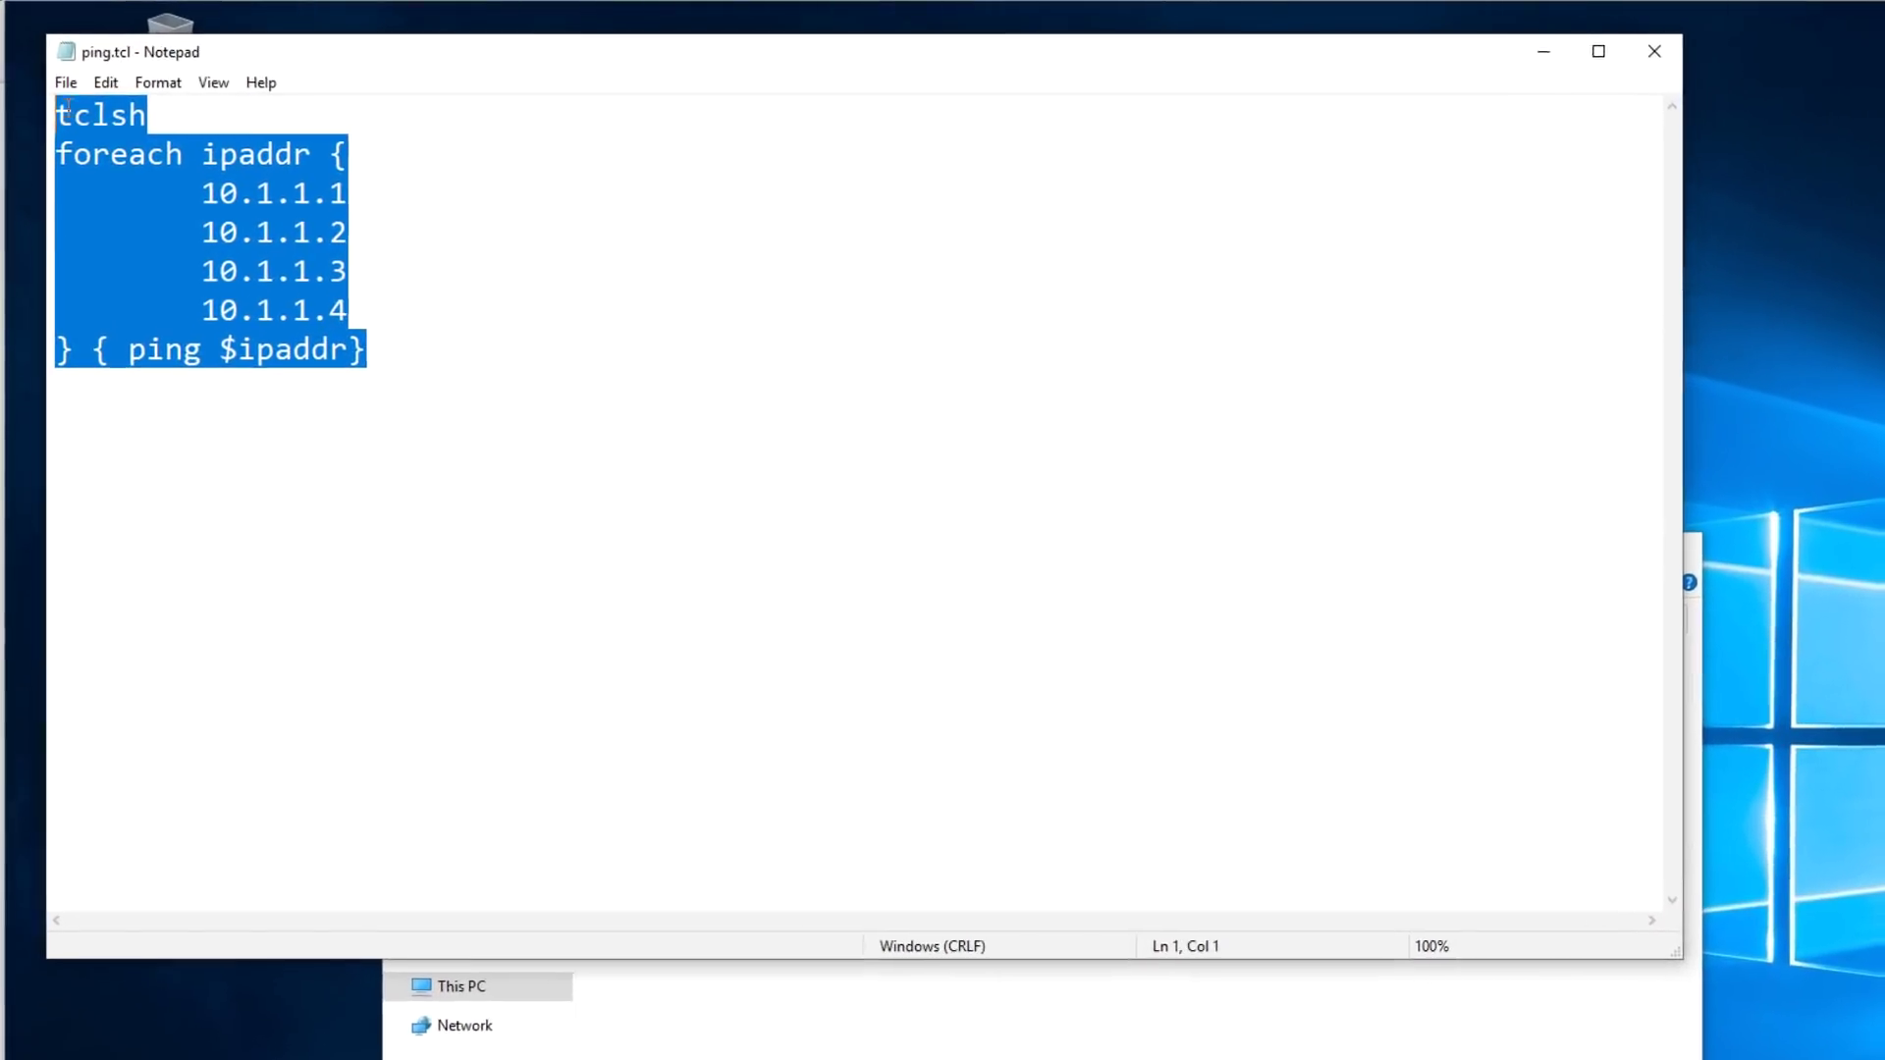
pyautogui.click(308, 265)
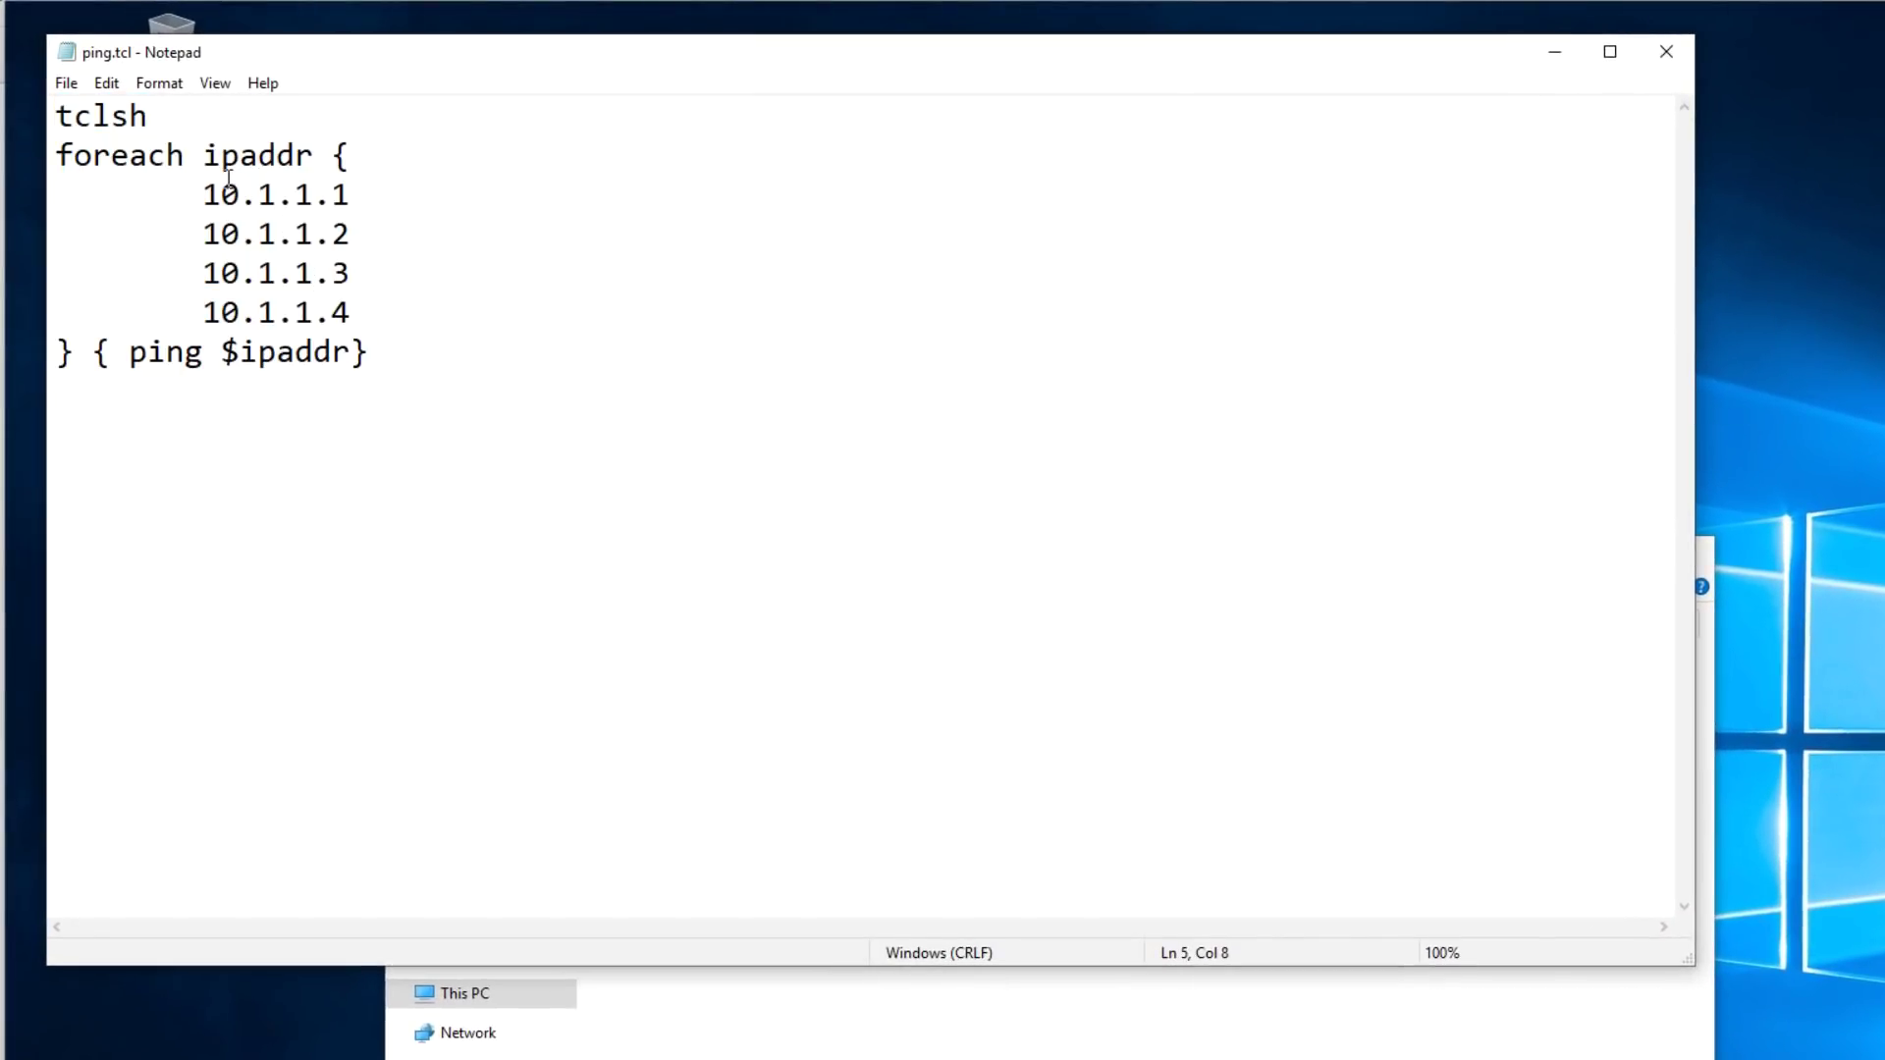
pyautogui.press('BackSpace')
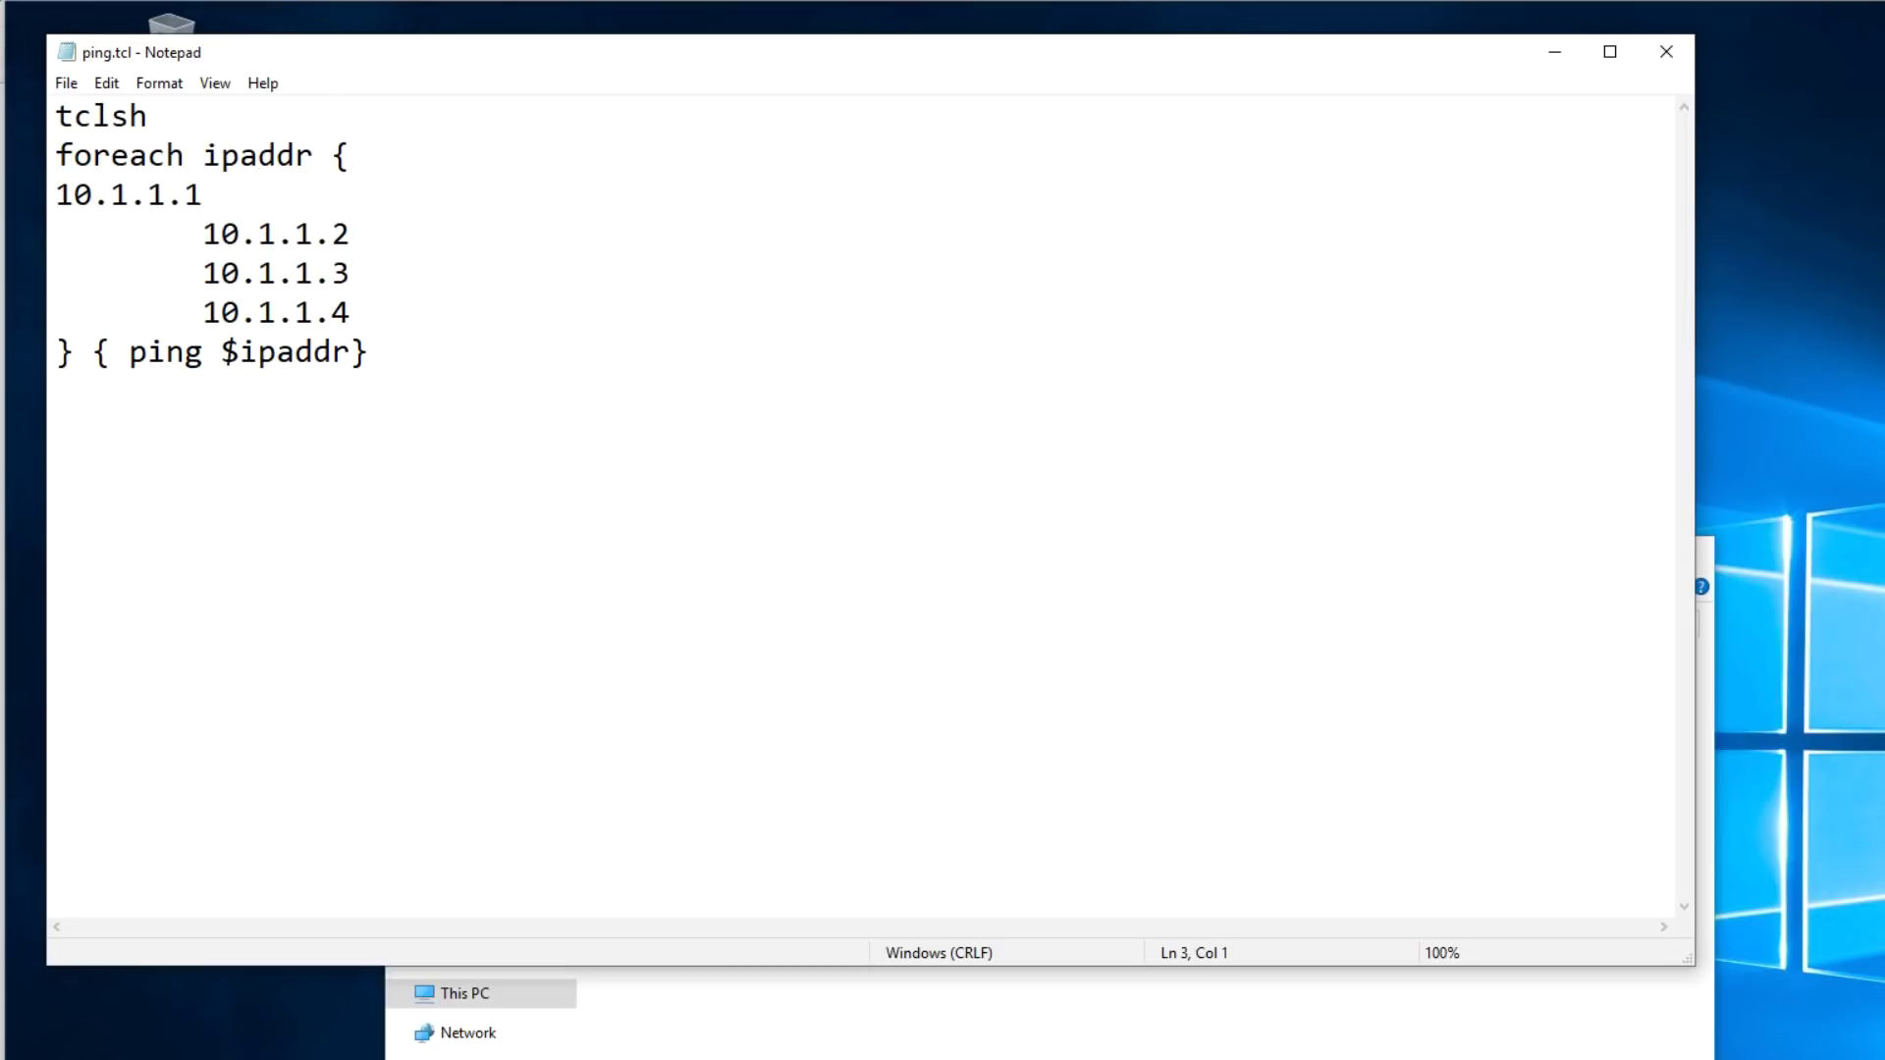
pyautogui.press('Tab')
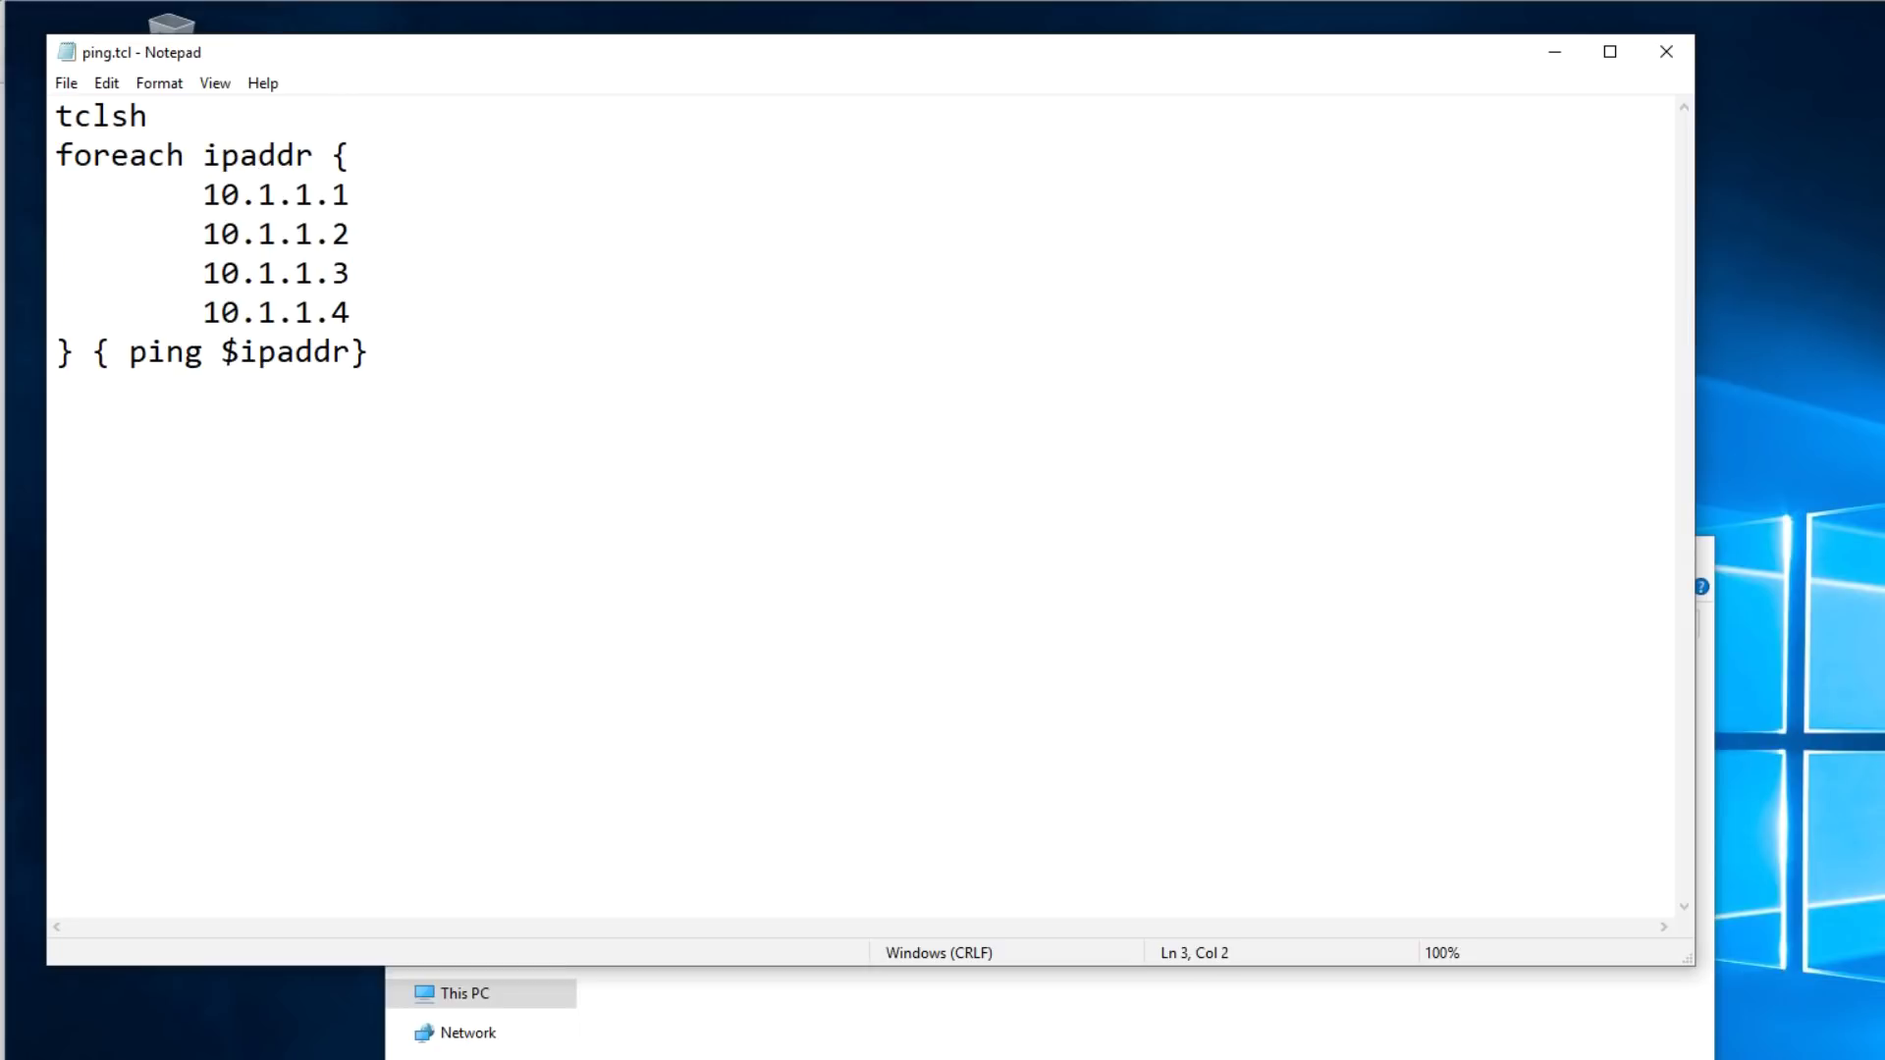
pyautogui.press('Down')
pyautogui.press('Down')
pyautogui.press('Up')
pyautogui.press('Up')
pyautogui.press('Up')
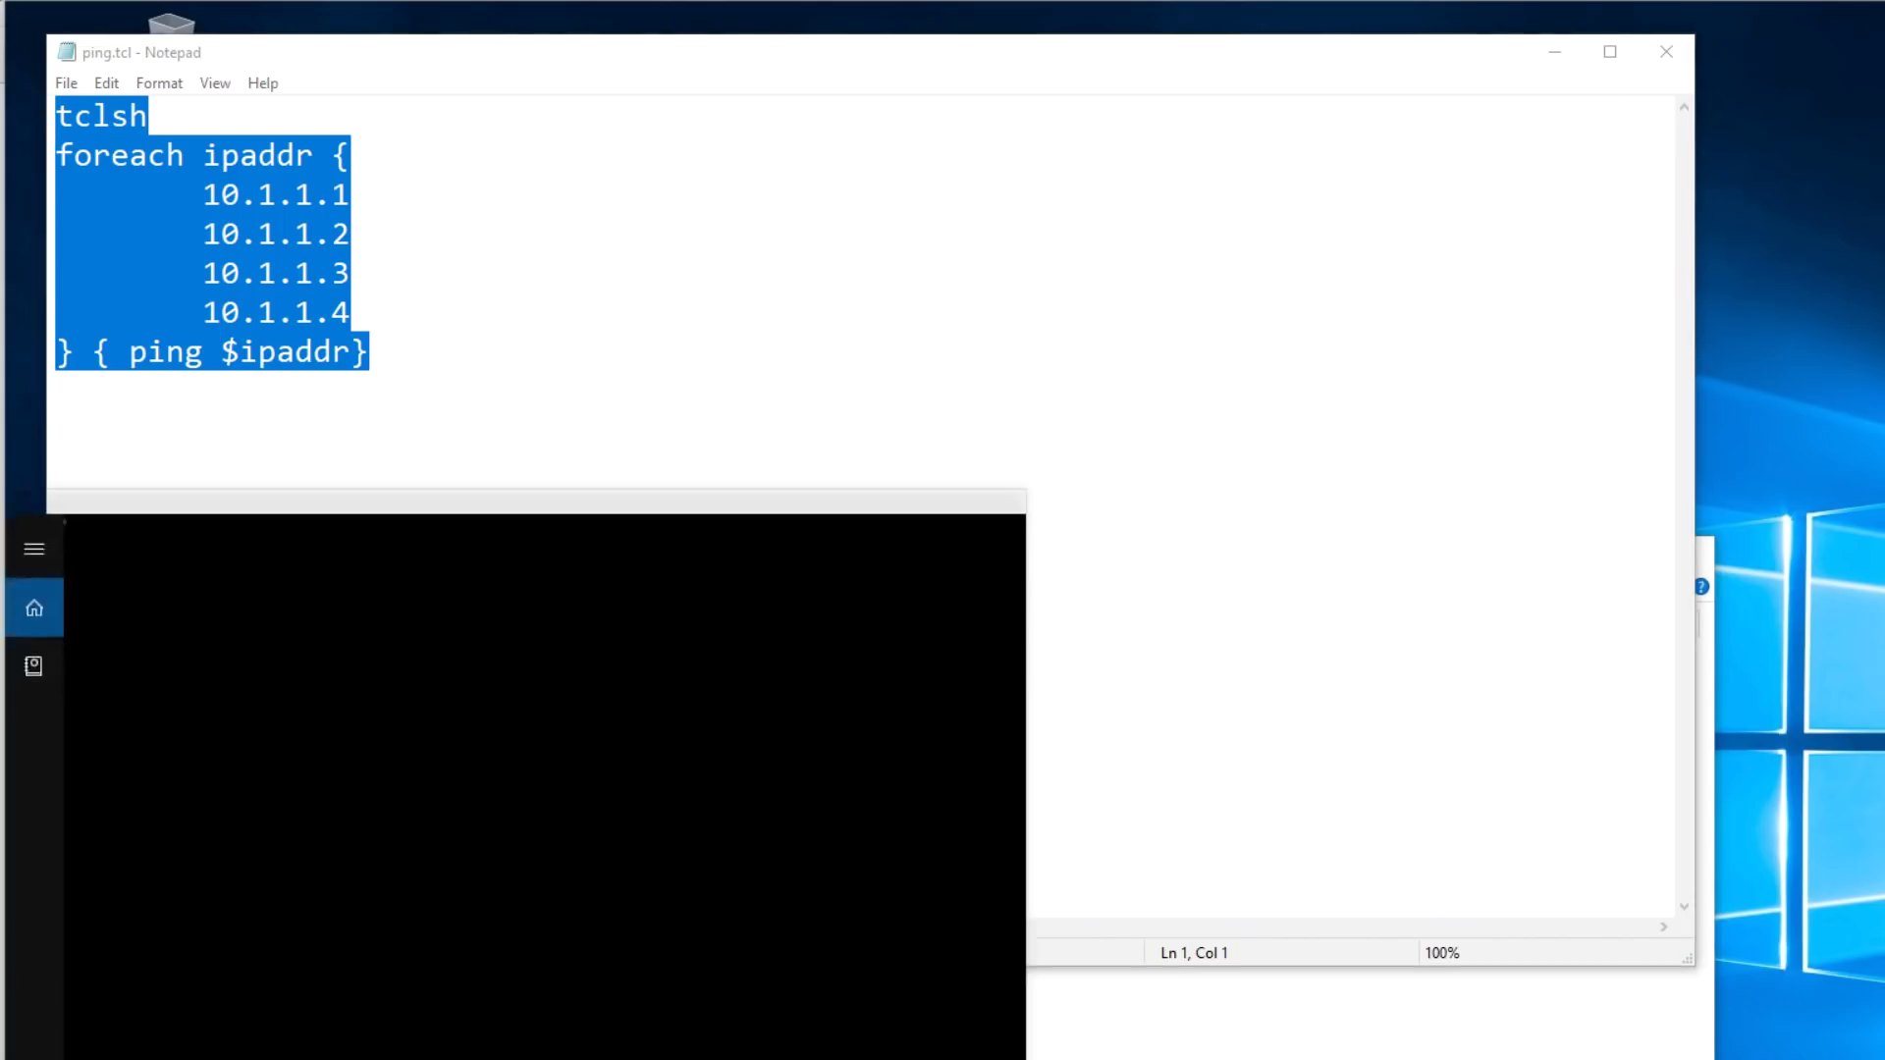
# - Run ipconfig in Command Prompt to confirm IPv4 address 10.1.1.101, then reselect ping.tcl
pyautogui.write('cmd')
pyautogui.press('Return')
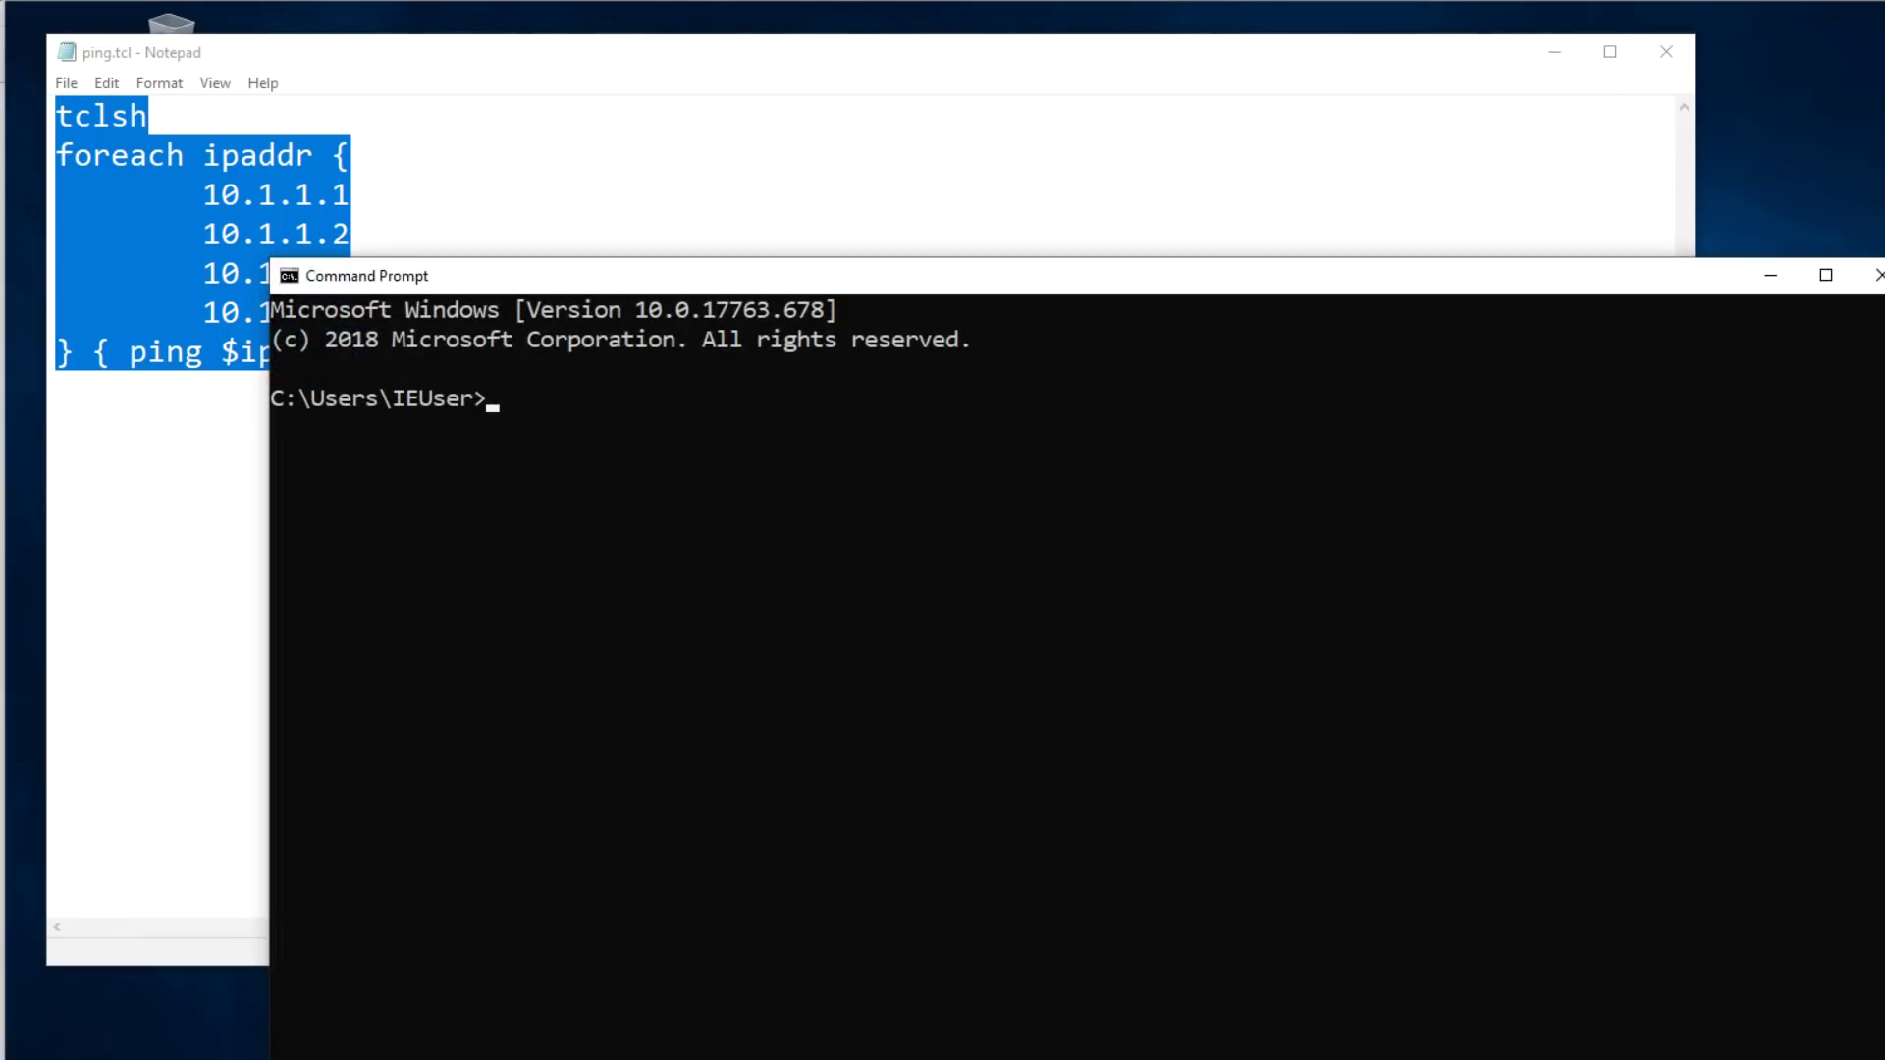
pyautogui.write('ipconfig')
pyautogui.press('Return')
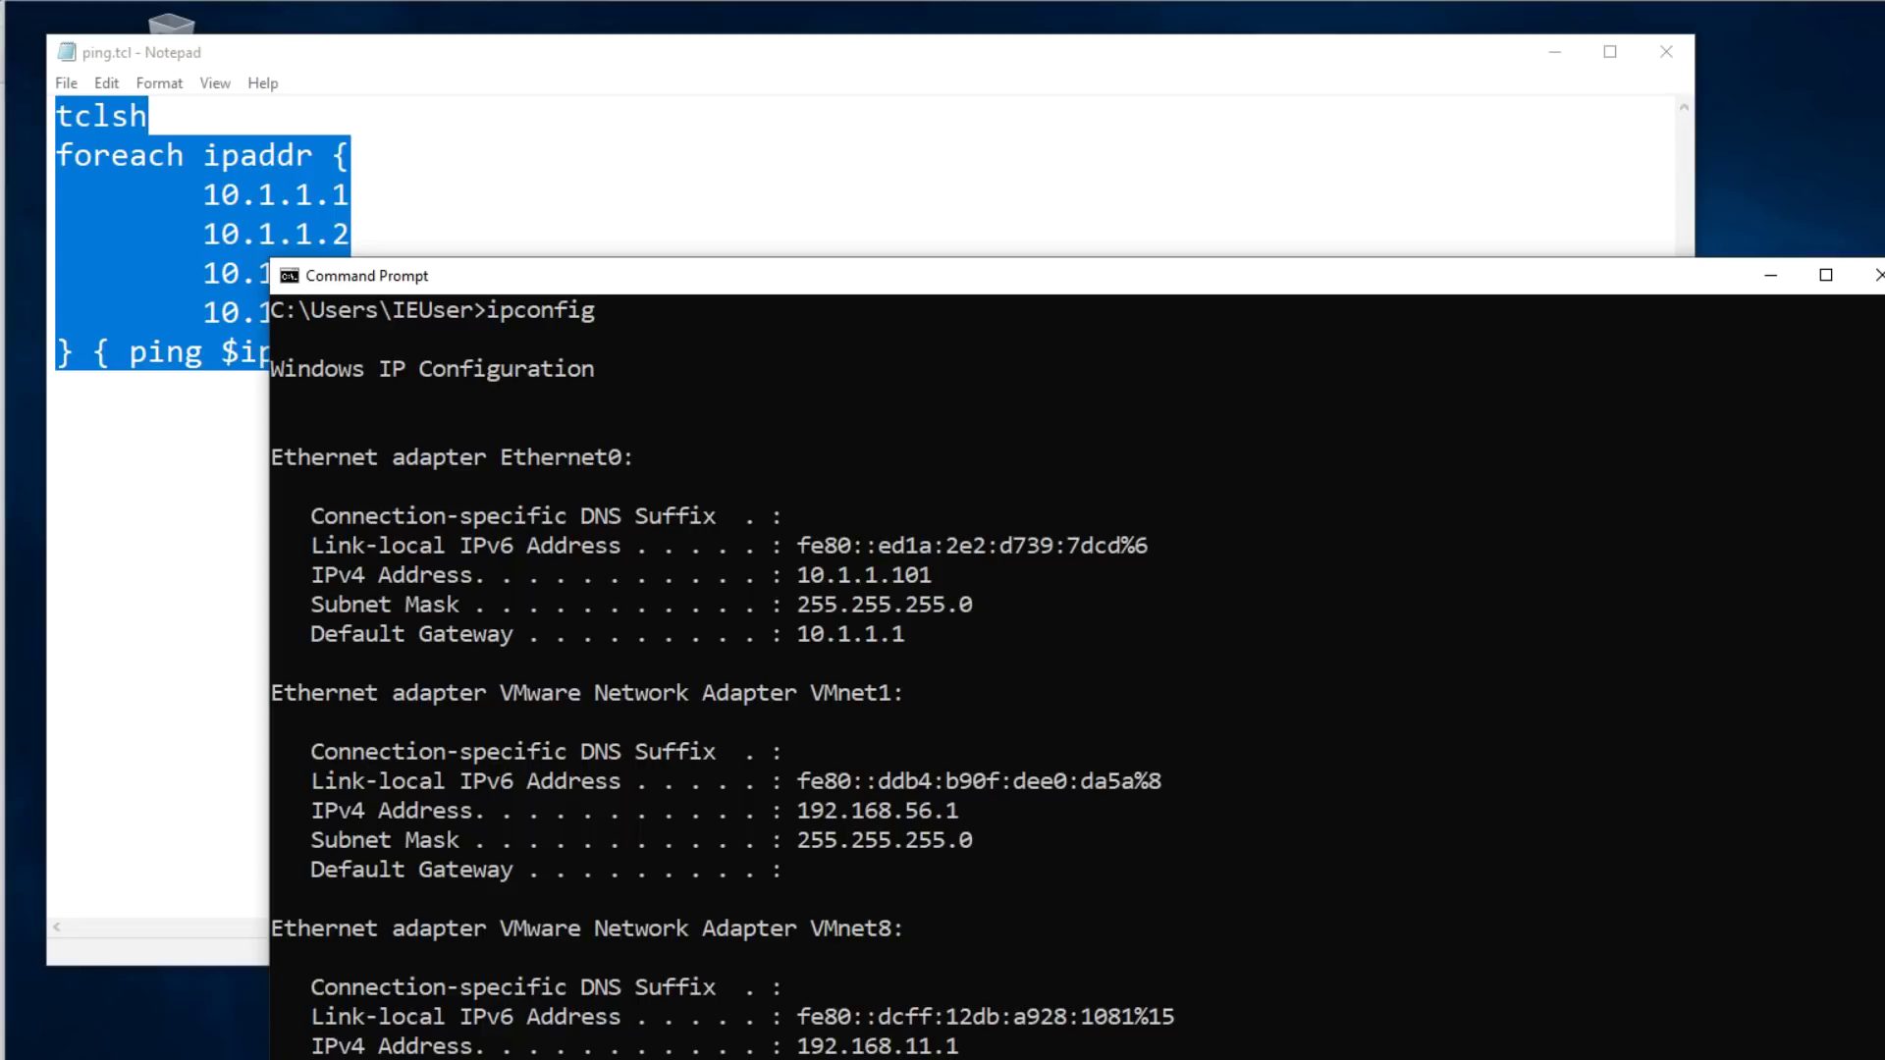
pyautogui.moveTo(801, 571); pyautogui.dragTo(954, 583)
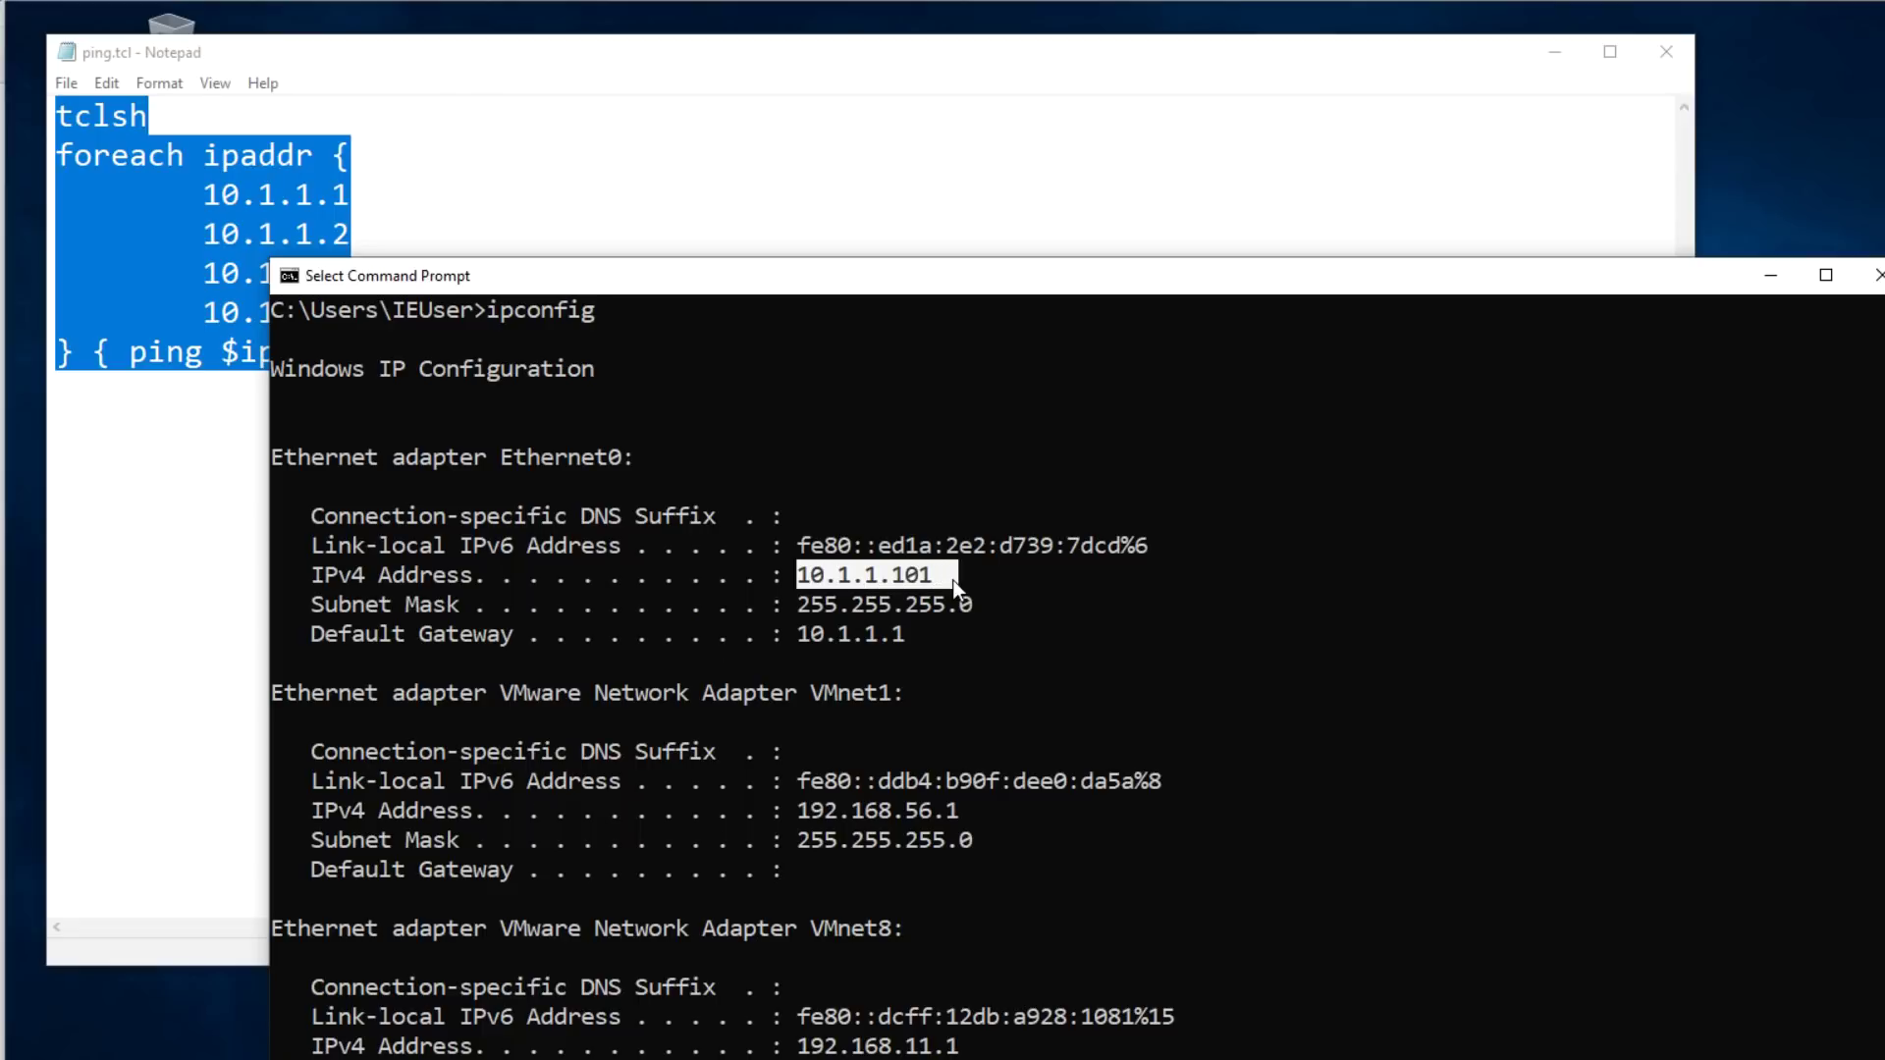
pyautogui.hotkey('alt', 'Tab')
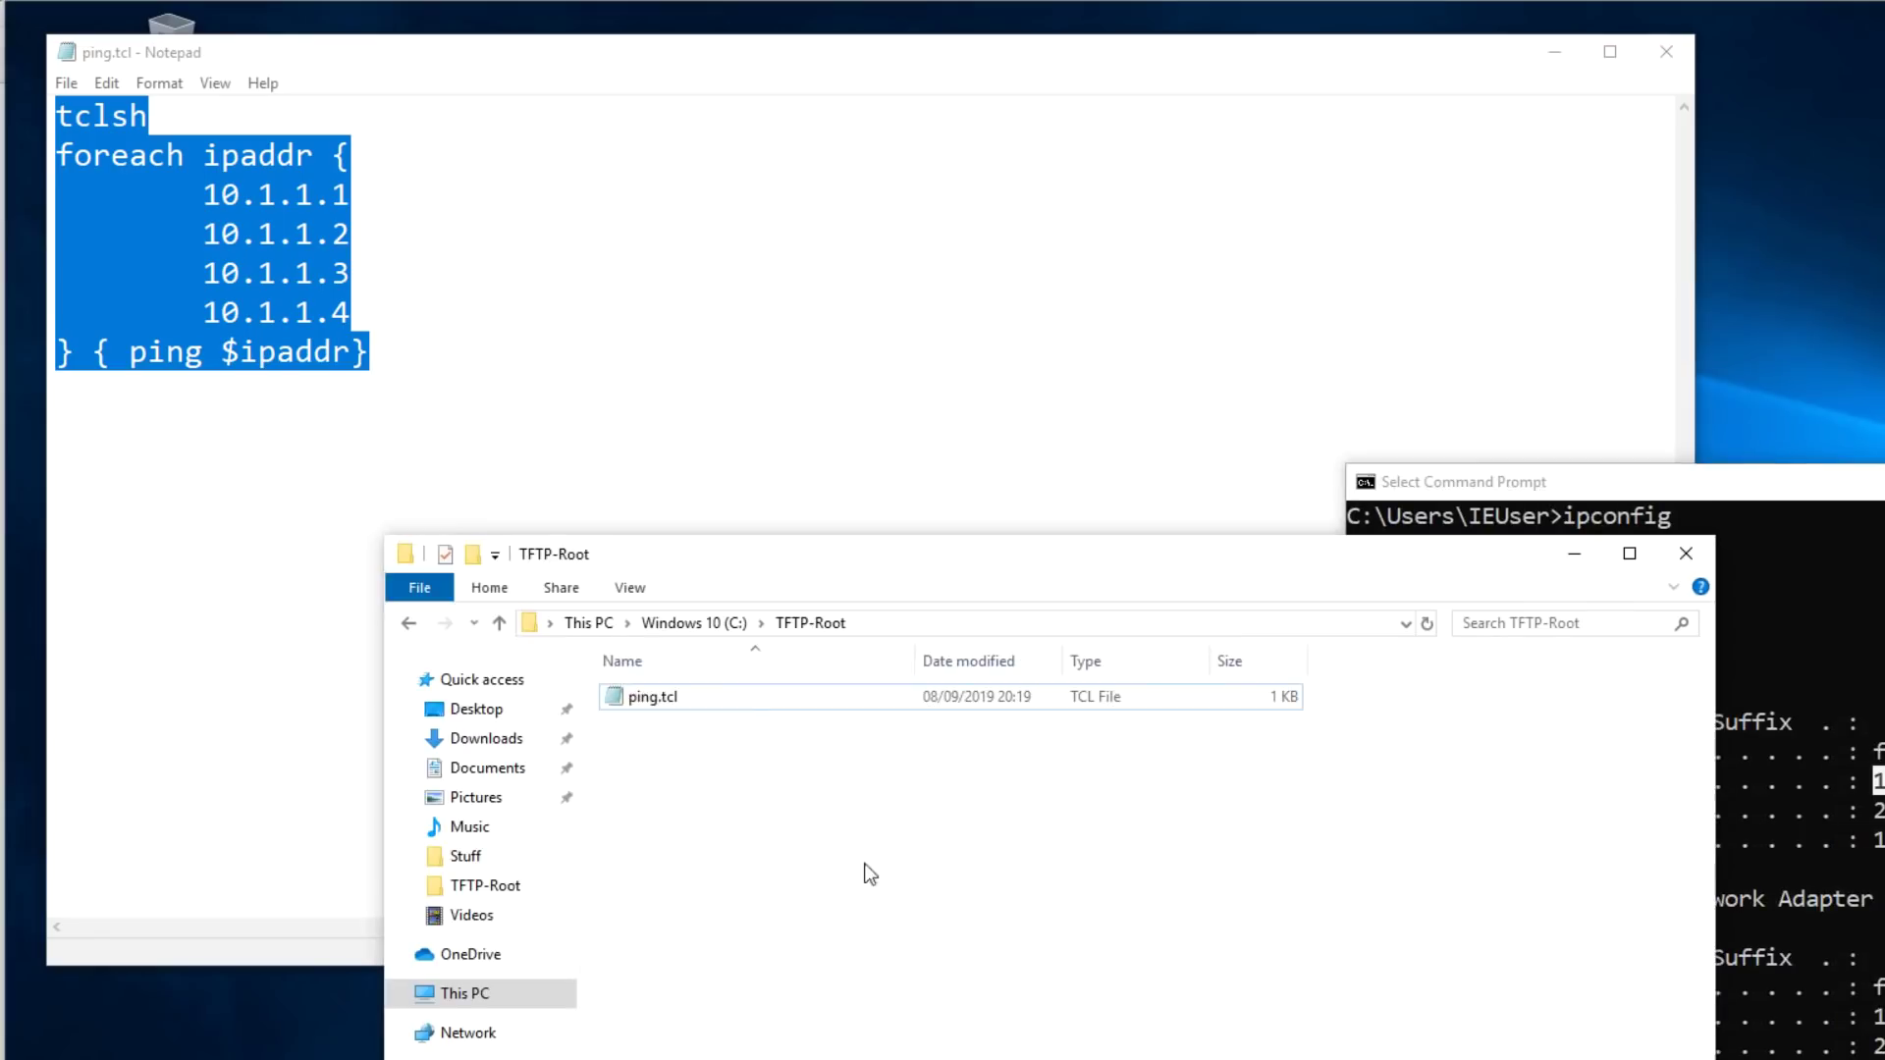
pyautogui.click(678, 695)
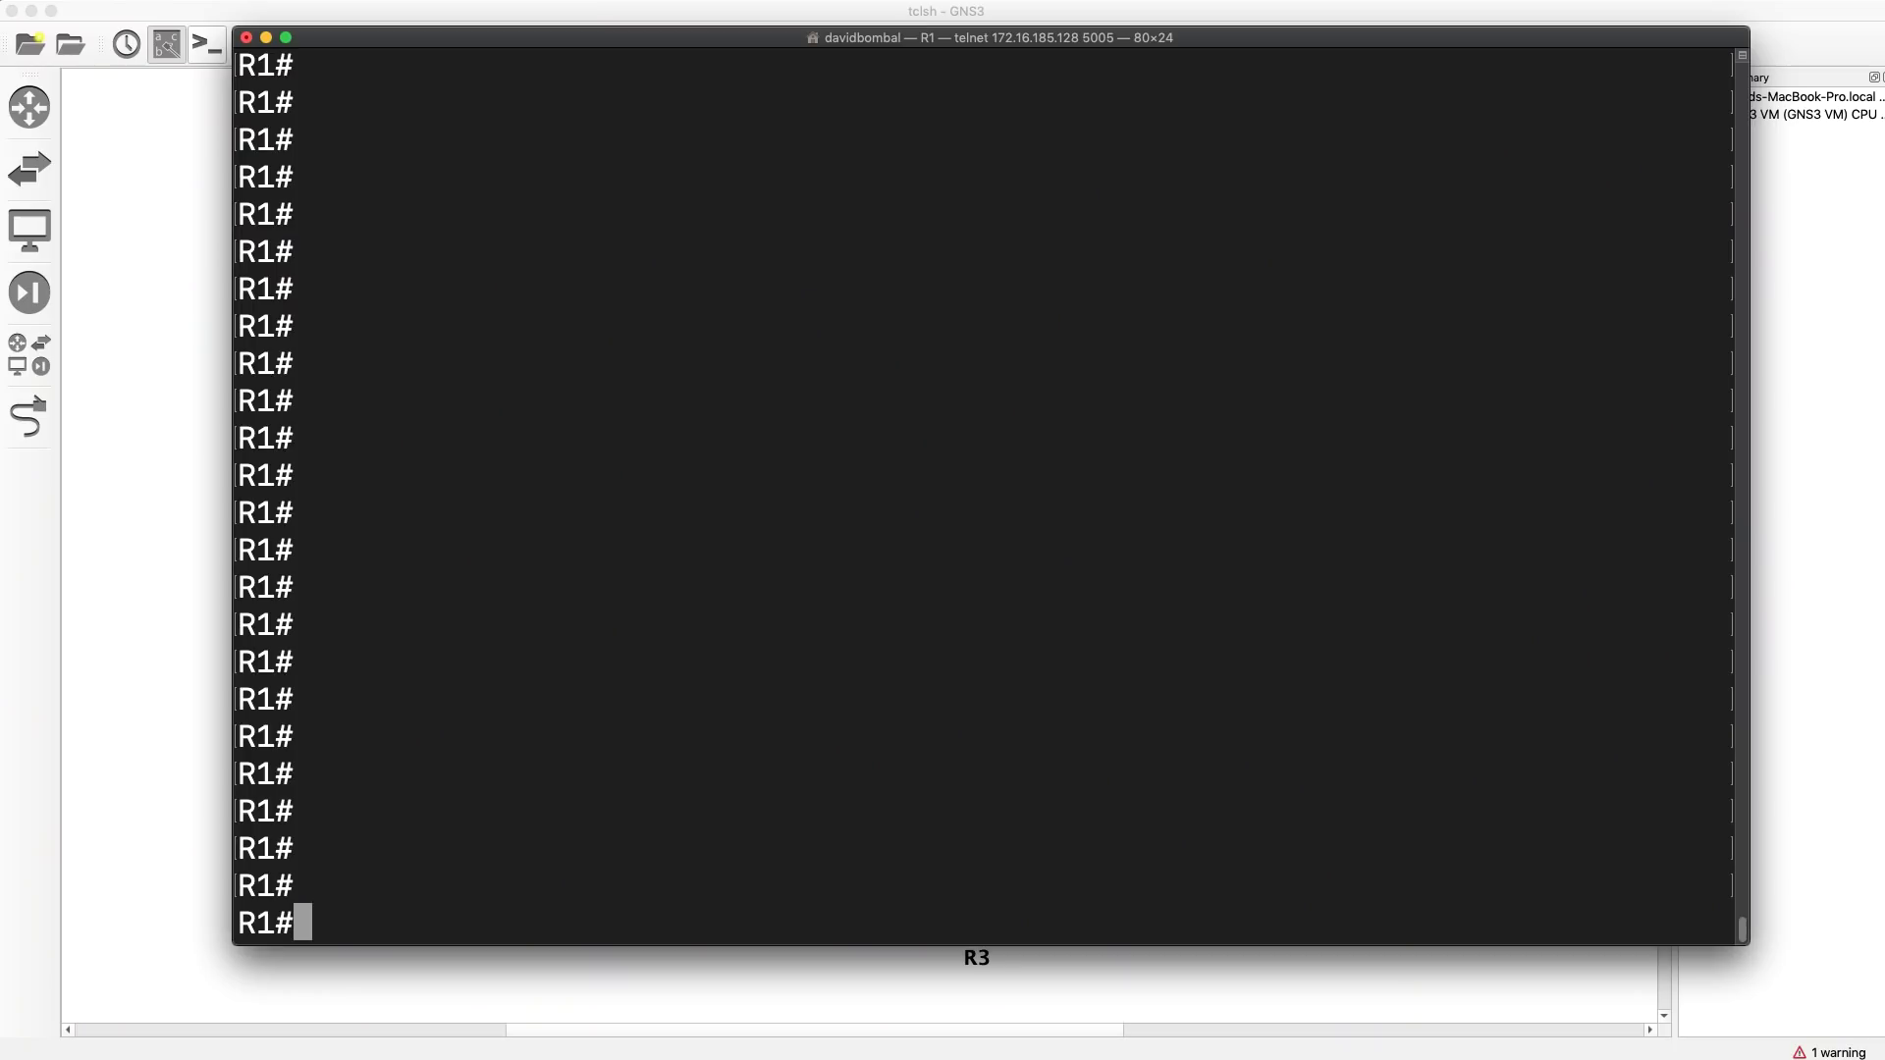
# - List R1's flash contents and confirm the TFTP server at 10.1.1.101 answers ping
pyautogui.write('dir')
pyautogui.press('Return')
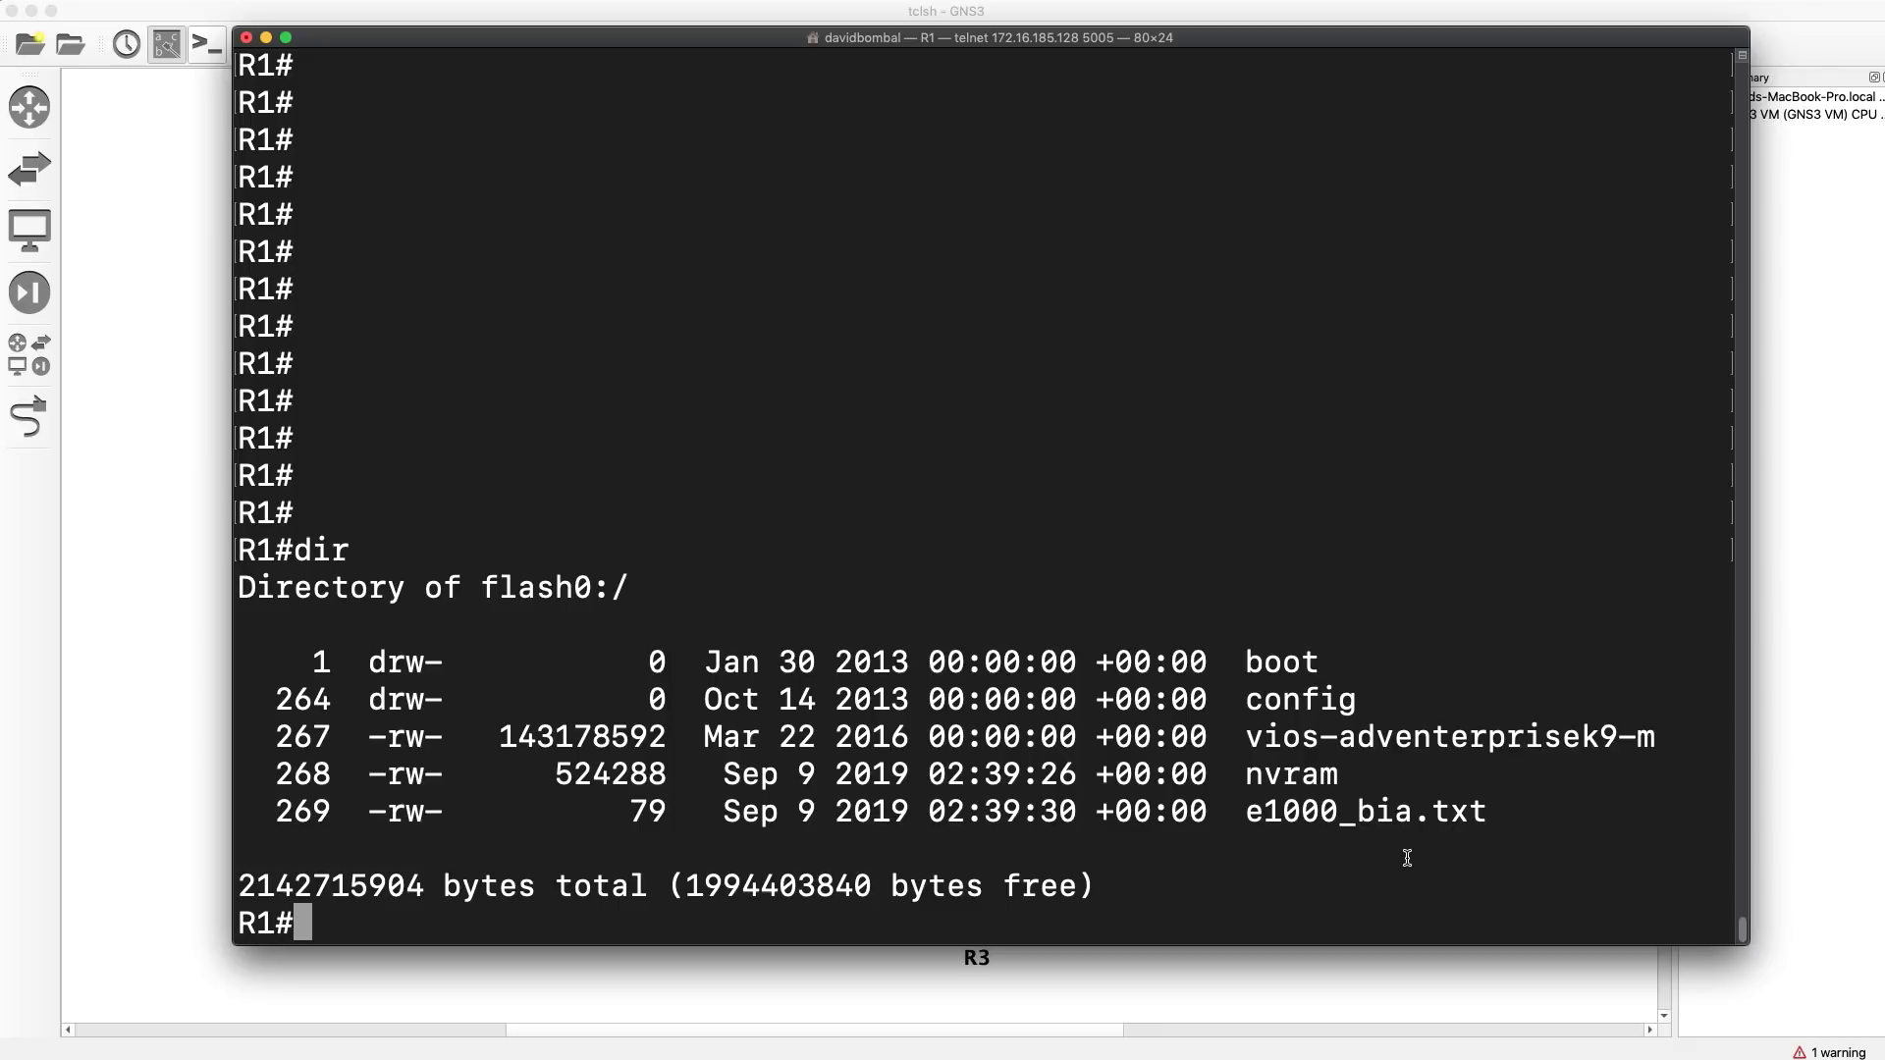
pyautogui.write('ping 10')
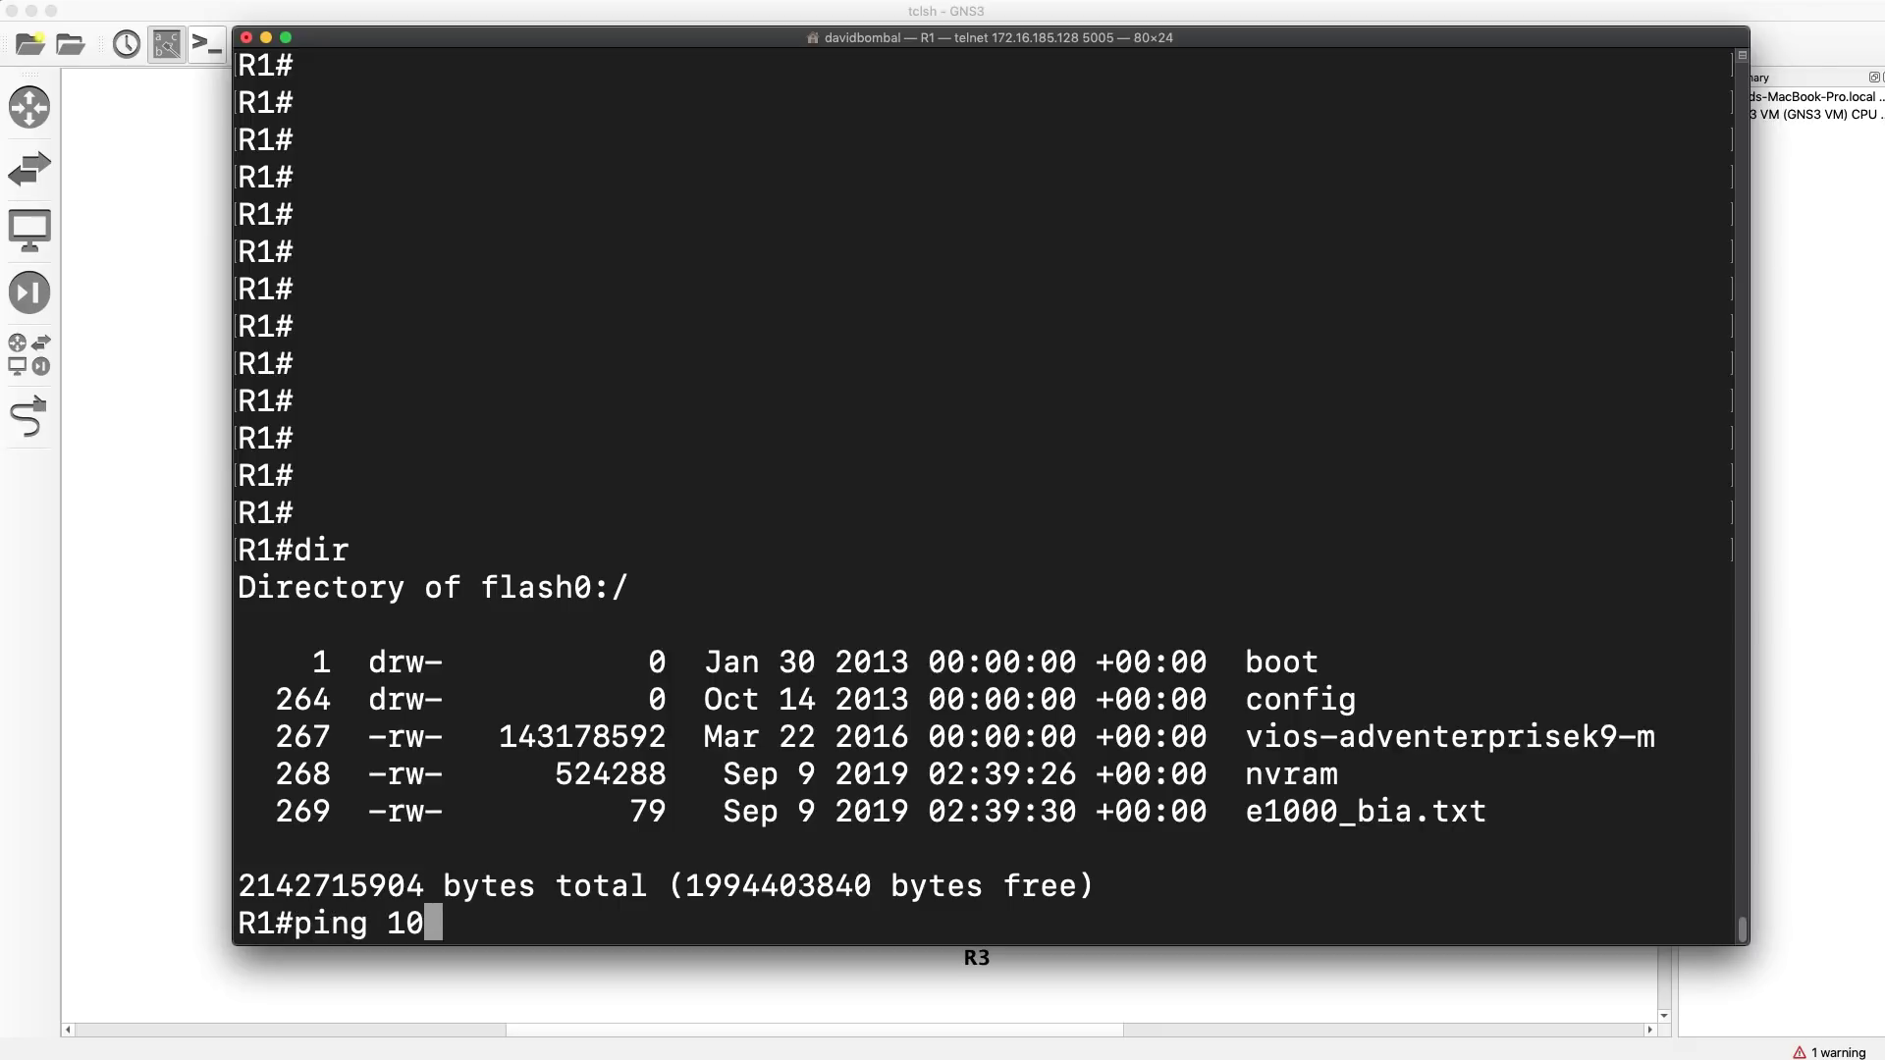
pyautogui.write('.1.1.101')
pyautogui.press('Return')
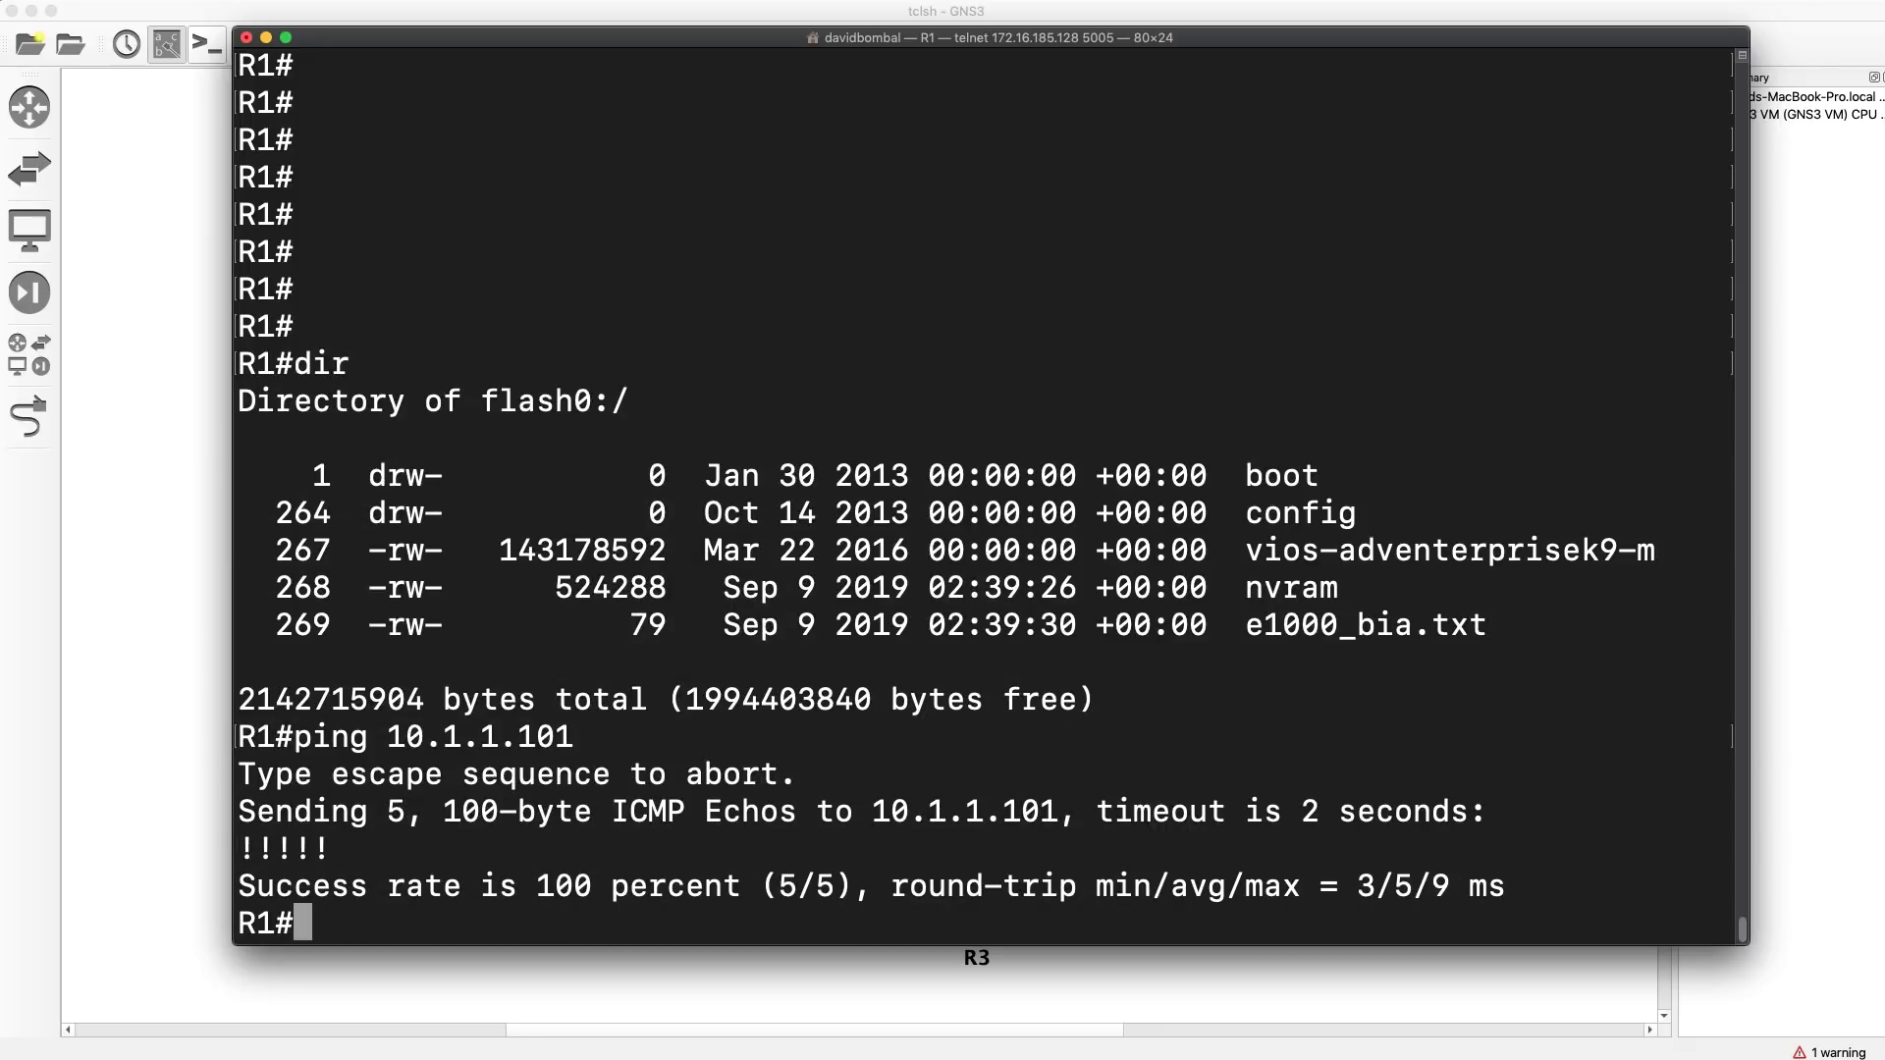
# - Copy ping.tcl from TFTP server 10.1.1.101 into flash under its default name
pyautogui.write('copy ')
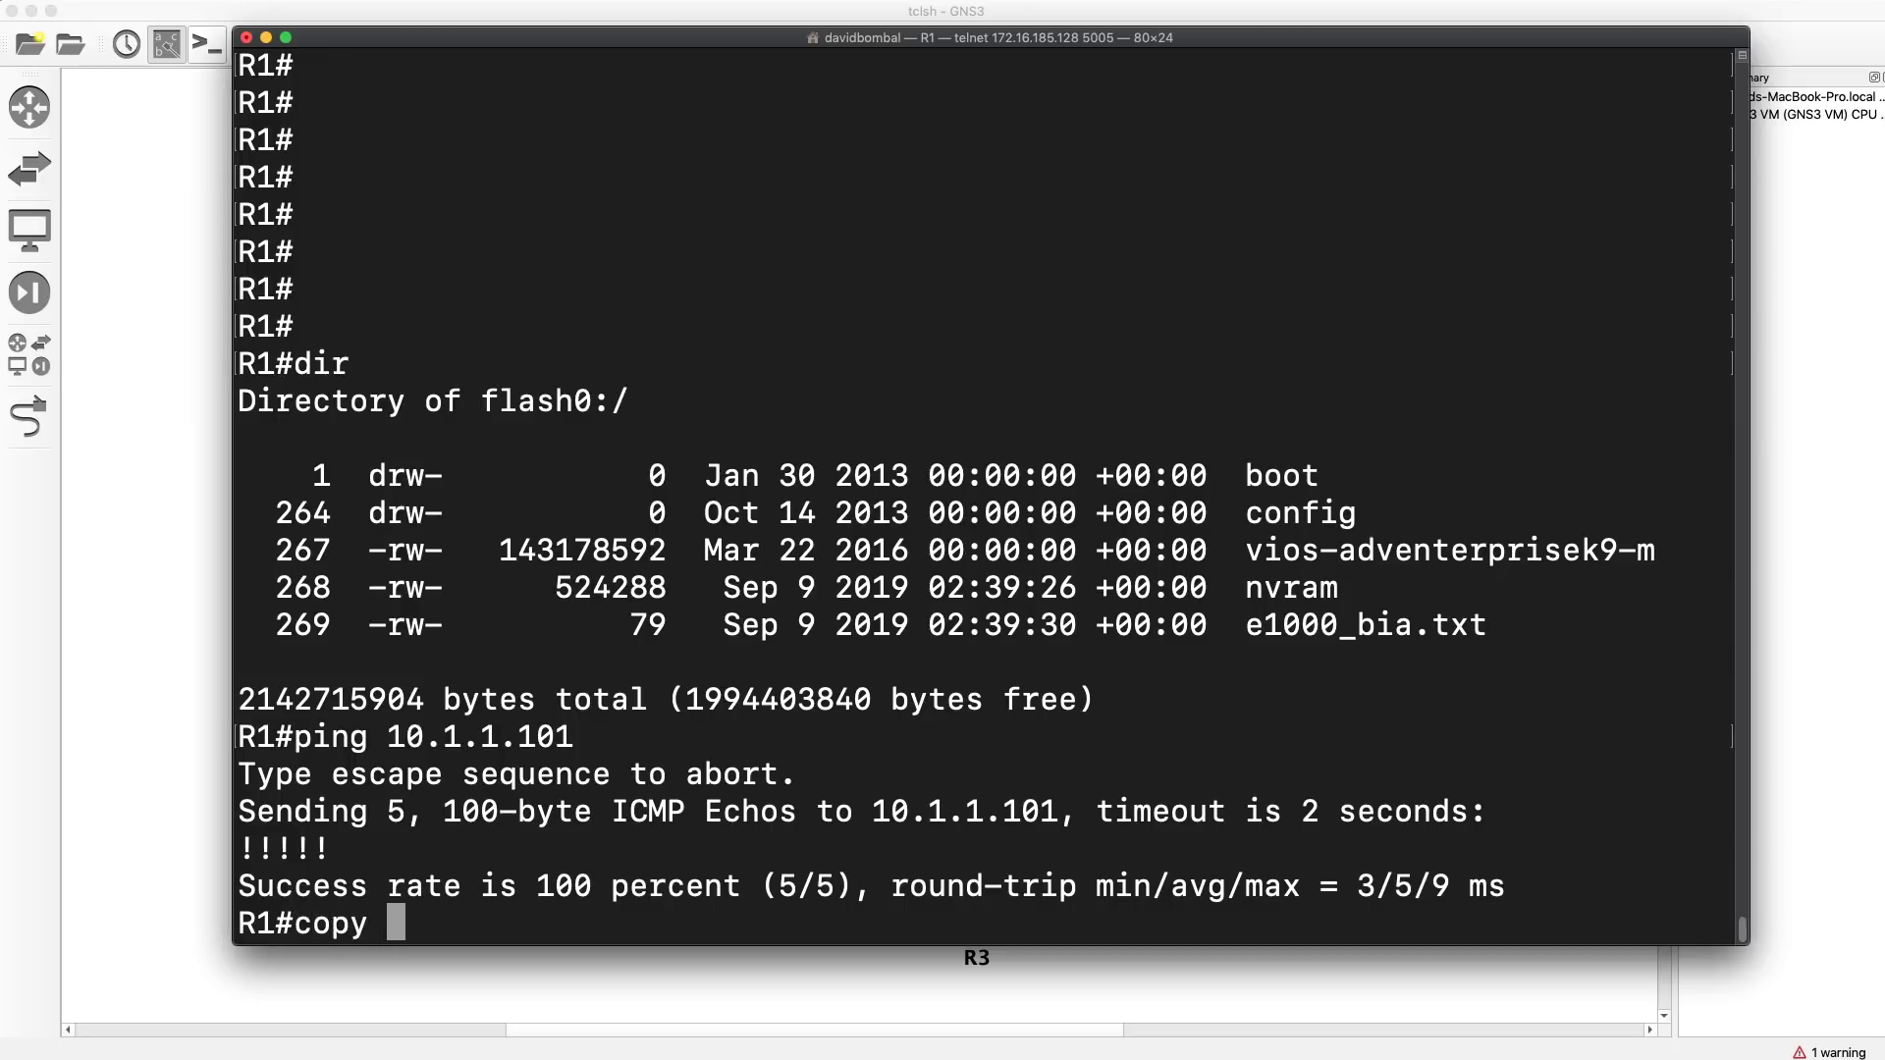
pyautogui.write('tftp flash')
pyautogui.press('Return')
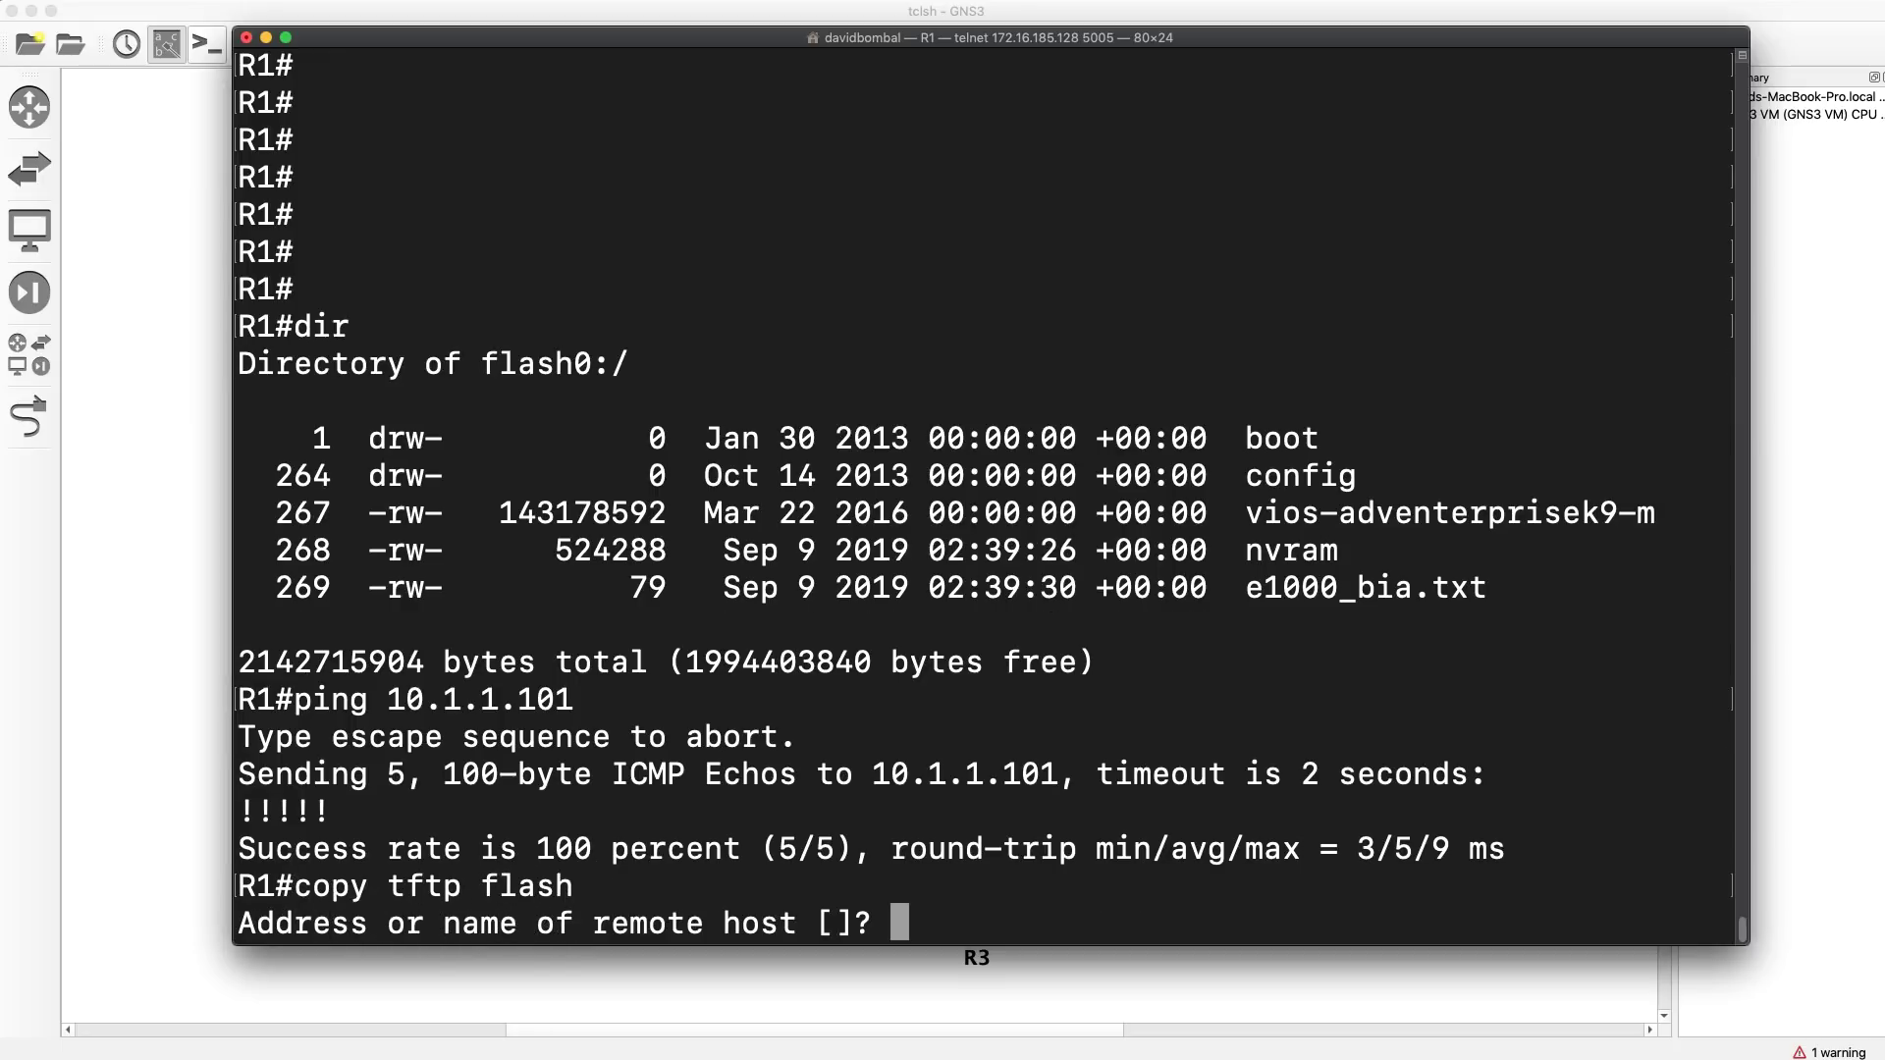
pyautogui.write('10.1.1.101')
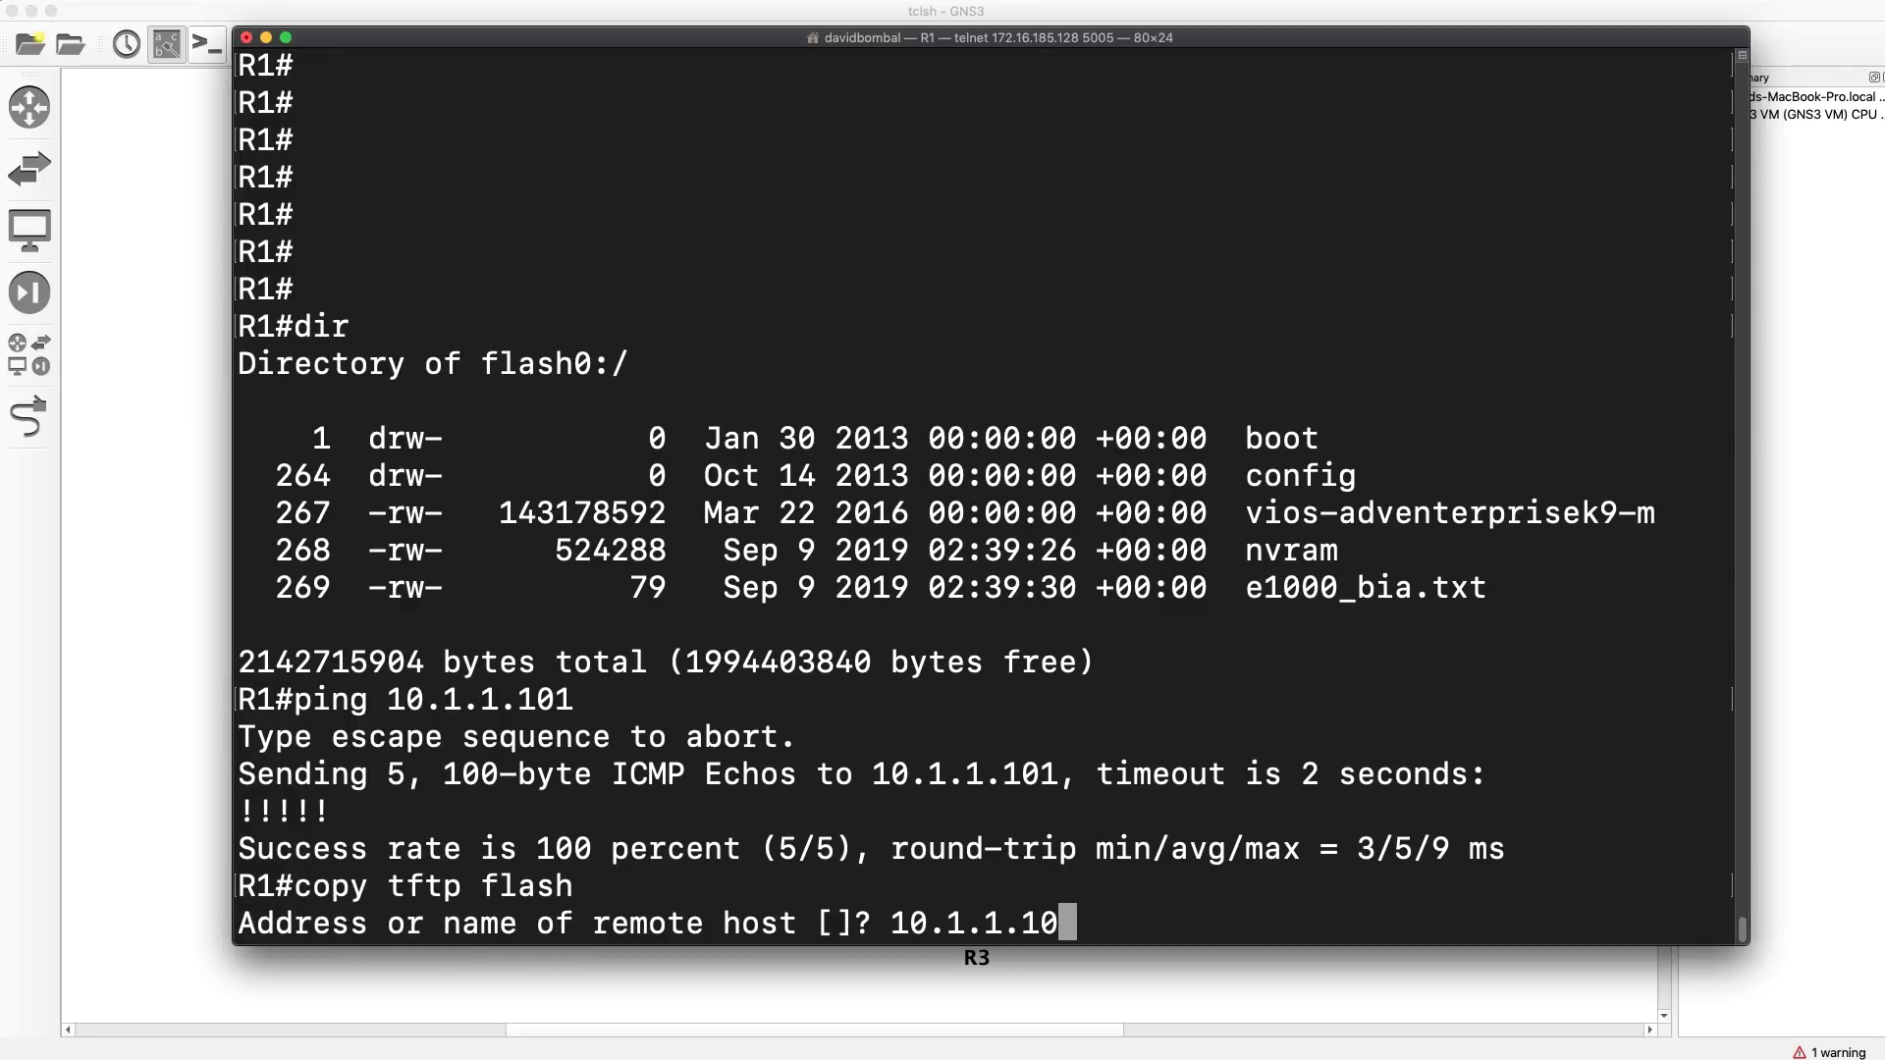
pyautogui.press('Return')
pyautogui.write('ping.tcl')
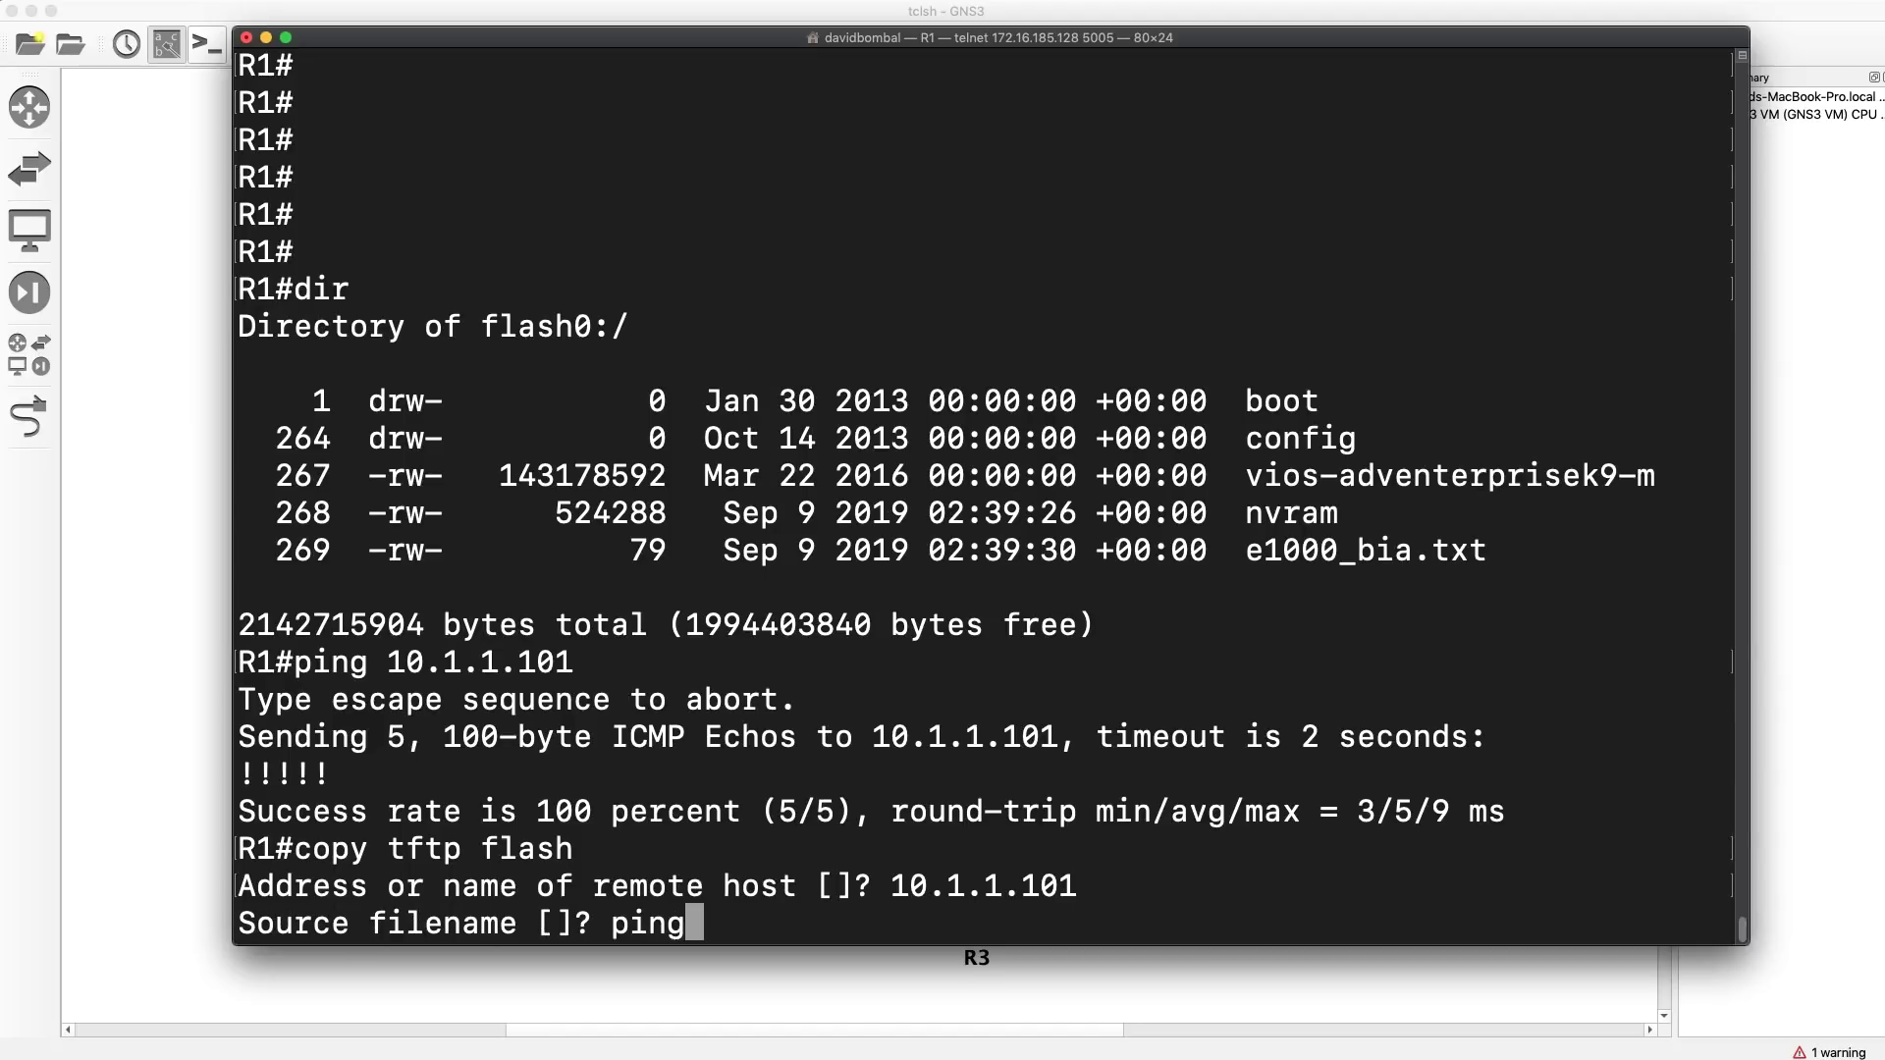
pyautogui.press('Return')
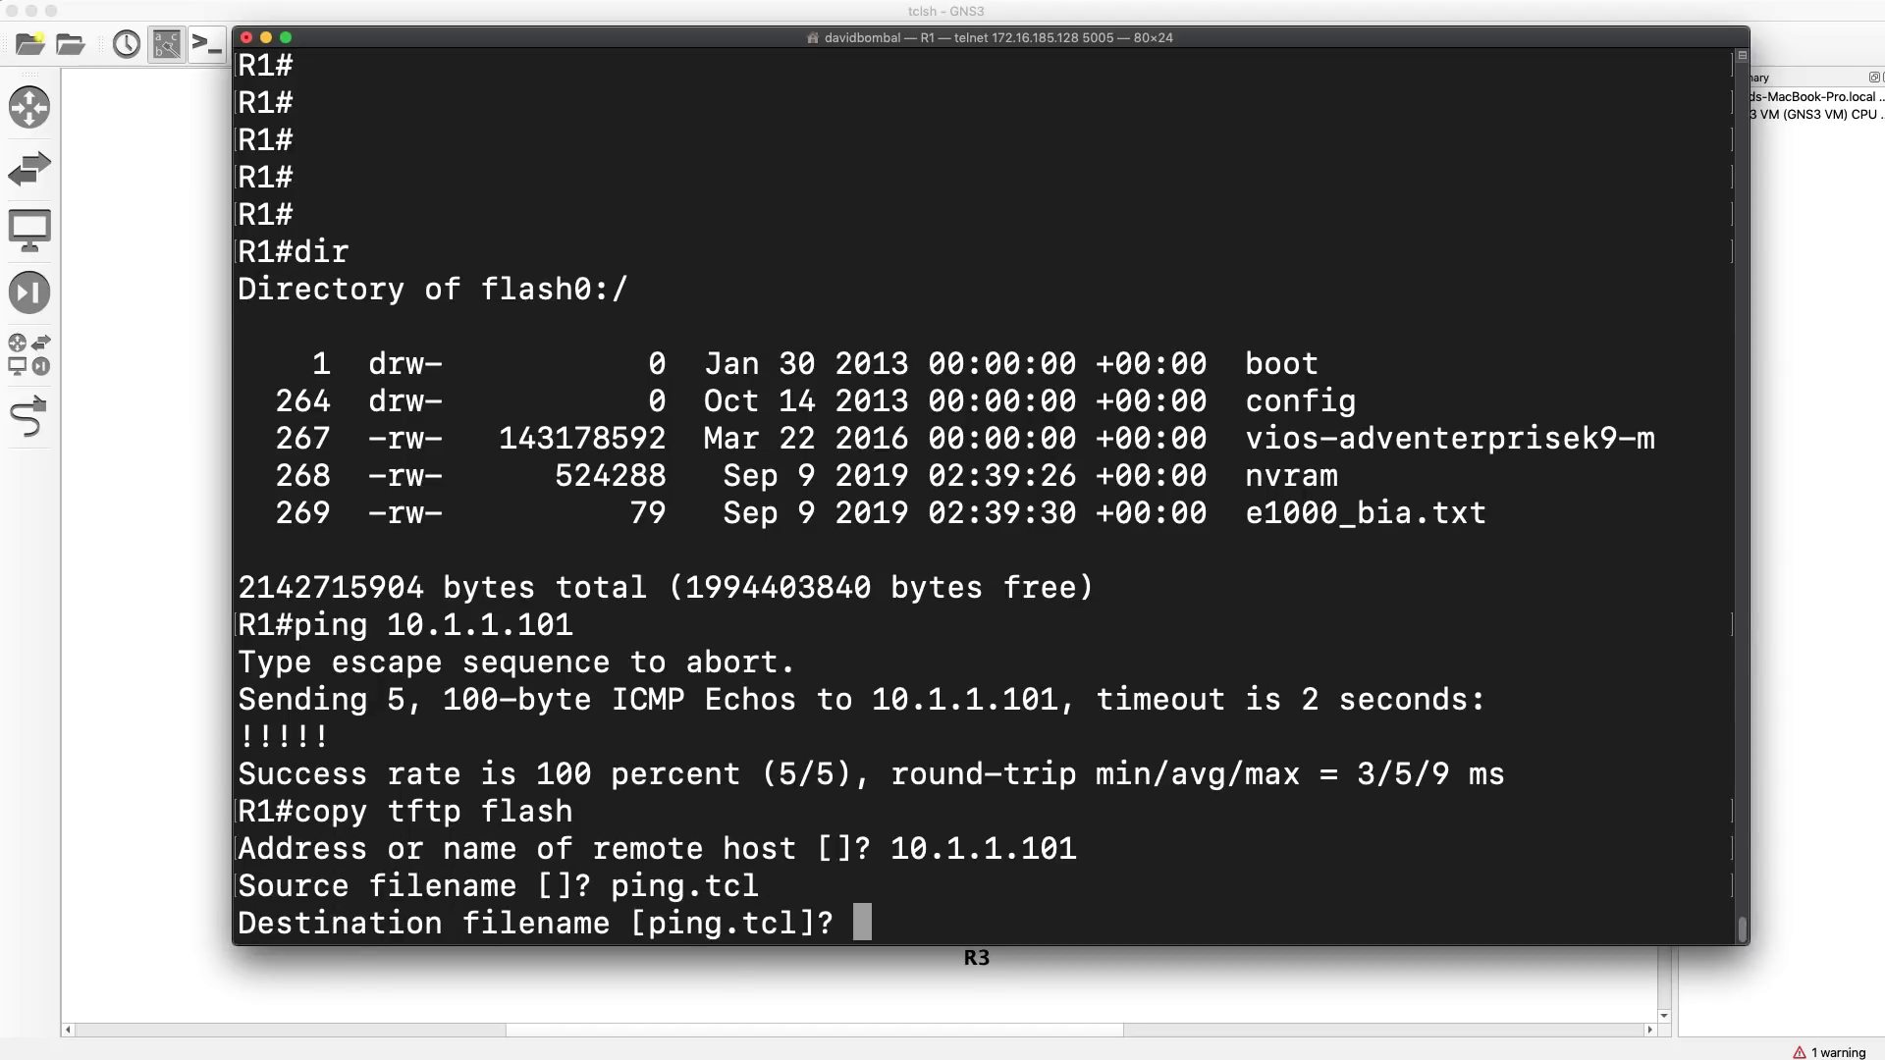
pyautogui.press('Return')
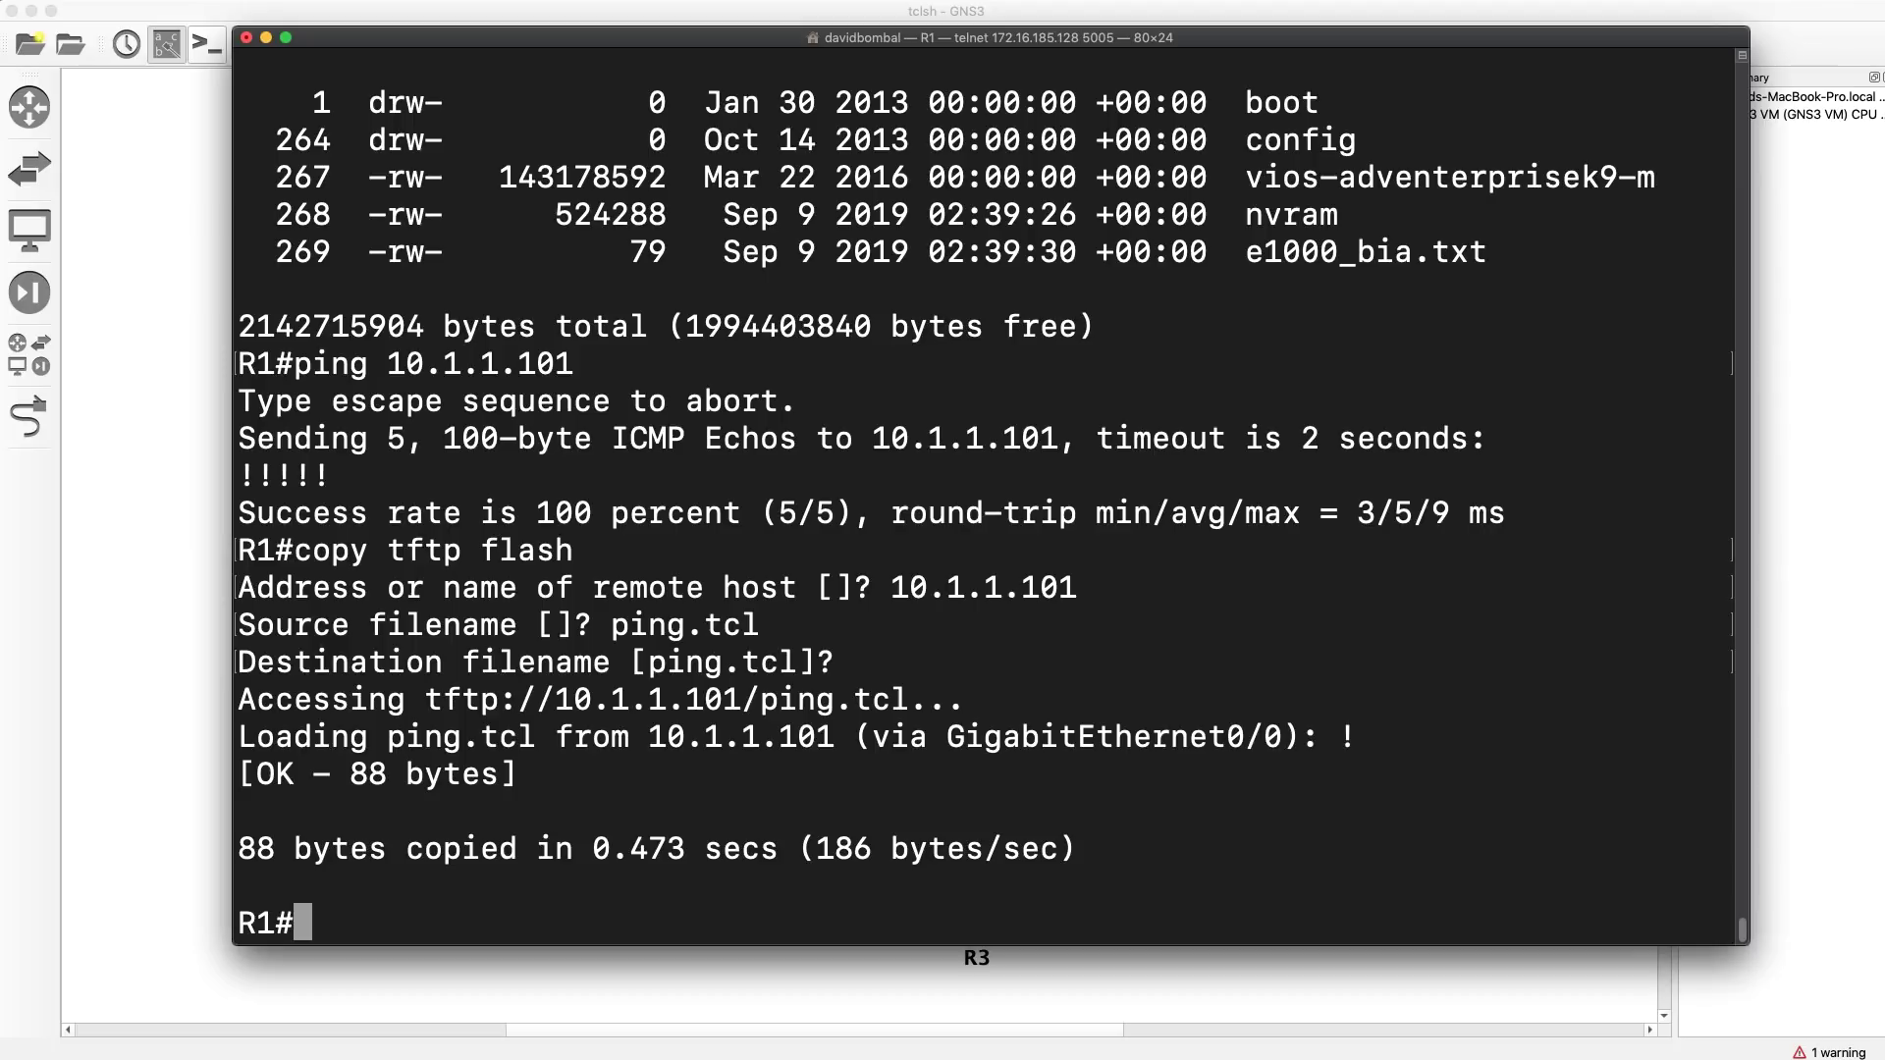
# - List flash again and highlight the newly arrived ping.tcl (88 bytes) entry
pyautogui.write('dir')
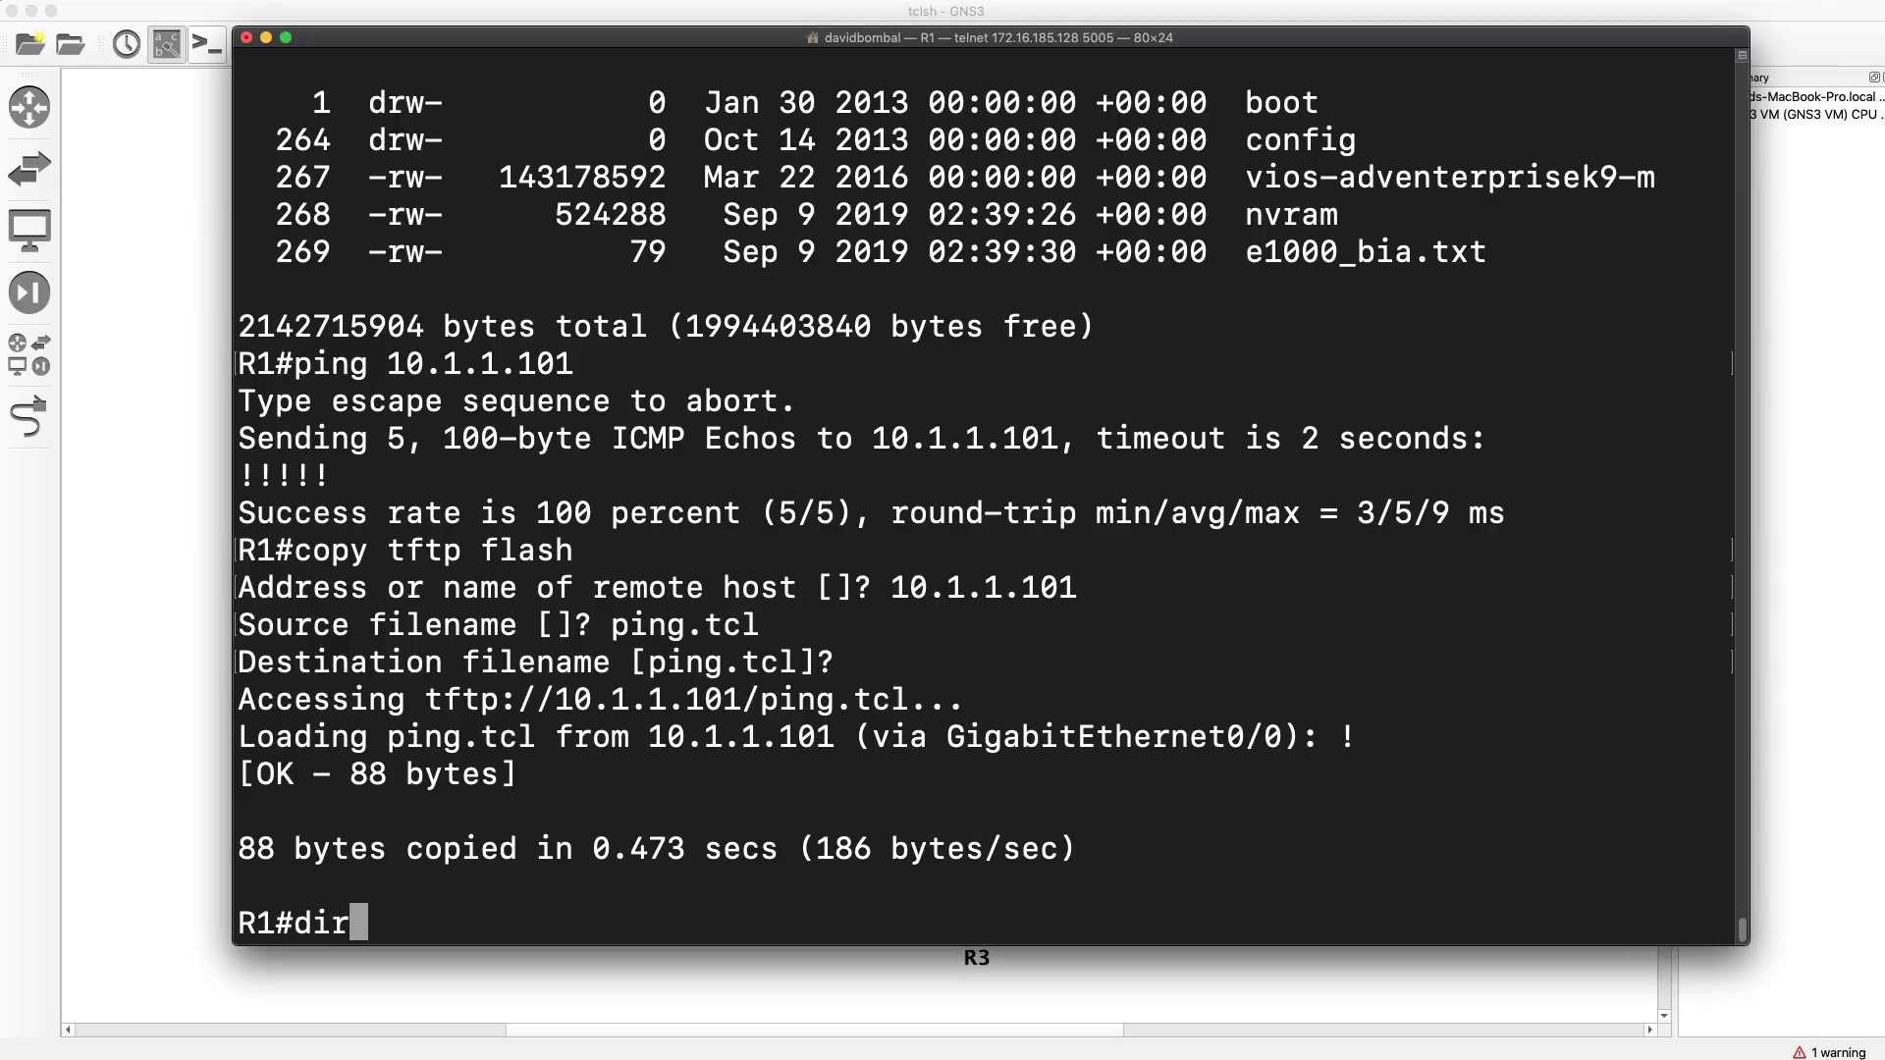
pyautogui.moveTo(1338, 740); pyautogui.dragTo(1421, 730)
pyautogui.press('Return')
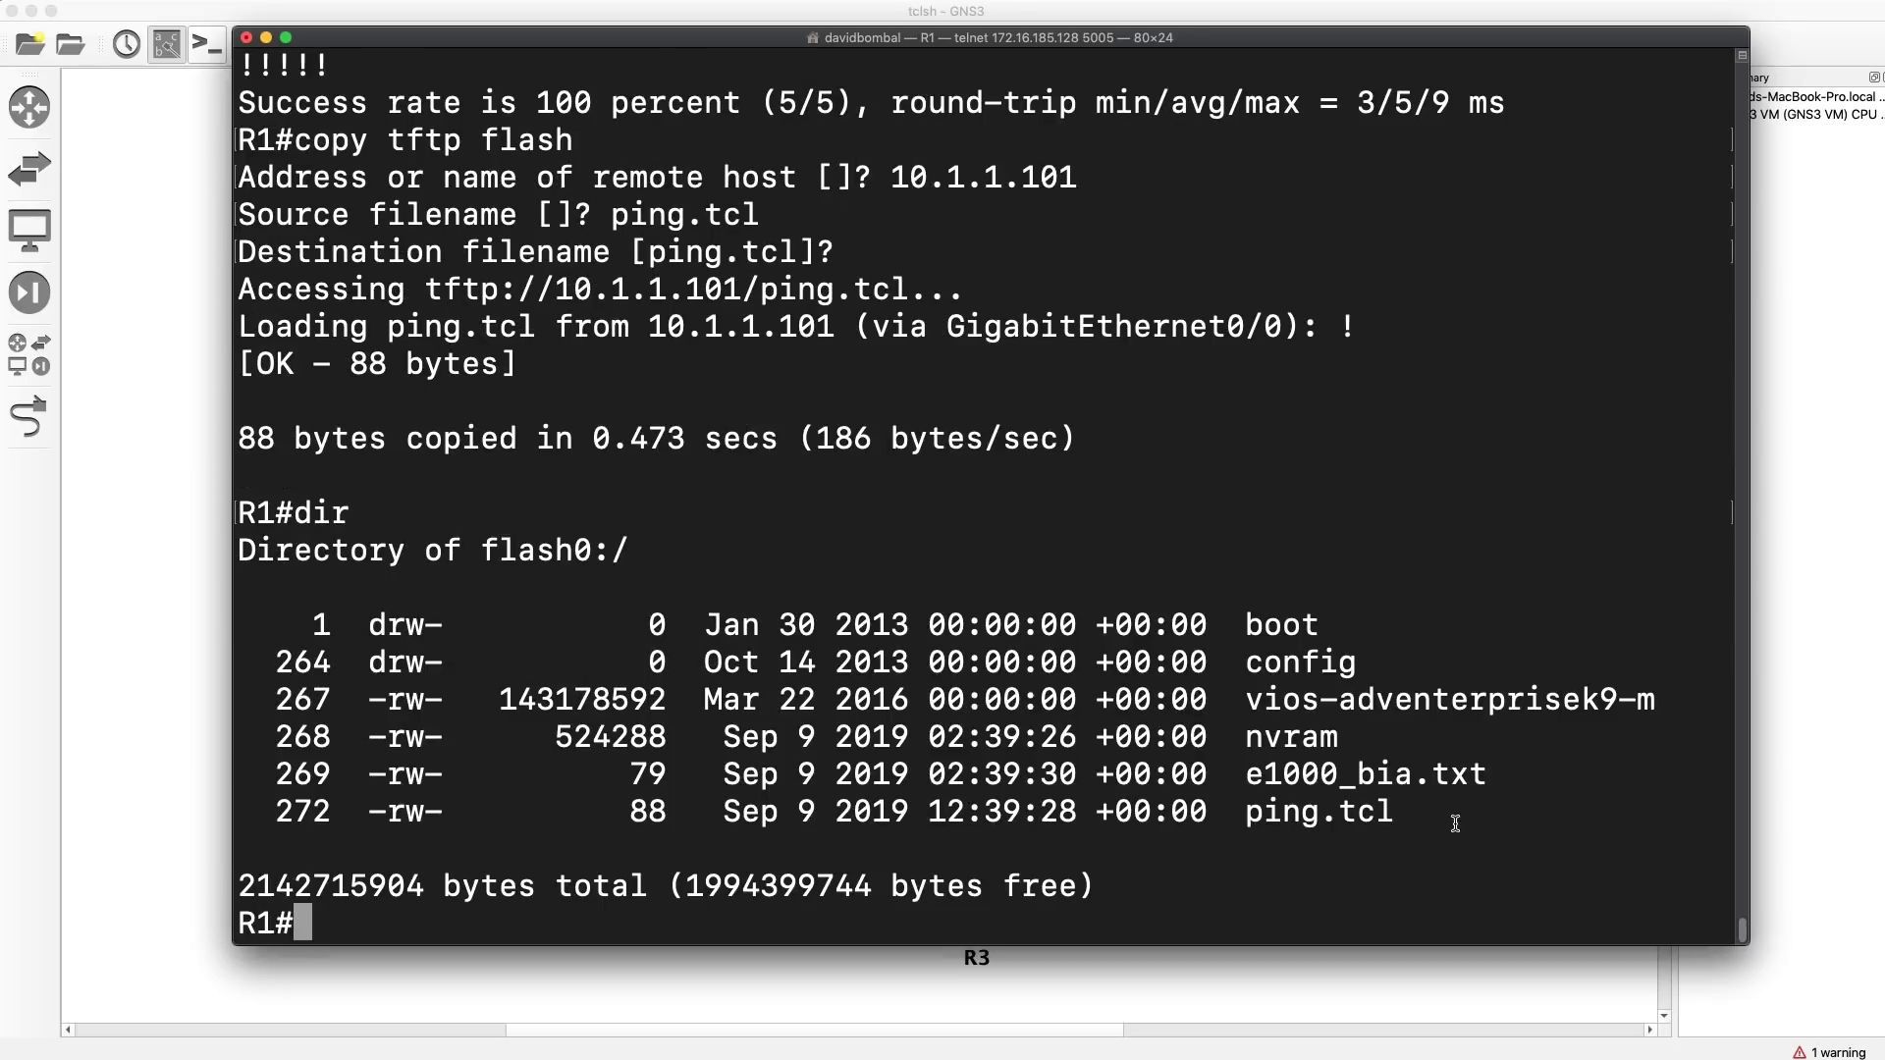
pyautogui.moveTo(1455, 823); pyautogui.dragTo(1138, 815)
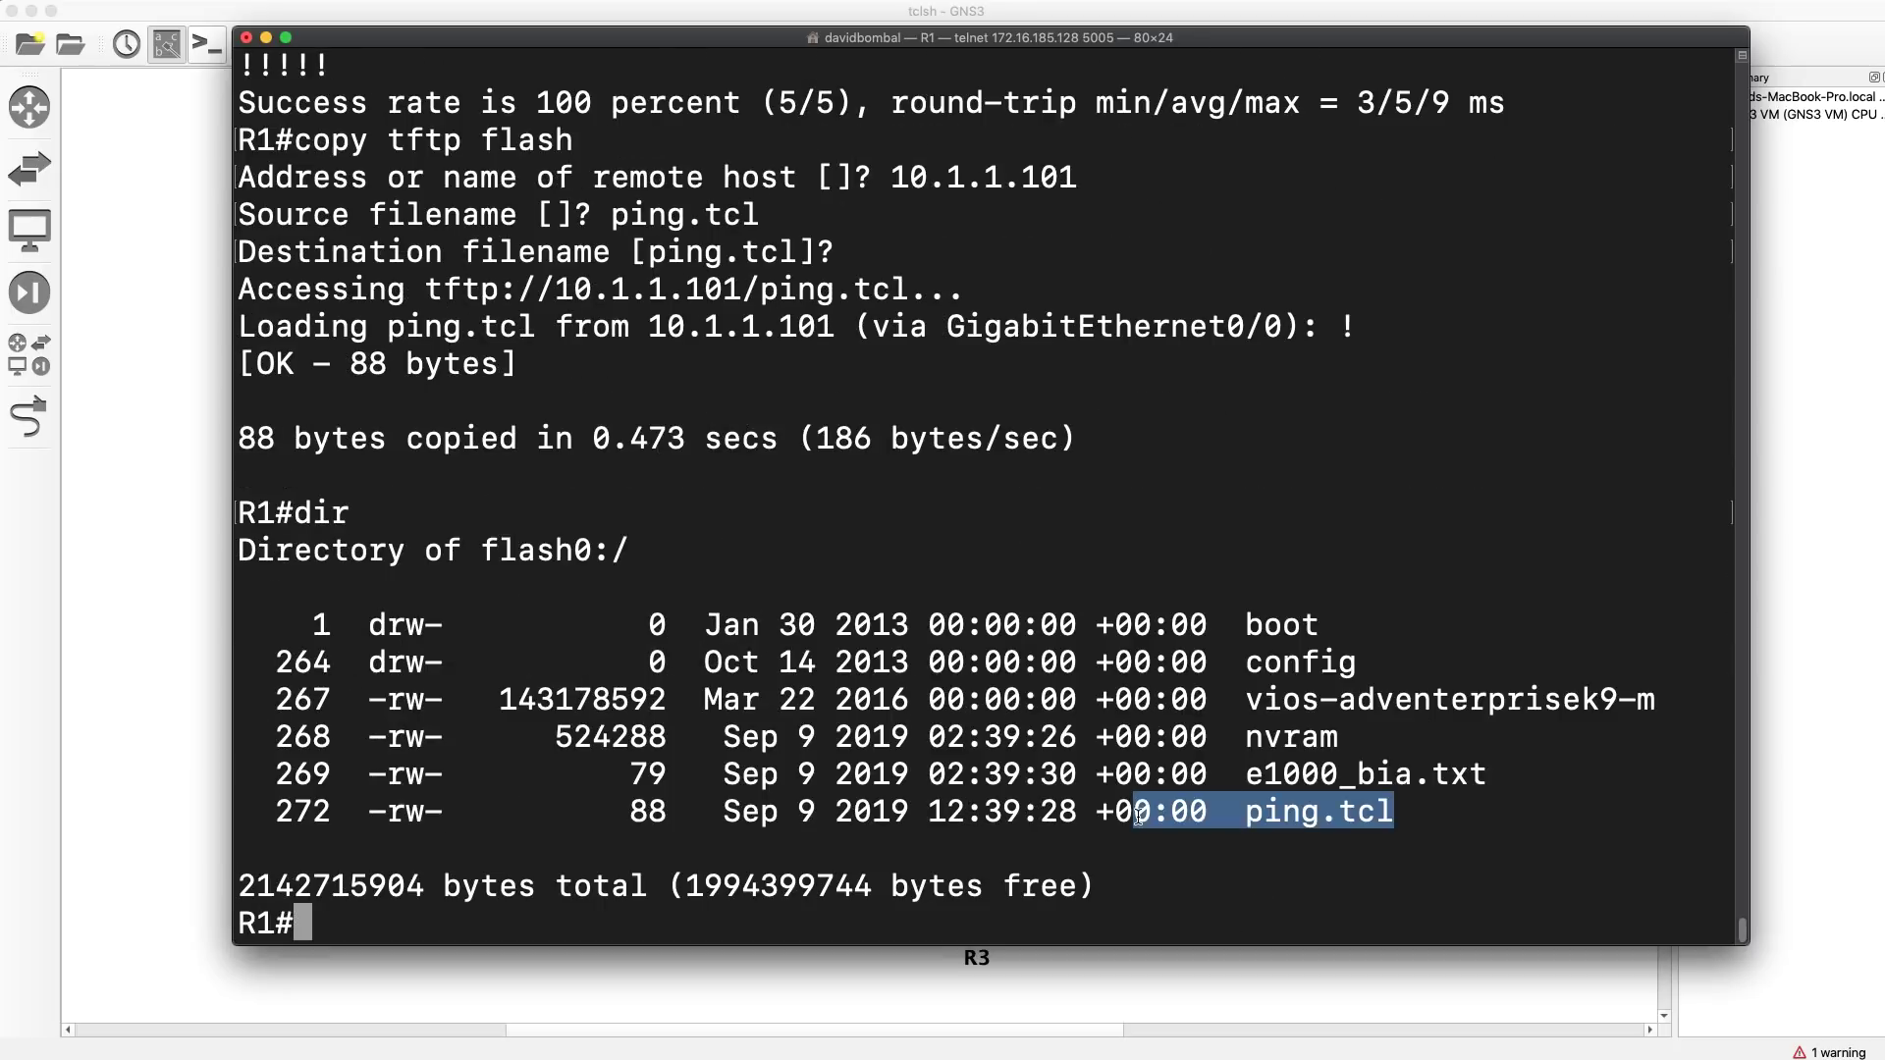
# - Review the script in Sublime Text, highlighting the 'tclsh' and 'ping.tcl' parts of line 12
pyautogui.press('super+Tab')
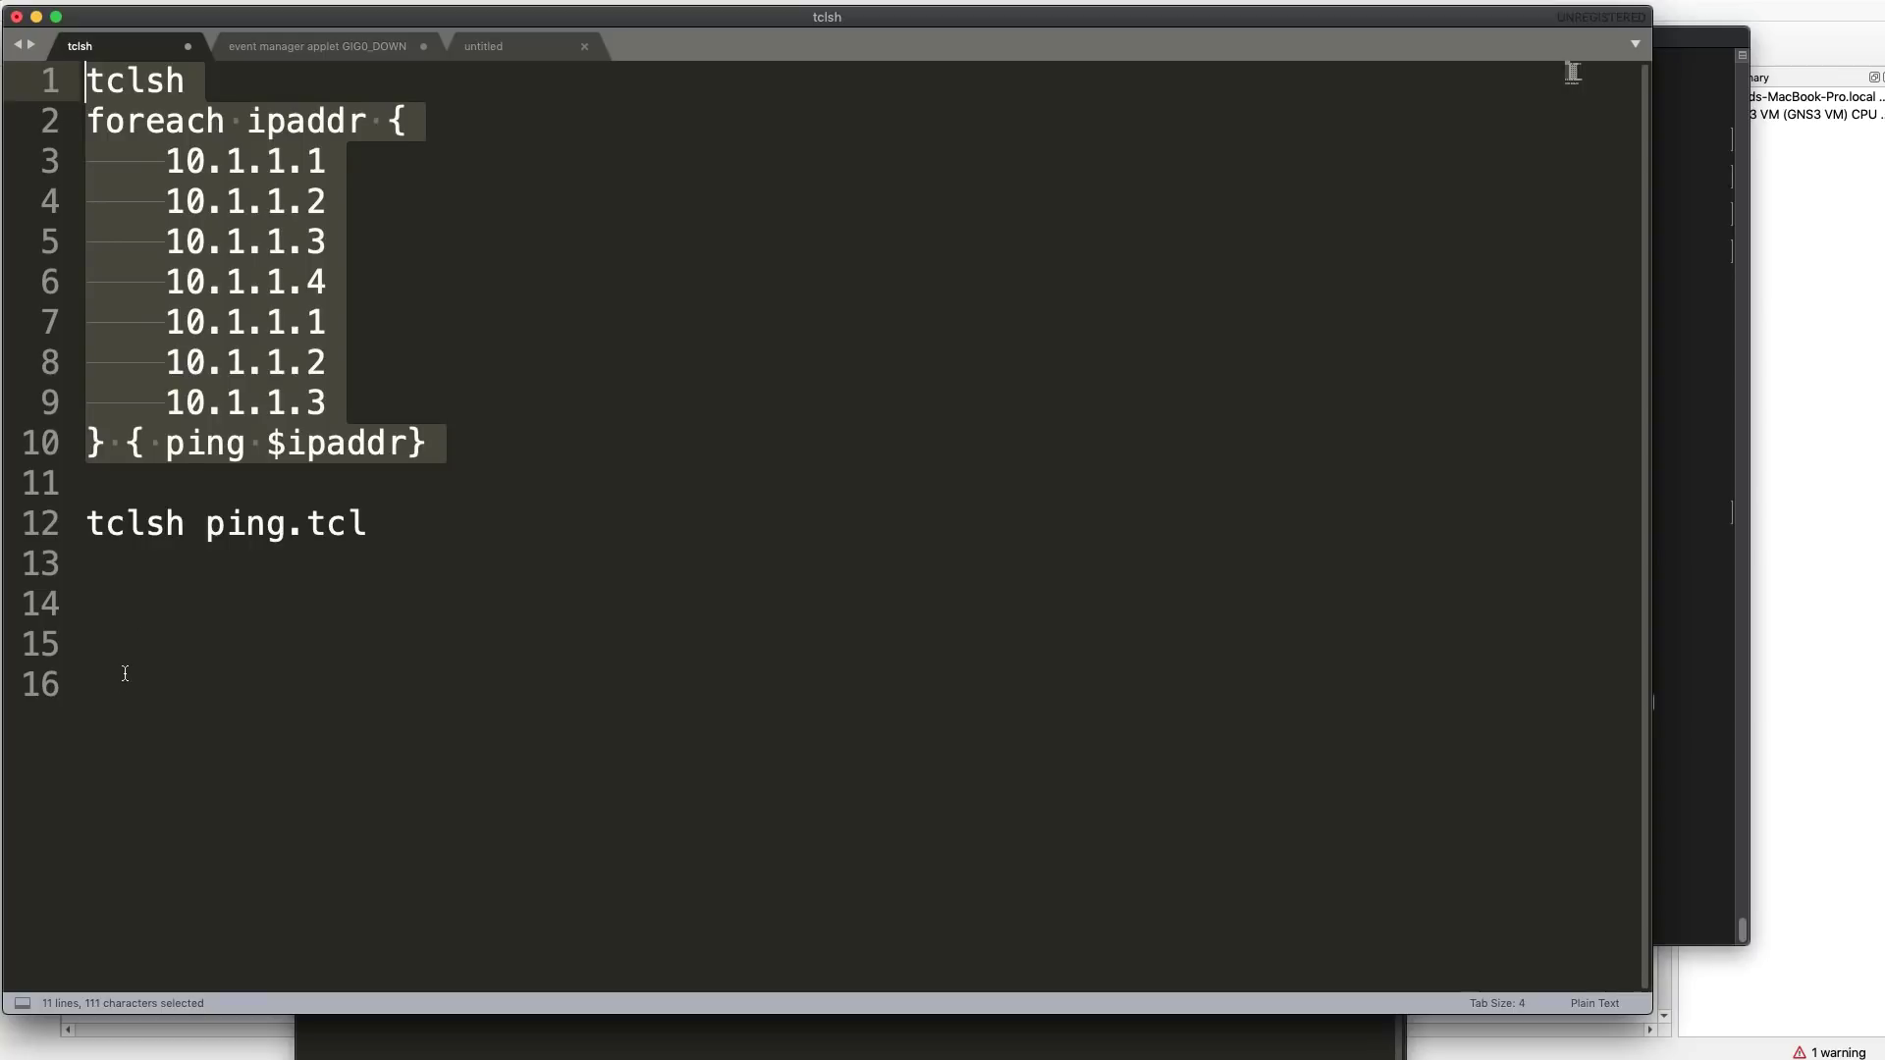
pyautogui.moveTo(431, 527); pyautogui.dragTo(28, 530)
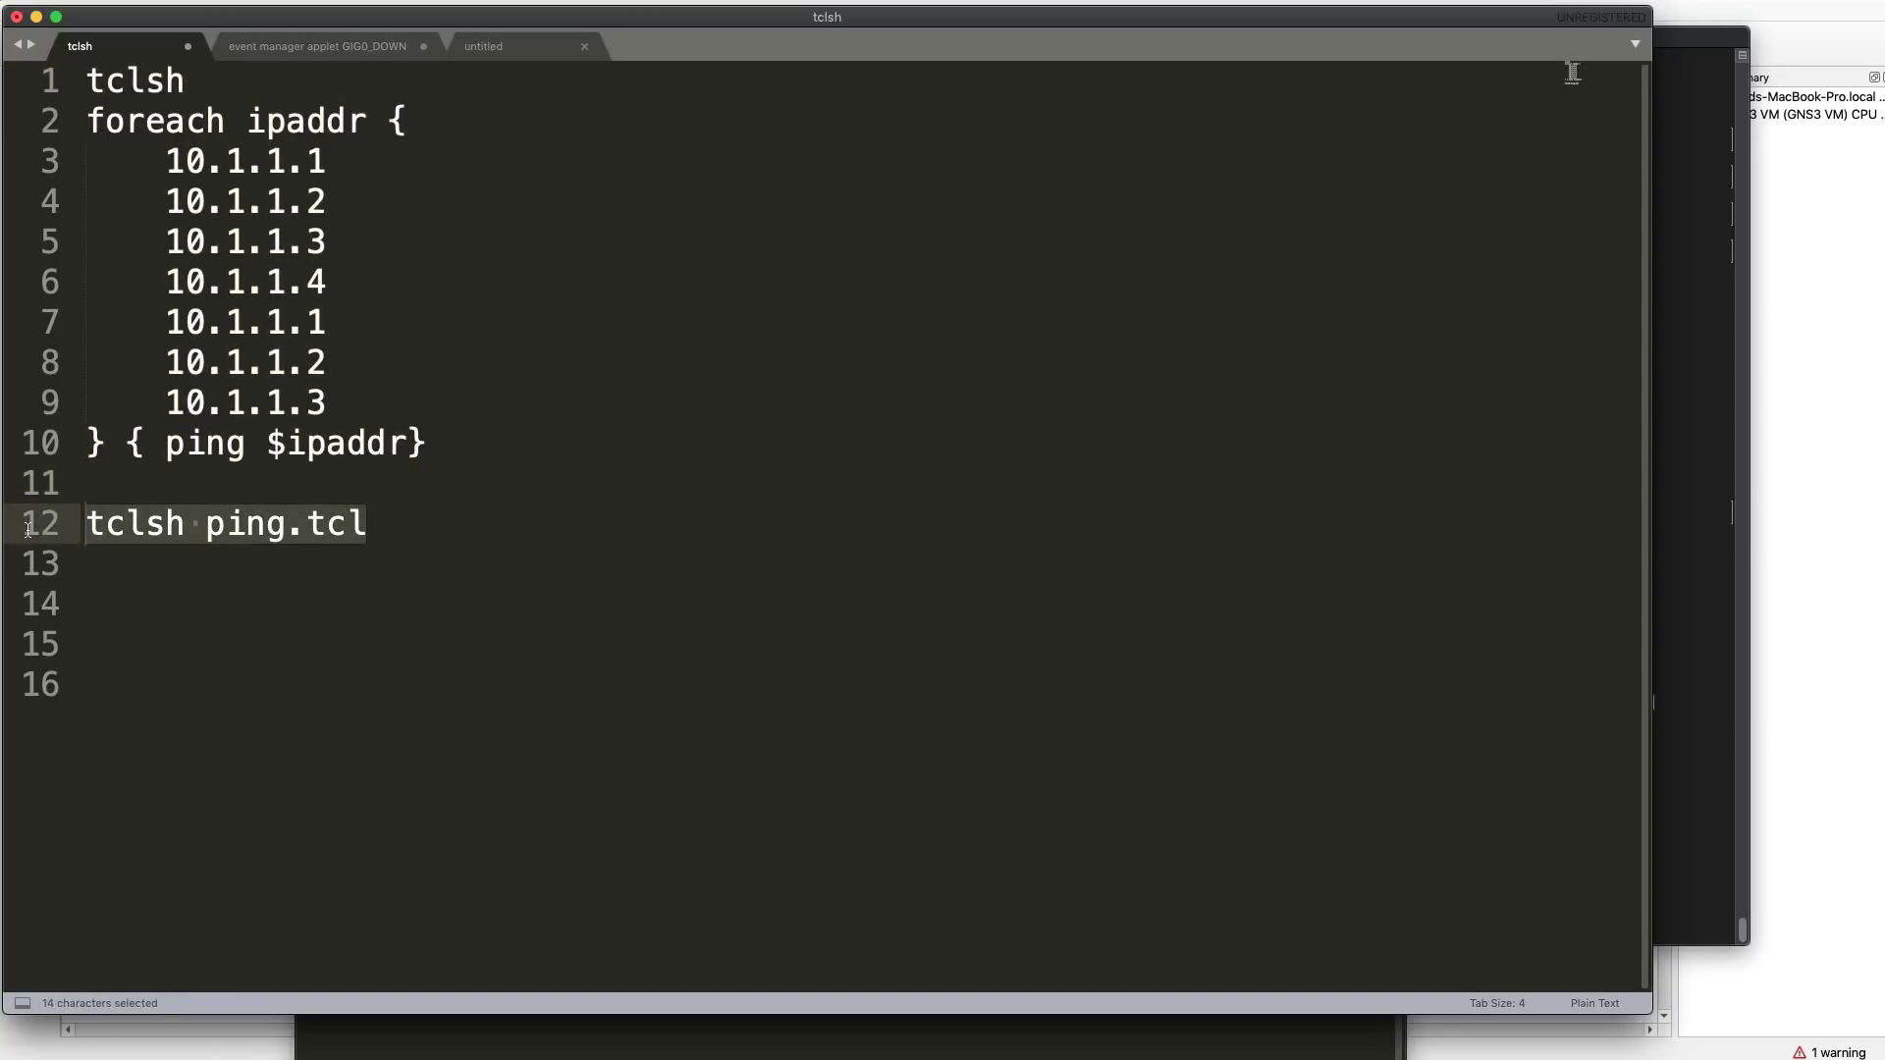
pyautogui.click(147, 527)
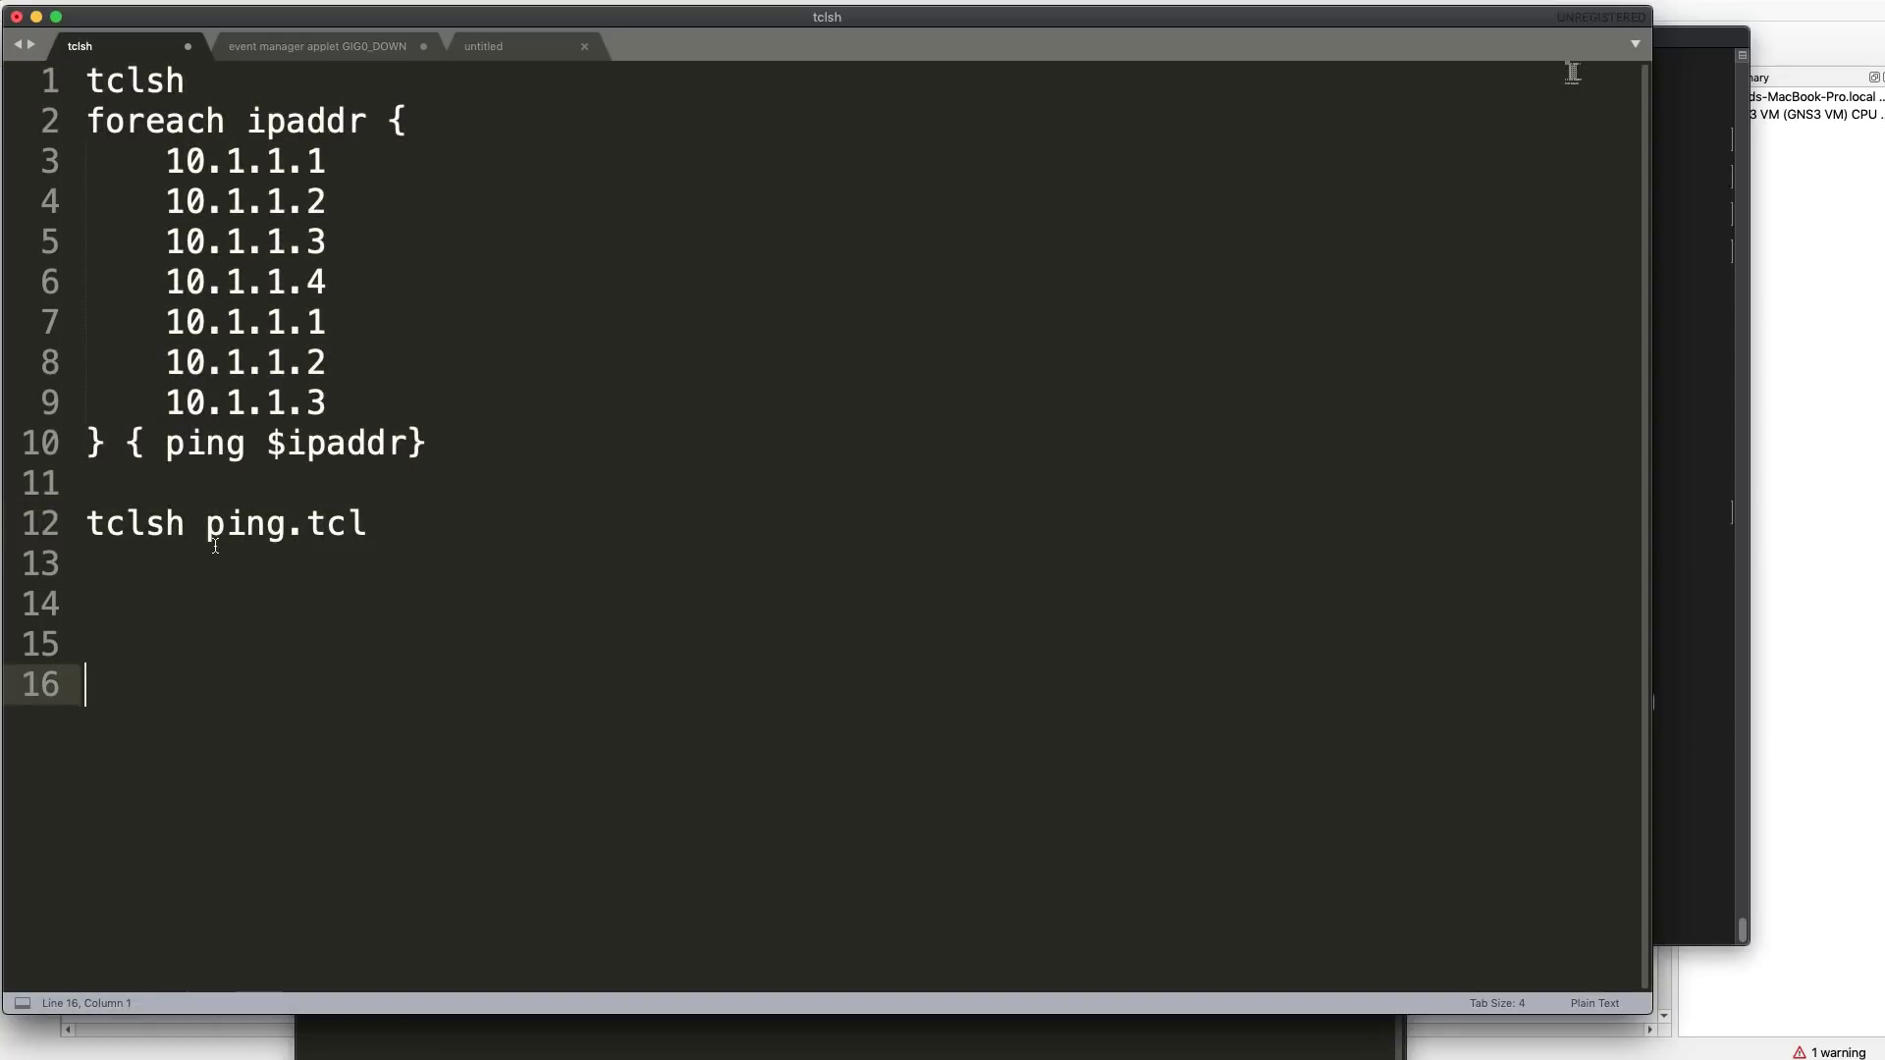
pyautogui.doubleClick(157, 525)
pyautogui.moveTo(206, 523); pyautogui.dragTo(359, 522)
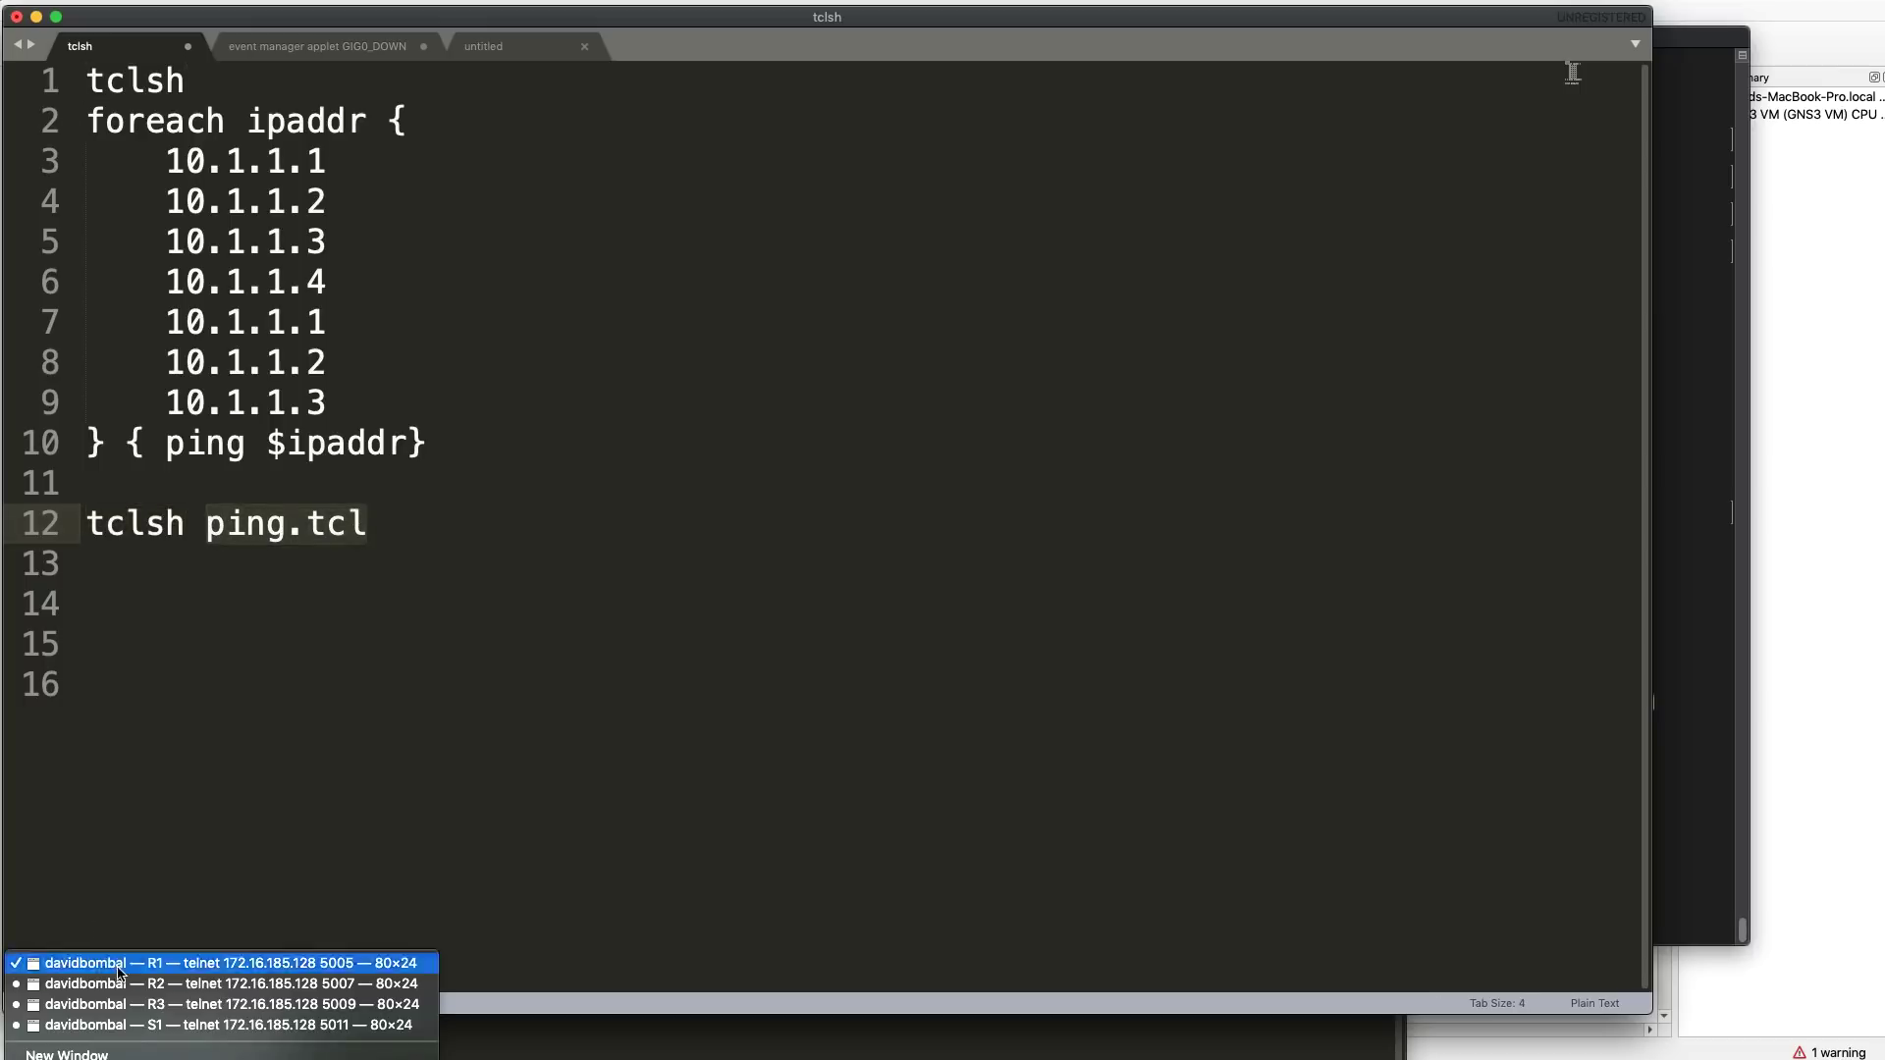
# - In R1's console, run the script with tclsh flash:/ping.tcl
pyautogui.click(428, 1001)
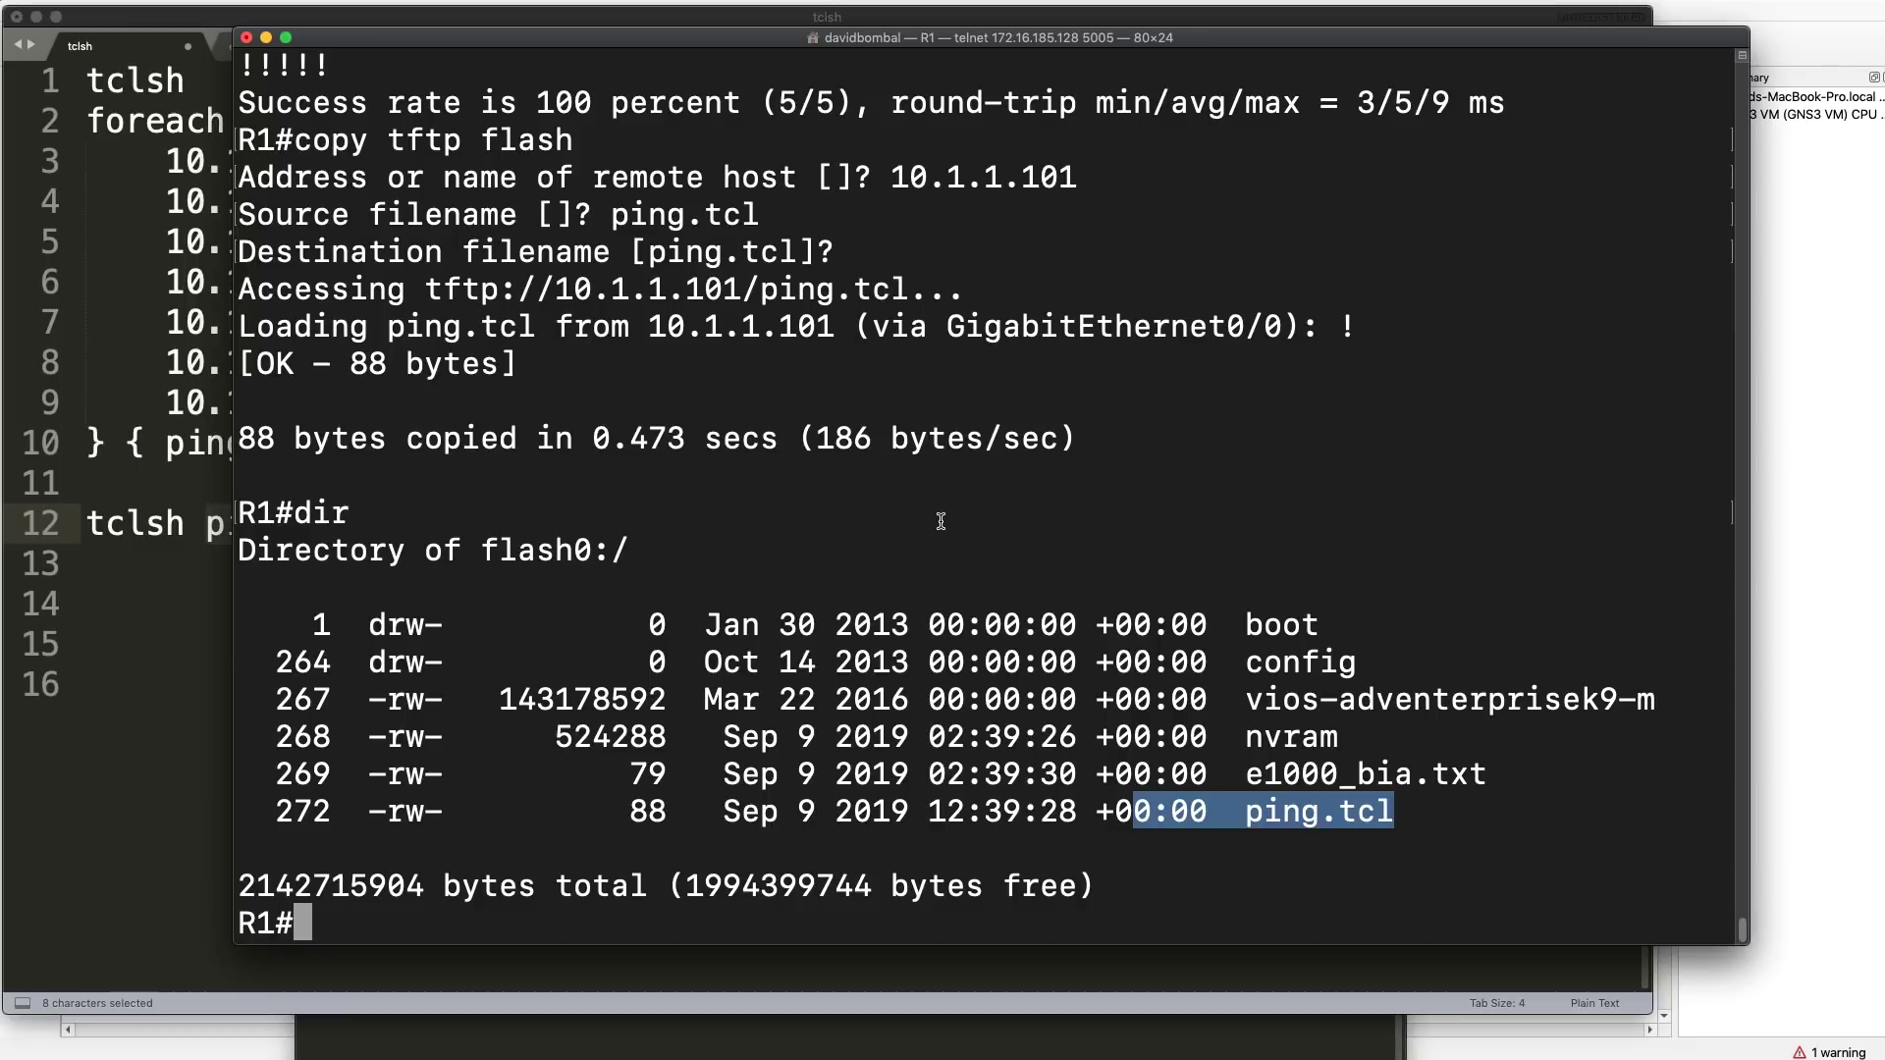
pyautogui.write('tclsh ')
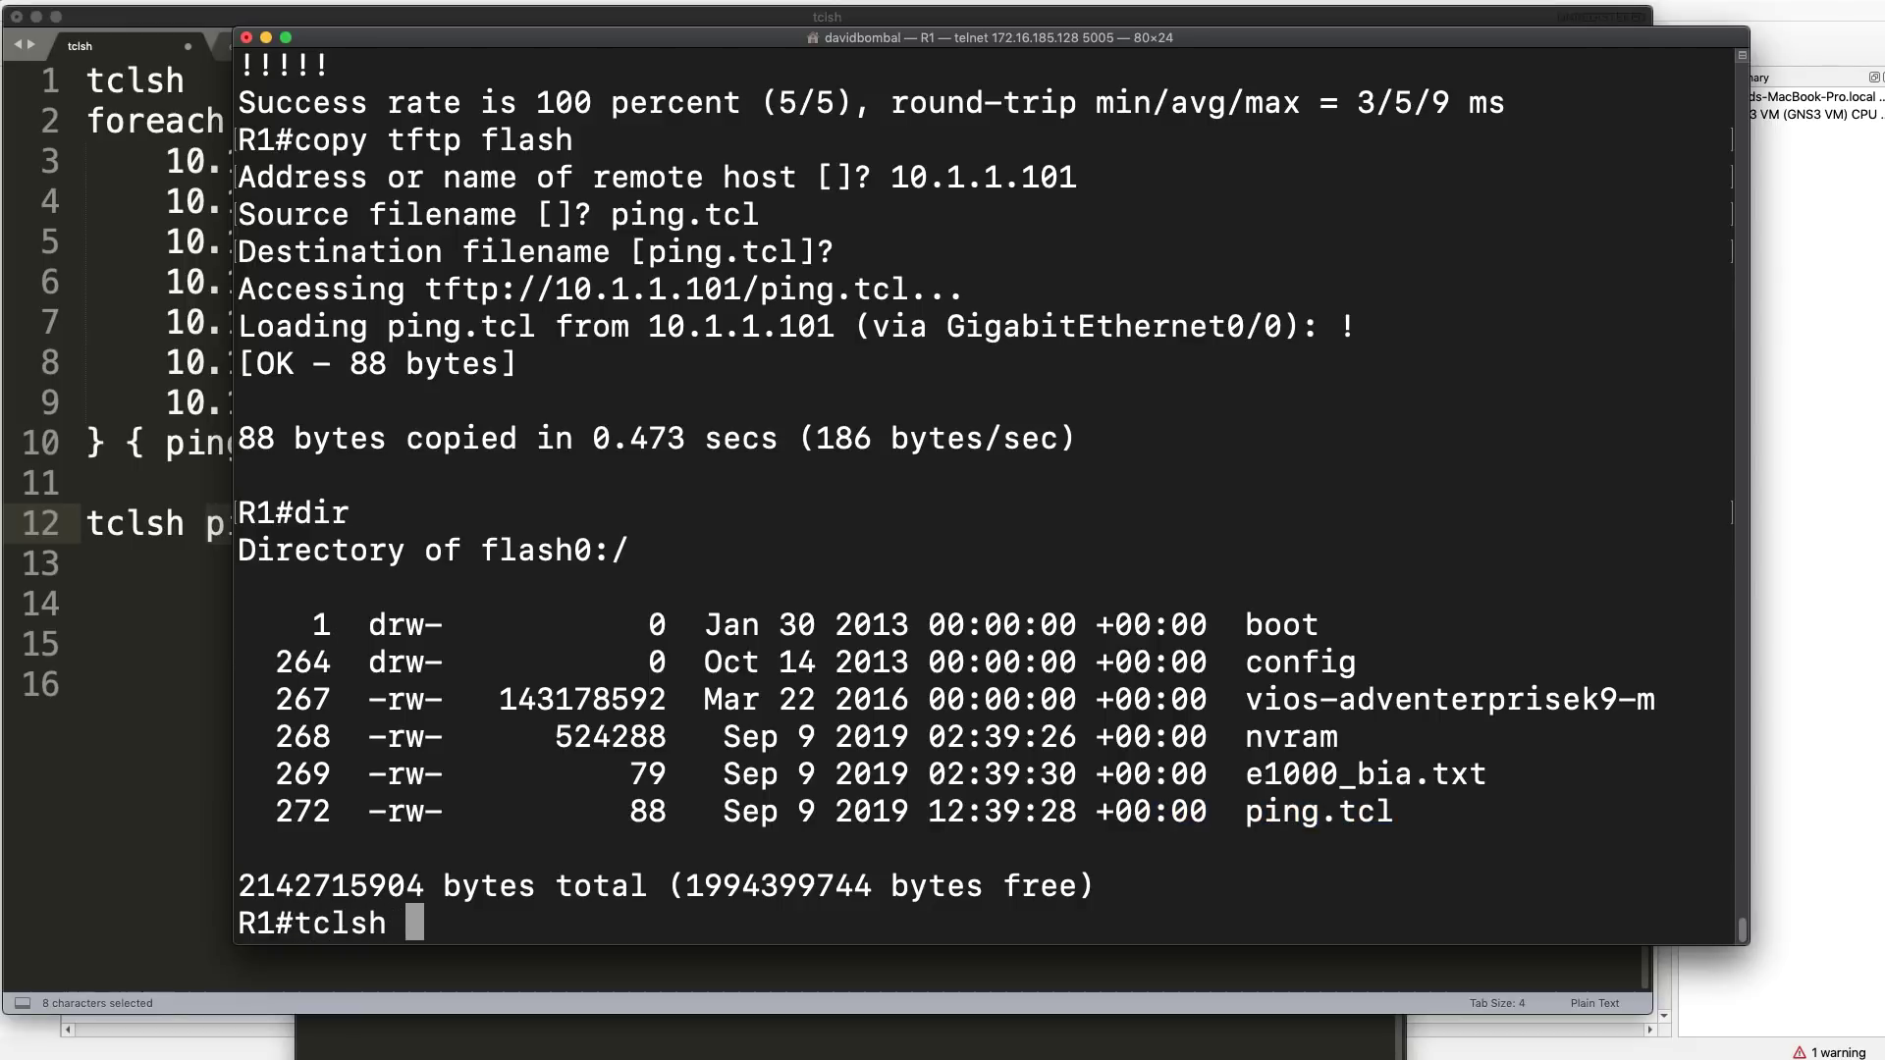
pyautogui.write('pin')
pyautogui.press('Tab')
pyautogui.press('BackSpace')
pyautogui.press('BackSpace')
pyautogui.press('BackSpace')
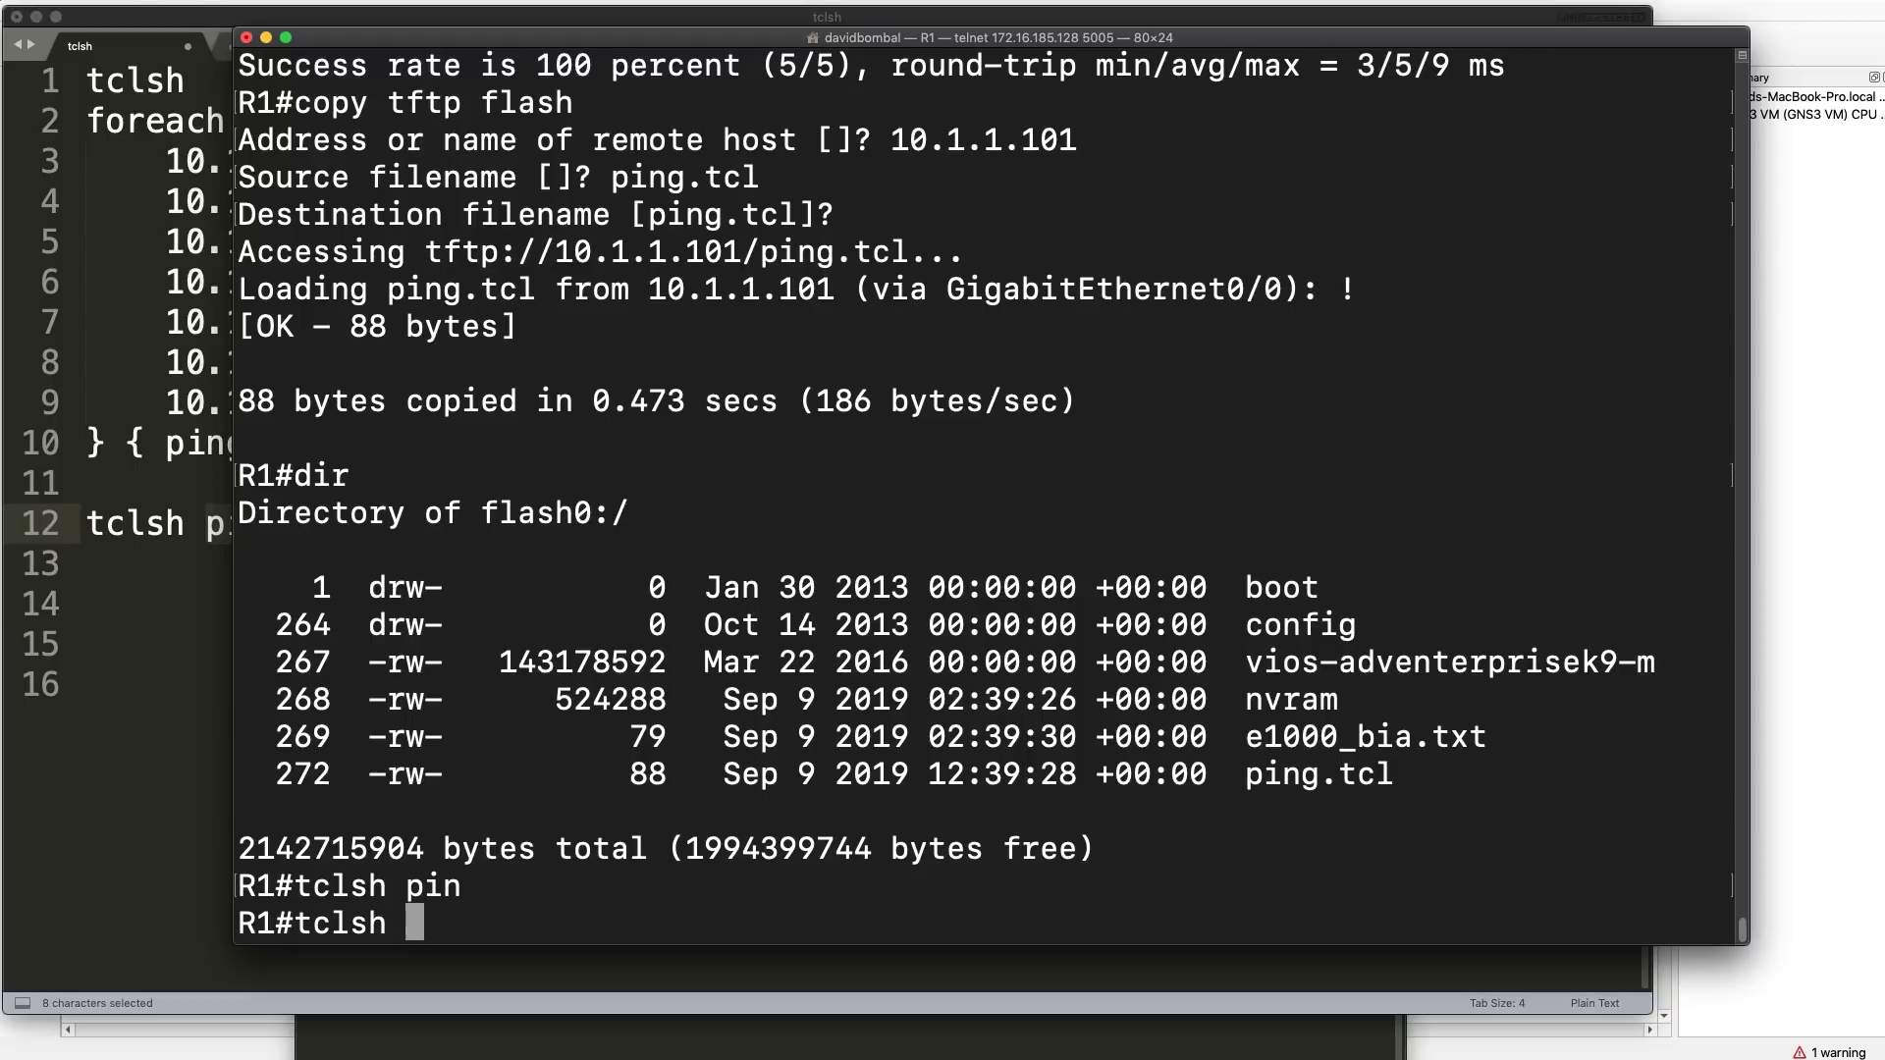
pyautogui.write('flash:?')
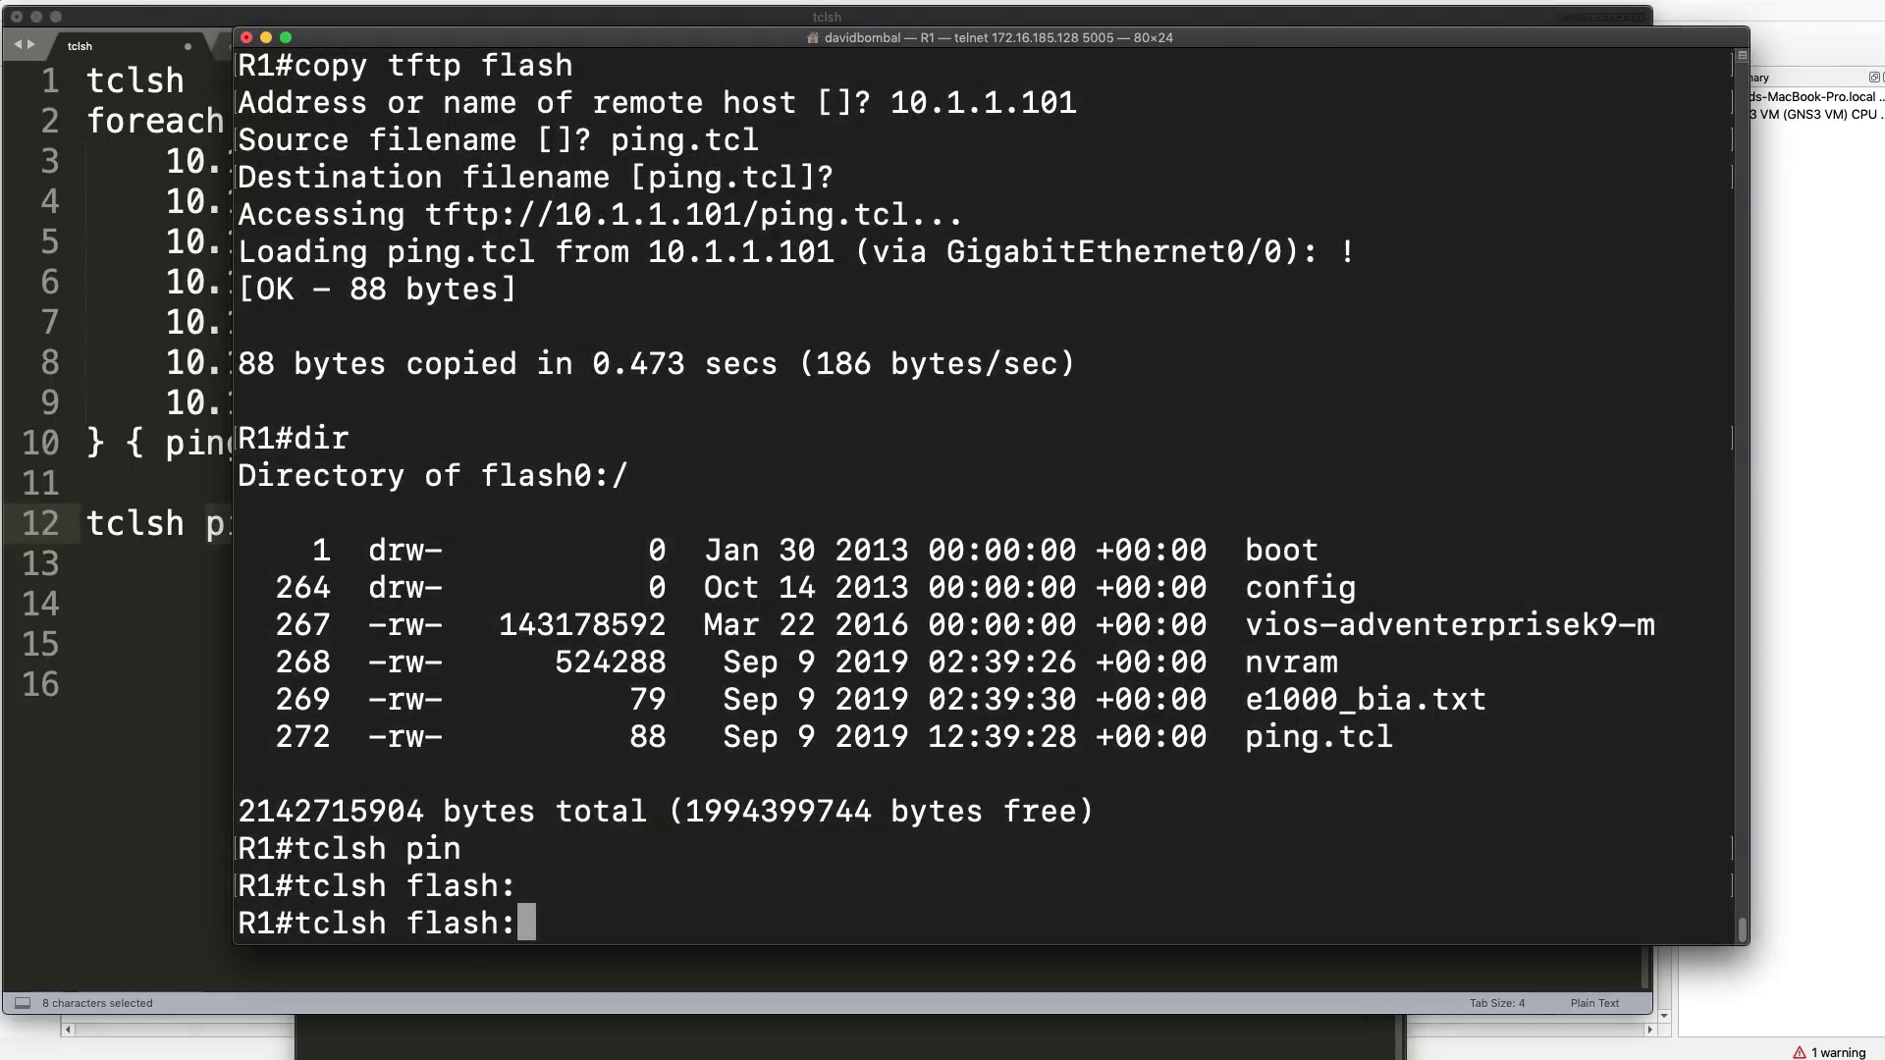
pyautogui.press('BackSpace')
pyautogui.press('BackSpace')
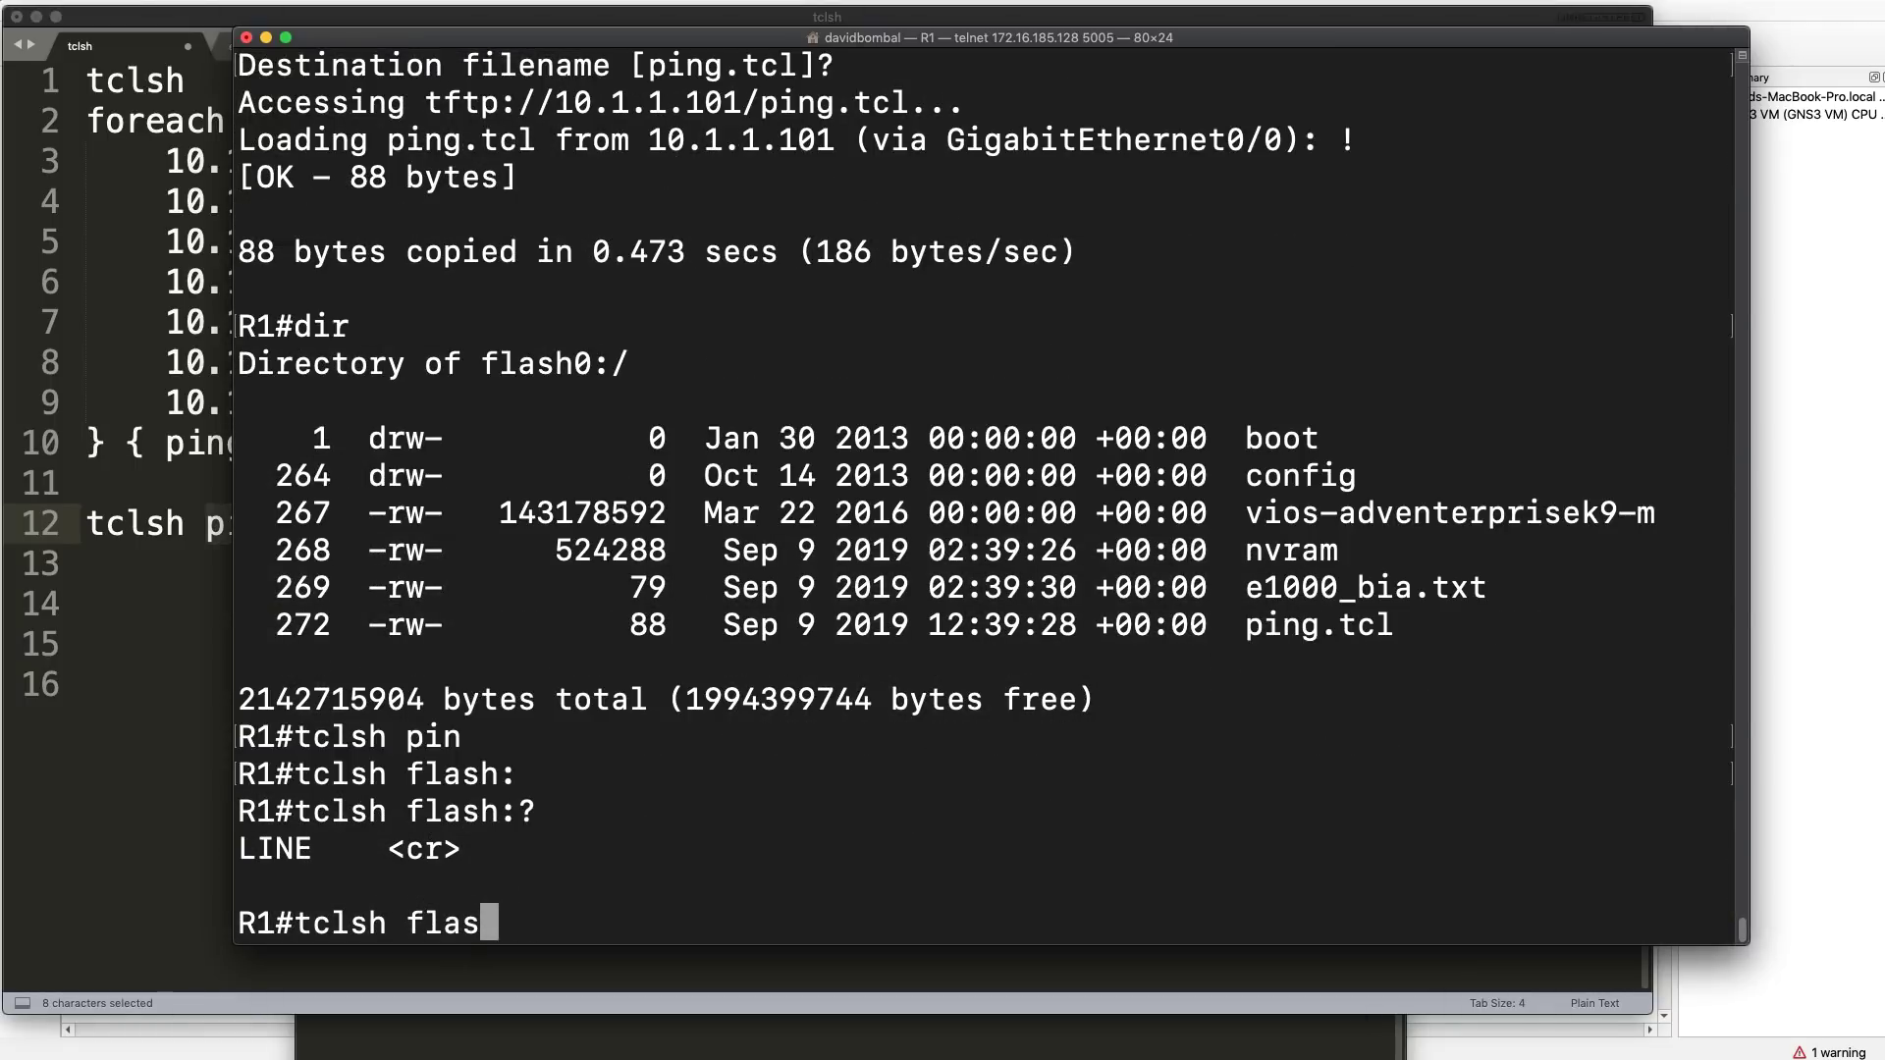
pyautogui.write('h?:/pi')
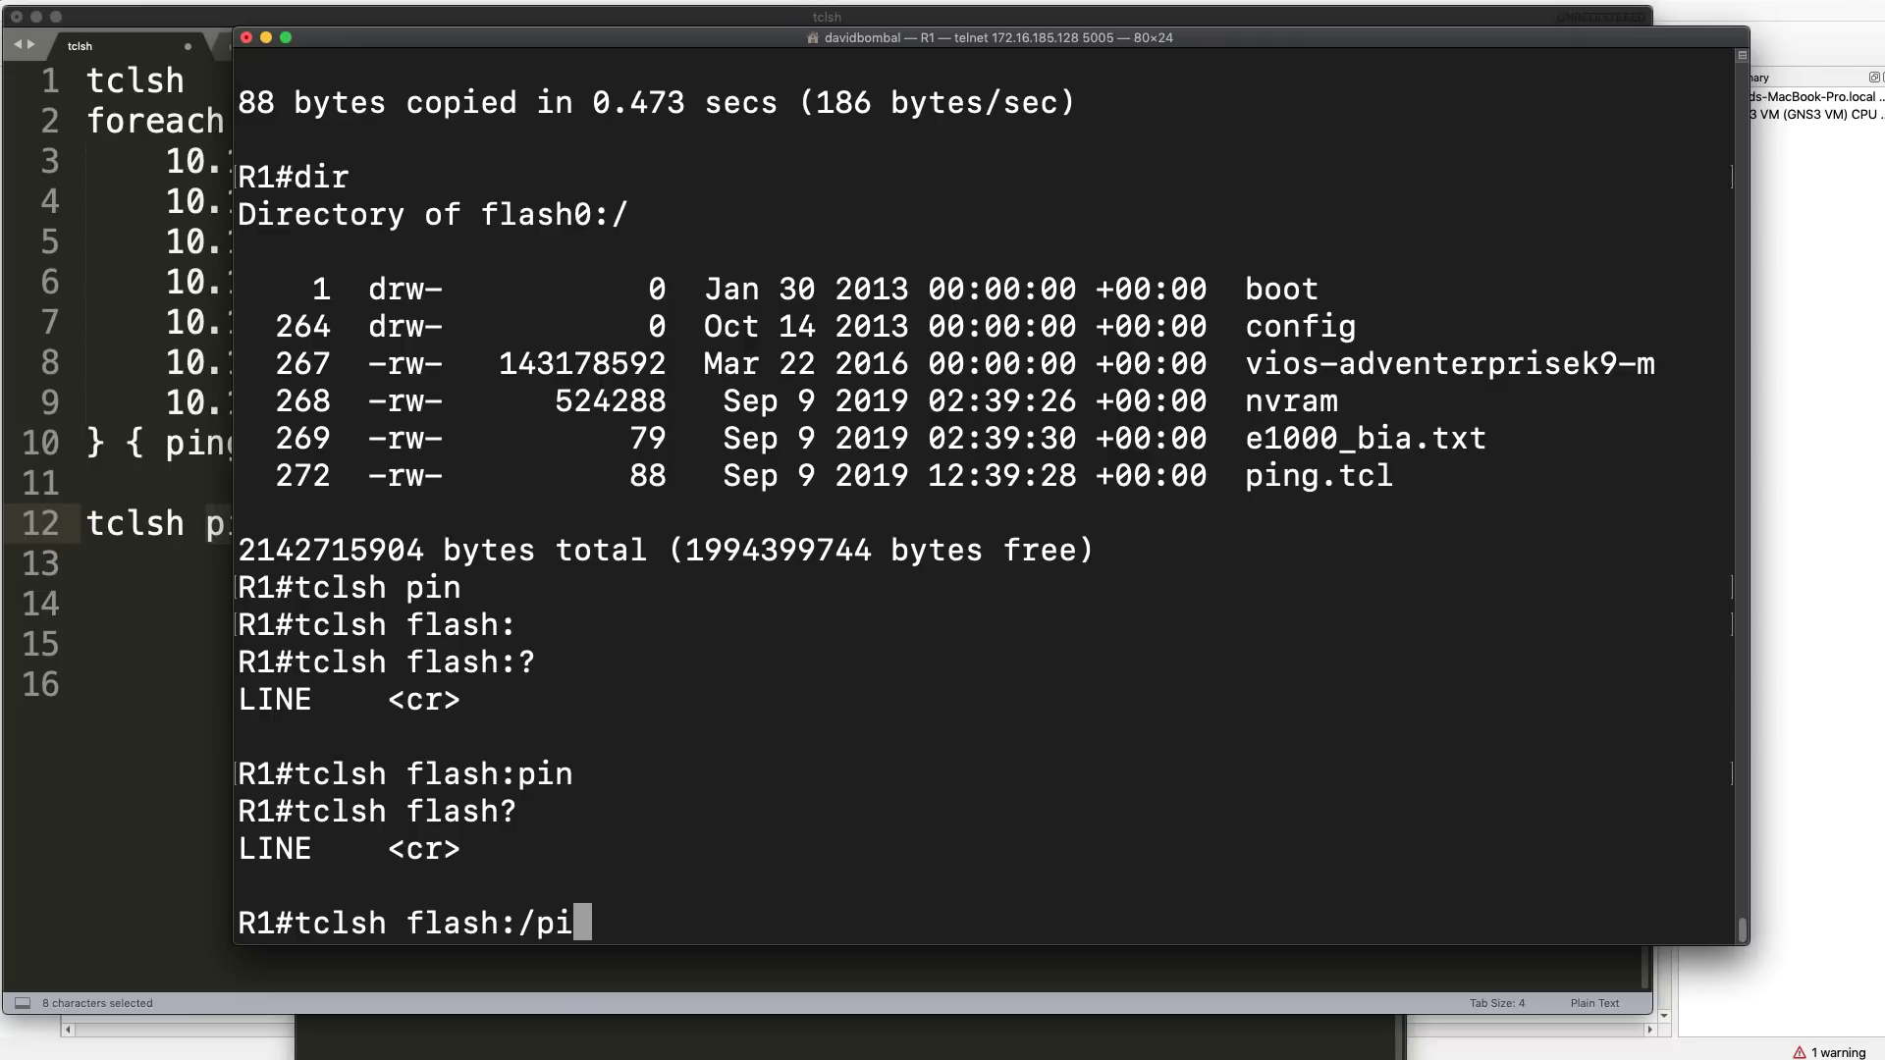
pyautogui.write('ng.tcl')
pyautogui.press('Return')
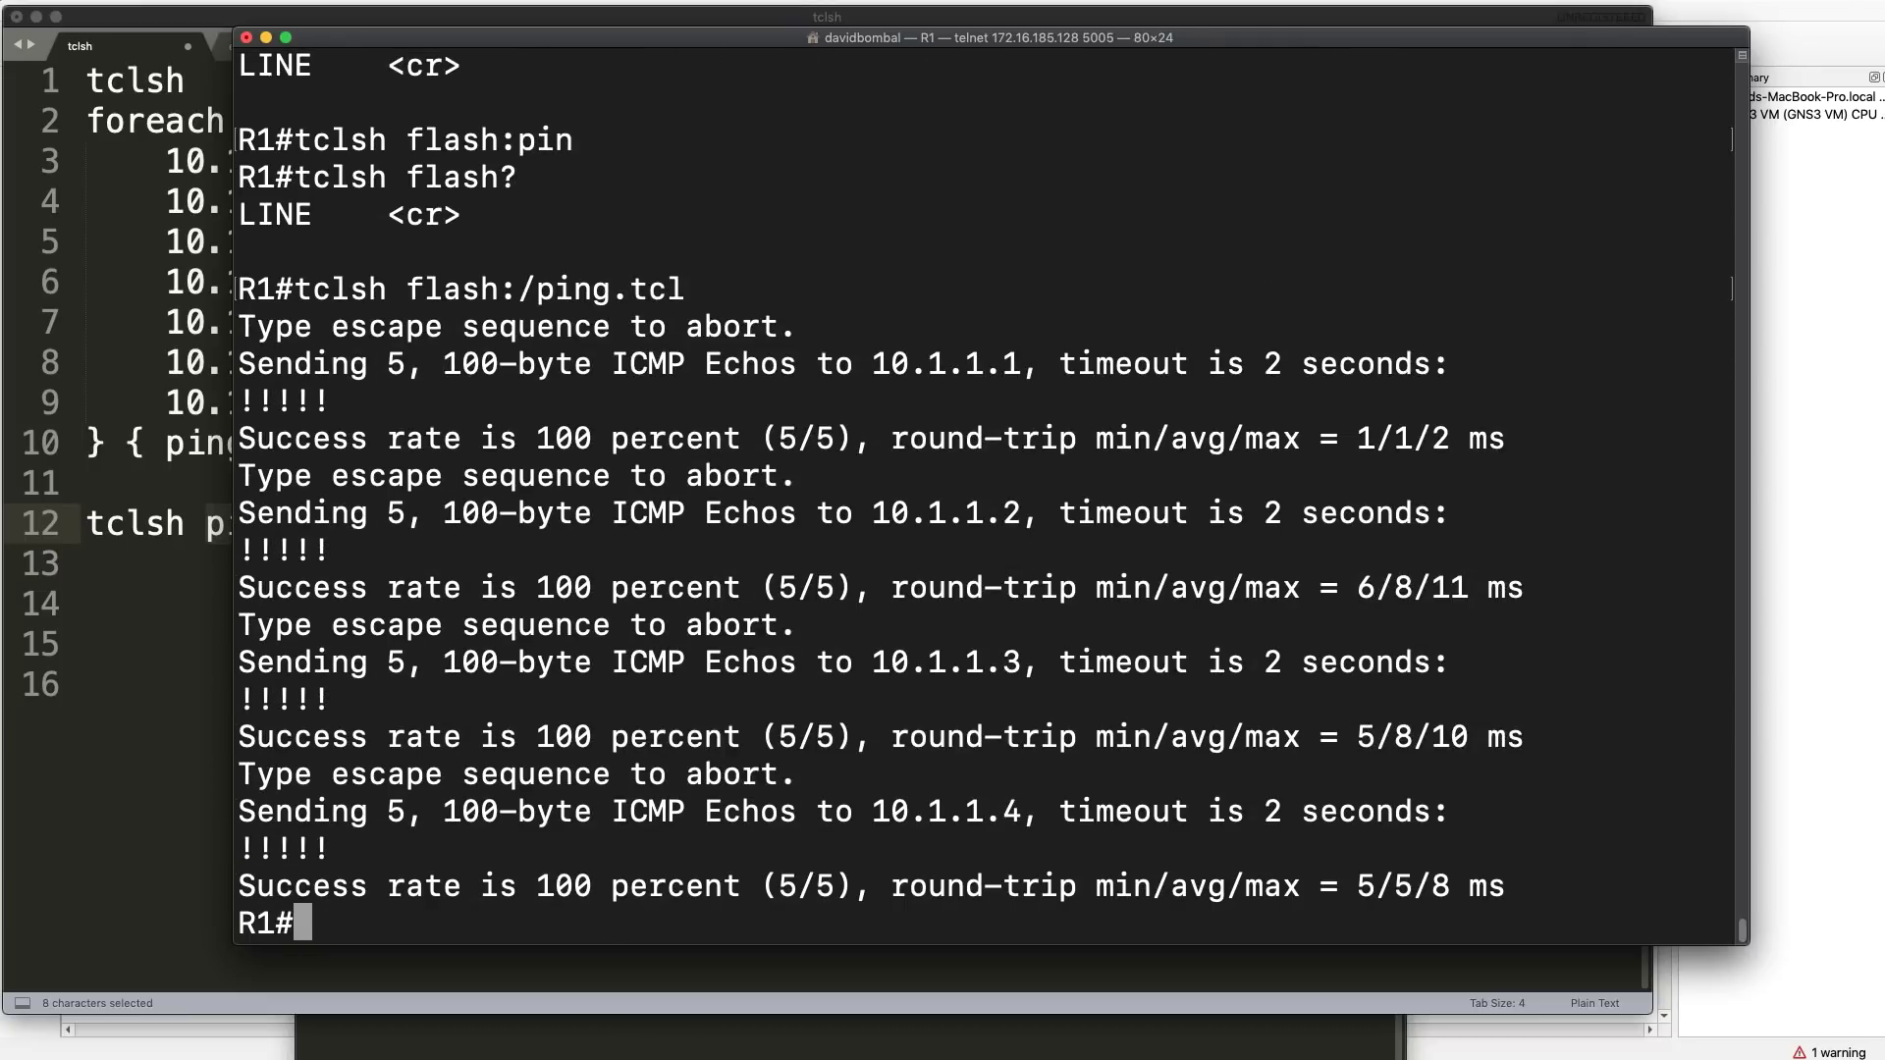
# - Run tclsh ping.tcl twice more, pinging 10.1.1.1–10.1.1.4 successfully each time
pyautogui.write('tclsh ping.')
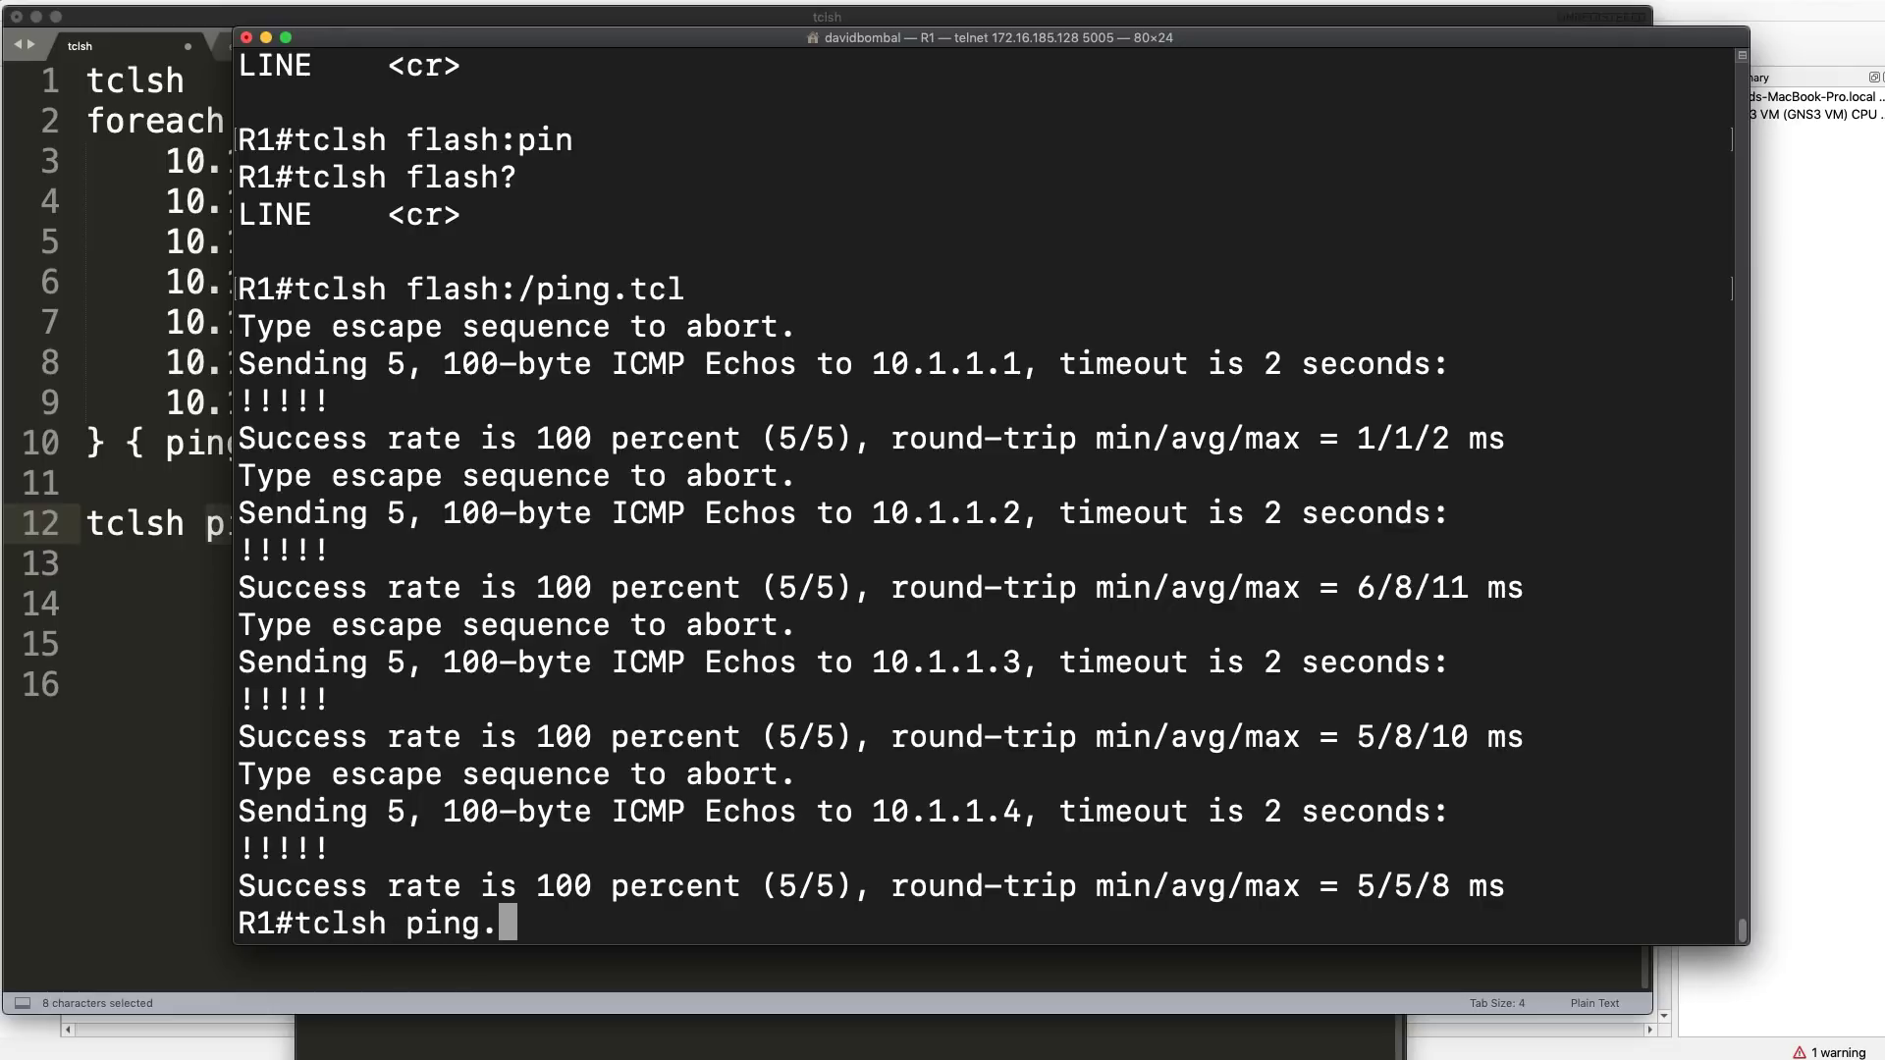
pyautogui.write('tcl')
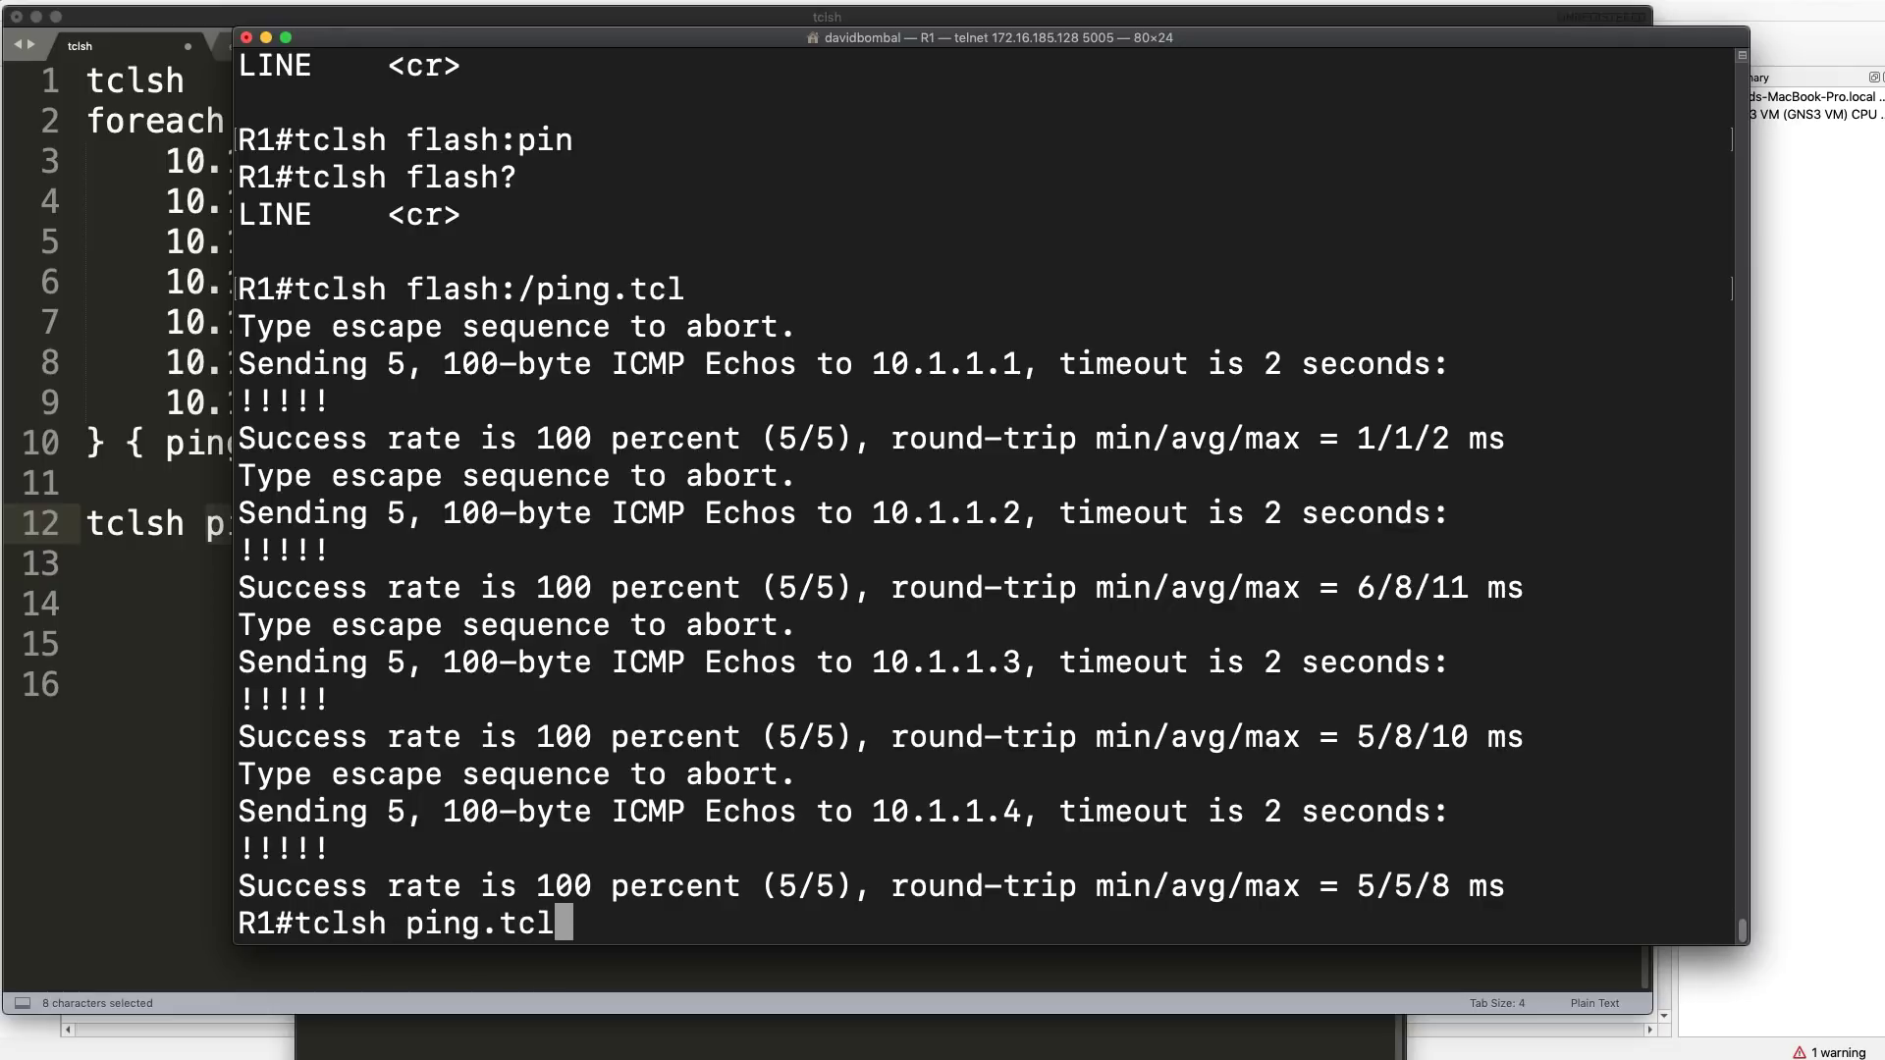
pyautogui.press('Return')
pyautogui.press('Up')
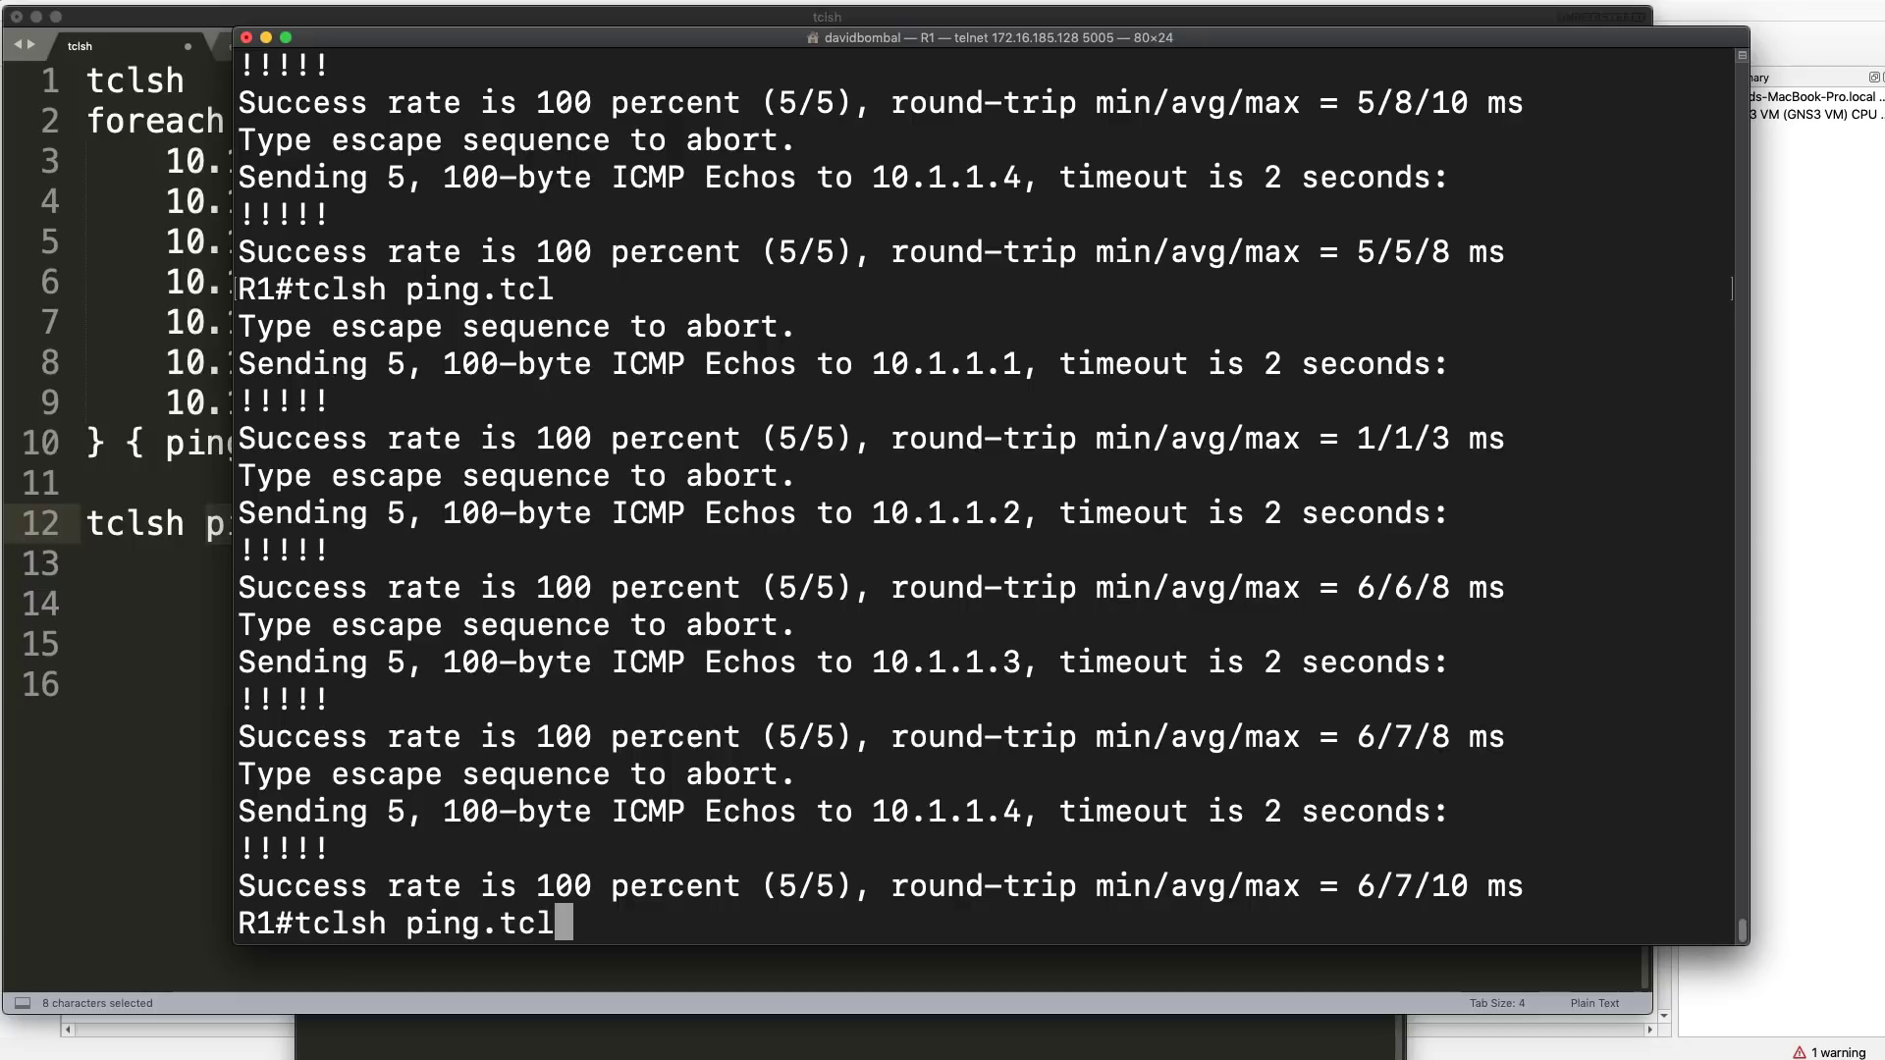
pyautogui.press('Return')
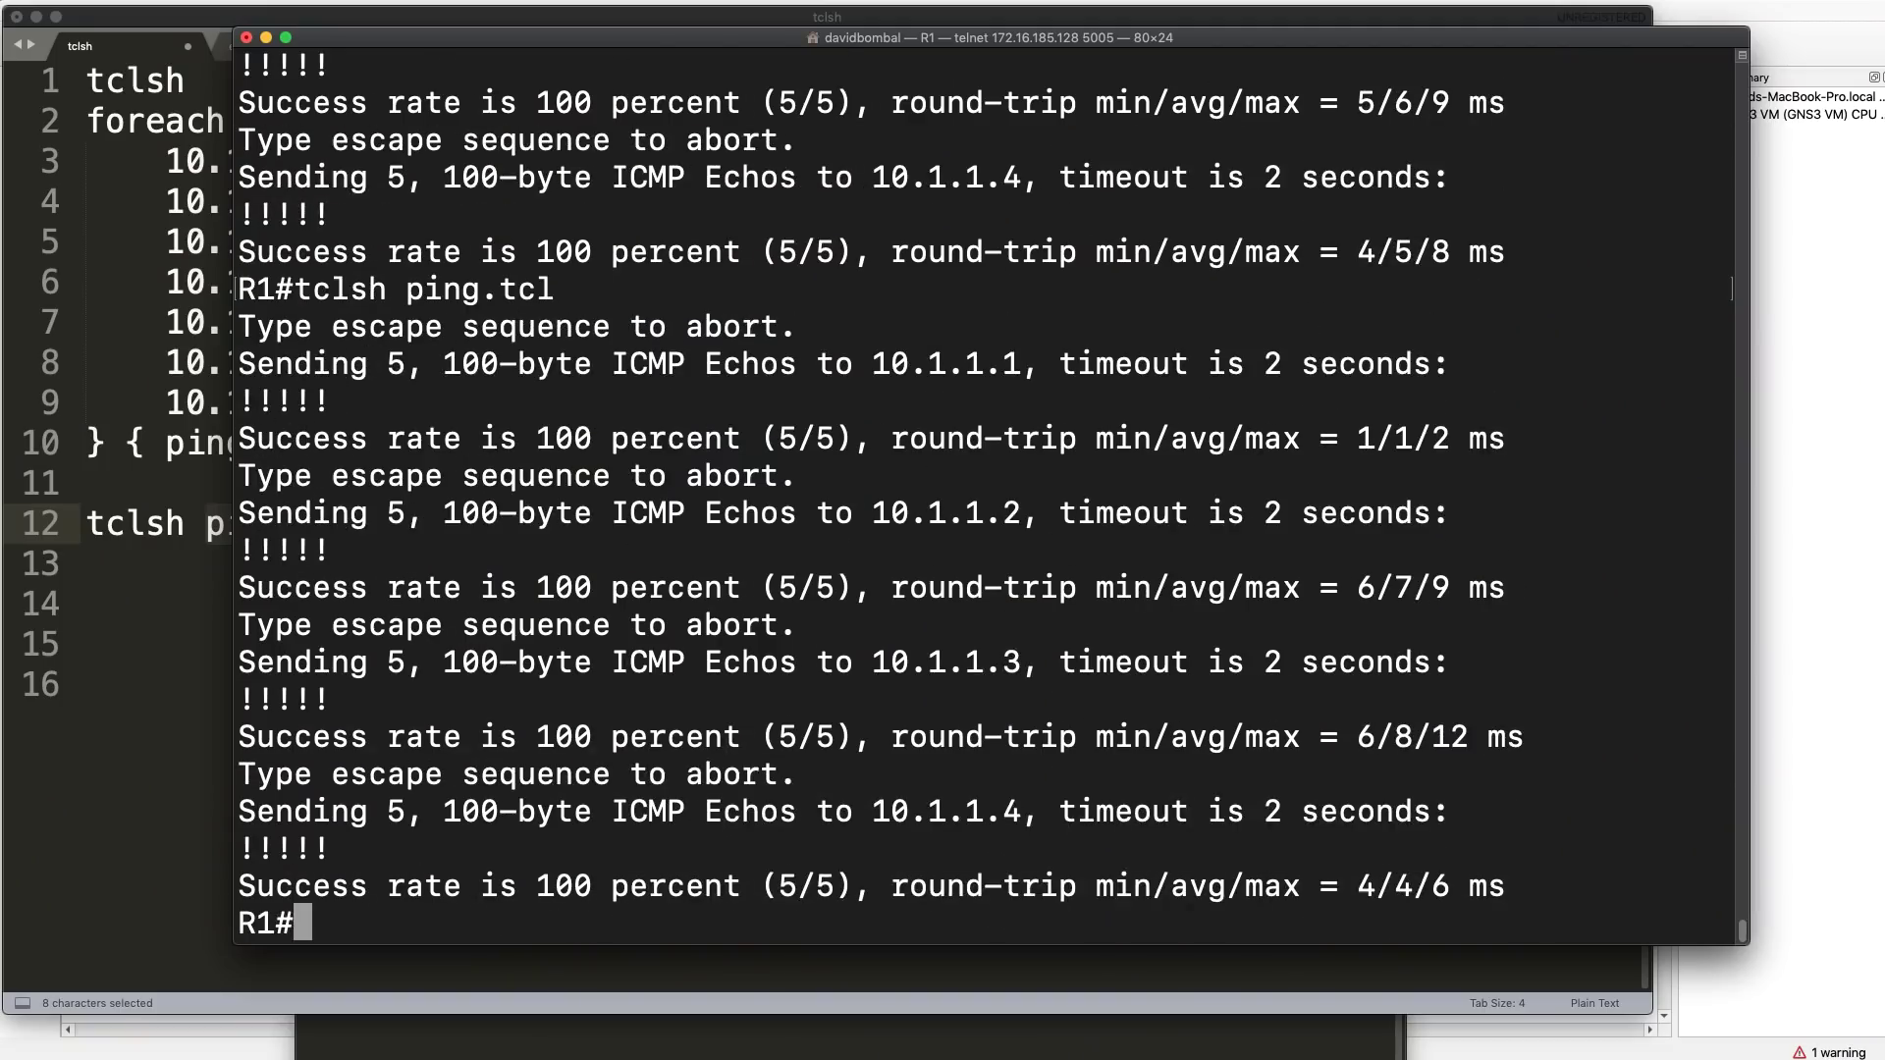
# - Show ping.tcl with more twice and highlight its foreach loop over 10.1.1.1–10.1.1.4
pyautogui.write('more ')
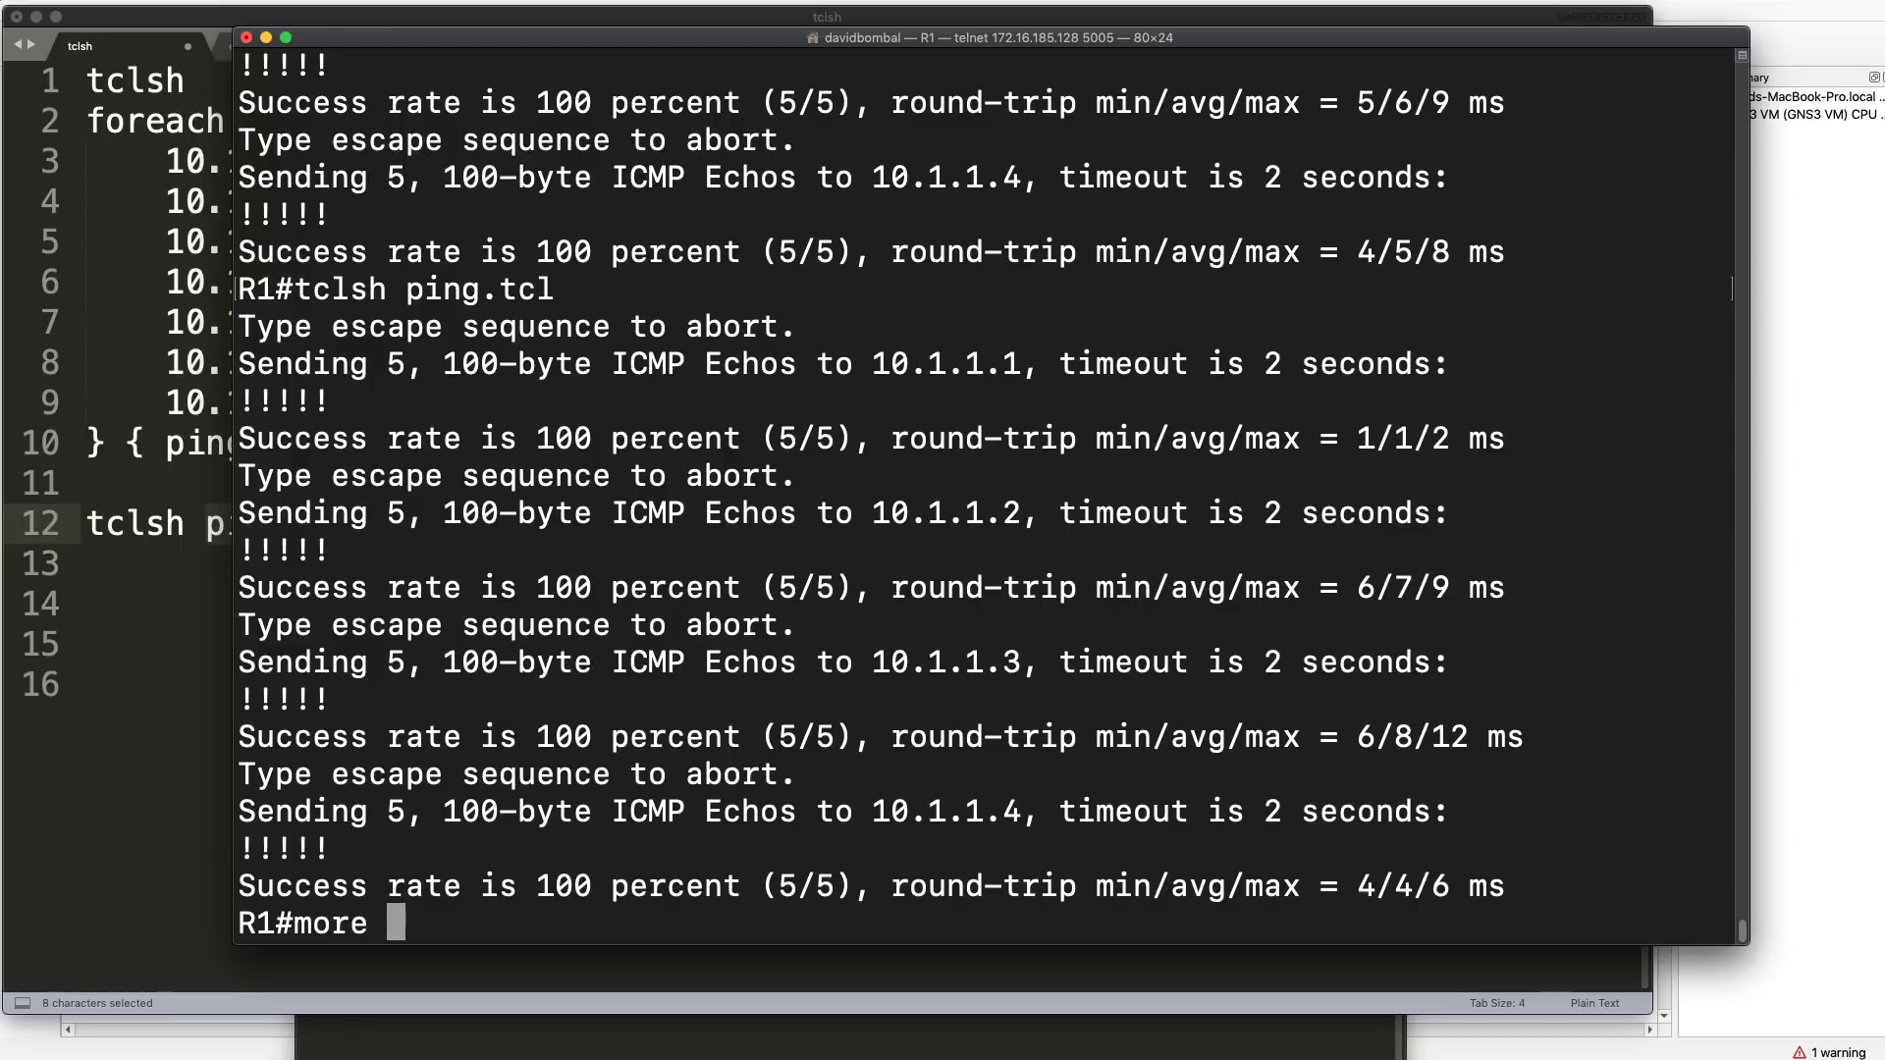
pyautogui.write('ping.tcl')
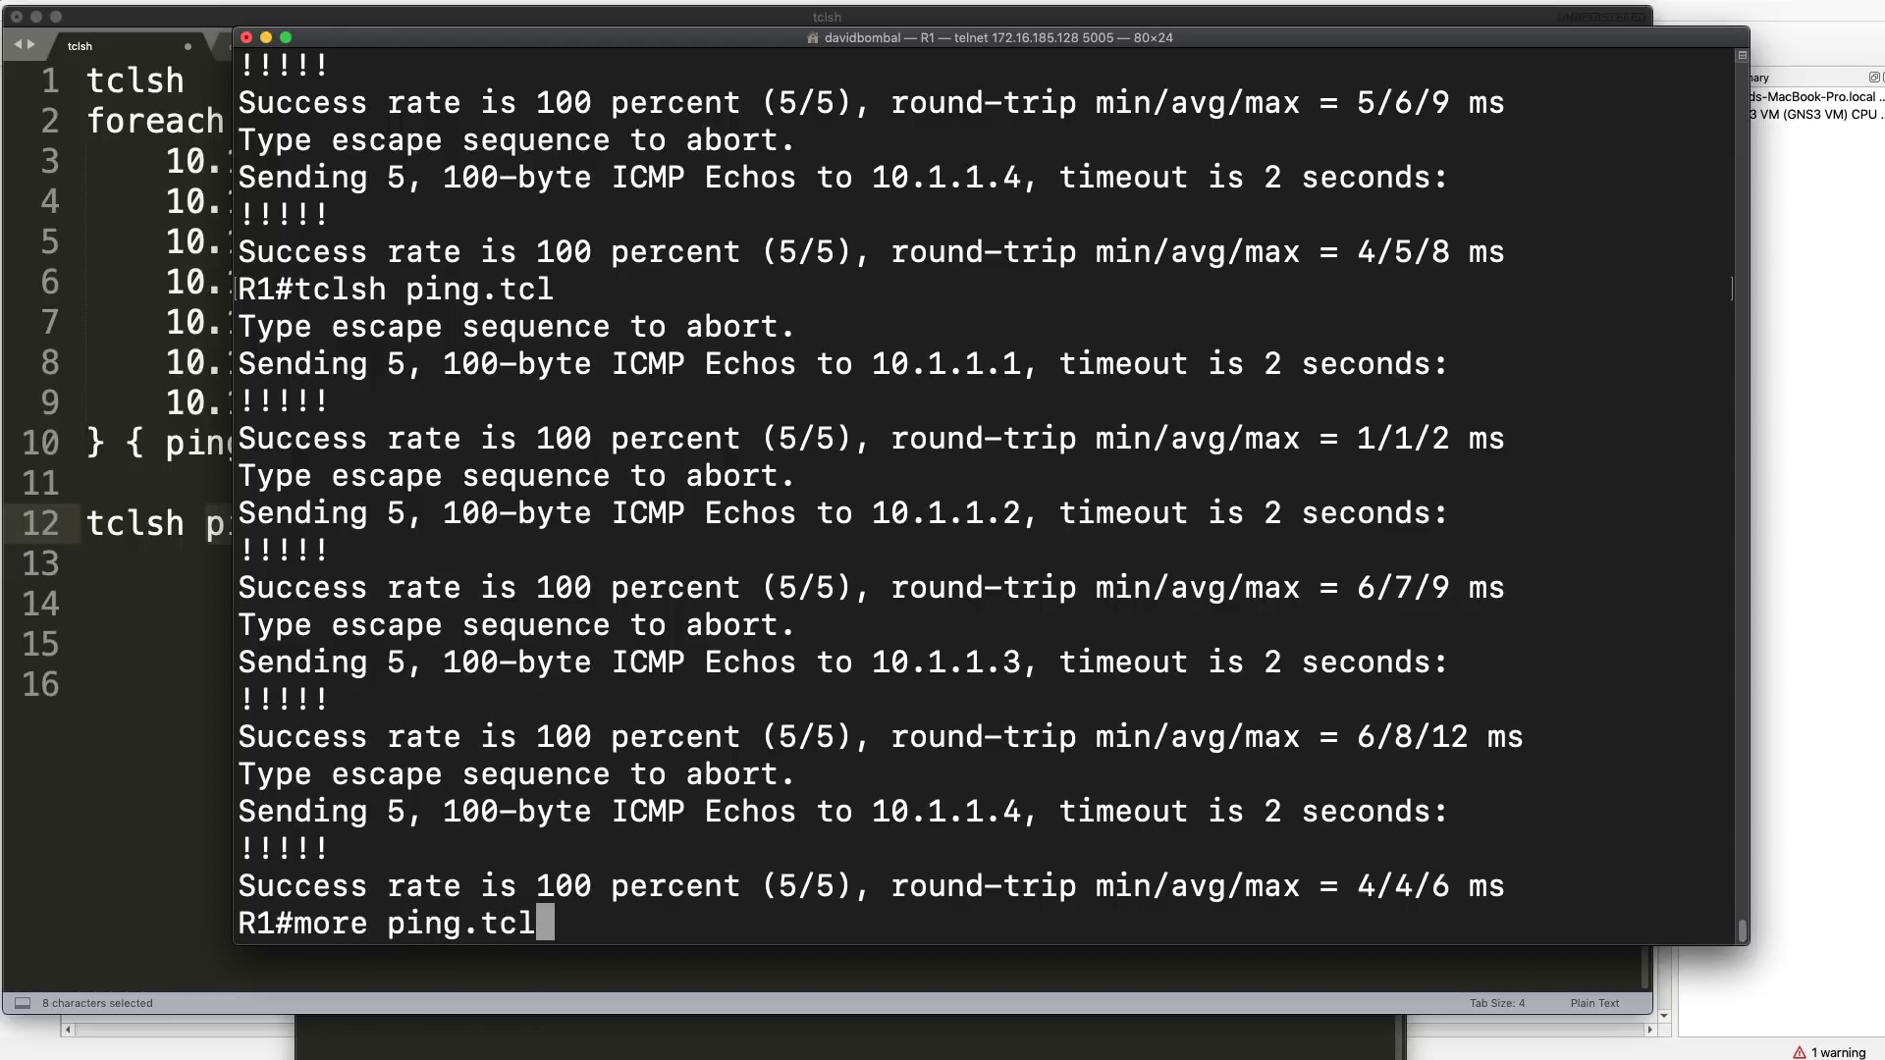
pyautogui.press('Return')
pyautogui.press('Up')
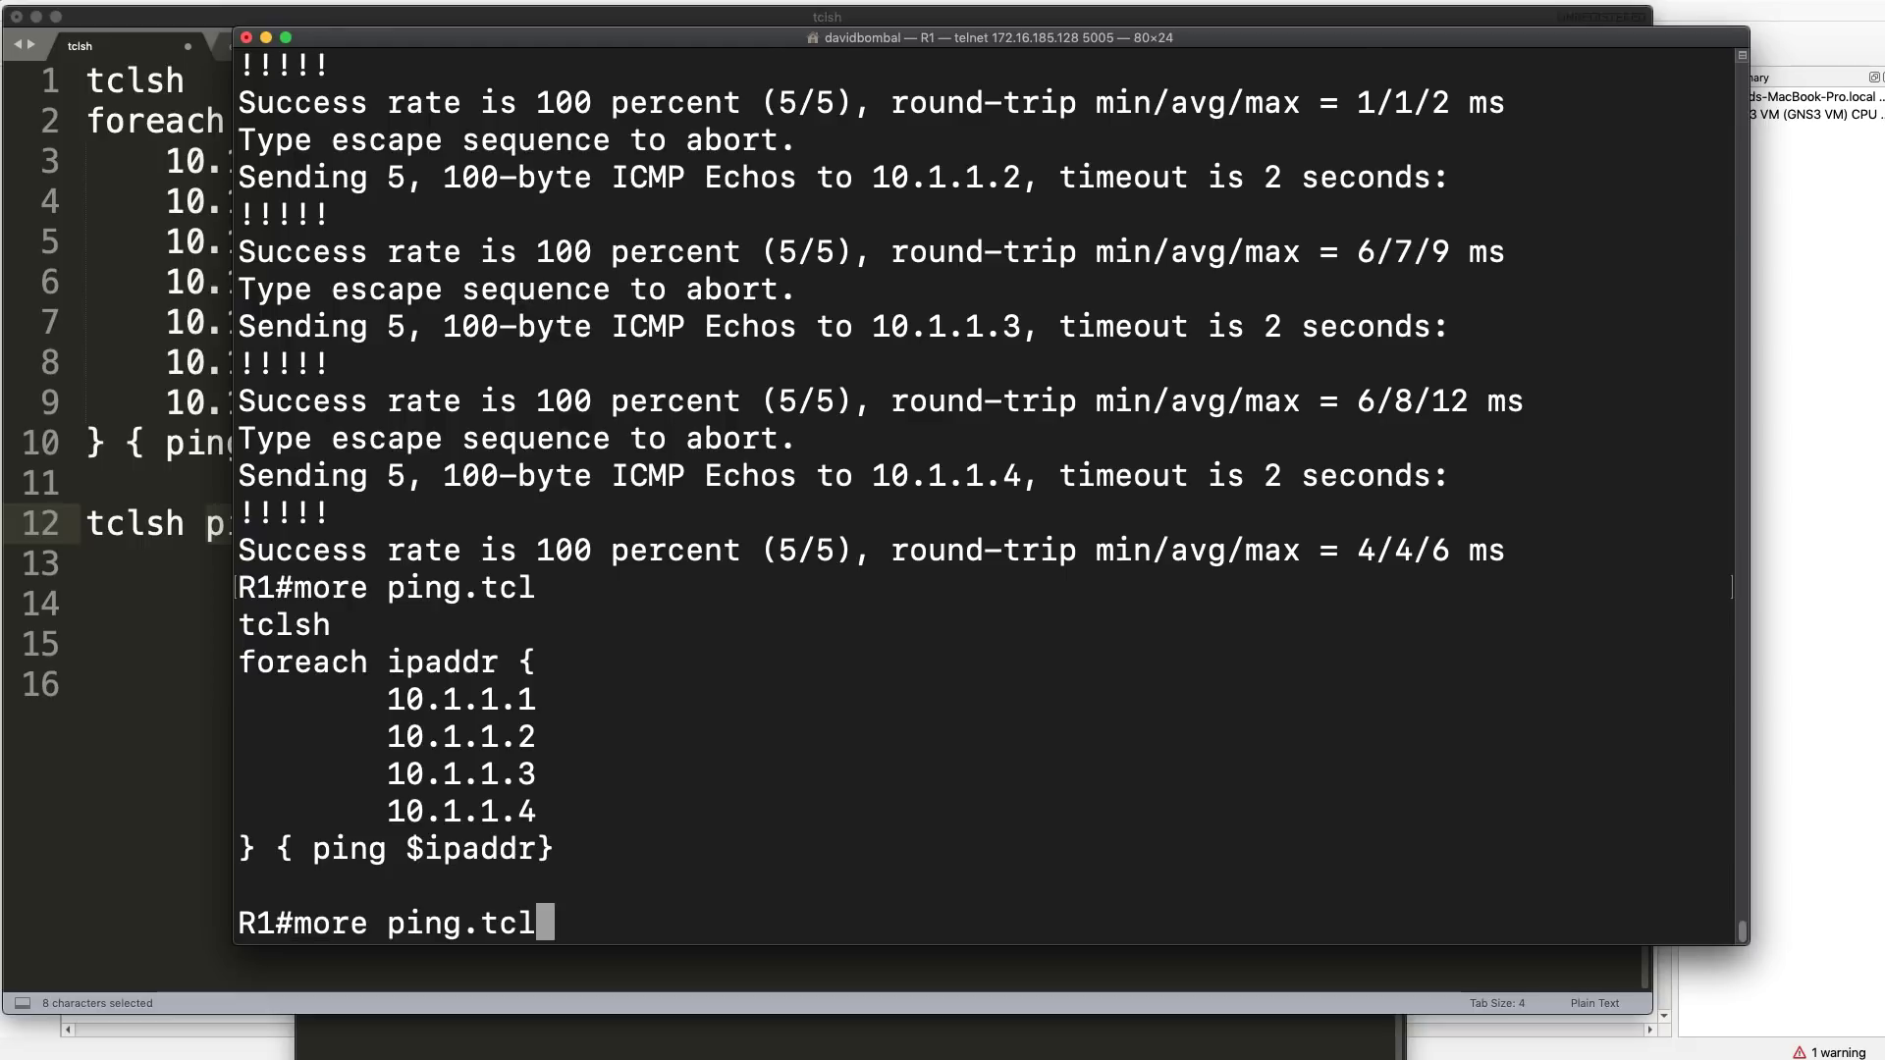
pyautogui.press('Return')
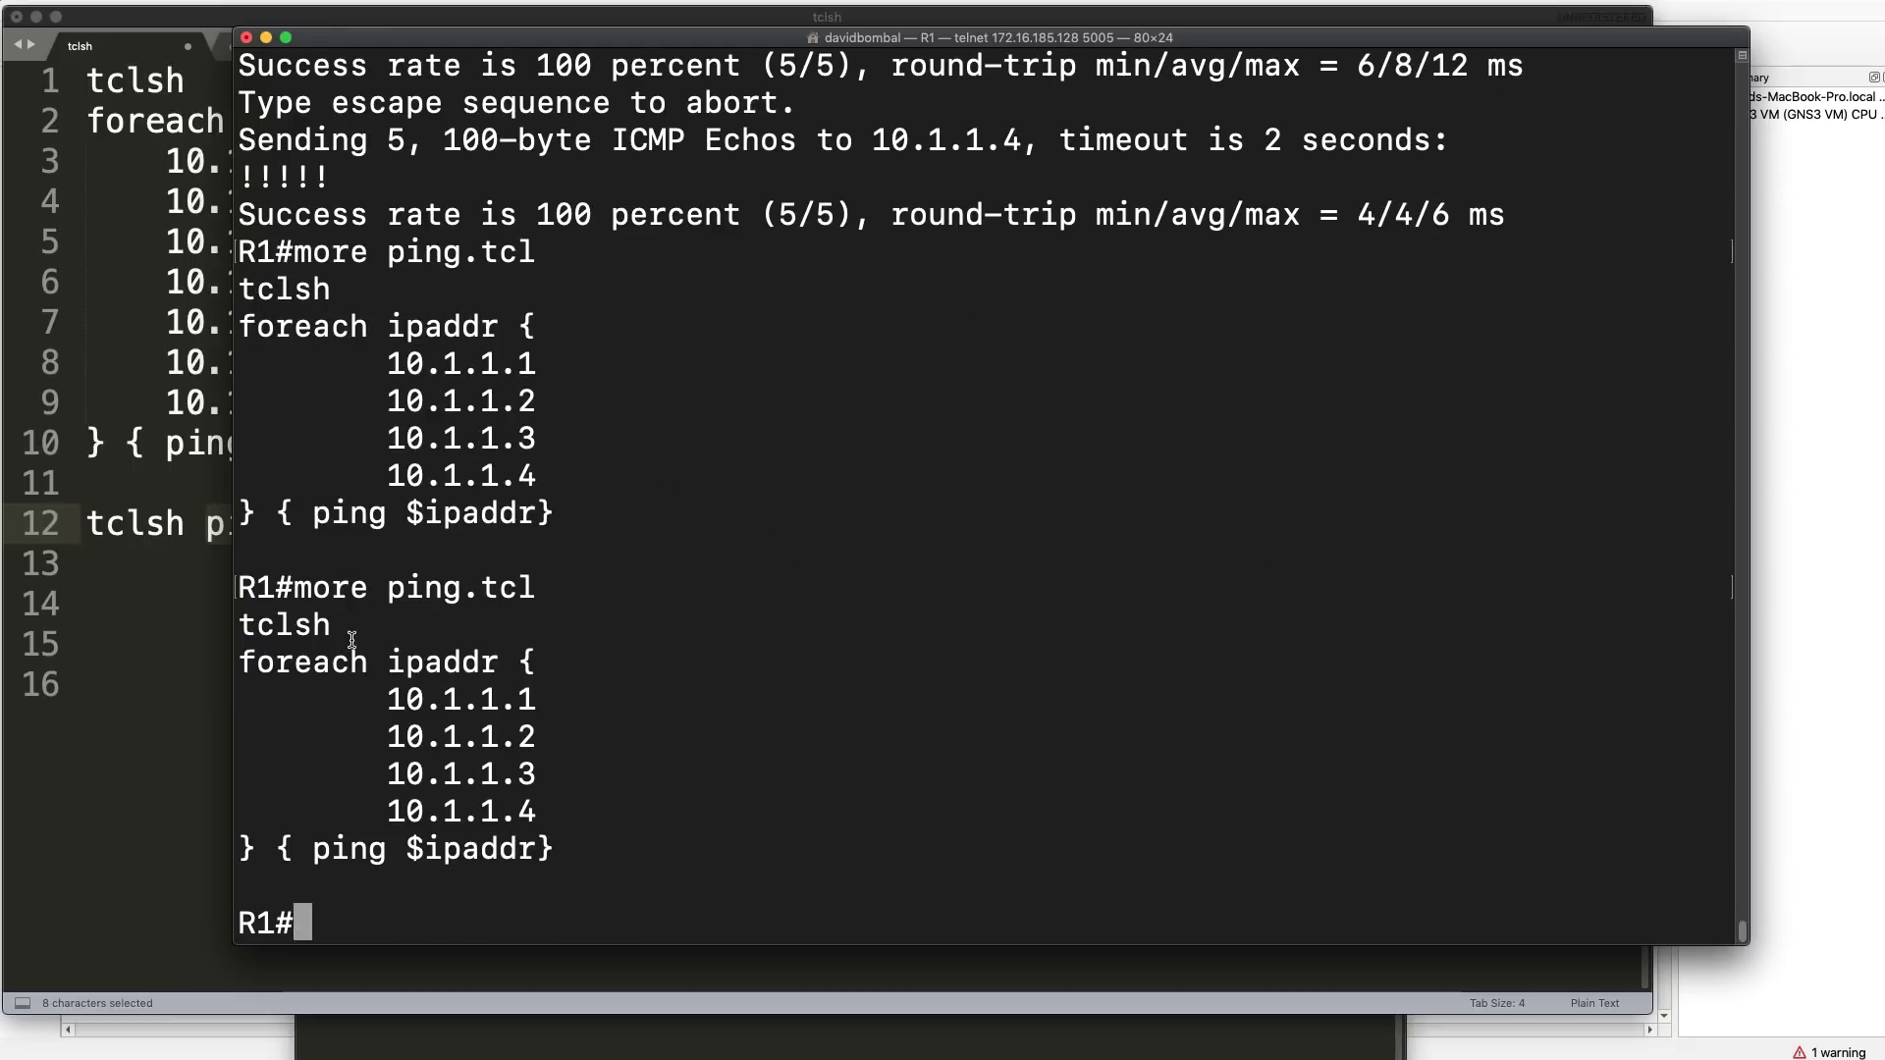
pyautogui.moveTo(352, 639); pyautogui.dragTo(253, 849)
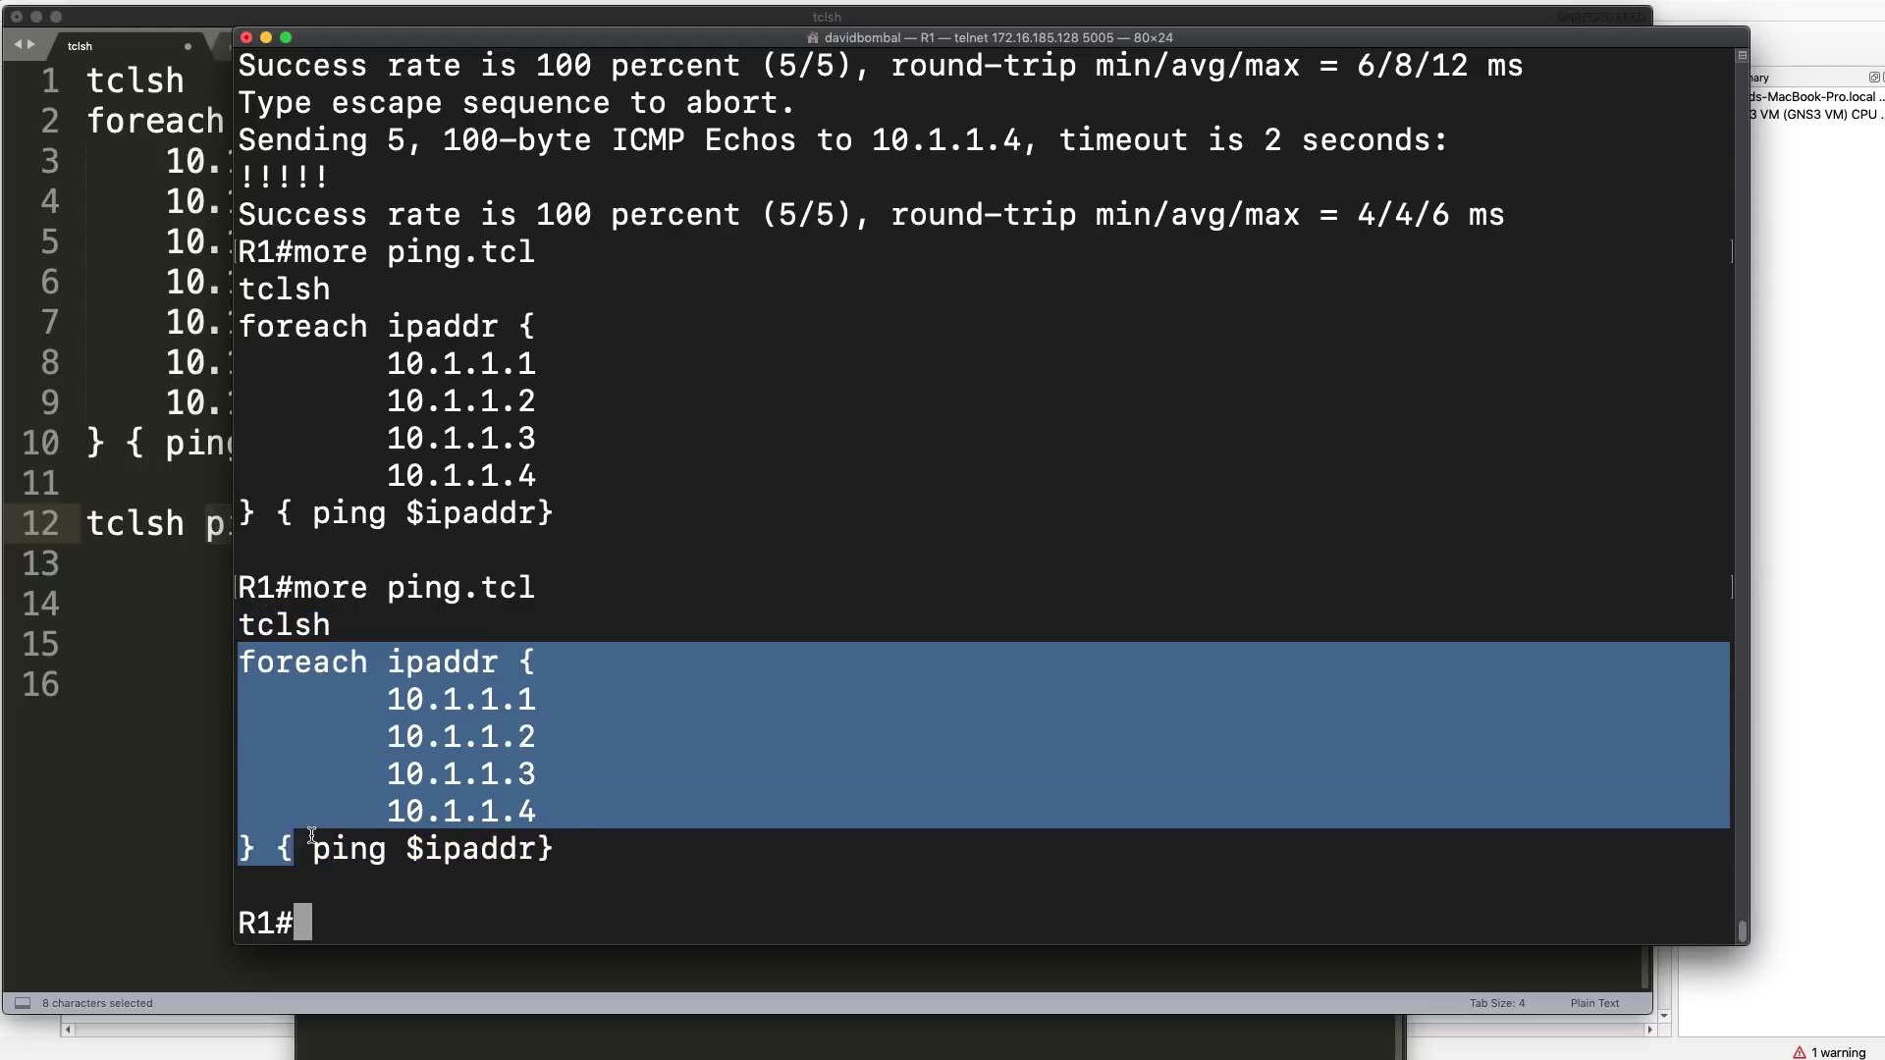
pyautogui.click(461, 704)
pyautogui.moveTo(520, 659); pyautogui.dragTo(685, 848)
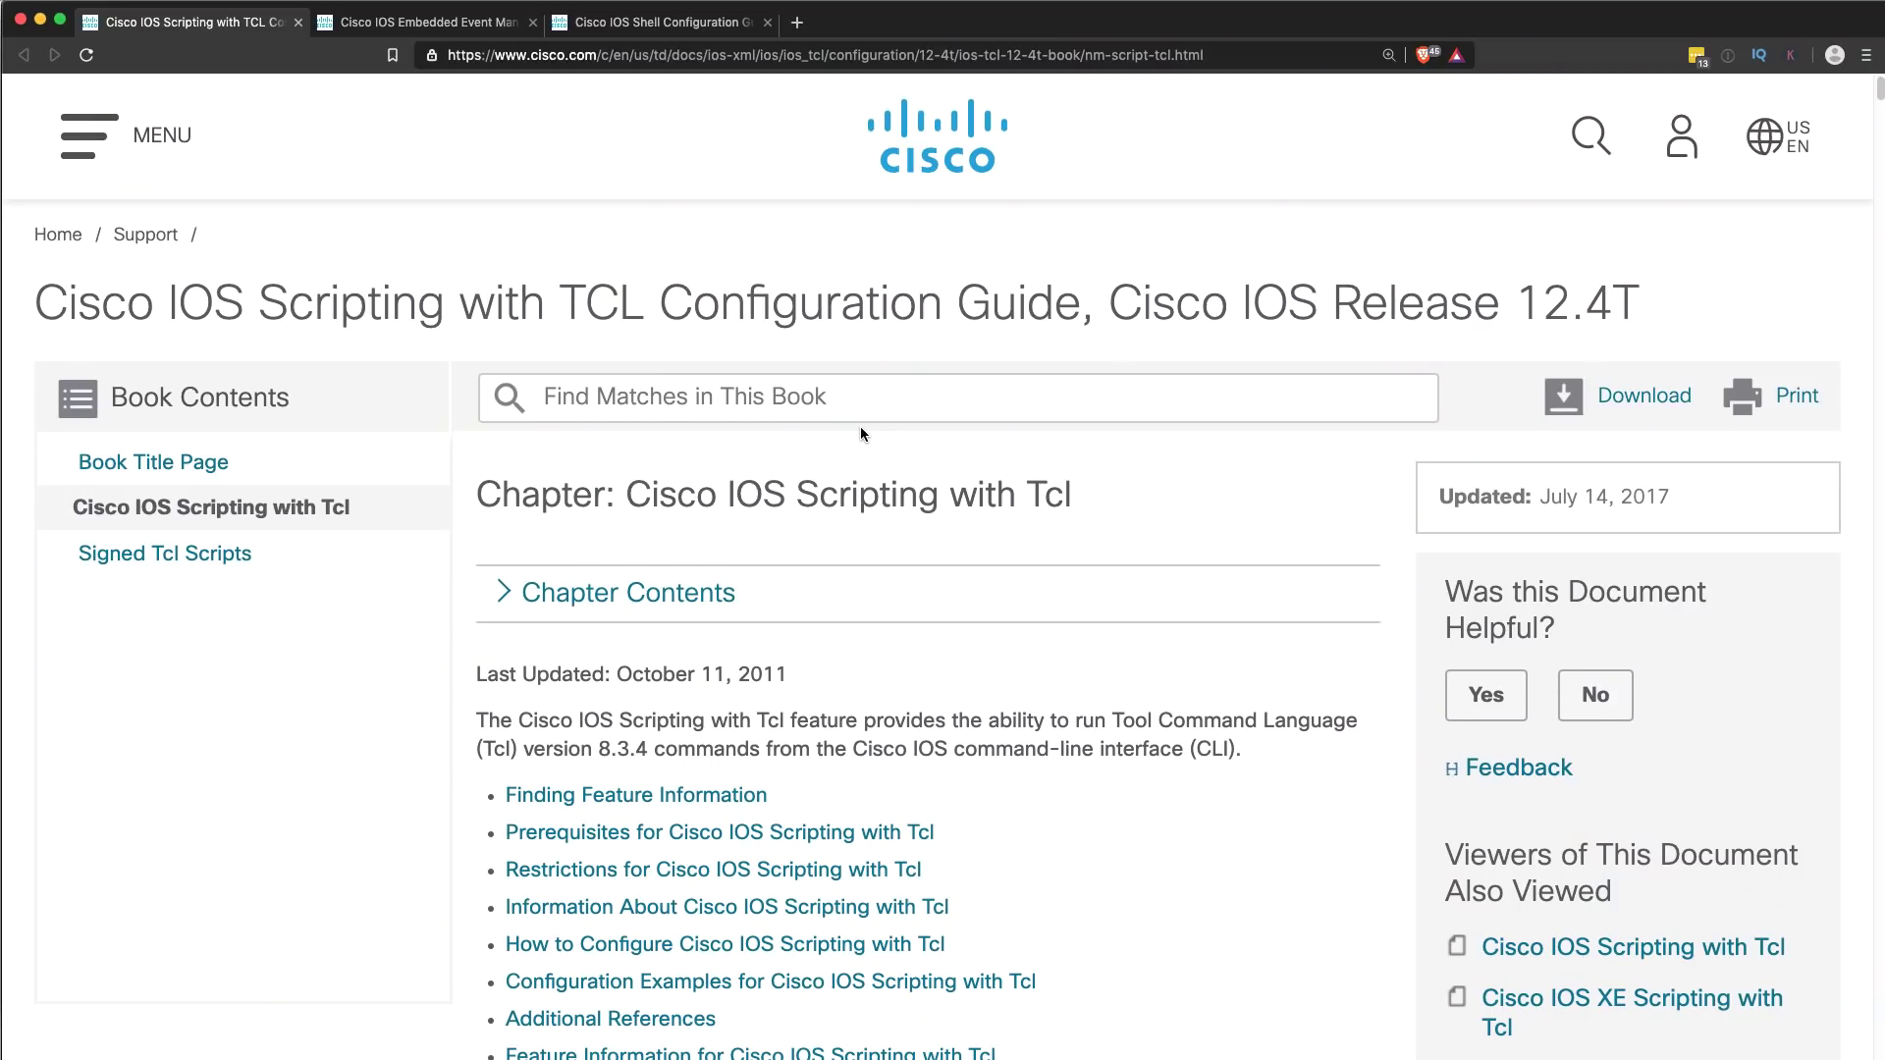
# - Scroll the Cisco IOS Tcl scripting guide down to its Detailed Steps, then return to GNS3
pyautogui.scroll(-10, 860, 434)
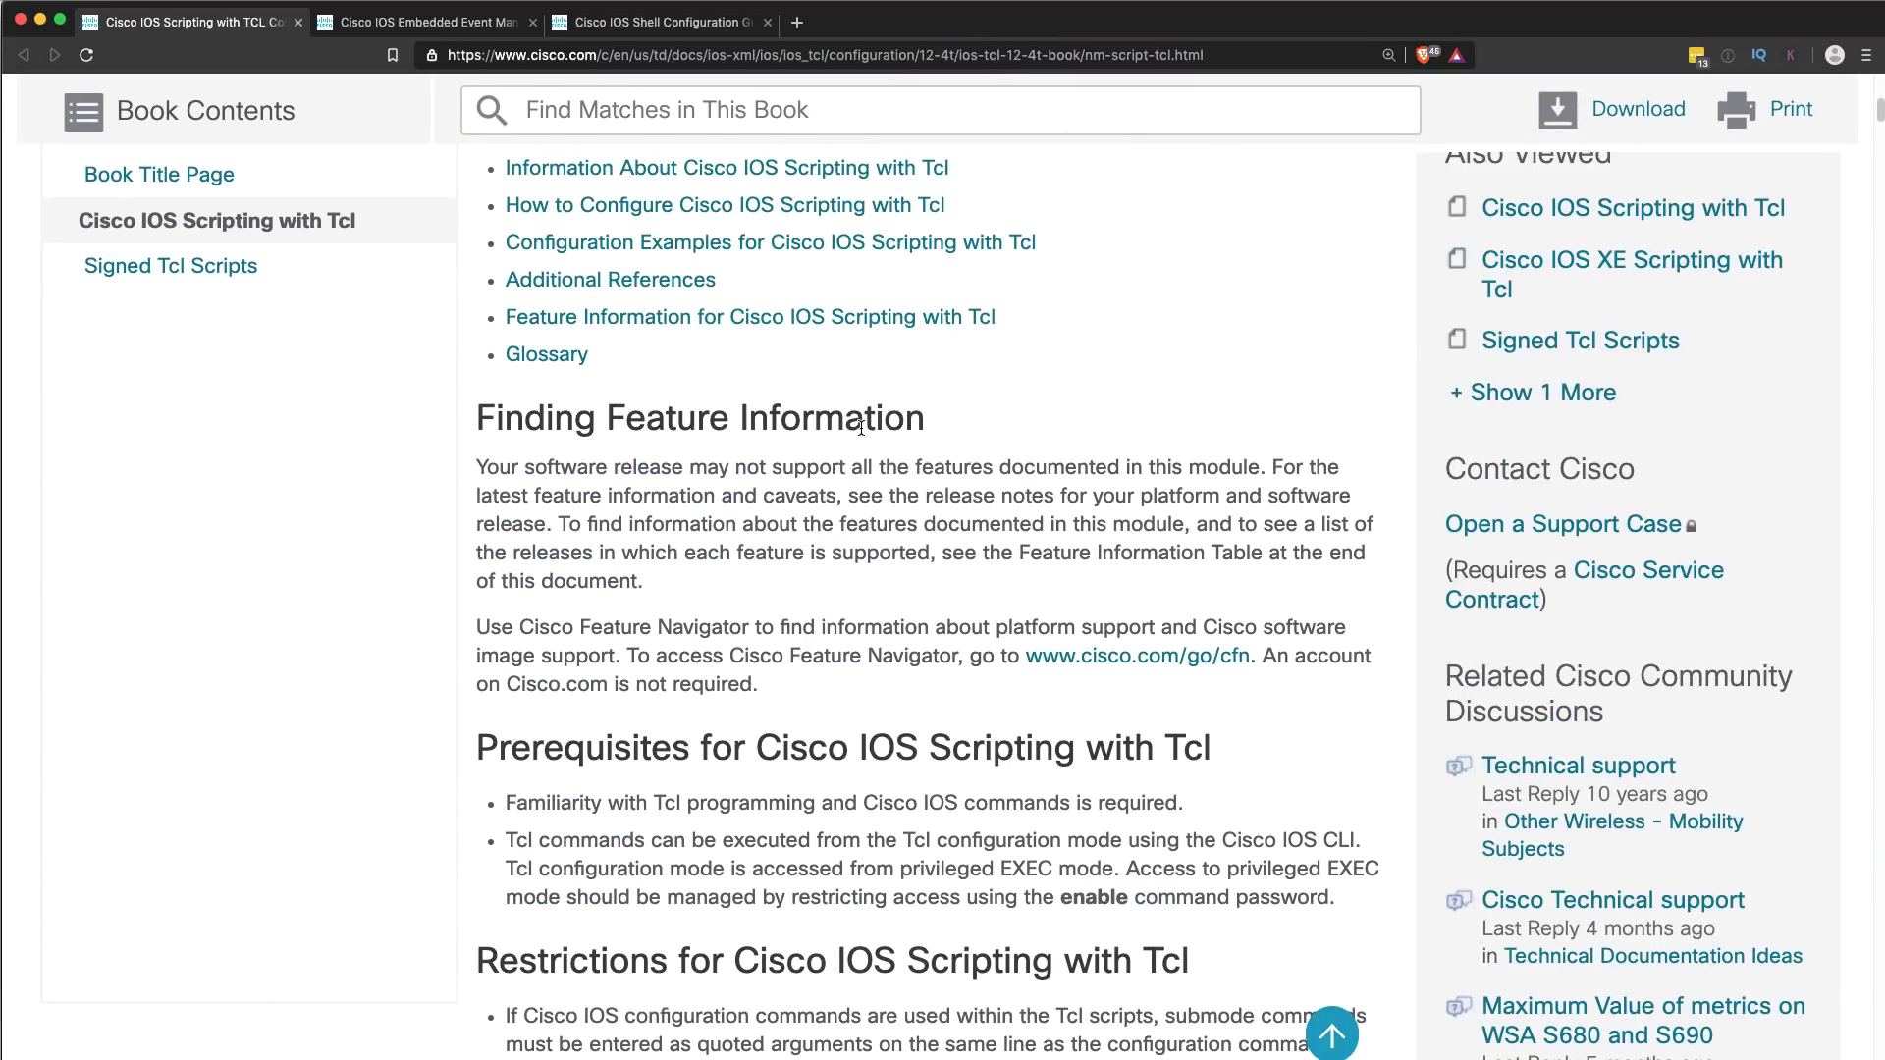
pyautogui.scroll(10, 854, 422)
pyautogui.scroll(-10, 854, 420)
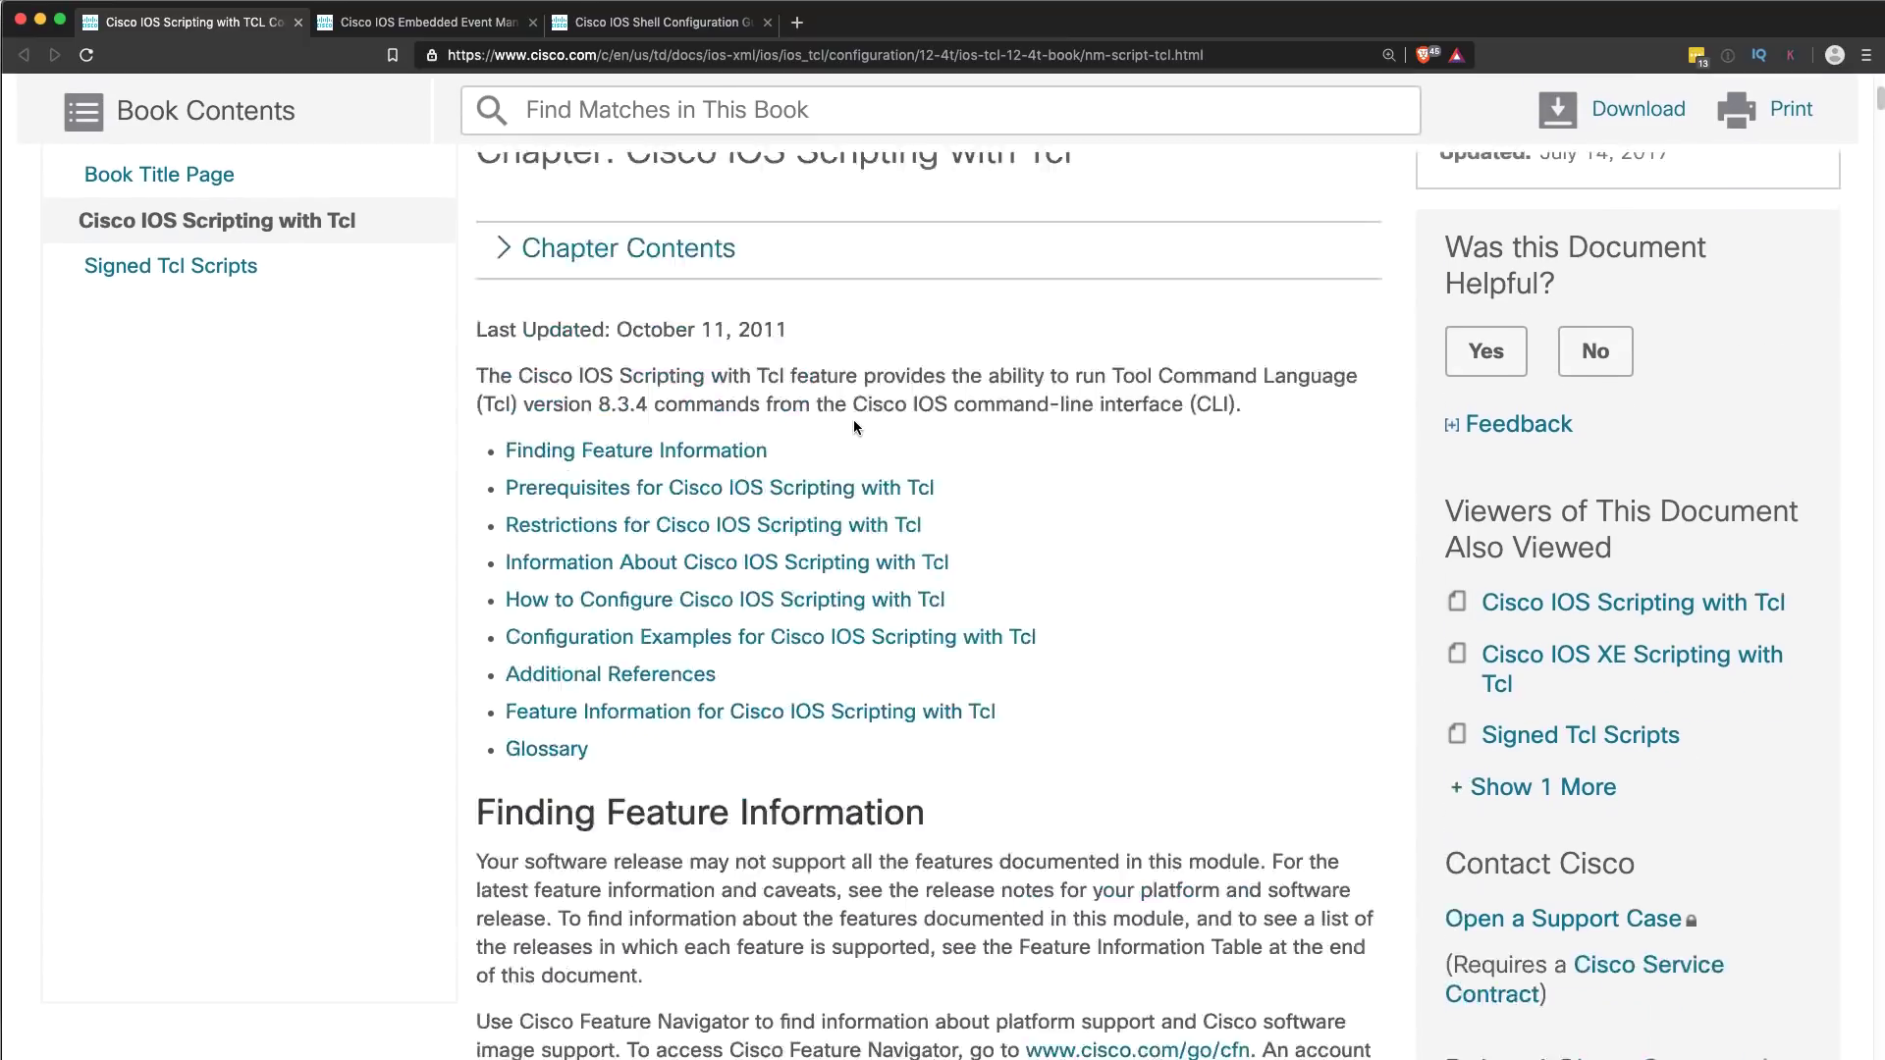
pyautogui.scroll(-15, 854, 422)
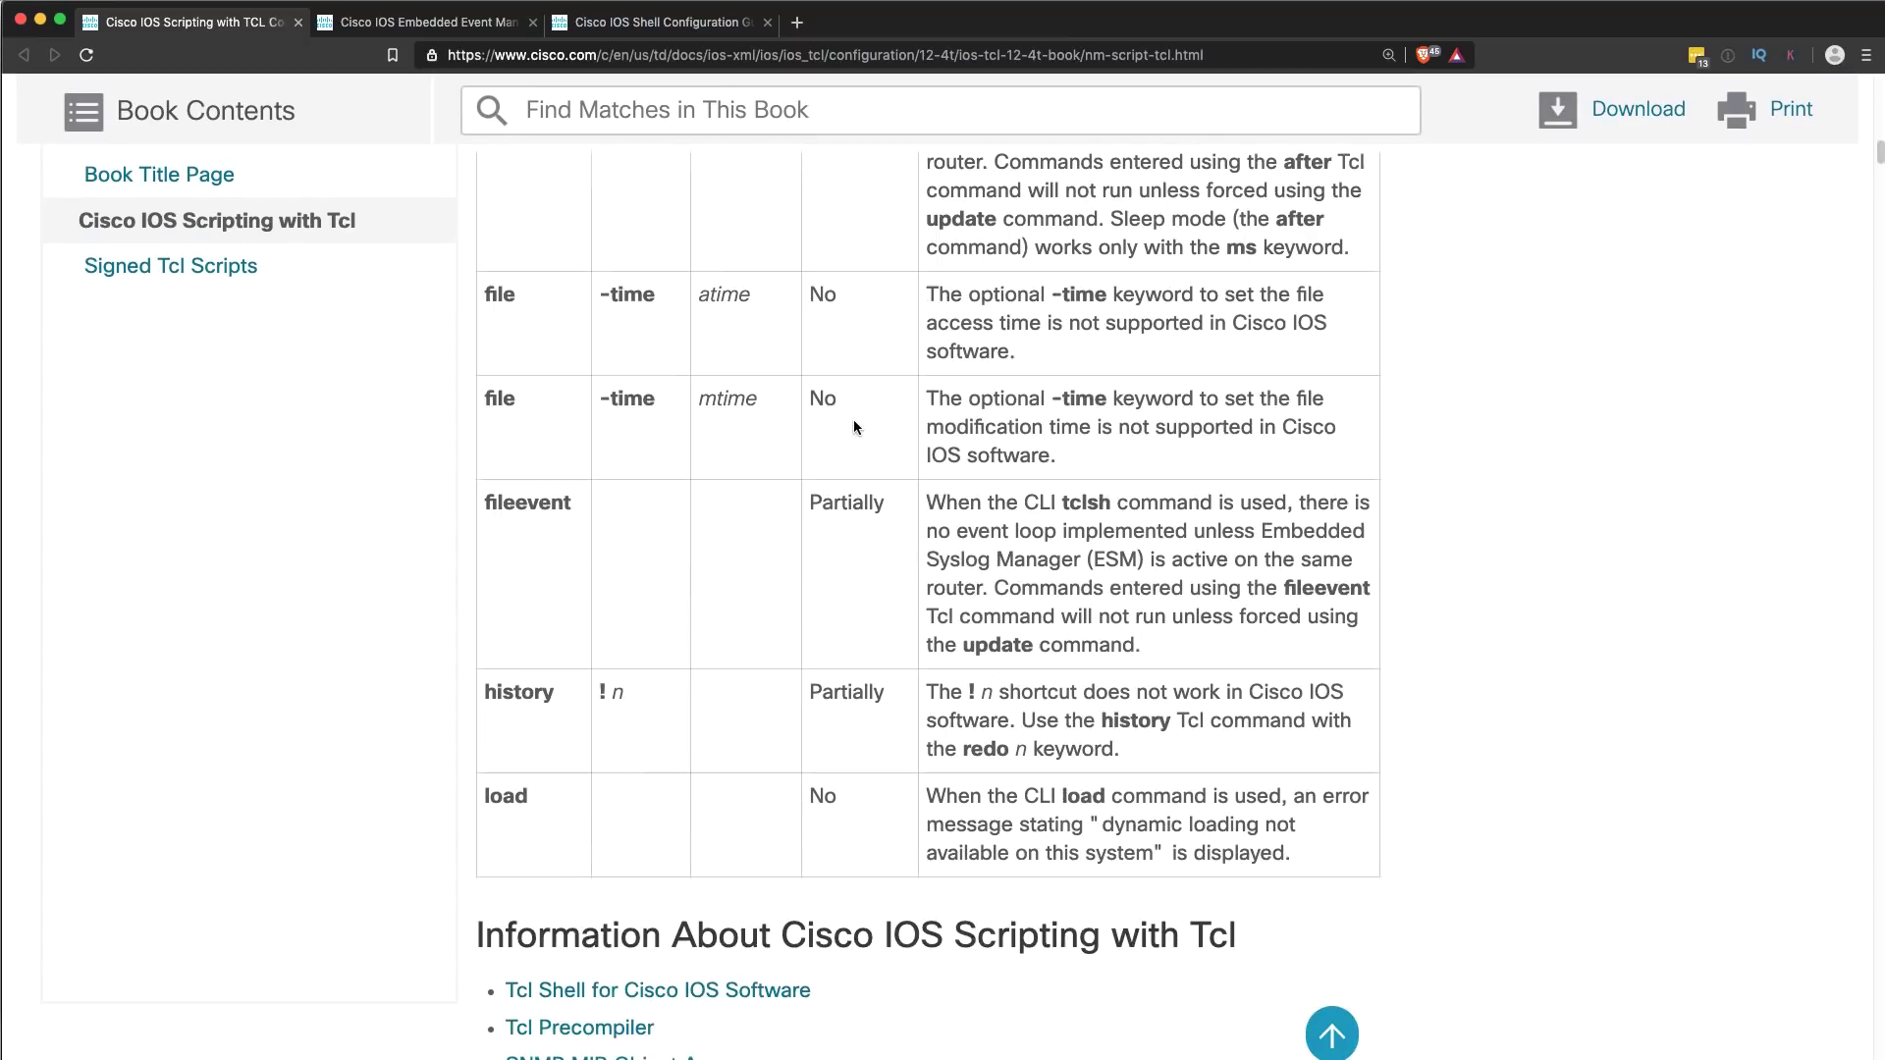
pyautogui.scroll(-20, 854, 426)
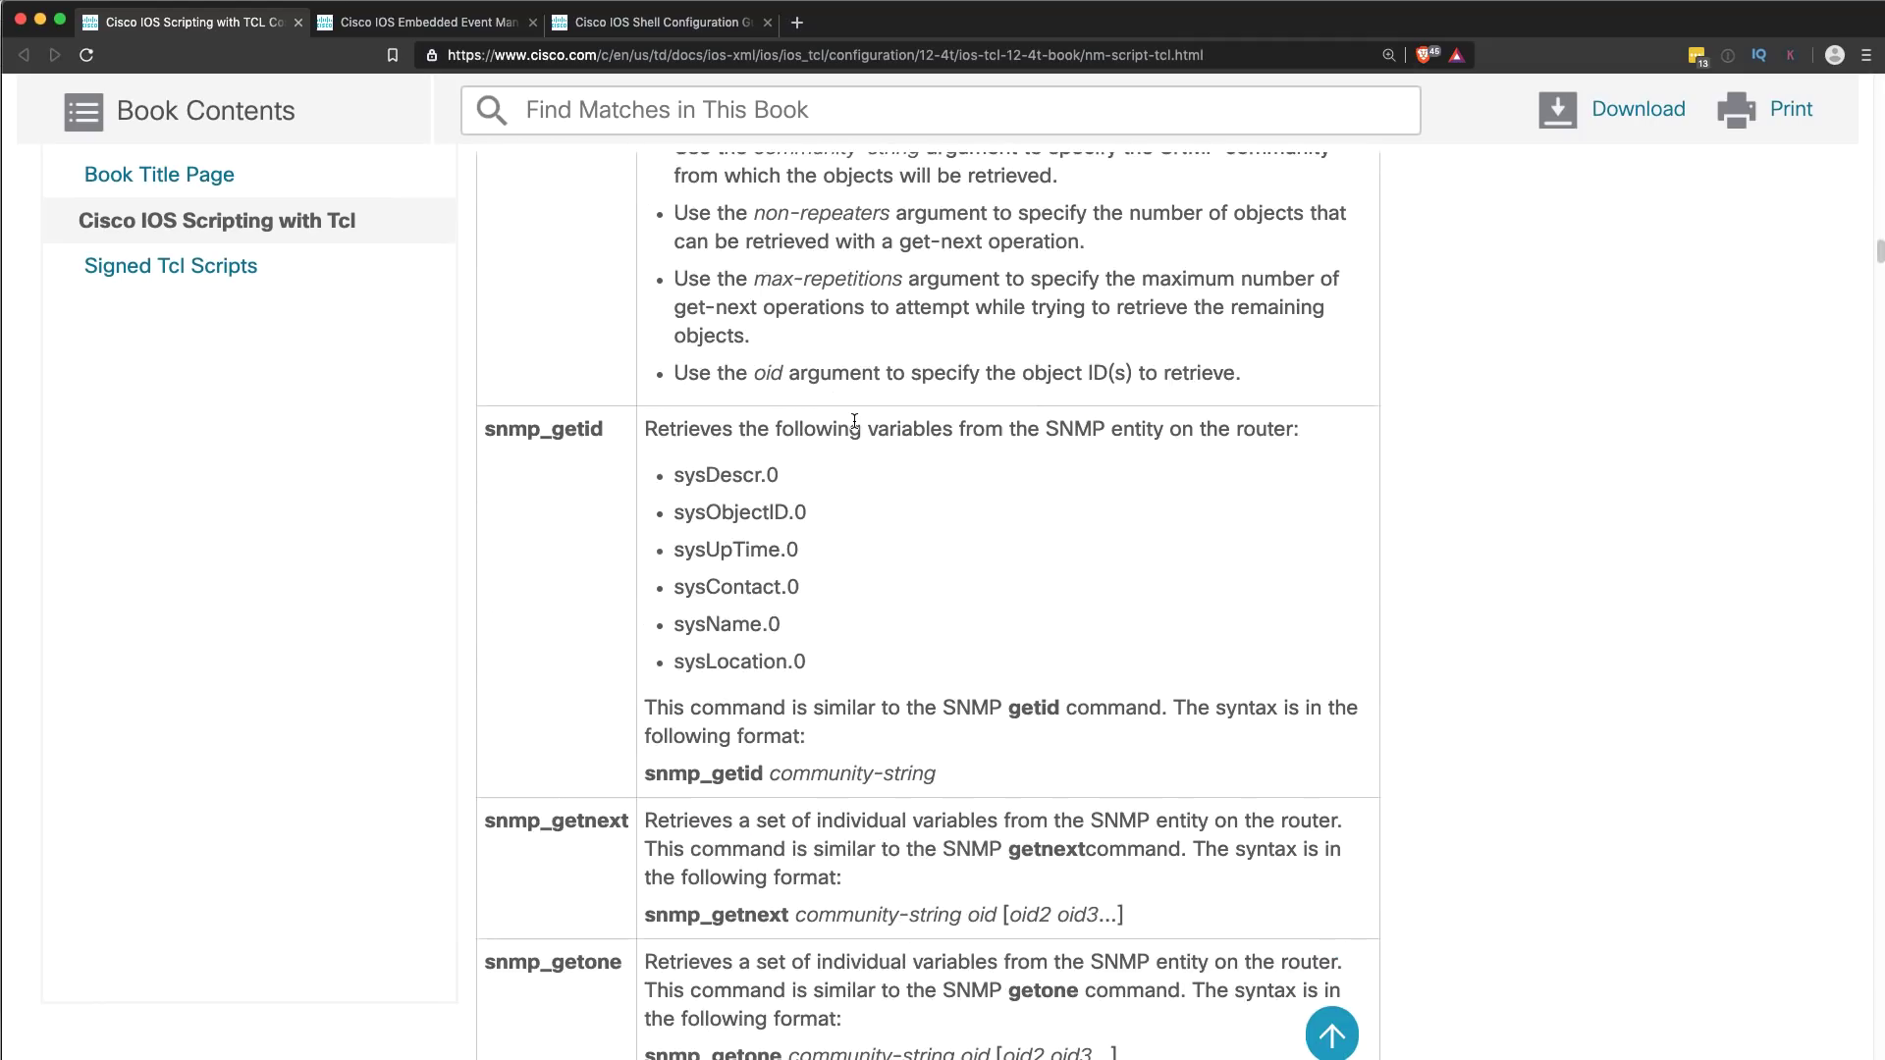
pyautogui.scroll(-10, 853, 426)
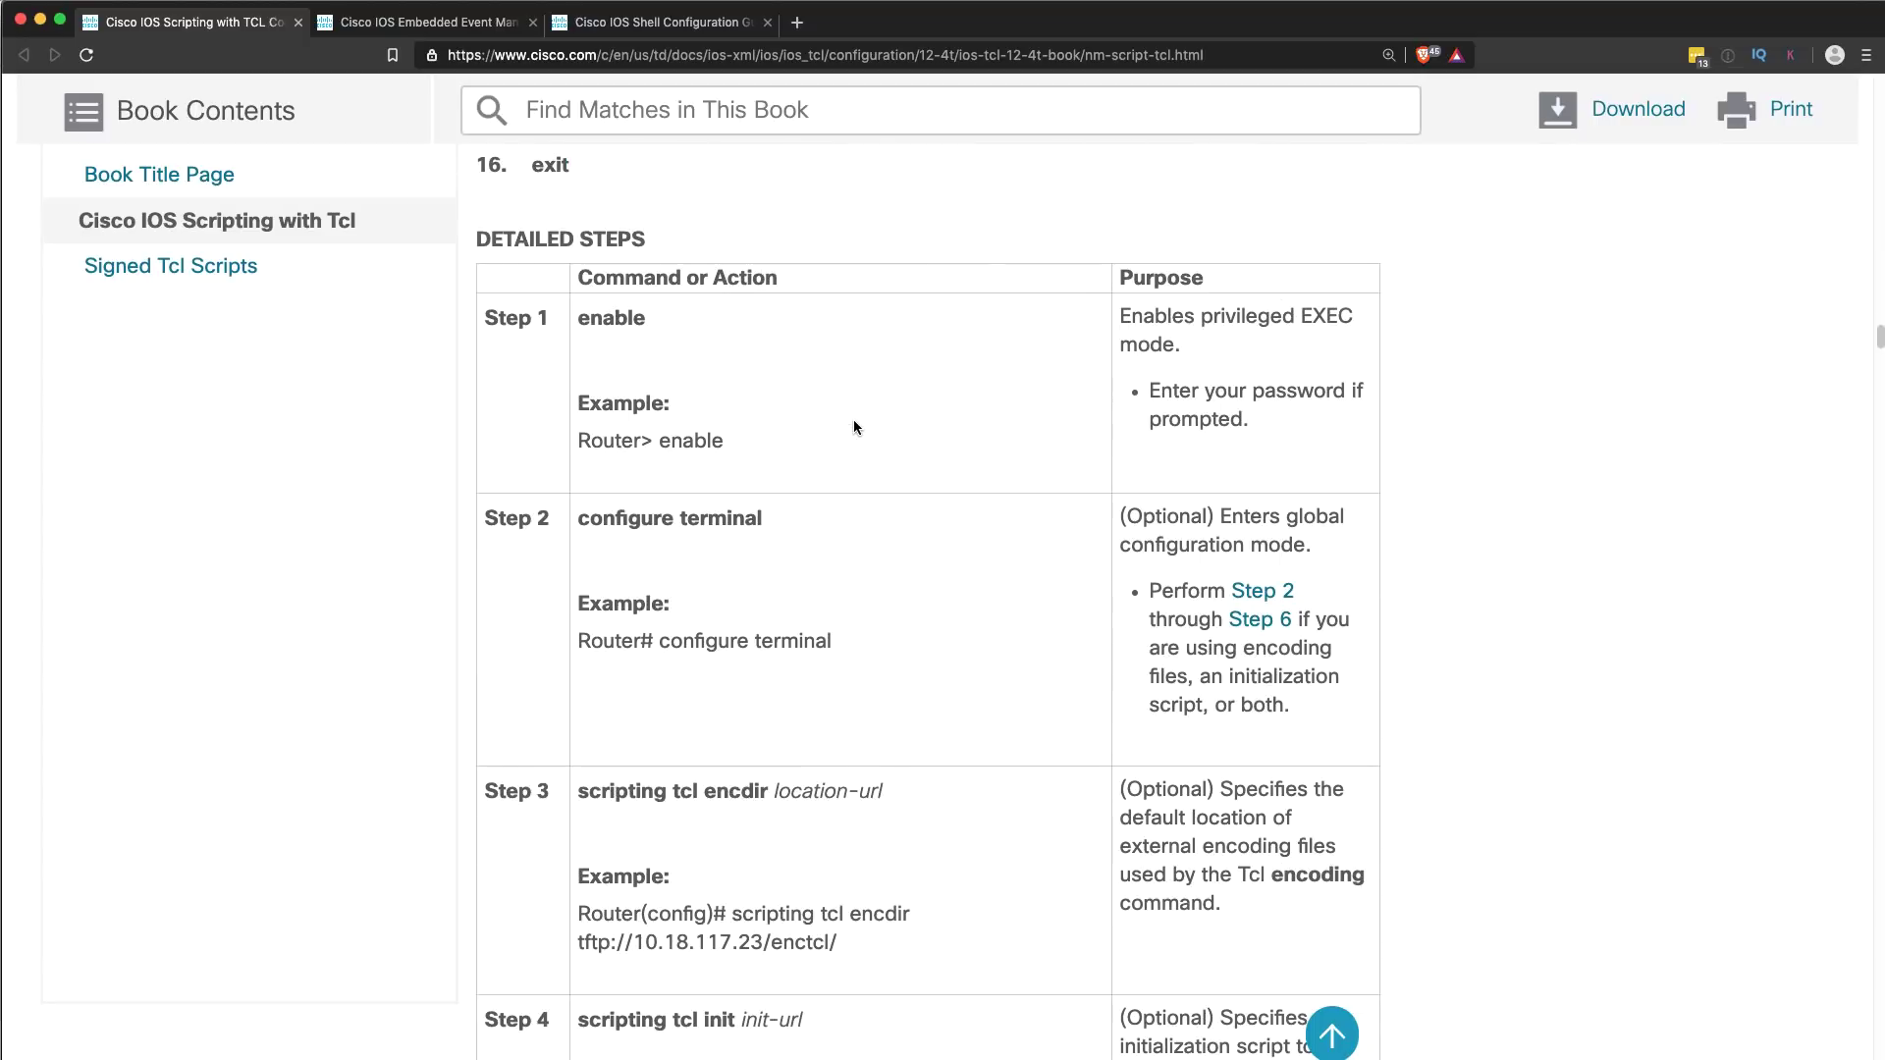
pyautogui.scroll(-12, 853, 426)
pyautogui.press('super+Tab')
pyautogui.press('super+Tab')
pyautogui.press('super+Tab')
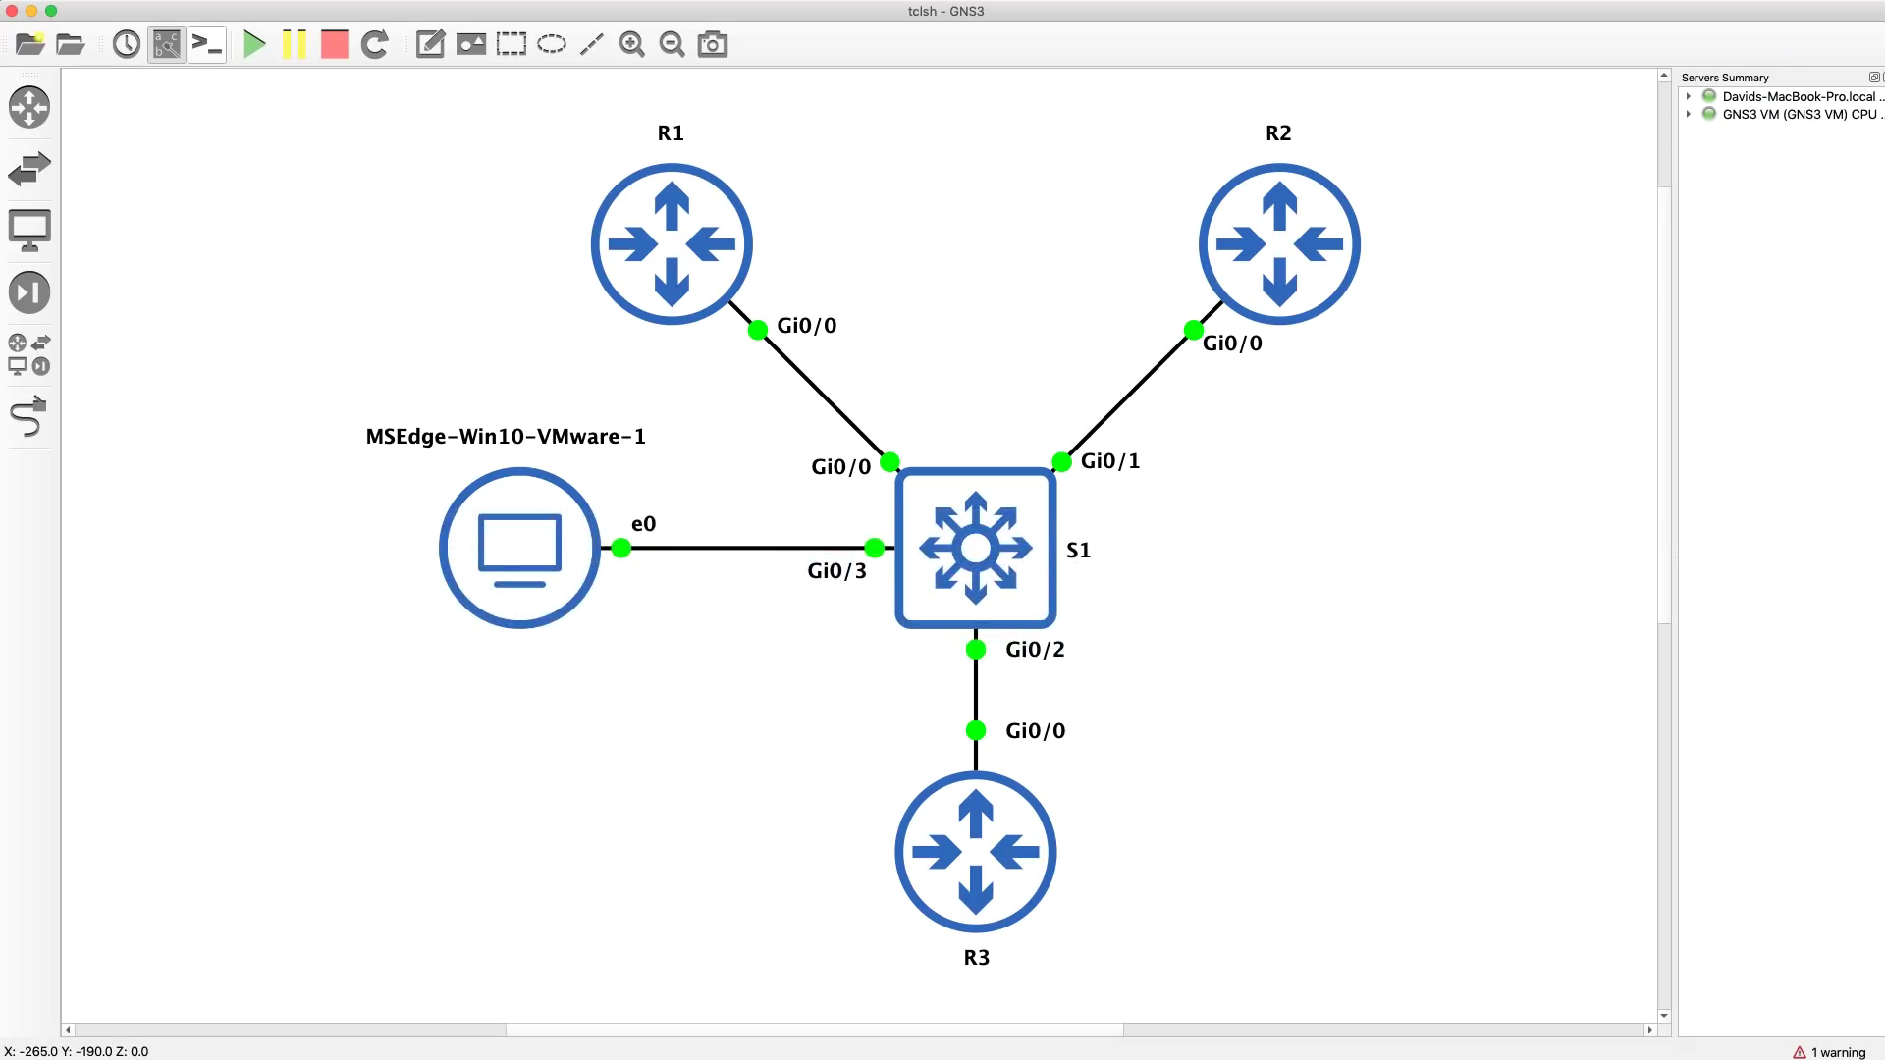
# - Bring R1's telnet console forward and highlight the ping.tcl foreach script listing
pyautogui.rightClick(222, 1059)
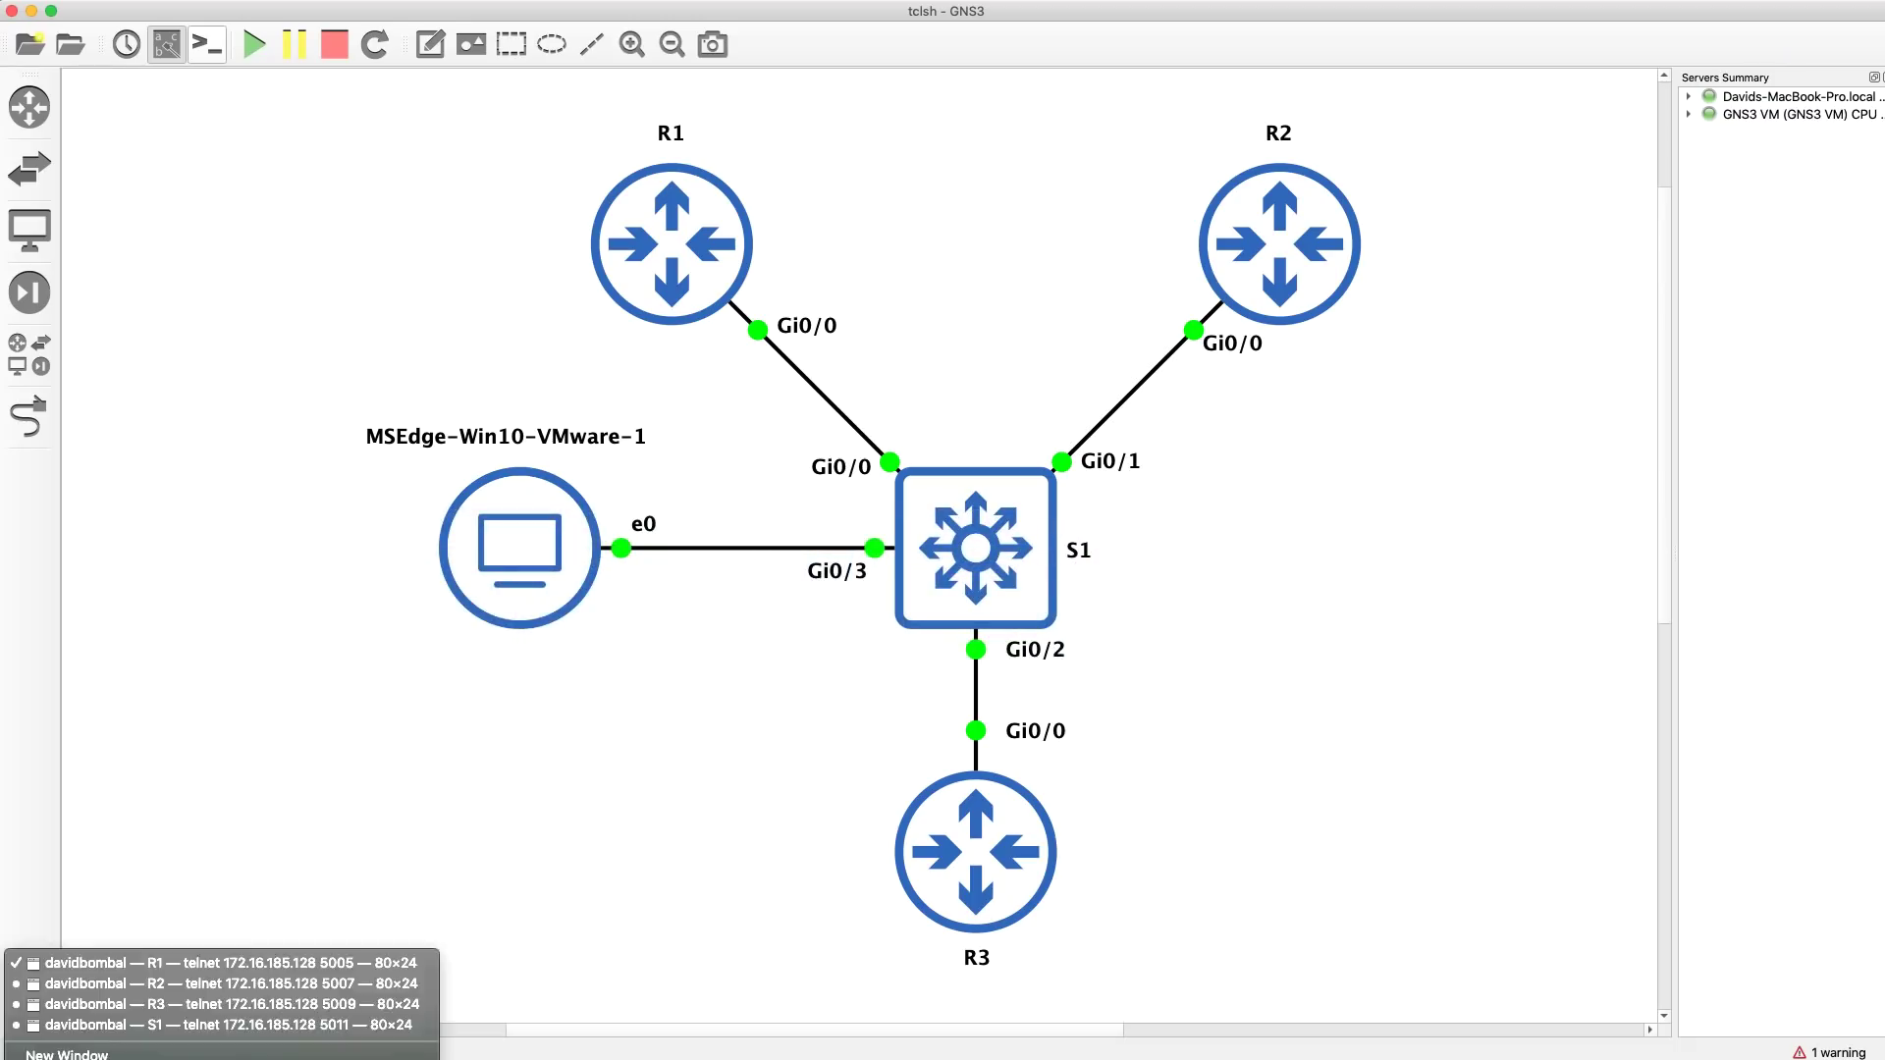
pyautogui.click(189, 968)
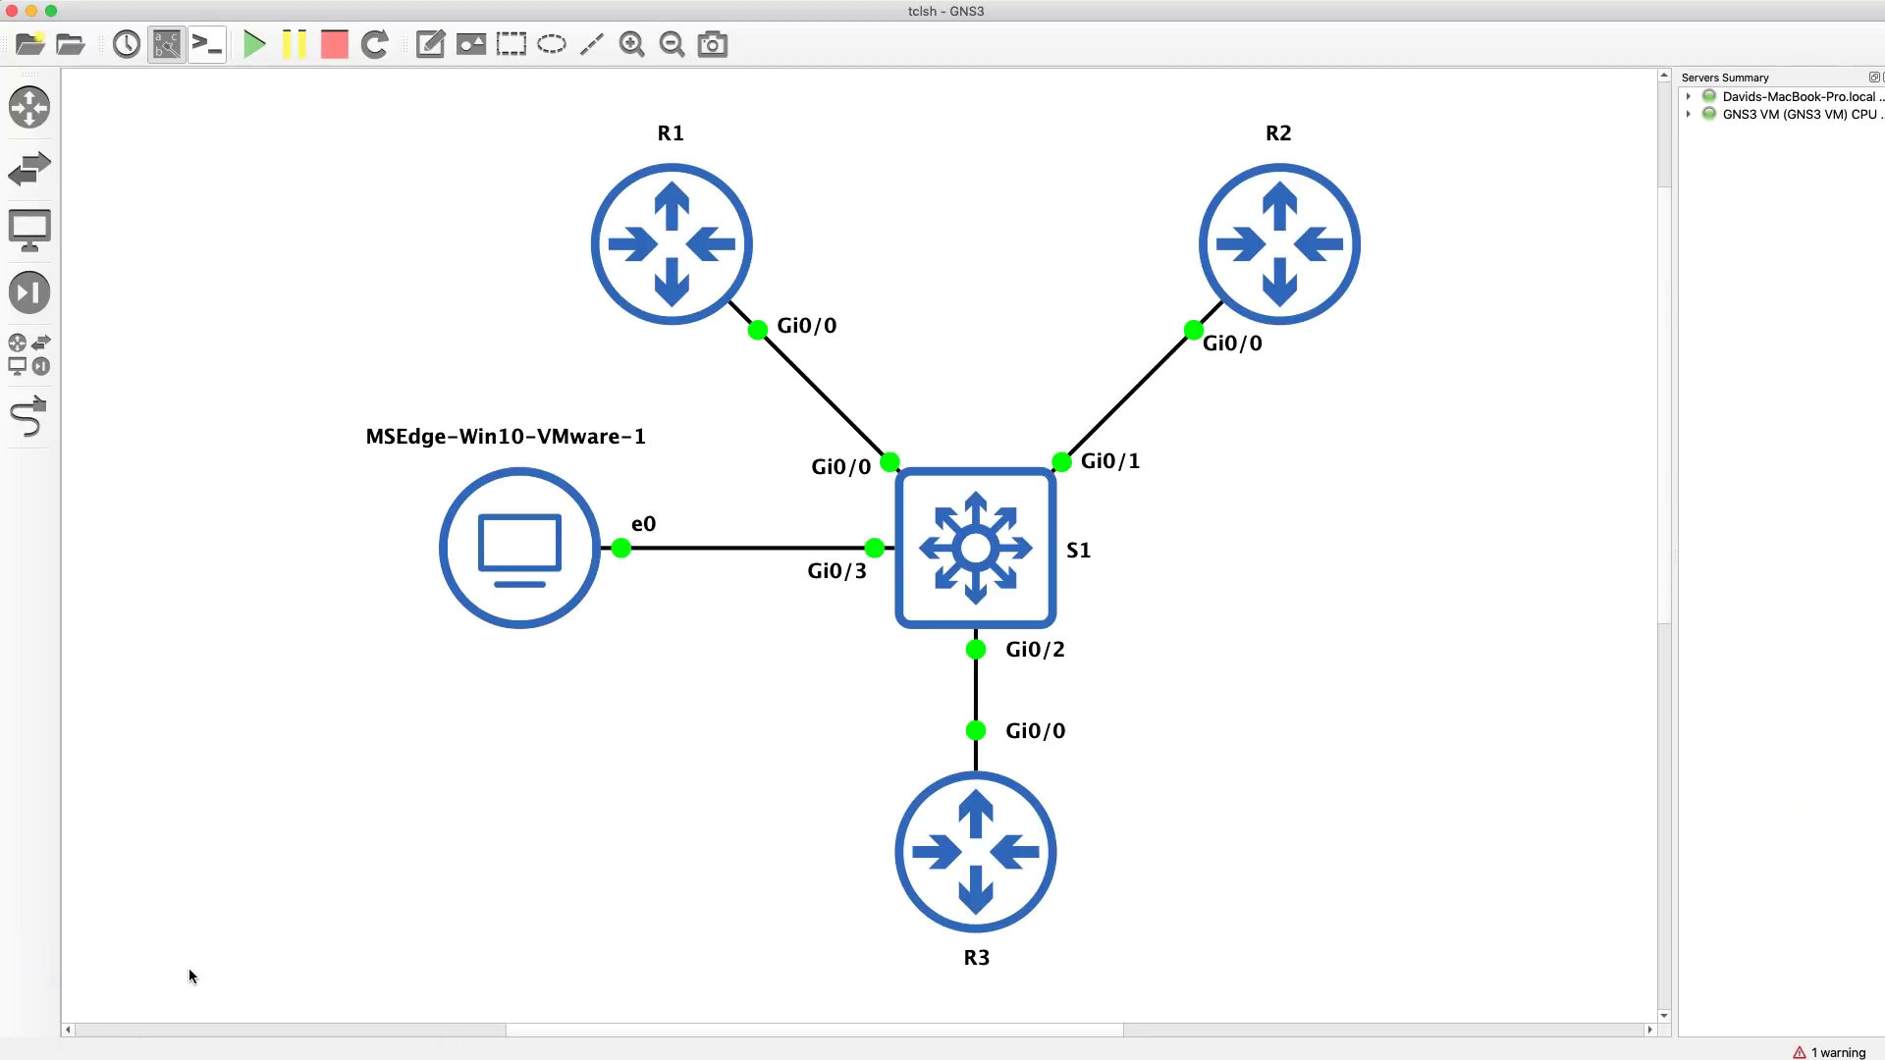
pyautogui.click(712, 773)
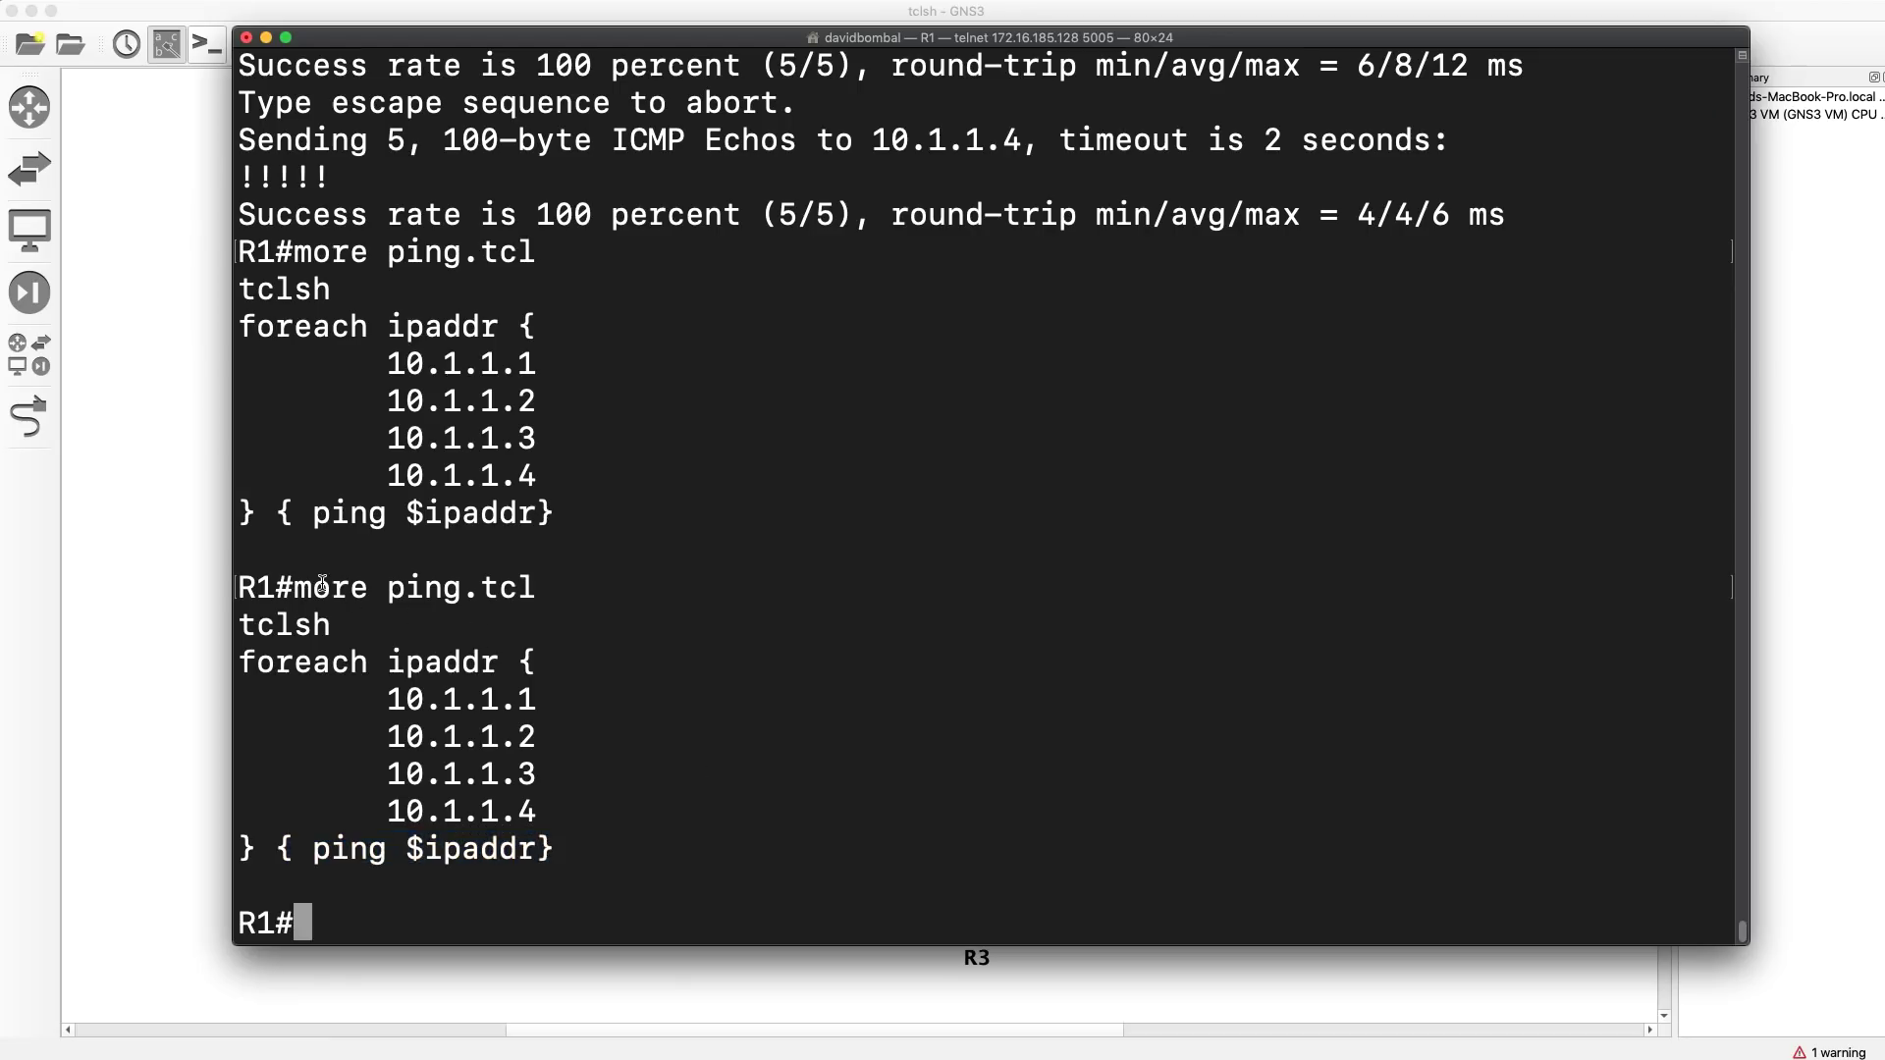
pyautogui.moveTo(375, 586); pyautogui.dragTo(604, 877)
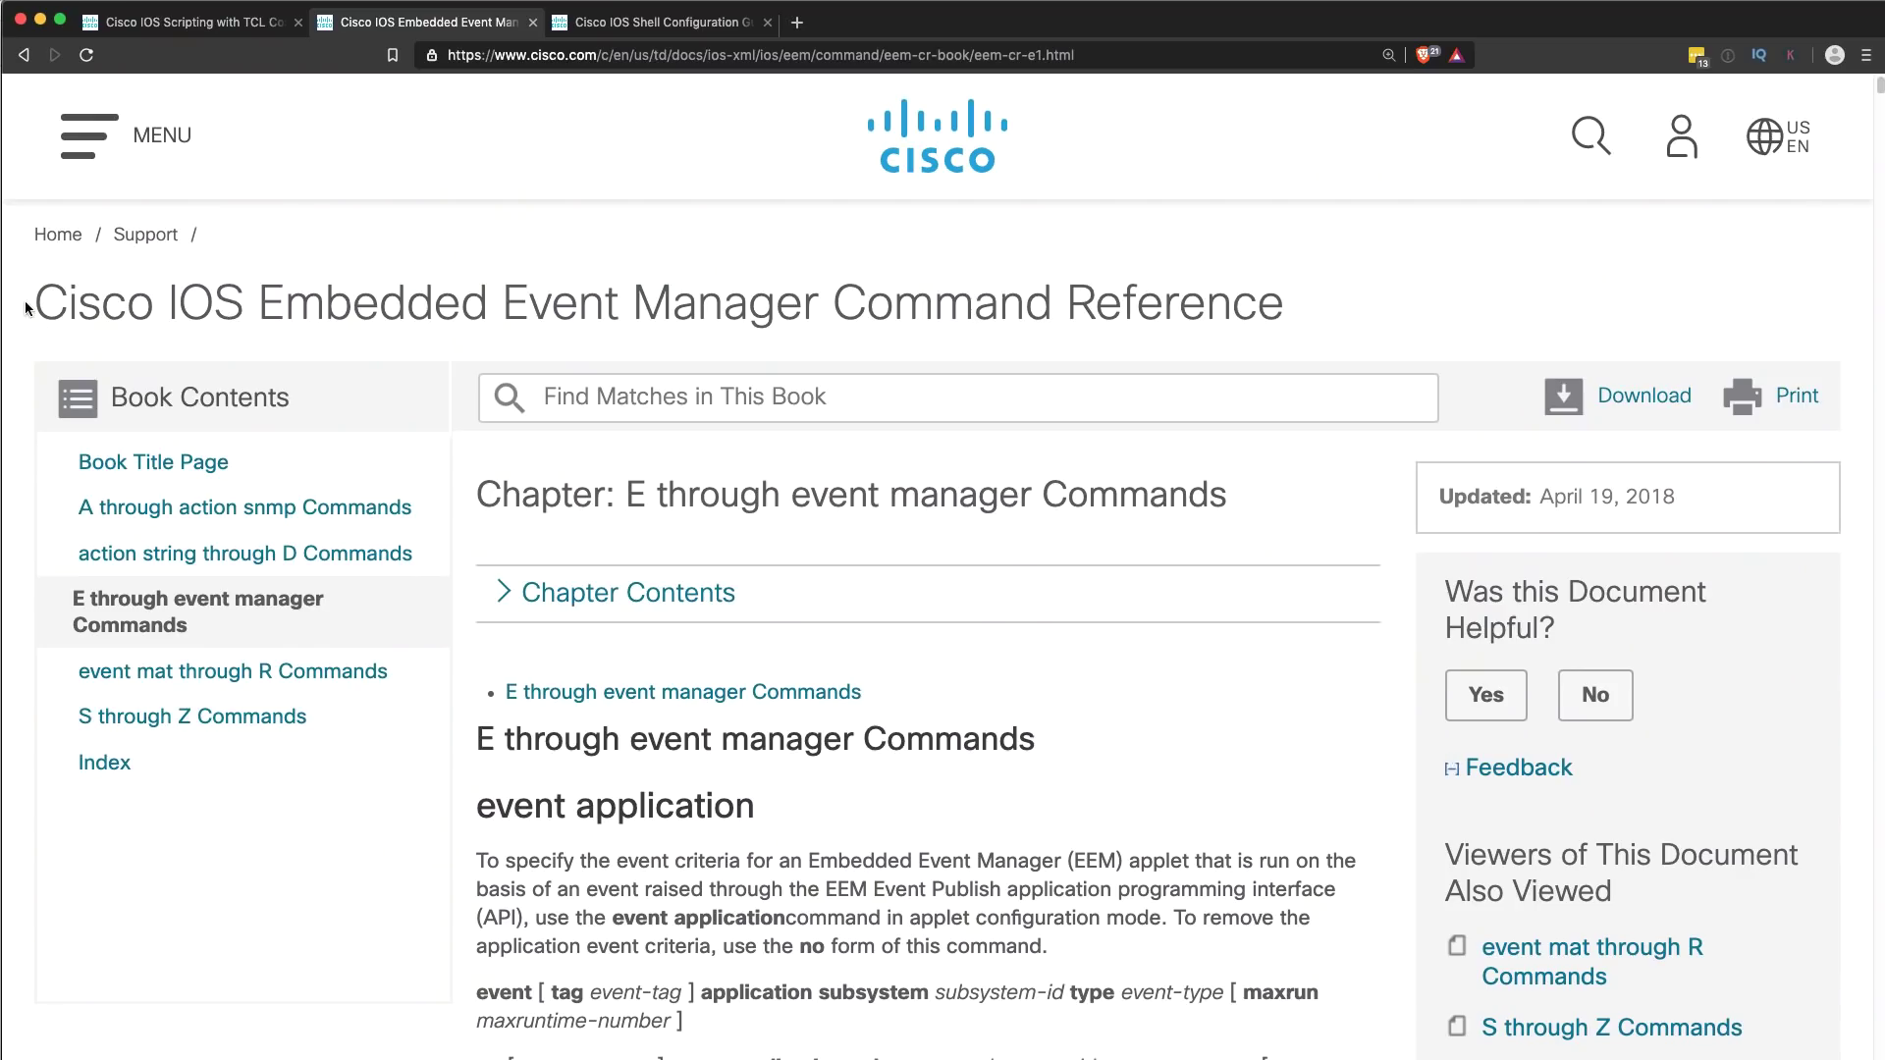
# - Highlight the Embedded Event Manager page title, scroll through the page, then jump back to the top
pyautogui.moveTo(31, 314); pyautogui.dragTo(854, 301)
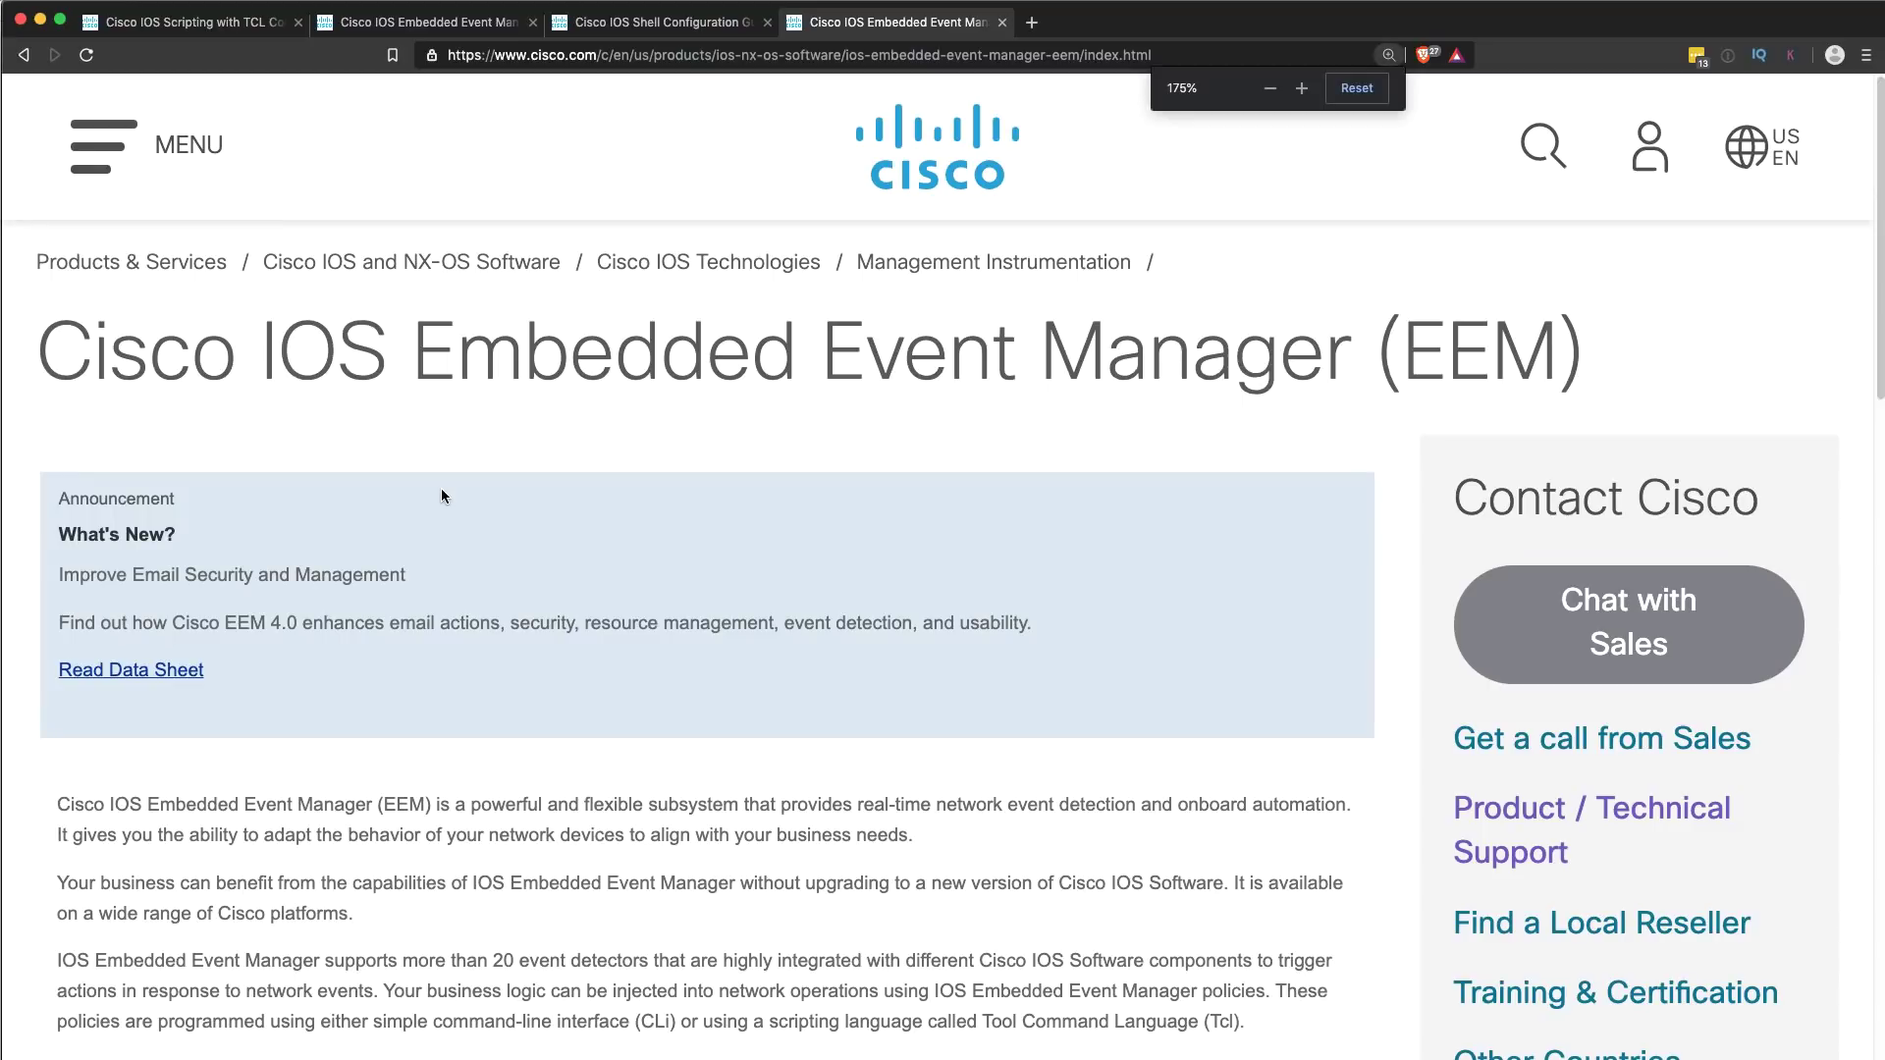
pyautogui.scroll(-10, 526, 652)
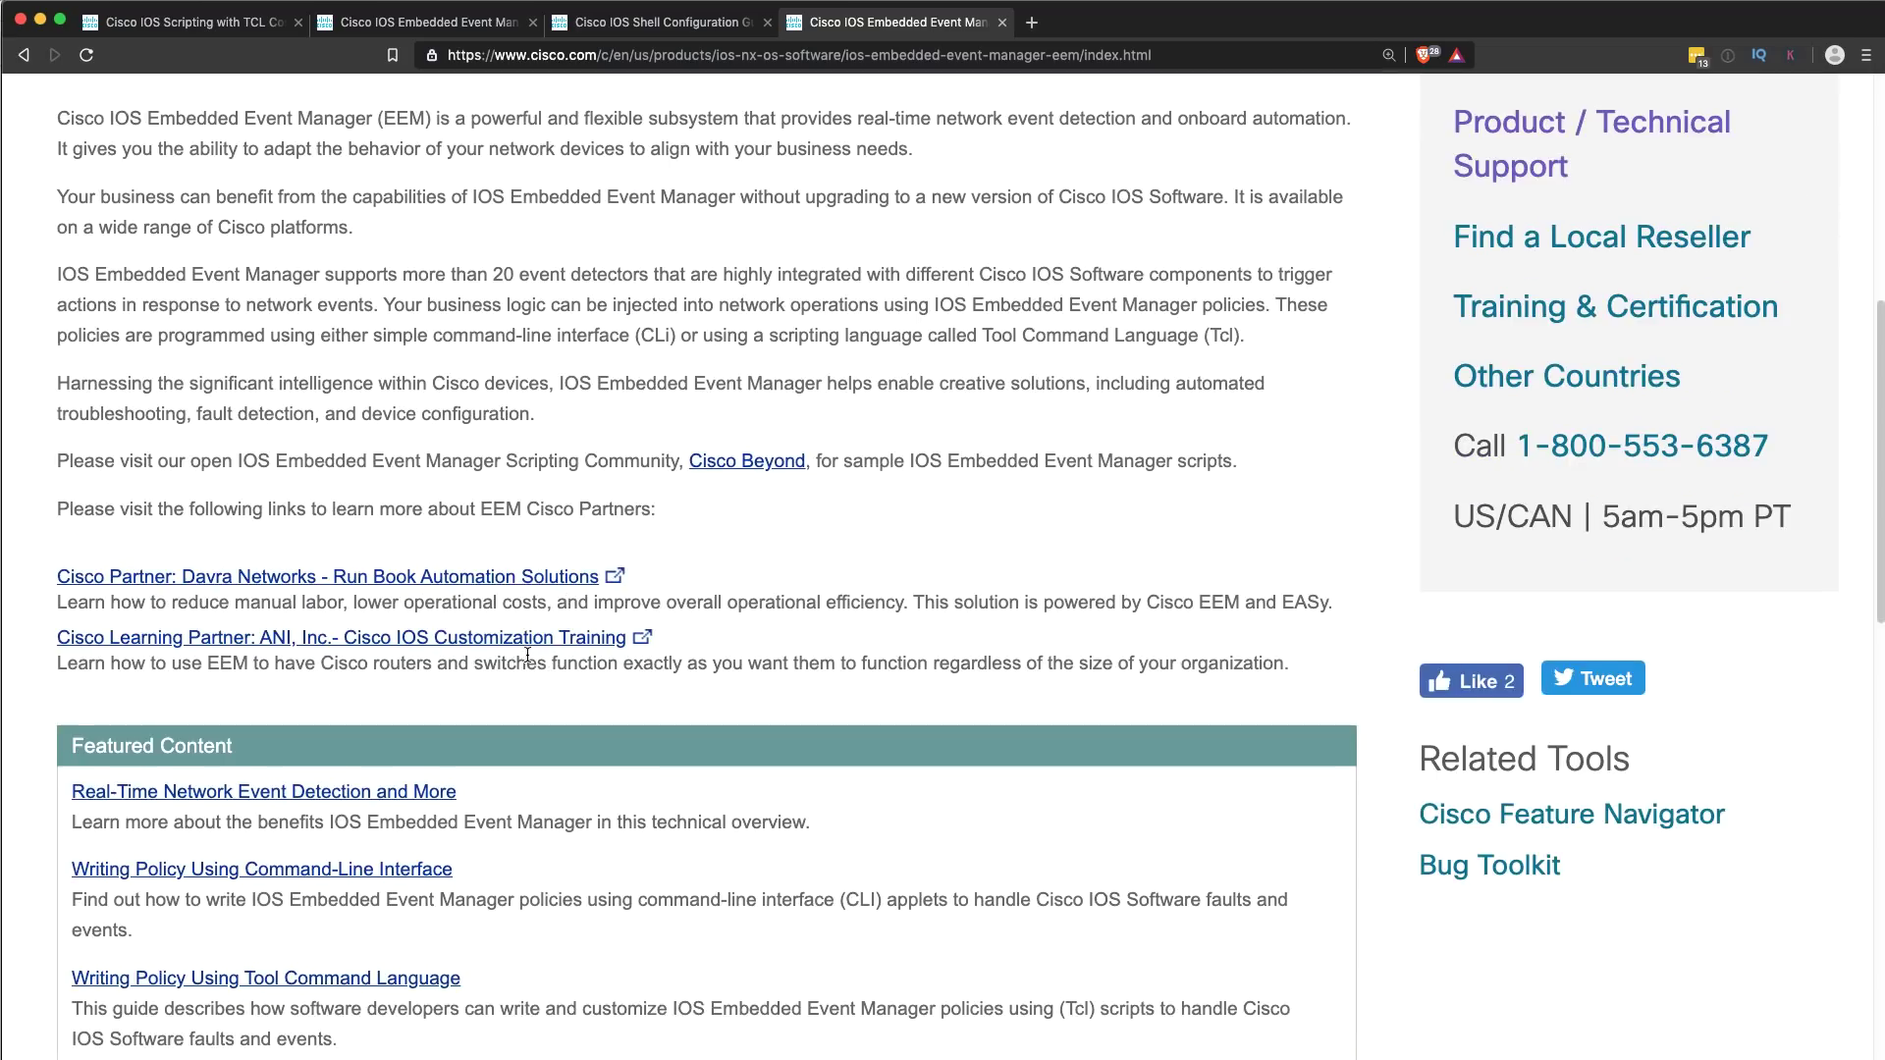
pyautogui.scroll(-3, 526, 652)
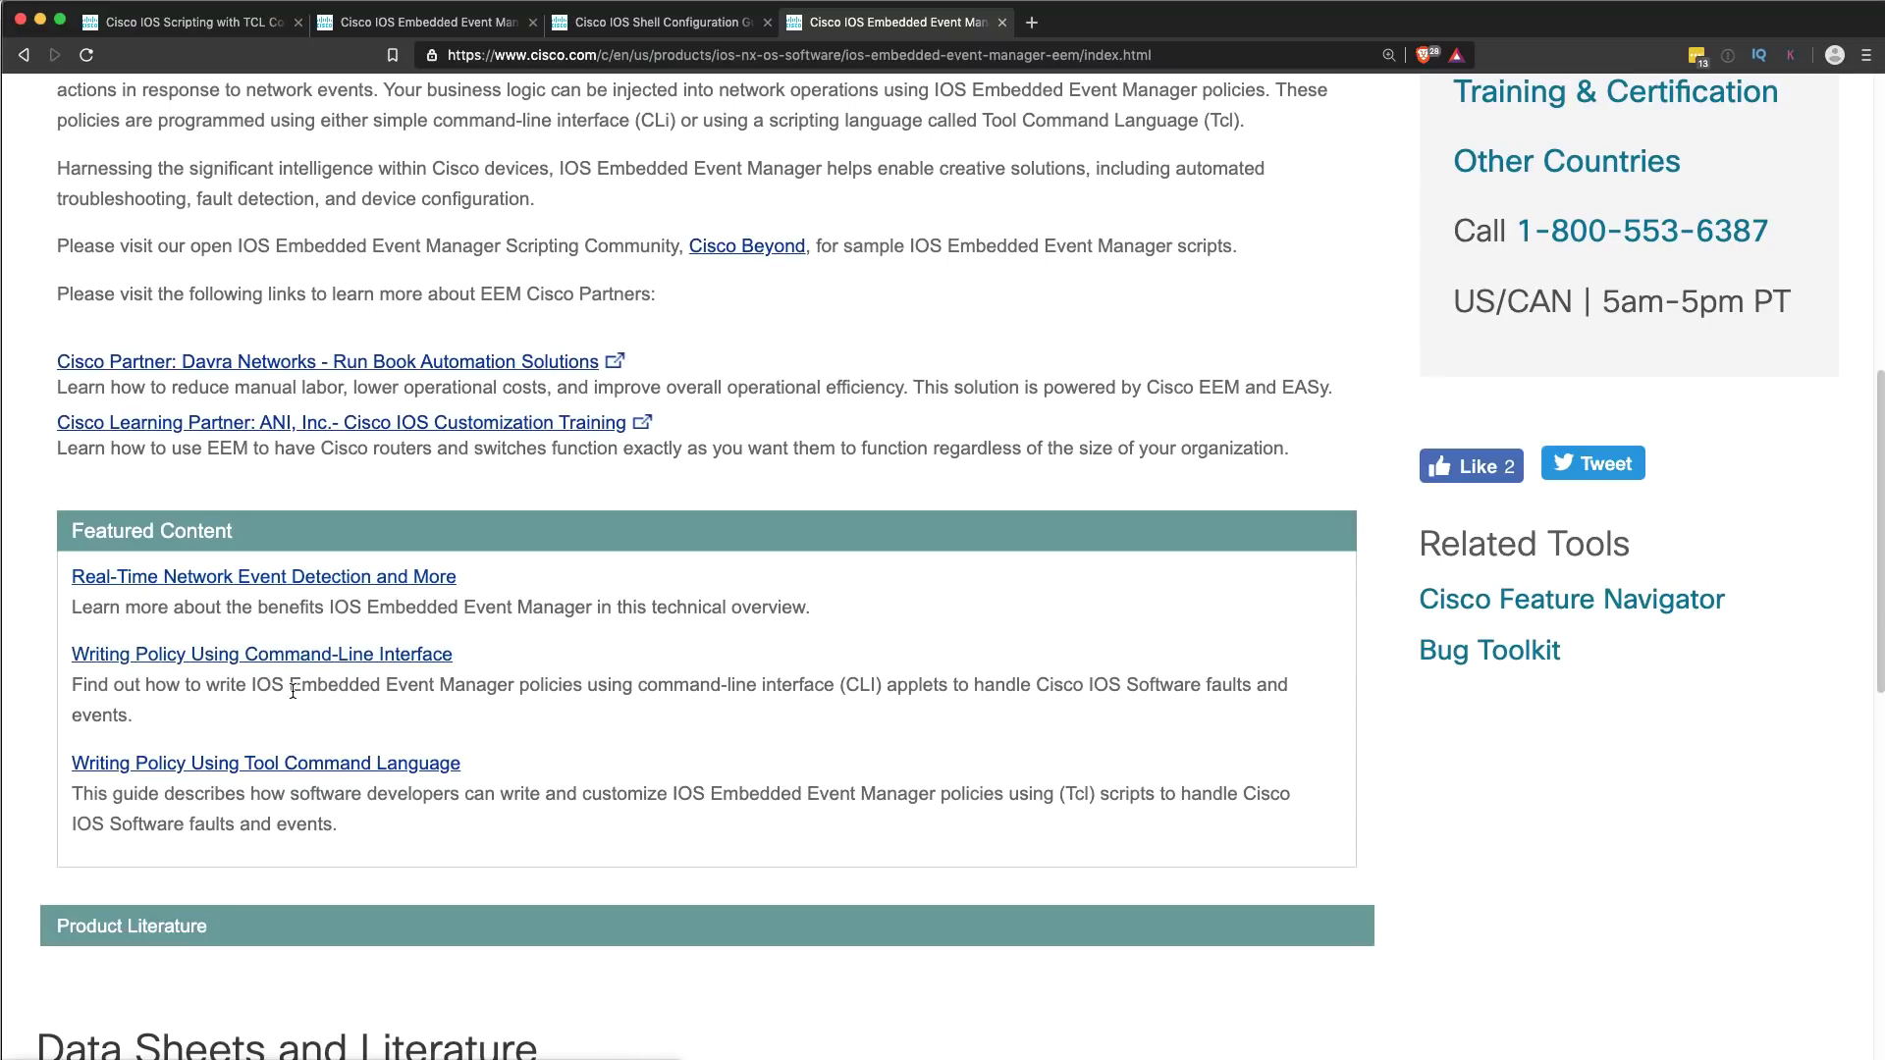
pyautogui.scroll(-3, 383, 759)
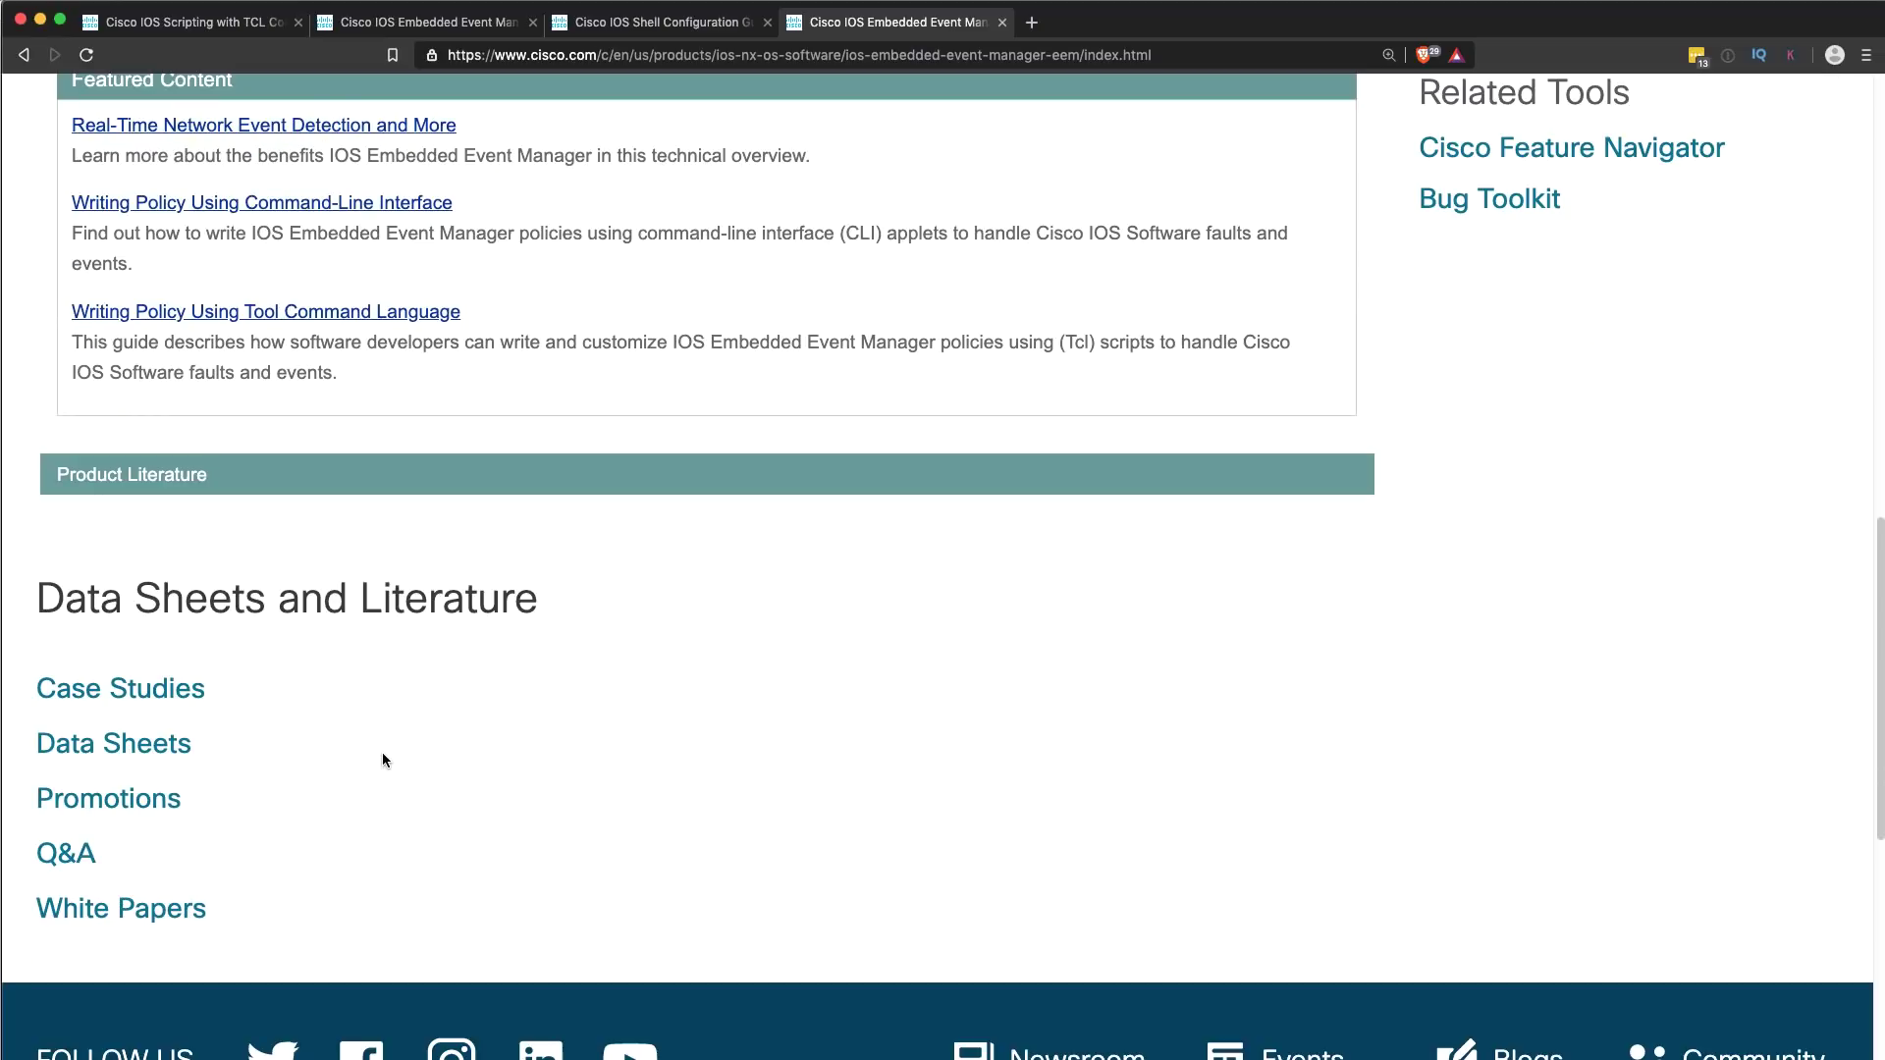
pyautogui.press('Home')
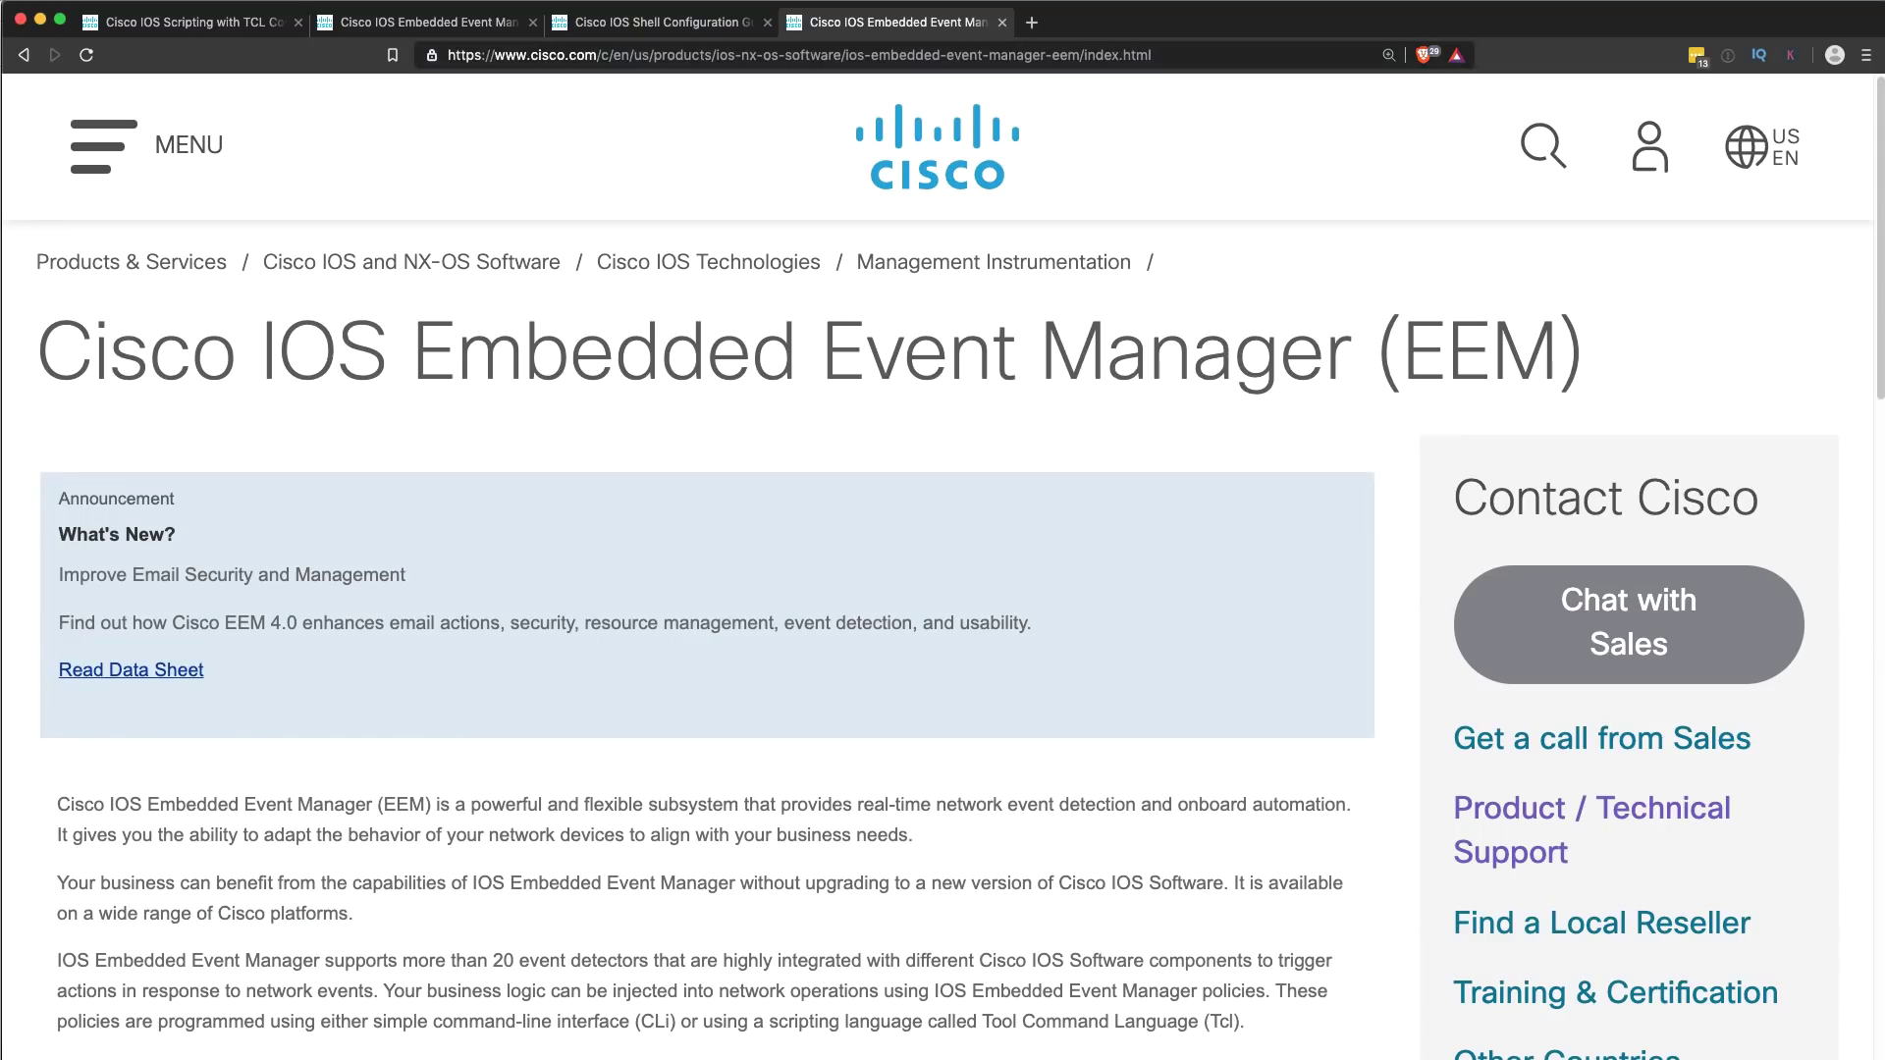
# - Add a blank line atop the GIG0_DOWN applet and highlight its name and watched syslog pattern
pyautogui.press('super+Tab')
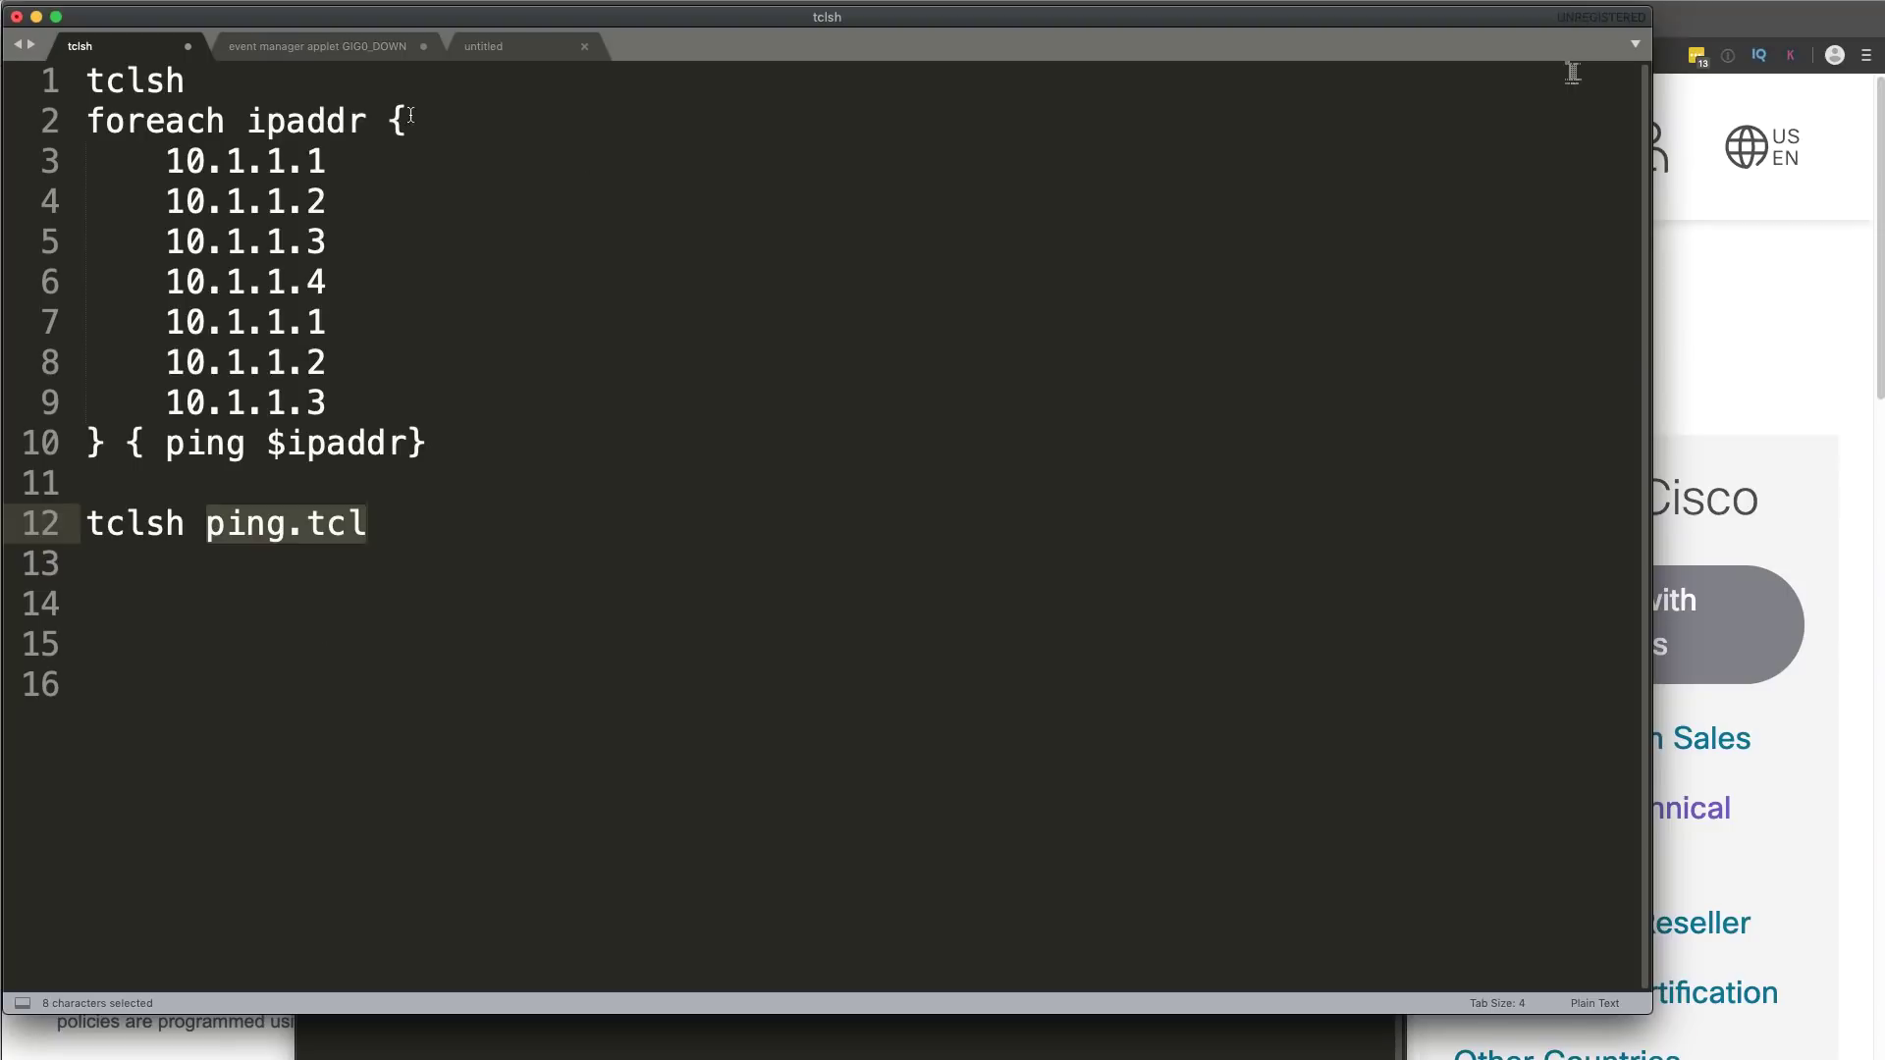
pyautogui.click(345, 49)
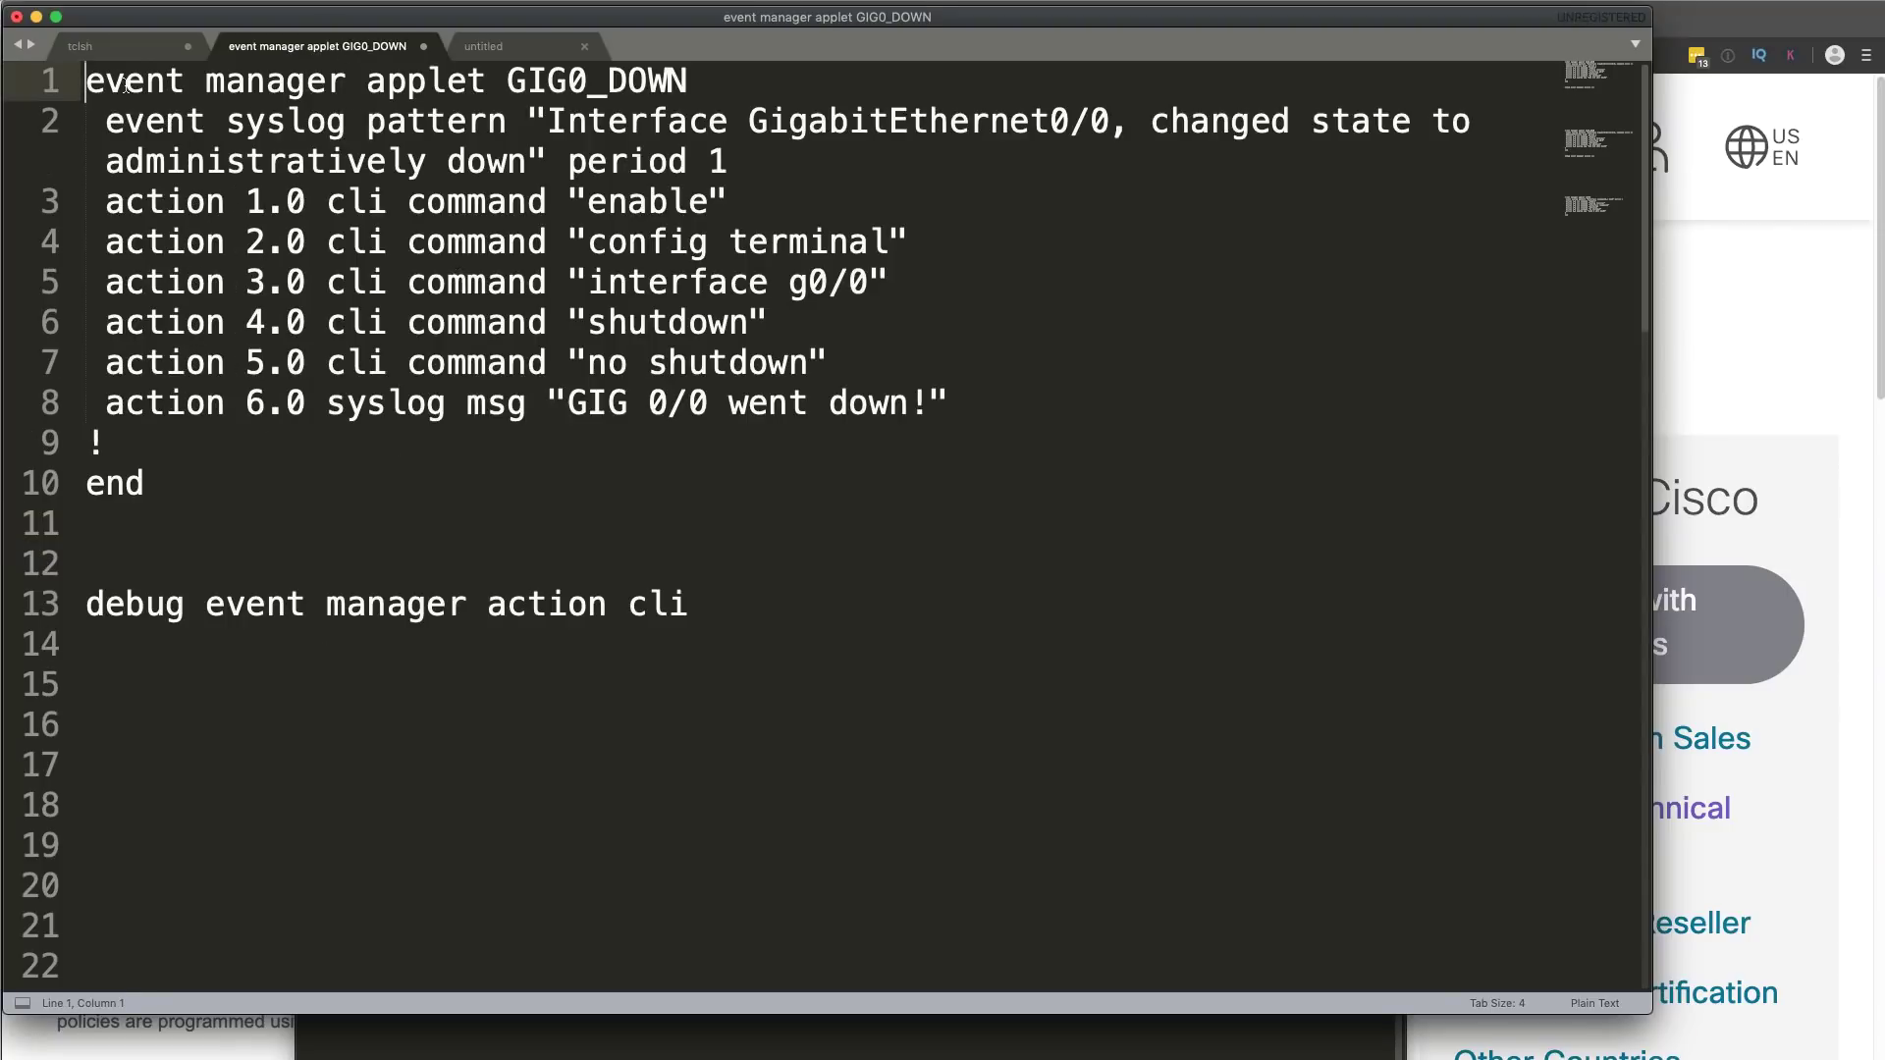
pyautogui.press('Return')
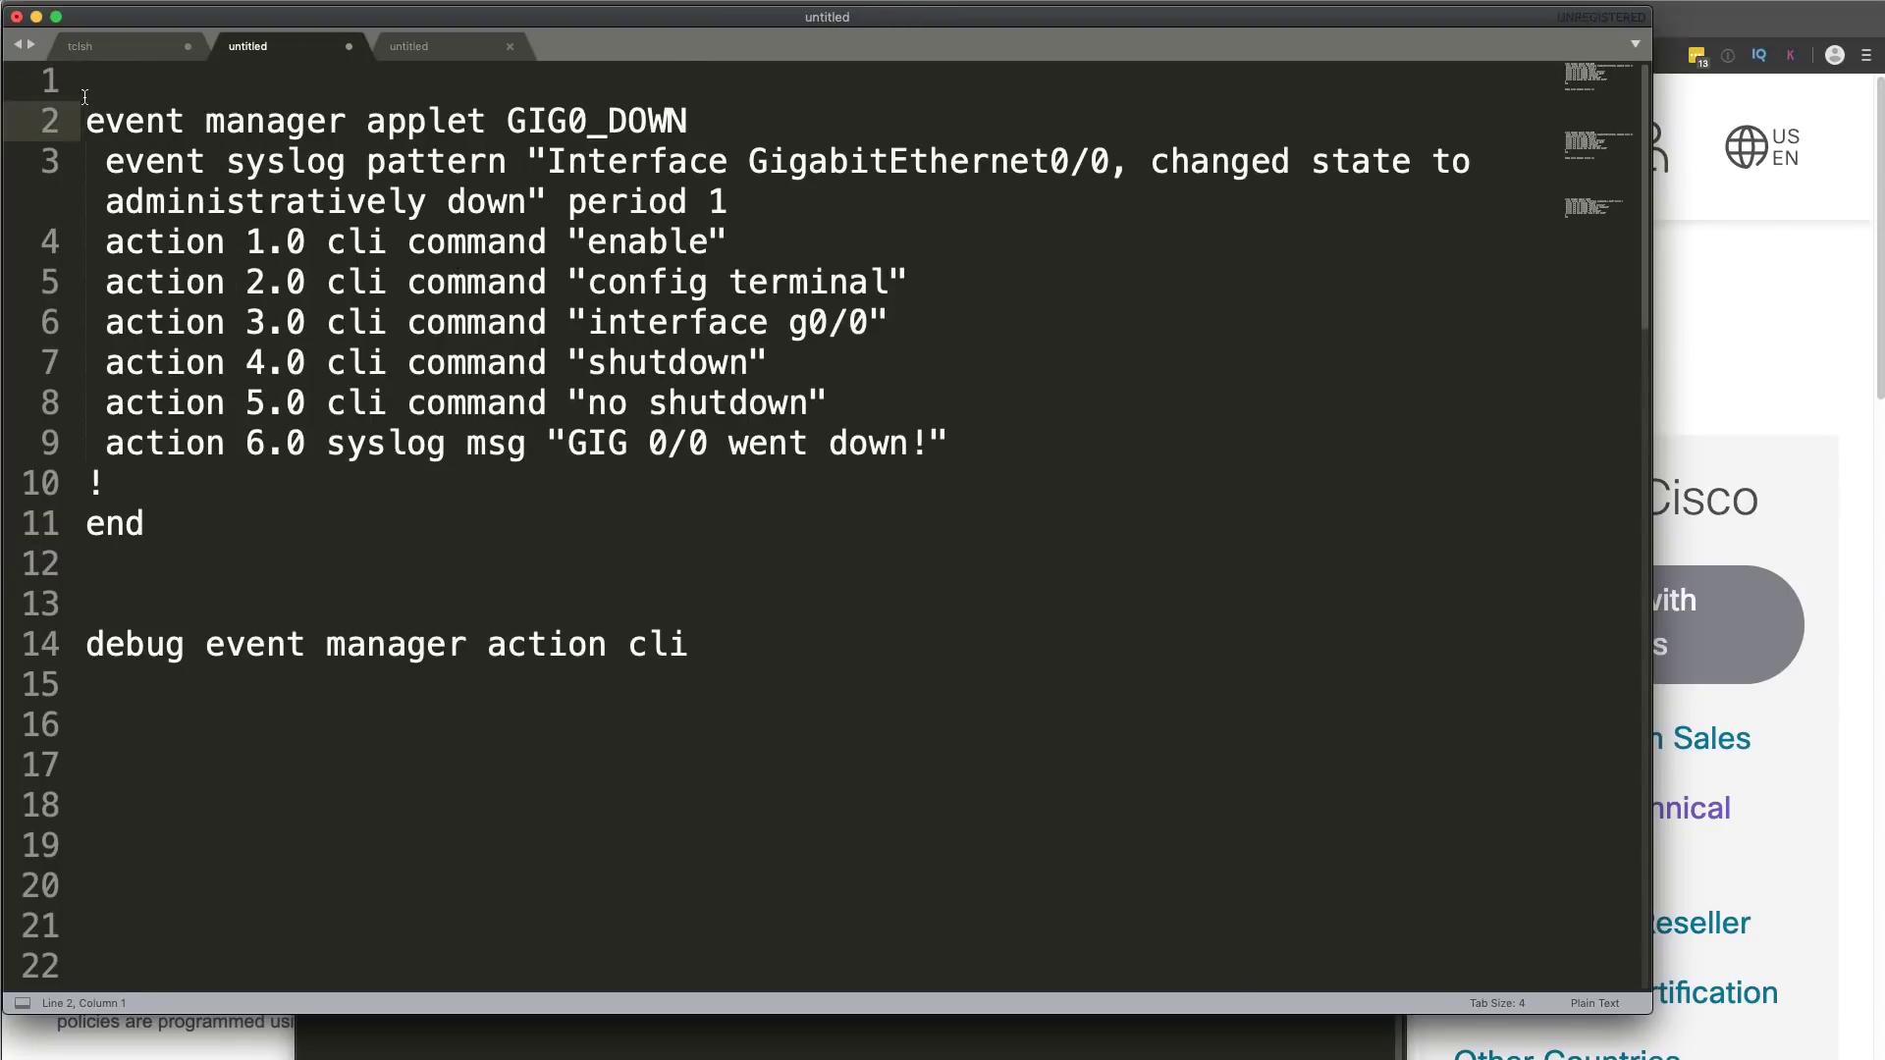
pyautogui.moveTo(85, 123); pyautogui.dragTo(722, 123)
pyautogui.click(509, 122)
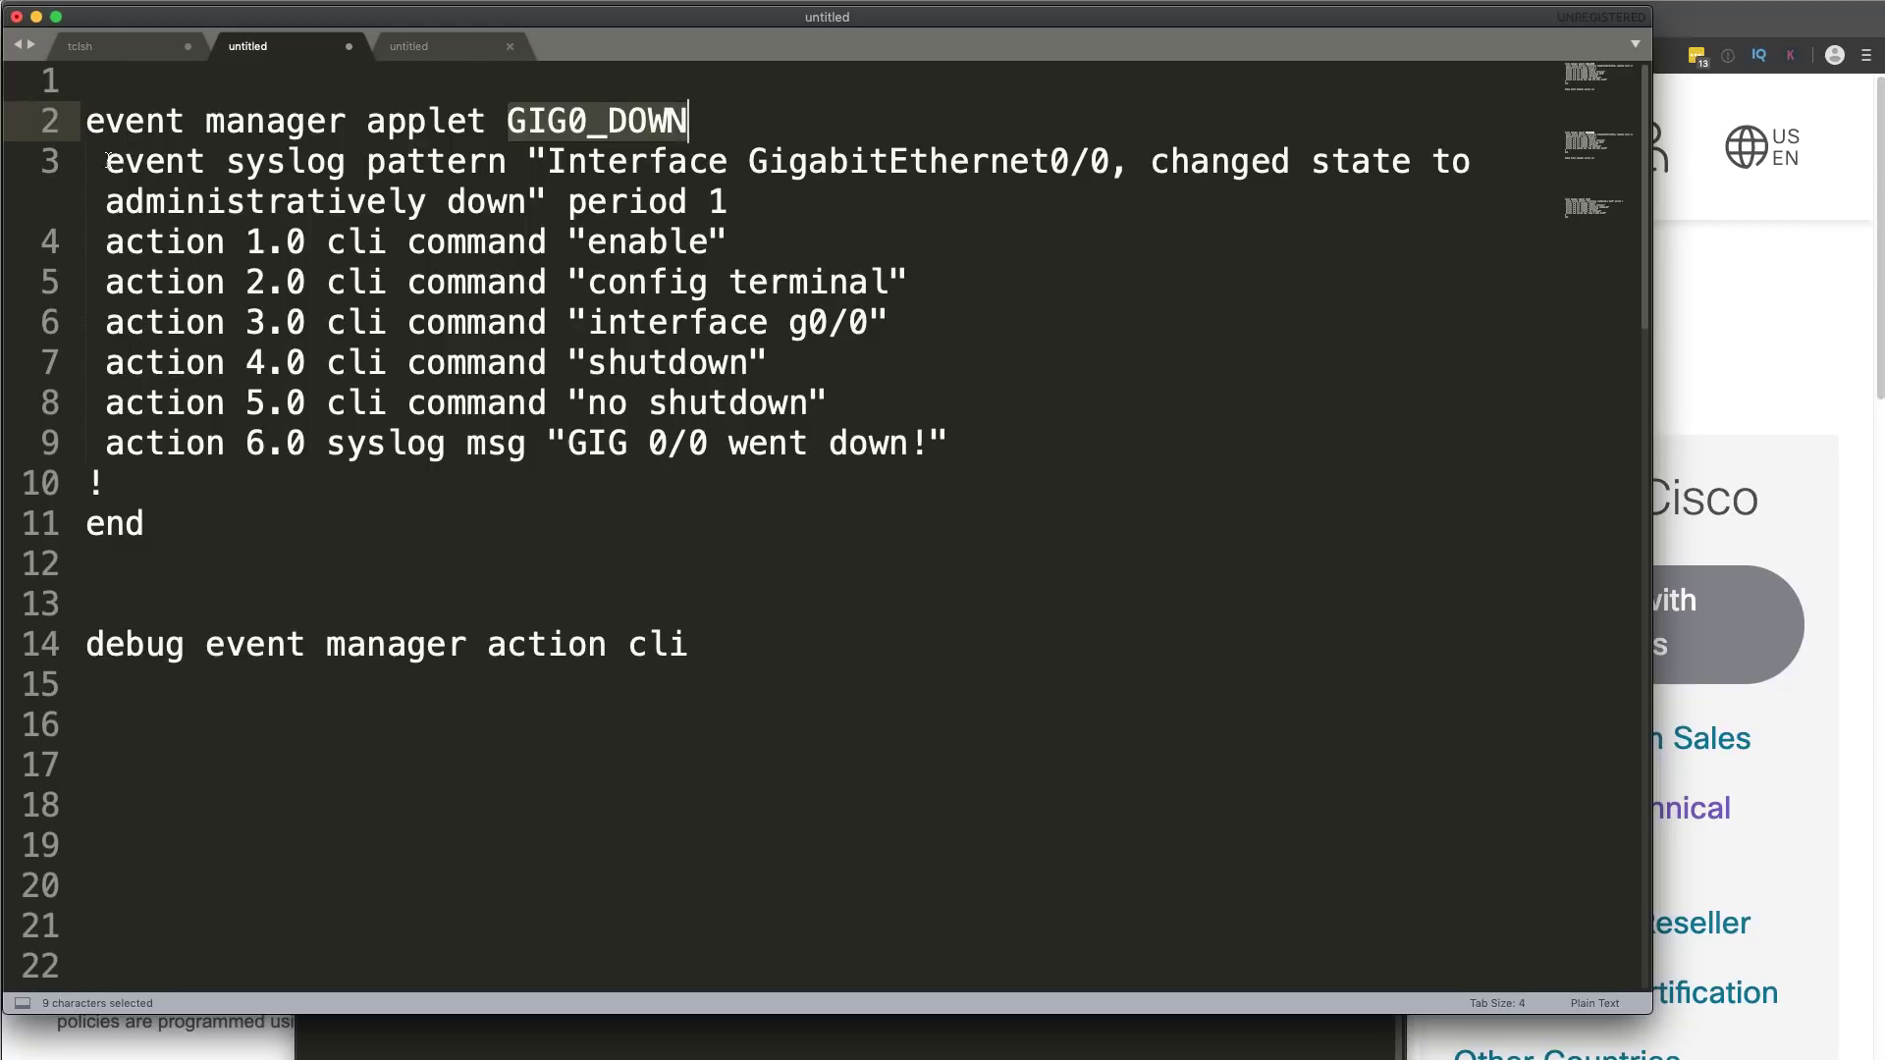
pyautogui.moveTo(108, 160); pyautogui.dragTo(546, 202)
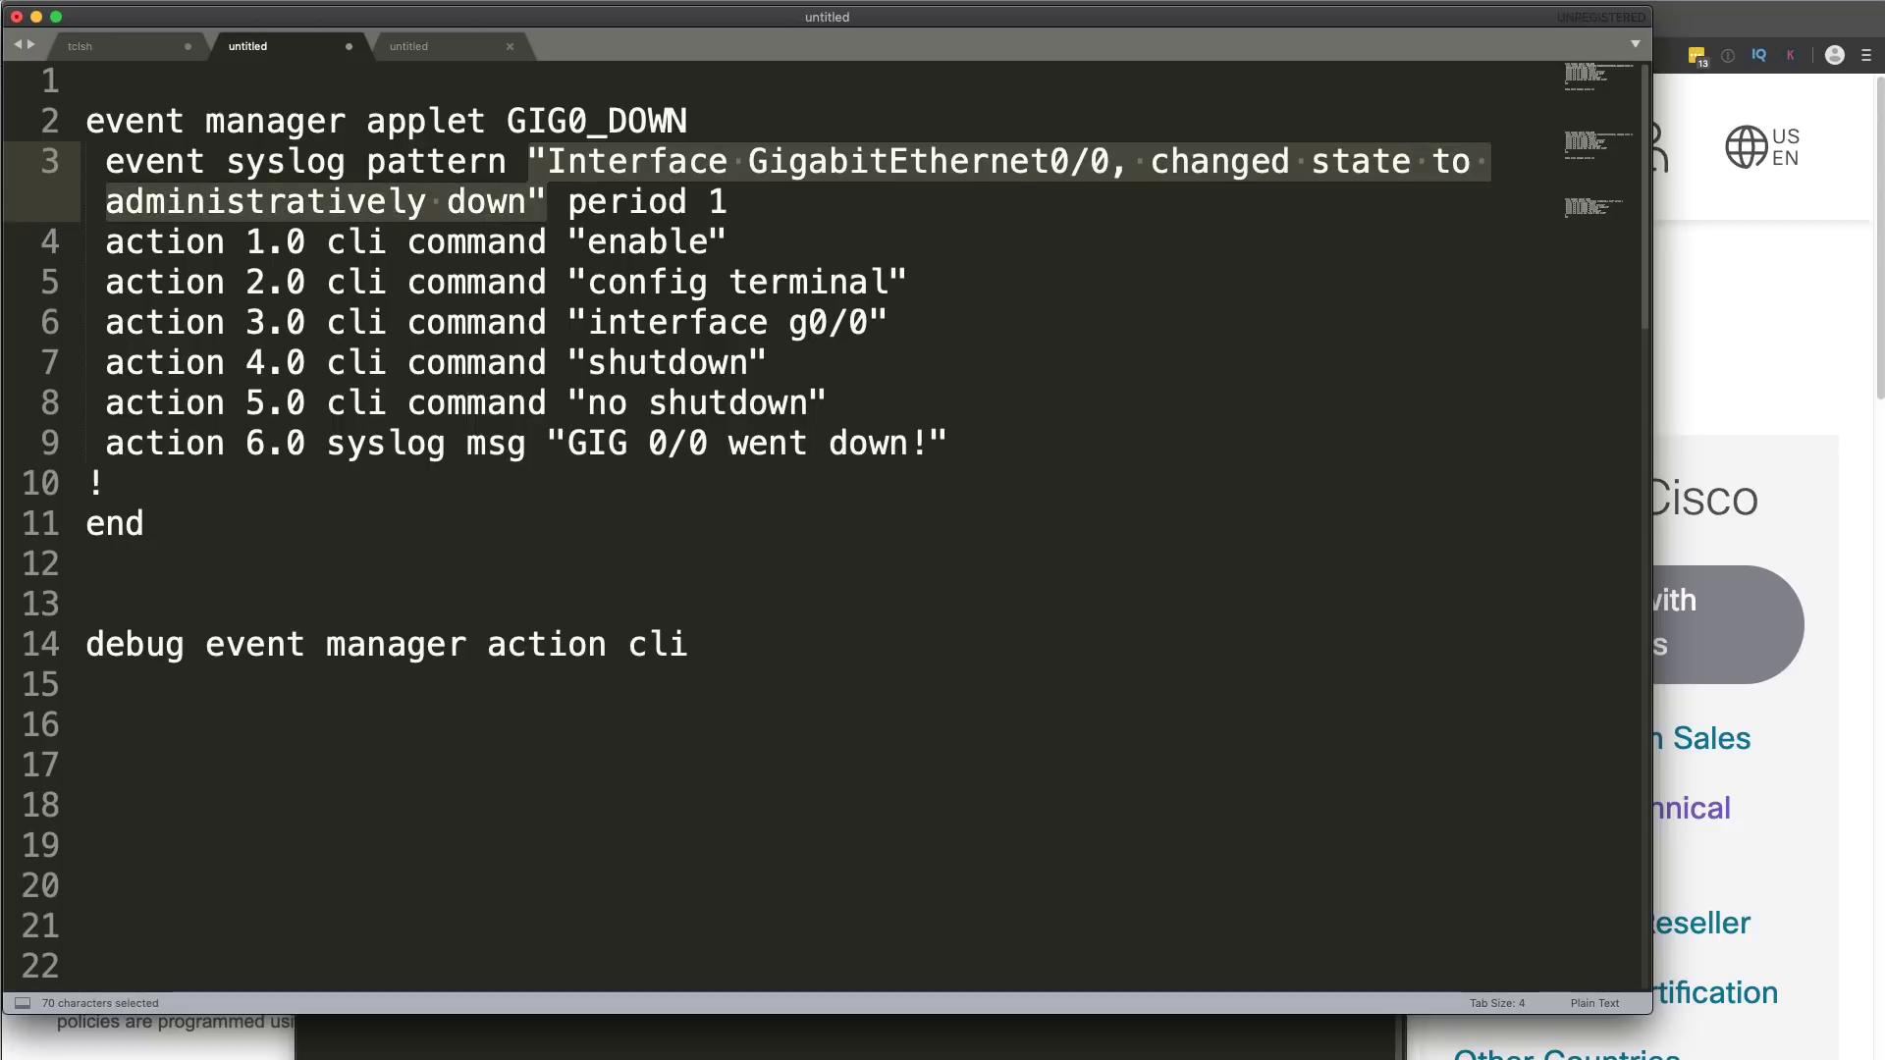
pyautogui.rightClick(91, 1056)
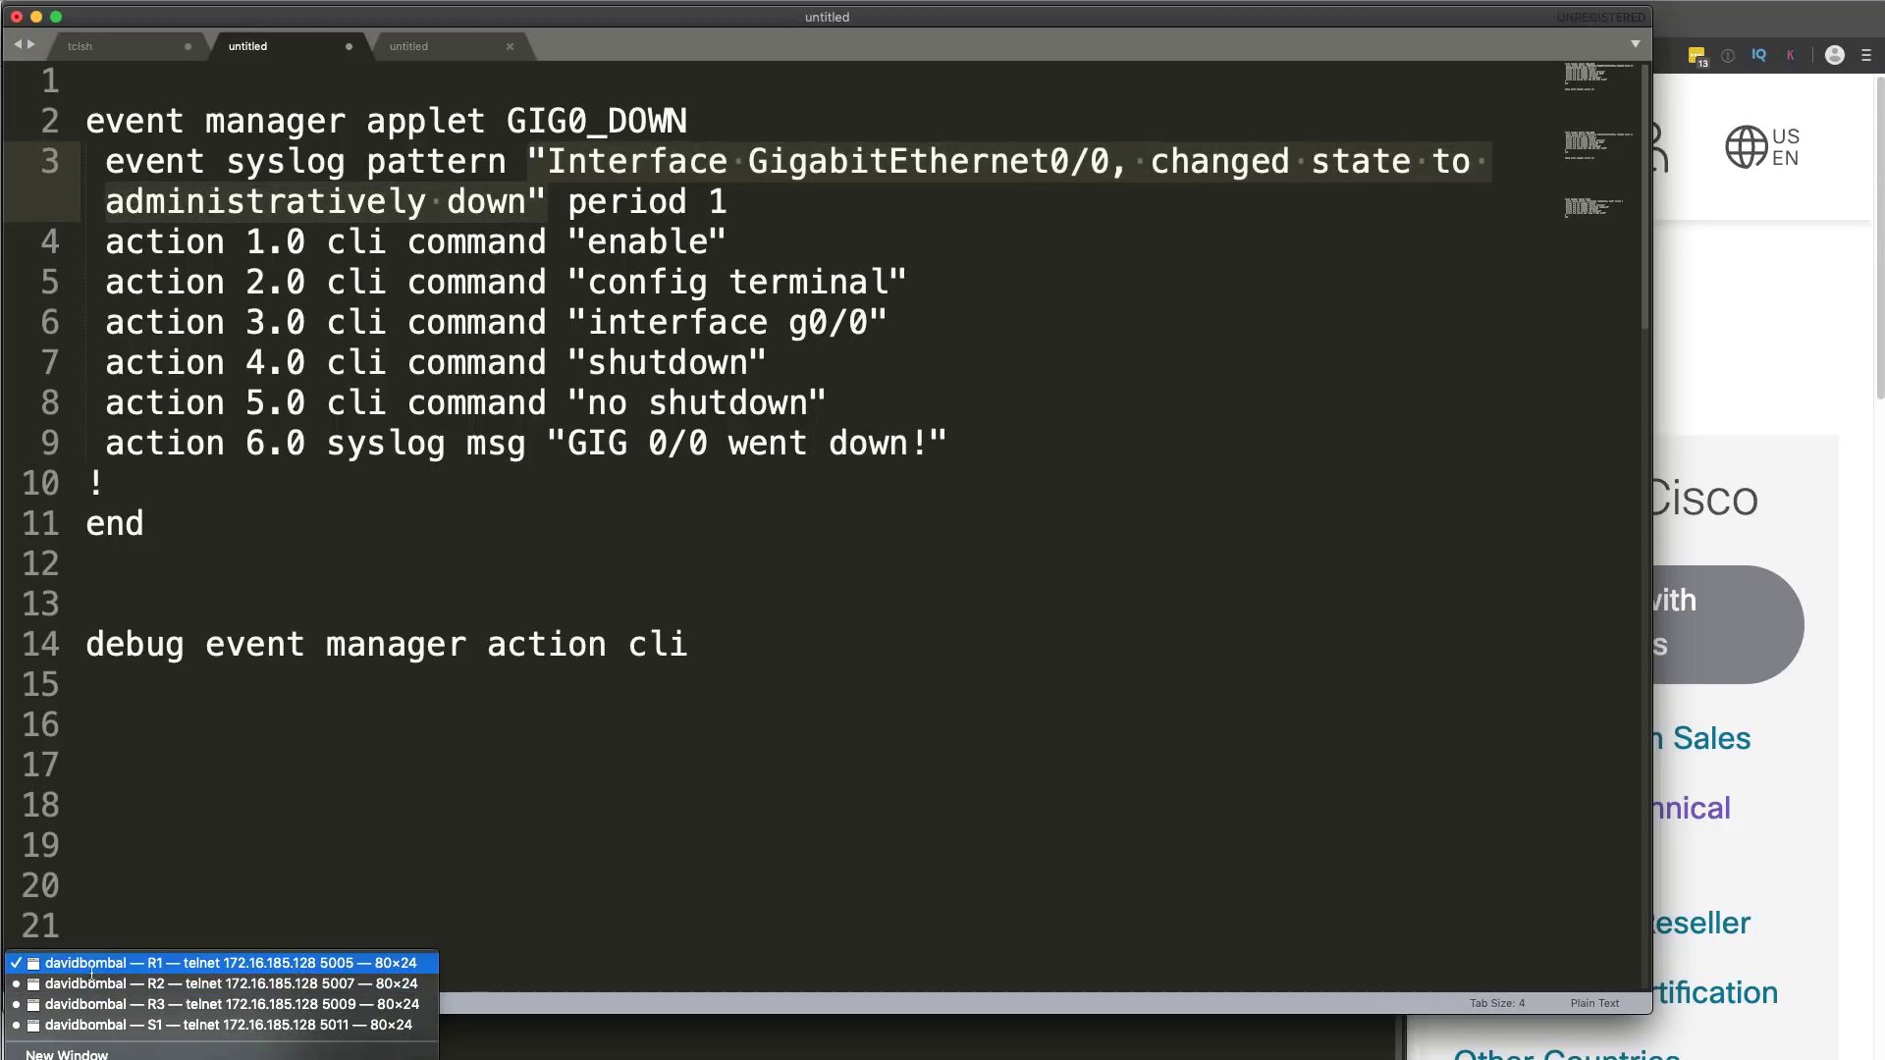
# - Shut down GigabitEthernet0/0 on R1 and highlight the 'administratively down' log message
pyautogui.click(91, 969)
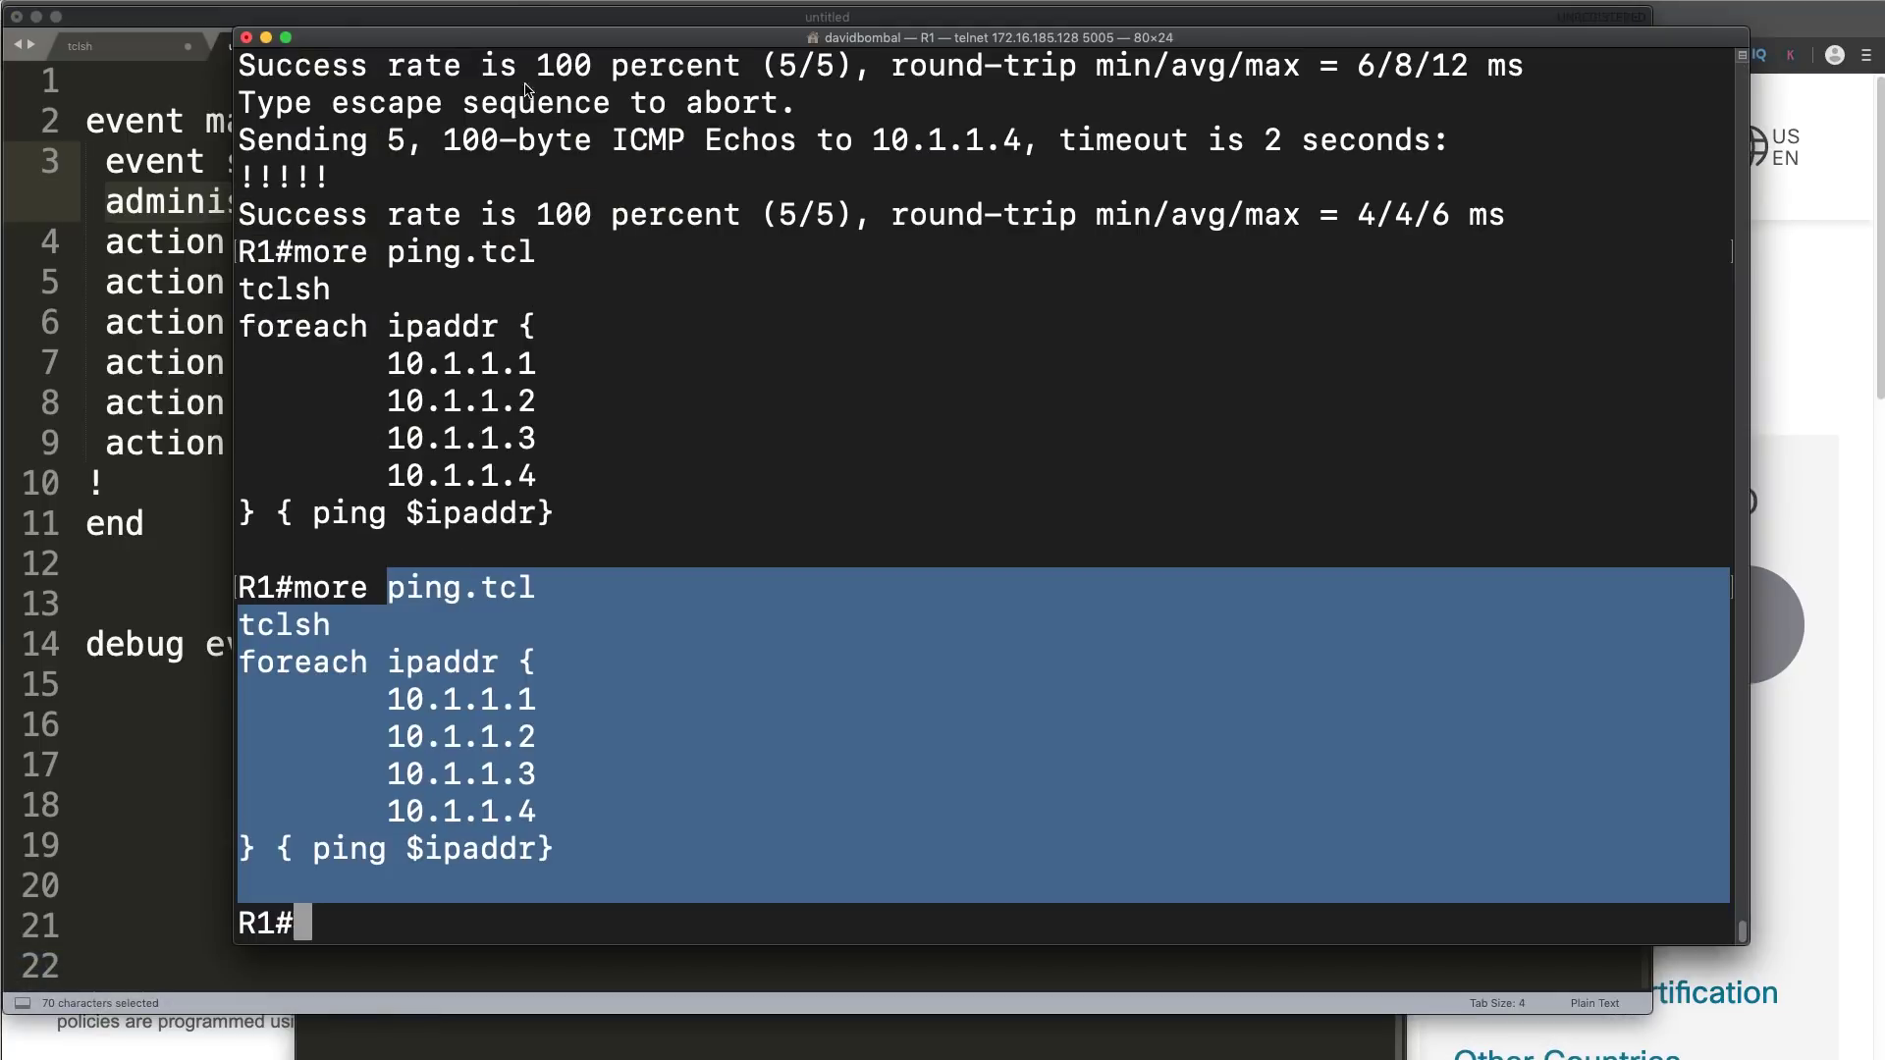
pyautogui.moveTo(516, 27); pyautogui.dragTo(517, 291)
pyautogui.press('Return')
pyautogui.write('conf t')
pyautogui.press('Return')
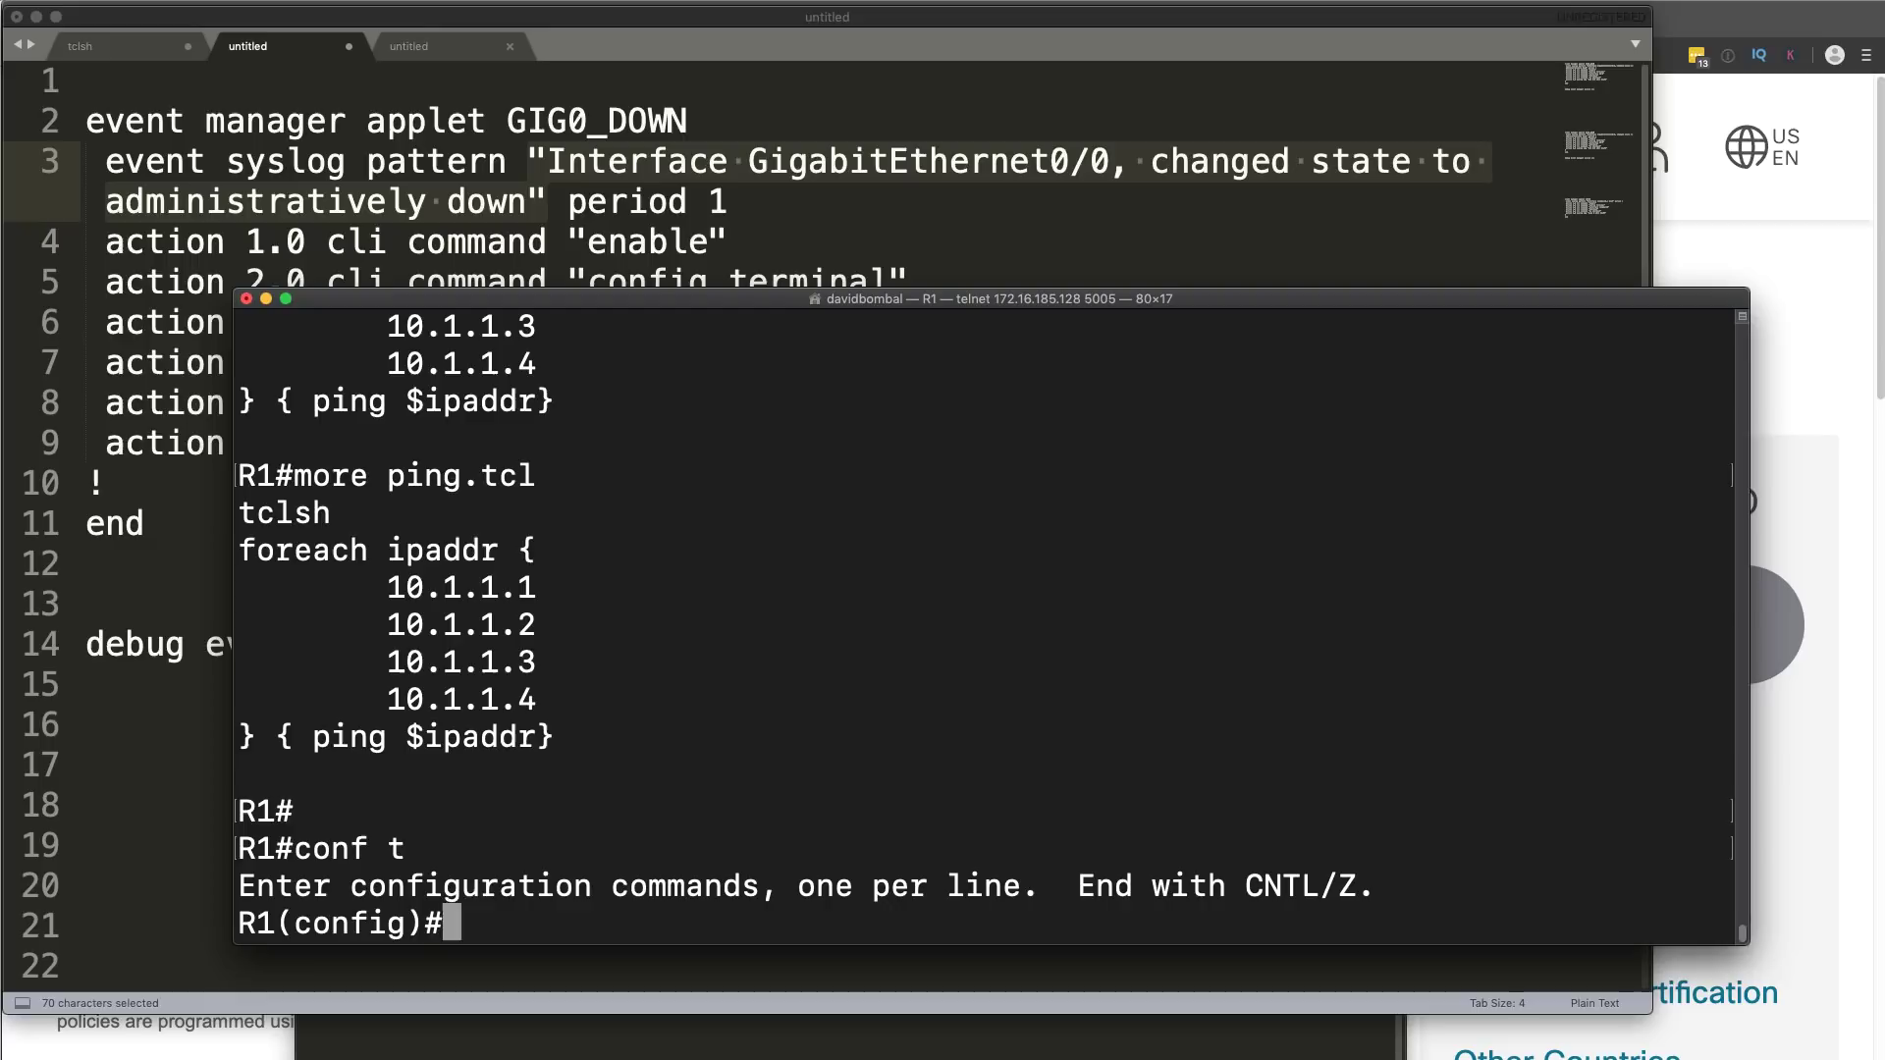
pyautogui.write('int g0/0')
pyautogui.press('Return')
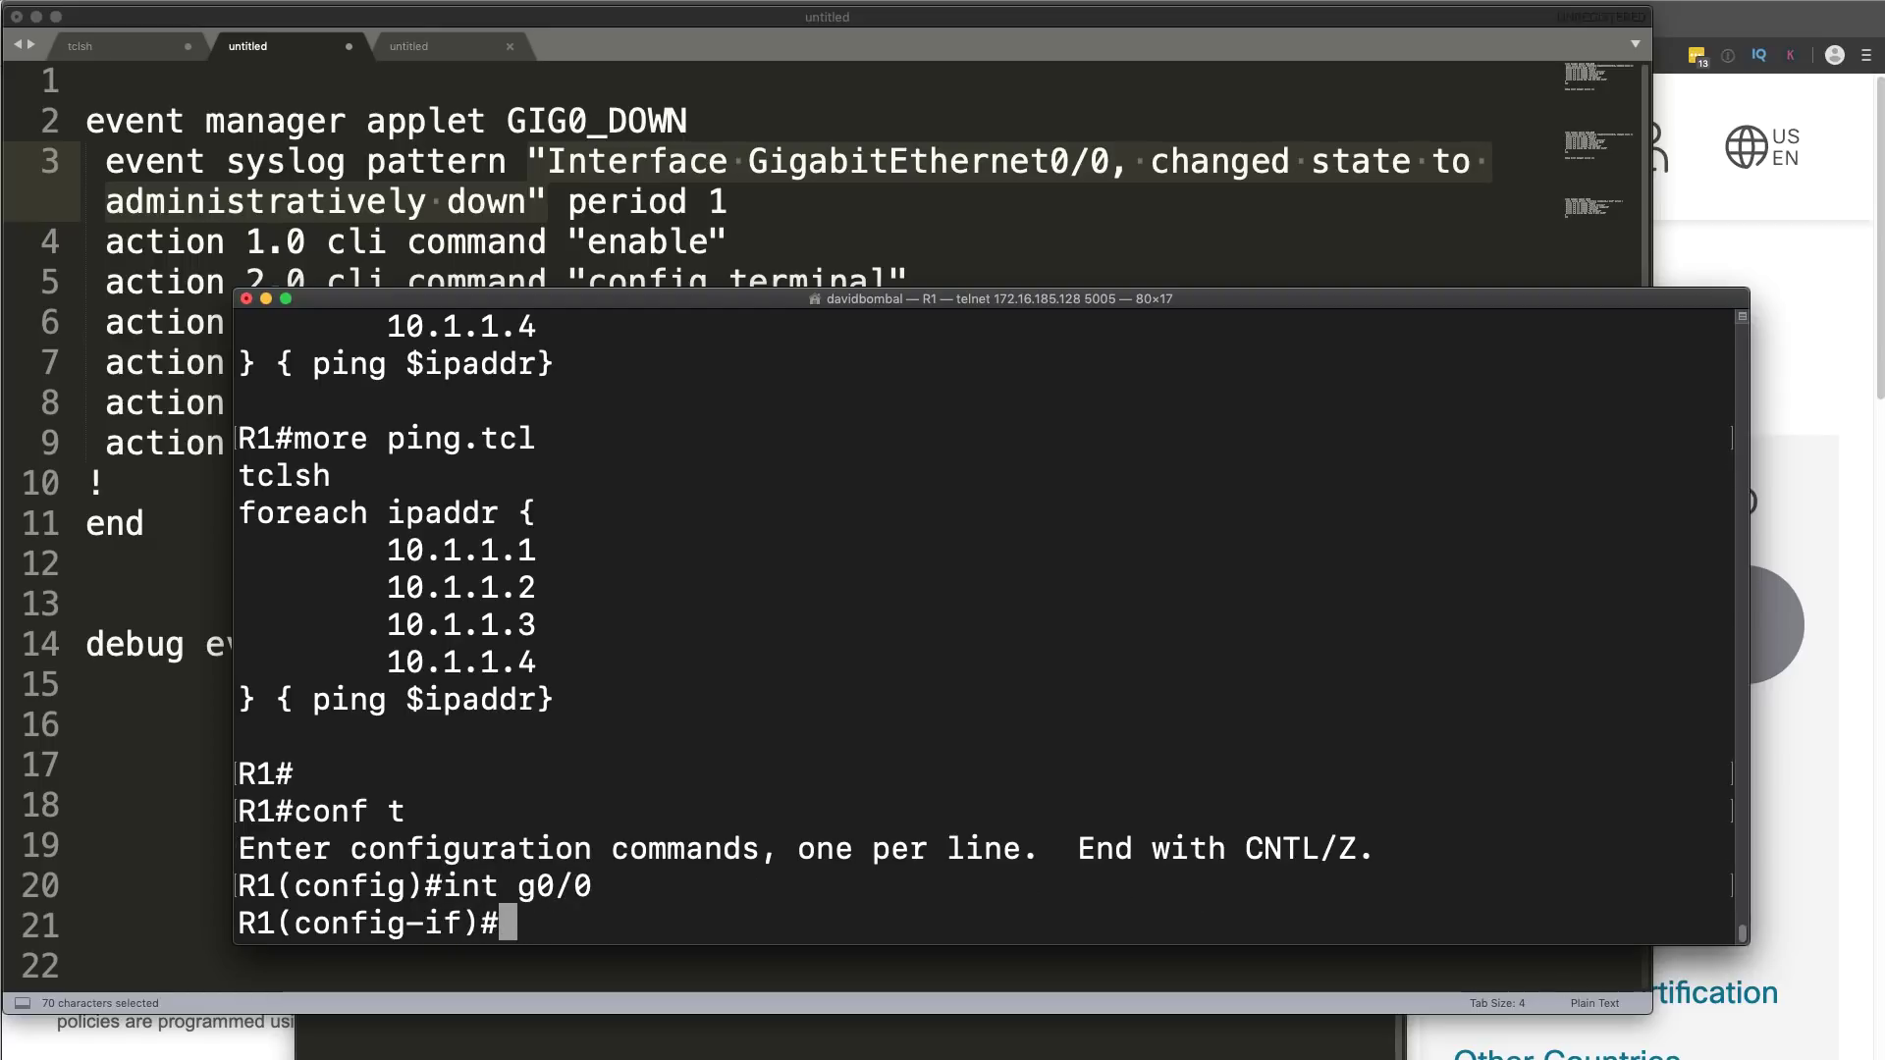
pyautogui.write('shut')
pyautogui.press('Return')
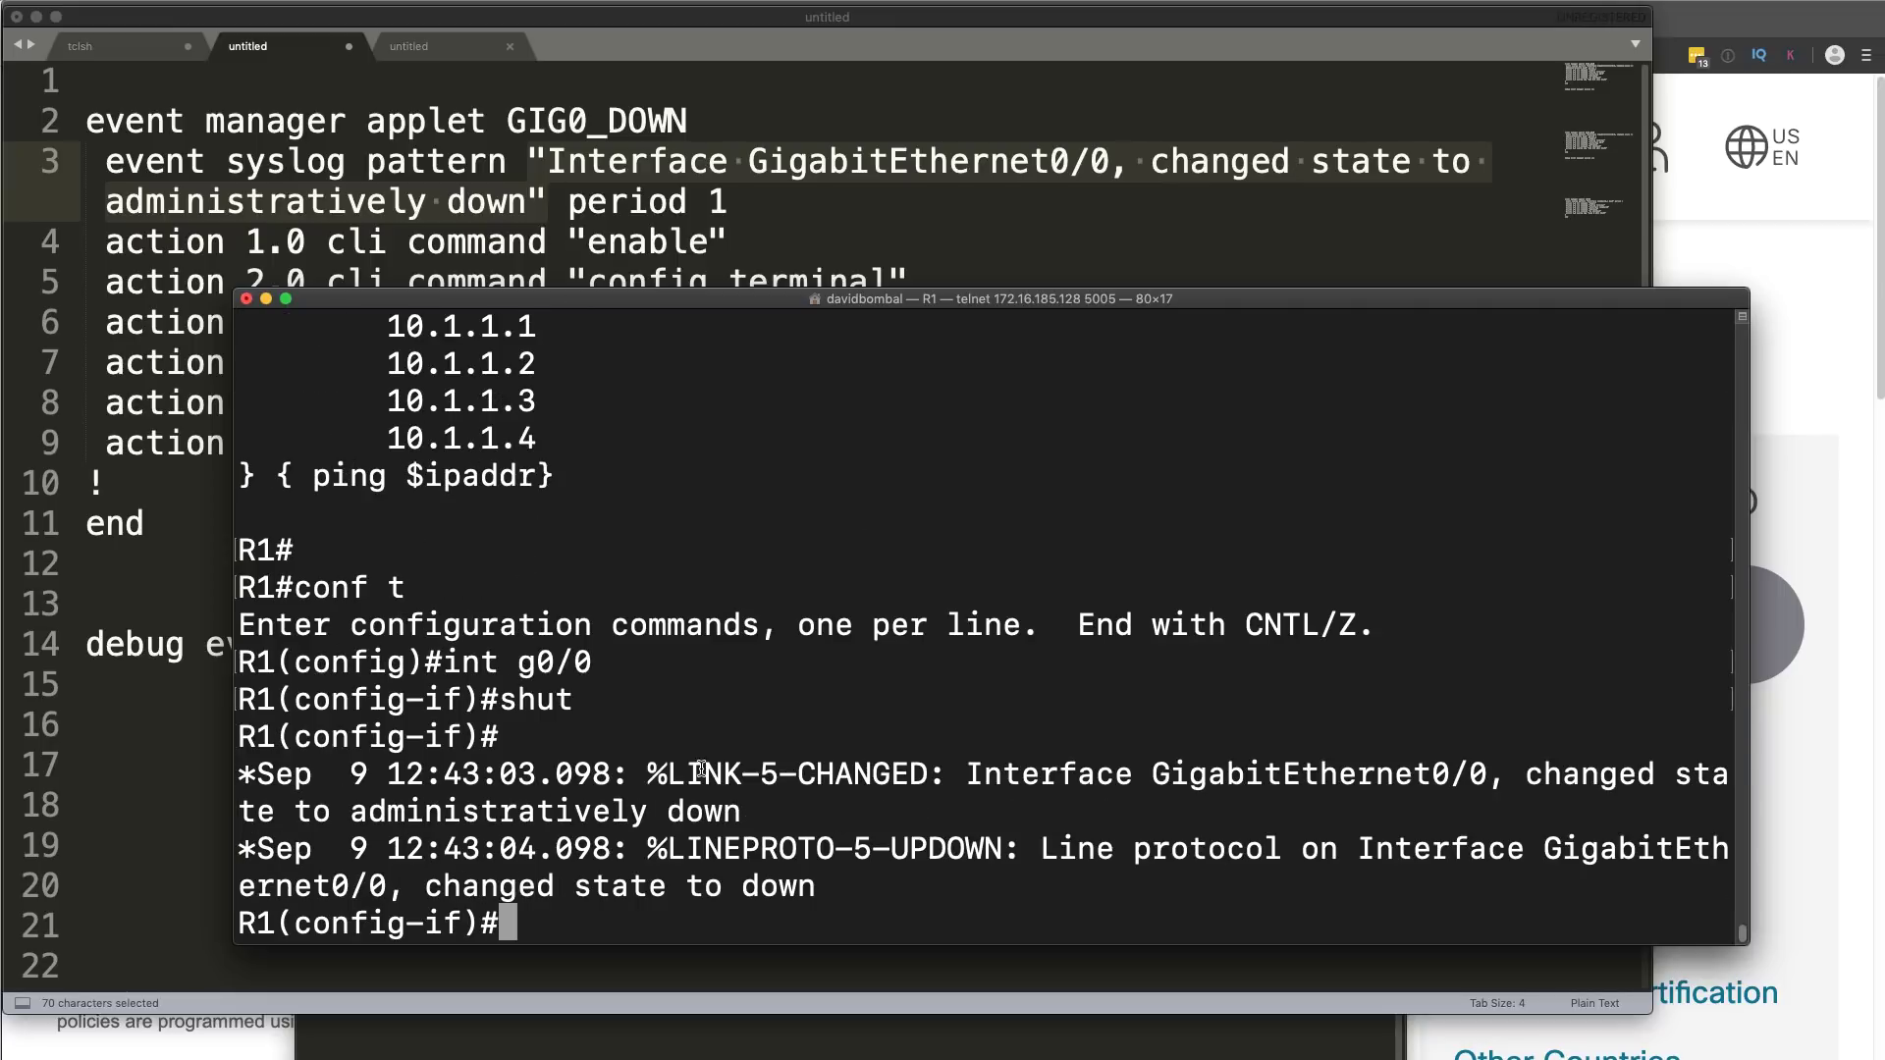
pyautogui.moveTo(958, 765); pyautogui.dragTo(750, 825)
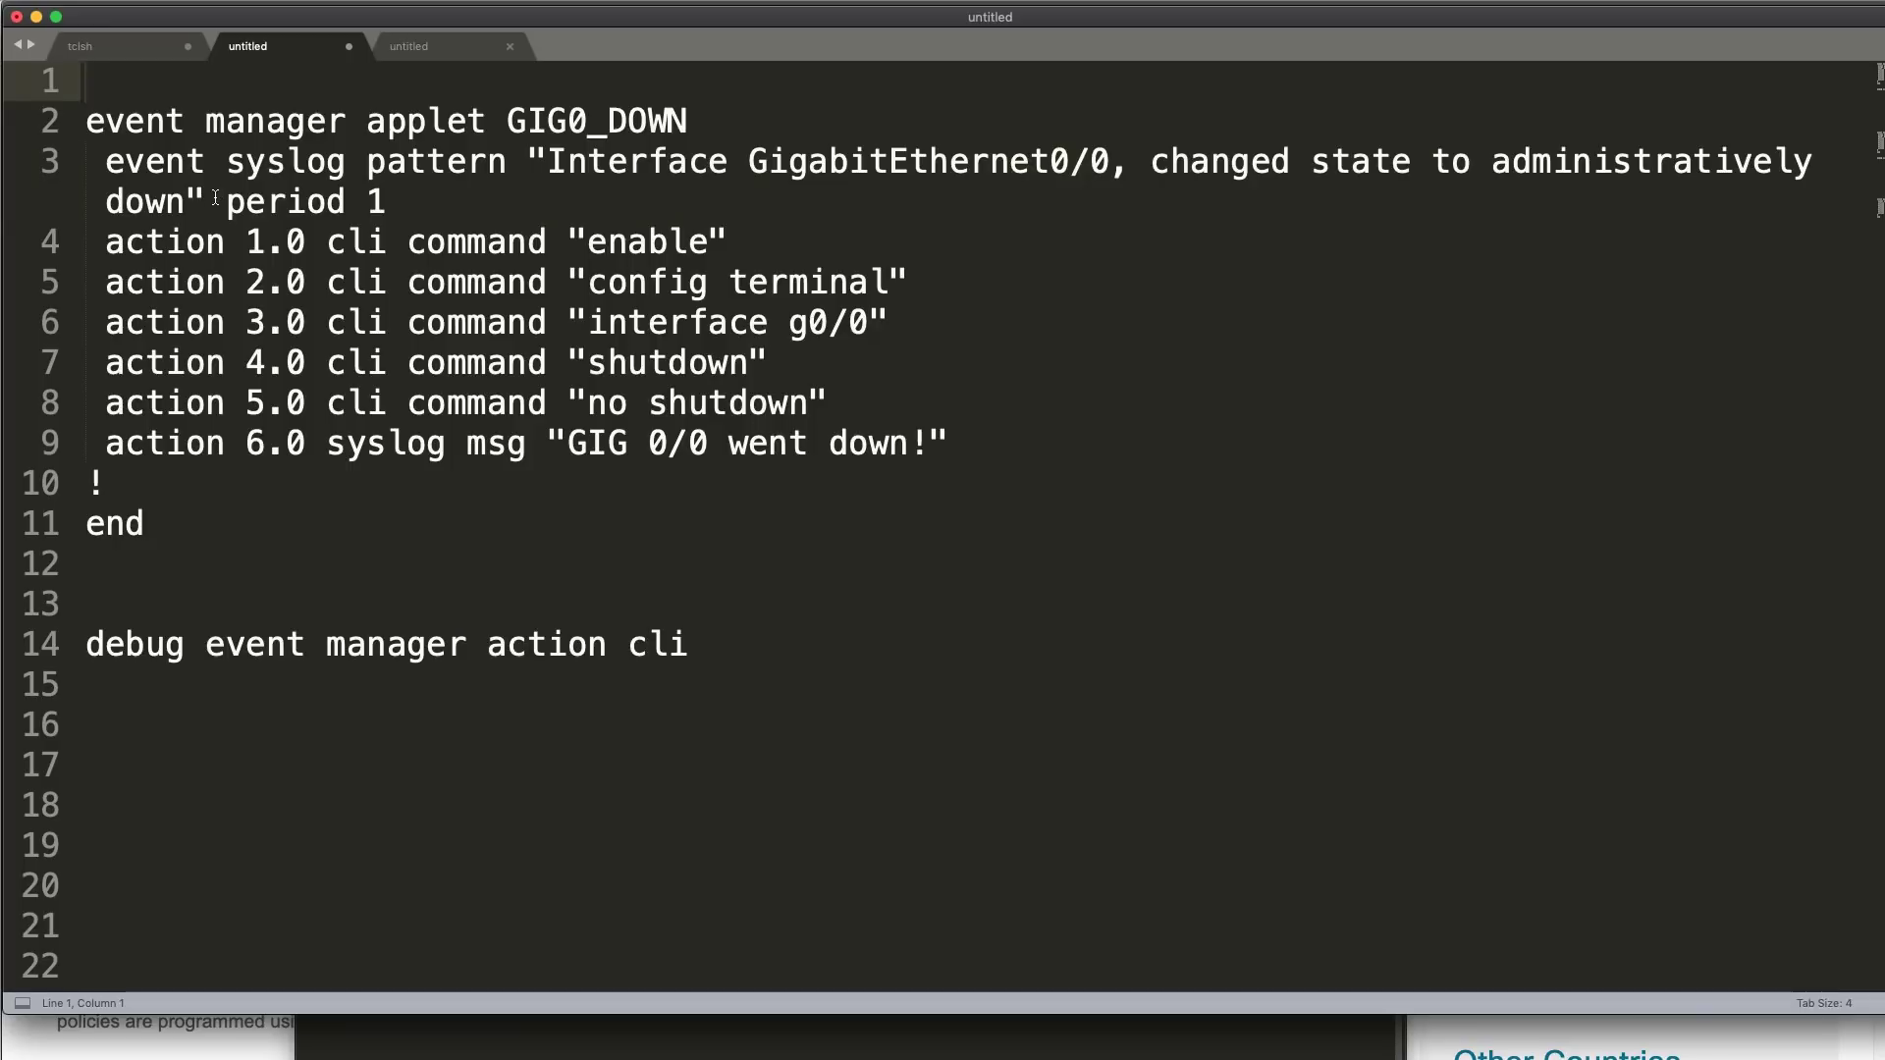
pyautogui.moveTo(227, 202); pyautogui.dragTo(389, 201)
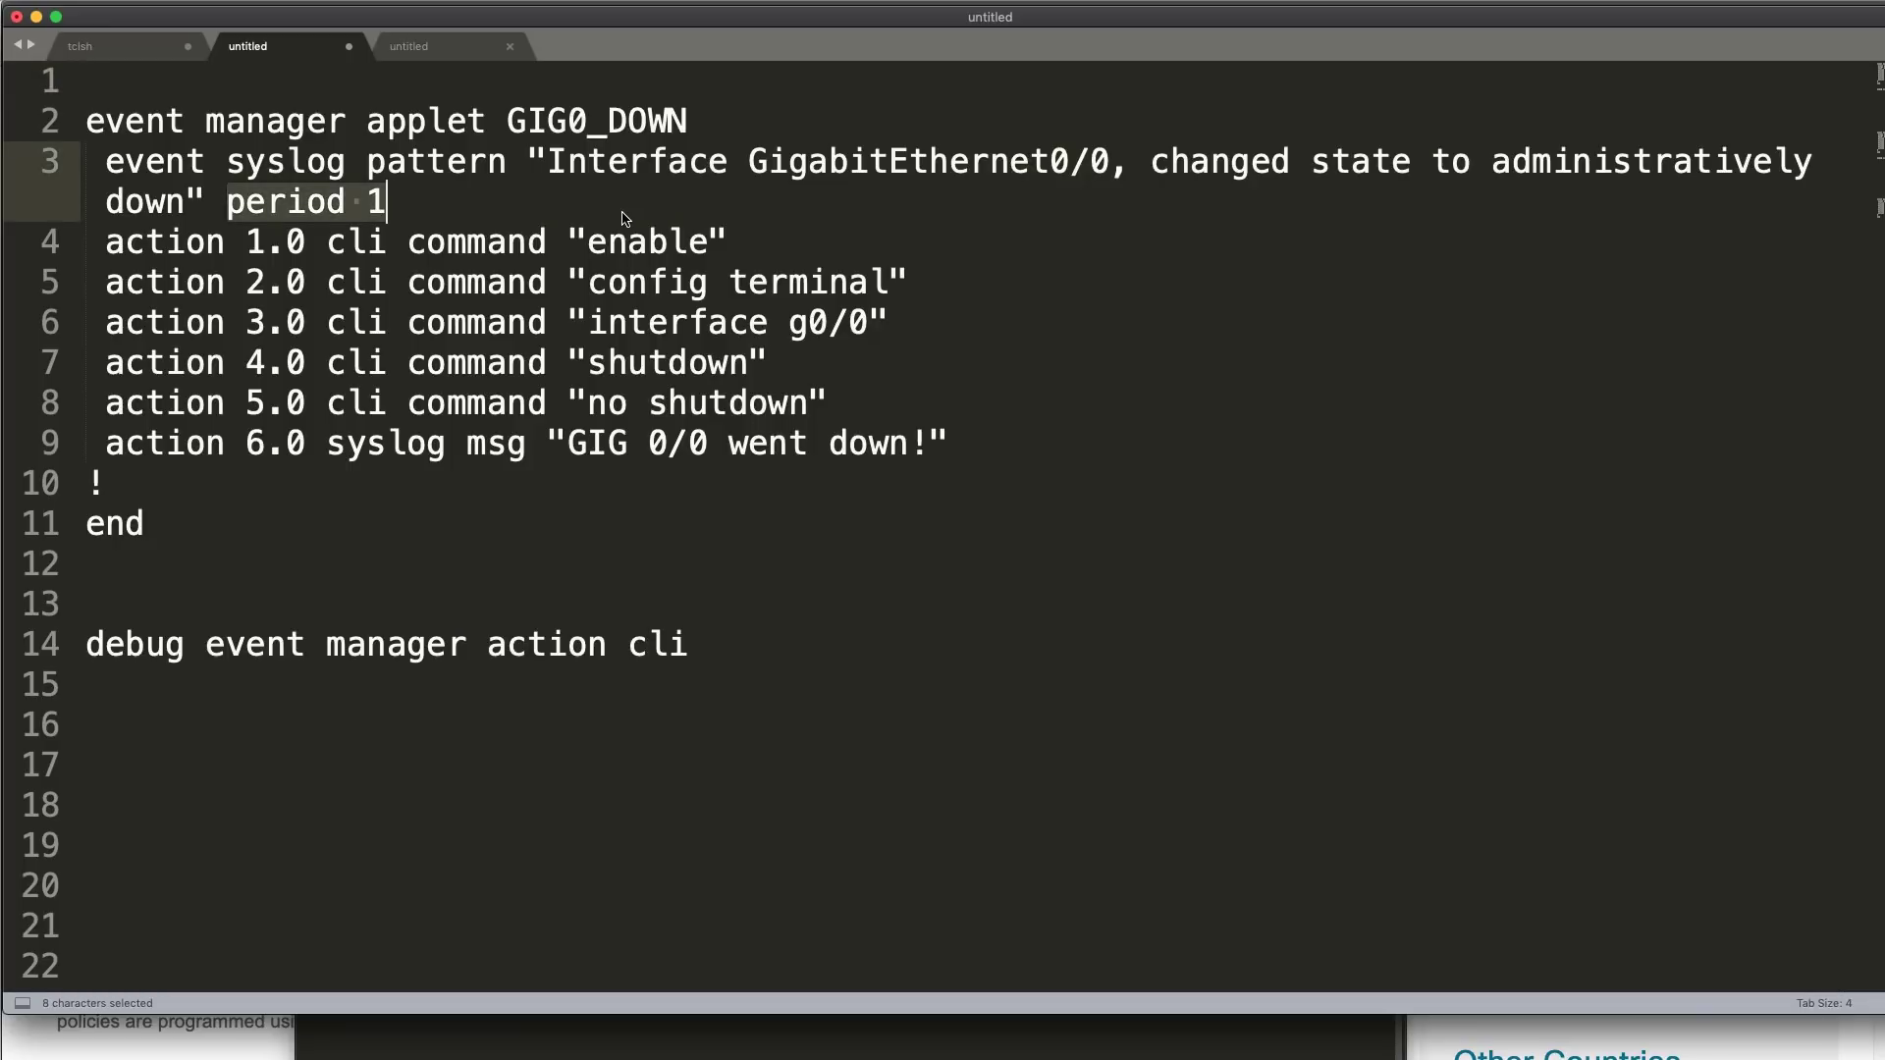
pyautogui.moveTo(244, 239); pyautogui.dragTo(743, 241)
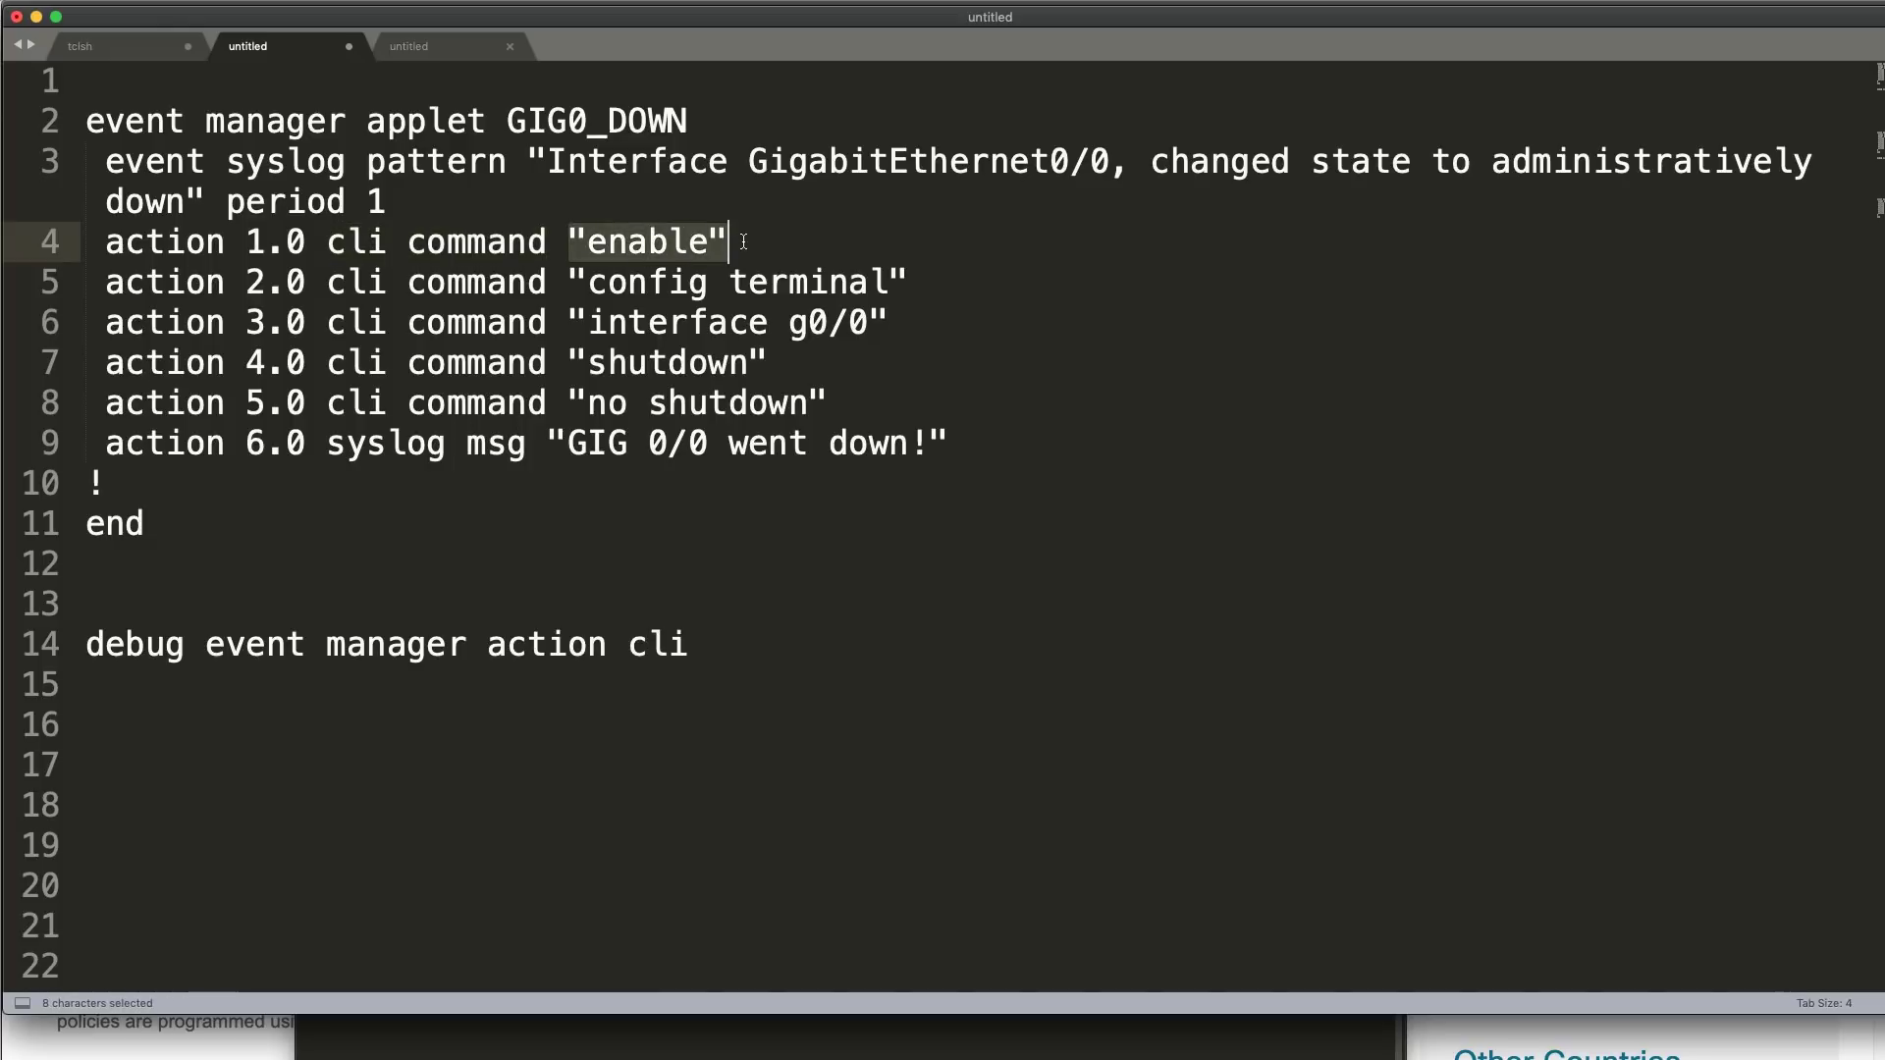
pyautogui.moveTo(571, 282); pyautogui.dragTo(938, 287)
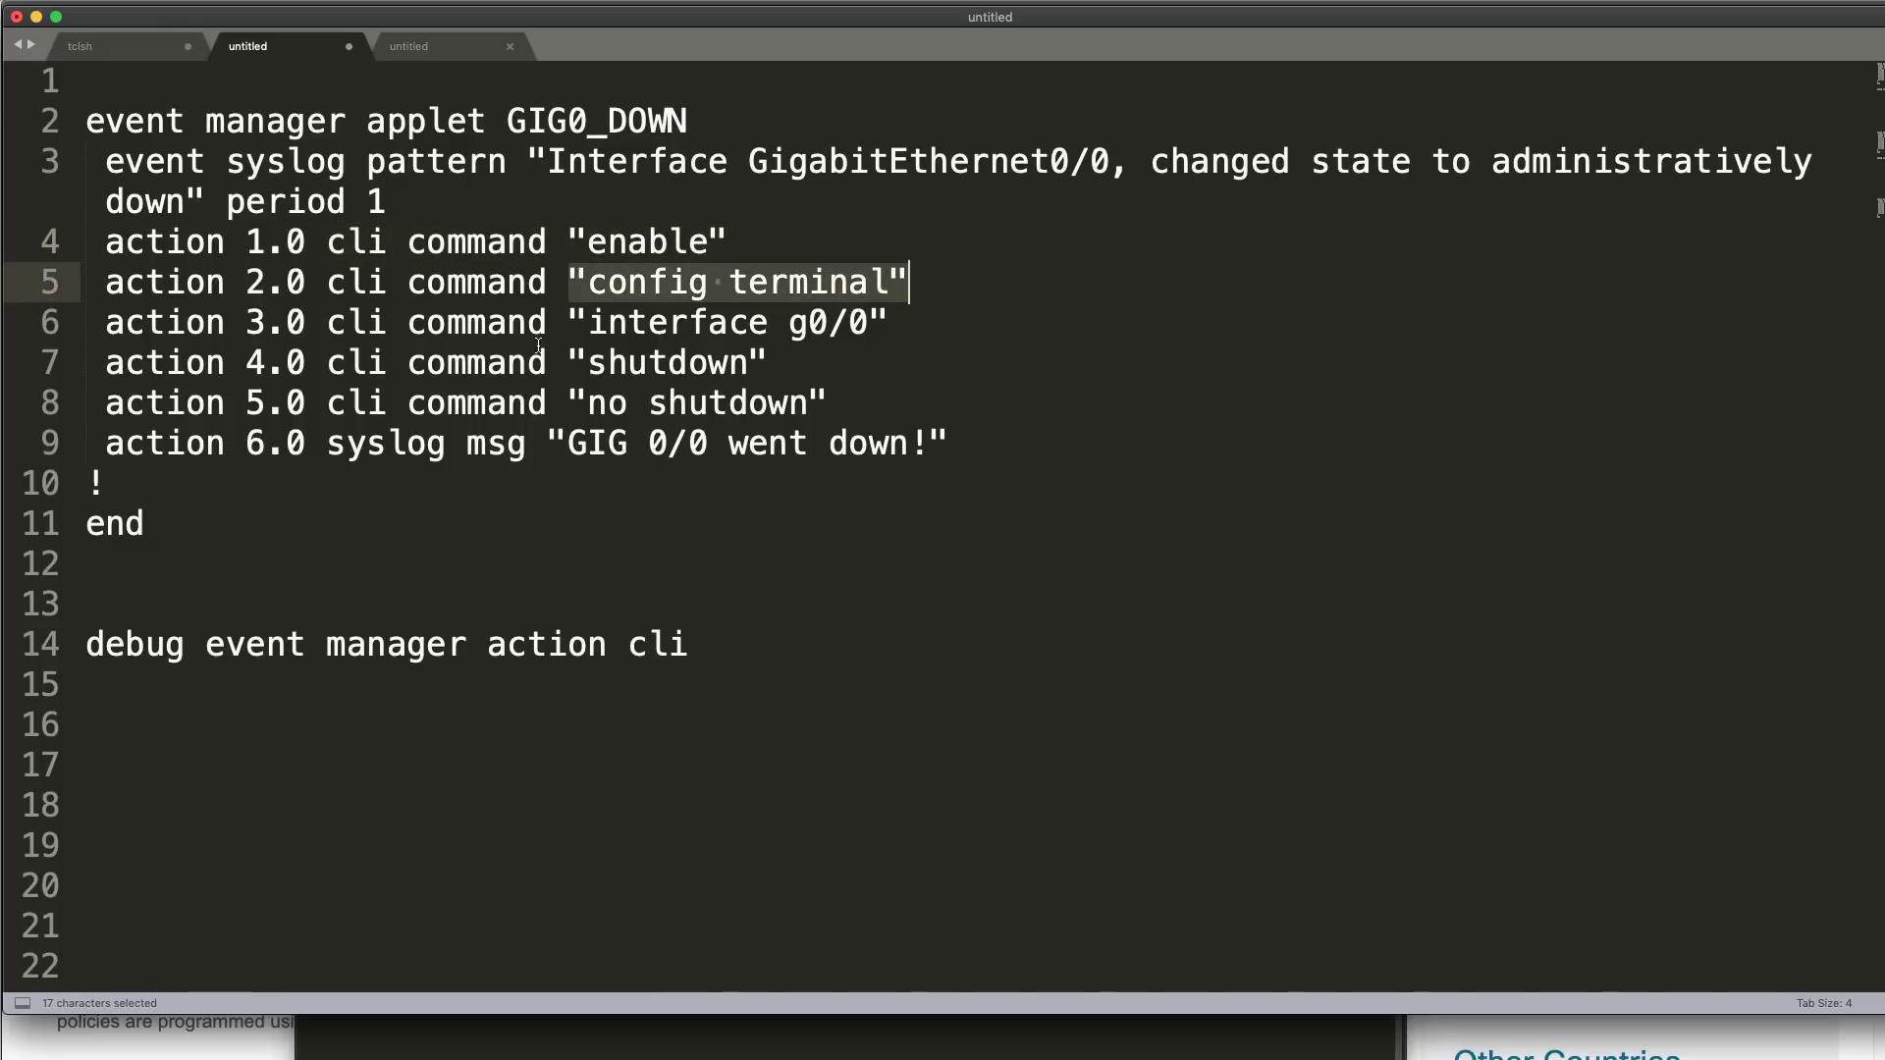
pyautogui.moveTo(560, 321); pyautogui.dragTo(897, 317)
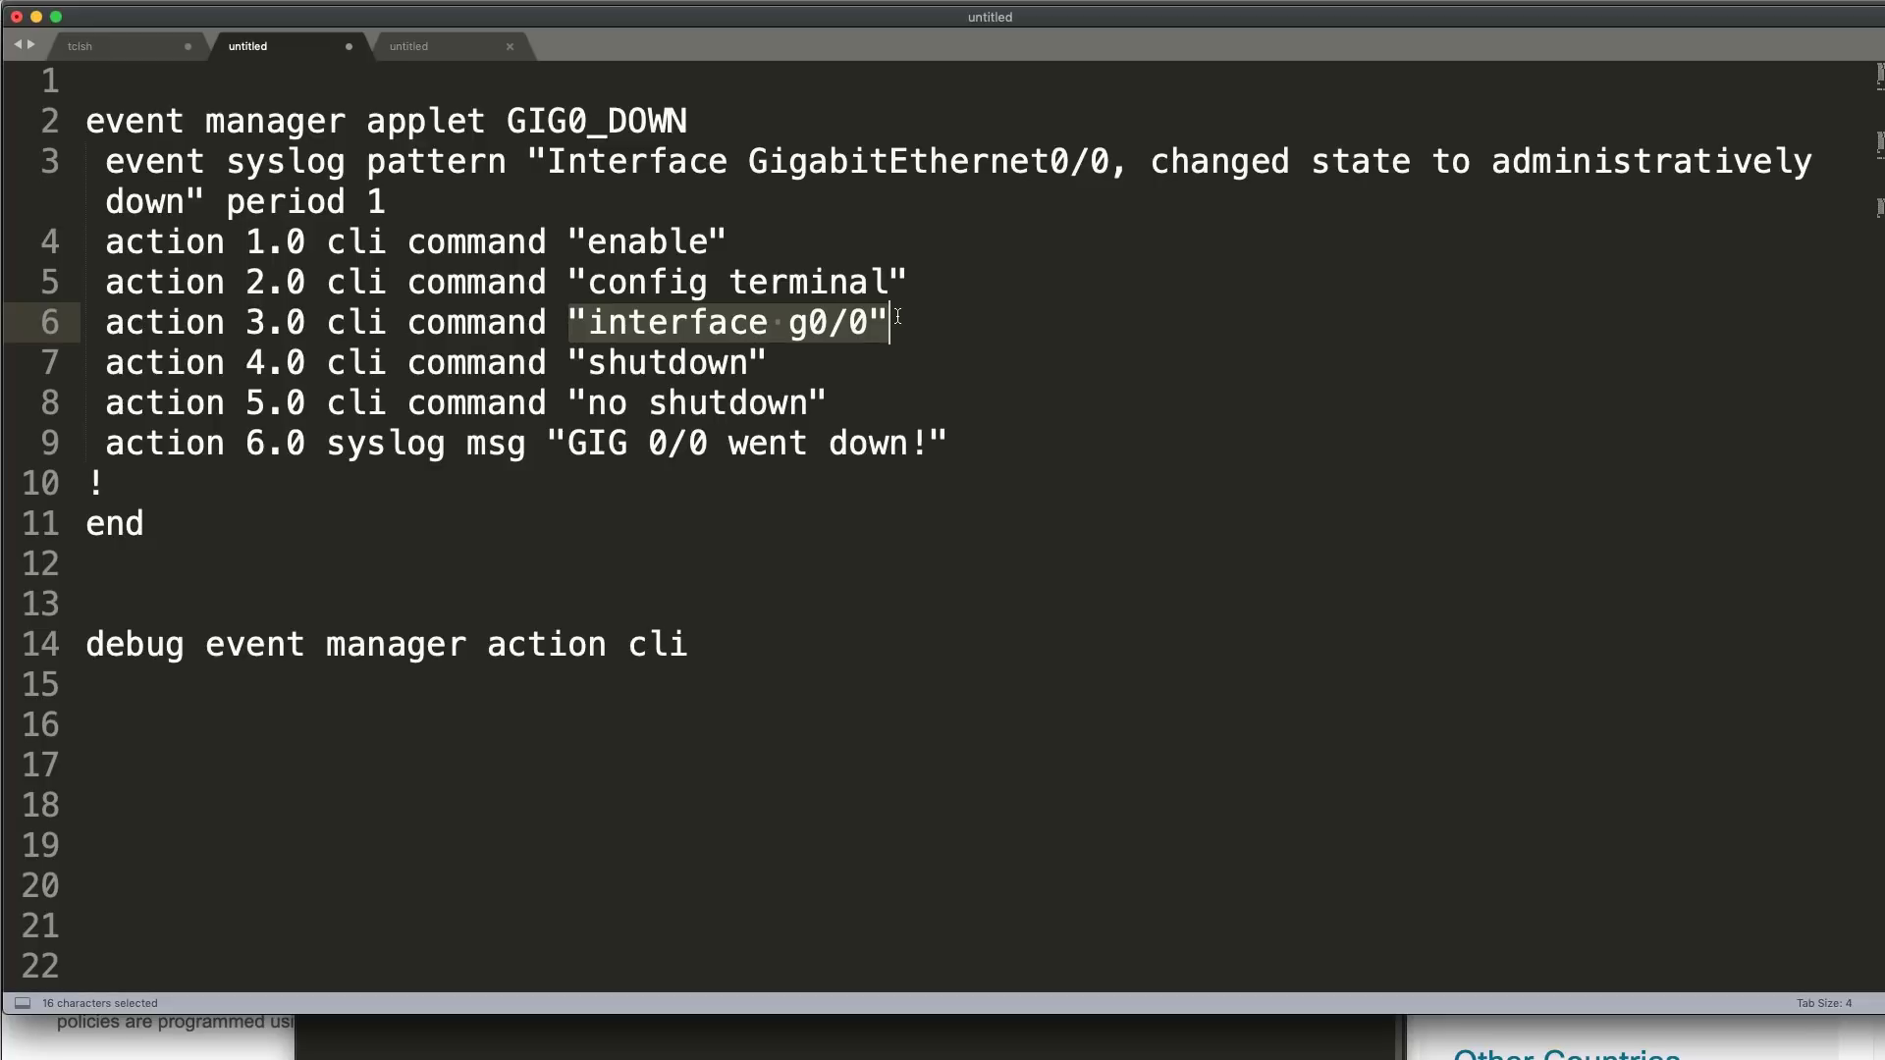
pyautogui.moveTo(568, 362); pyautogui.dragTo(805, 360)
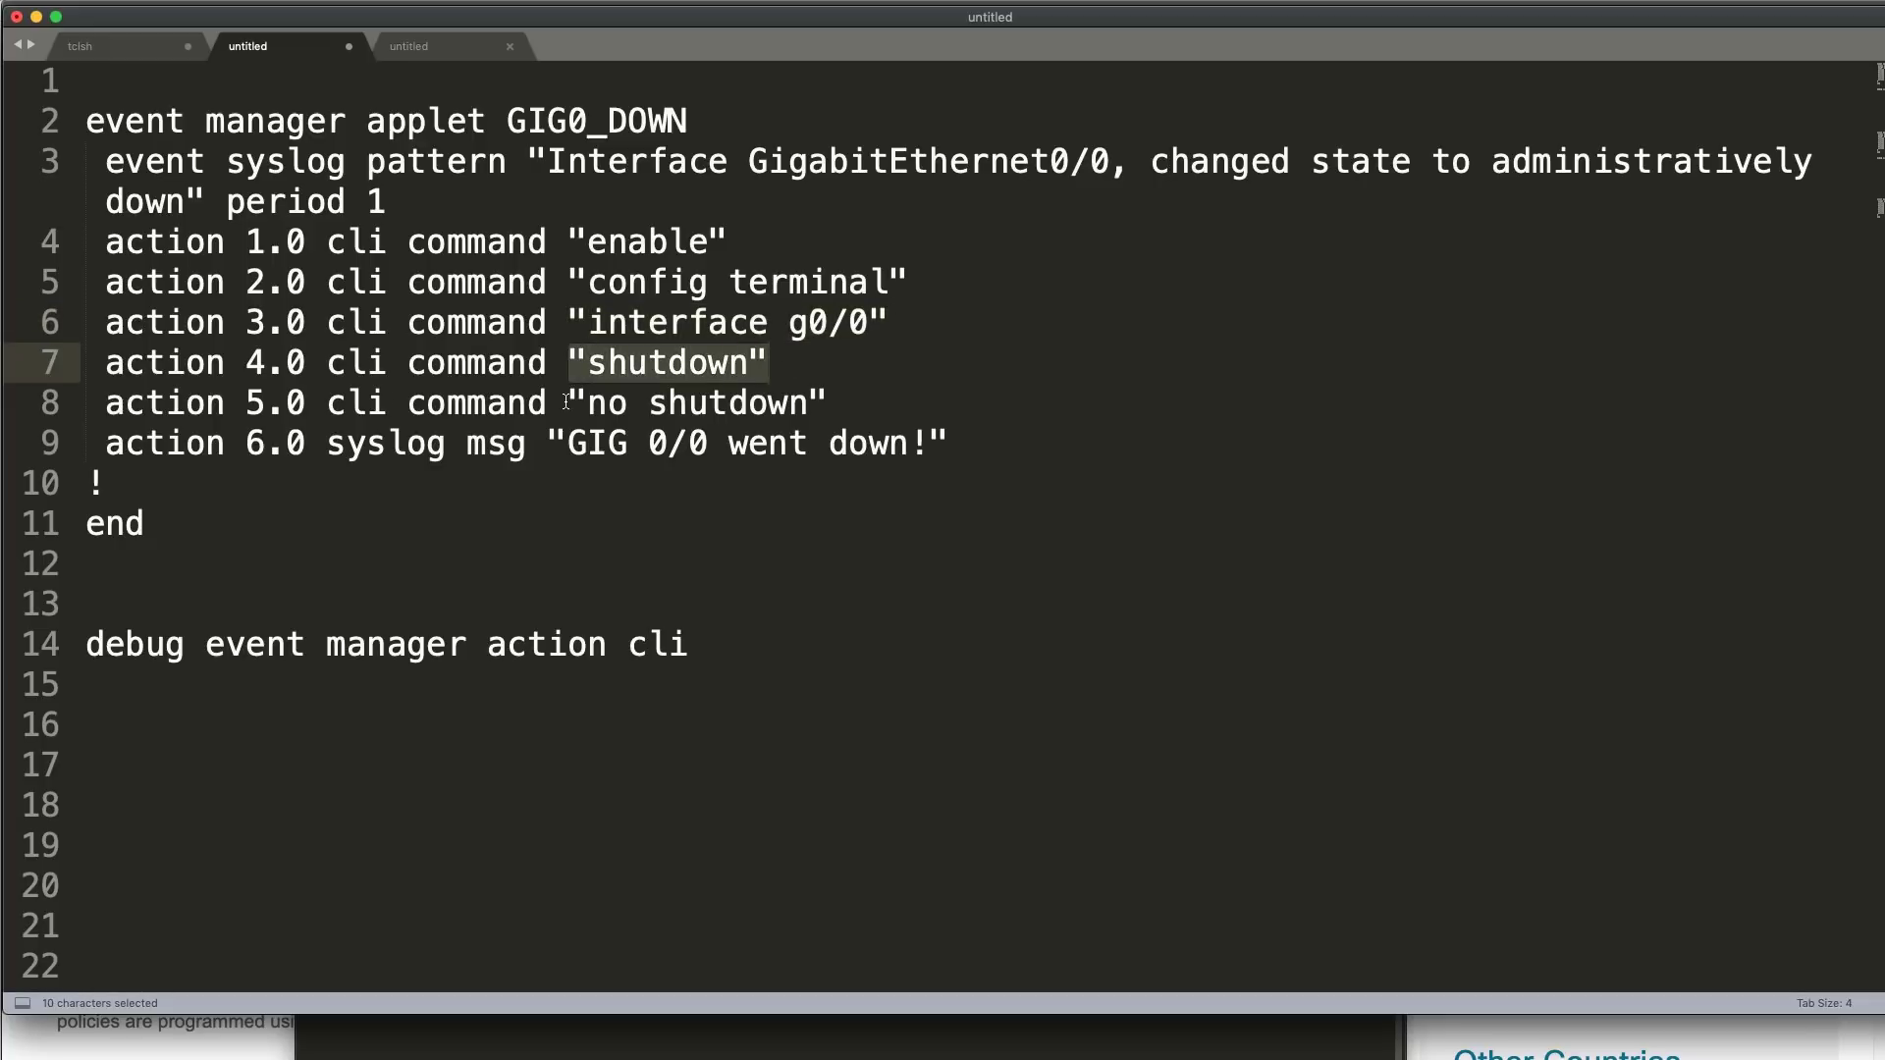
pyautogui.moveTo(565, 402); pyautogui.dragTo(888, 403)
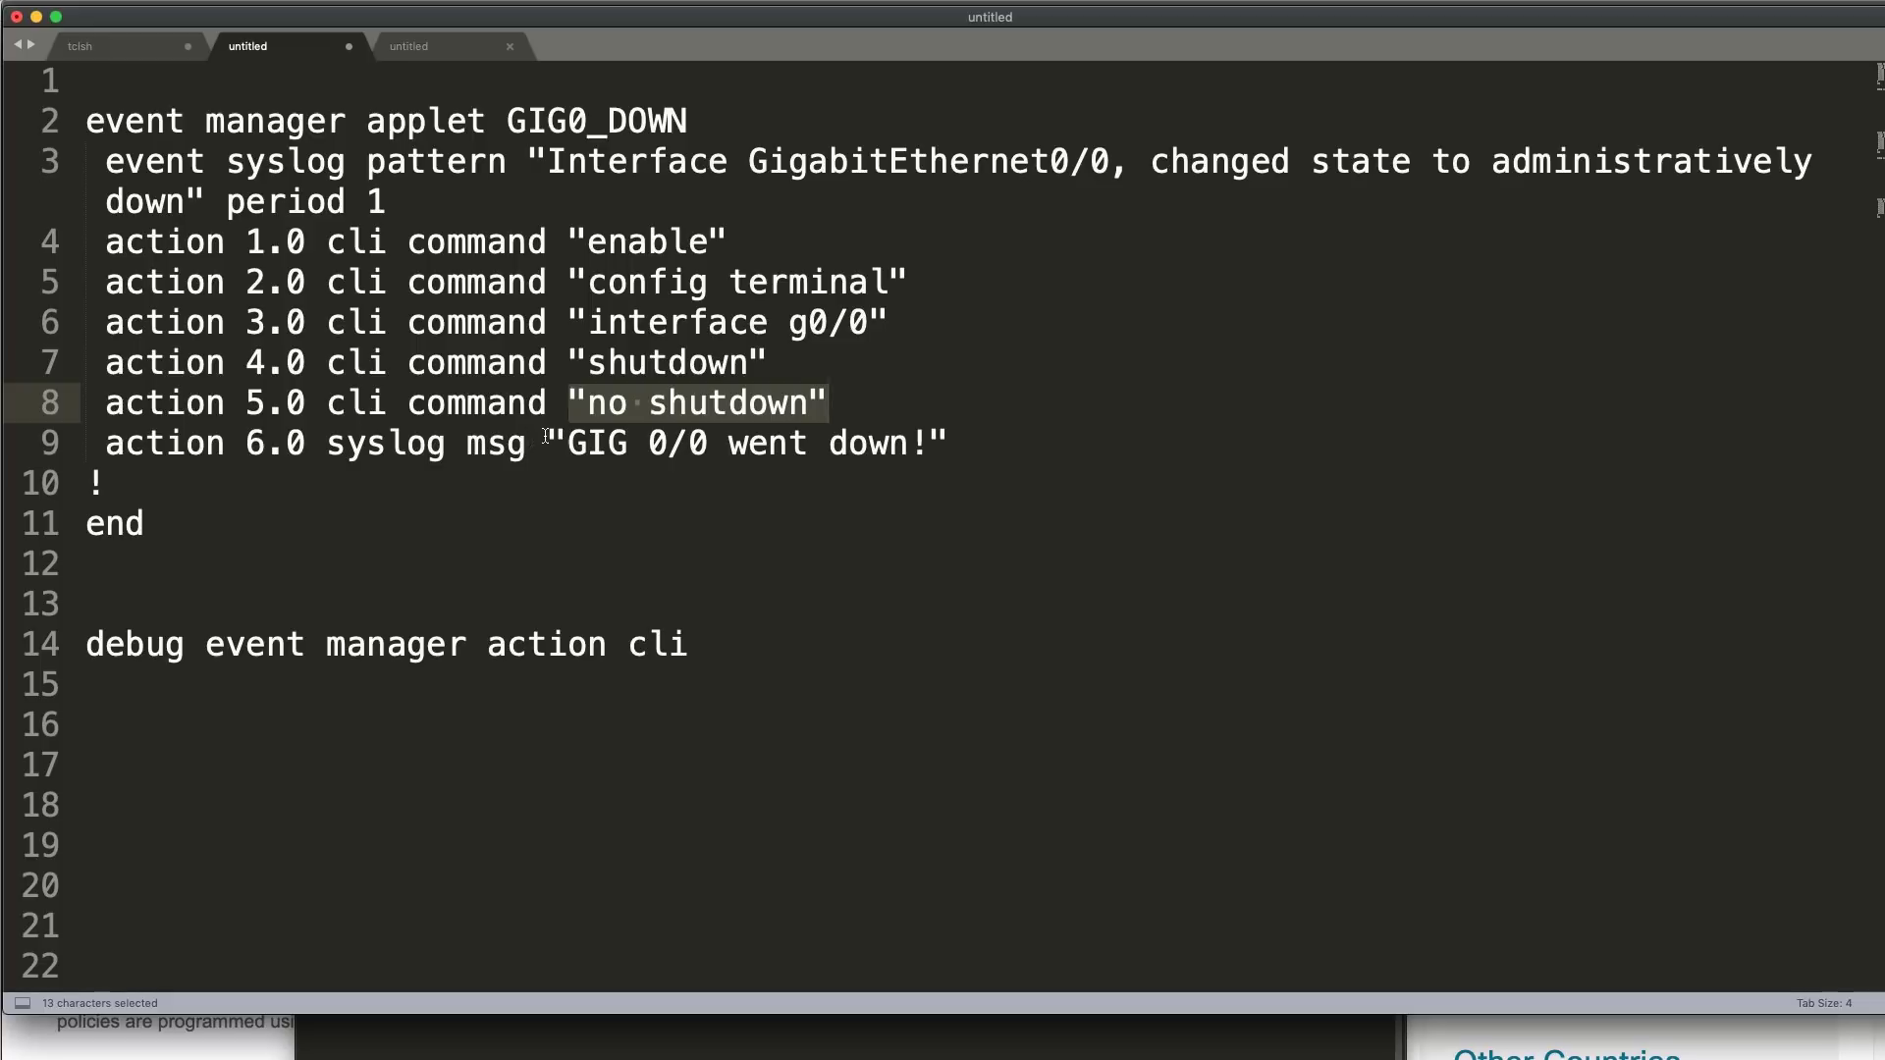
pyautogui.moveTo(338, 445); pyautogui.dragTo(1042, 429)
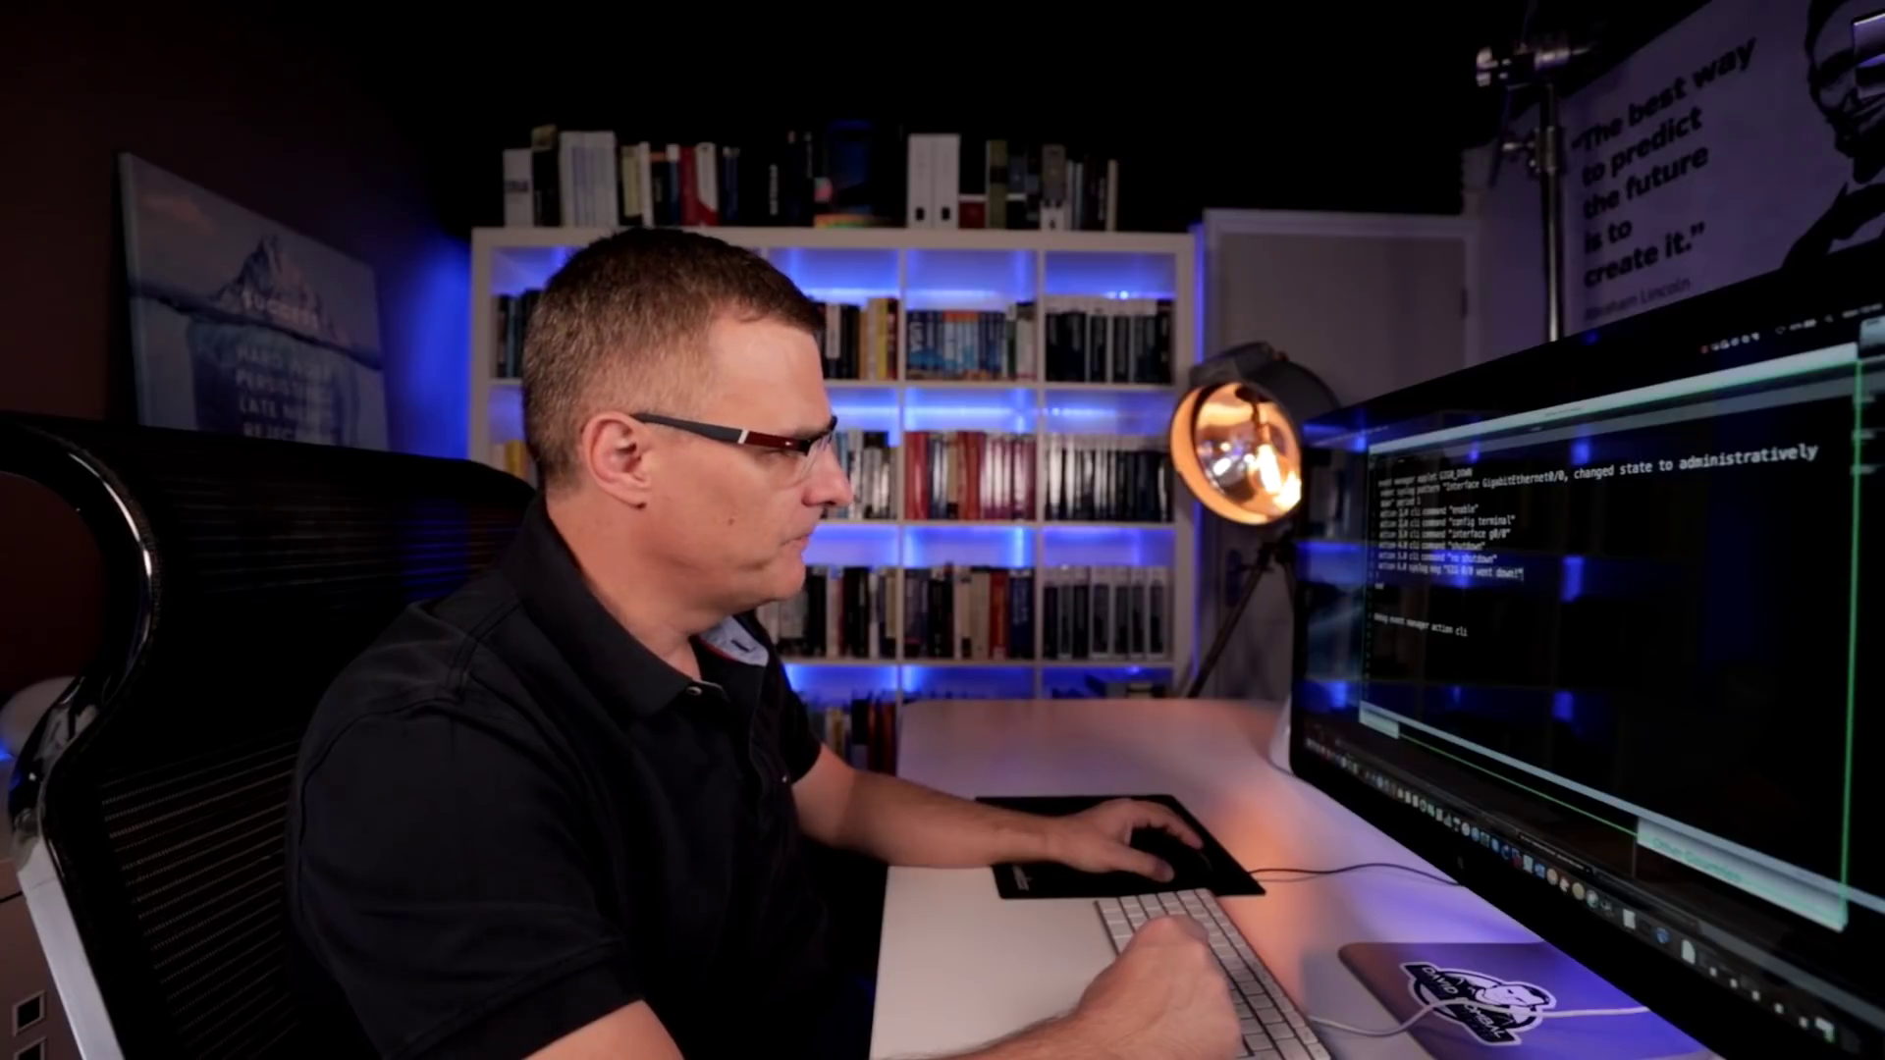
# - Copy the full GIG0_DOWN applet (lines 2–11) from Sublime Text
pyautogui.moveTo(98, 564); pyautogui.dragTo(56, 113)
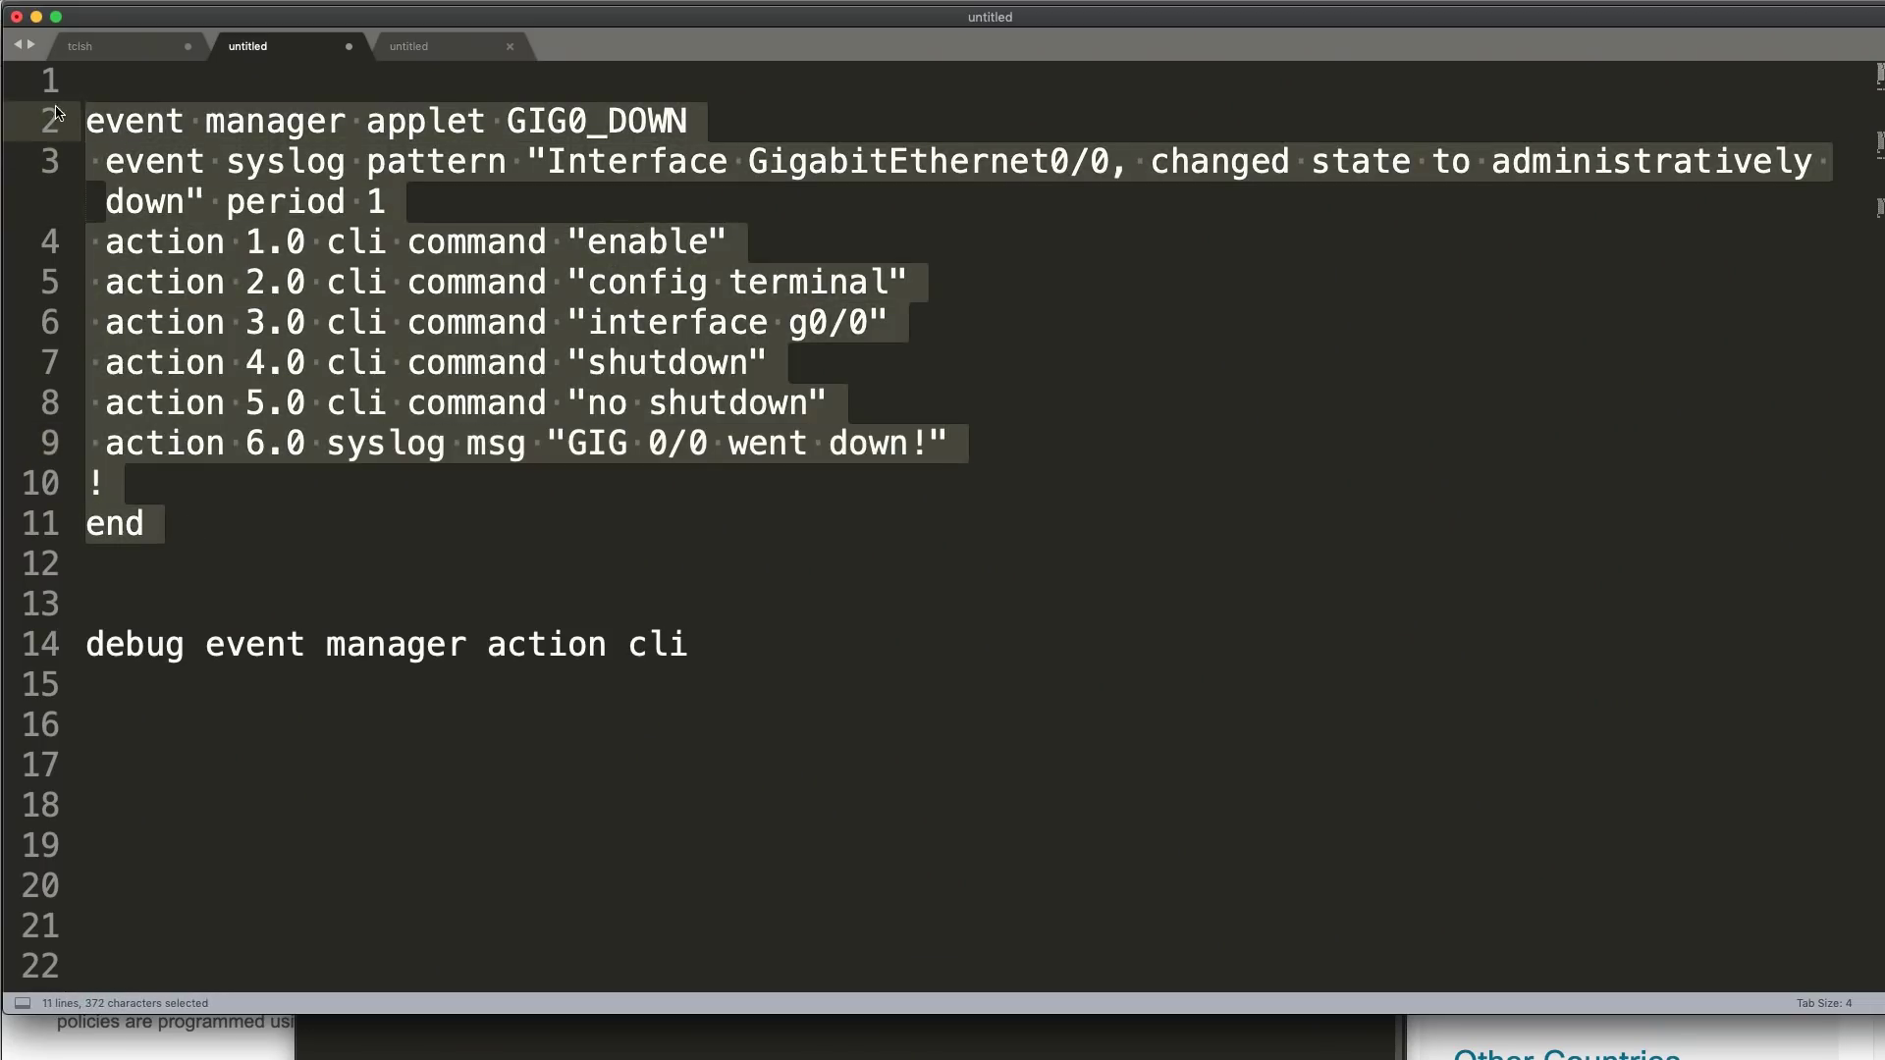
pyautogui.rightClick(310, 229)
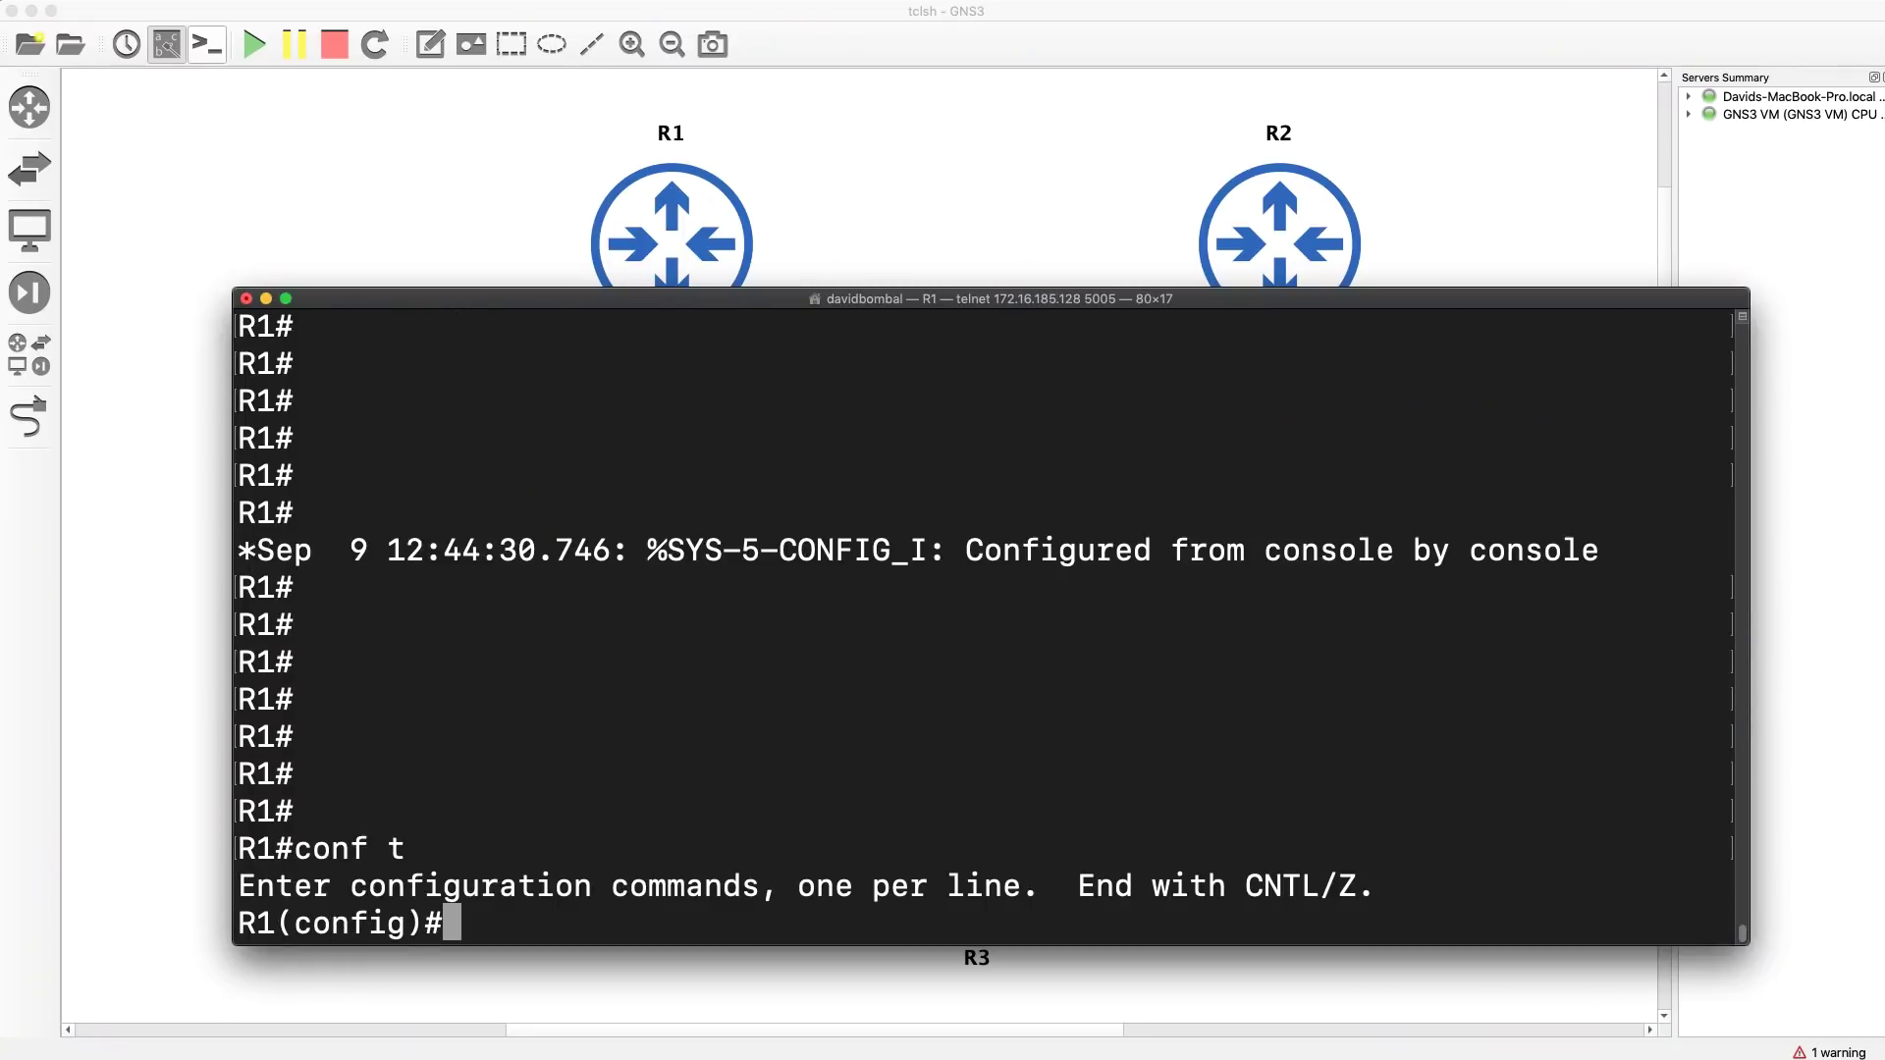
# - Paste the GIG0_DOWN applet configuration into R1 and highlight its event manager applet line
pyautogui.write('event manager applet GIG0_DOWN $, changed state to administratively down" period 1  action 1.0 cli command "enable"  action 2.0 cli command "config terminal"  action 3.0 cli command "interface g0/0"  action 4.0 cli command "shutdown"  action 5.0 cli command "no shutdown"  action 6.0 syslog msg "GIG 0/0 went down!" ! end')
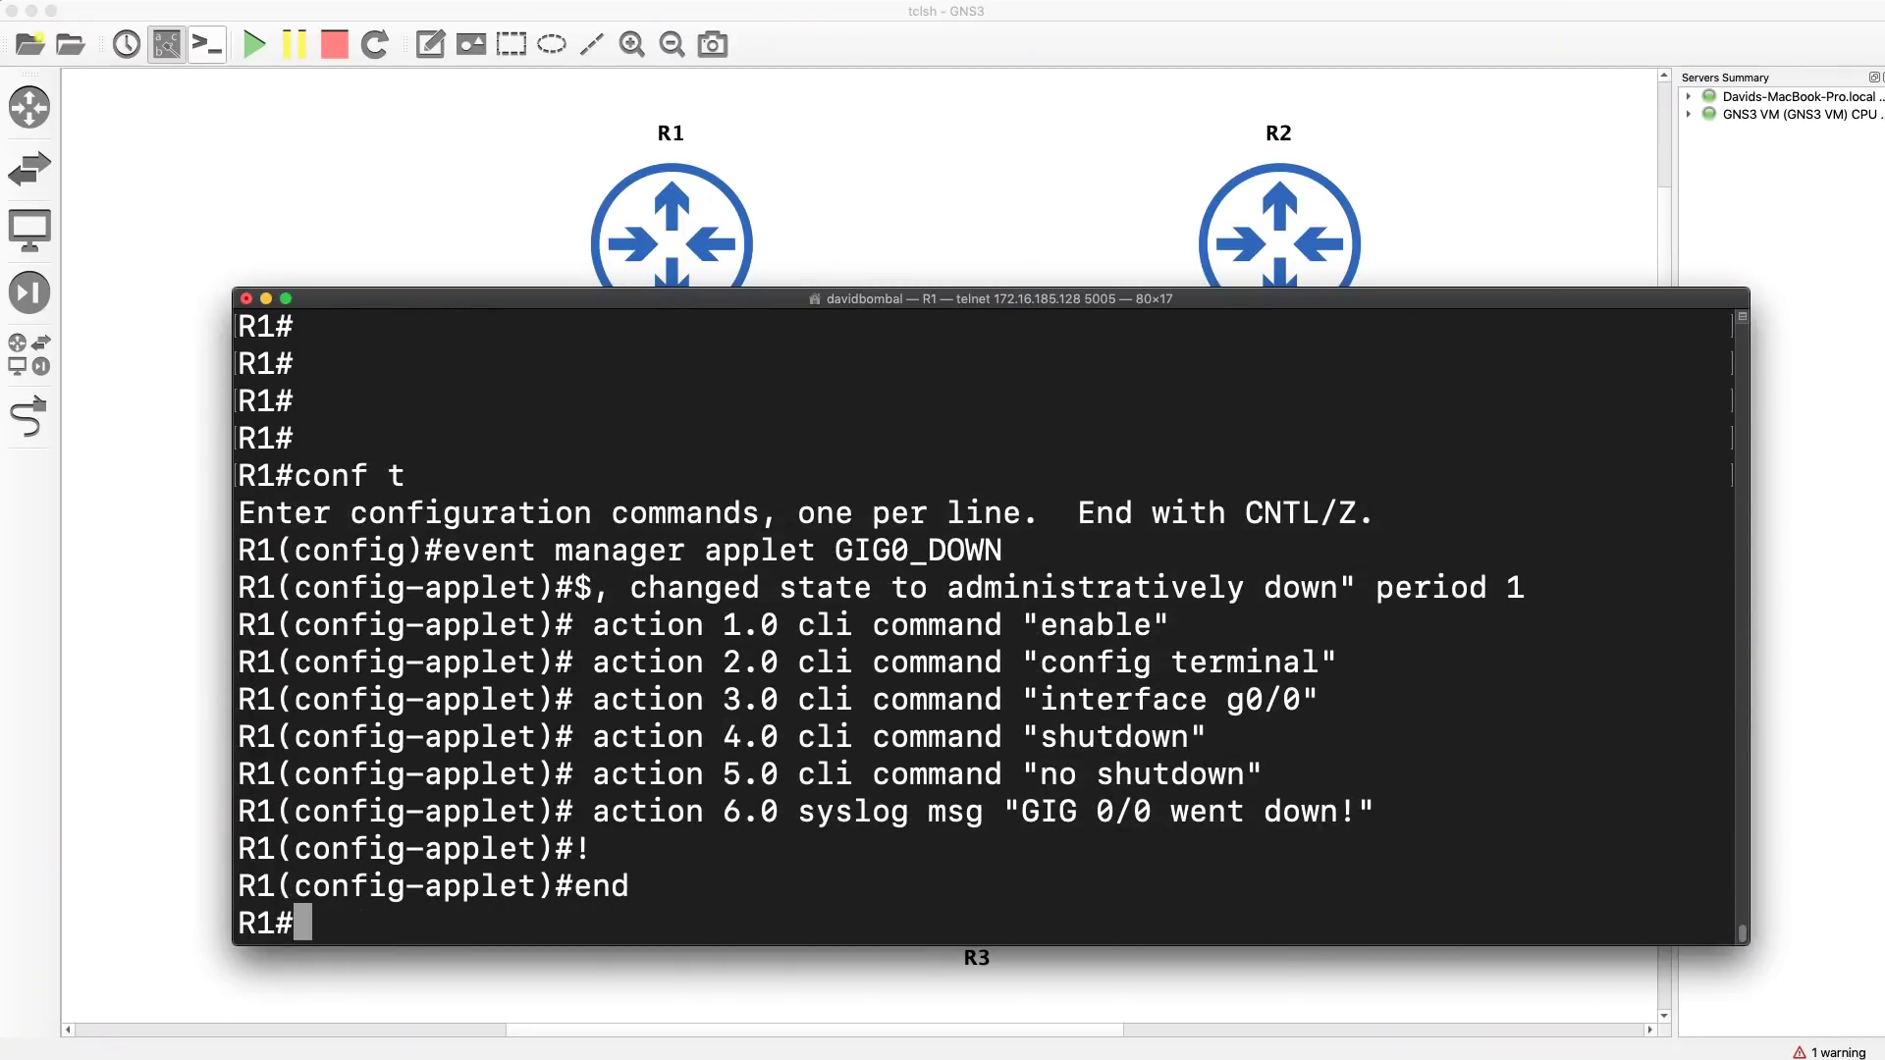
pyautogui.press('Return')
pyautogui.press('Return')
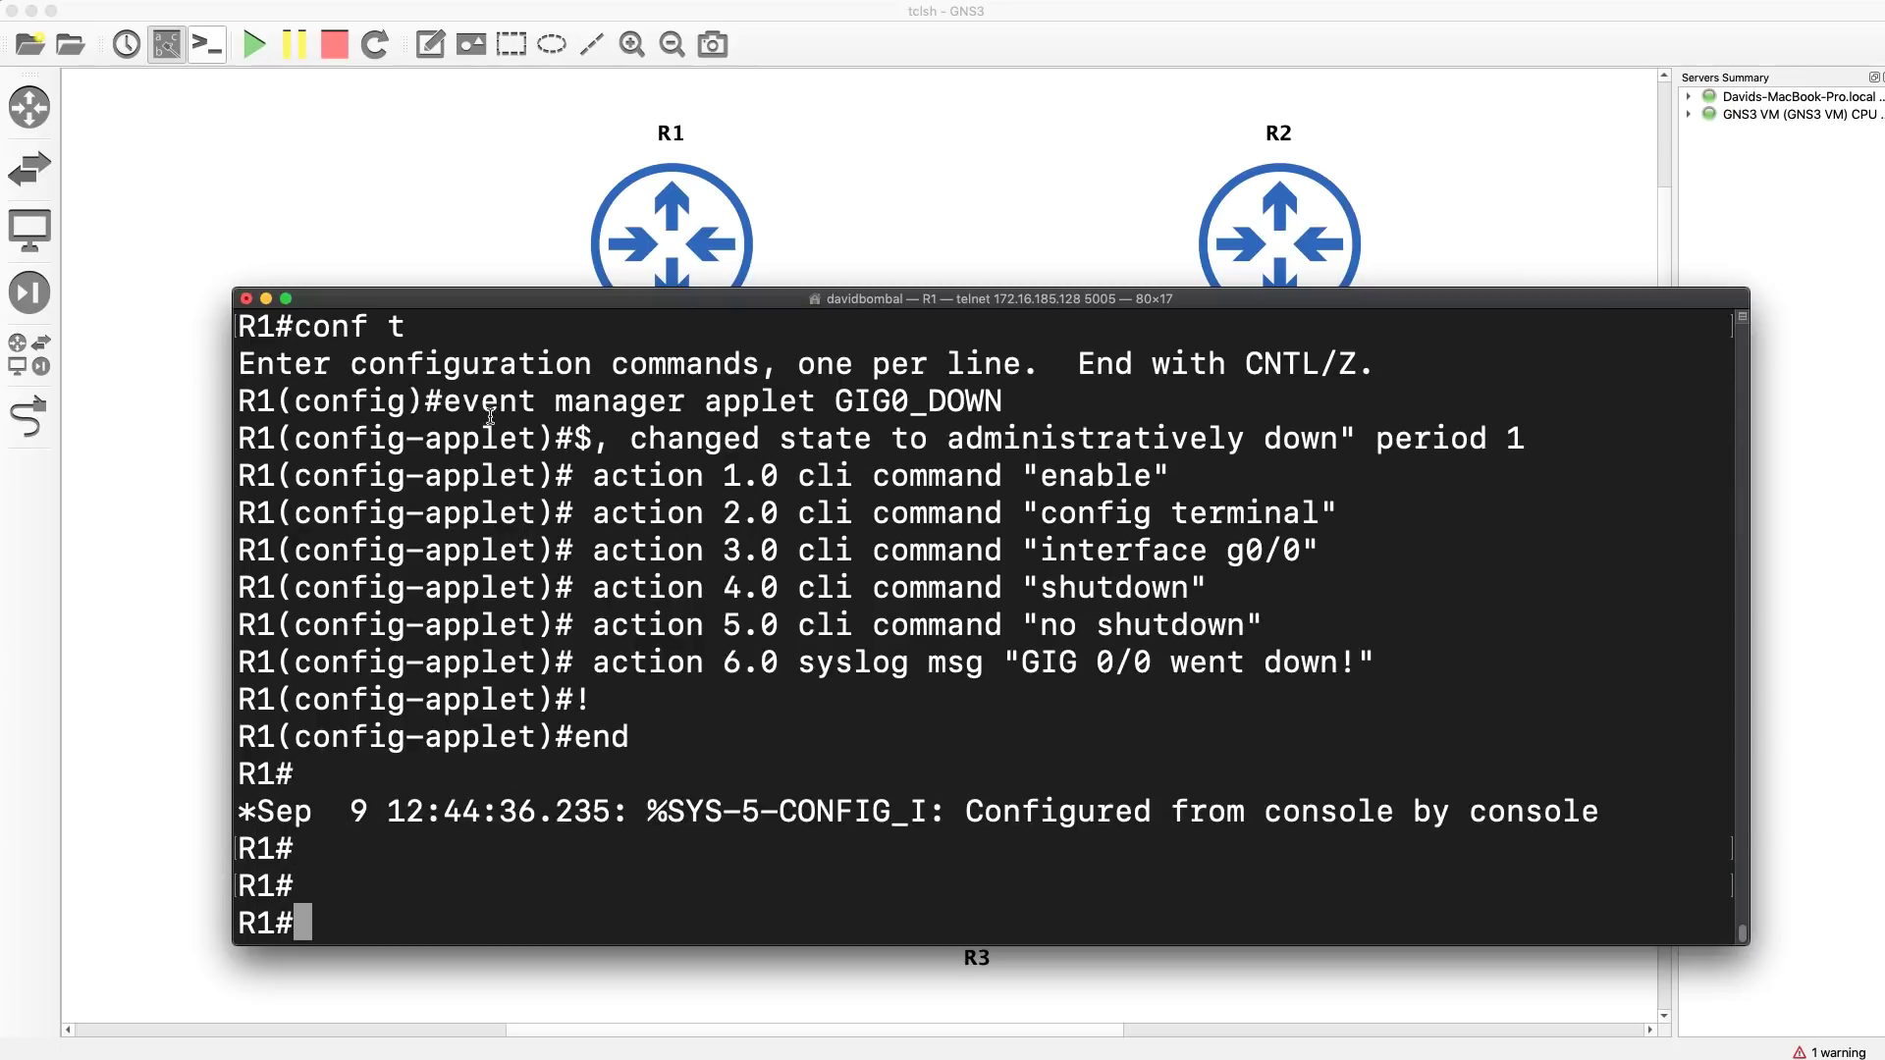
pyautogui.moveTo(448, 403); pyautogui.dragTo(1024, 411)
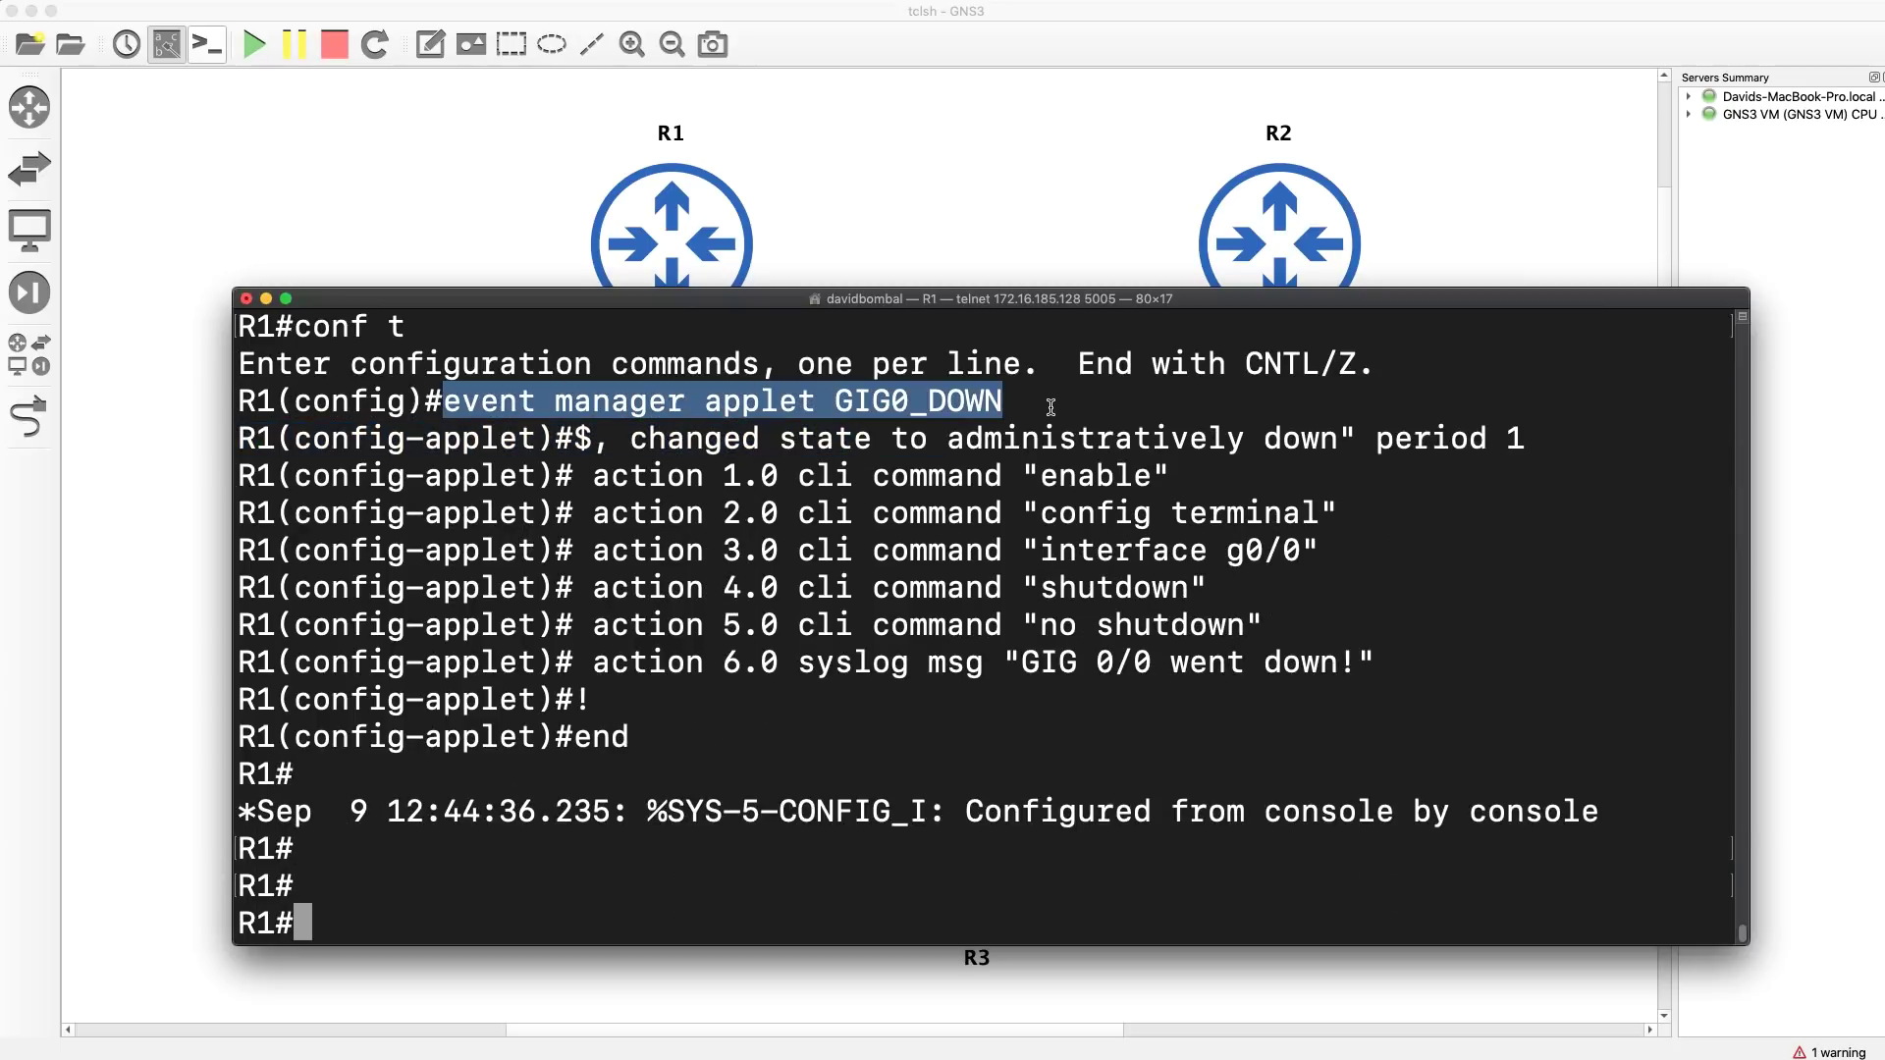
# - Shut g0/0 to trigger the applet, pointing out the down, 'GIG 0/0 went down!' and back-up messages
pyautogui.write('conf t')
pyautogui.press('Return')
pyautogui.write('int g')
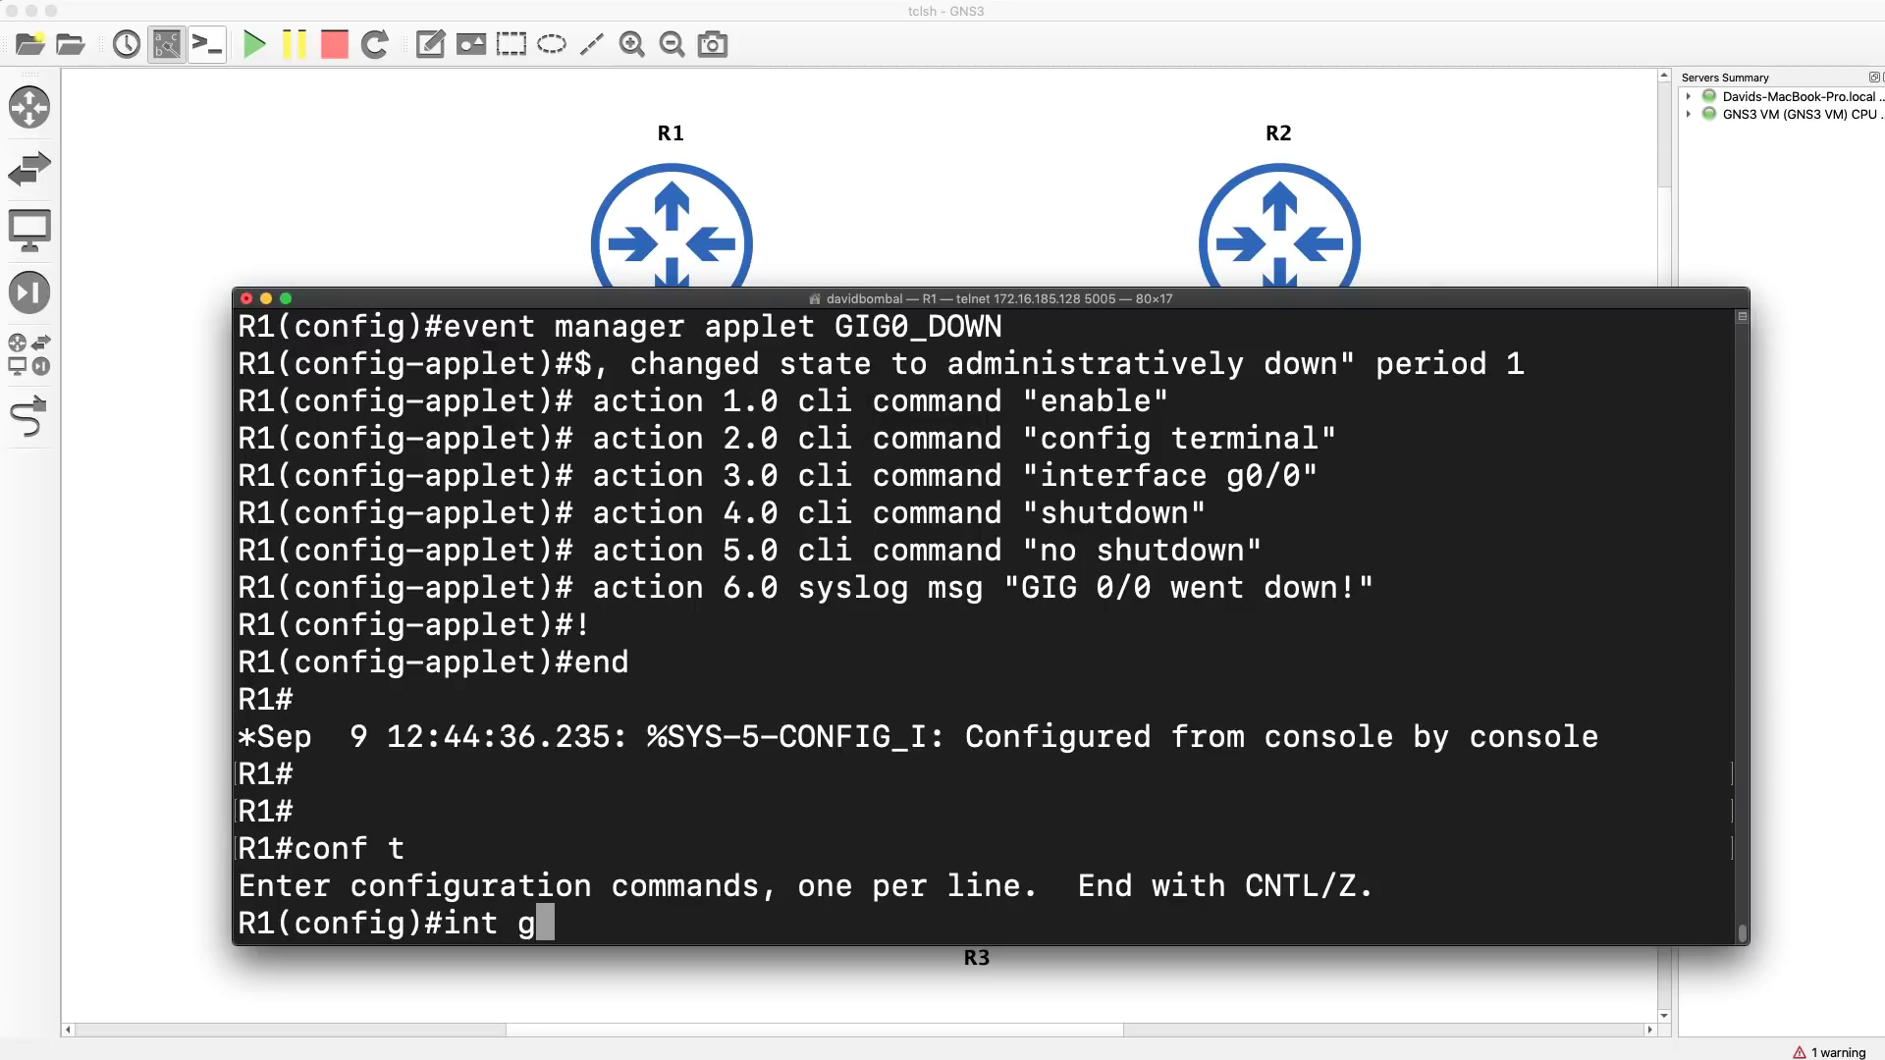
pyautogui.write('0/0/')
pyautogui.press('Return')
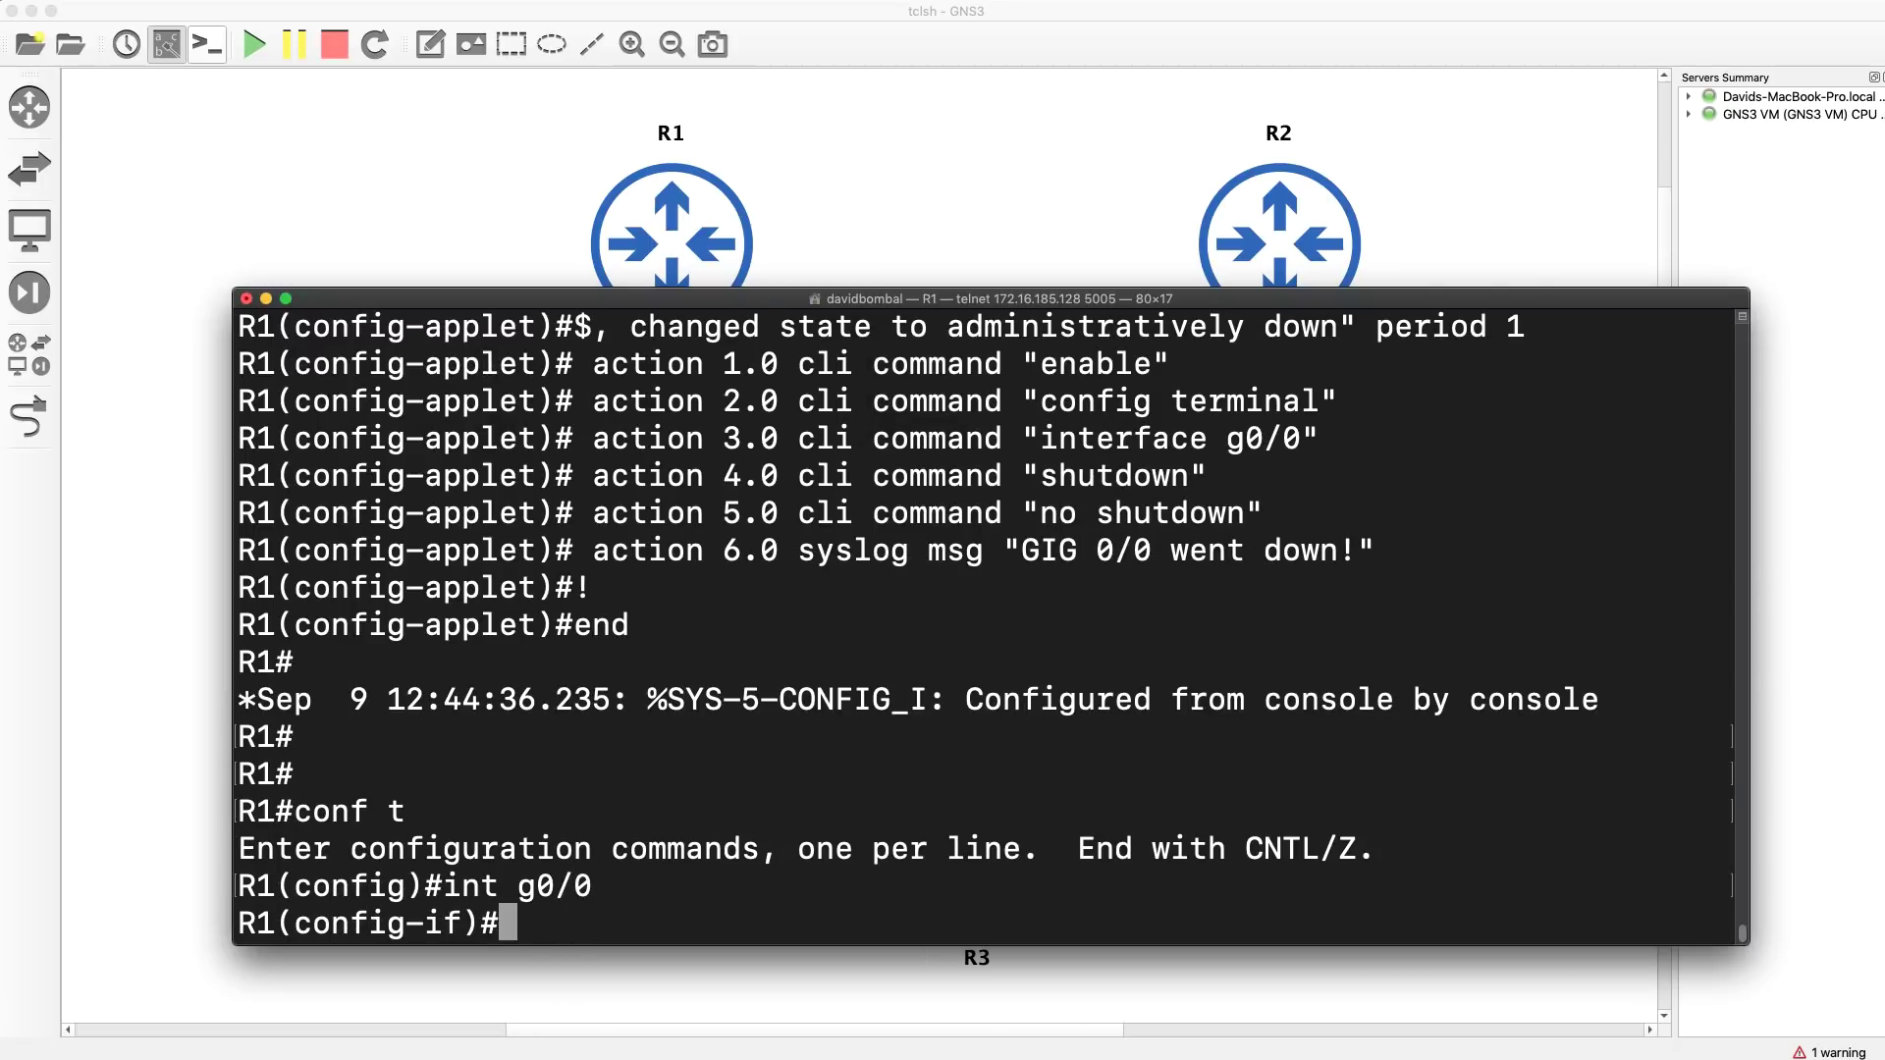
pyautogui.write('shut')
pyautogui.press('Return')
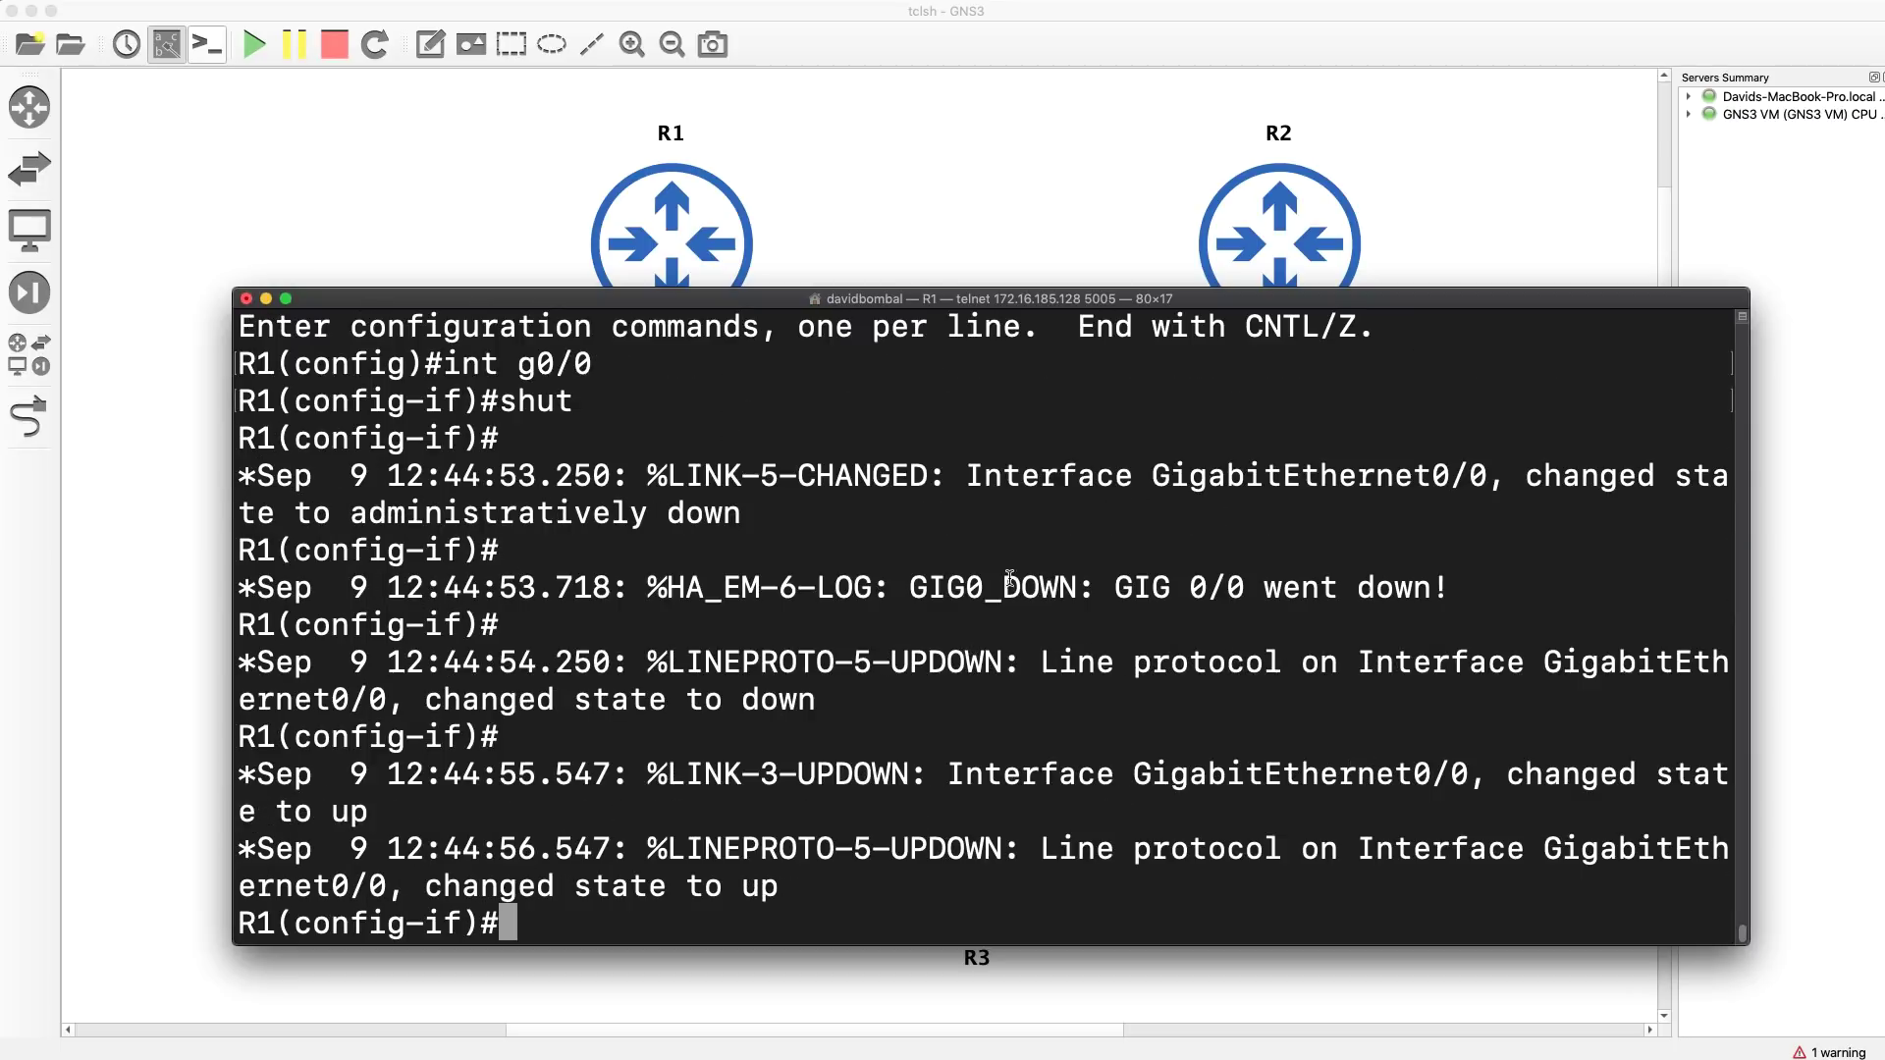
pyautogui.moveTo(968, 467); pyautogui.dragTo(973, 498)
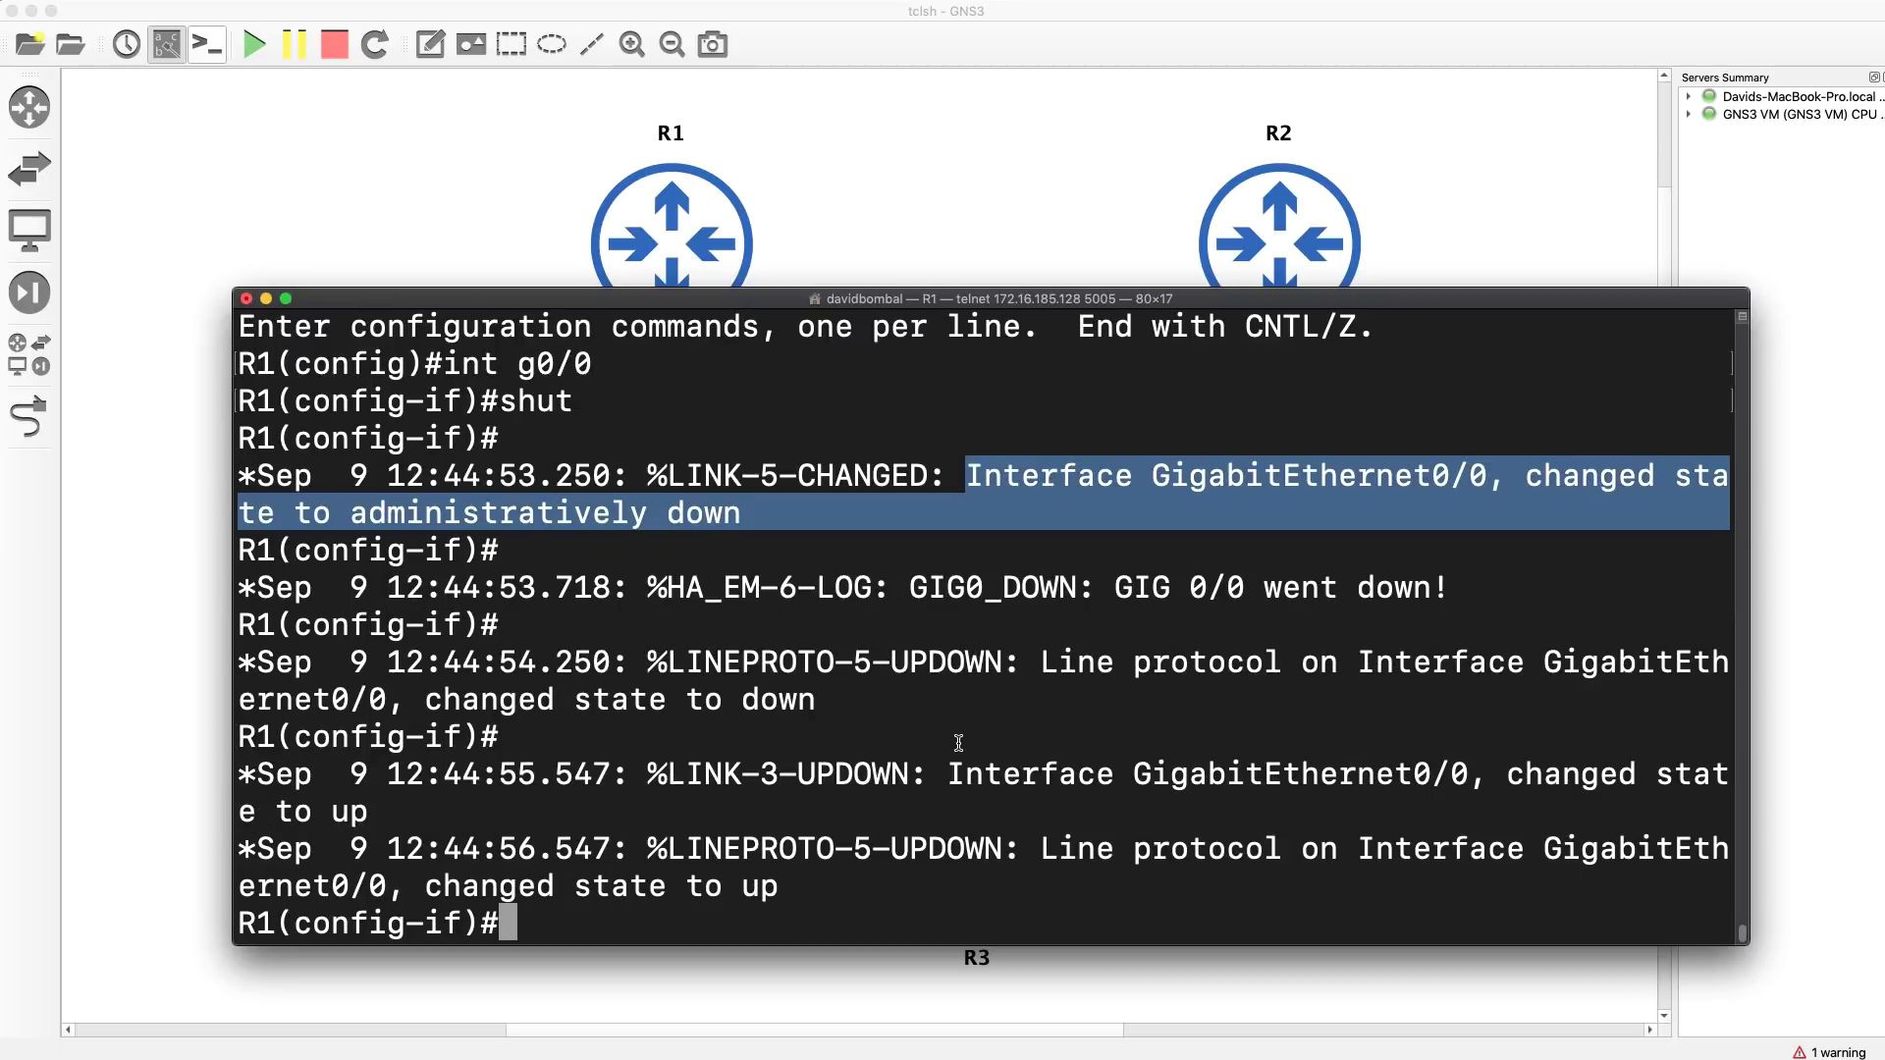
pyautogui.moveTo(945, 766); pyautogui.dragTo(954, 821)
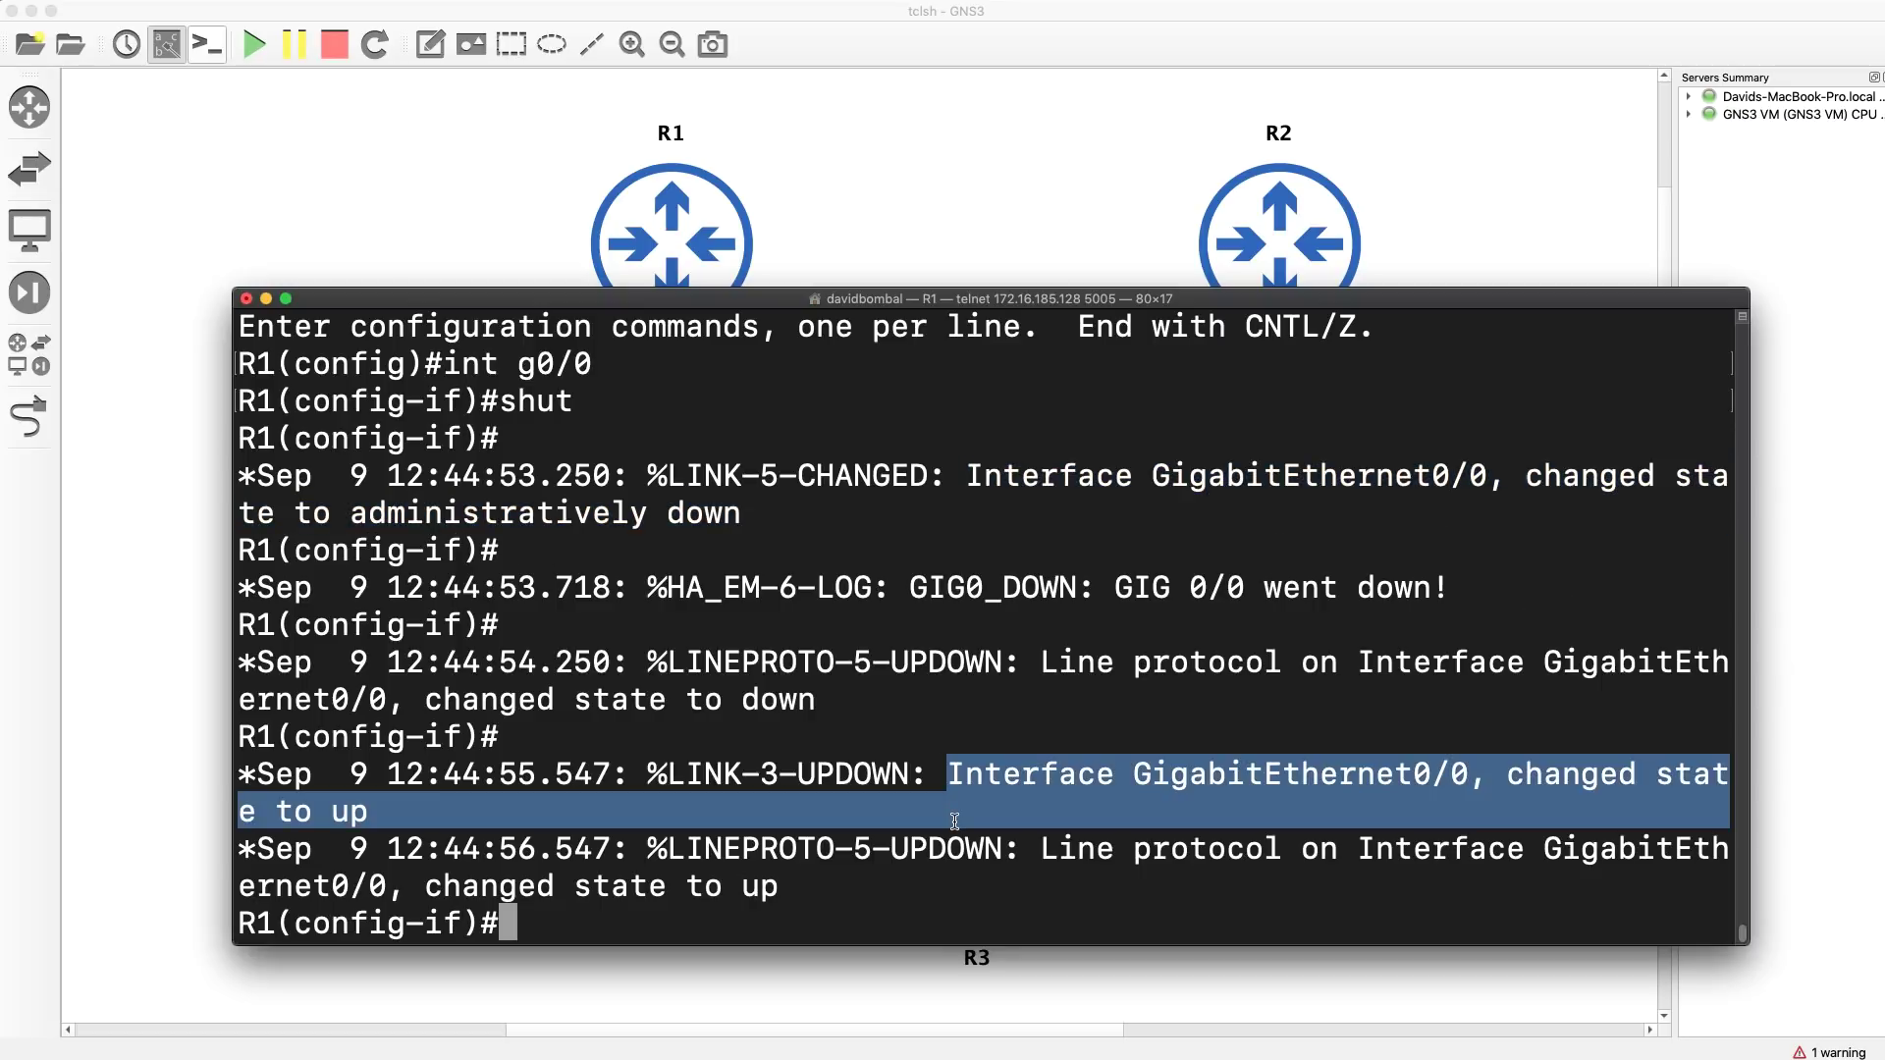
pyautogui.moveTo(891, 587); pyautogui.dragTo(1452, 596)
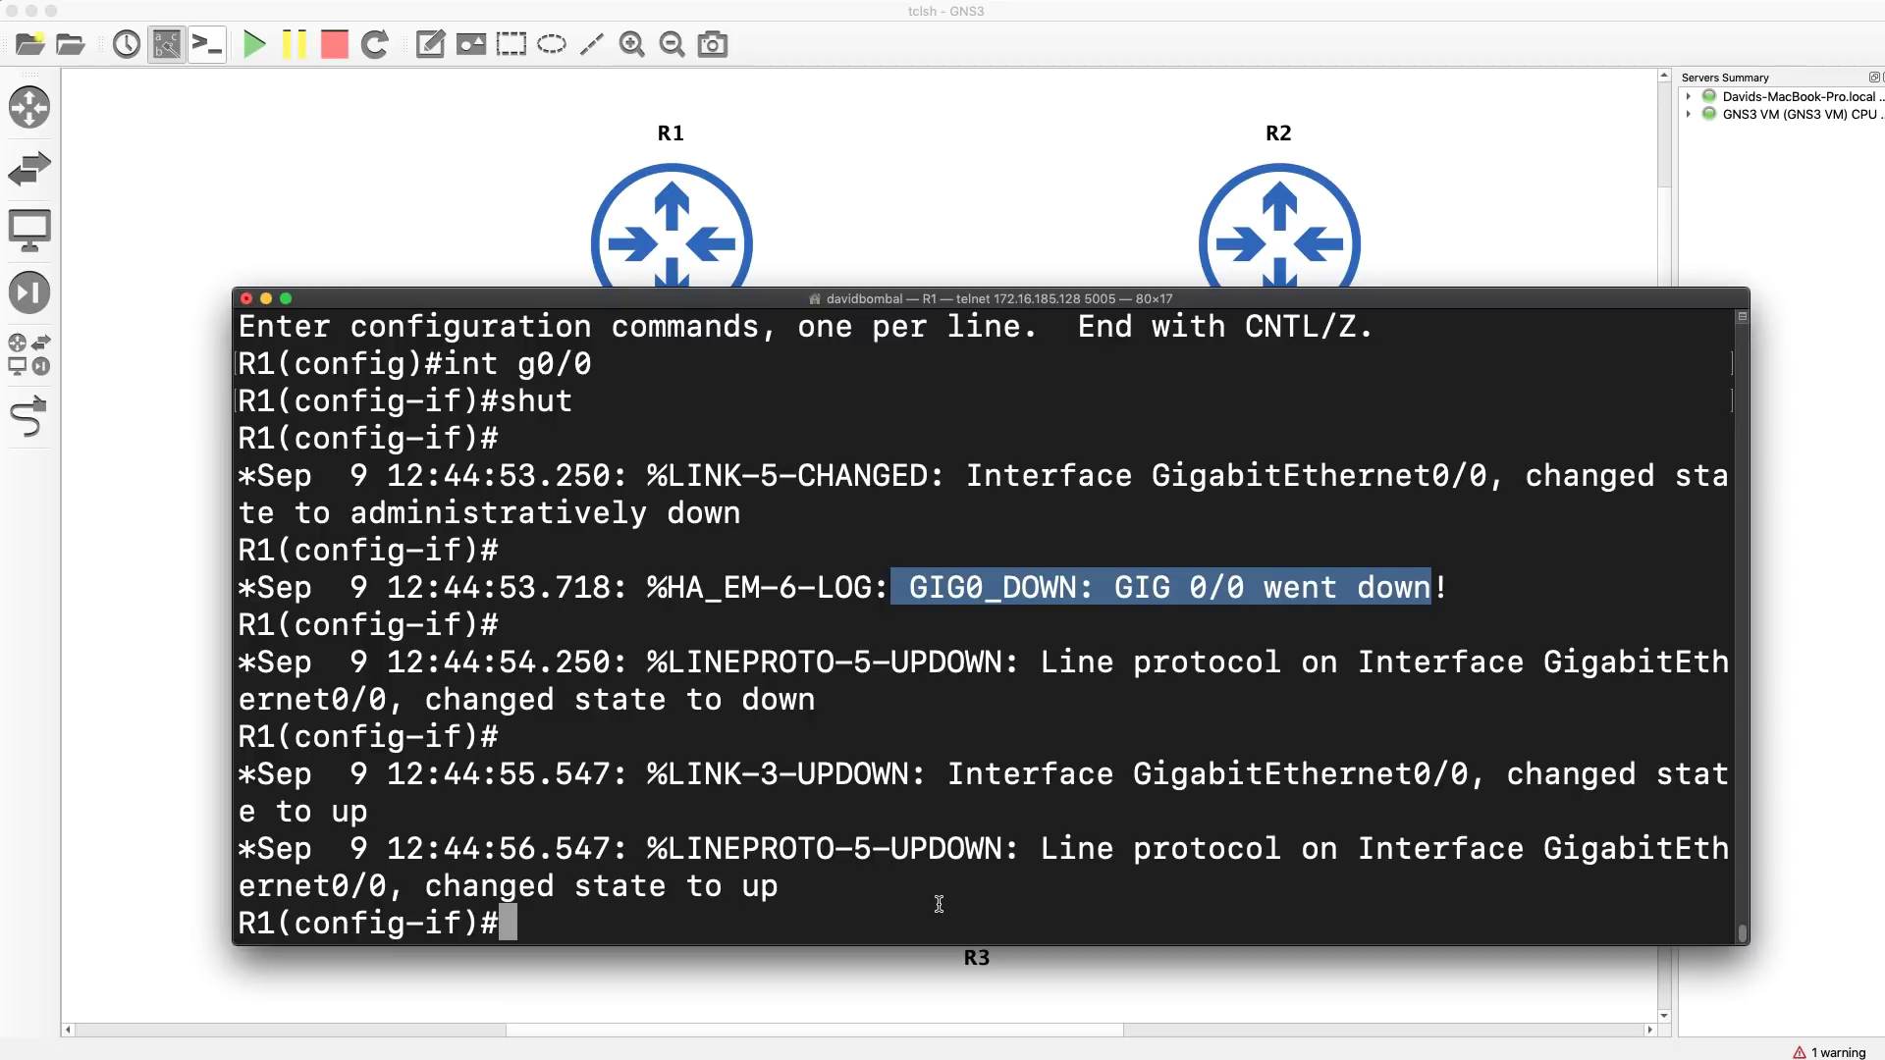
# - Check the interface brief with do sh ip int brief, then leave configuration mode
pyautogui.write('do sh ip int brief')
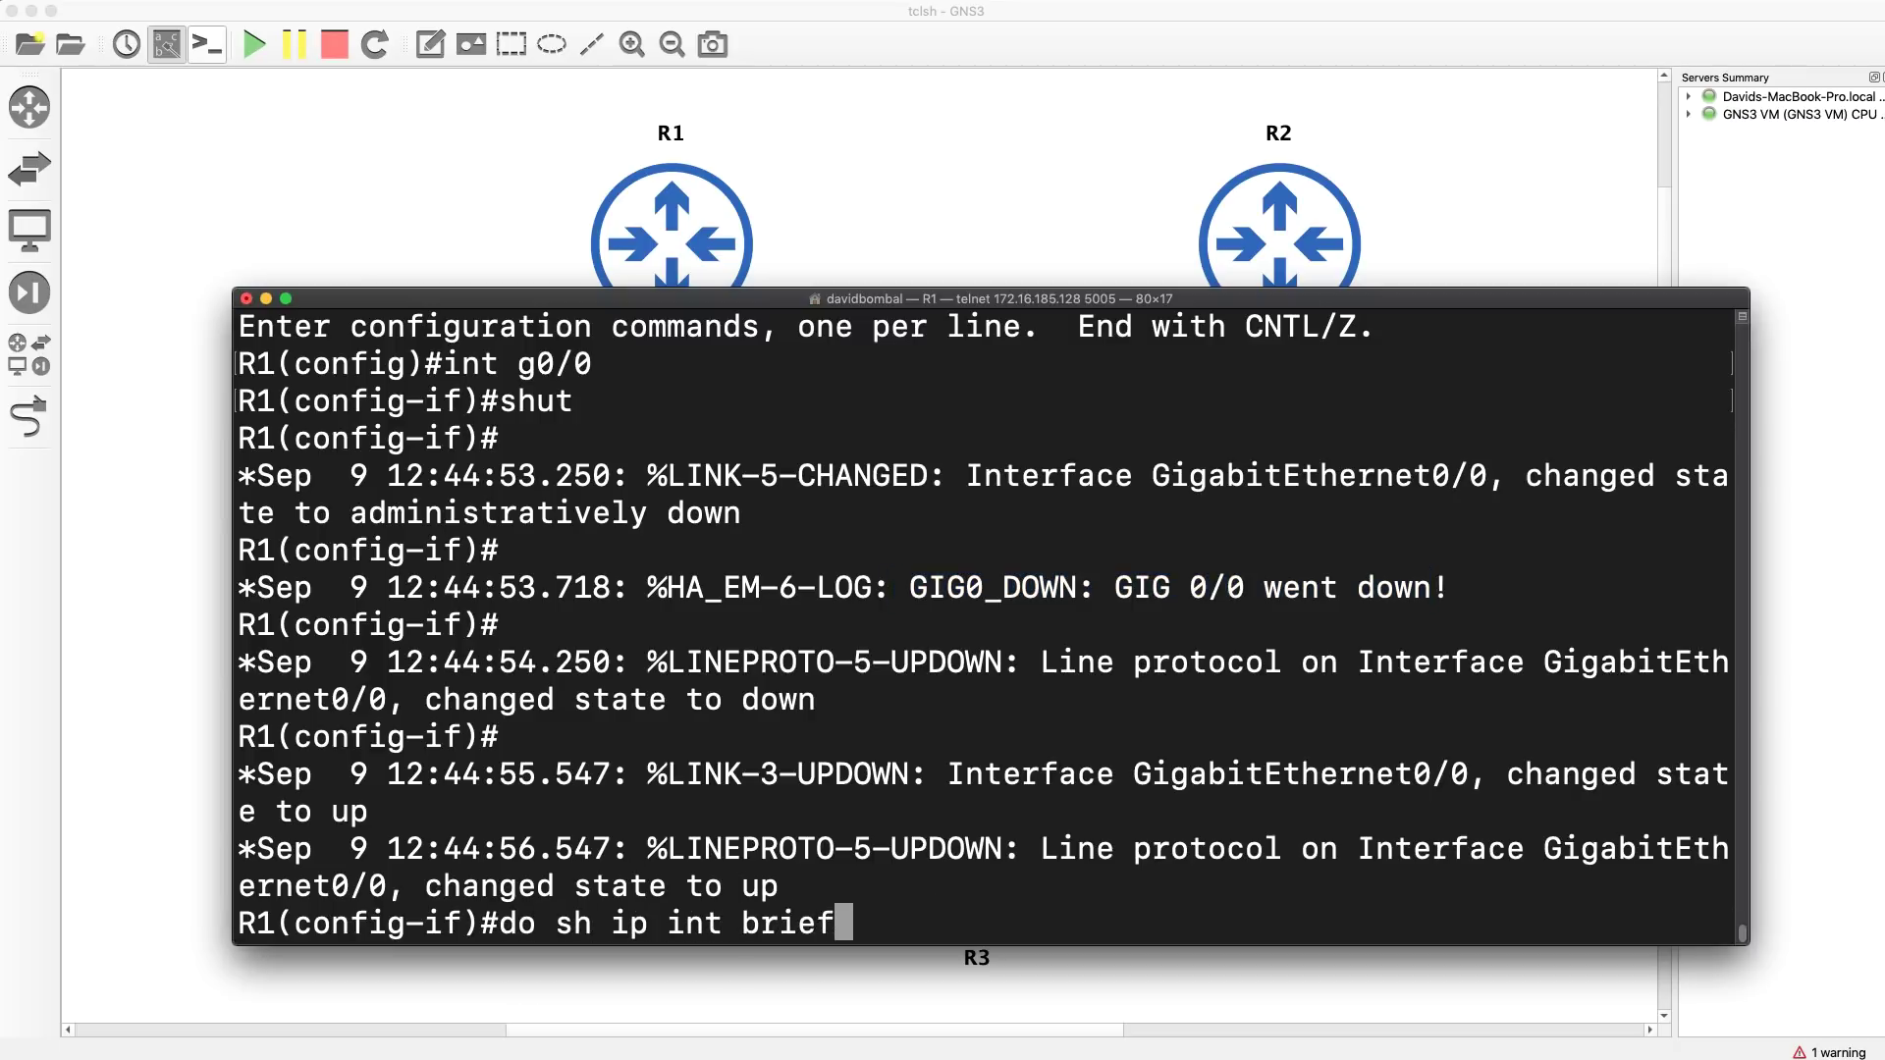
pyautogui.press('Return')
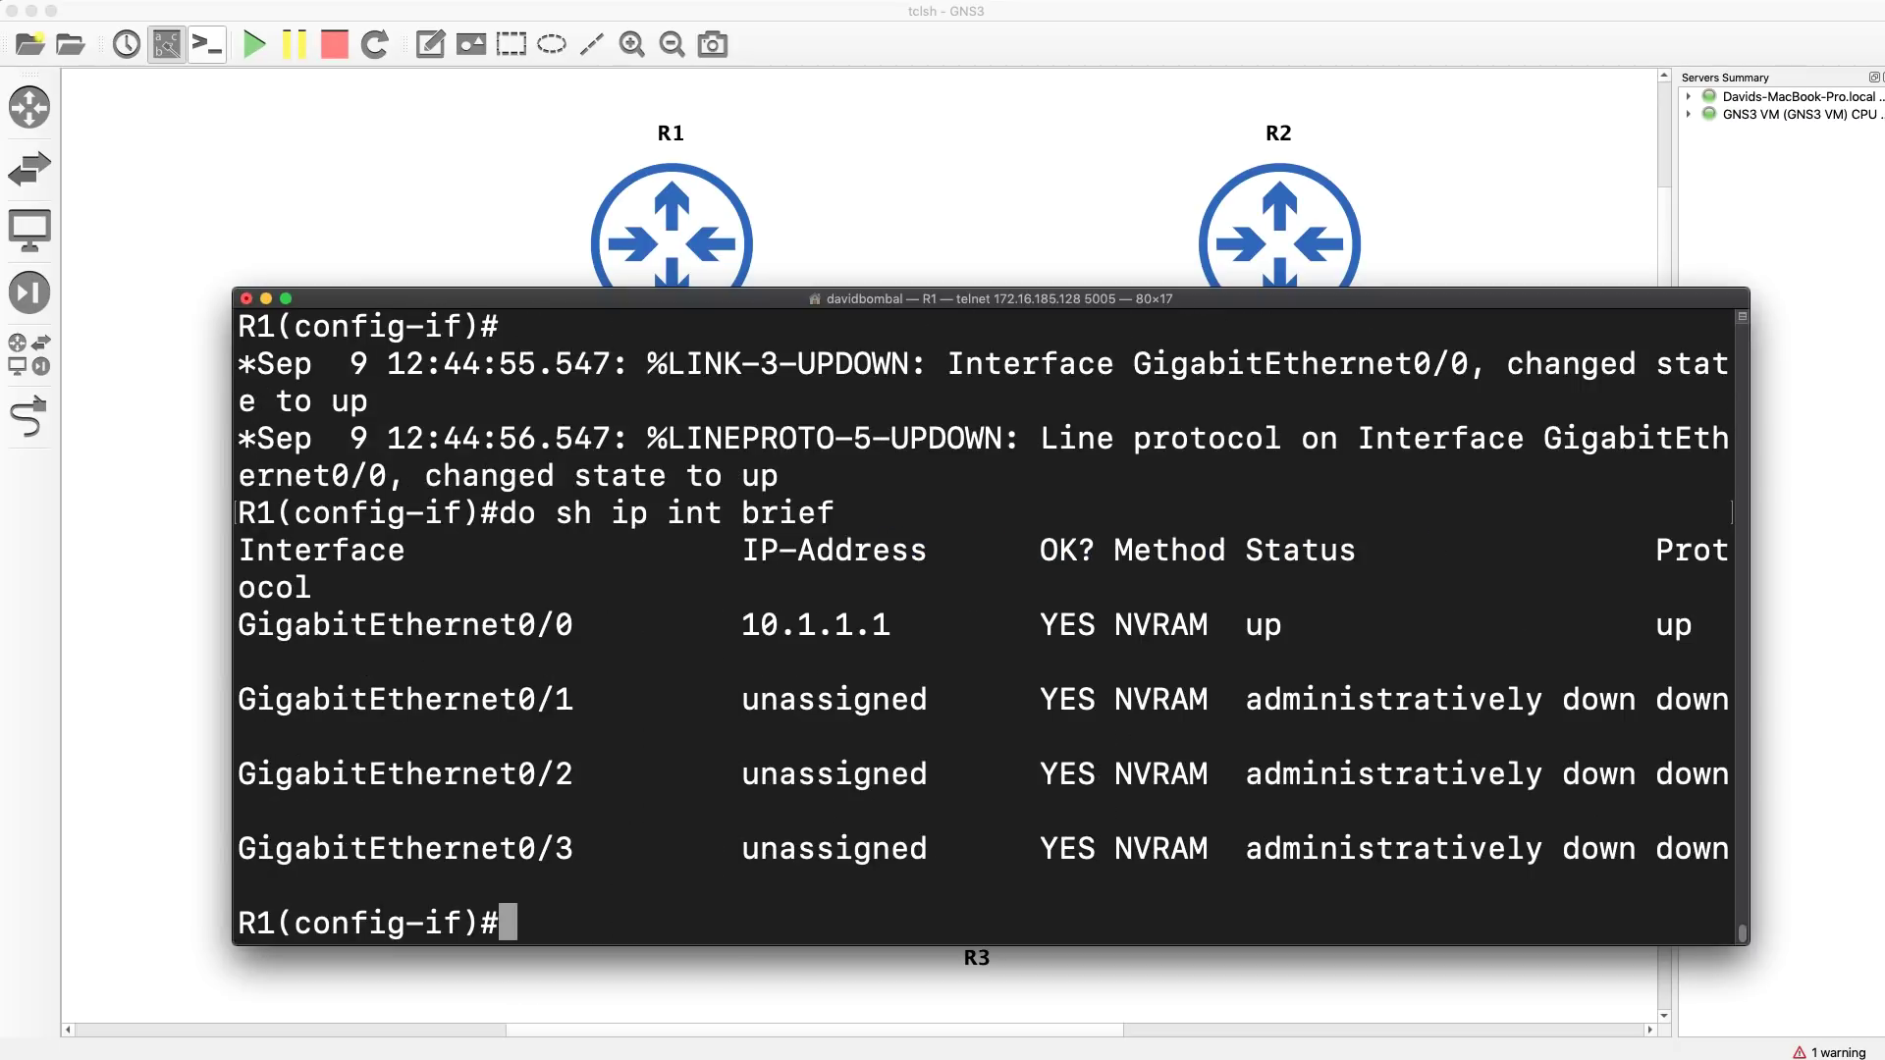
pyautogui.write('end')
pyautogui.press('Return')
# - Display R1's running configuration in an enlarged console and page down to the GIG0_DOWN applet
pyautogui.write('sh run')
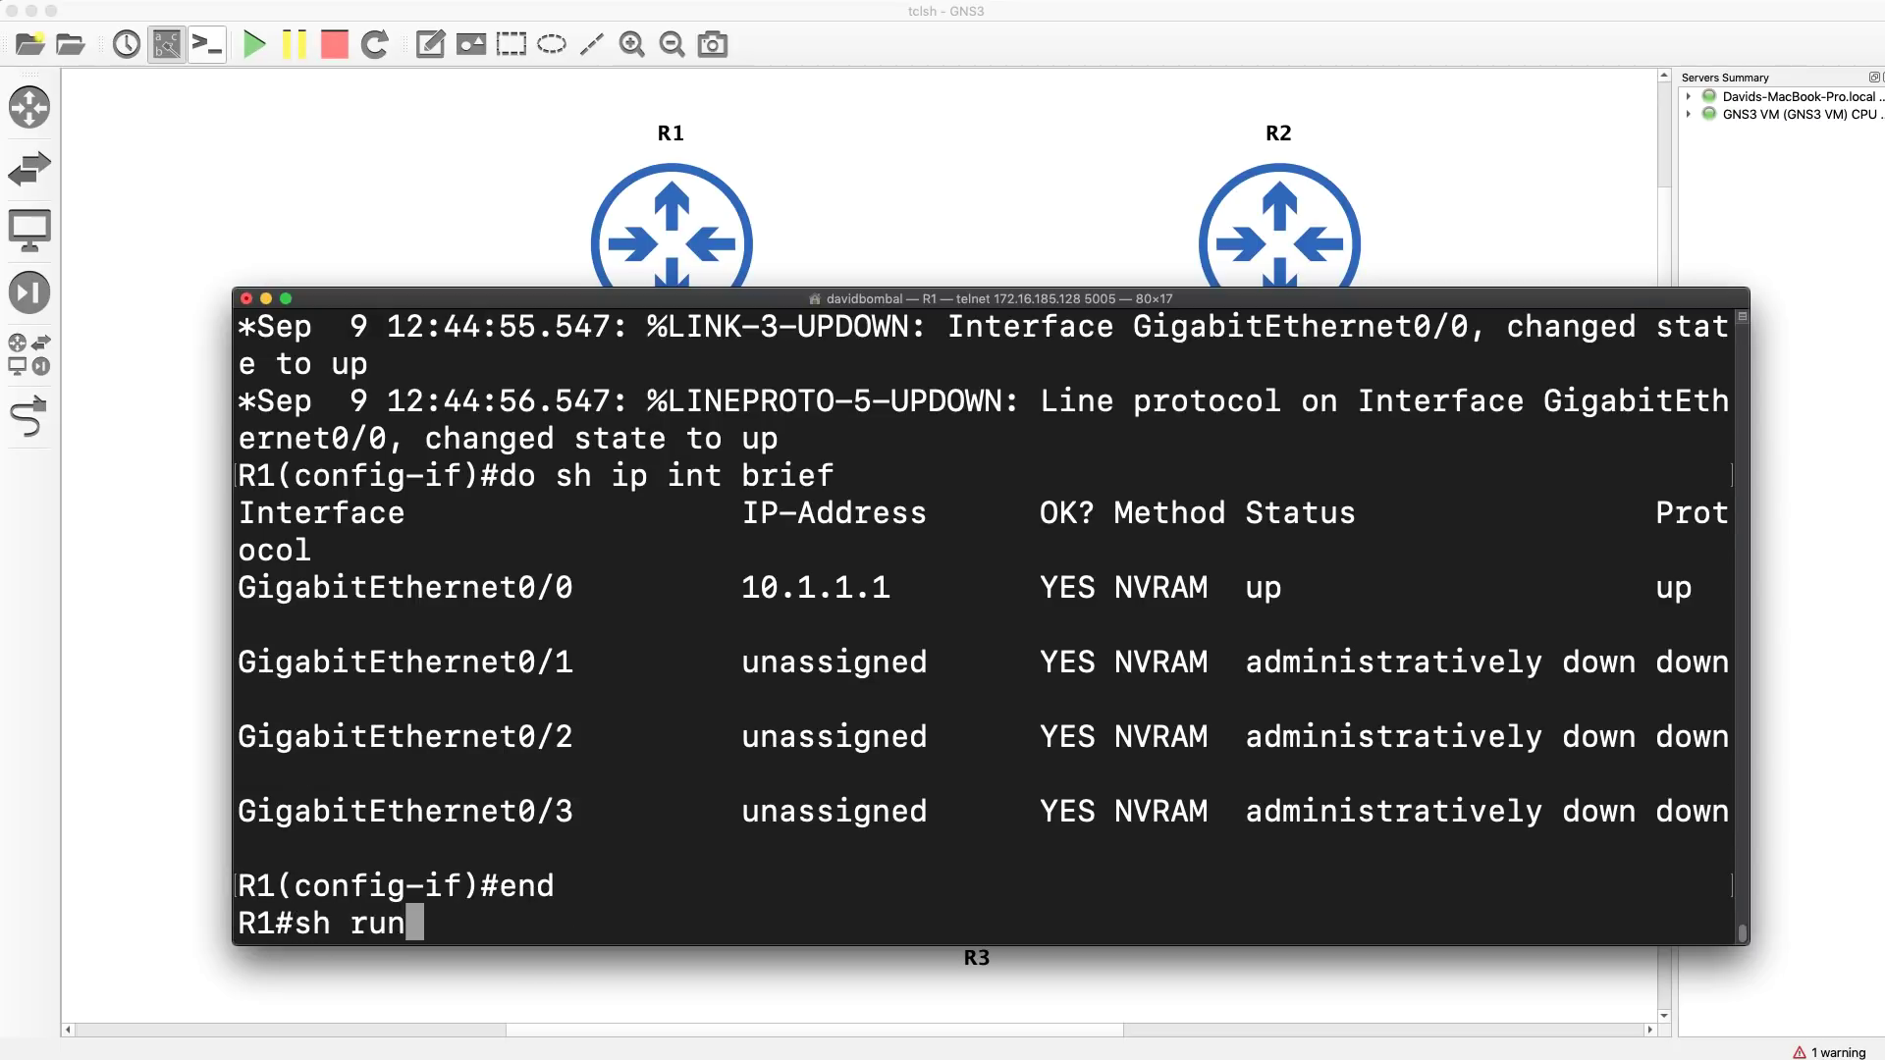
pyautogui.press('Return')
pyautogui.doubleClick(896, 297)
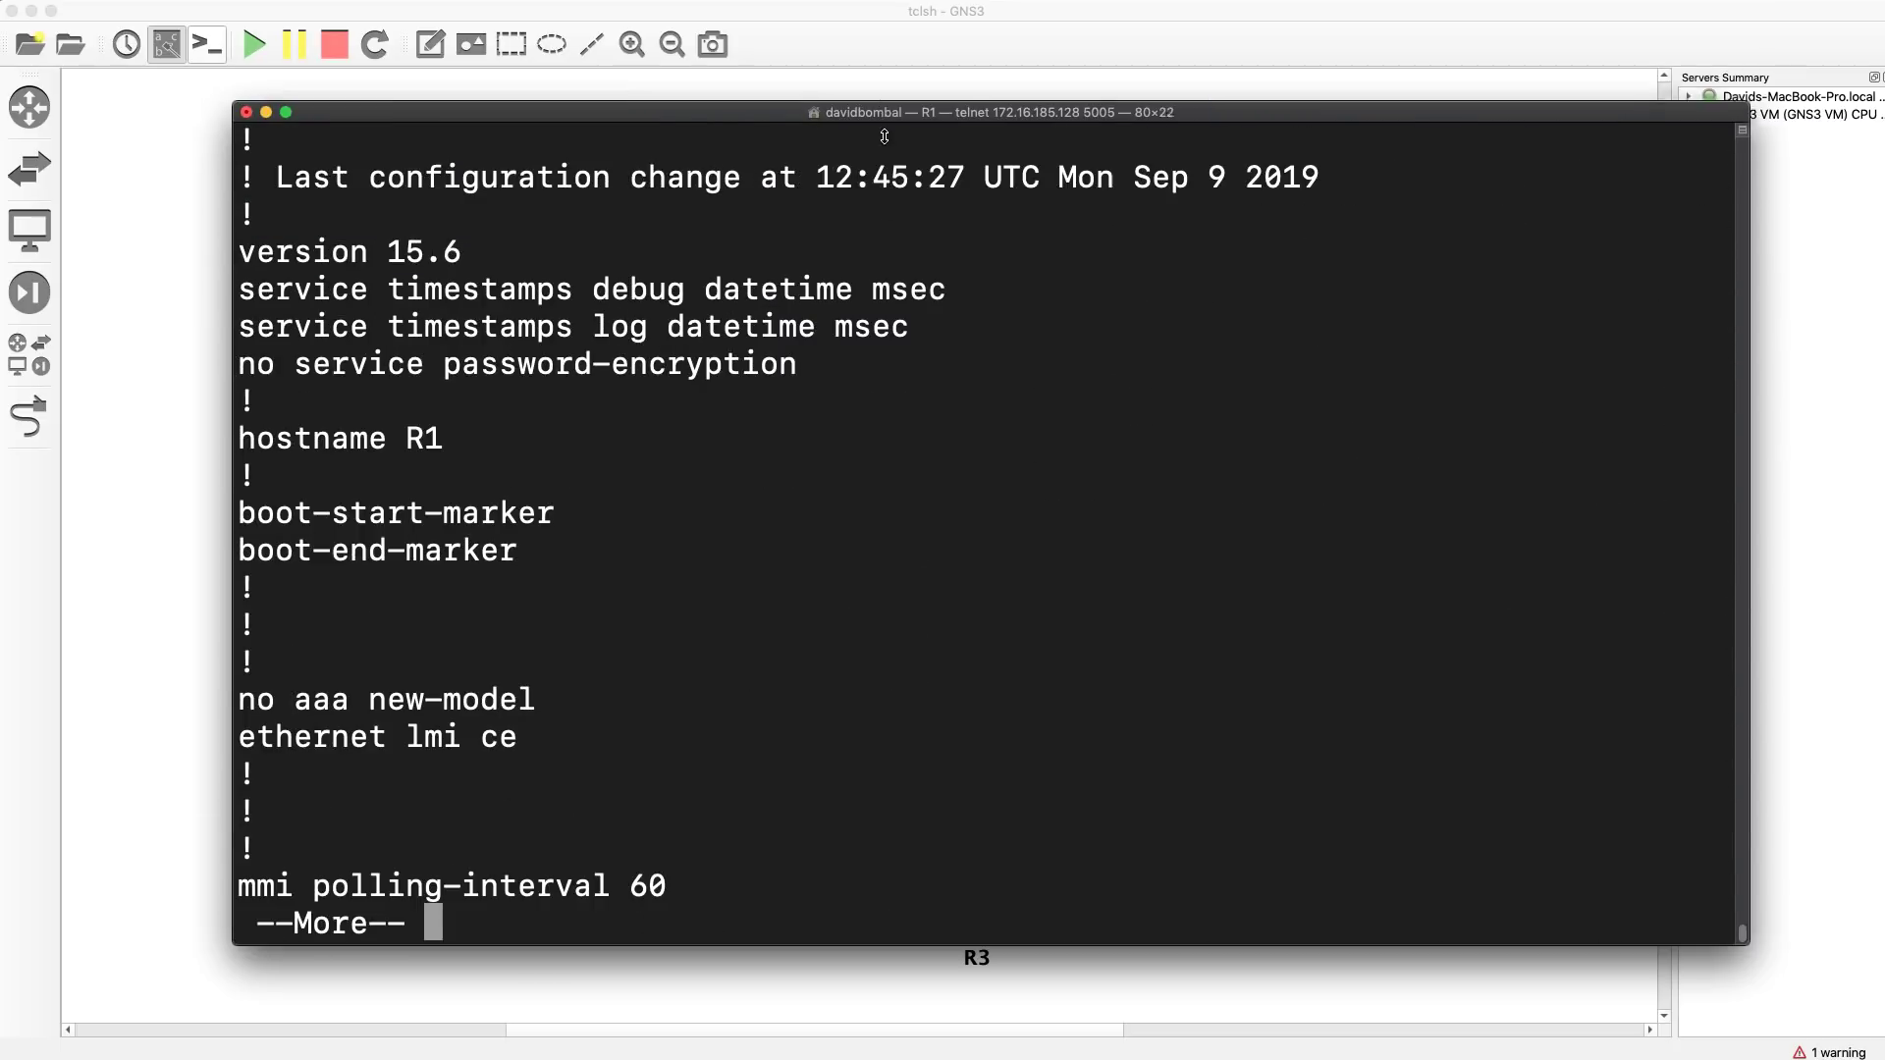
pyautogui.press('space')
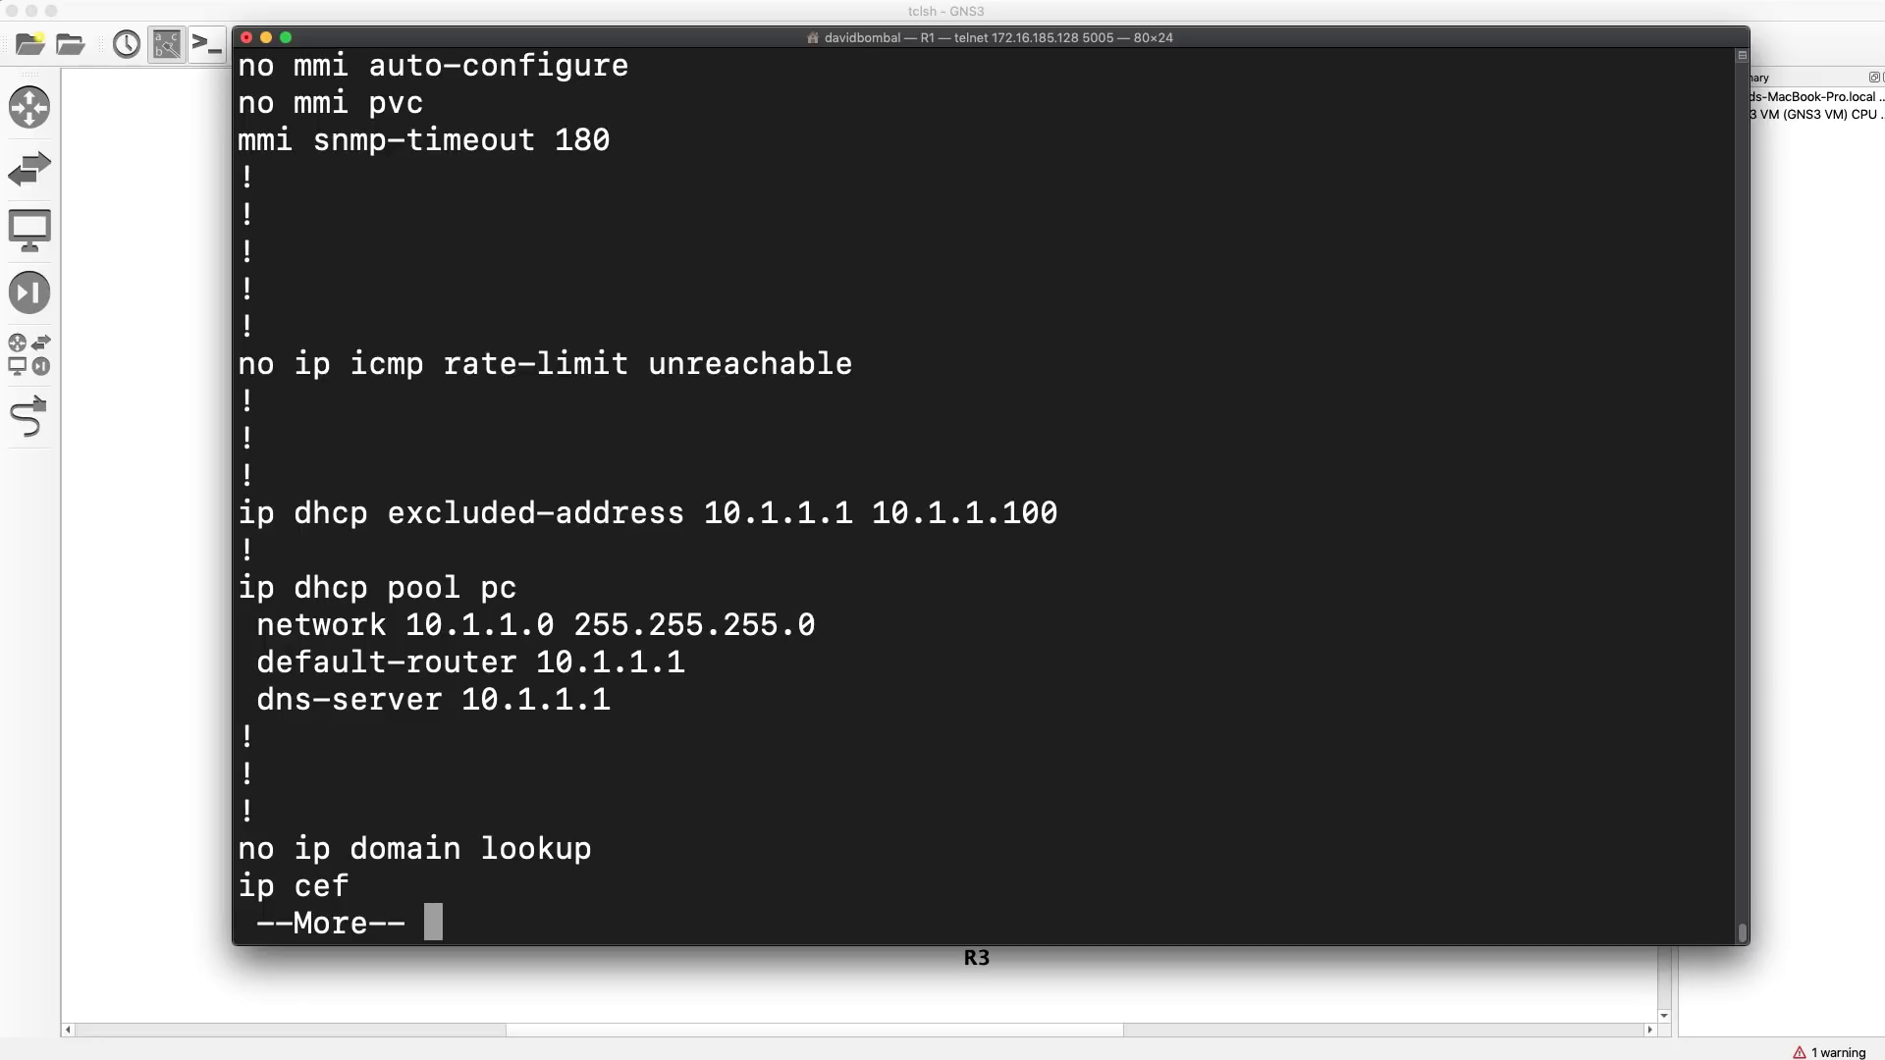
pyautogui.press('space')
pyautogui.press('space')
pyautogui.press('space')
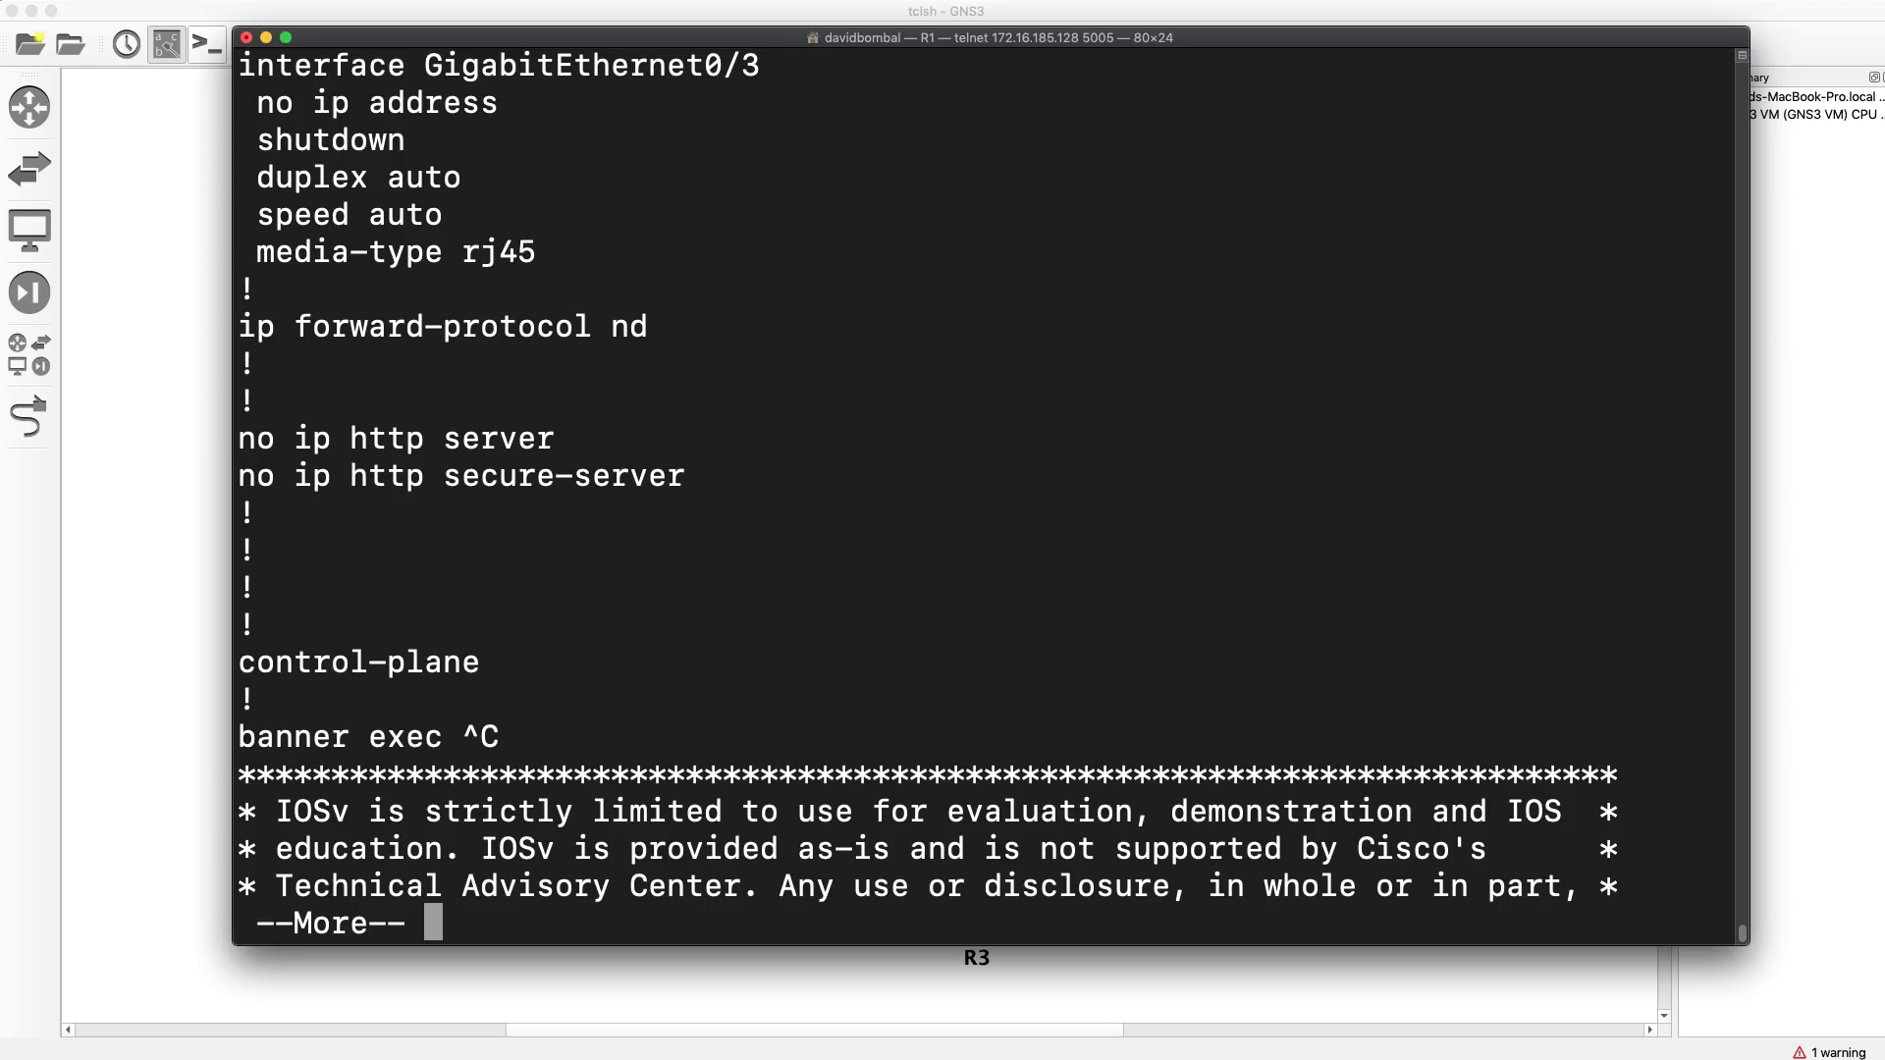
pyautogui.press('space')
pyautogui.press('space')
pyautogui.press('space')
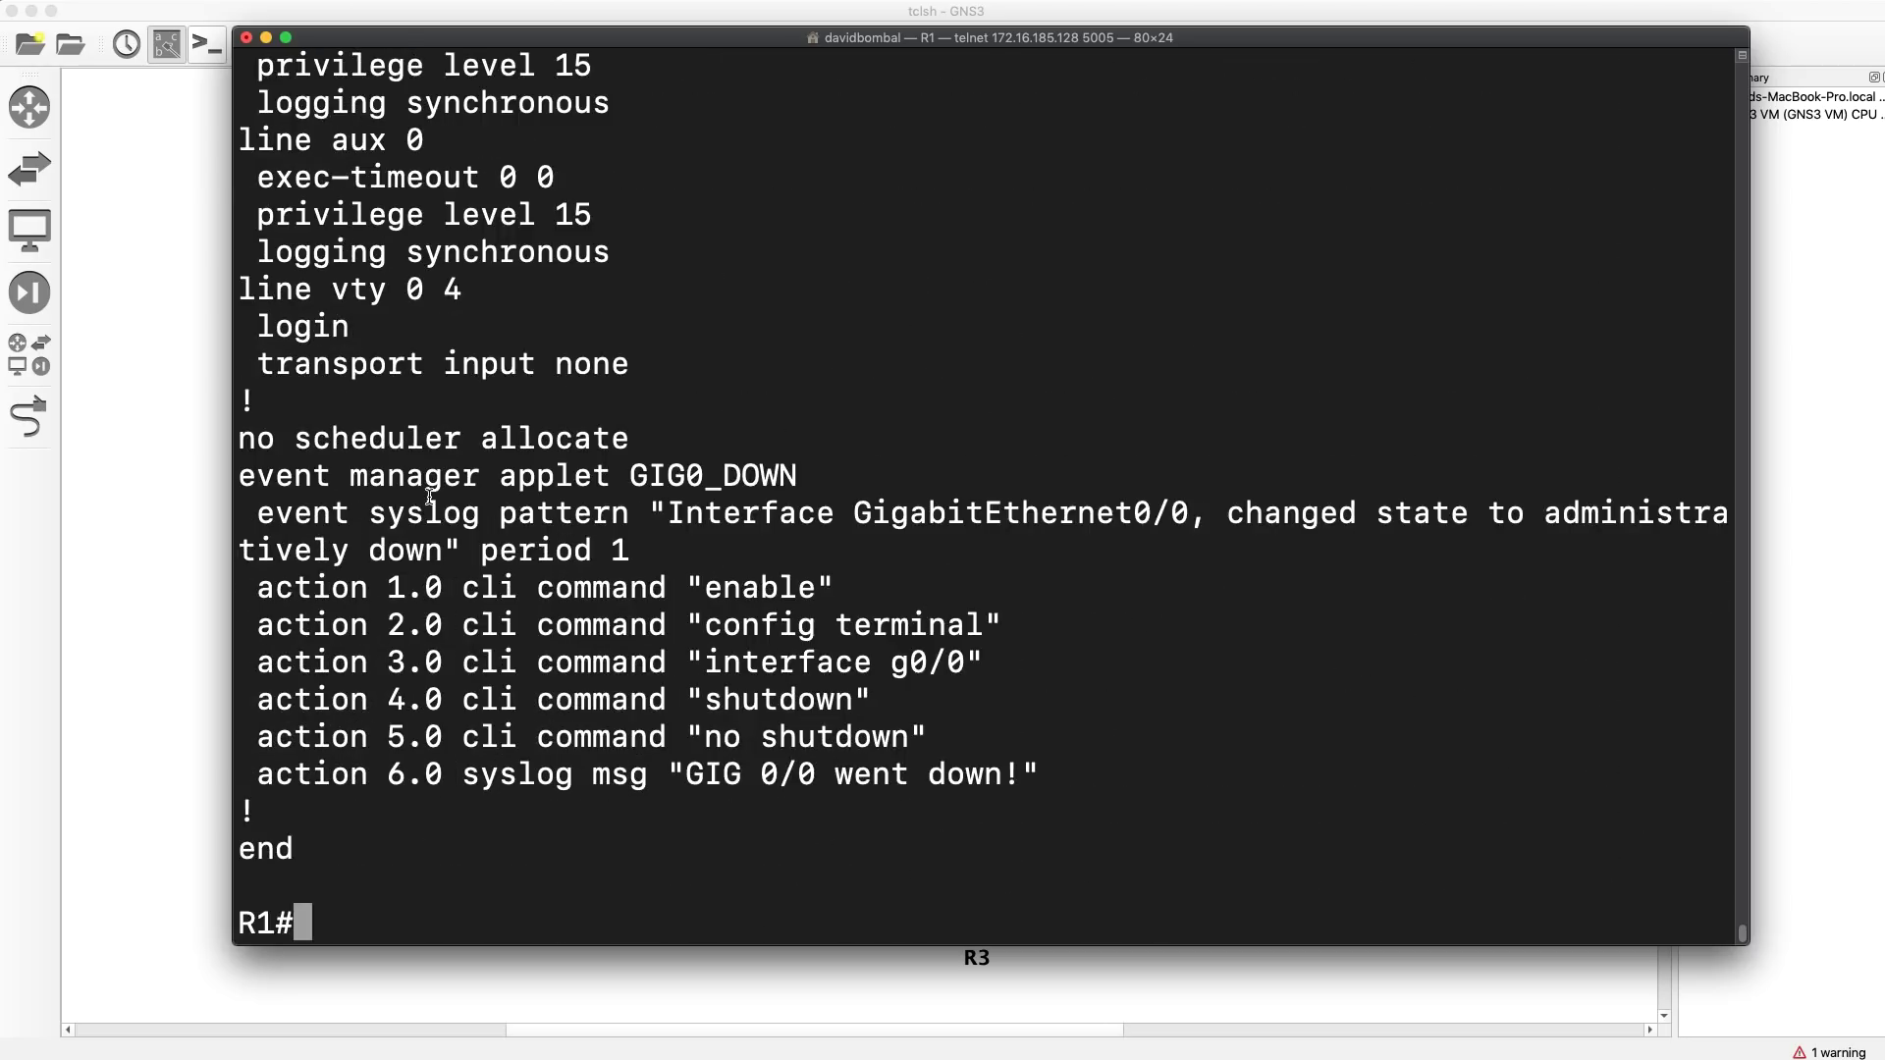
# - Insert "What's going on?" before GIG in the applet's syslog message on line 9
pyautogui.moveTo(245, 477); pyautogui.dragTo(889, 822)
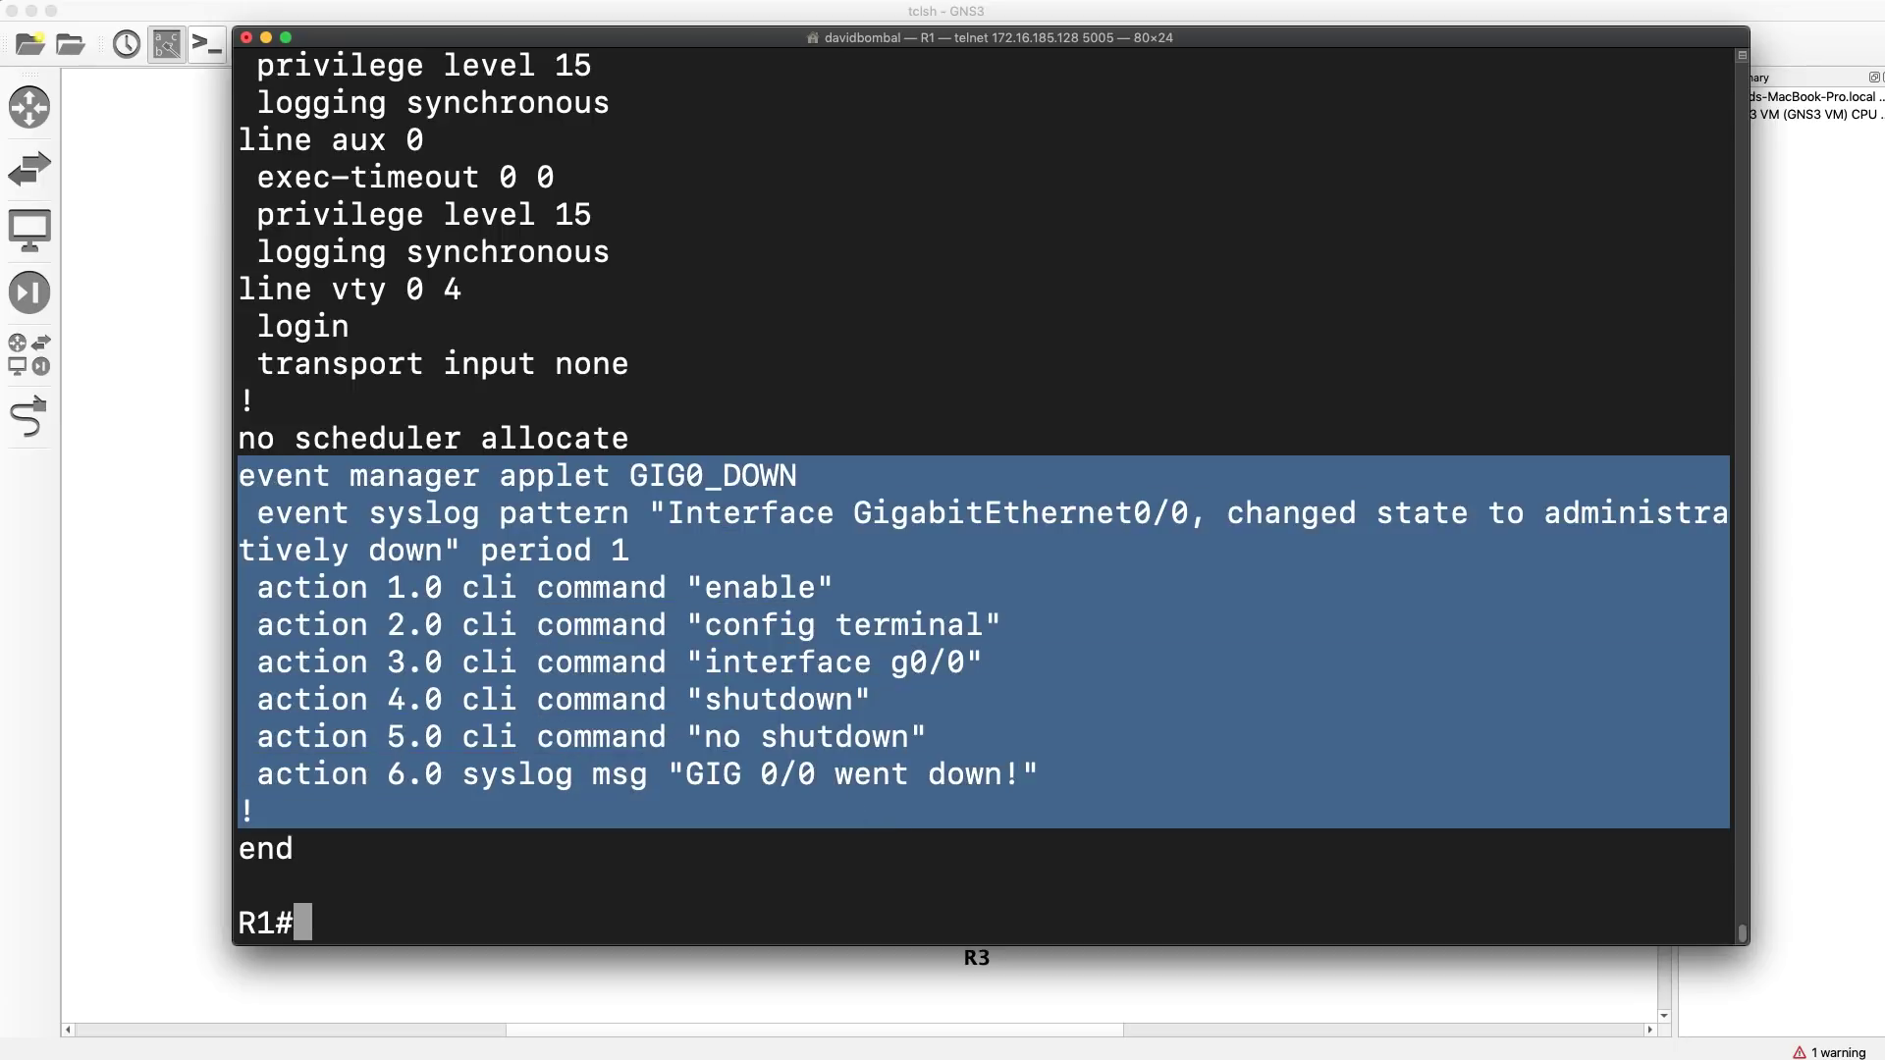
pyautogui.press('super+Tab')
pyautogui.click(87, 603)
pyautogui.click(569, 444)
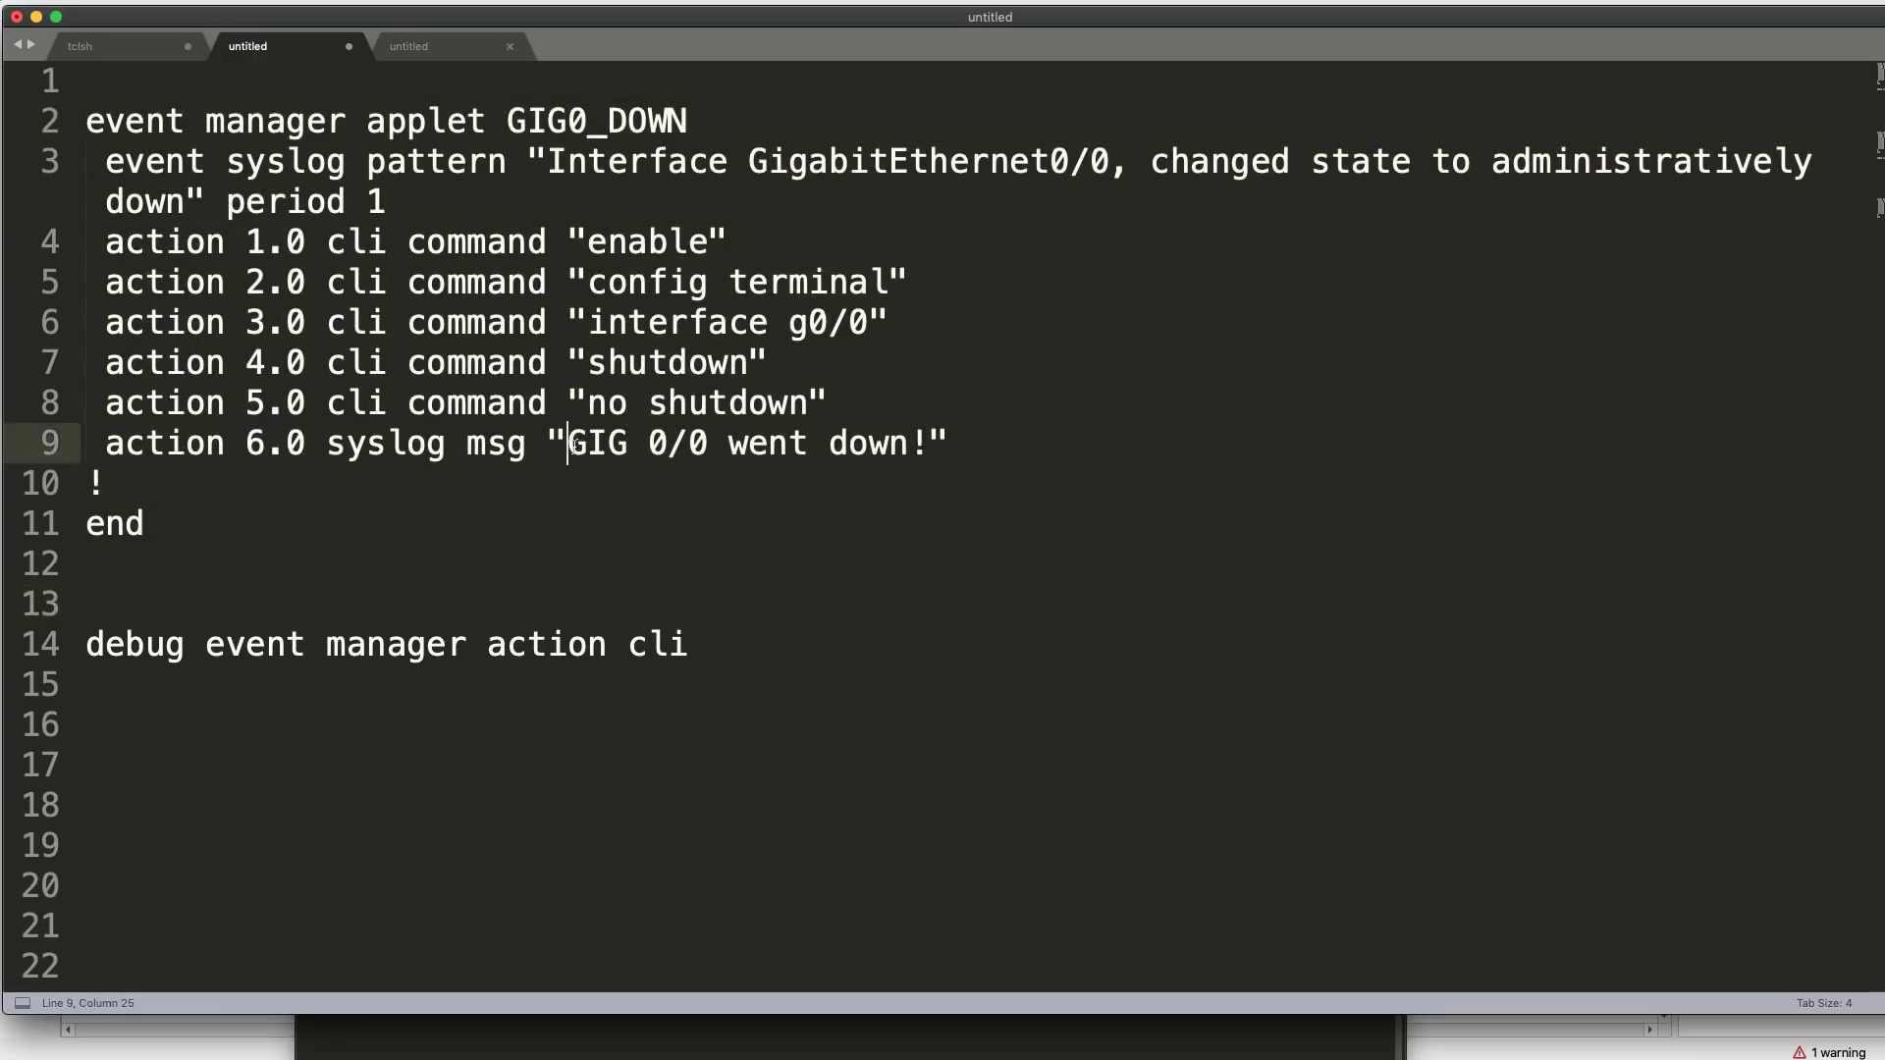
pyautogui.write("What's ")
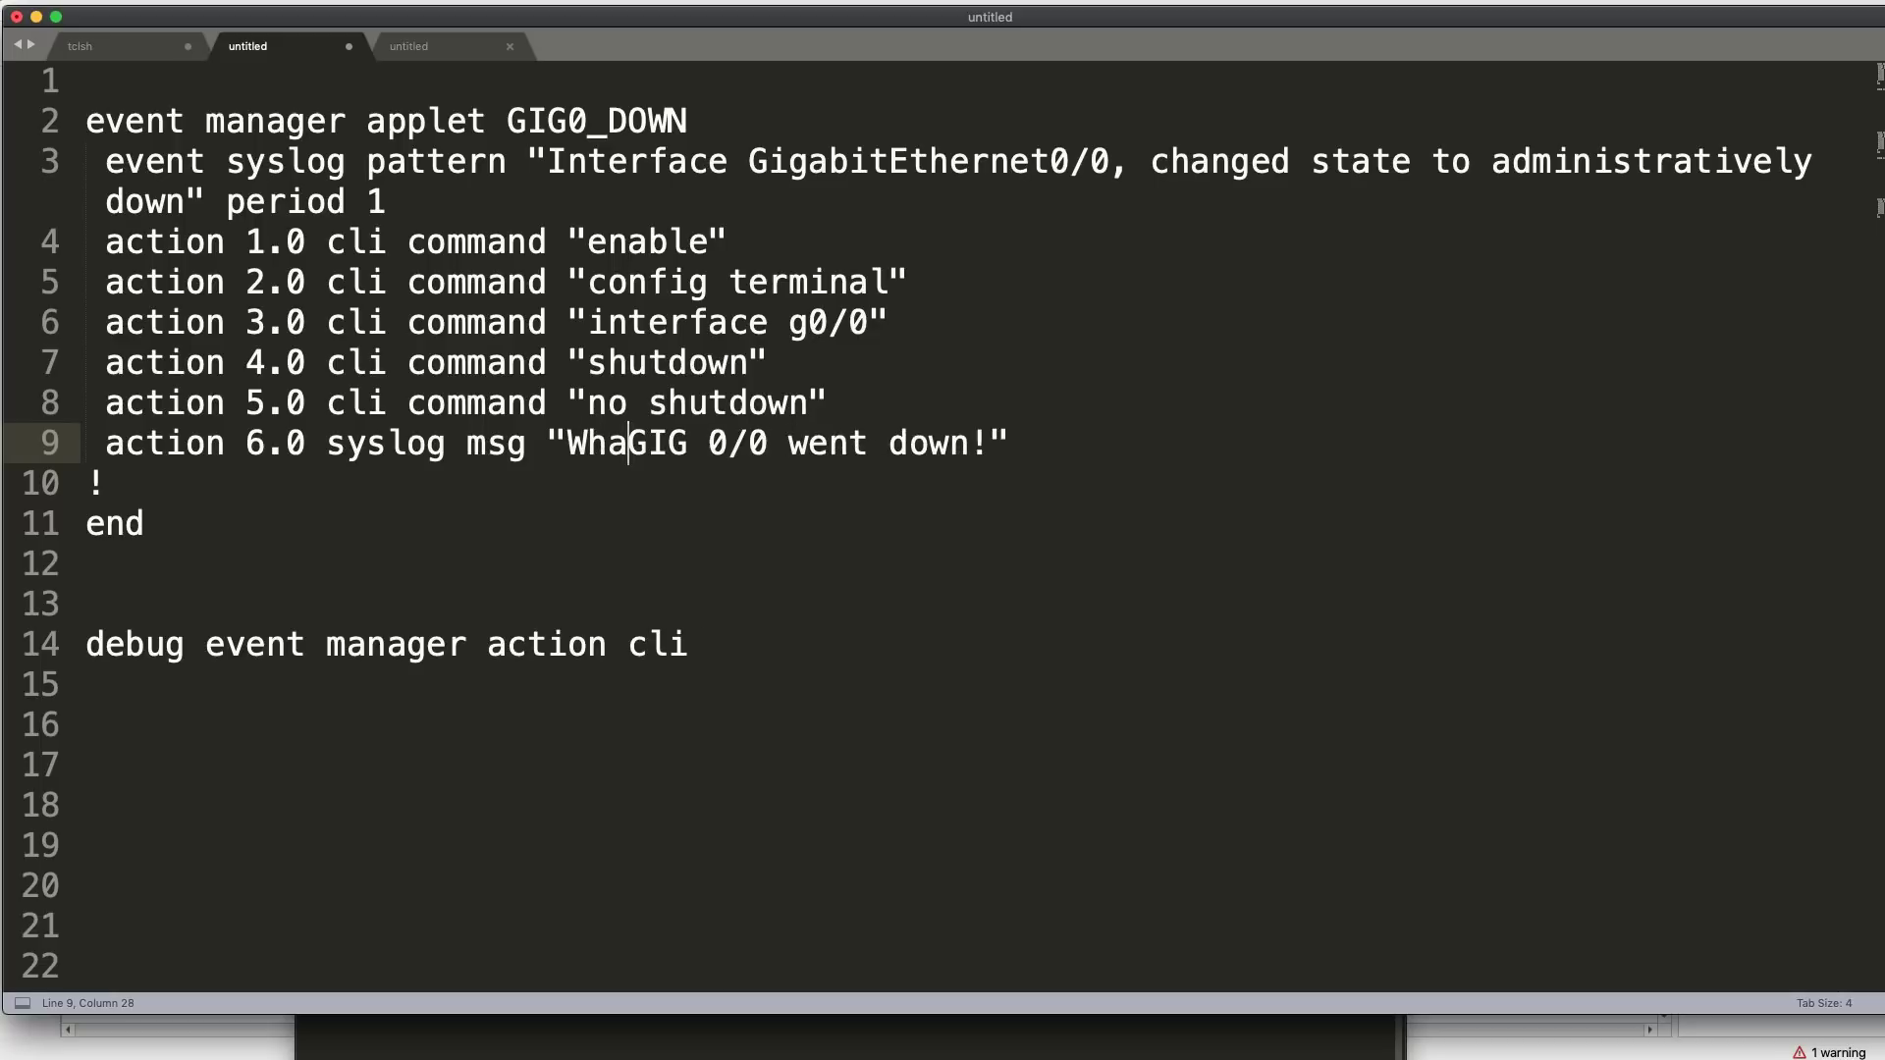
pyautogui.write('going on???')
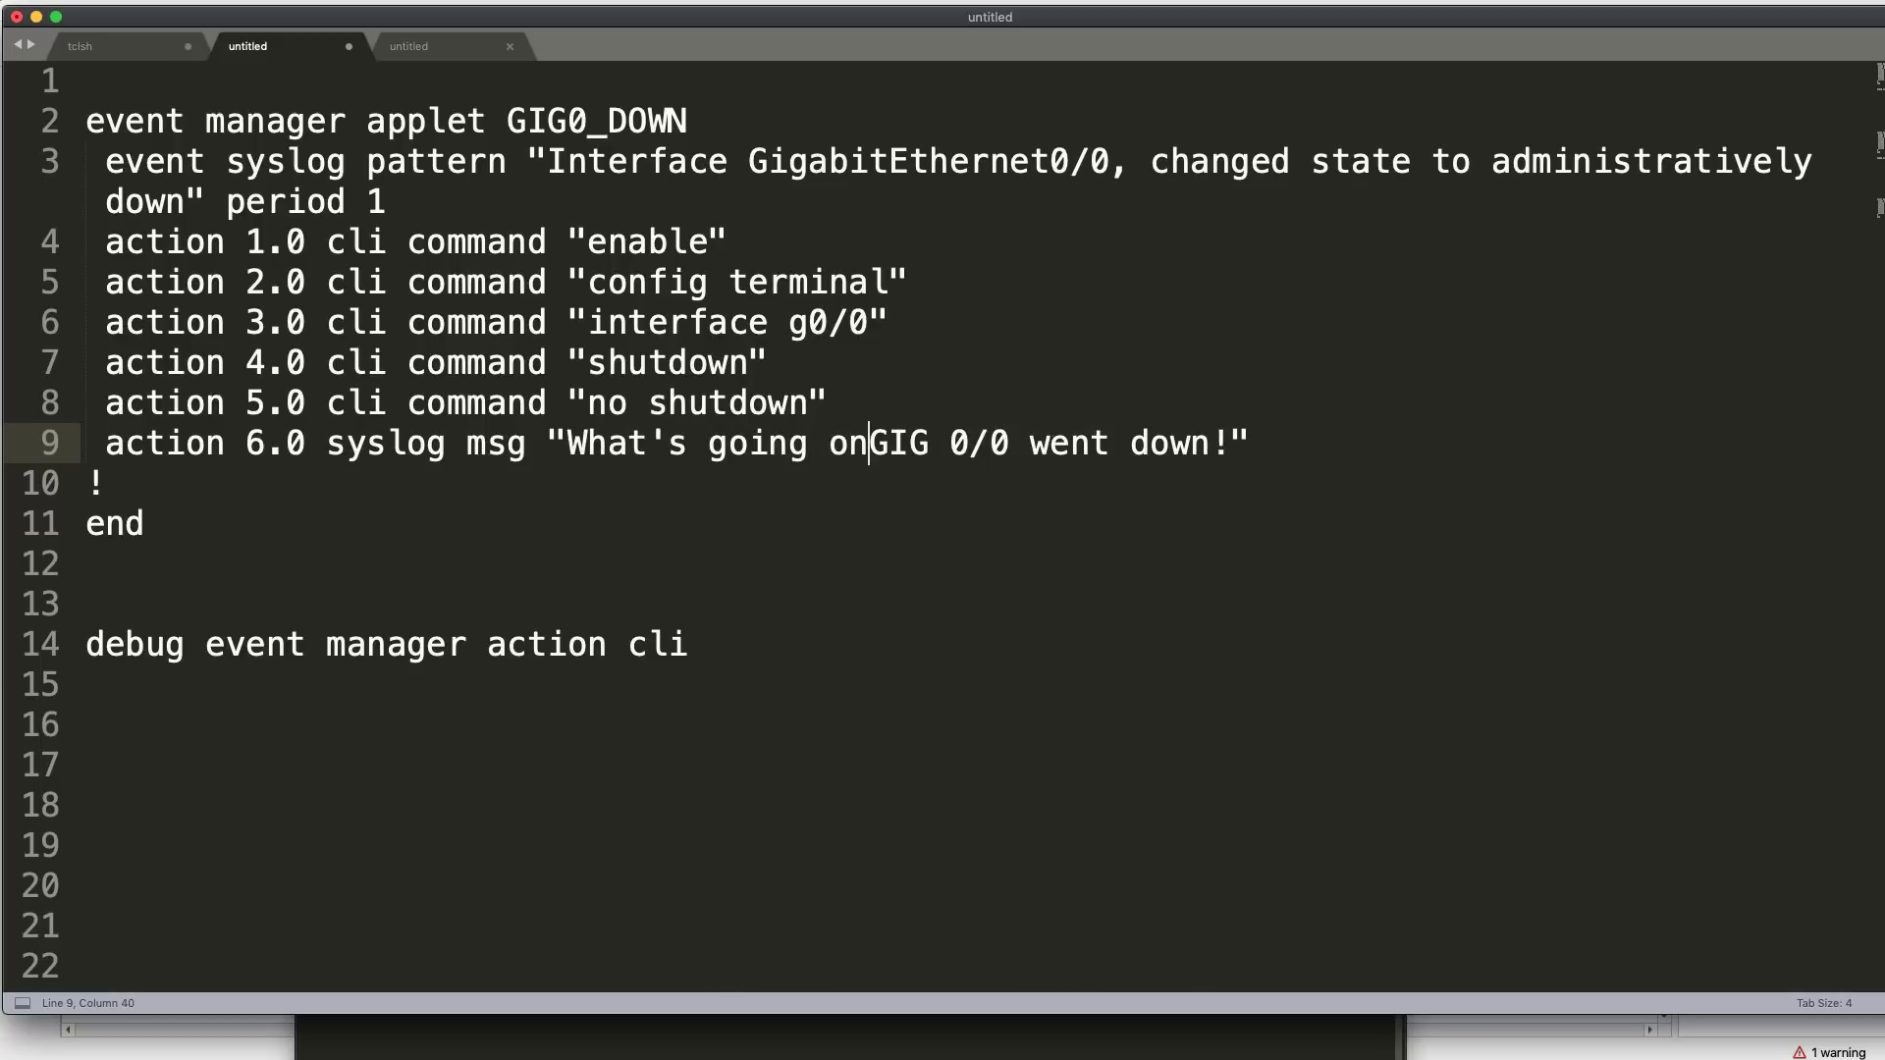
pyautogui.write('?')
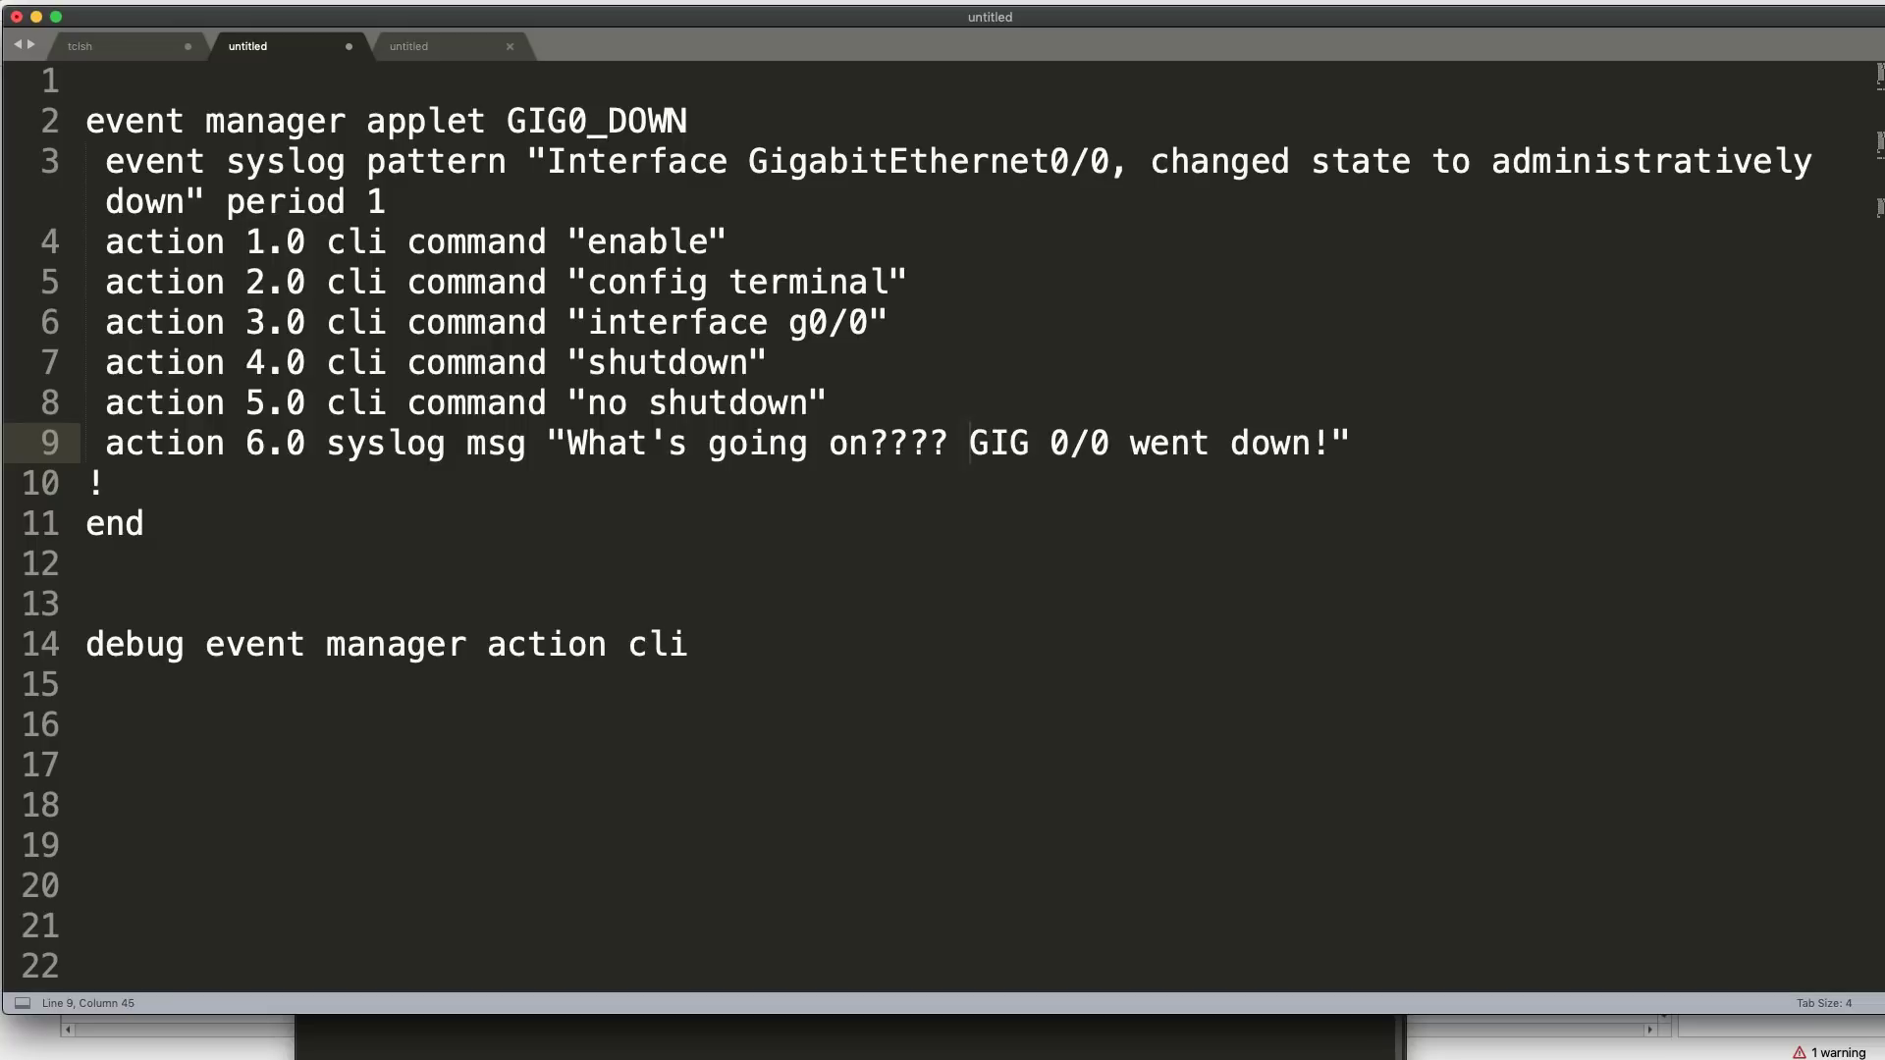
pyautogui.press('BackSpace')
pyautogui.press('BackSpace')
pyautogui.press('BackSpace')
pyautogui.press('BackSpace')
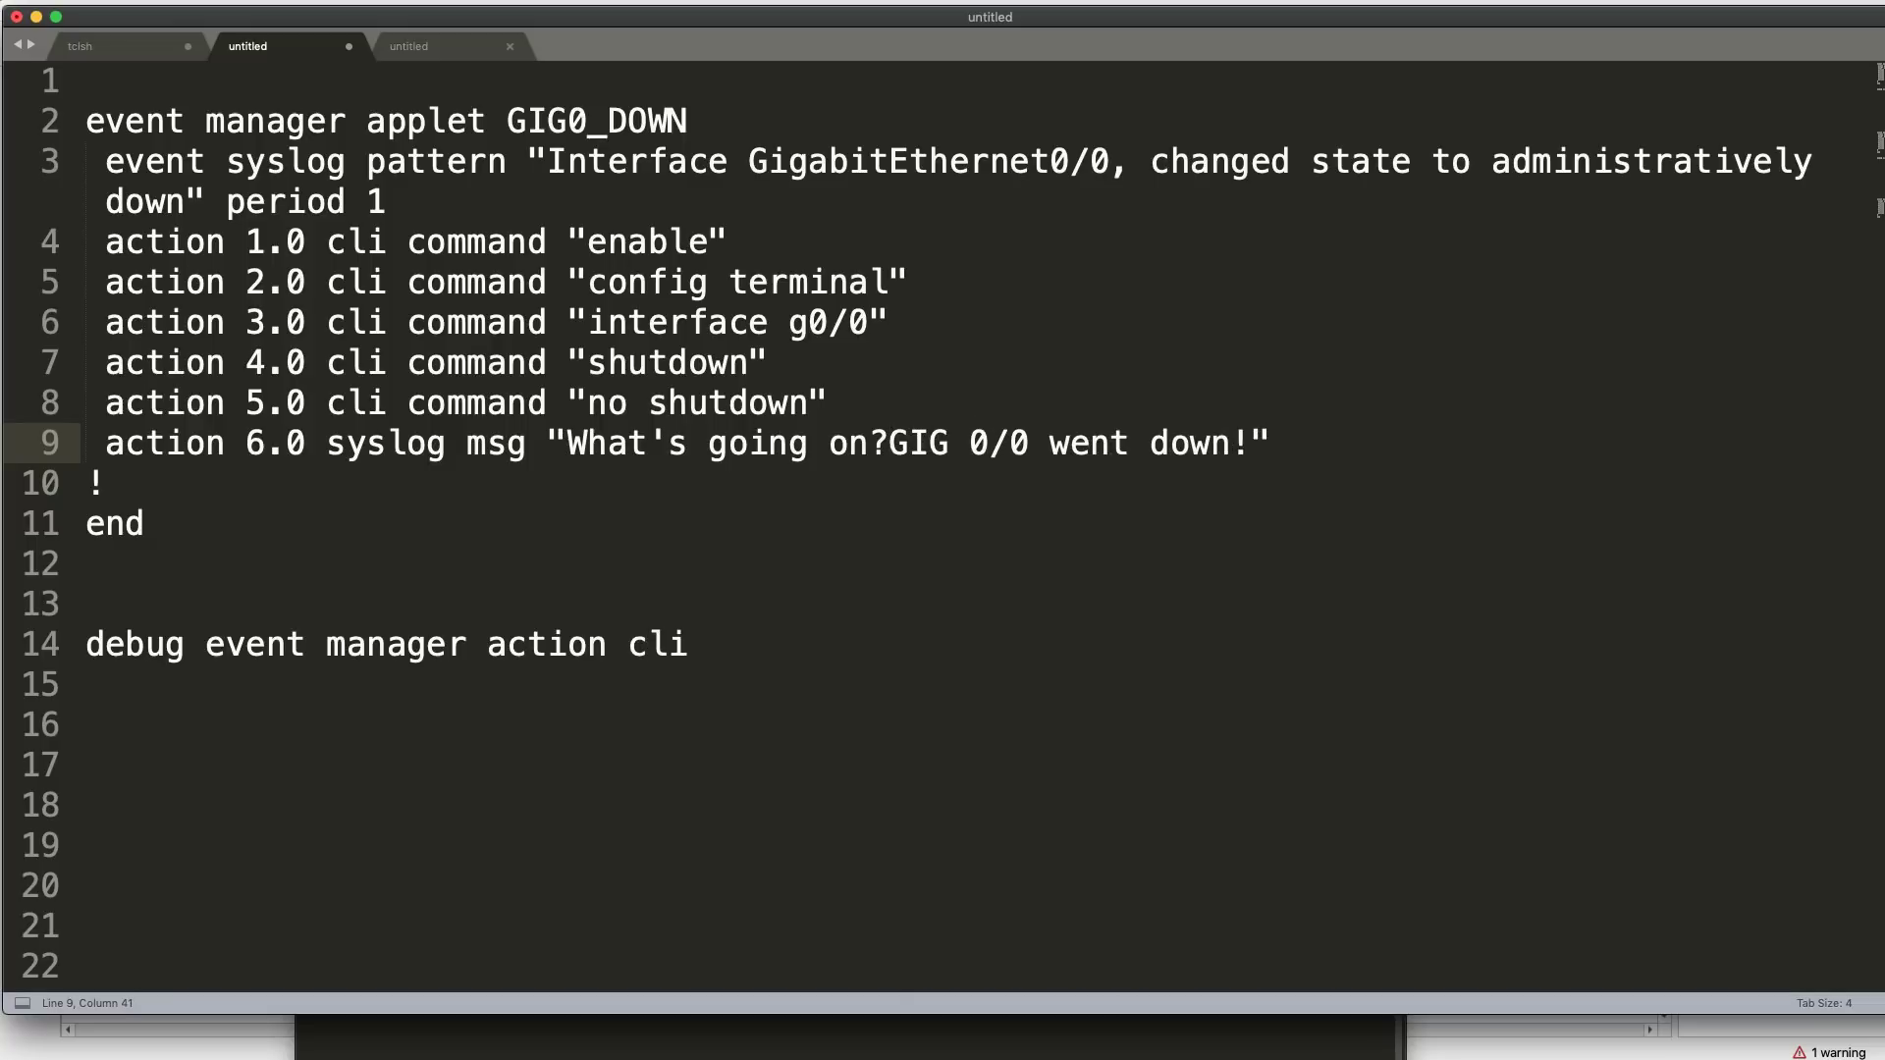
# - Select applet lines 1–11 in the draft and copy them
pyautogui.click(138, 535)
pyautogui.keyDown('shift'); pyautogui.click(10, 80); pyautogui.keyUp('shift')
pyautogui.press('super+c')
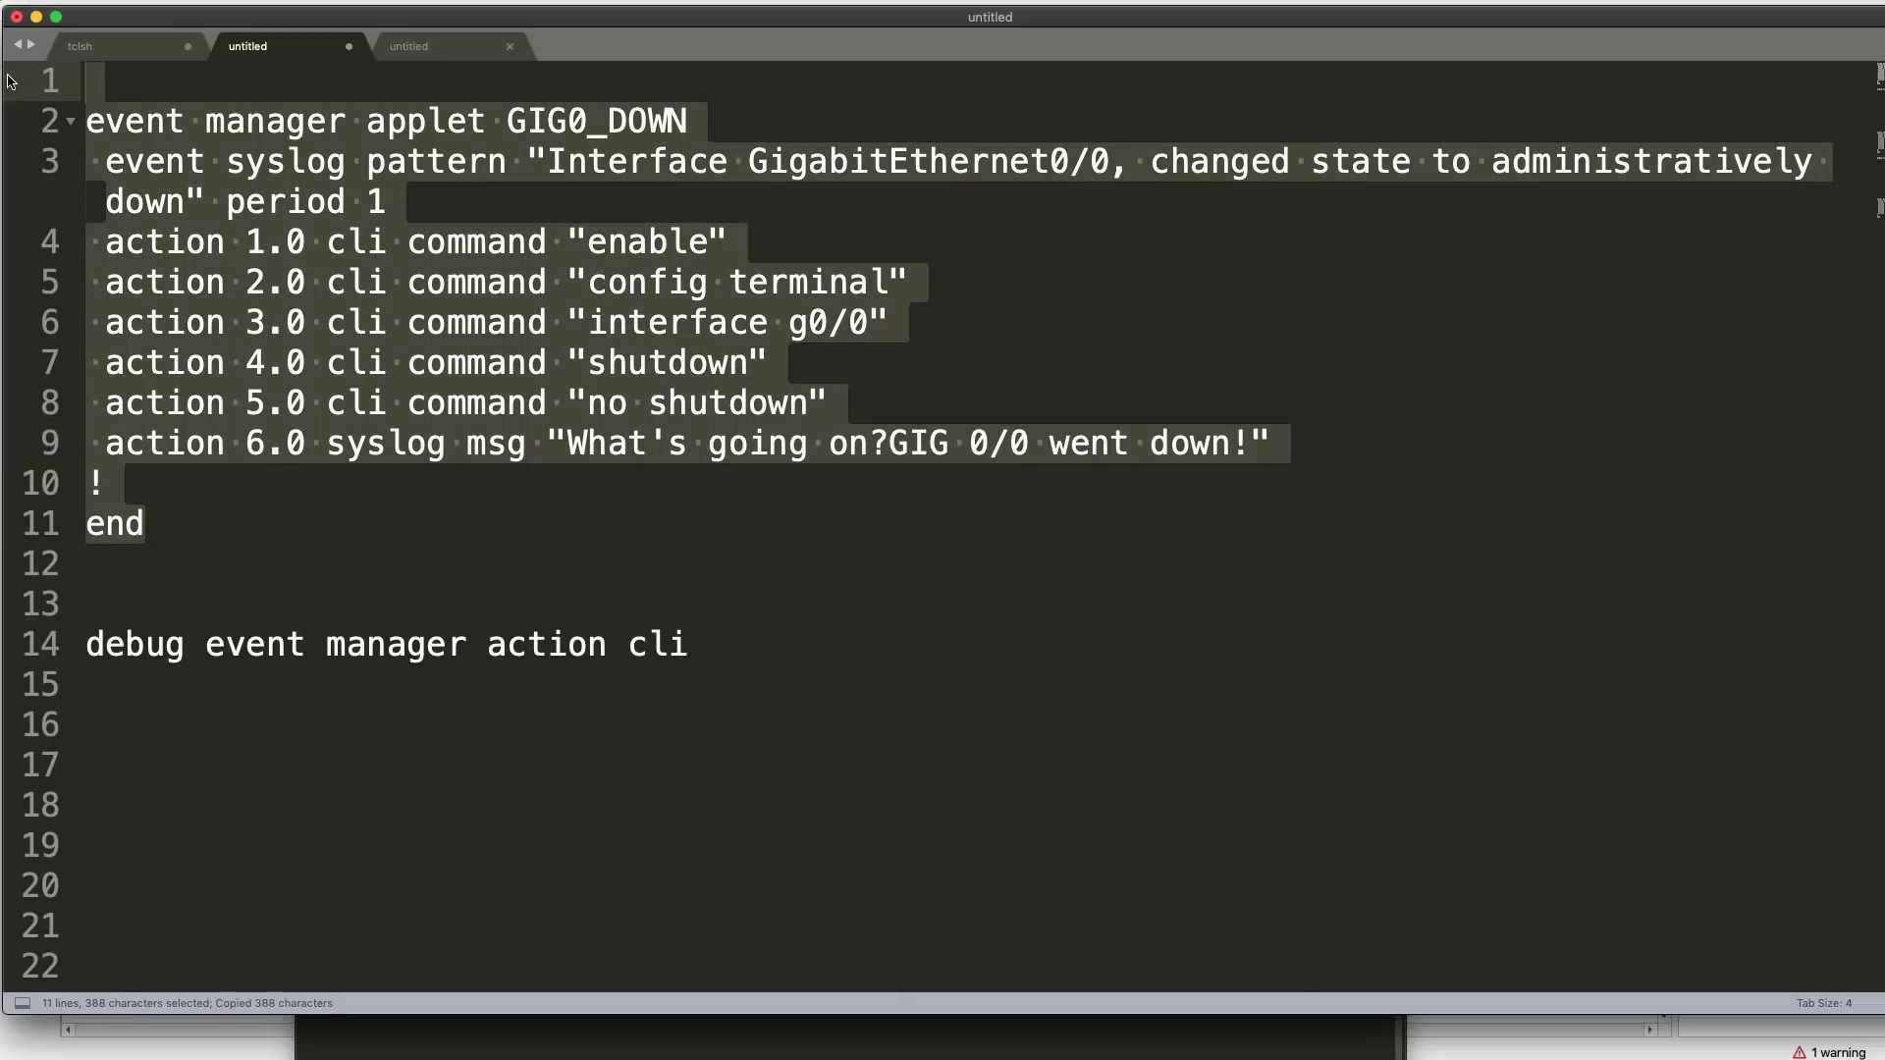
# - Enter conf t on R1, paste the edited applet, then erase the garbled syslog line
pyautogui.press('super+Tab')
pyautogui.press('Return')
pyautogui.write('conf t')
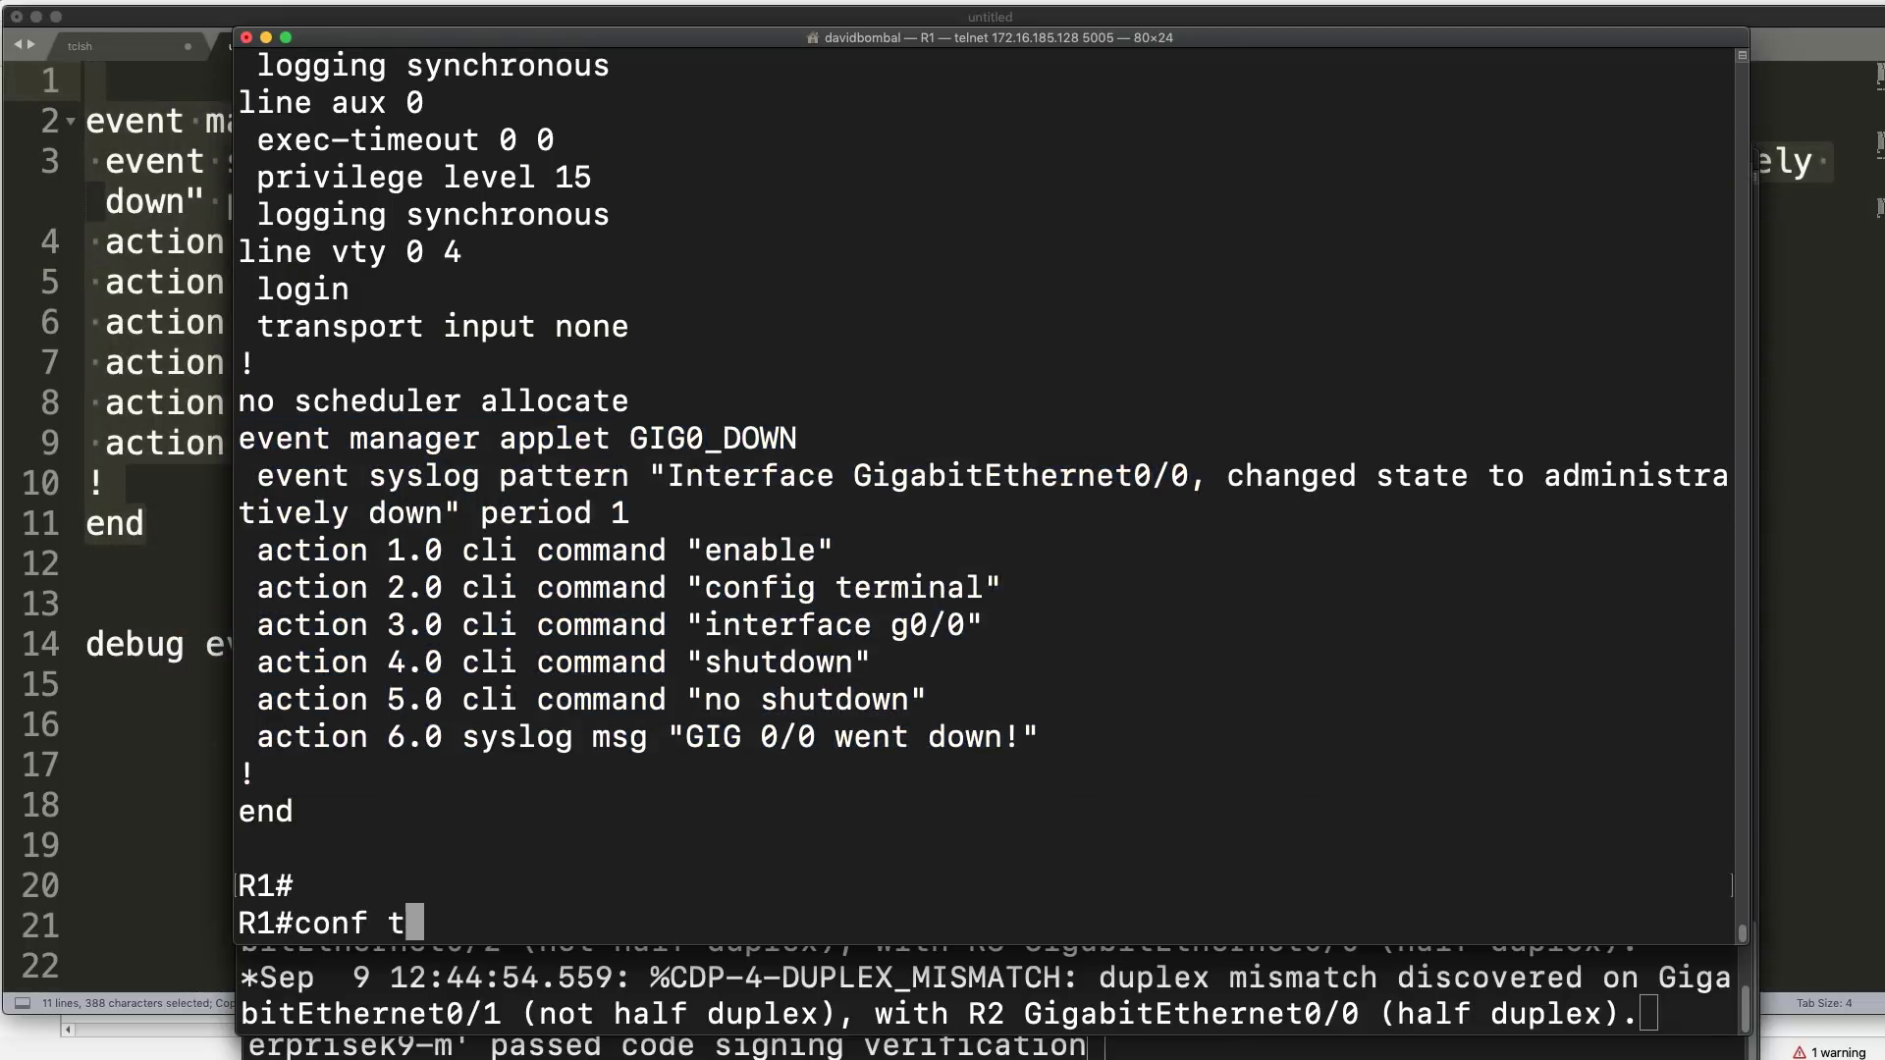
pyautogui.press('Return')
pyautogui.press('super+v')
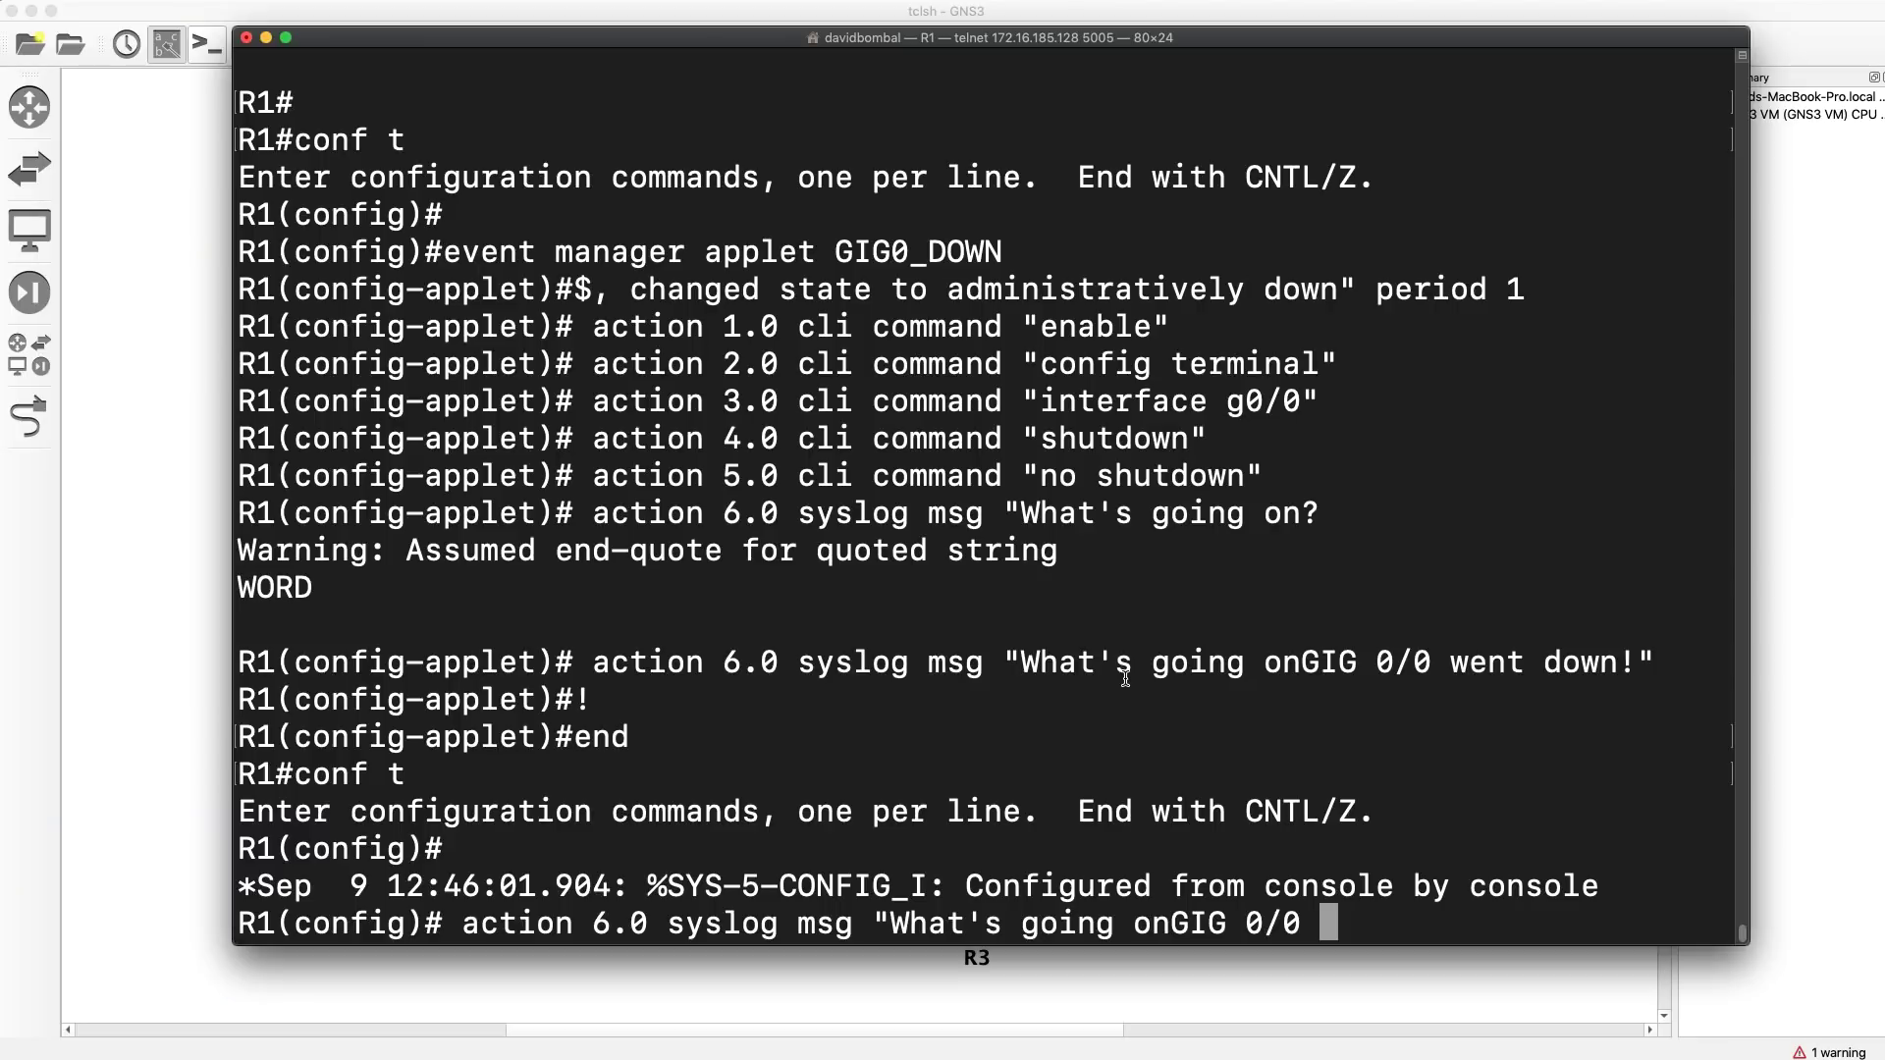
pyautogui.press('BackSpace')
pyautogui.press('BackSpace')
pyautogui.press('BackSpace')
pyautogui.press('BackSpace')
pyautogui.press('BackSpace')
pyautogui.press('BackSpace')
pyautogui.press('BackSpace')
pyautogui.press('BackSpace')
pyautogui.press('BackSpace')
pyautogui.press('BackSpace')
pyautogui.press('BackSpace')
pyautogui.press('BackSpace')
pyautogui.press('BackSpace')
pyautogui.press('BackSpace')
pyautogui.press('BackSpace')
pyautogui.press('BackSpace')
pyautogui.press('BackSpace')
pyautogui.press('BackSpace')
pyautogui.press('BackSpace')
pyautogui.press('BackSpace')
pyautogui.press('BackSpace')
pyautogui.press('BackSpace')
pyautogui.press('BackSpace')
pyautogui.press('BackSpace')
pyautogui.press('BackSpace')
pyautogui.press('BackSpace')
pyautogui.press('BackSpace')
pyautogui.press('BackSpace')
pyautogui.press('BackSpace')
pyautogui.press('BackSpace')
pyautogui.press('BackSpace')
pyautogui.press('BackSpace')
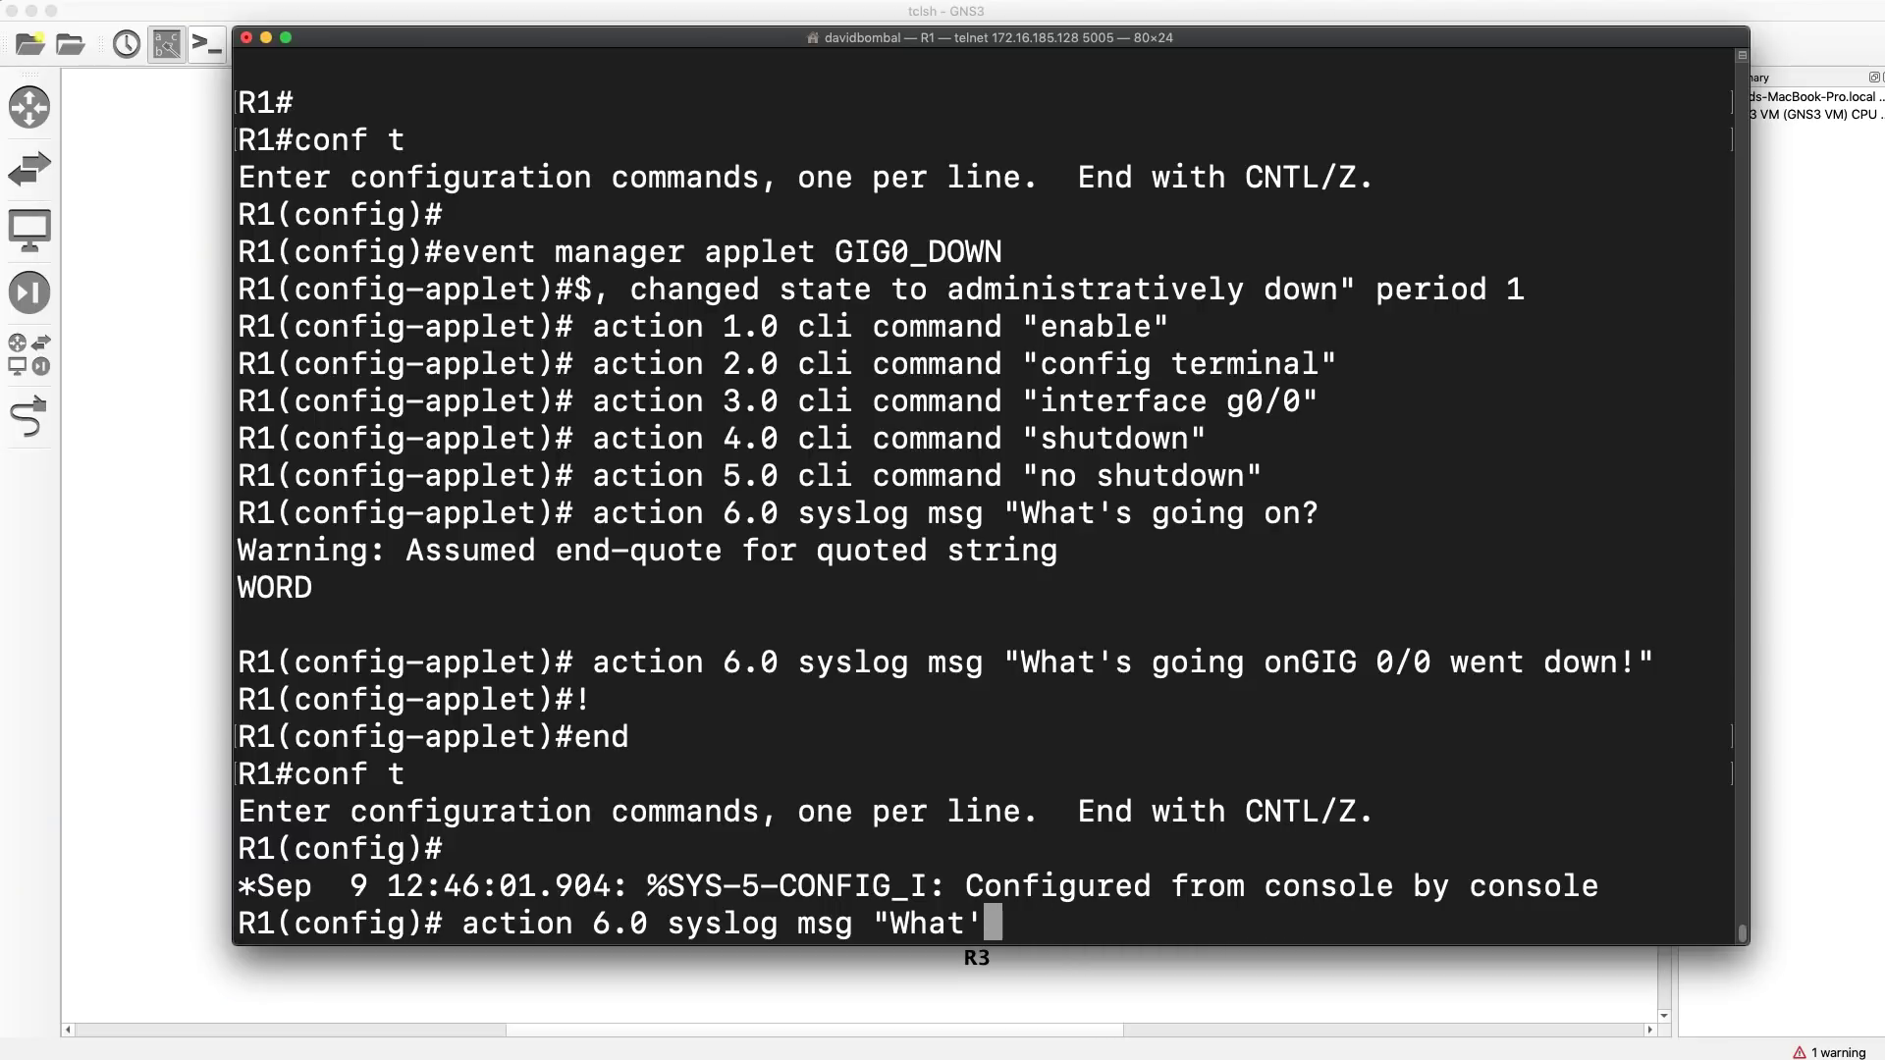
pyautogui.press('BackSpace')
pyautogui.press('BackSpace')
pyautogui.press('BackSpace')
pyautogui.press('BackSpace')
pyautogui.press('BackSpace')
pyautogui.press('BackSpace')
pyautogui.press('BackSpace')
pyautogui.press('BackSpace')
pyautogui.press('BackSpace')
pyautogui.press('BackSpace')
pyautogui.press('BackSpace')
pyautogui.press('BackSpace')
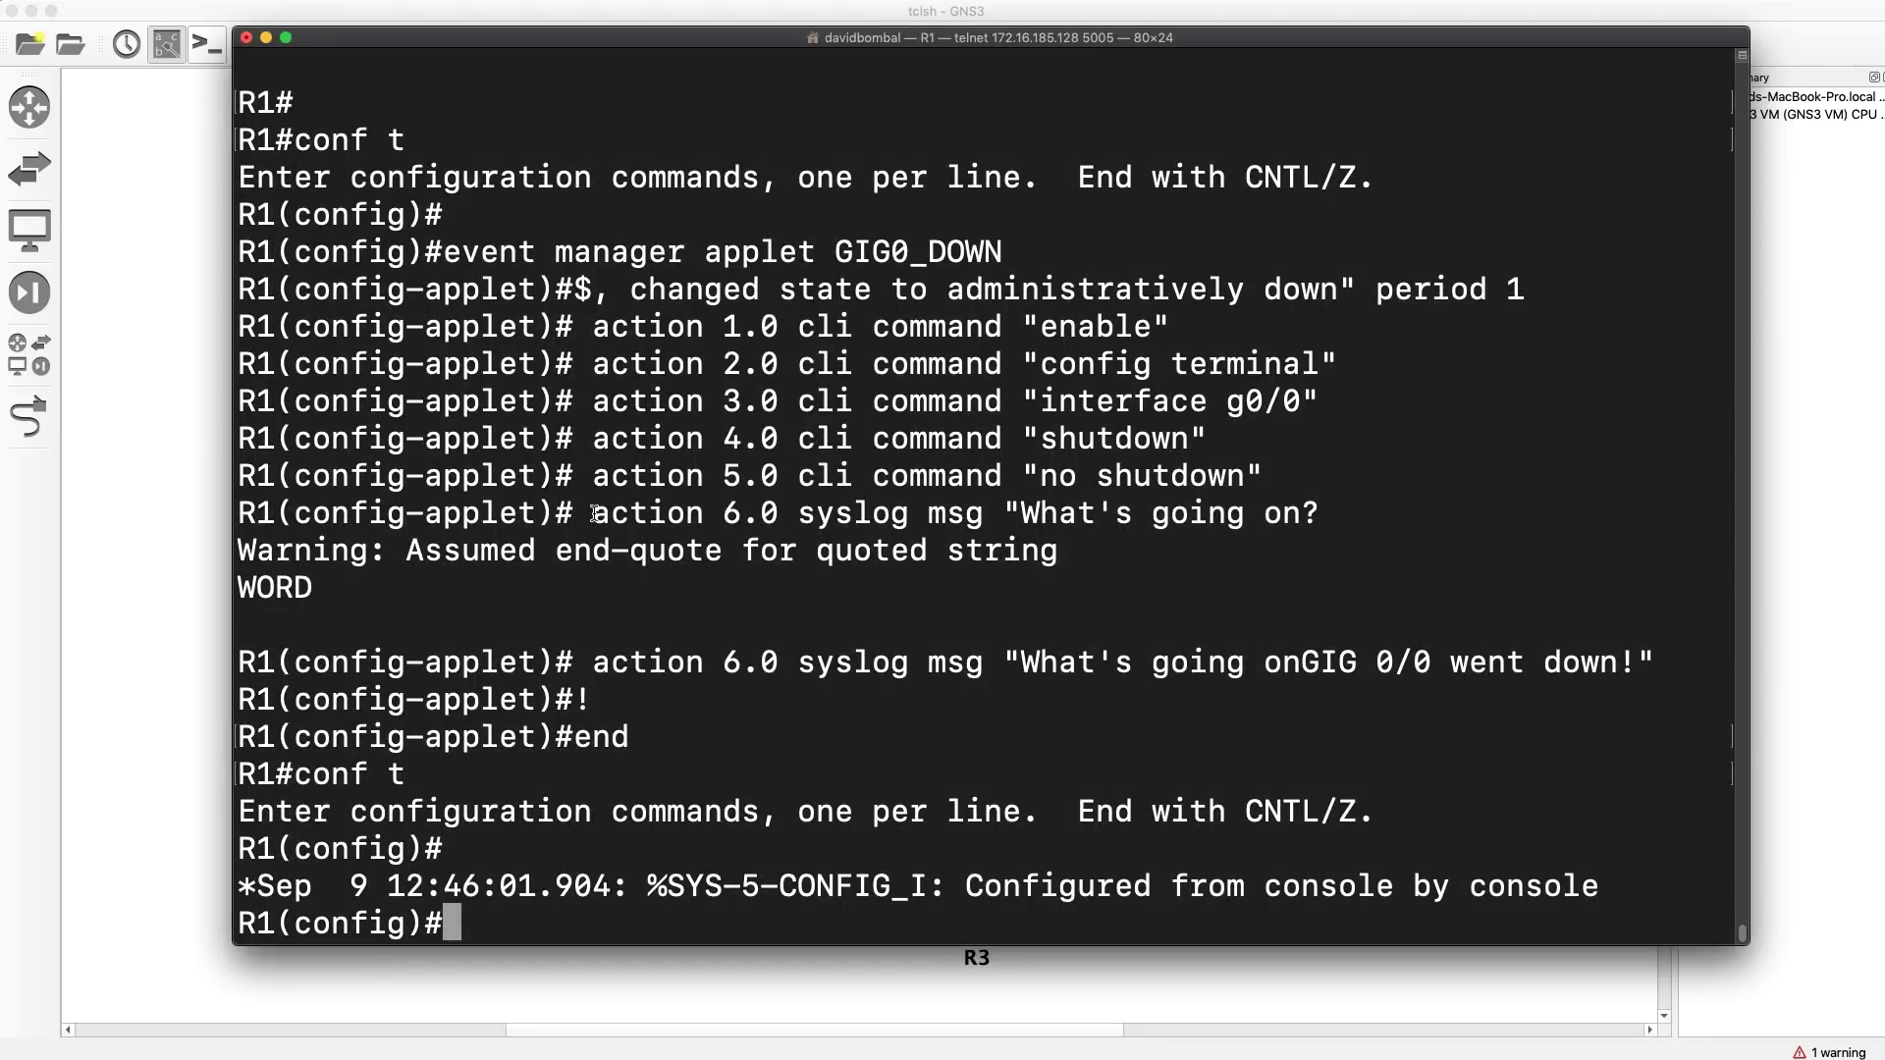
# - Paste the earlier syslog command text back at R1's prompt and query it with ?
pyautogui.moveTo(593, 516); pyautogui.dragTo(1301, 528)
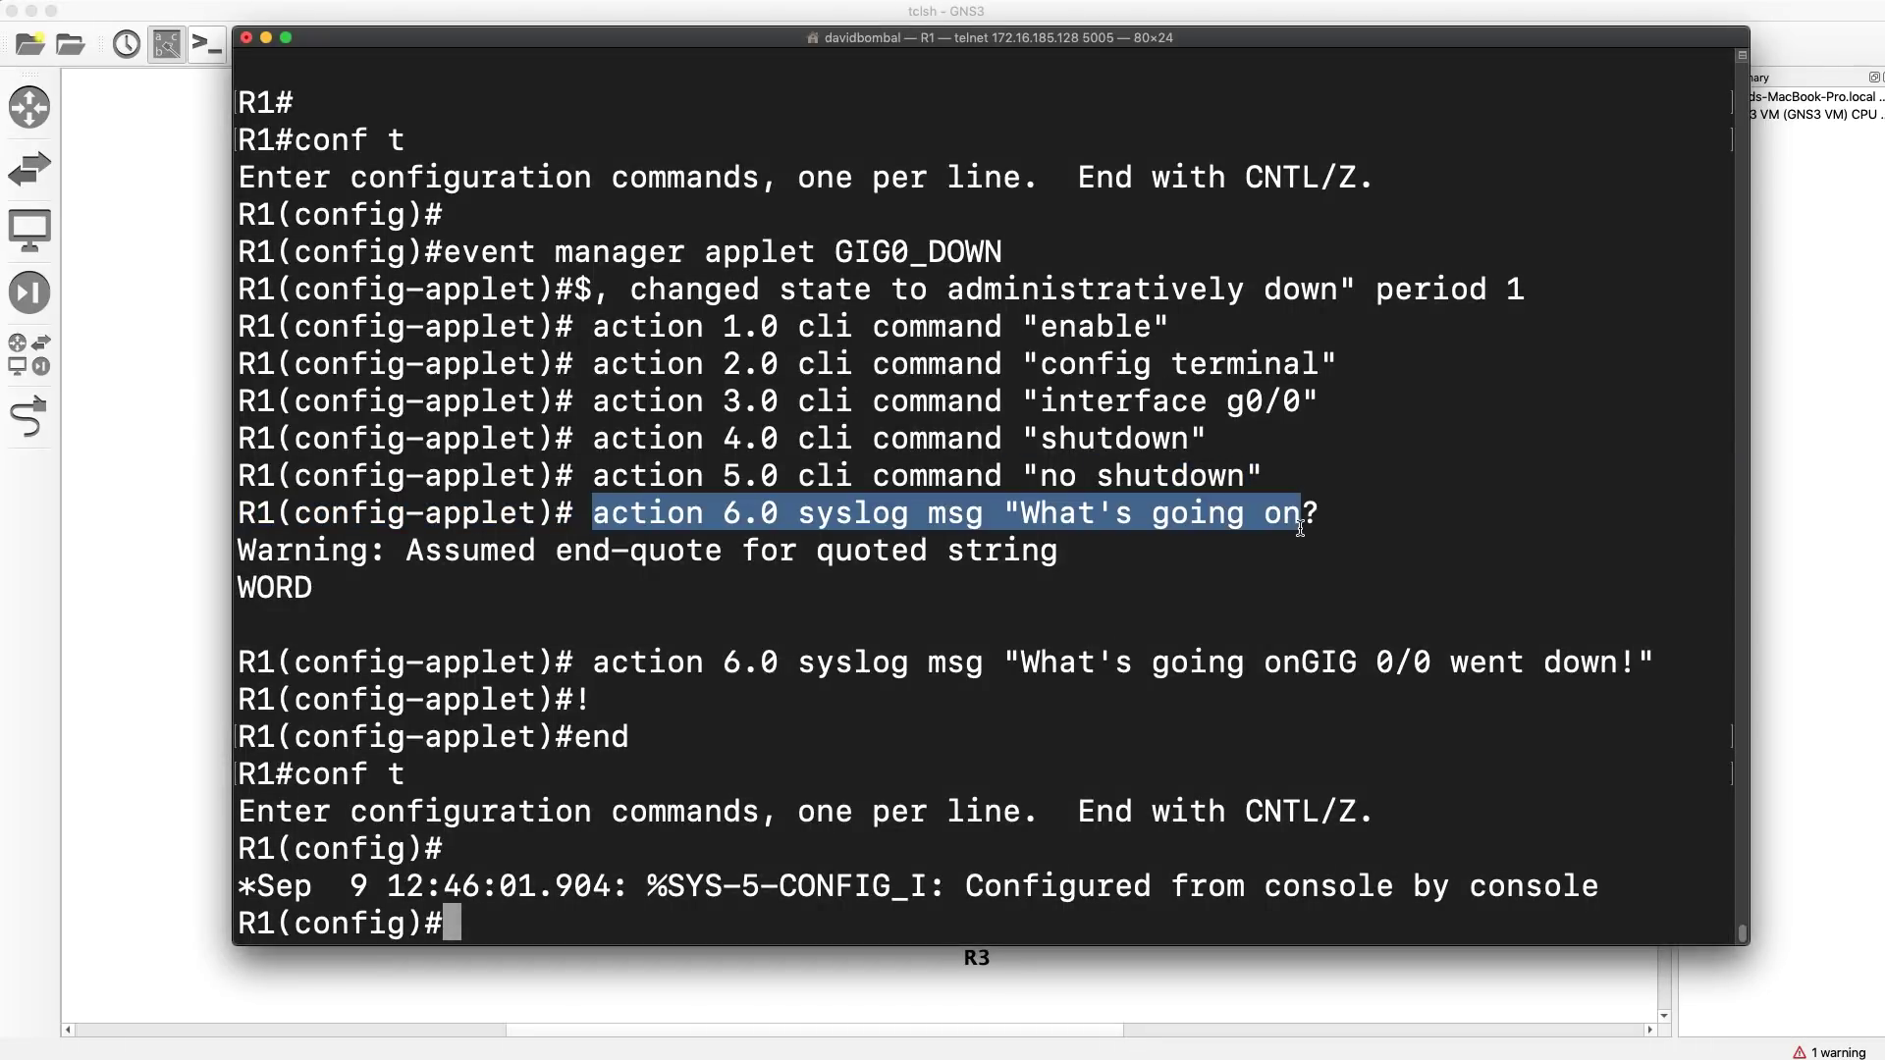
pyautogui.rightClick(1311, 731)
pyautogui.click(1342, 756)
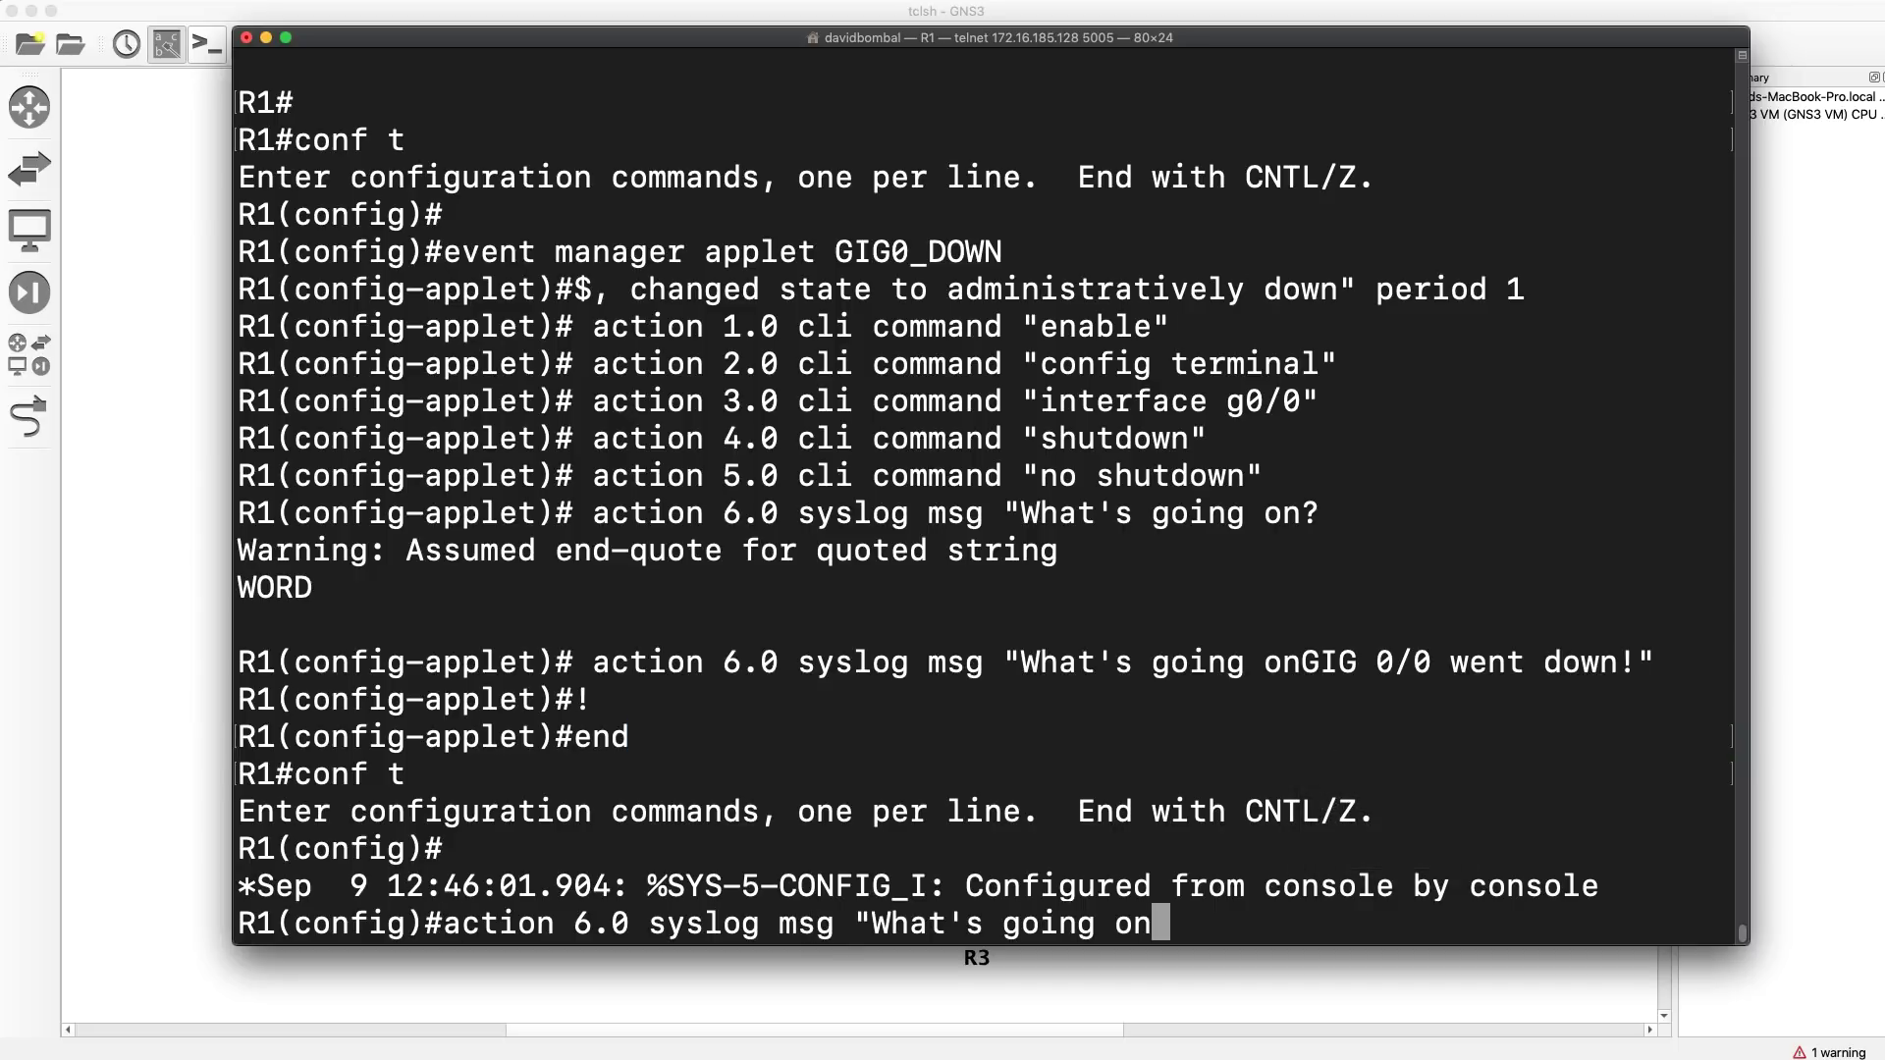
pyautogui.write('?')
# - Add a space after "going on?" in the draft and copy 'GIG 0/0 went down!"'
pyautogui.press('super+Tab')
pyautogui.click(952, 473)
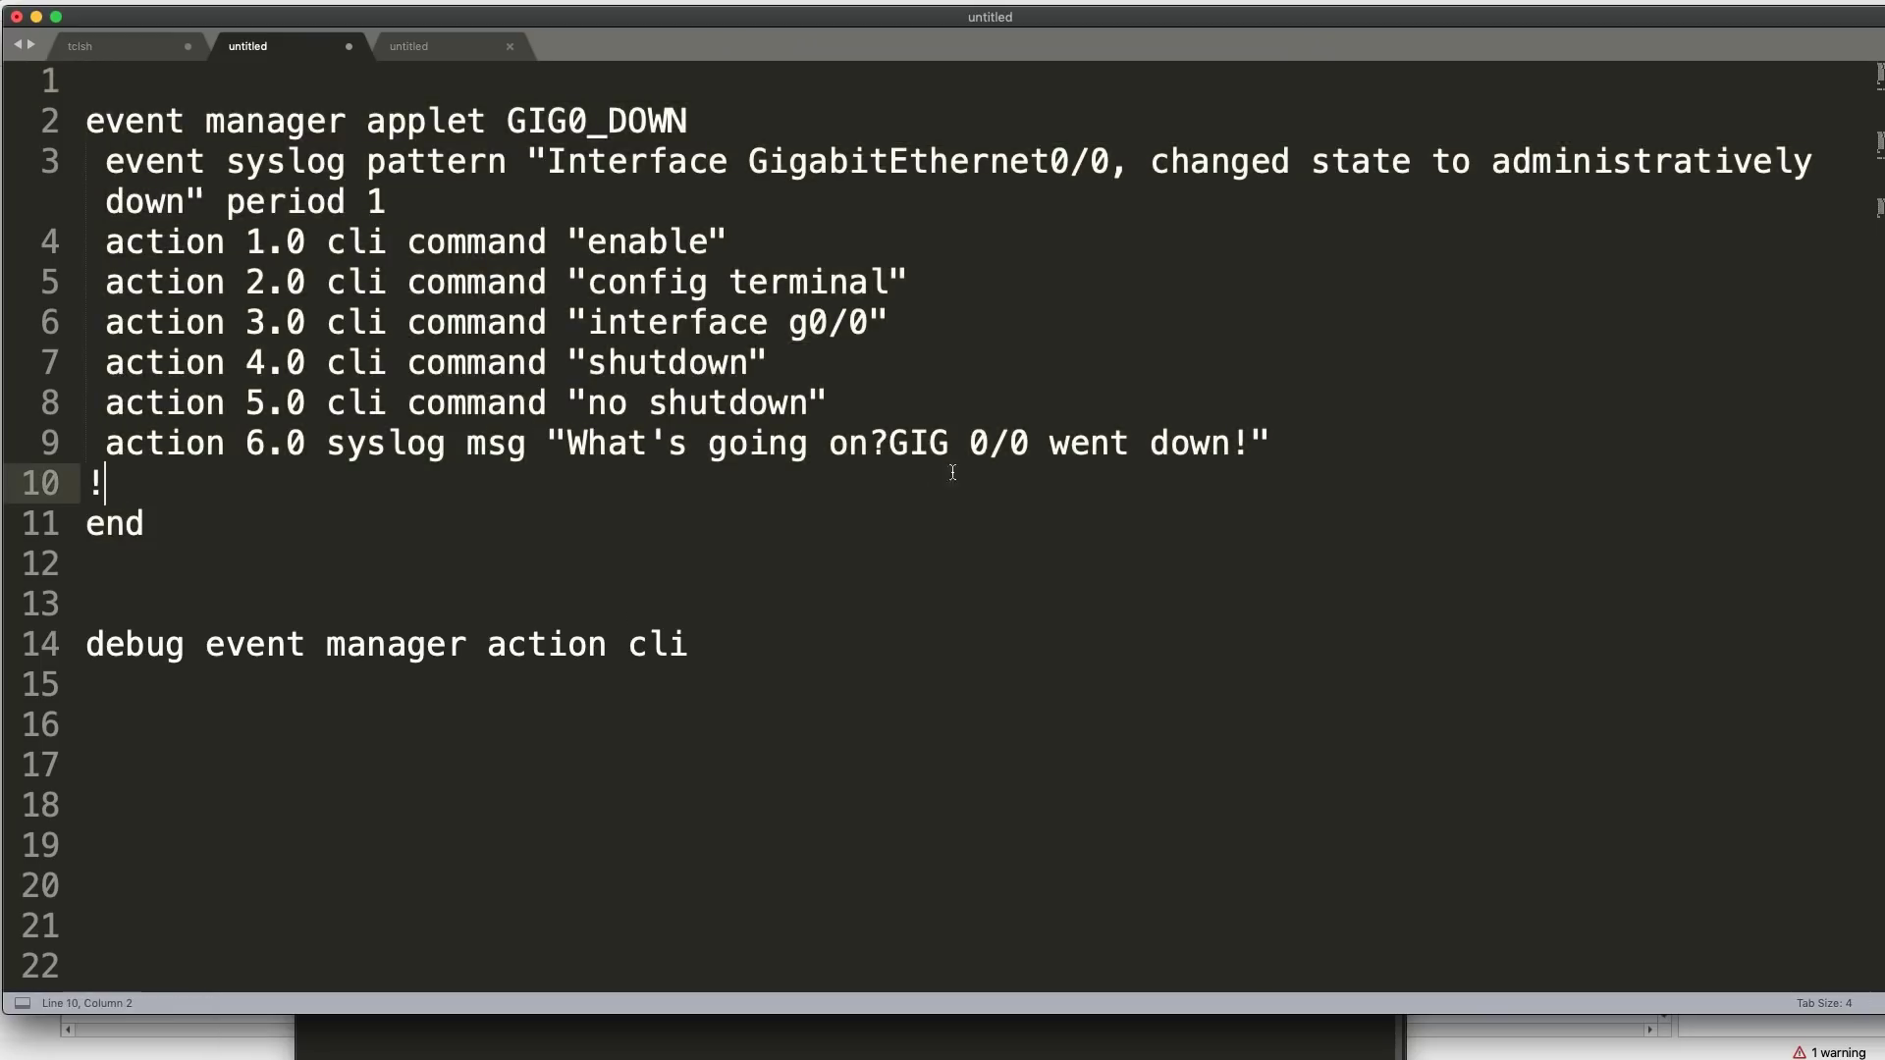
pyautogui.click(893, 443)
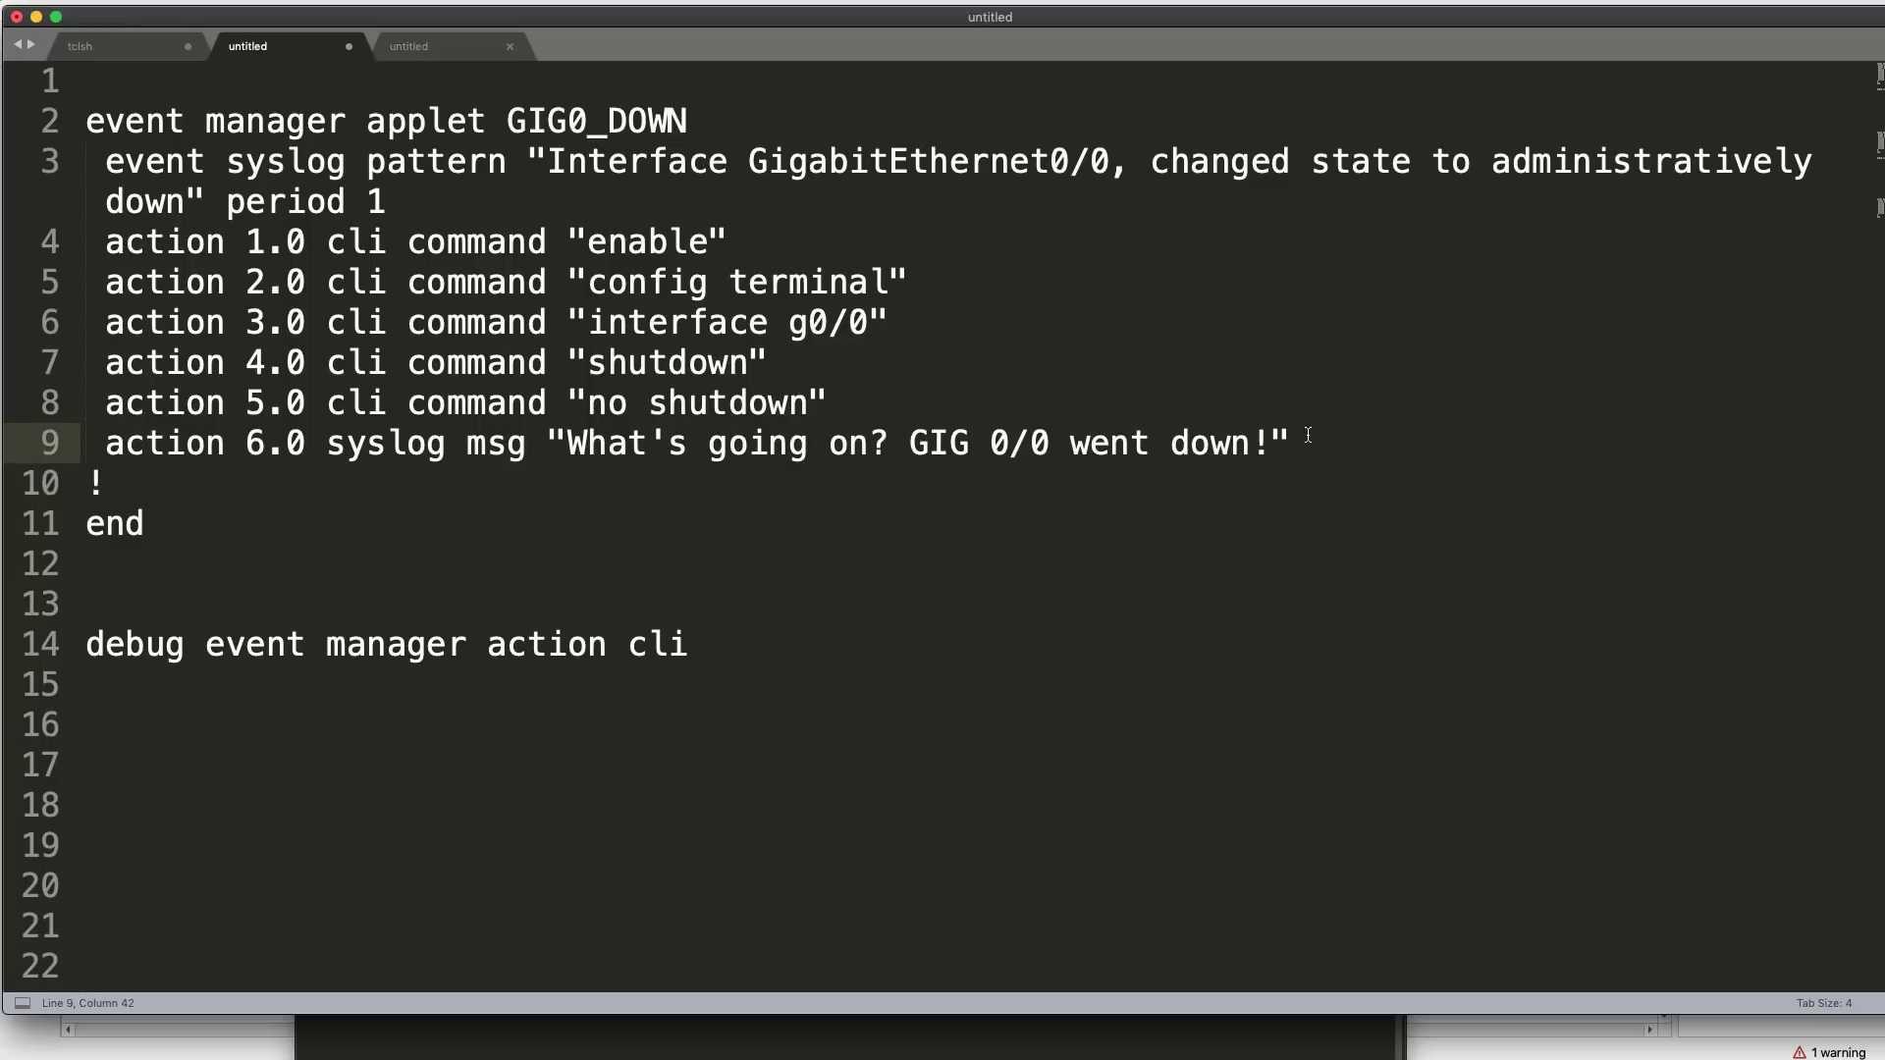
pyautogui.moveTo(1308, 435); pyautogui.dragTo(905, 439)
pyautogui.press('super+c')
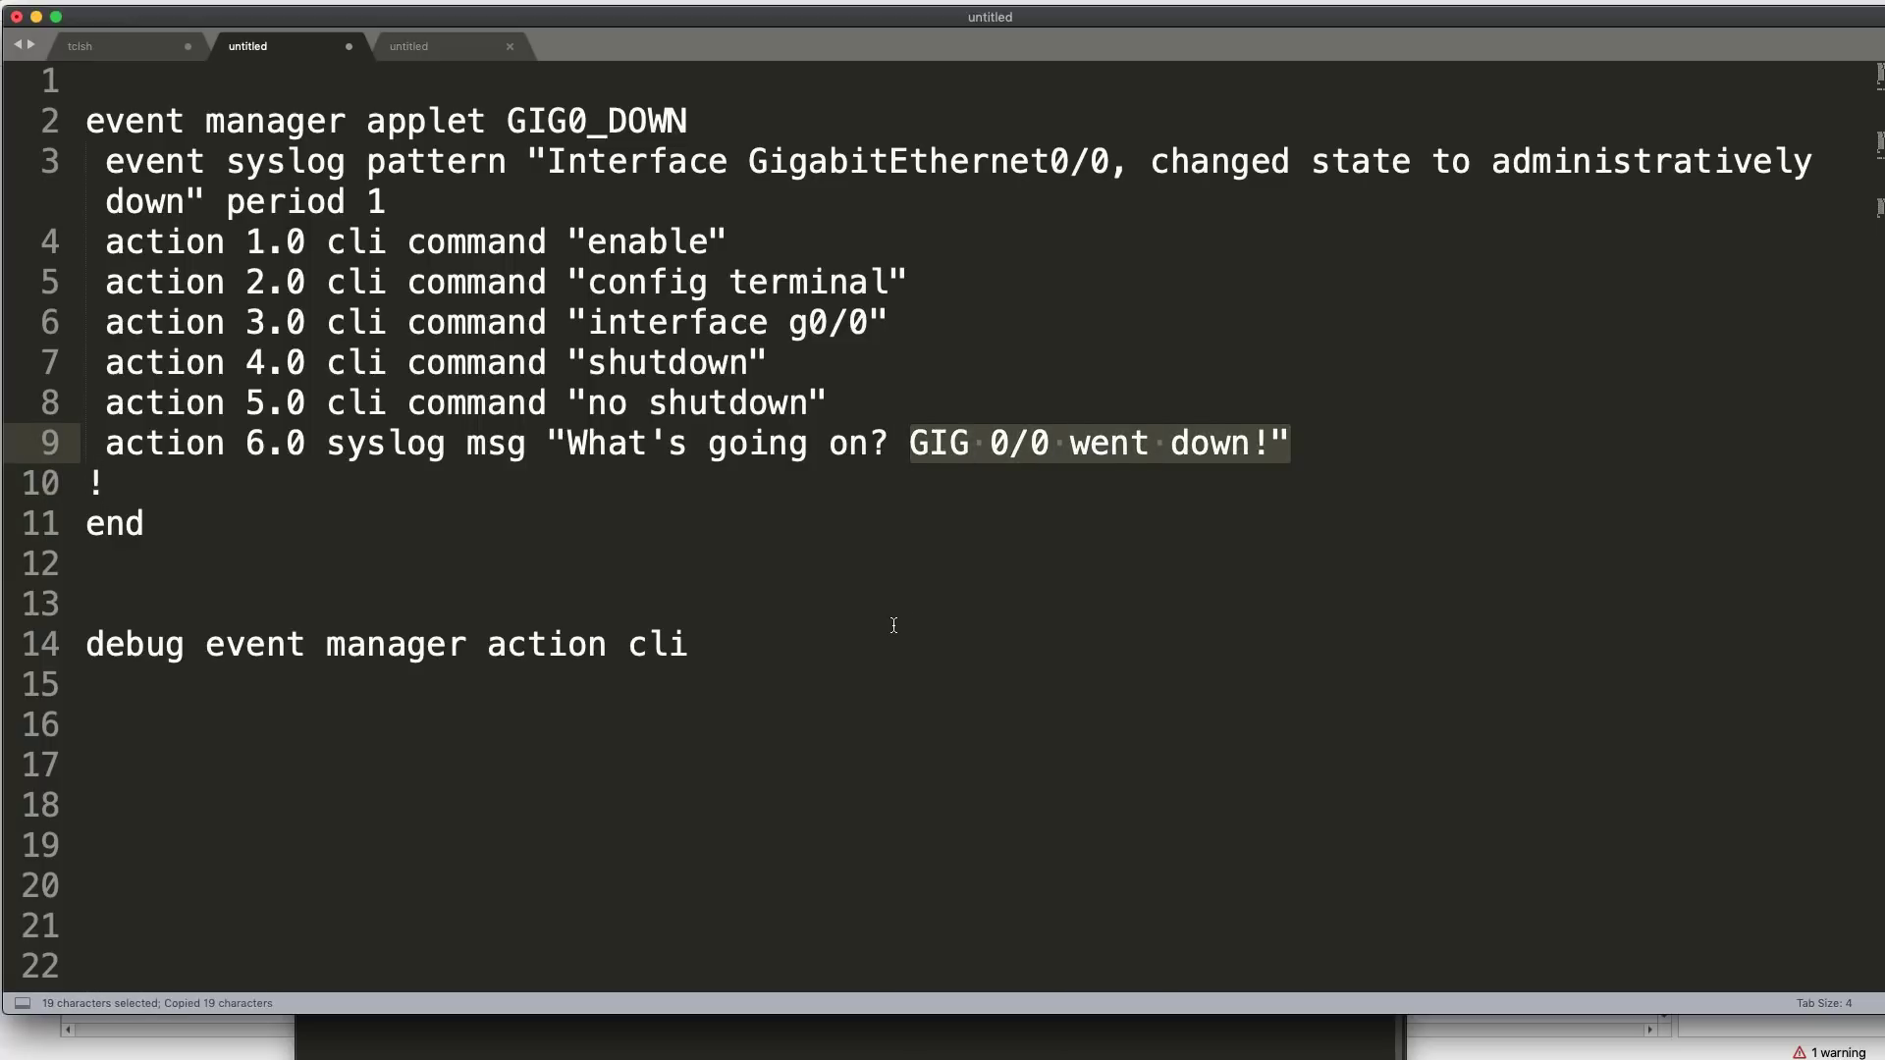
# - Paste the copied message text into R1's console, submit it, then clear the recalled command
pyautogui.press('super+Tab')
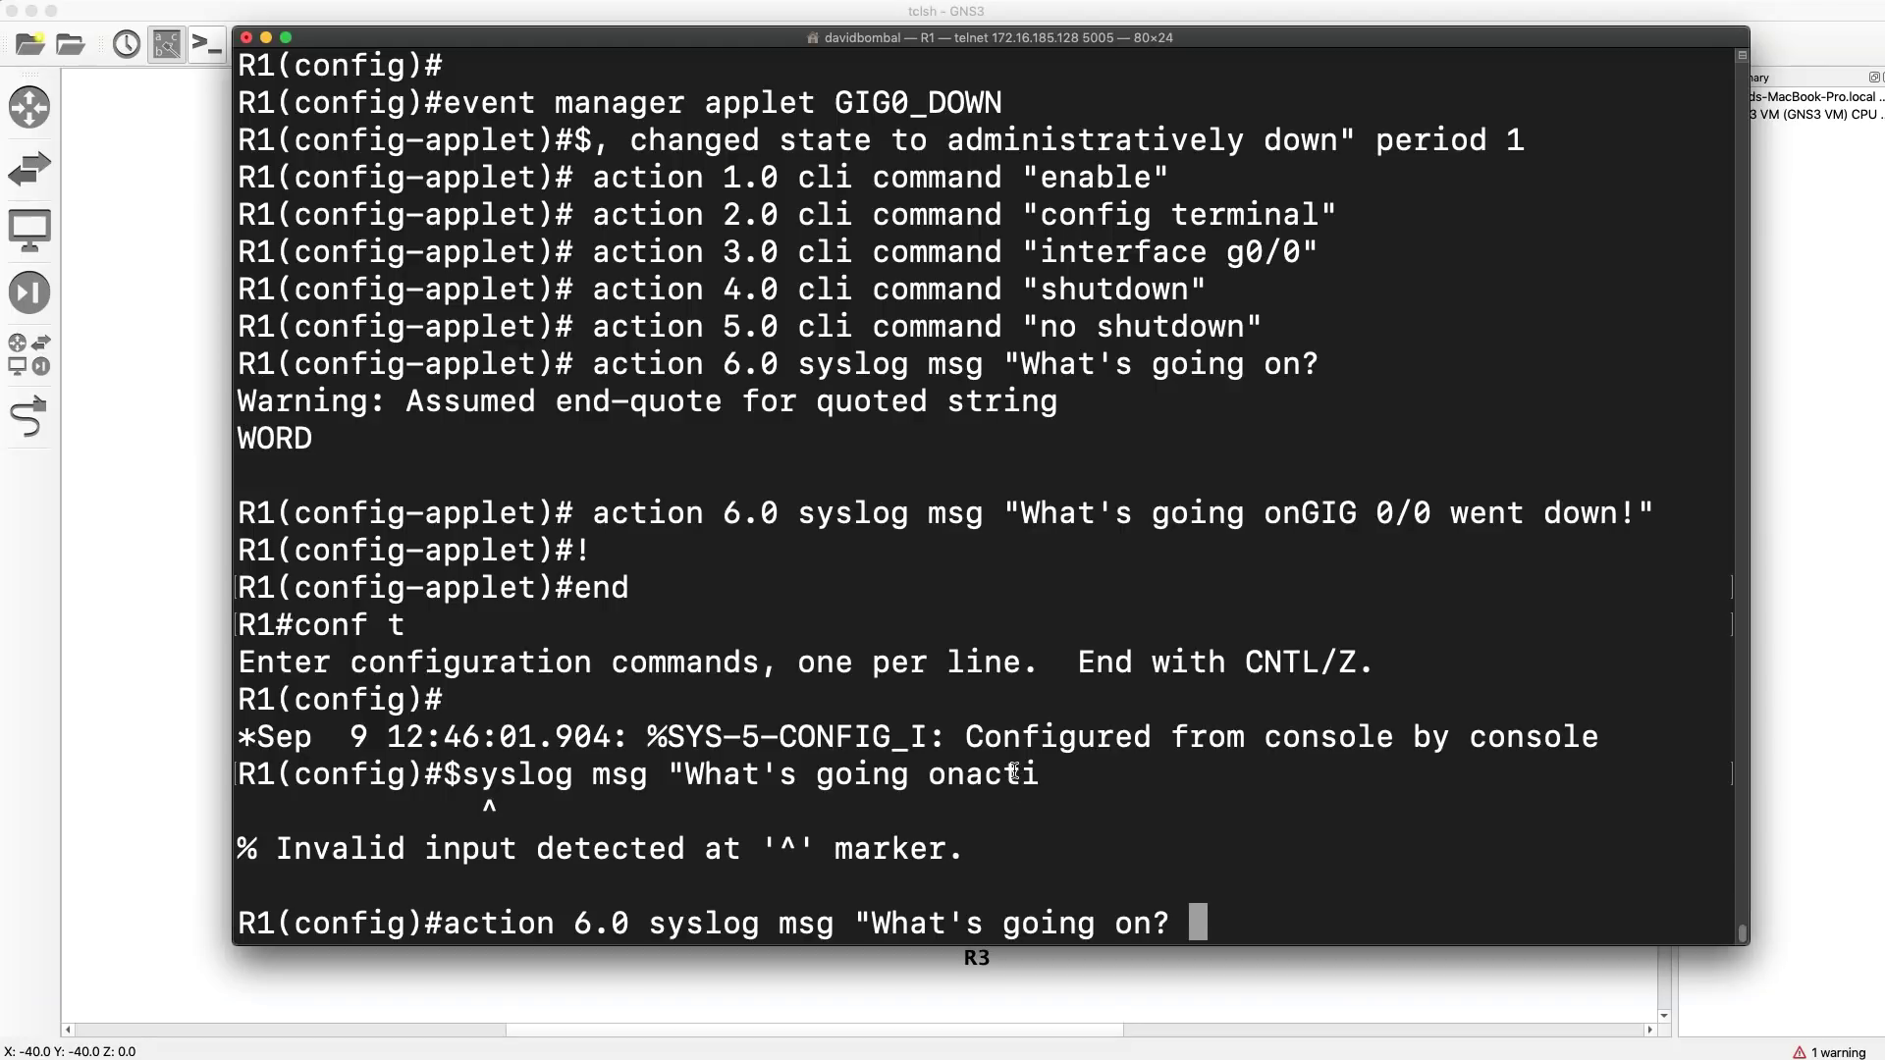
pyautogui.press('super+v')
pyautogui.press('Return')
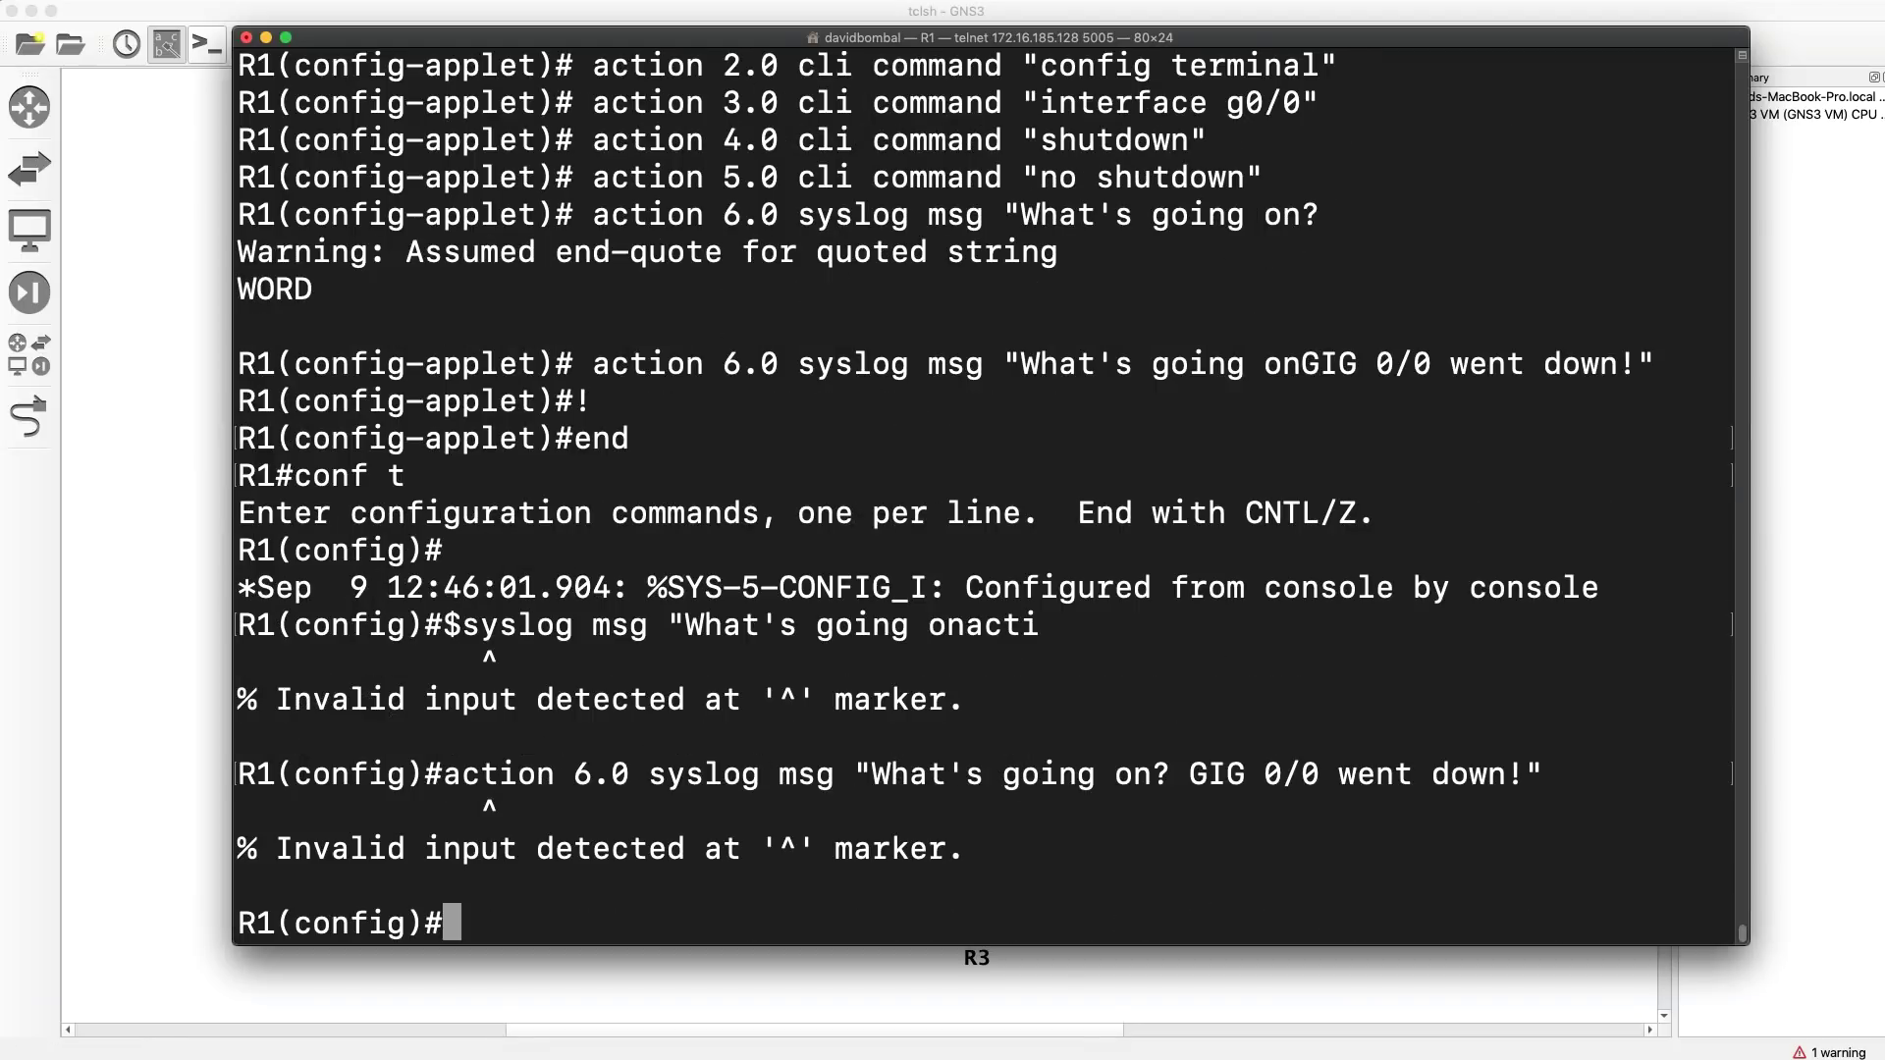
pyautogui.press('Up')
pyautogui.hotkey('ctrl', 'u')
# - Re-enter applet GIG0_DOWN, resubmit the corrected action 6.0 syslog line, and return to R1#
pyautogui.press('super+v')
pyautogui.press('Return')
pyautogui.press('Up')
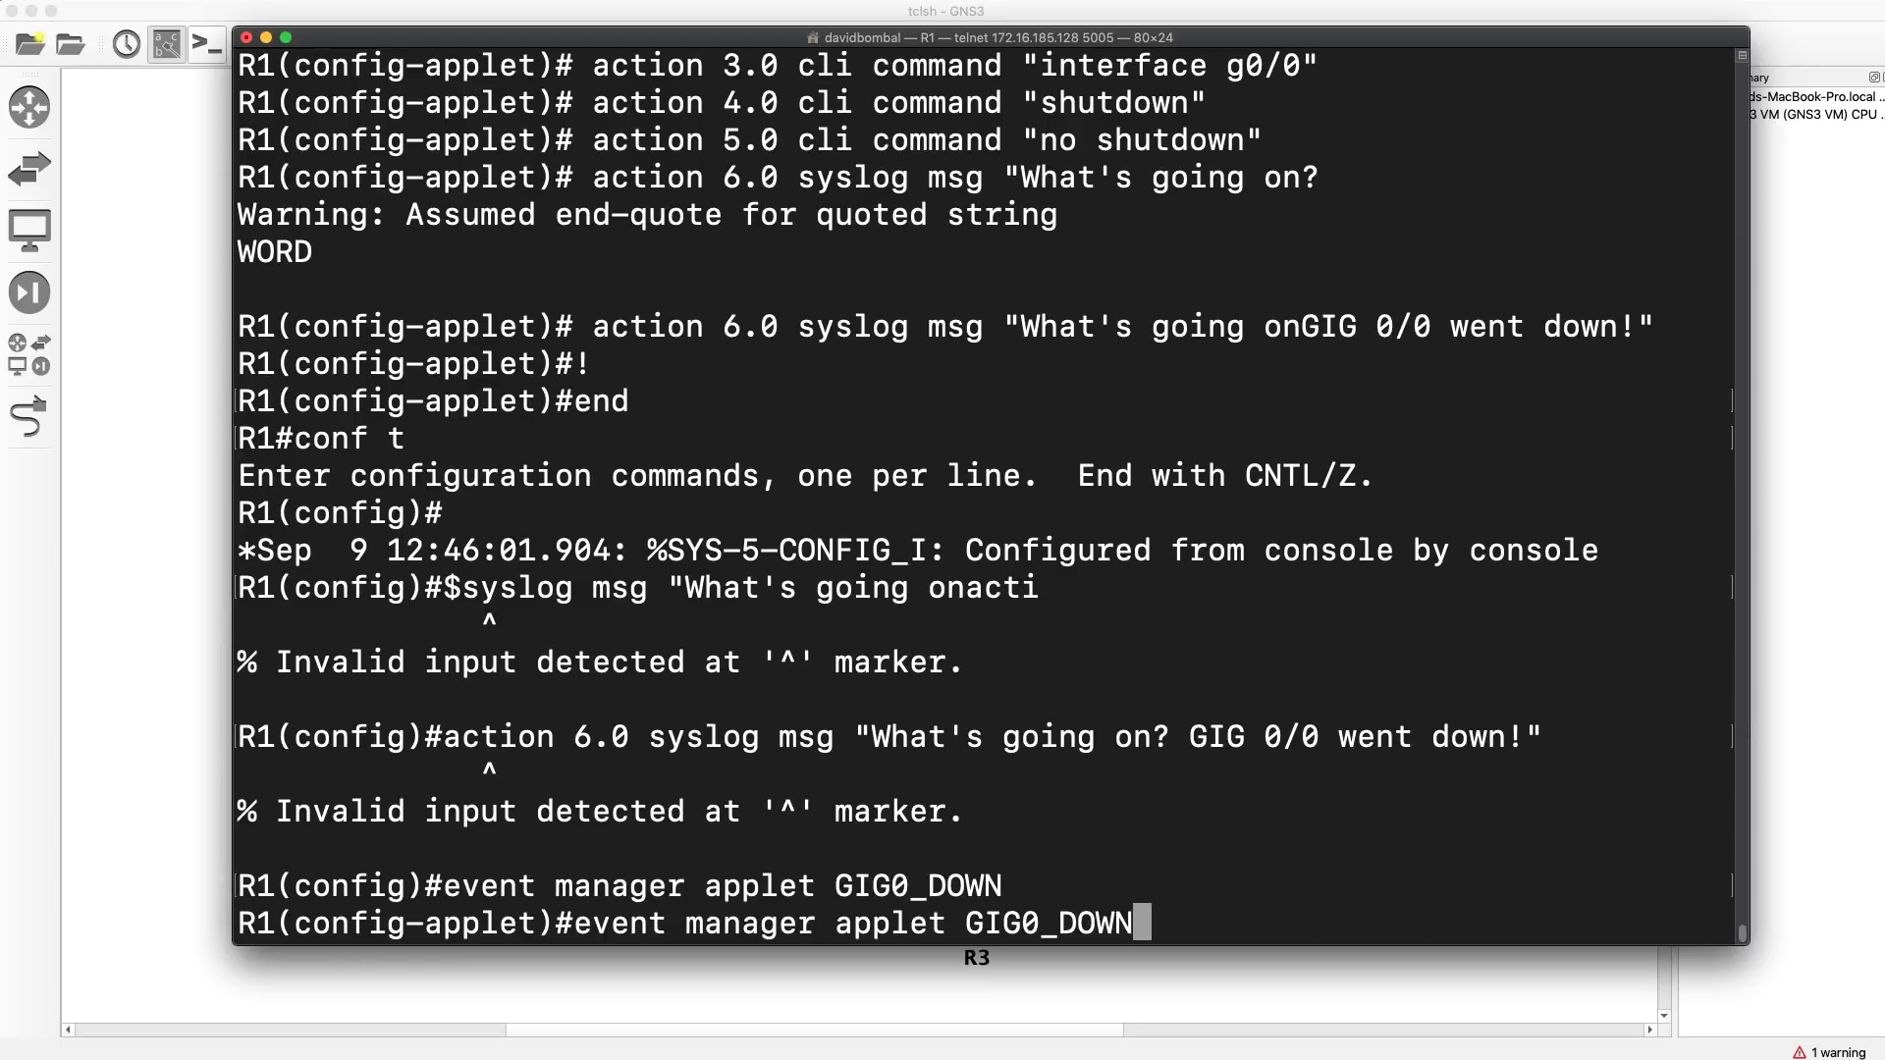
pyautogui.press('Up')
pyautogui.press('Return')
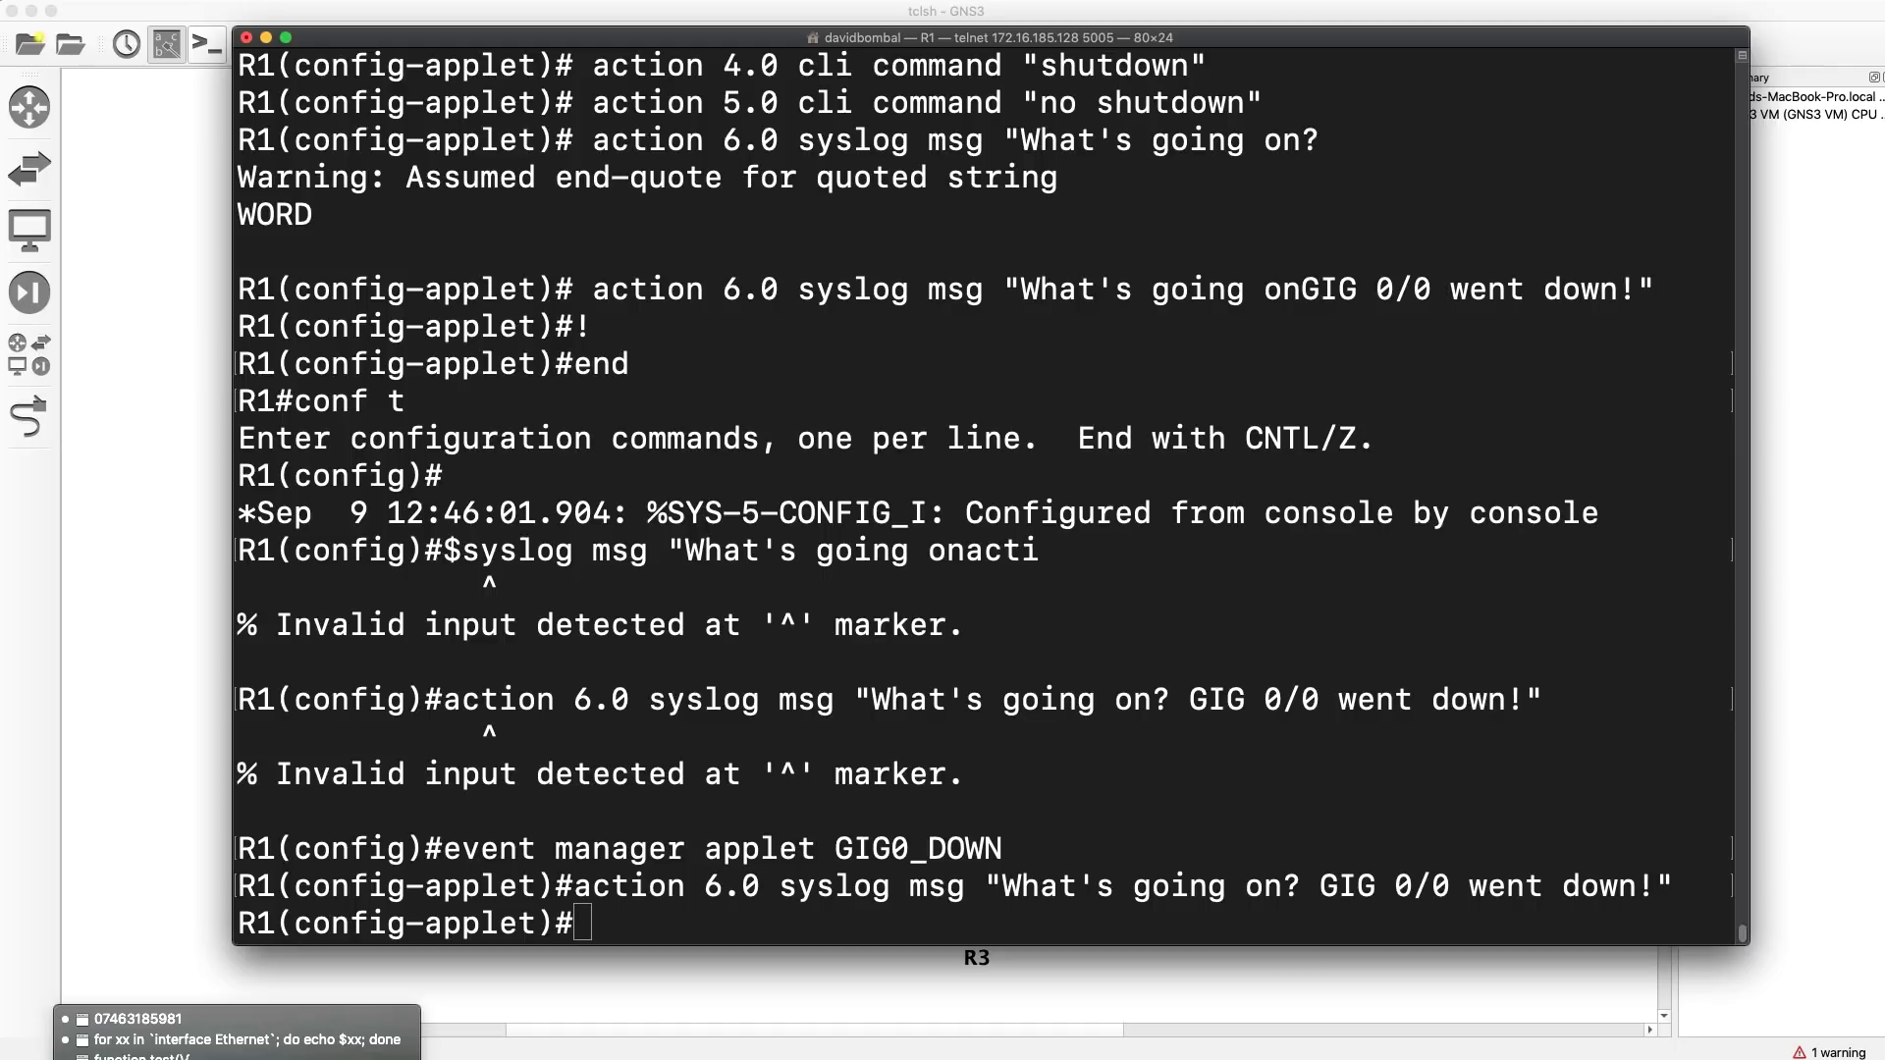
pyautogui.write('! end')
pyautogui.press('Return')
pyautogui.press('Return')
pyautogui.press('Return')
pyautogui.press('Return')
pyautogui.press('Return')
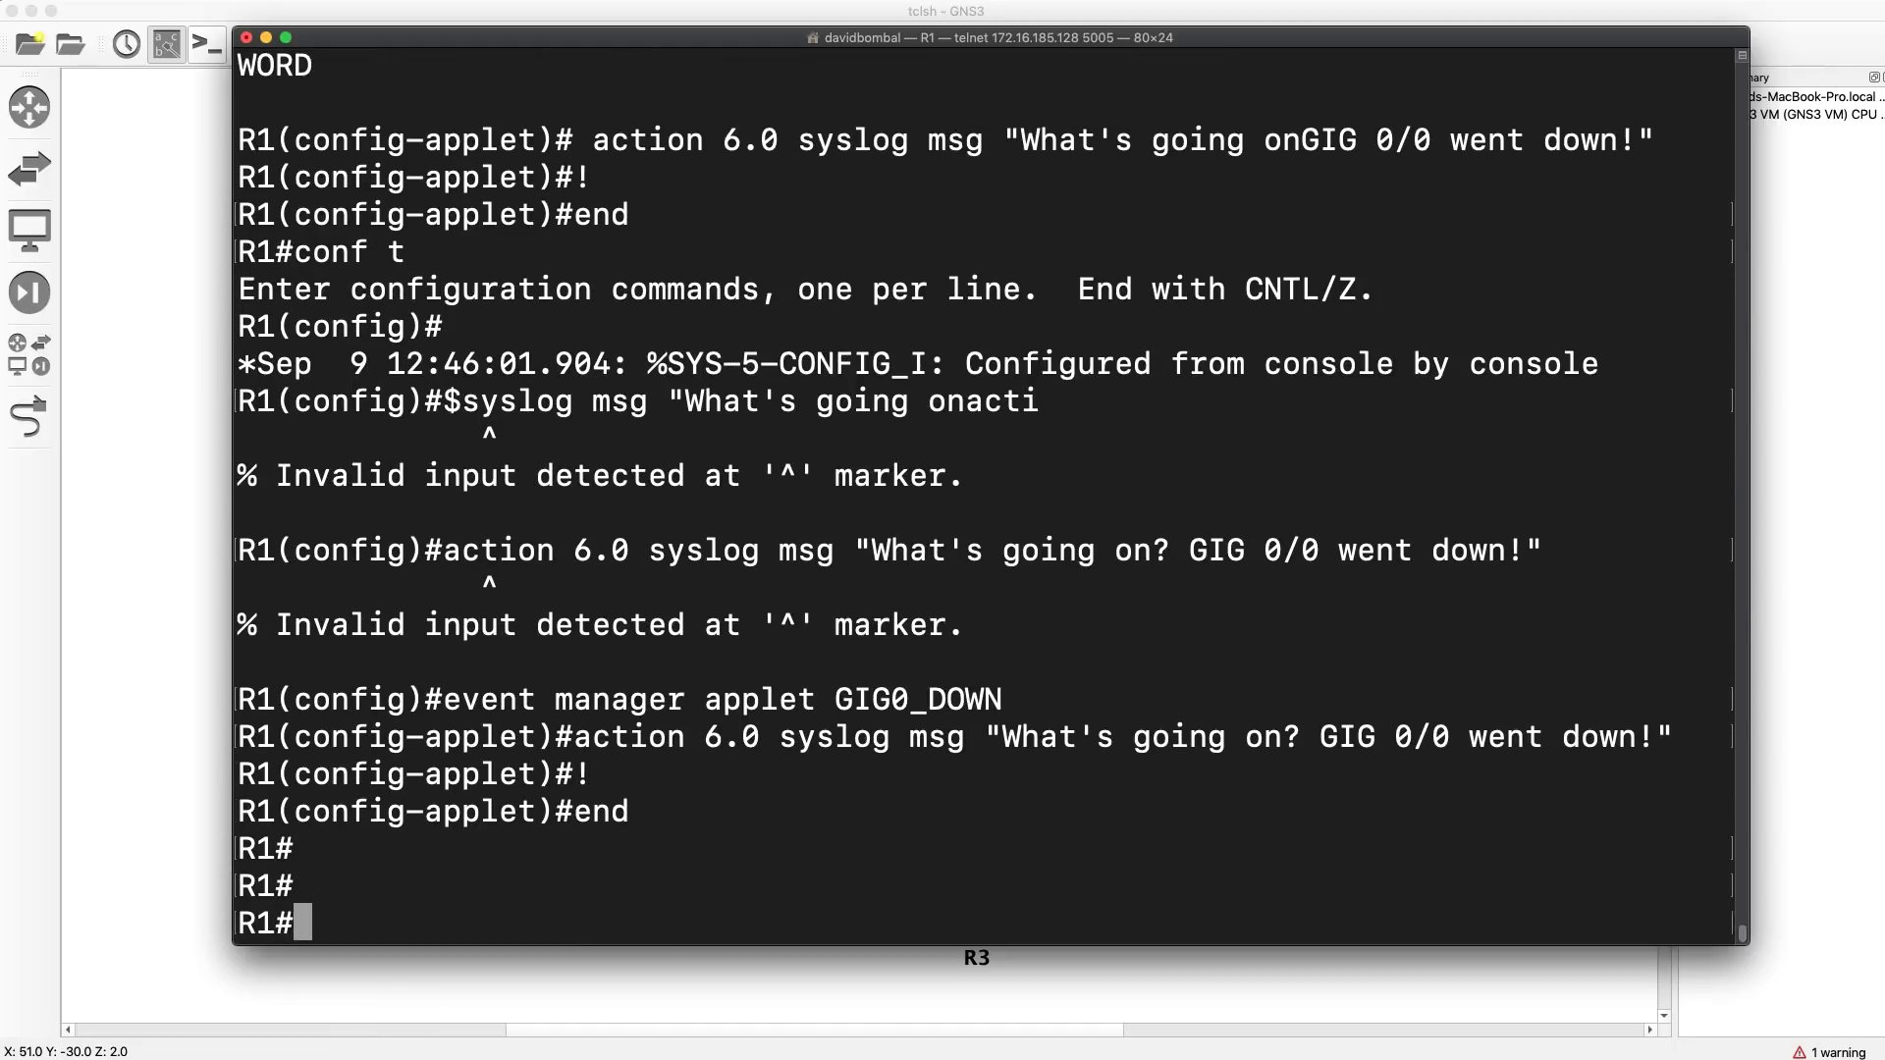
# - Run sh ip int brief and confirm Gi0/0 is up
pyautogui.write('sh ip int brief')
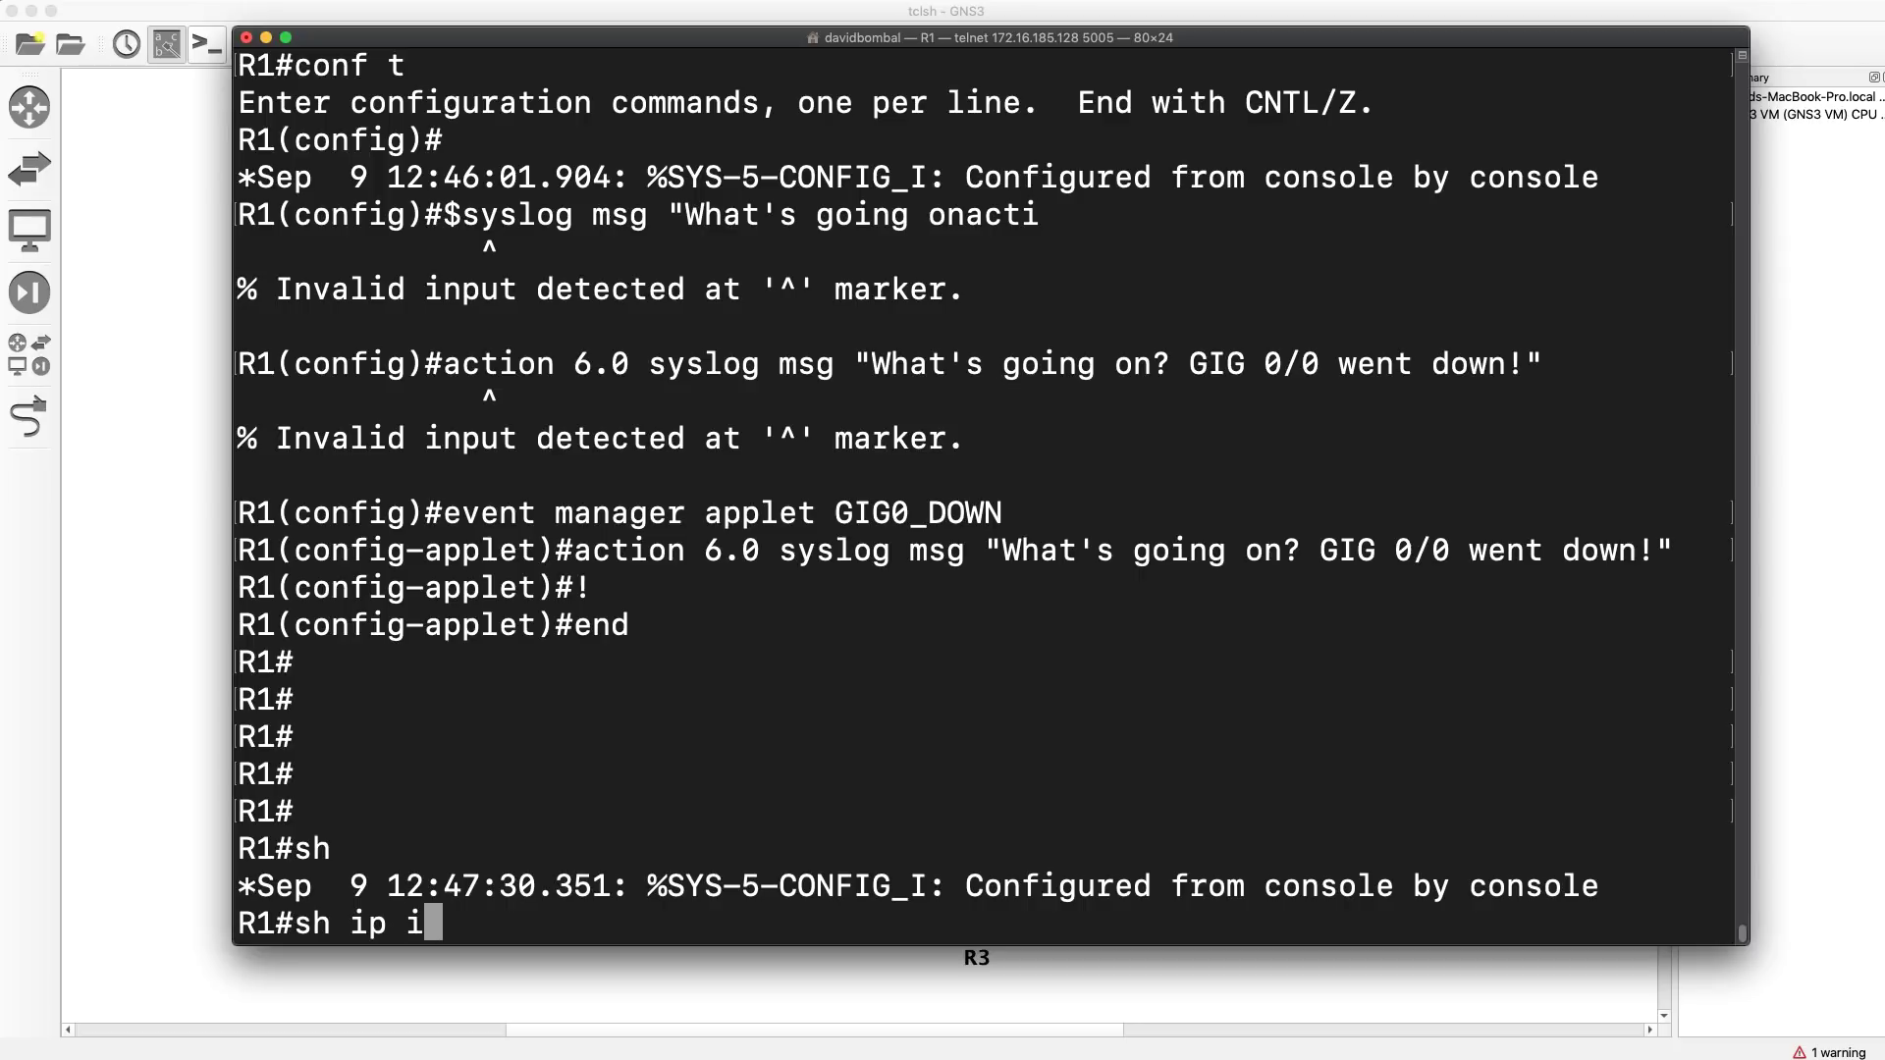
pyautogui.press('Return')
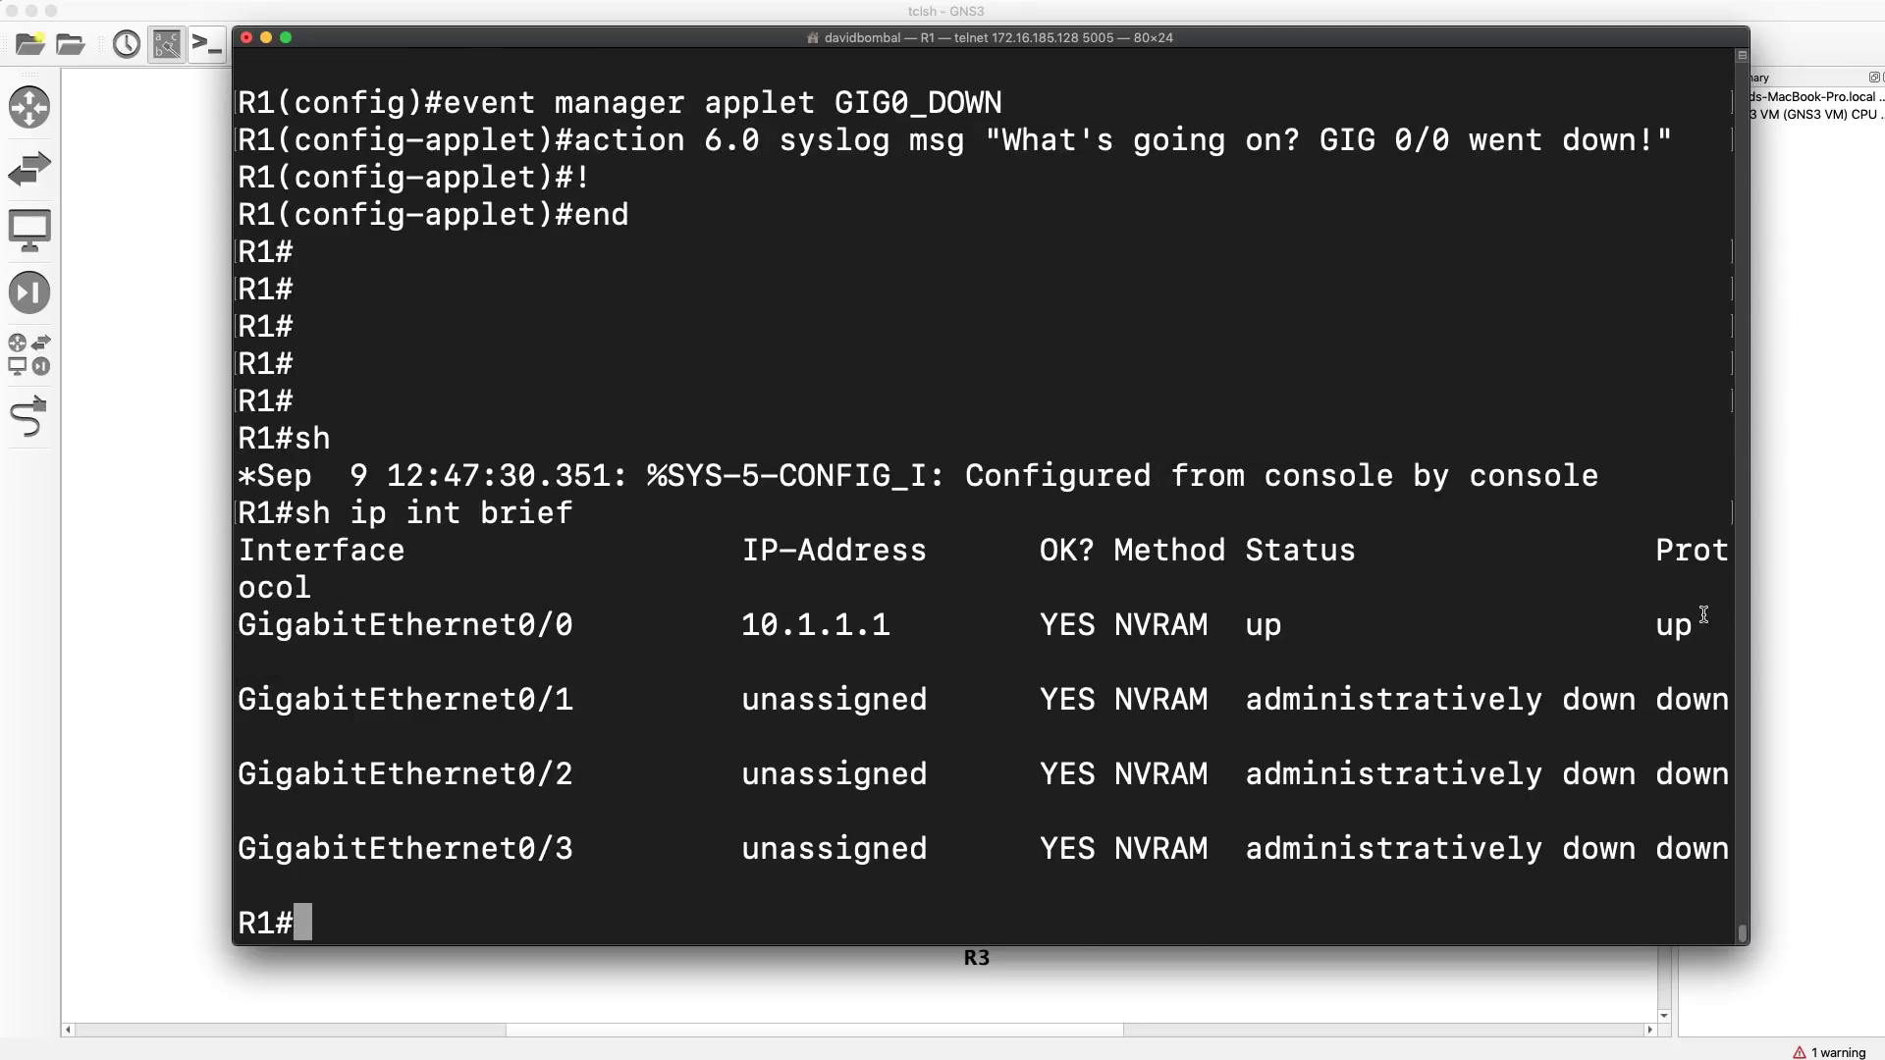
pyautogui.moveTo(1703, 618); pyautogui.dragTo(1232, 614)
# - Shut down interface GigabitEthernet0/0 from configuration mode
pyautogui.write('conf t')
pyautogui.press('Return')
pyautogui.write('int g0/0')
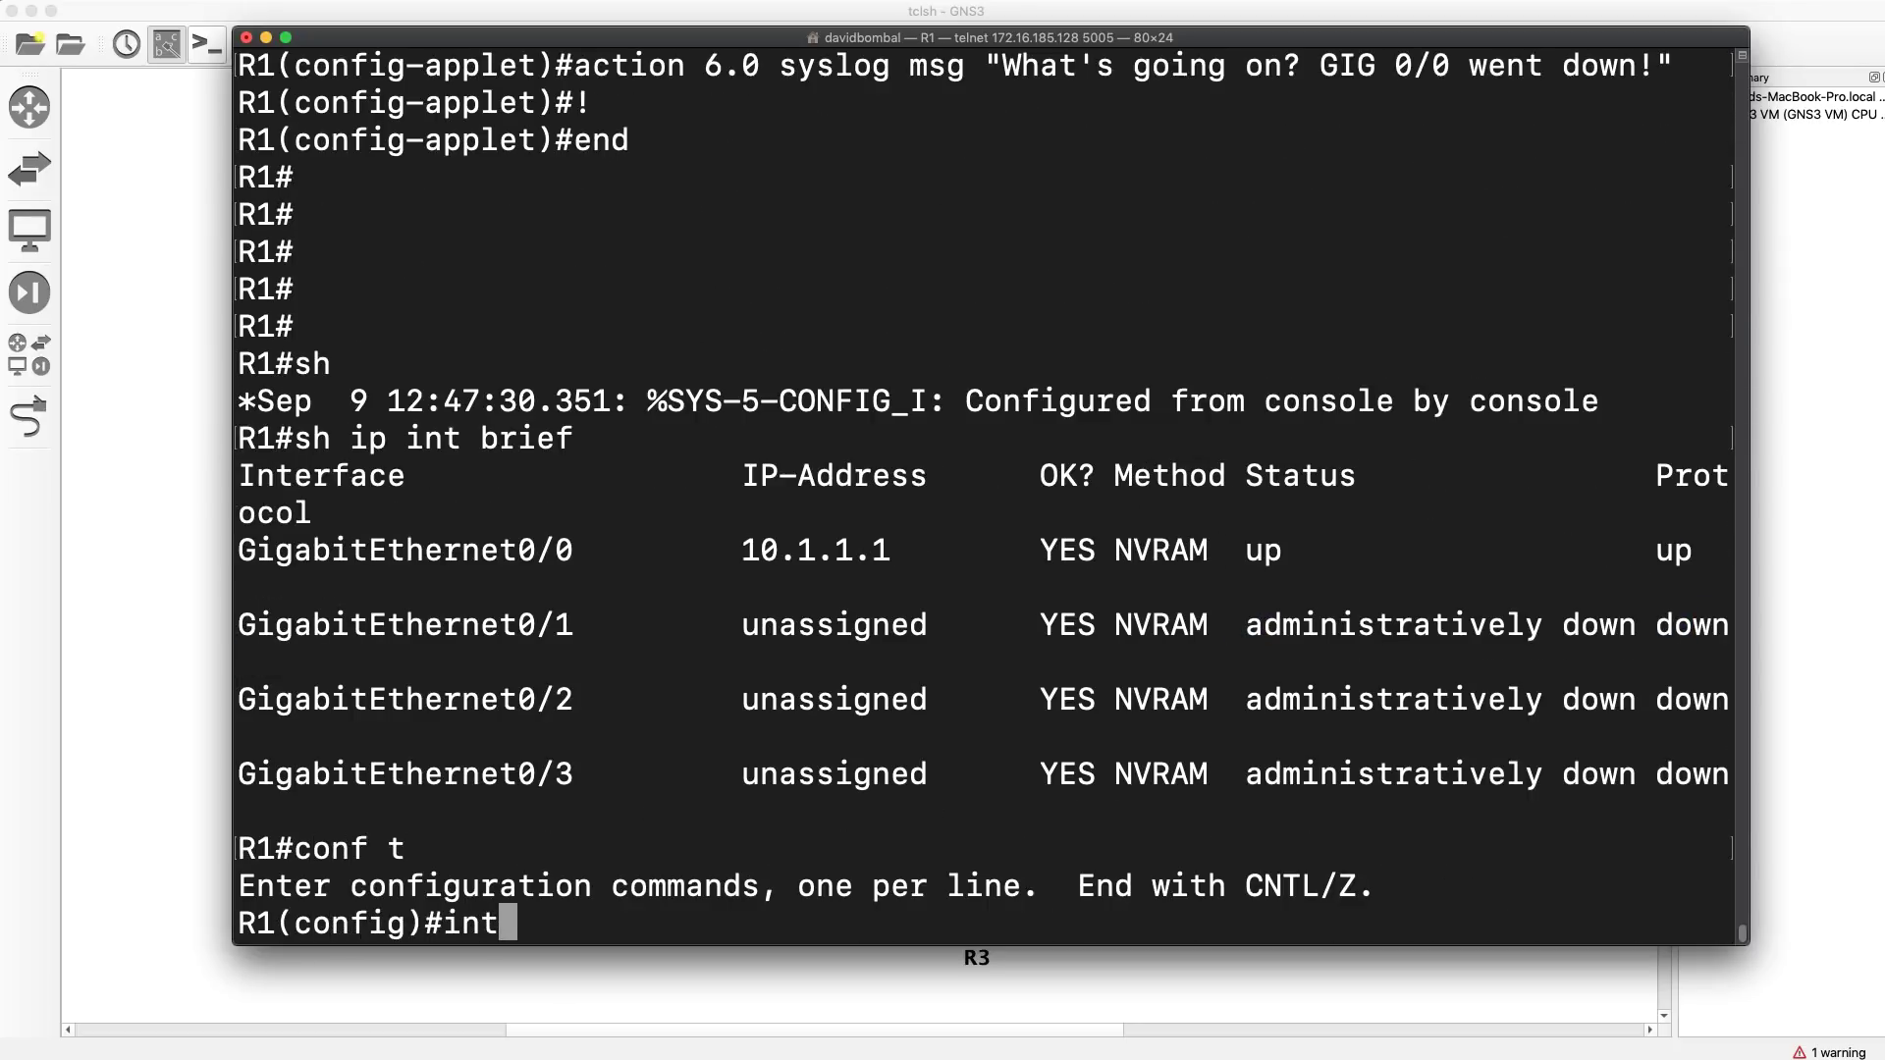
pyautogui.press('Return')
pyautogui.write('shut')
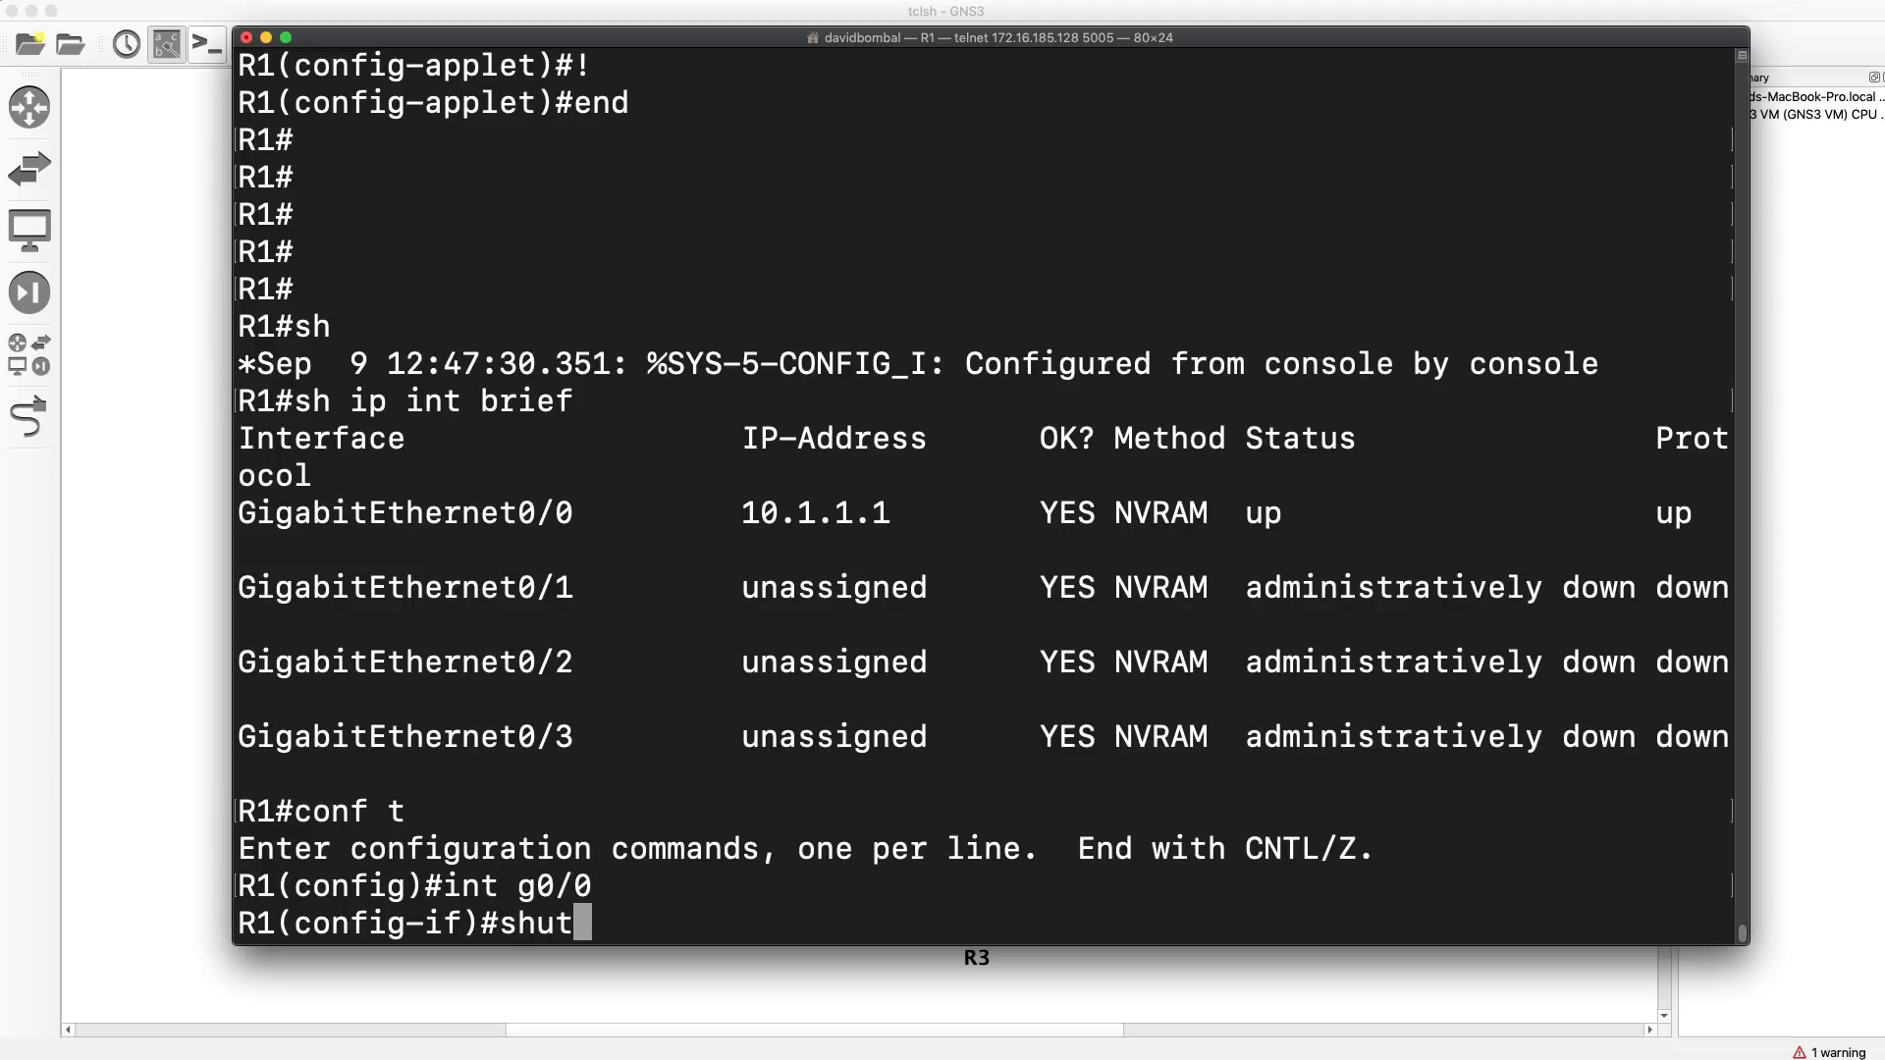
pyautogui.press('Return')
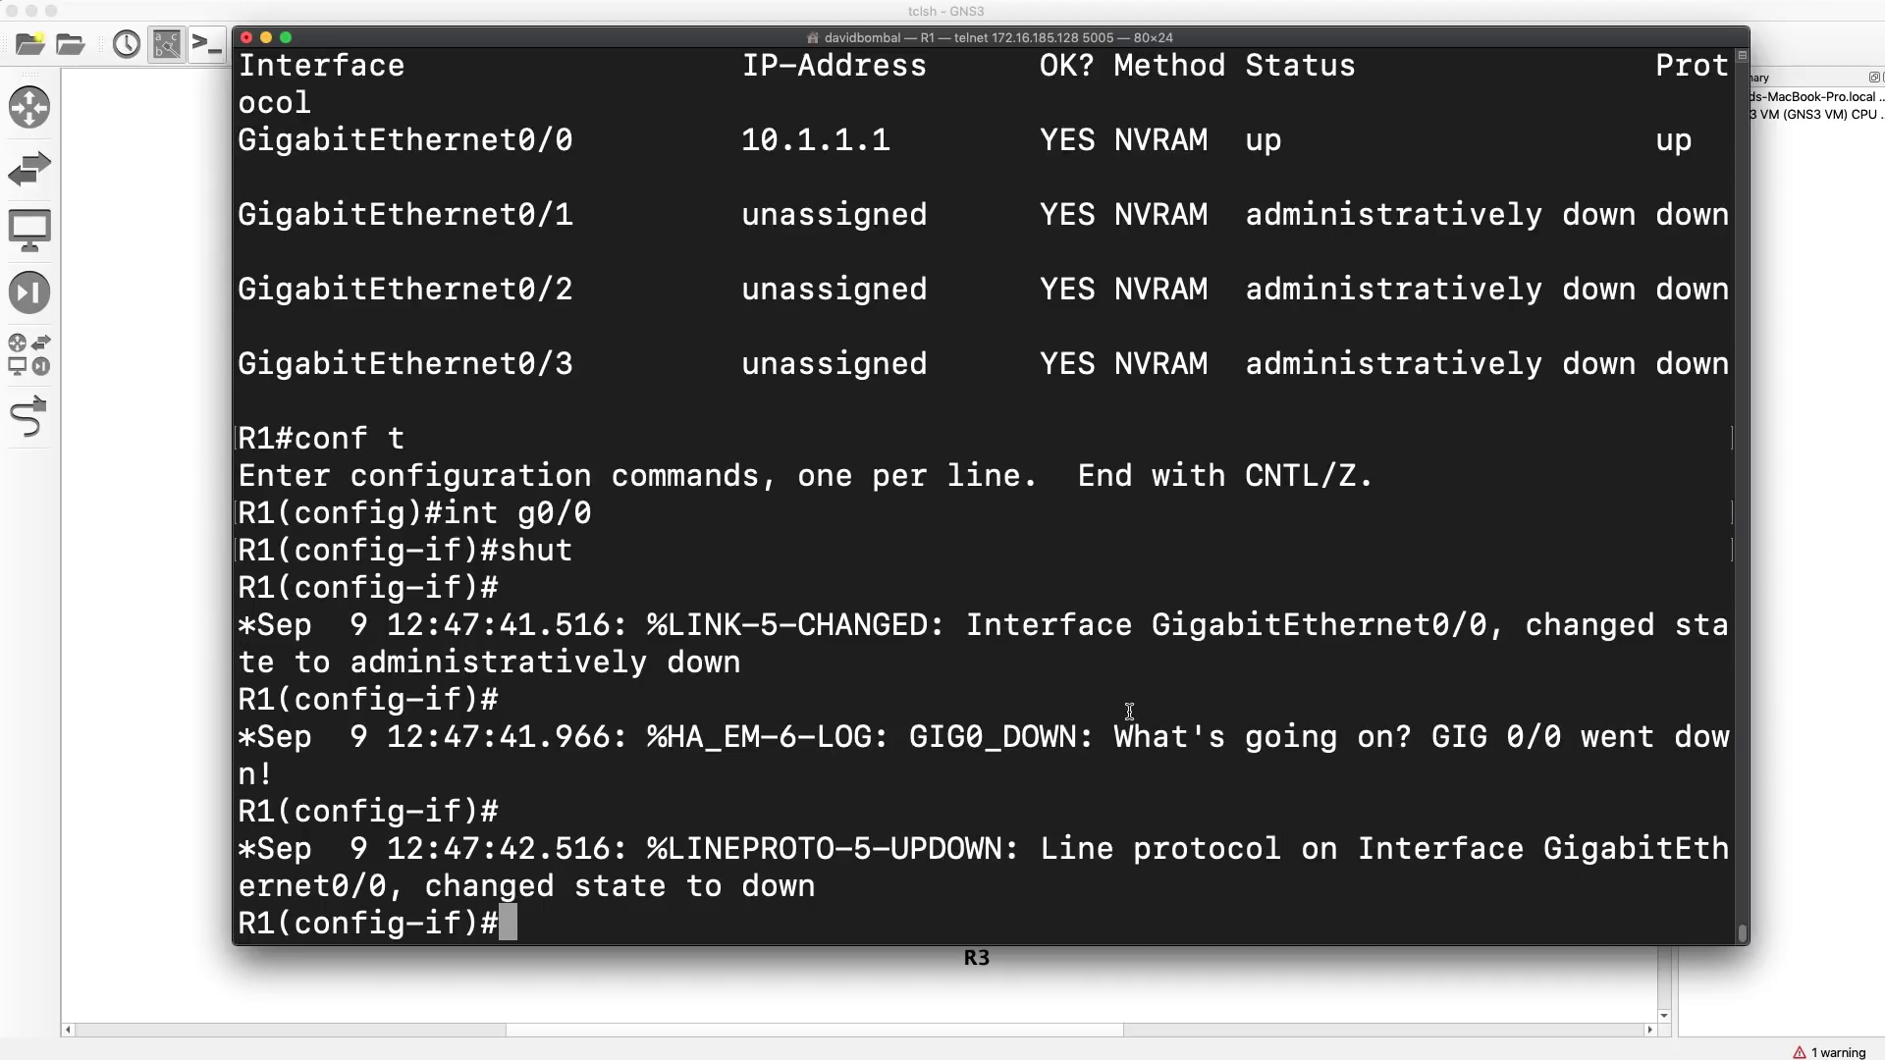
# - Review the "What's going on?" and link down/up log messages, then recheck the interface brief
pyautogui.moveTo(1100, 552); pyautogui.dragTo(1122, 589)
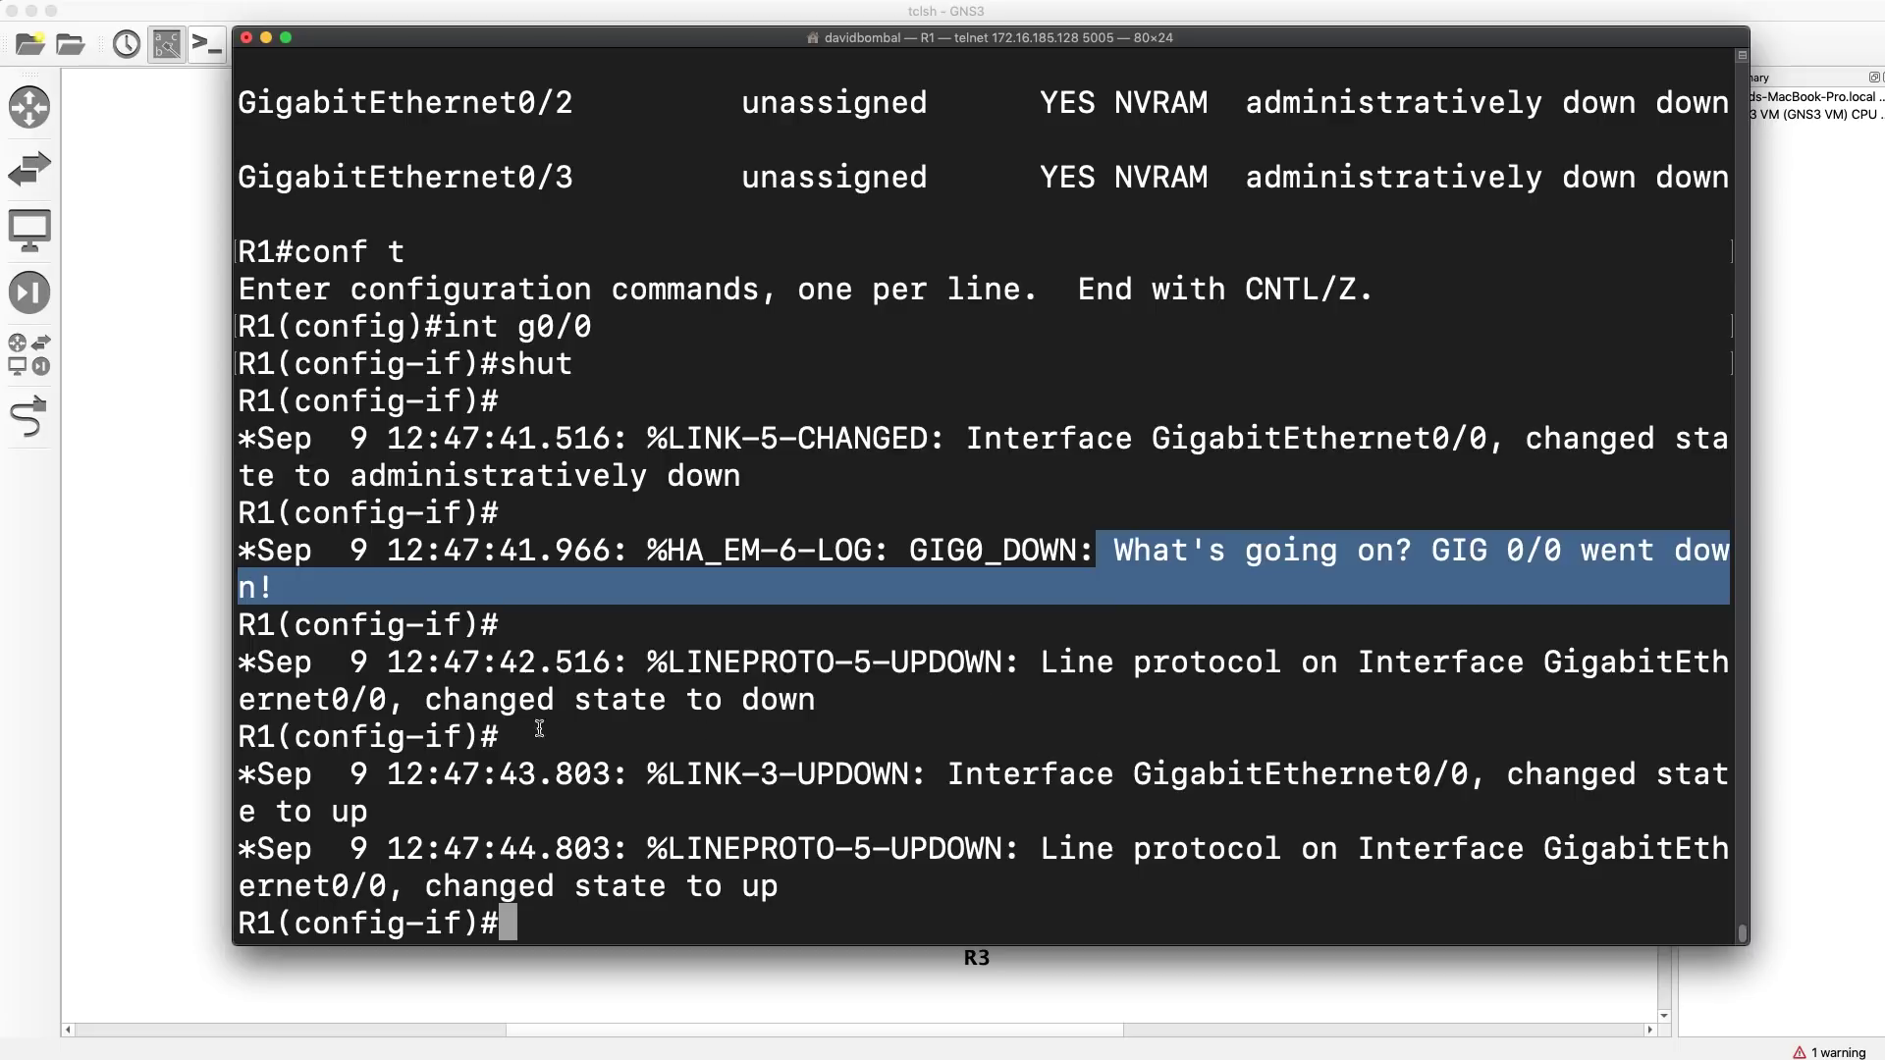
pyautogui.moveTo(483, 628); pyautogui.dragTo(841, 744)
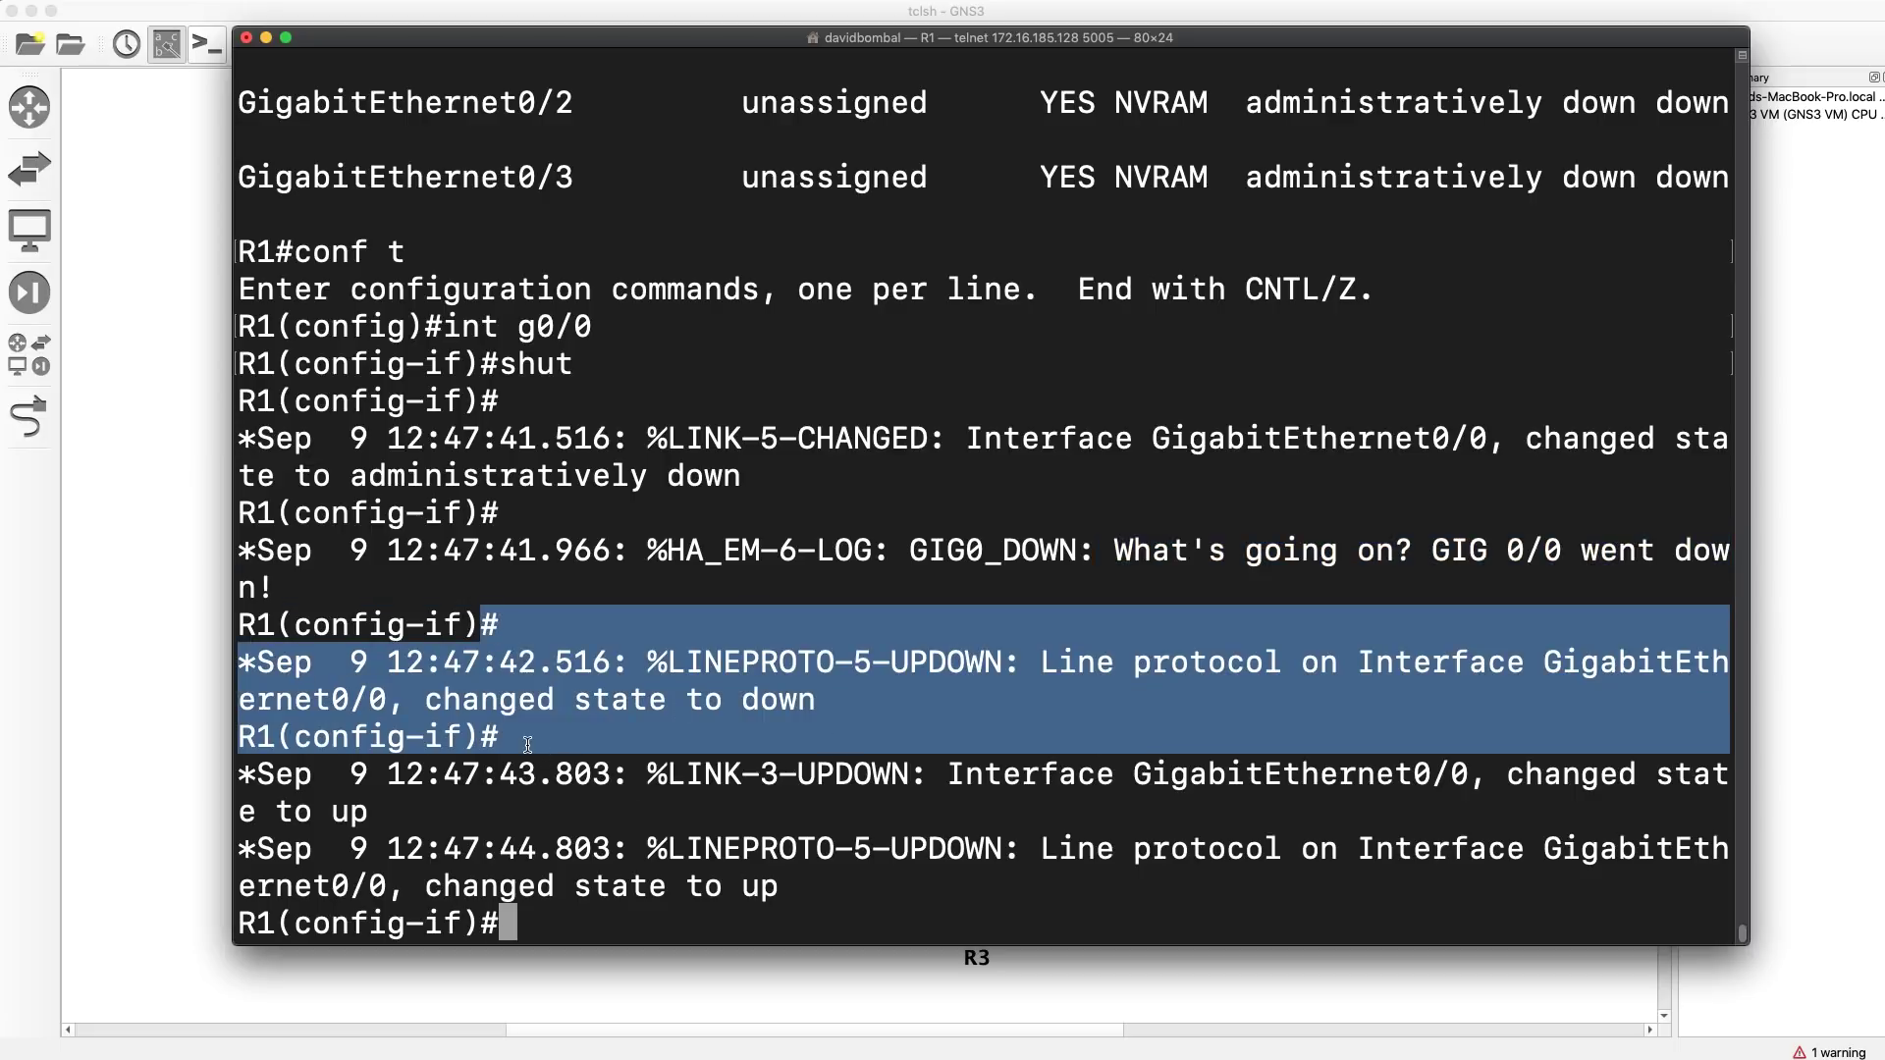
pyautogui.moveTo(527, 746); pyautogui.dragTo(963, 920)
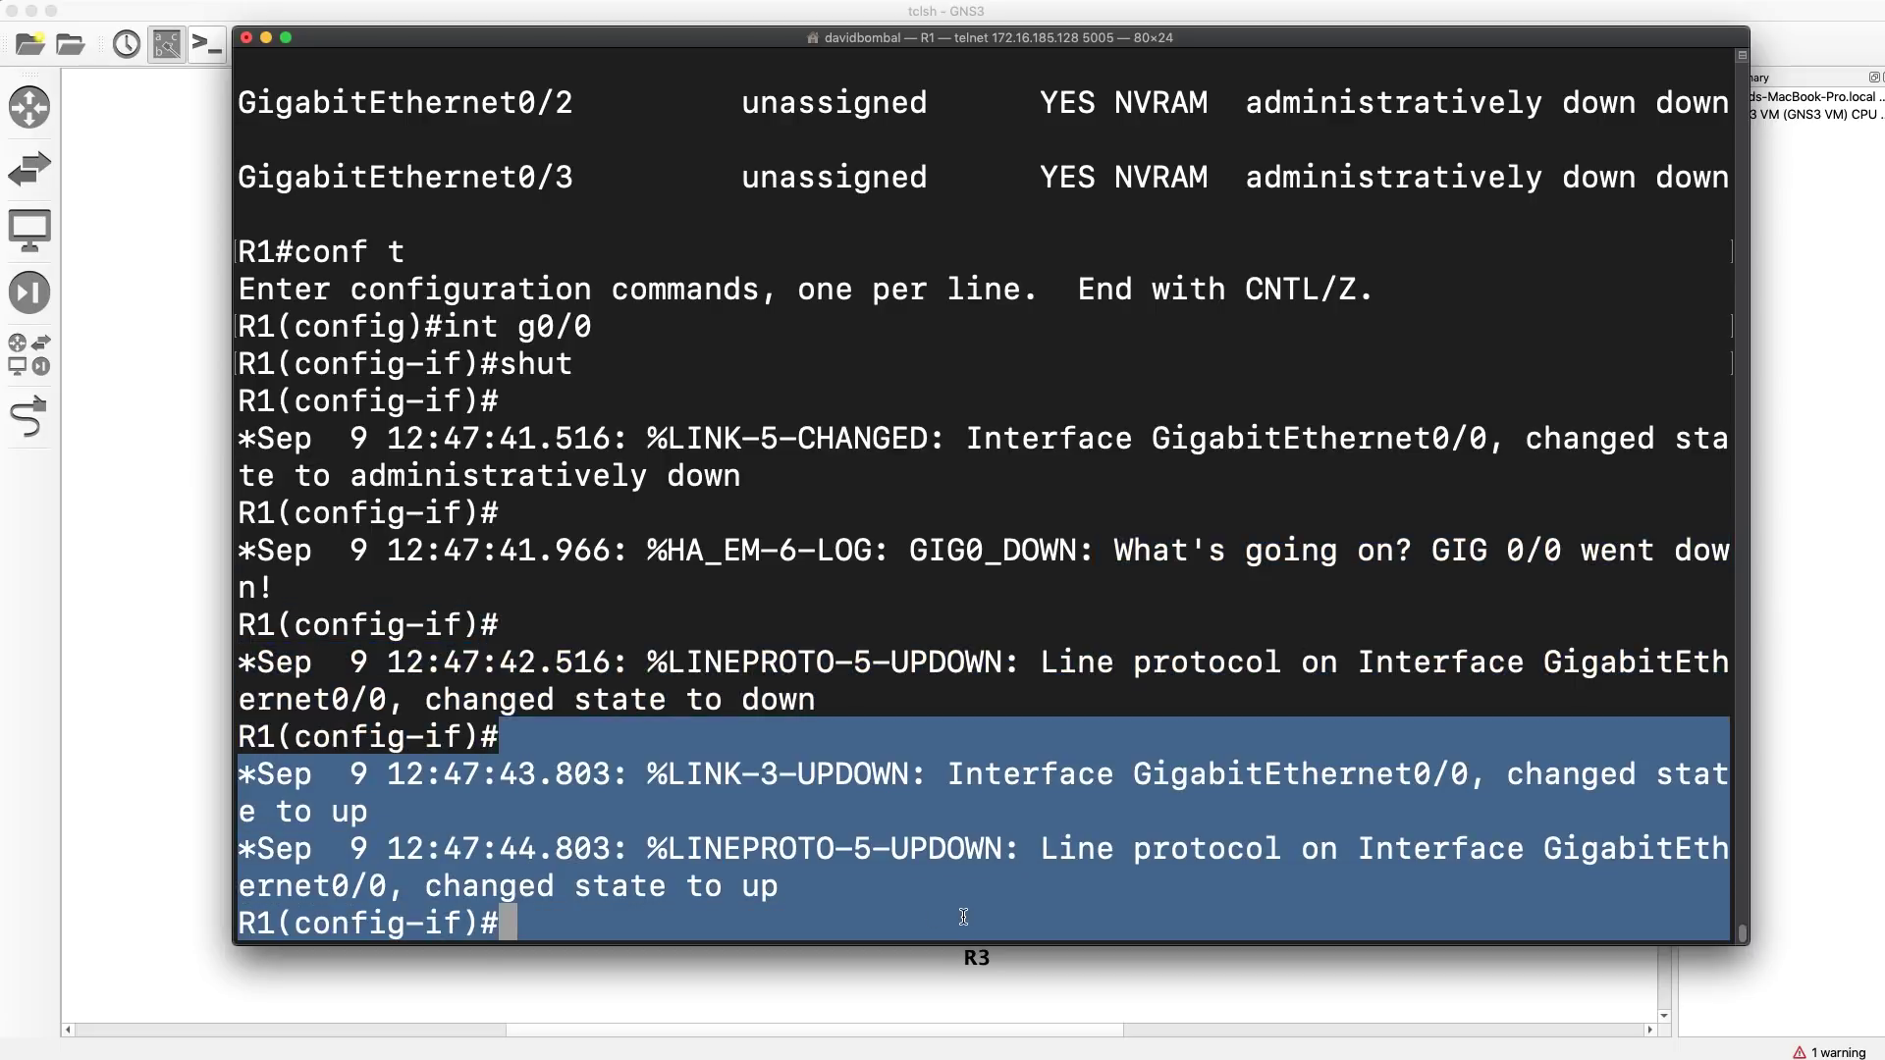
pyautogui.write('do sh ')
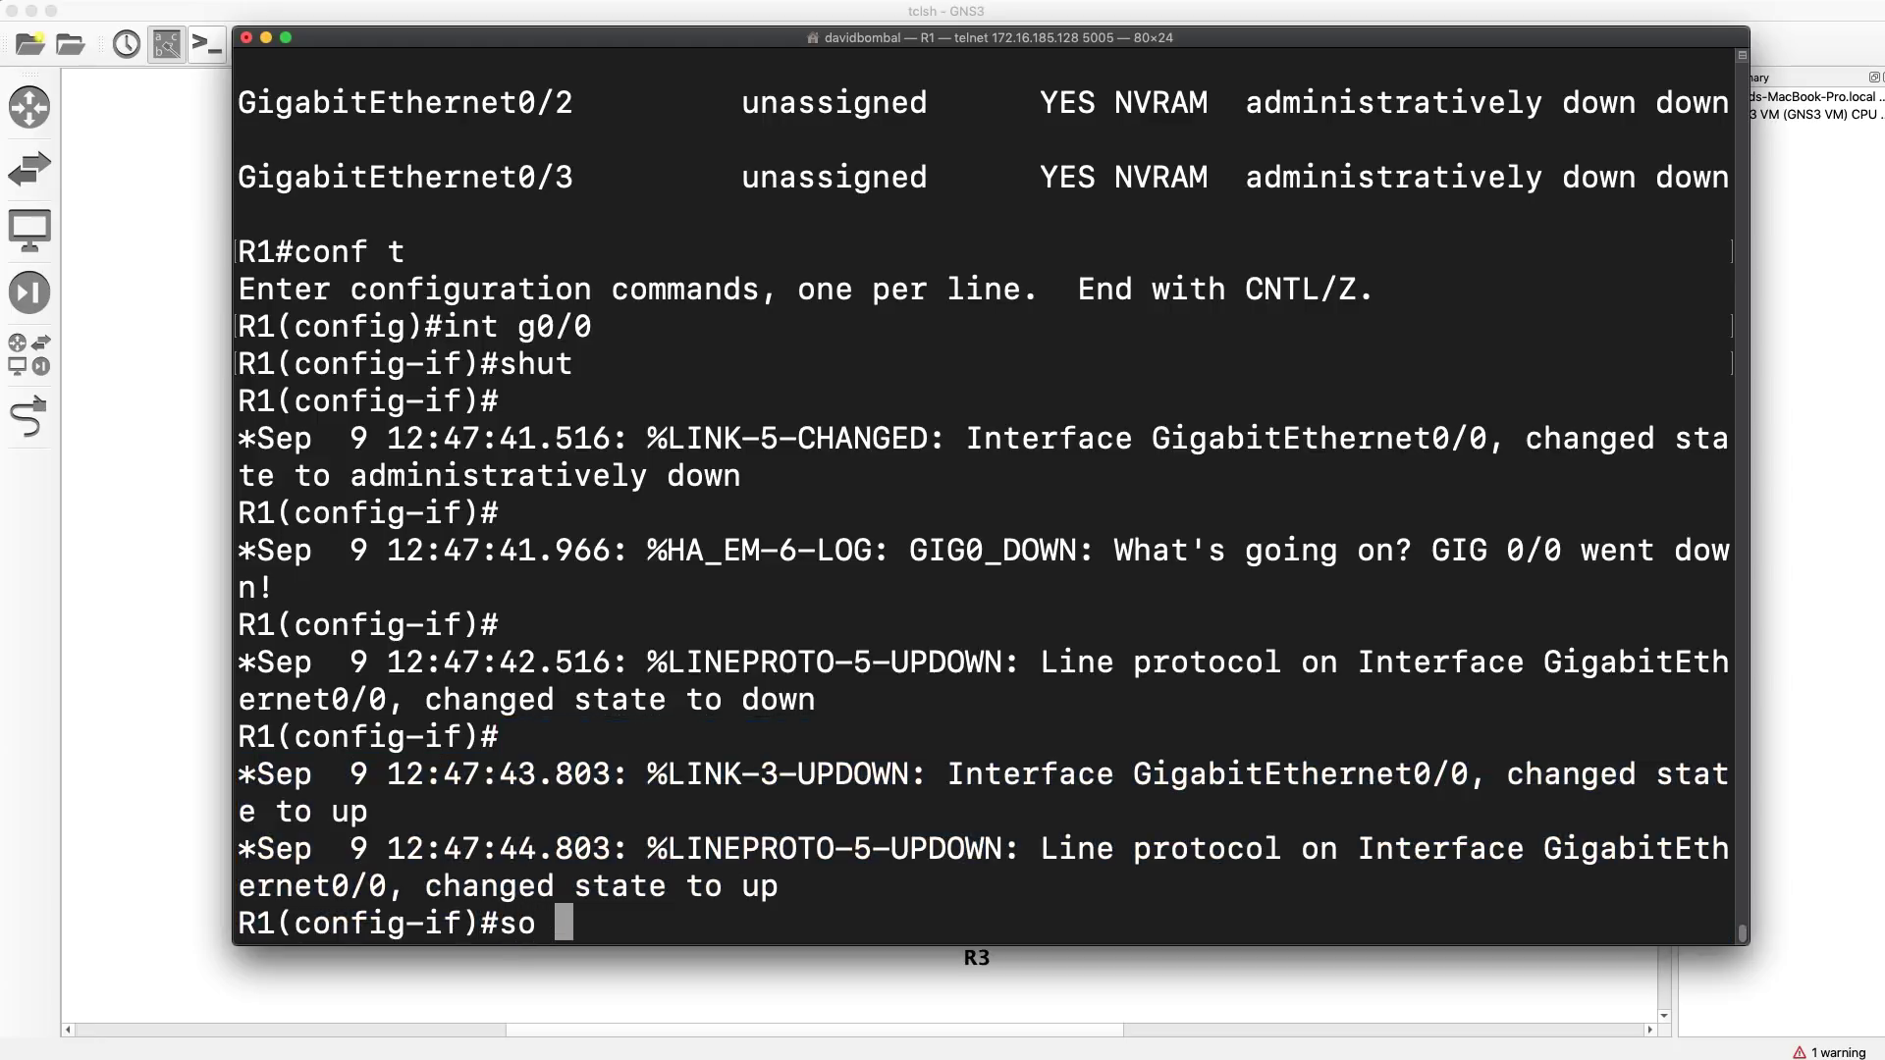
pyautogui.write('ip int brief')
pyautogui.press('Return')
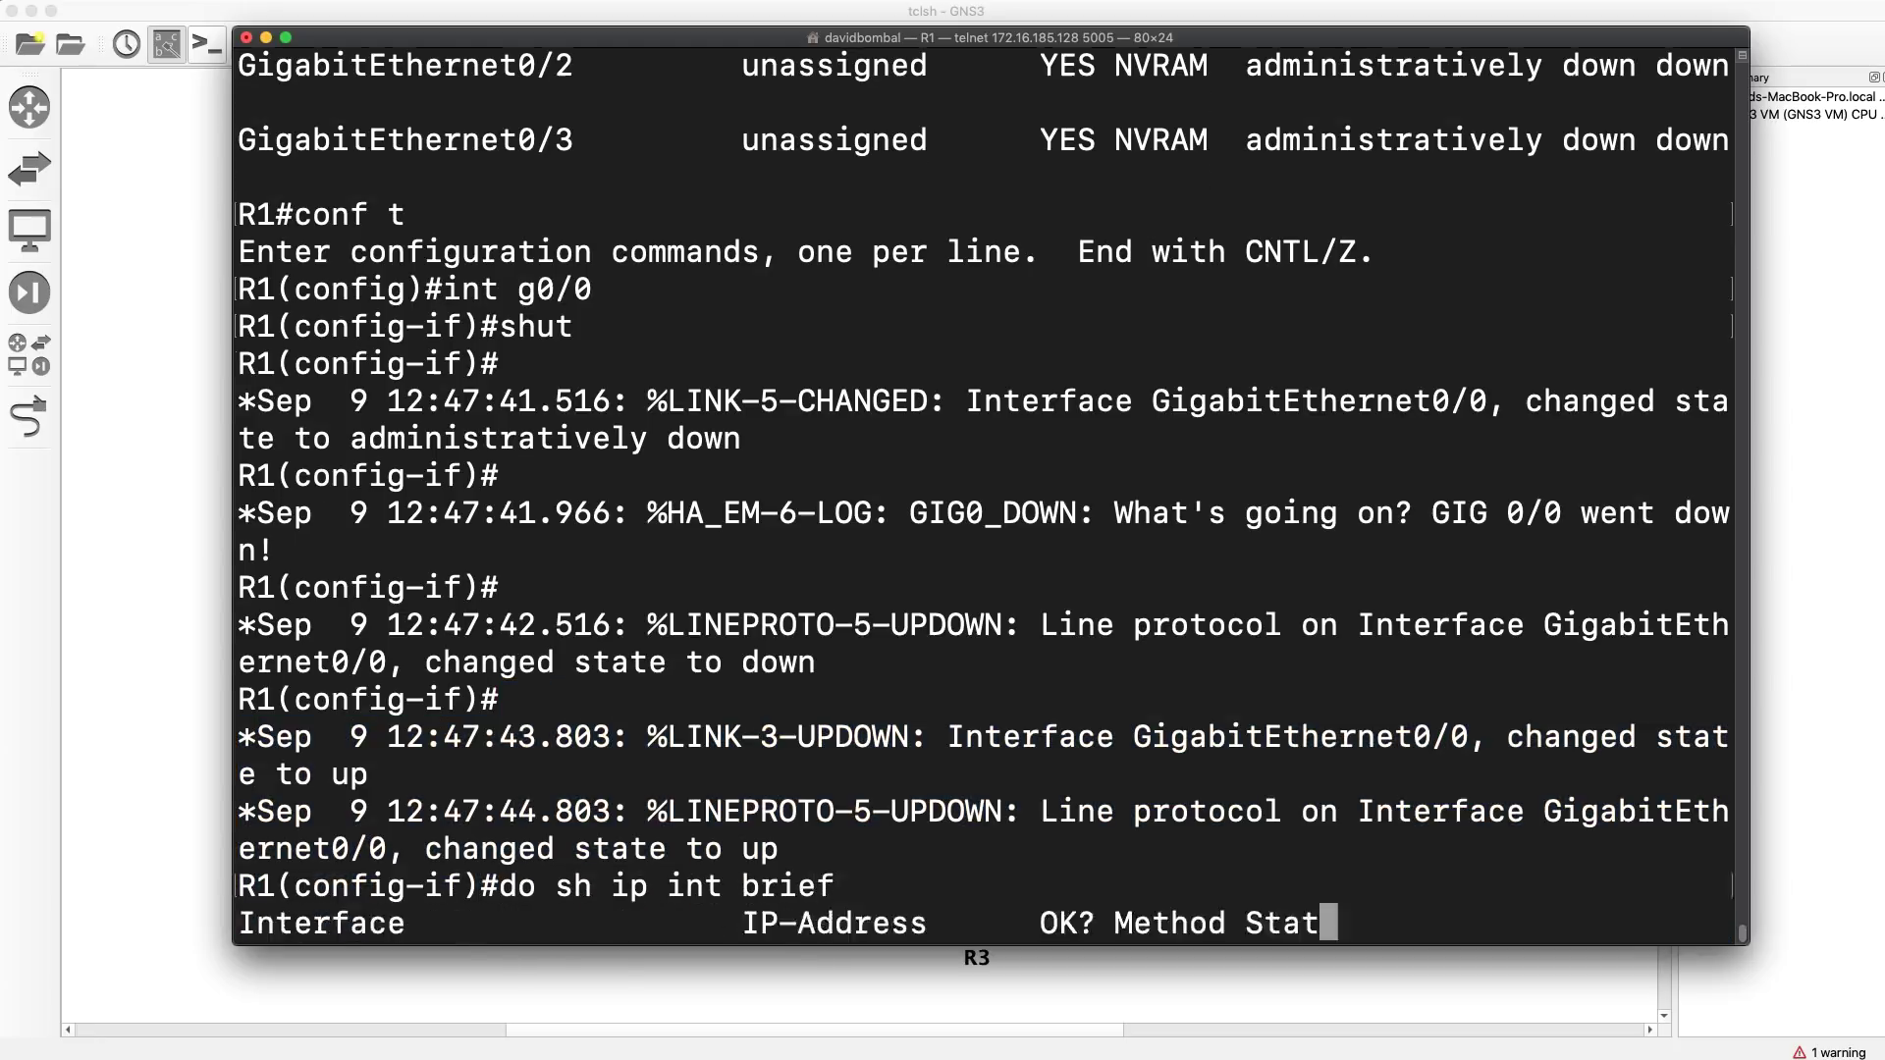
# - Copy the 'debug event manager action cli' line from the Sublime draft
pyautogui.moveTo(1729, 648); pyautogui.dragTo(478, 620)
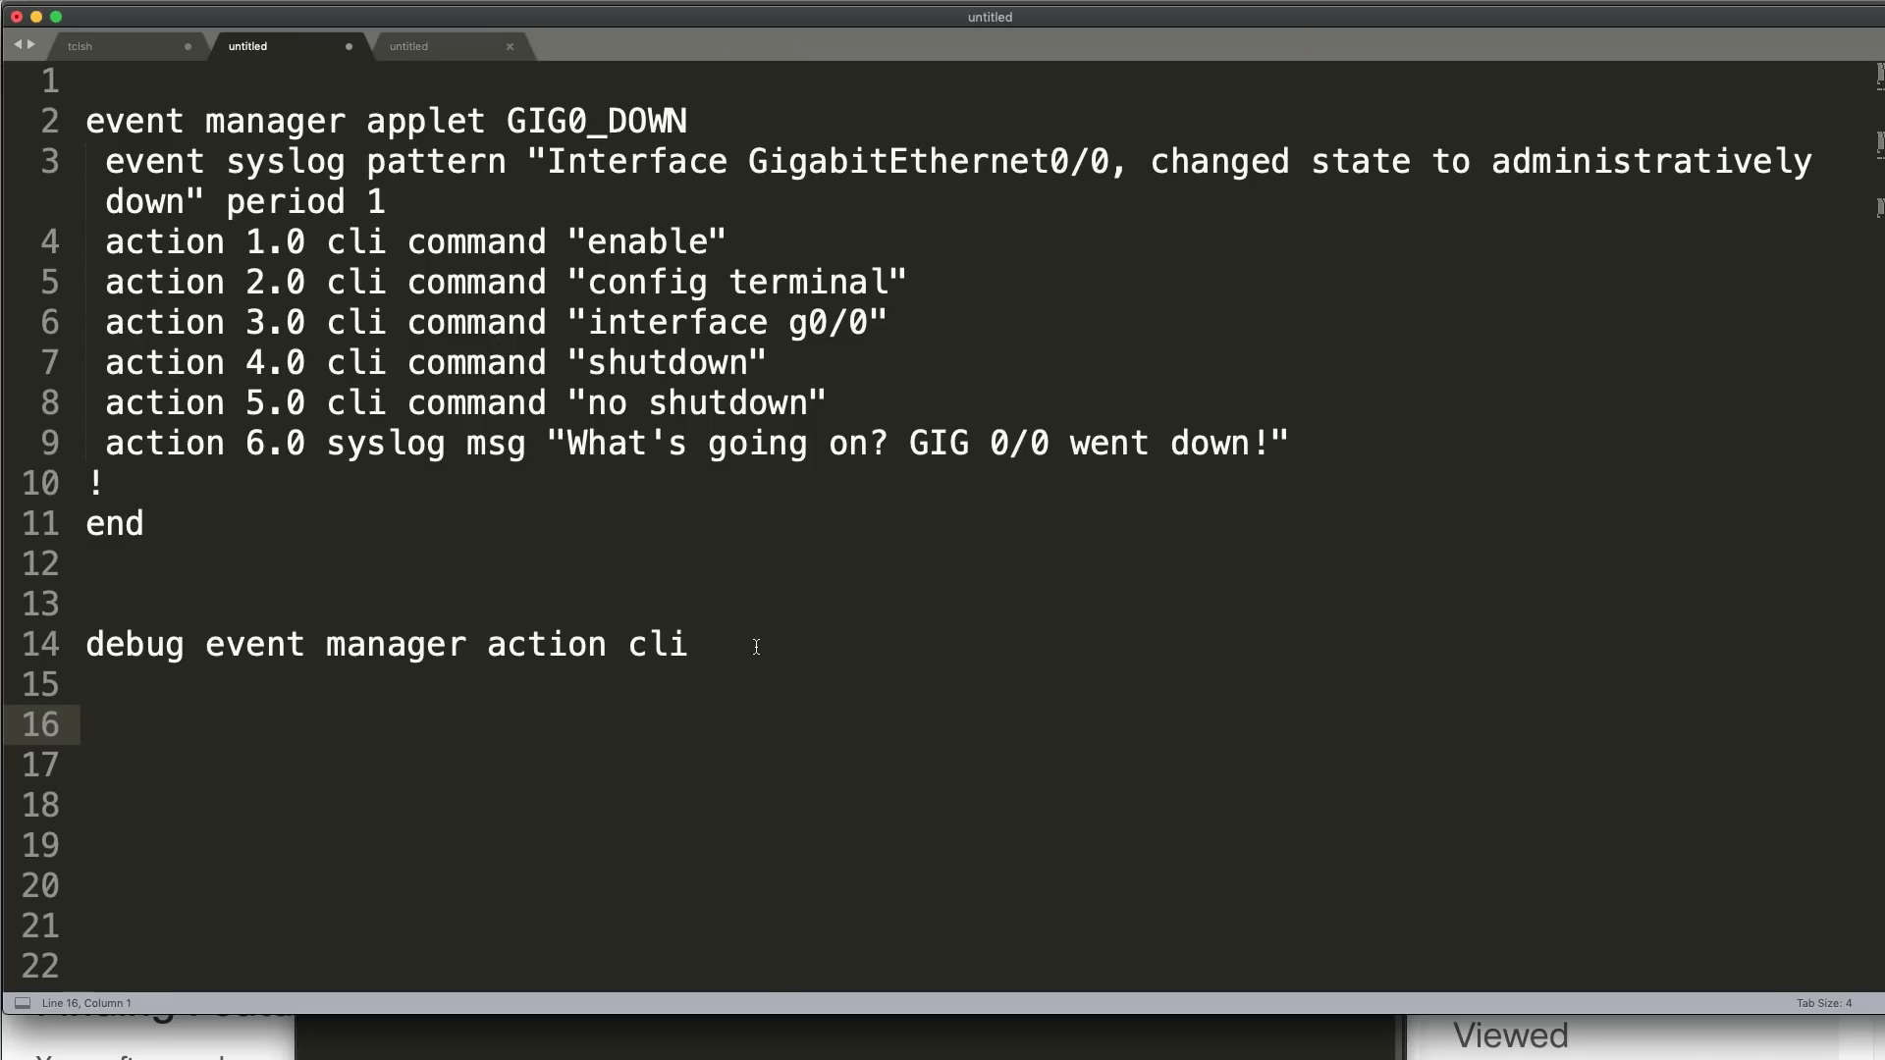
pyautogui.moveTo(757, 648); pyautogui.dragTo(87, 644)
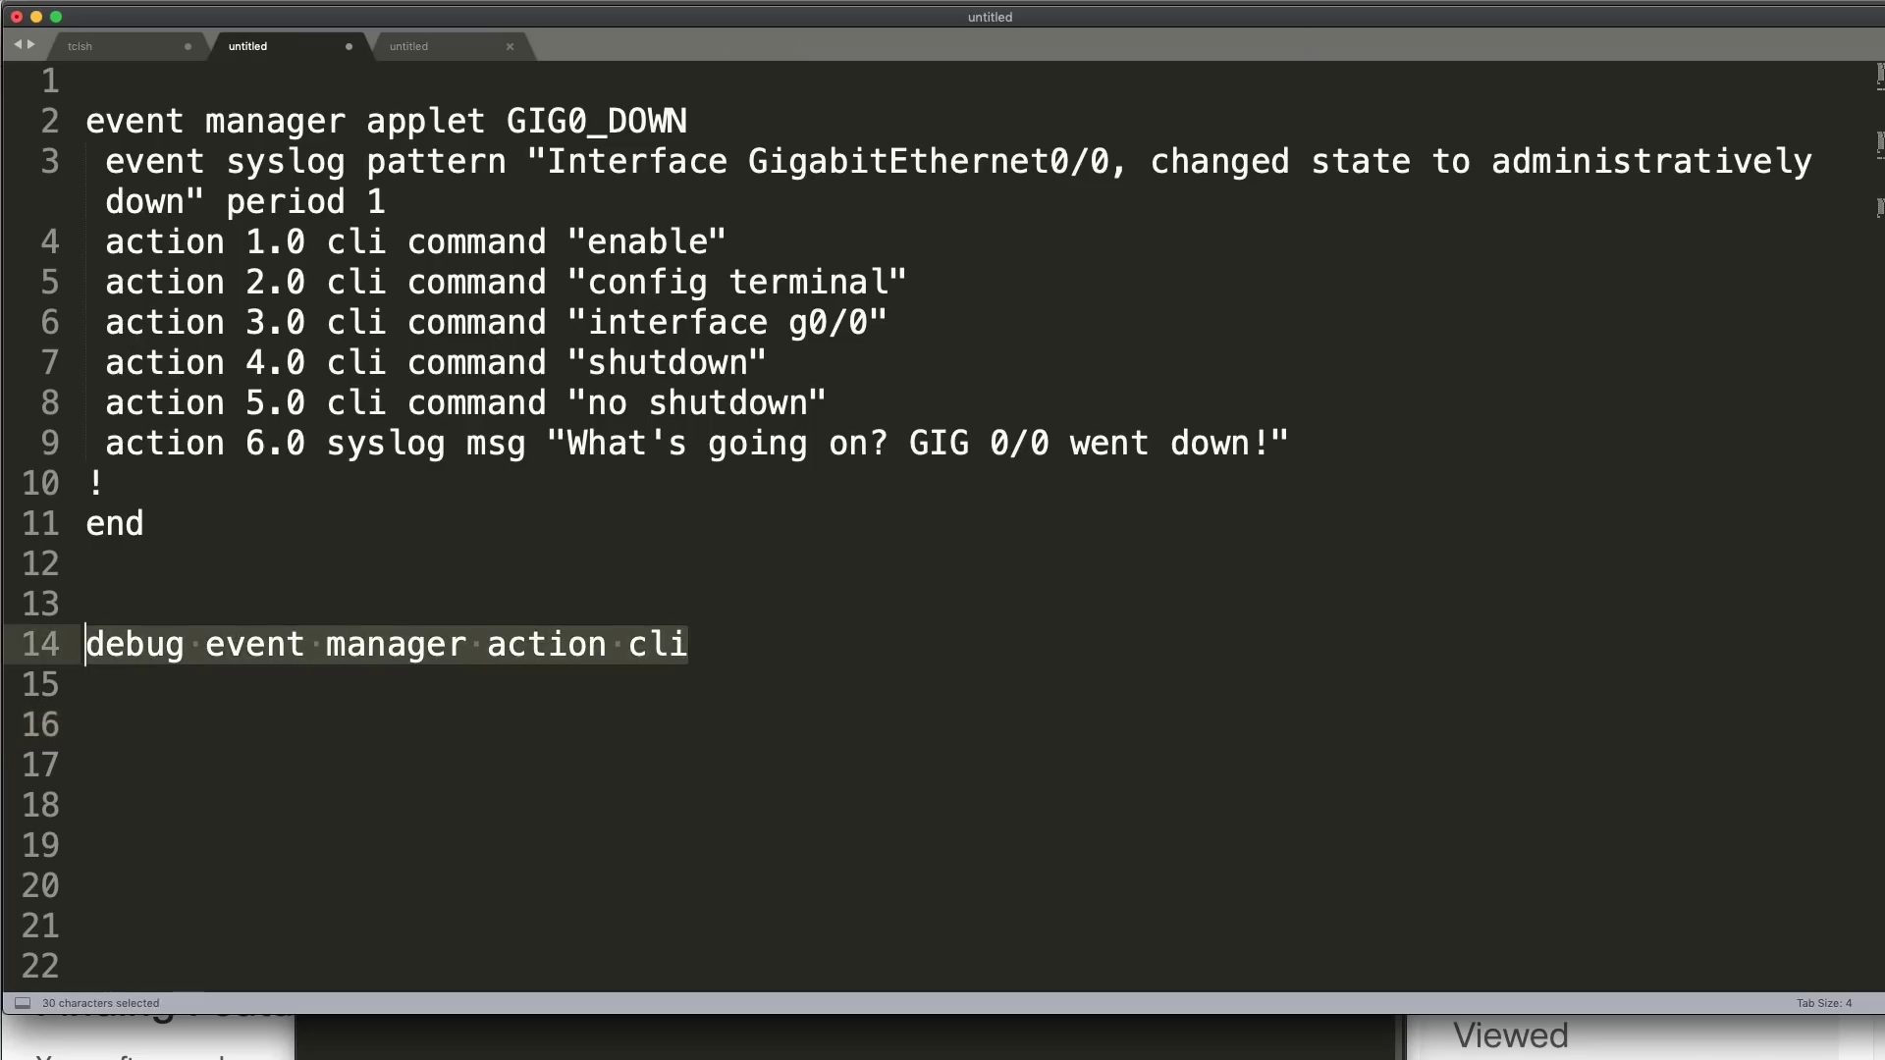
pyautogui.rightClick(280, 648)
pyautogui.click(326, 710)
# - Exit config mode on R1 and enable debug event manager action cli
pyautogui.press('super+Tab')
pyautogui.press('super+Tab')
pyautogui.press('super+Tab')
pyautogui.press('super+Tab')
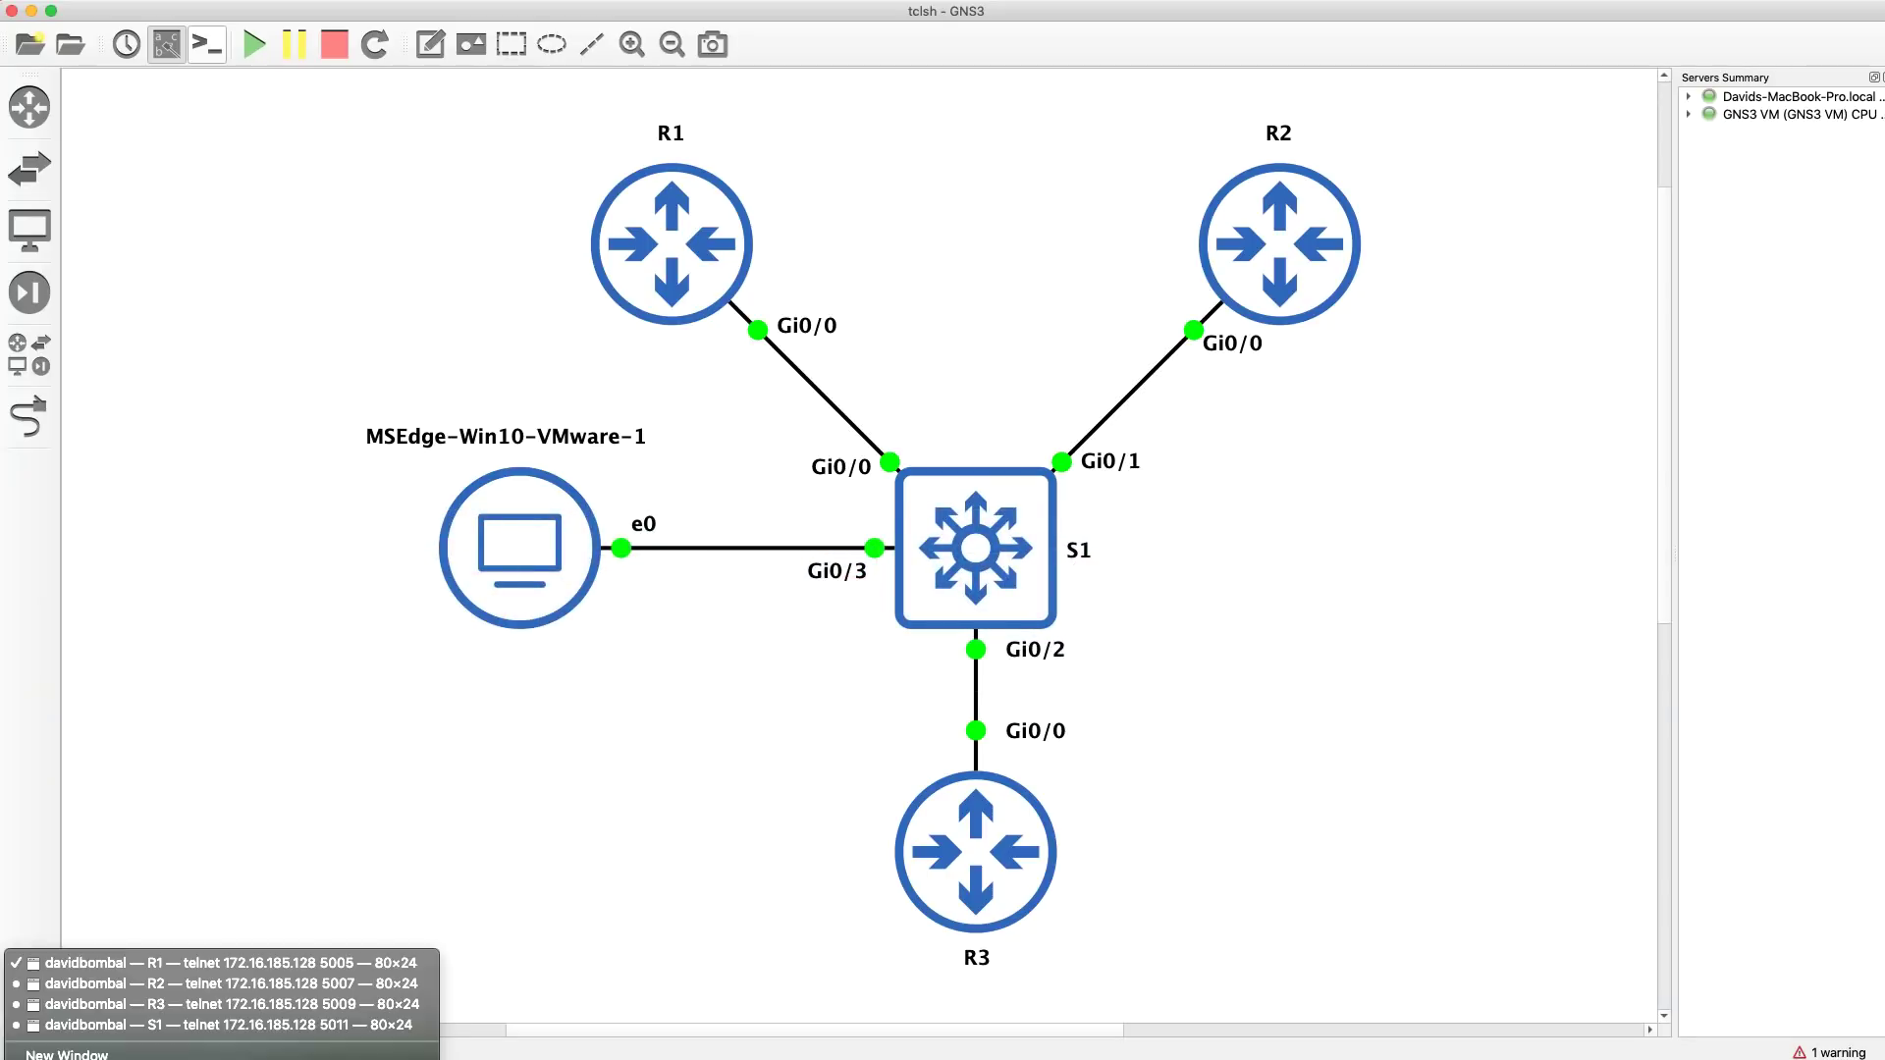
pyautogui.click(148, 964)
pyautogui.write('end')
pyautogui.press('Return')
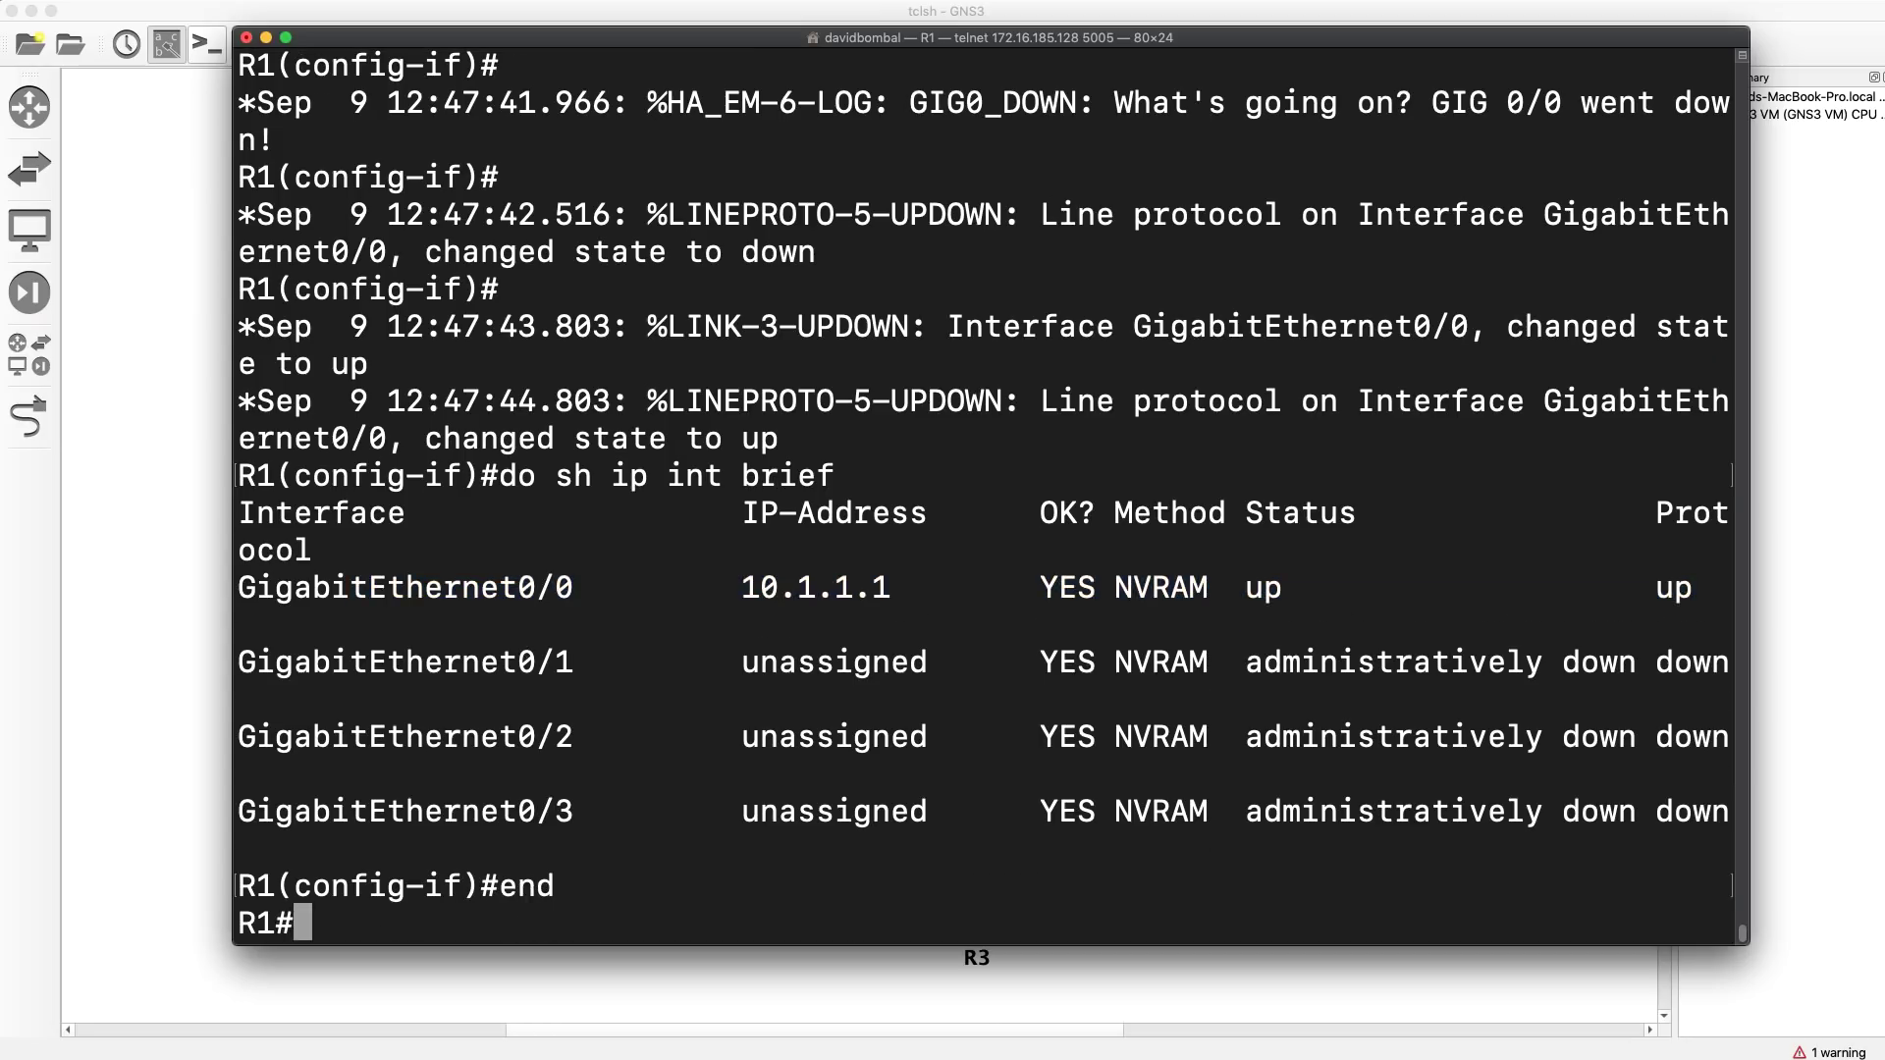
pyautogui.press('super+v')
pyautogui.press('Return')
pyautogui.press('Return')
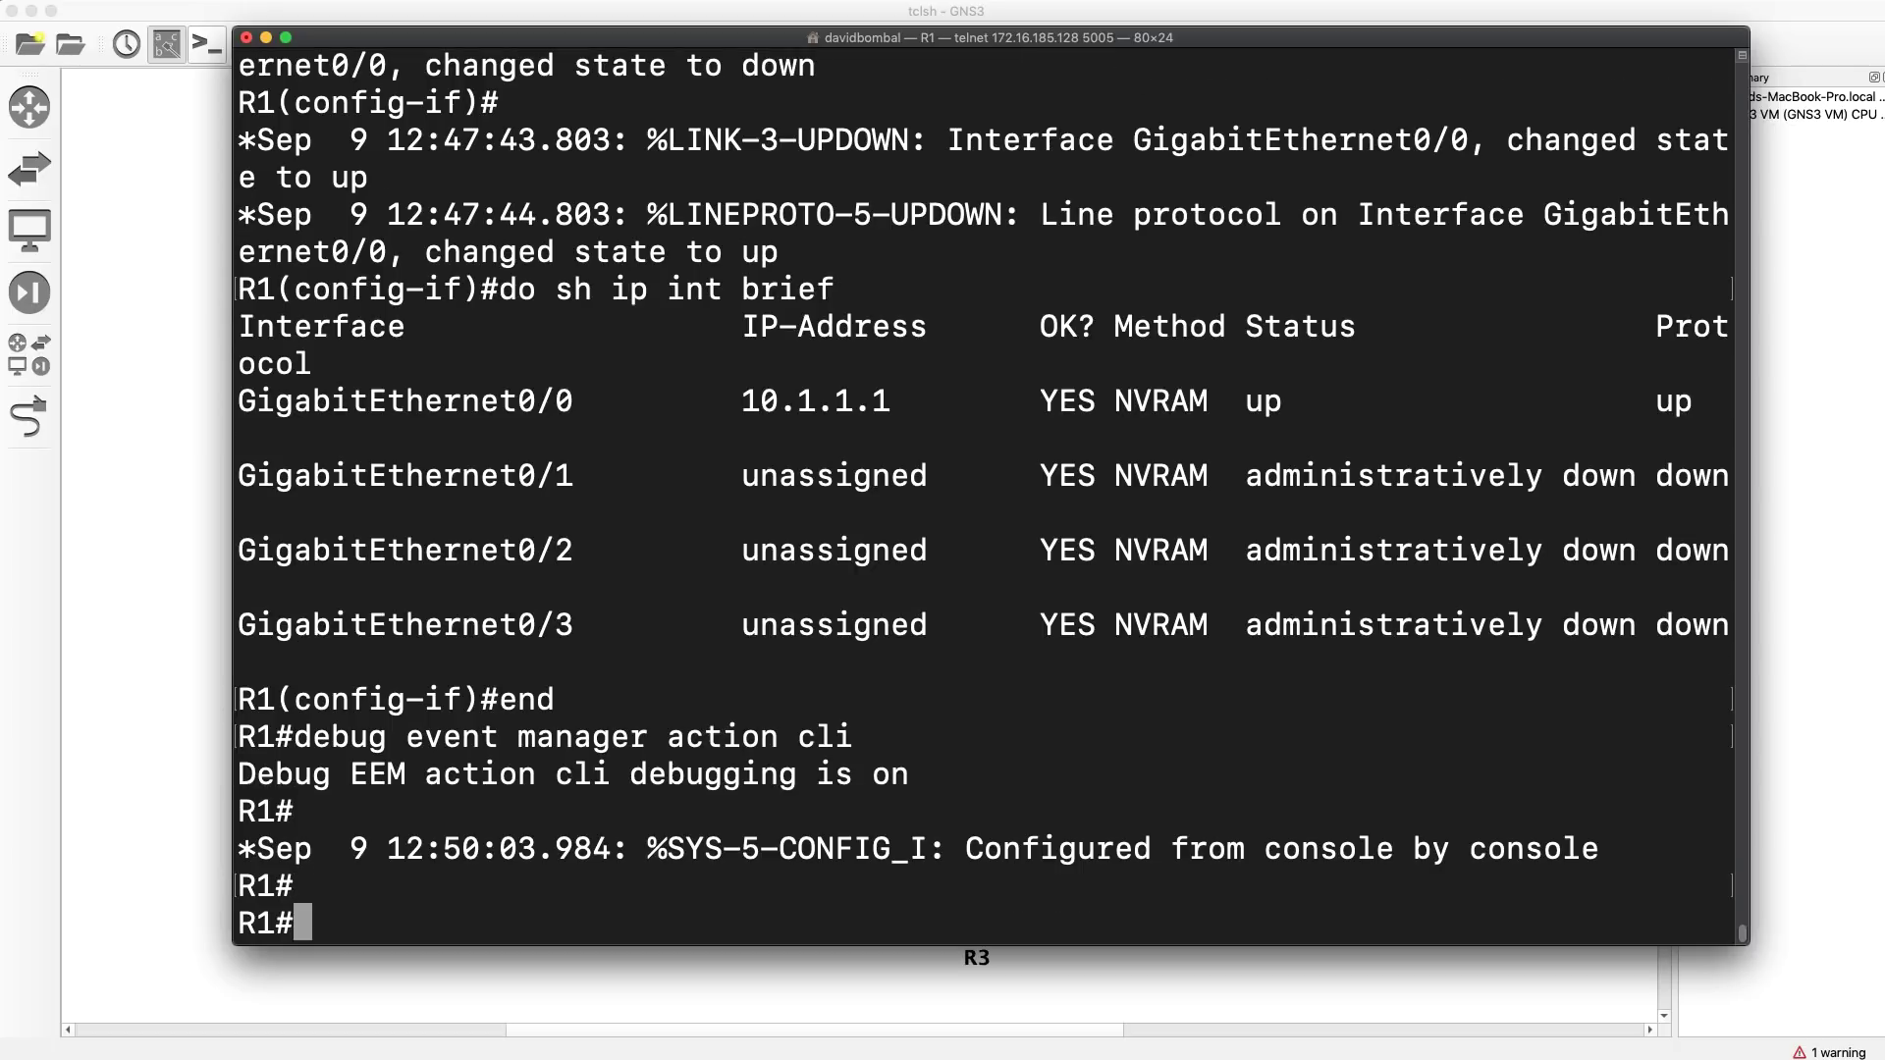
pyautogui.moveTo(351, 775); pyautogui.dragTo(1009, 780)
# - Shut down GigabitEthernet0/0 again to trigger the GIG0_DOWN applet
pyautogui.write('conf t')
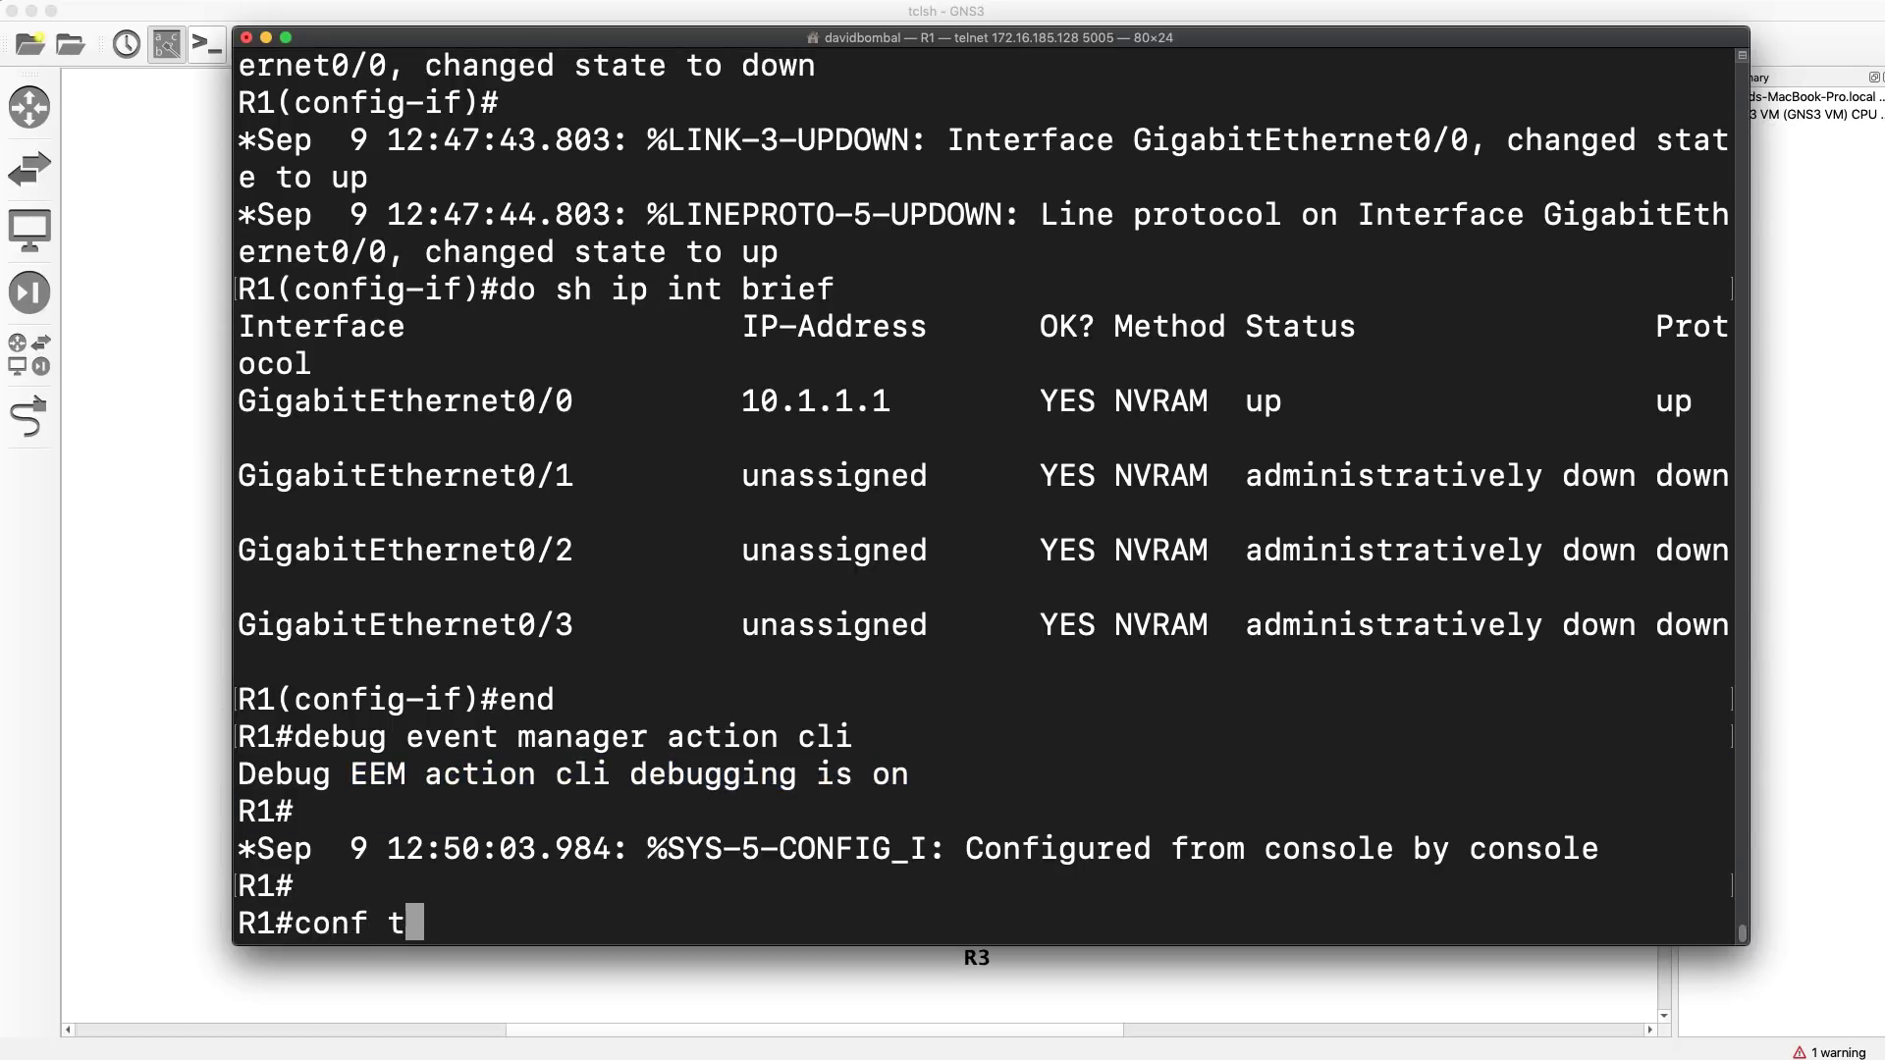
pyautogui.press('Return')
pyautogui.write('int g0/0')
pyautogui.press('Return')
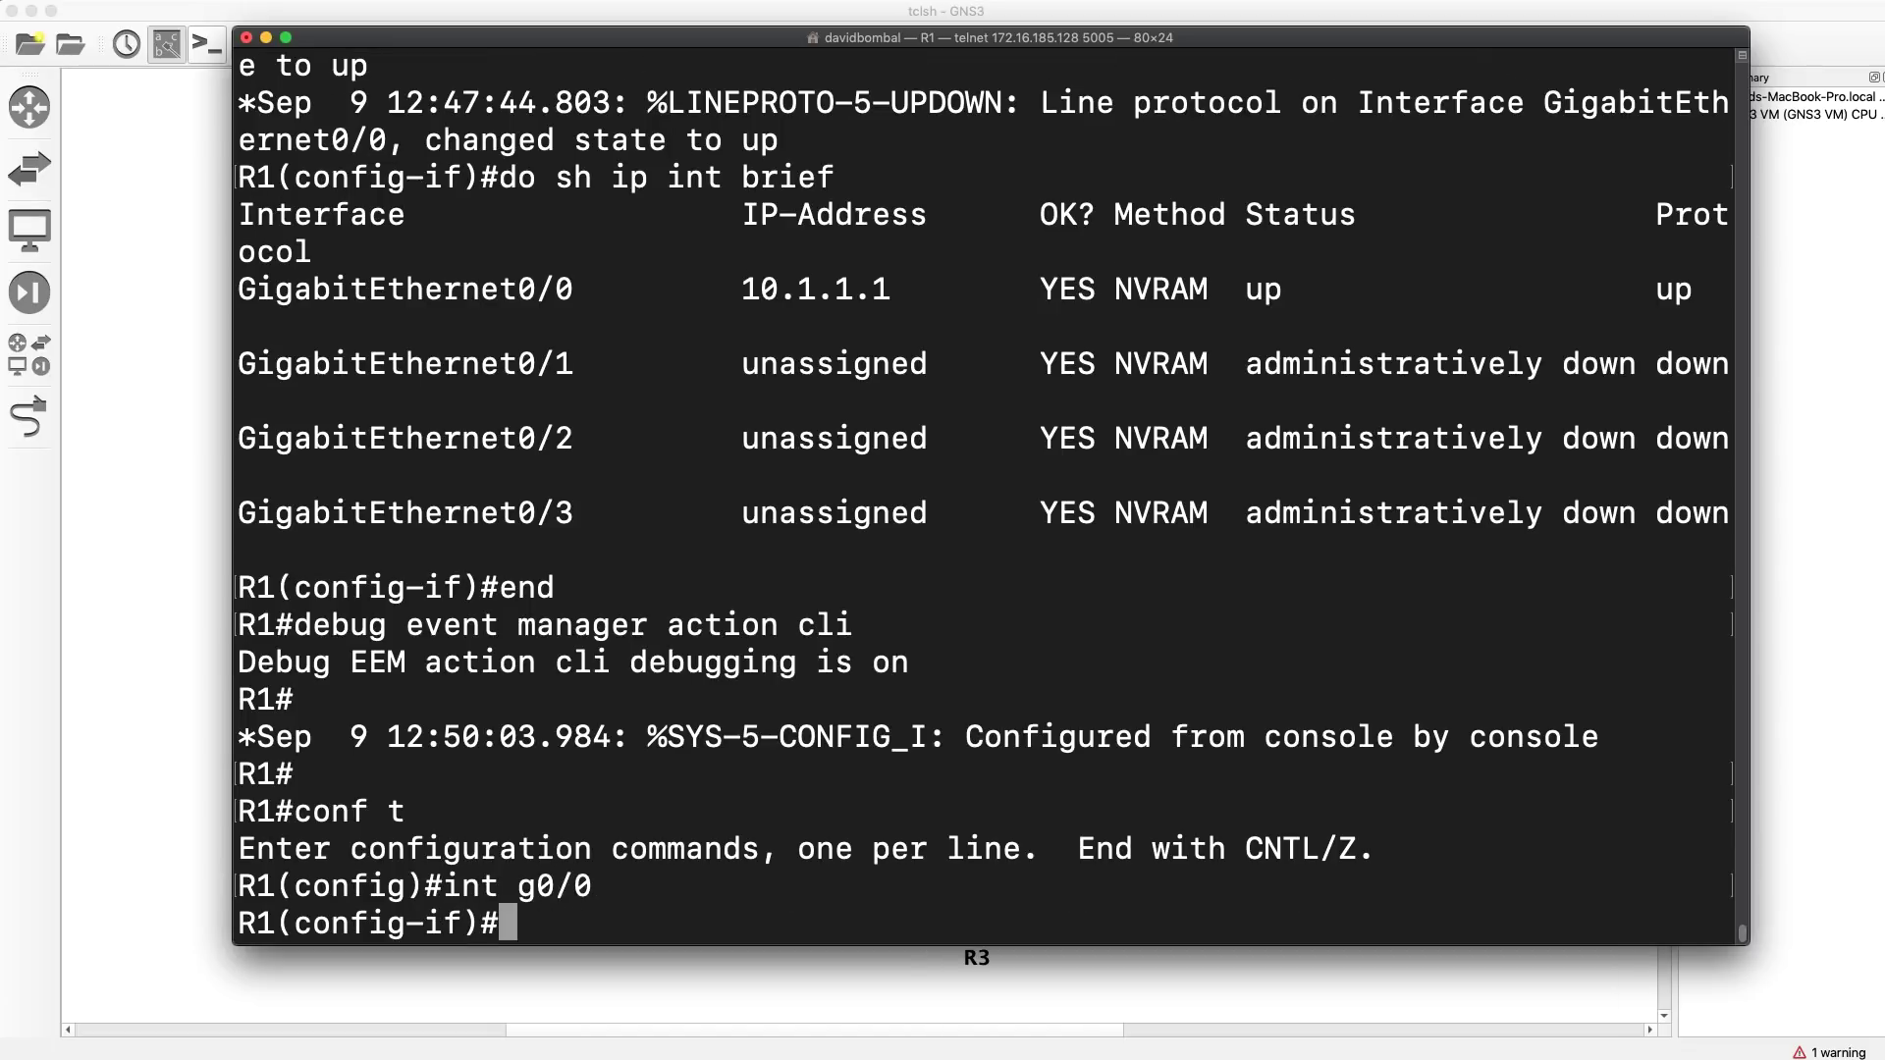
pyautogui.write('shut')
pyautogui.press('Return')
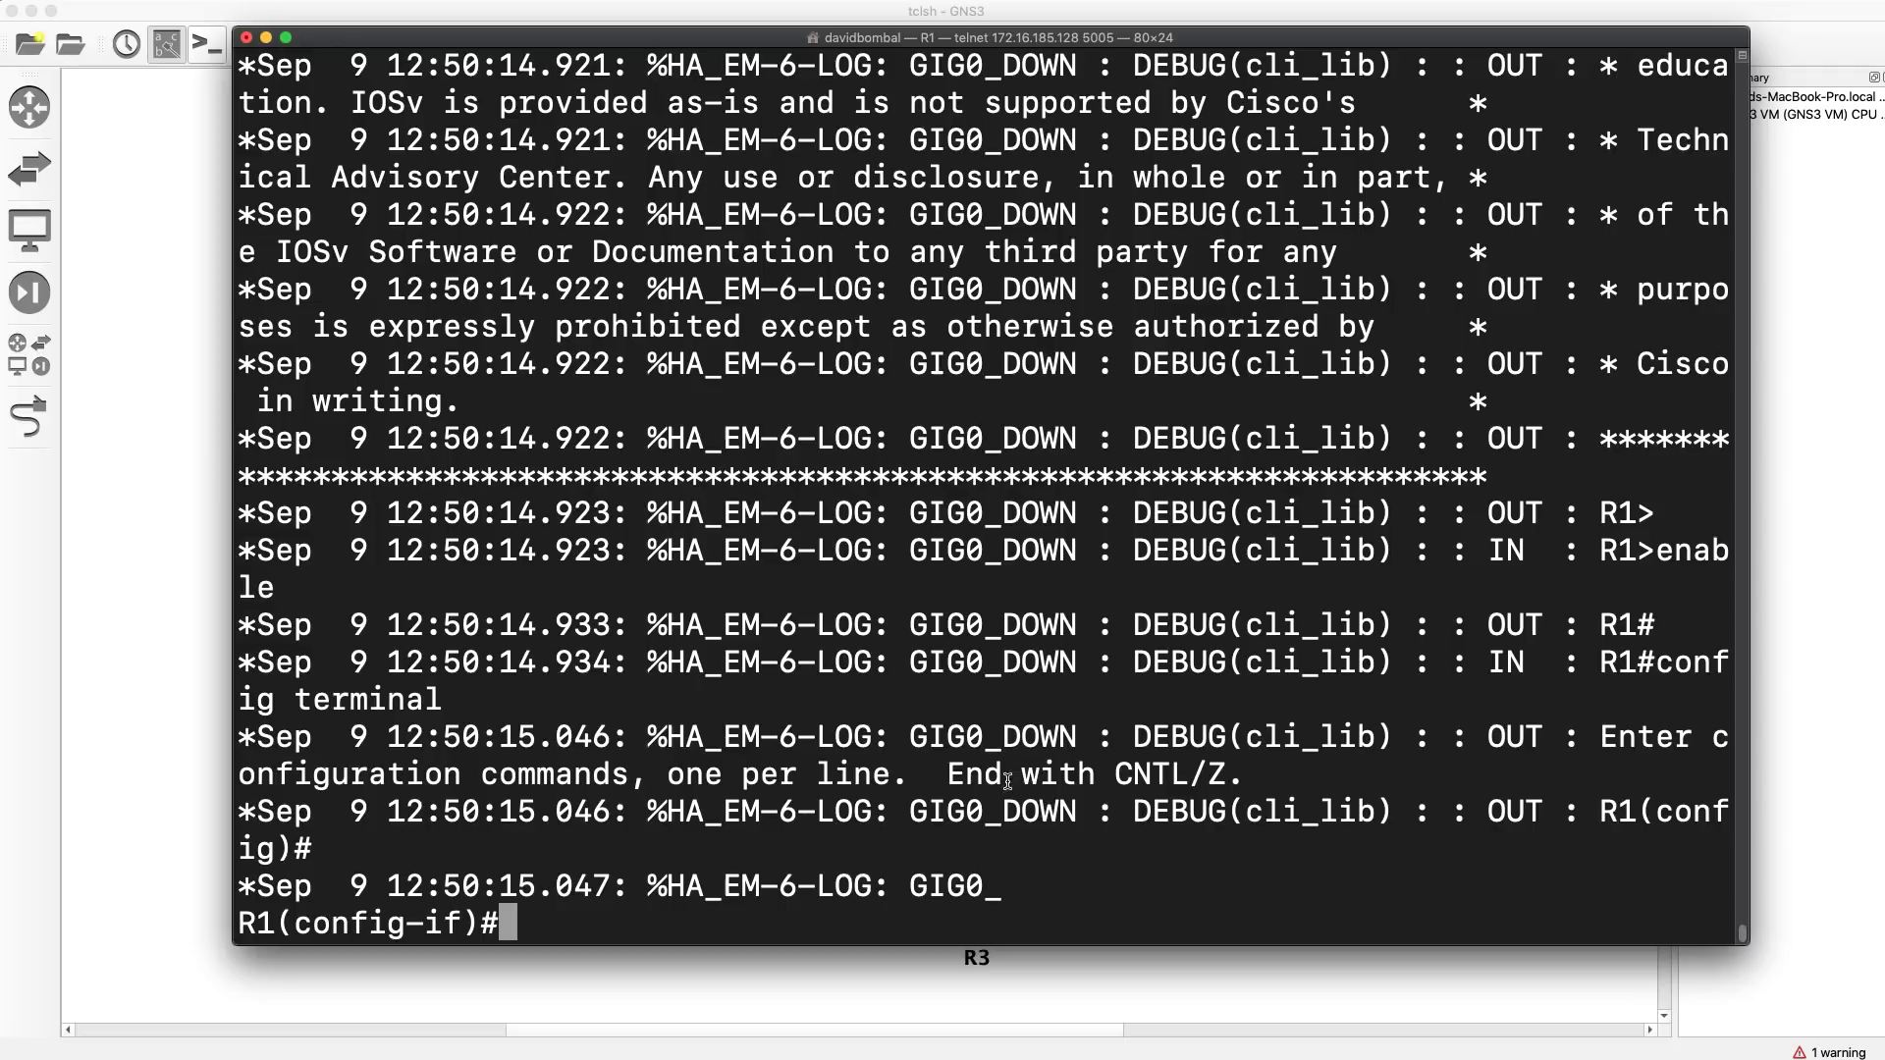
# - Widen the console and review the shut commands, administratively down message and cli_open debug entry
pyautogui.scroll(5, 1353, 332)
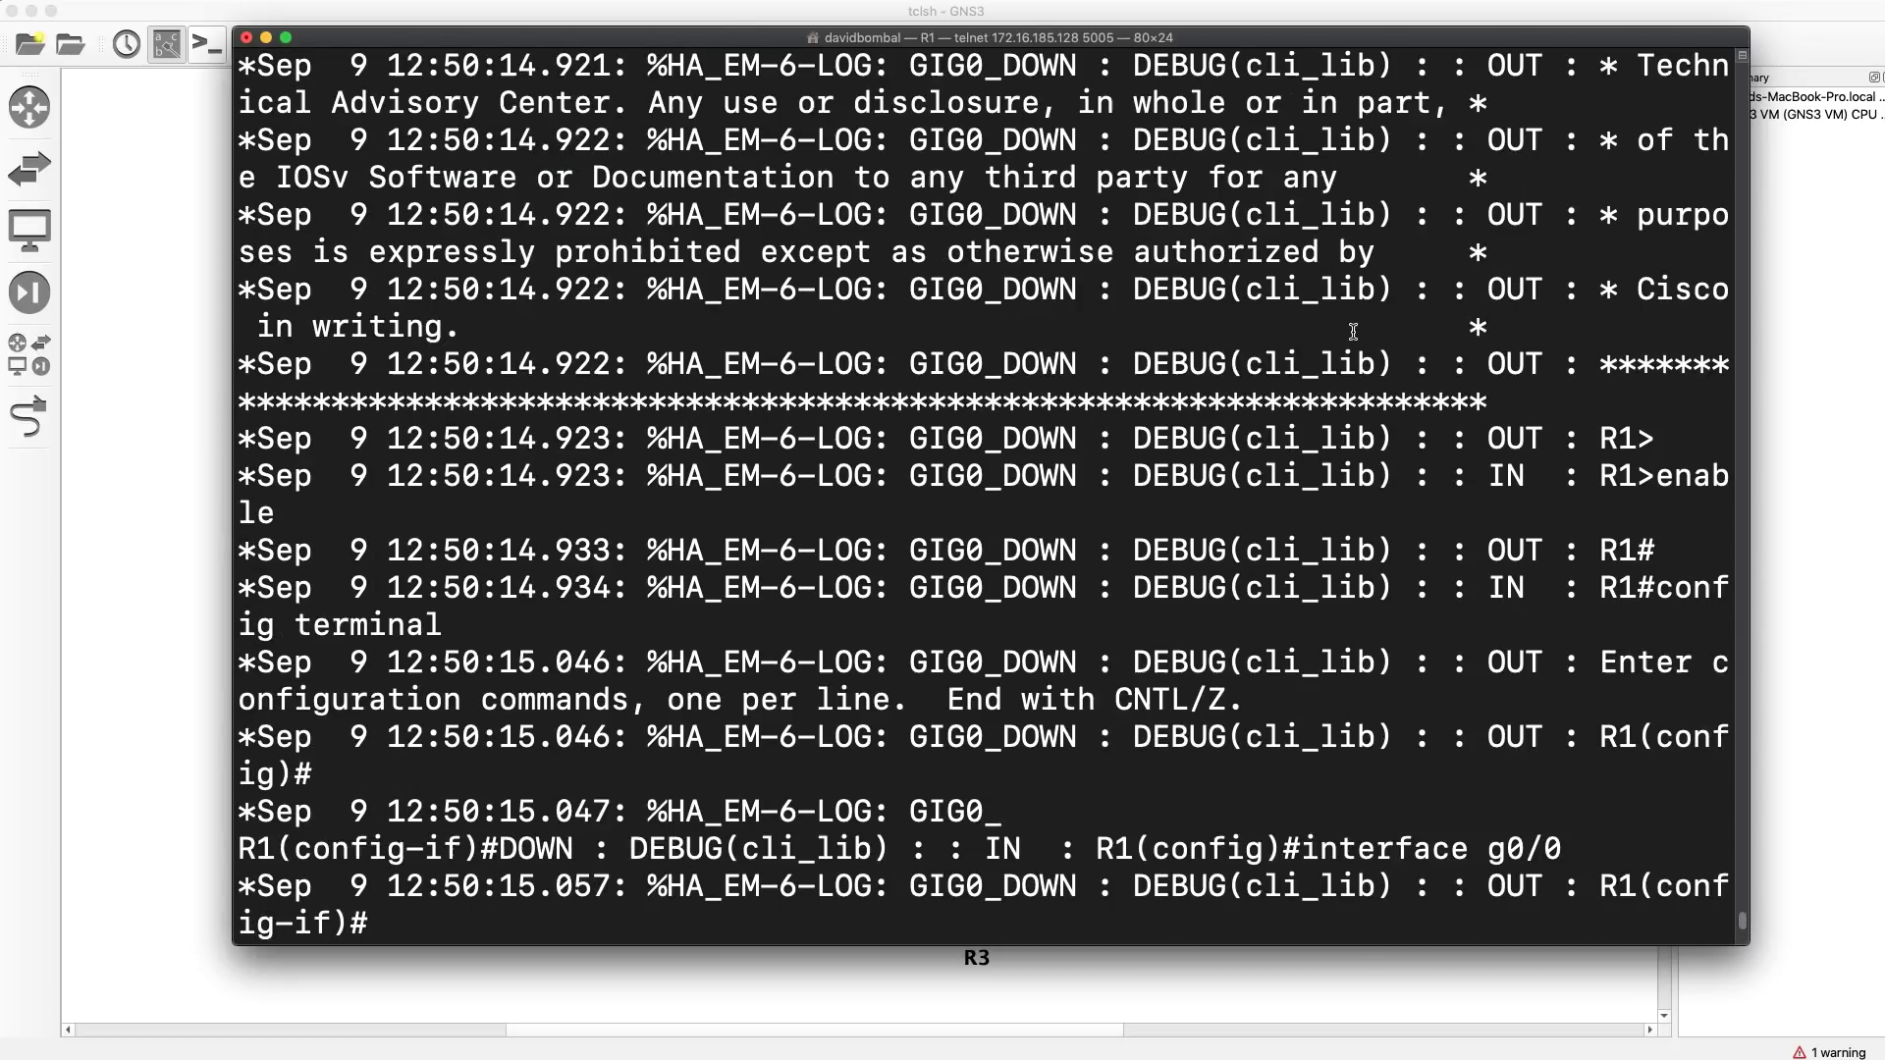
pyautogui.scroll(5, 1353, 331)
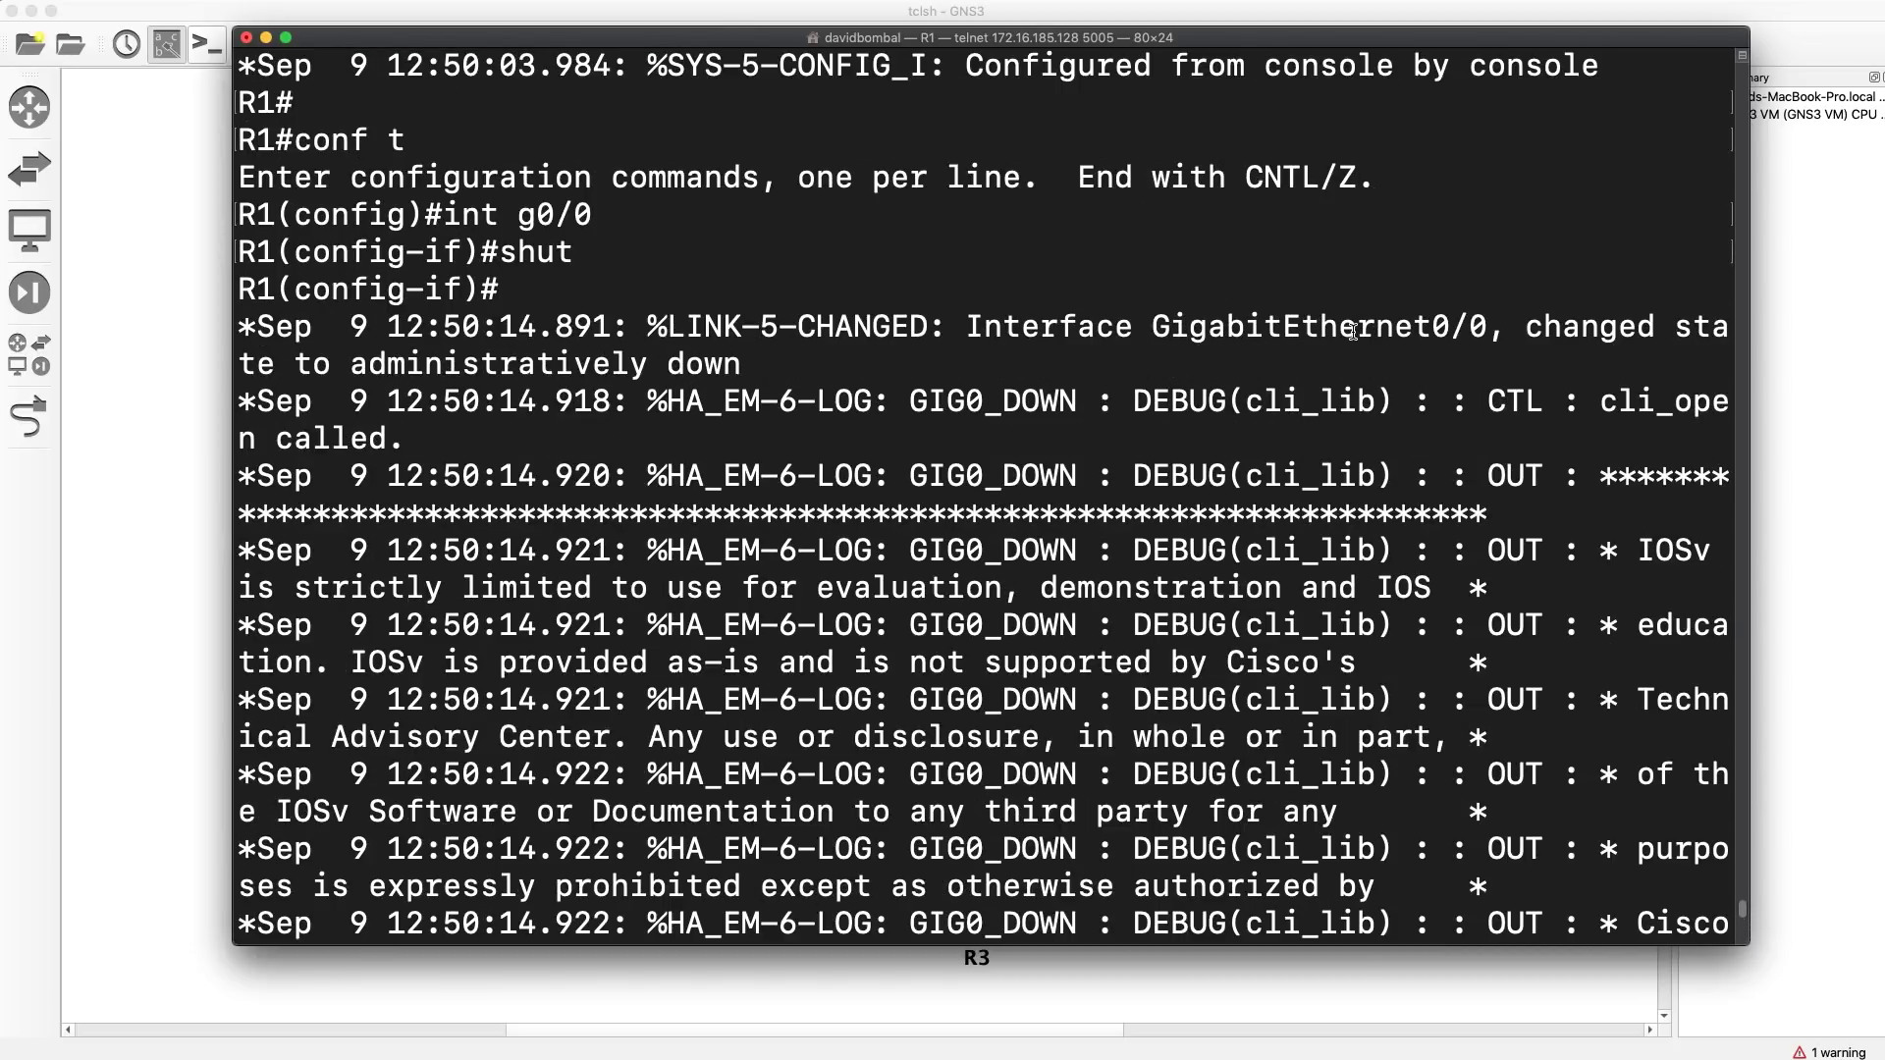
pyautogui.scroll(-1, 1352, 332)
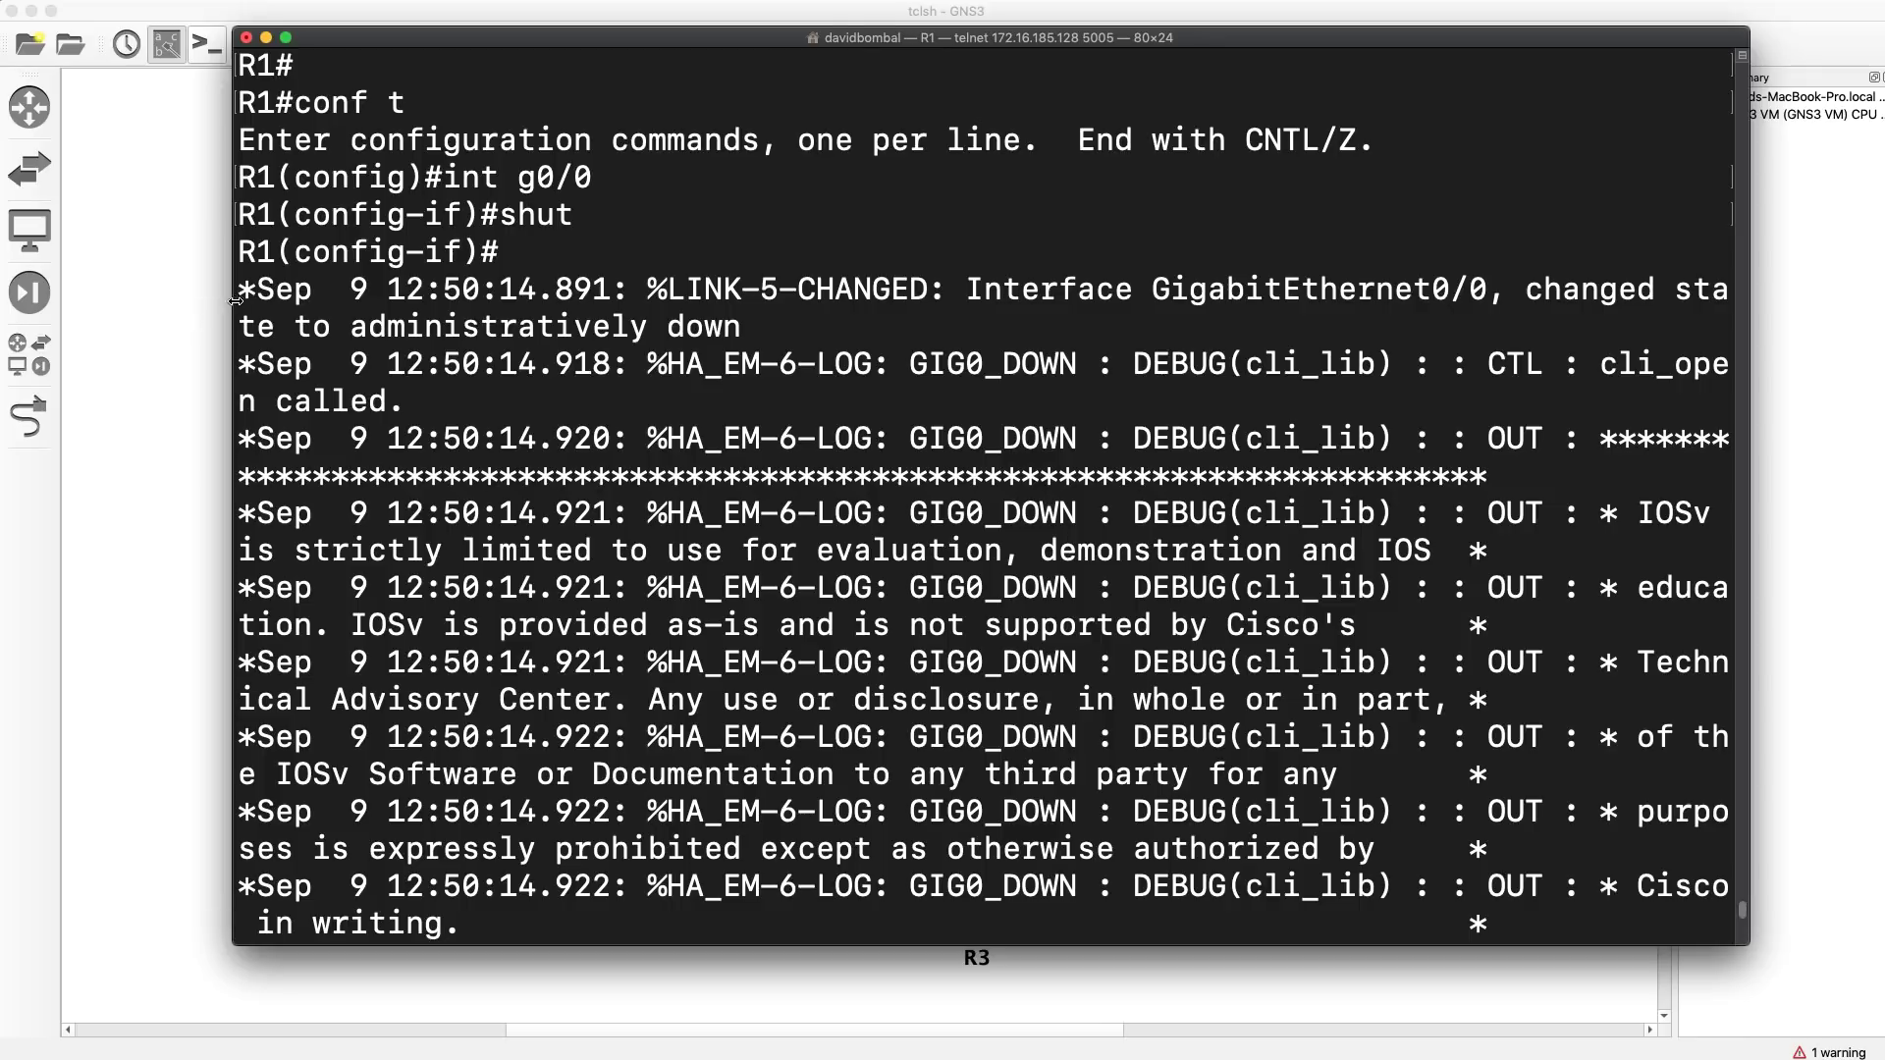
pyautogui.moveTo(235, 300); pyautogui.dragTo(8, 308)
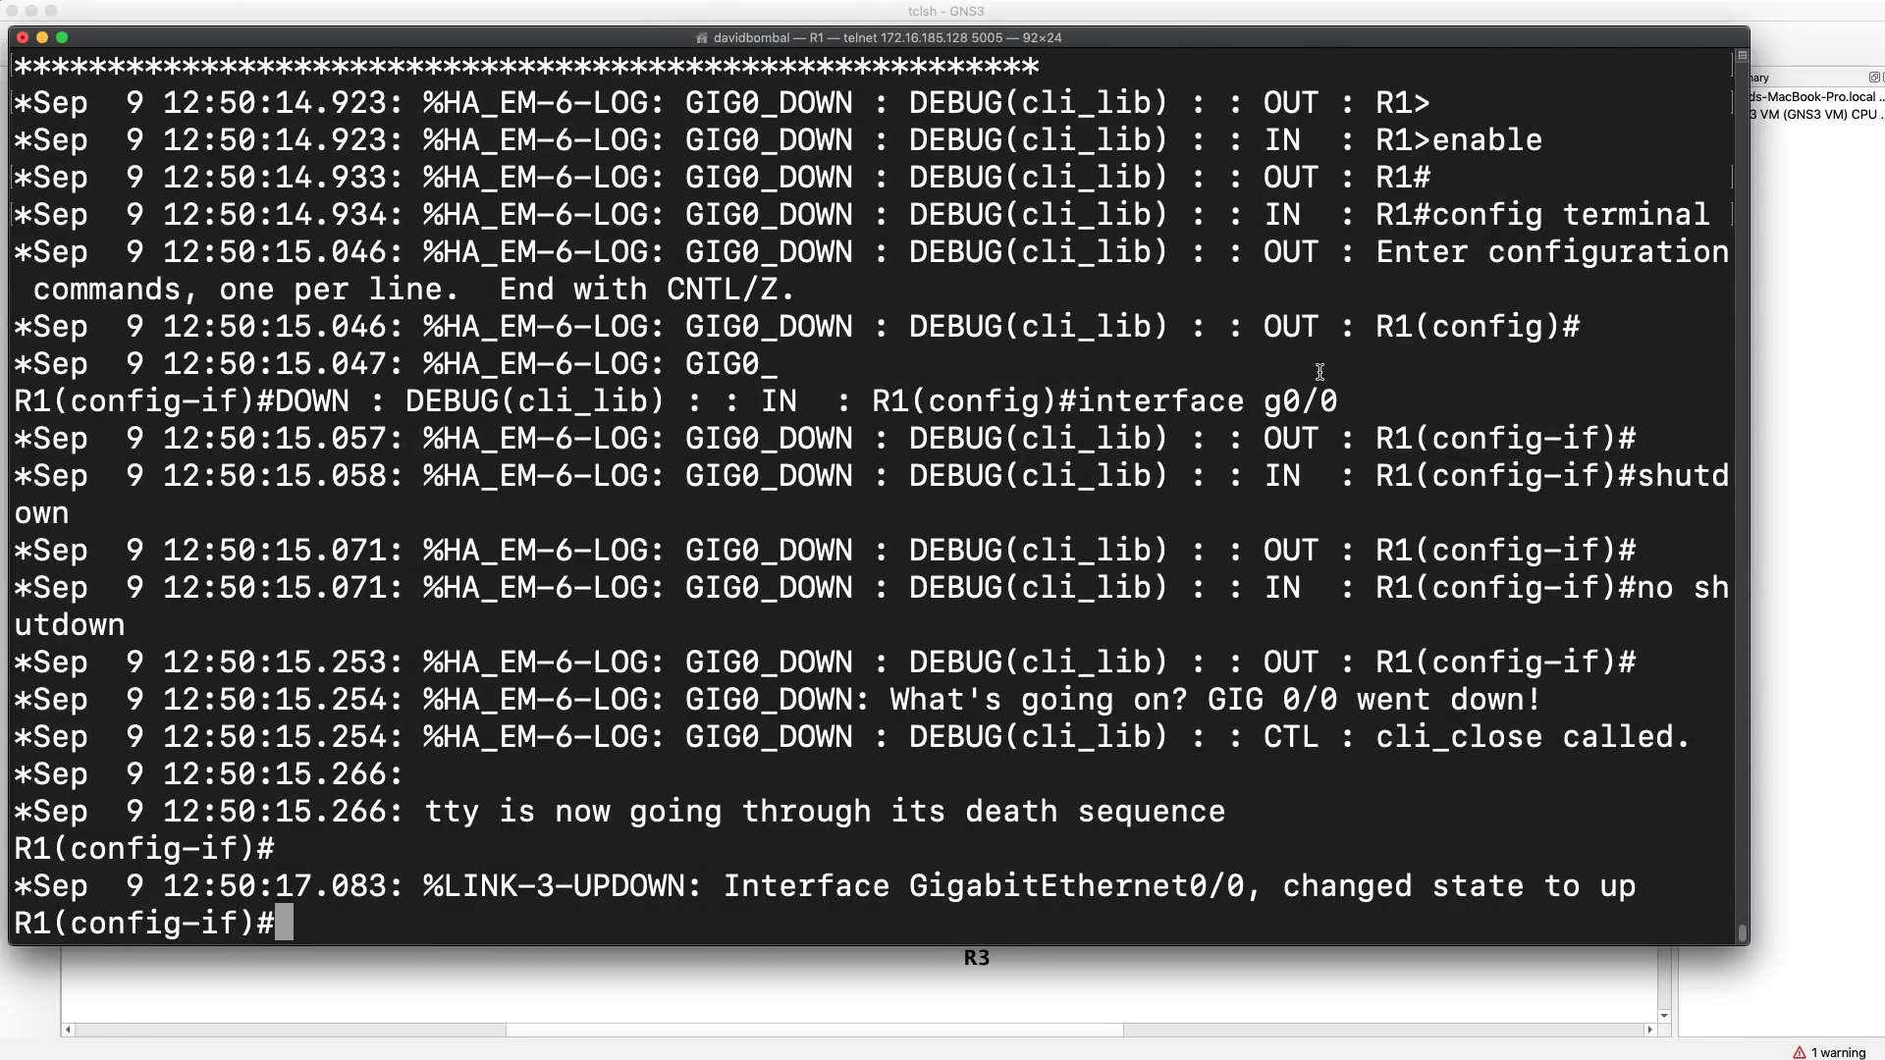
pyautogui.moveTo(1746, 318); pyautogui.dragTo(1883, 318)
pyautogui.moveTo(217, 102); pyautogui.dragTo(373, 141)
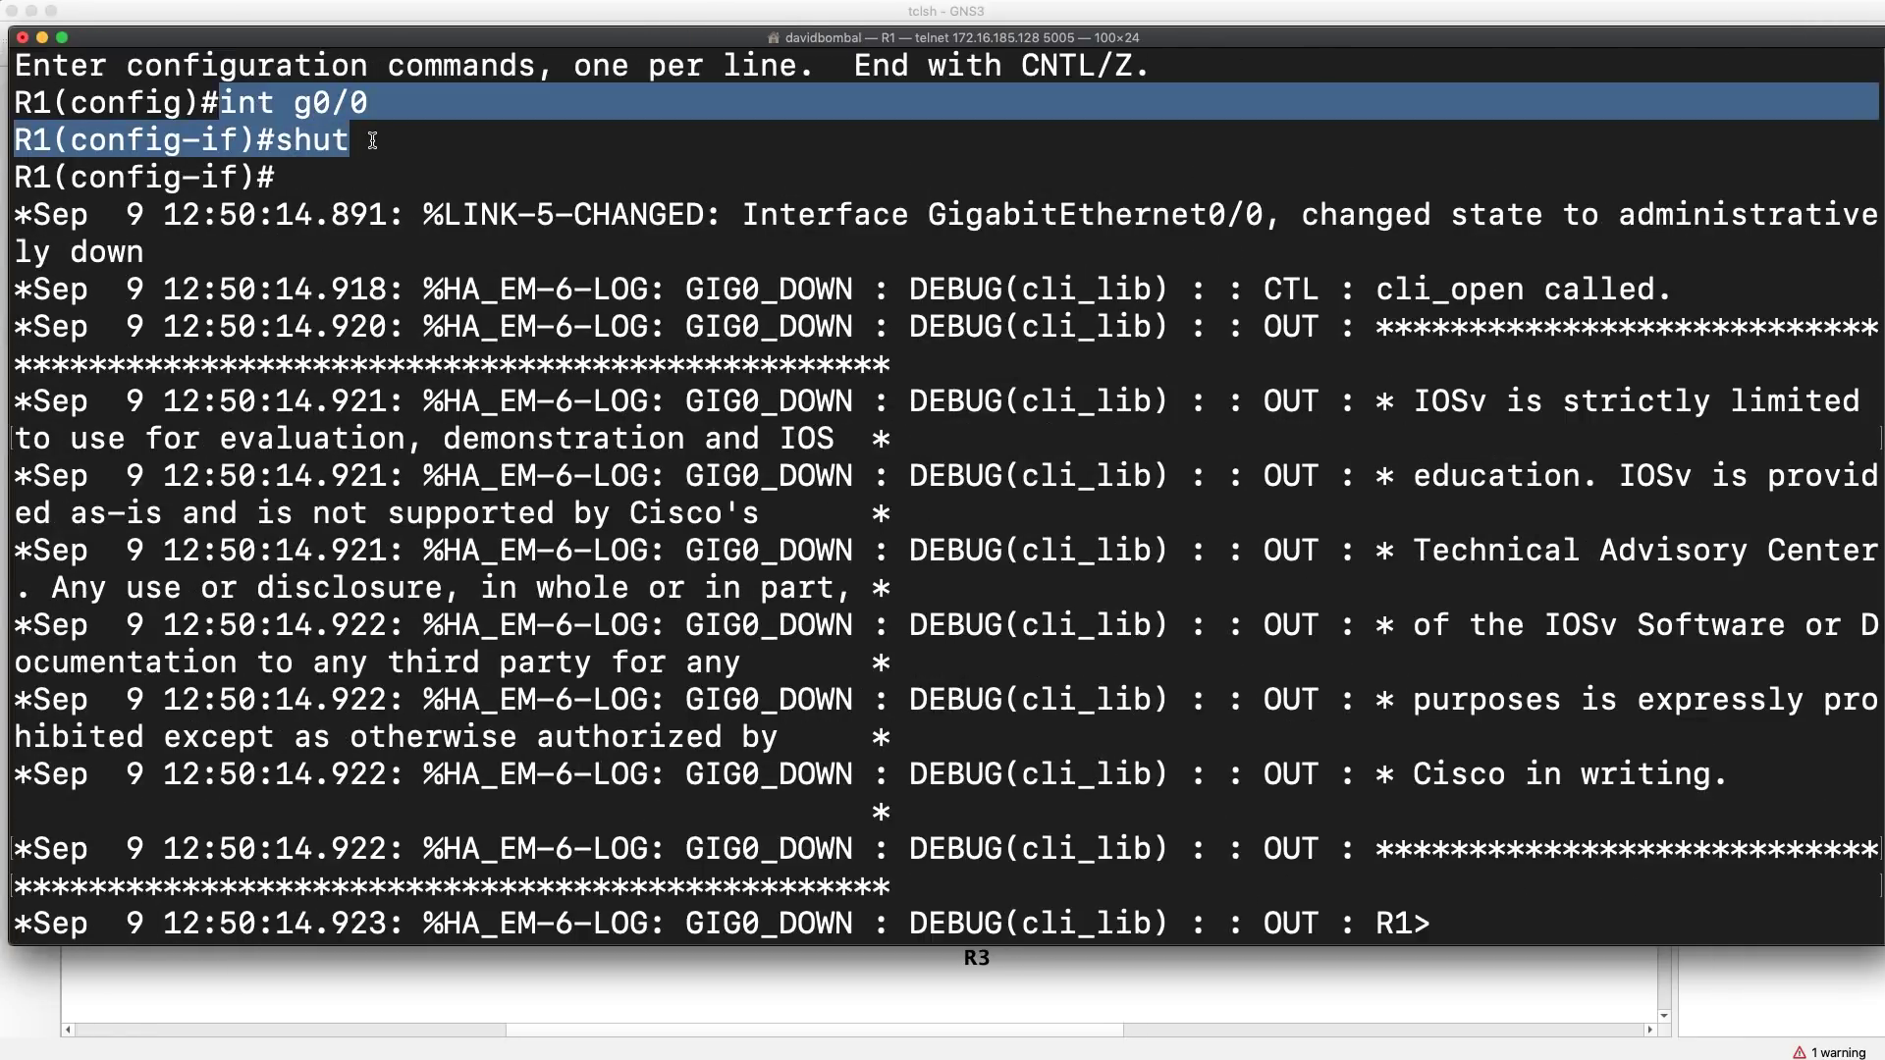
pyautogui.moveTo(740, 212); pyautogui.dragTo(855, 244)
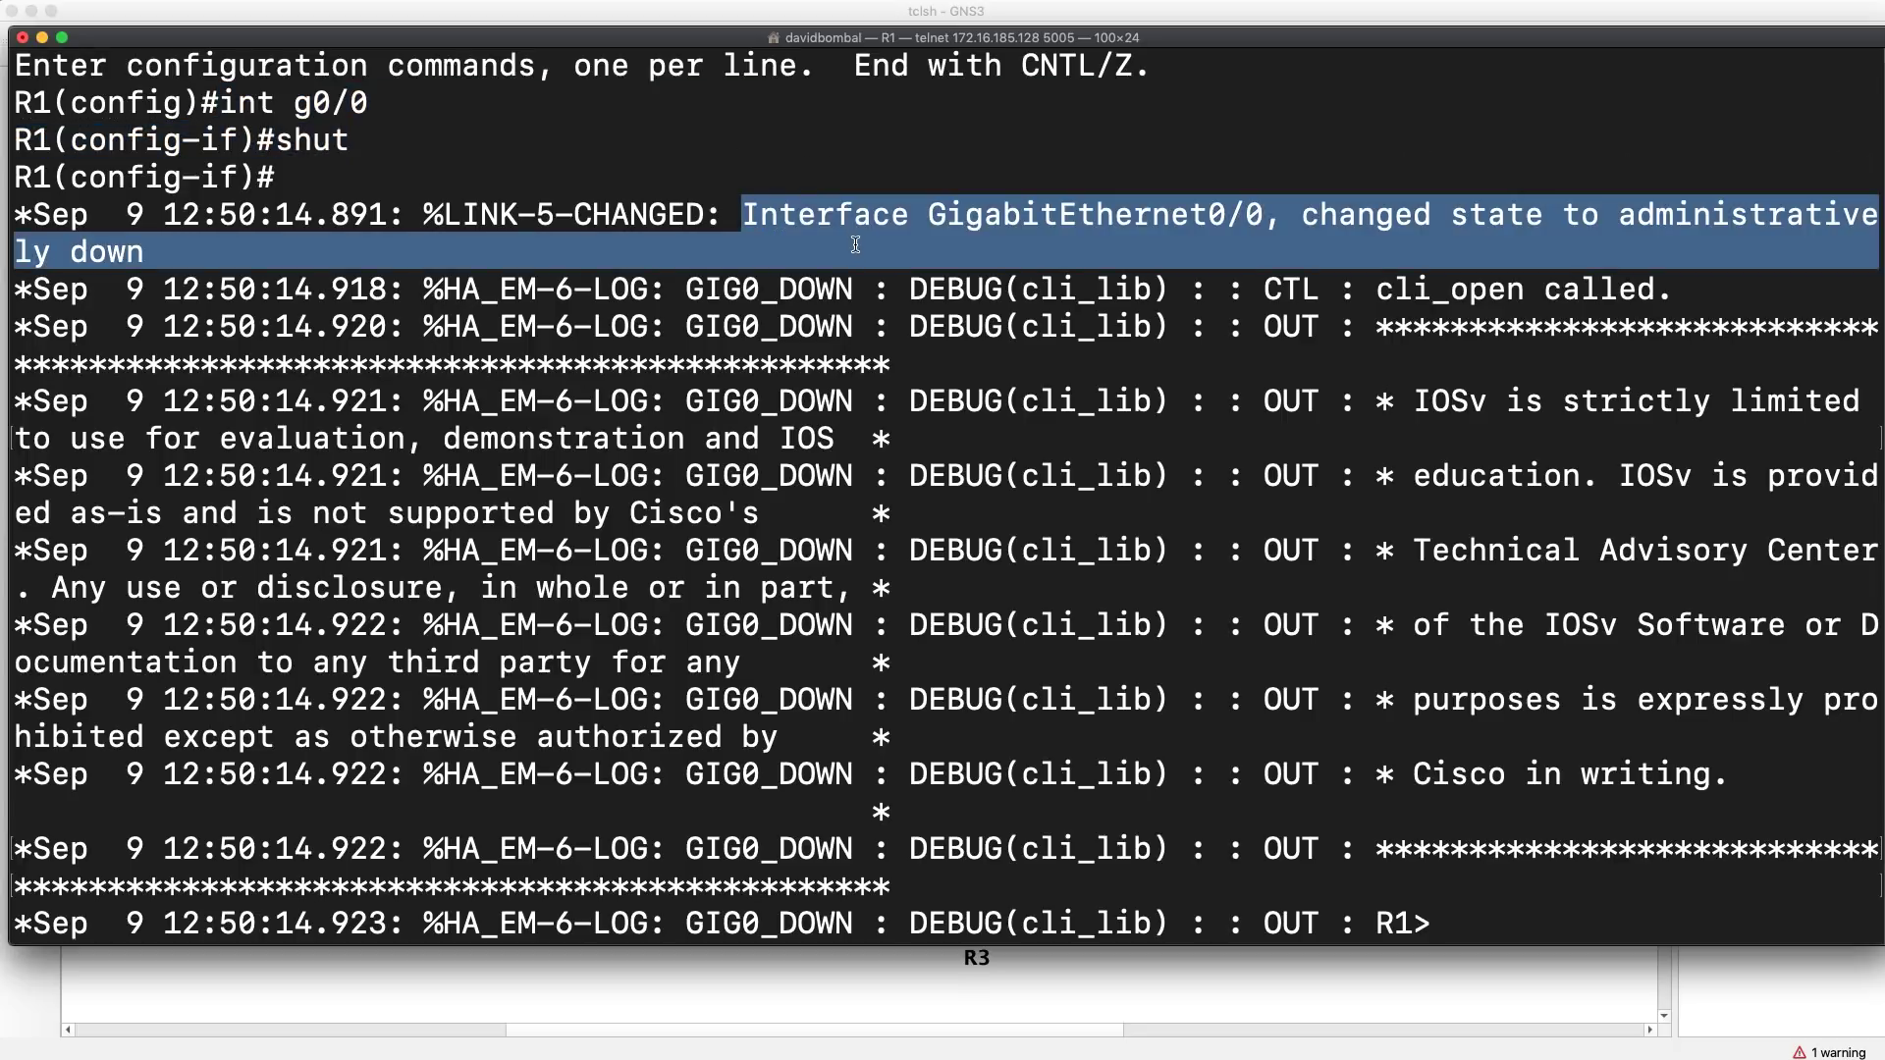
pyautogui.moveTo(1265, 288); pyautogui.dragTo(1673, 283)
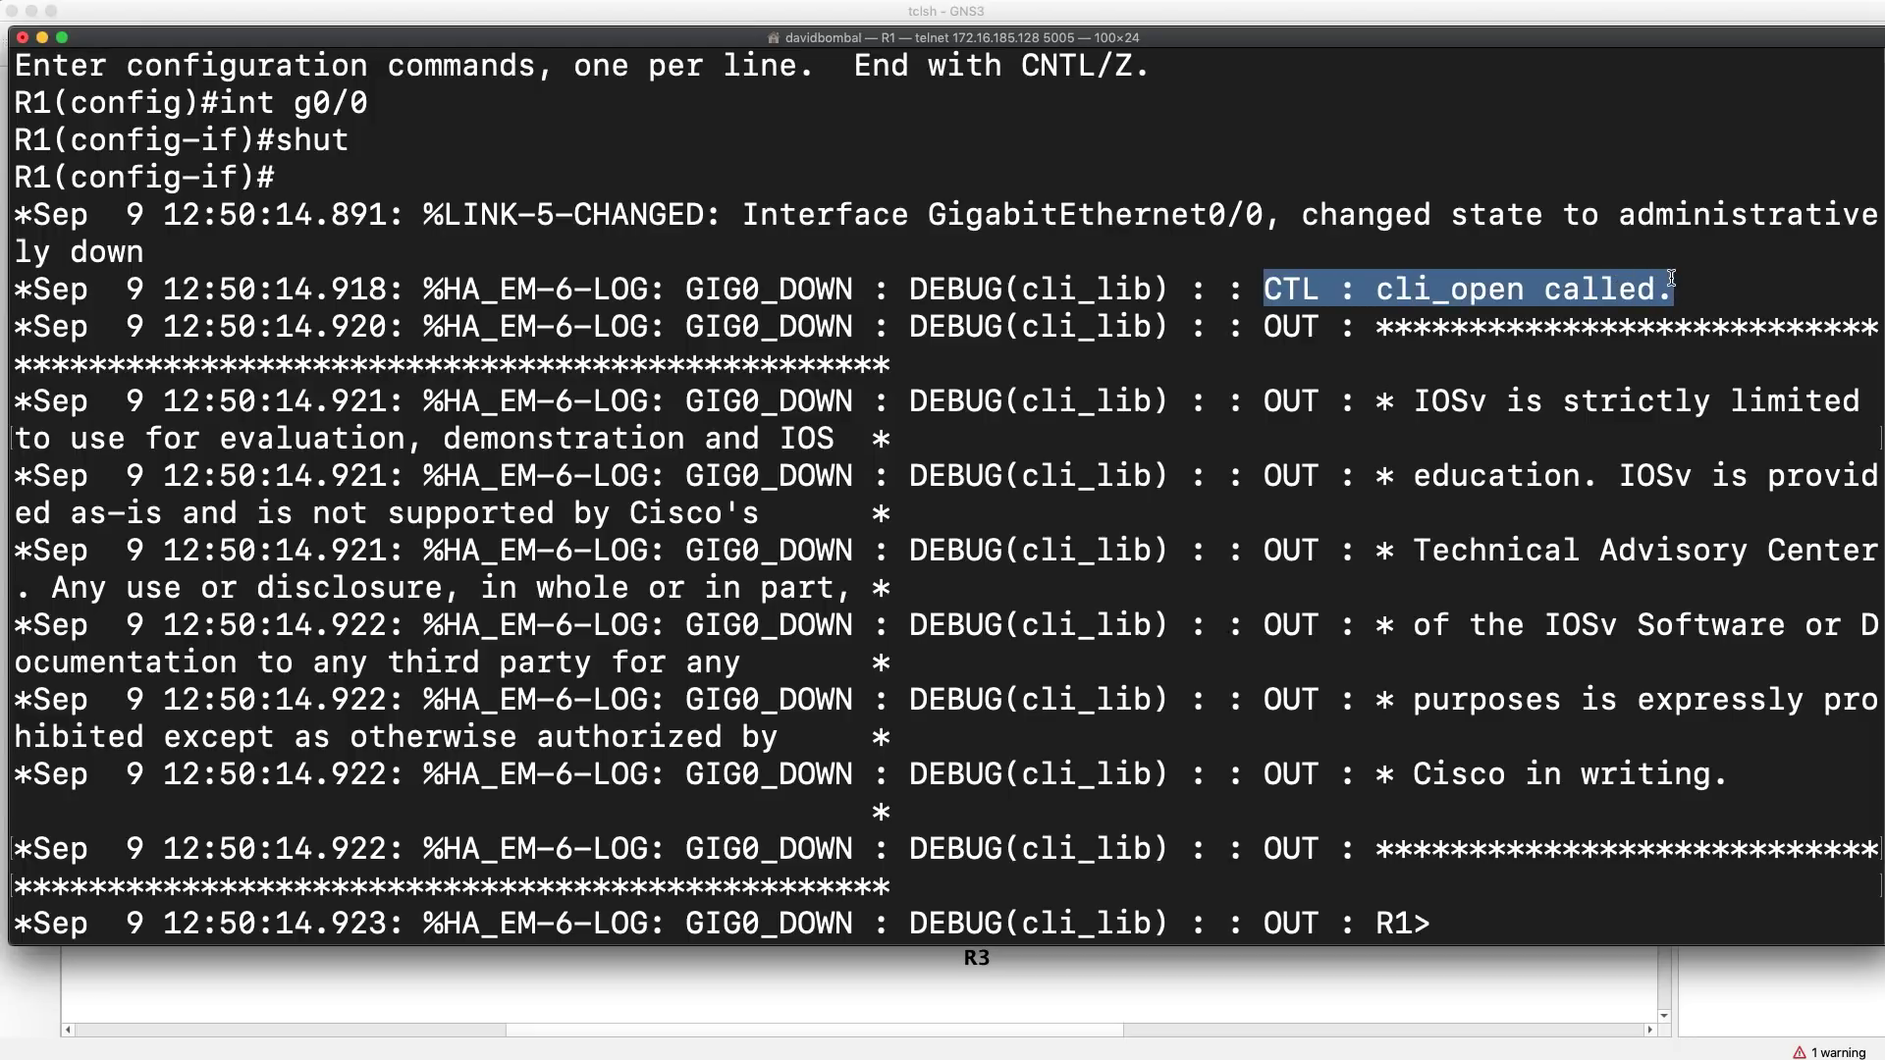
pyautogui.click(1420, 400)
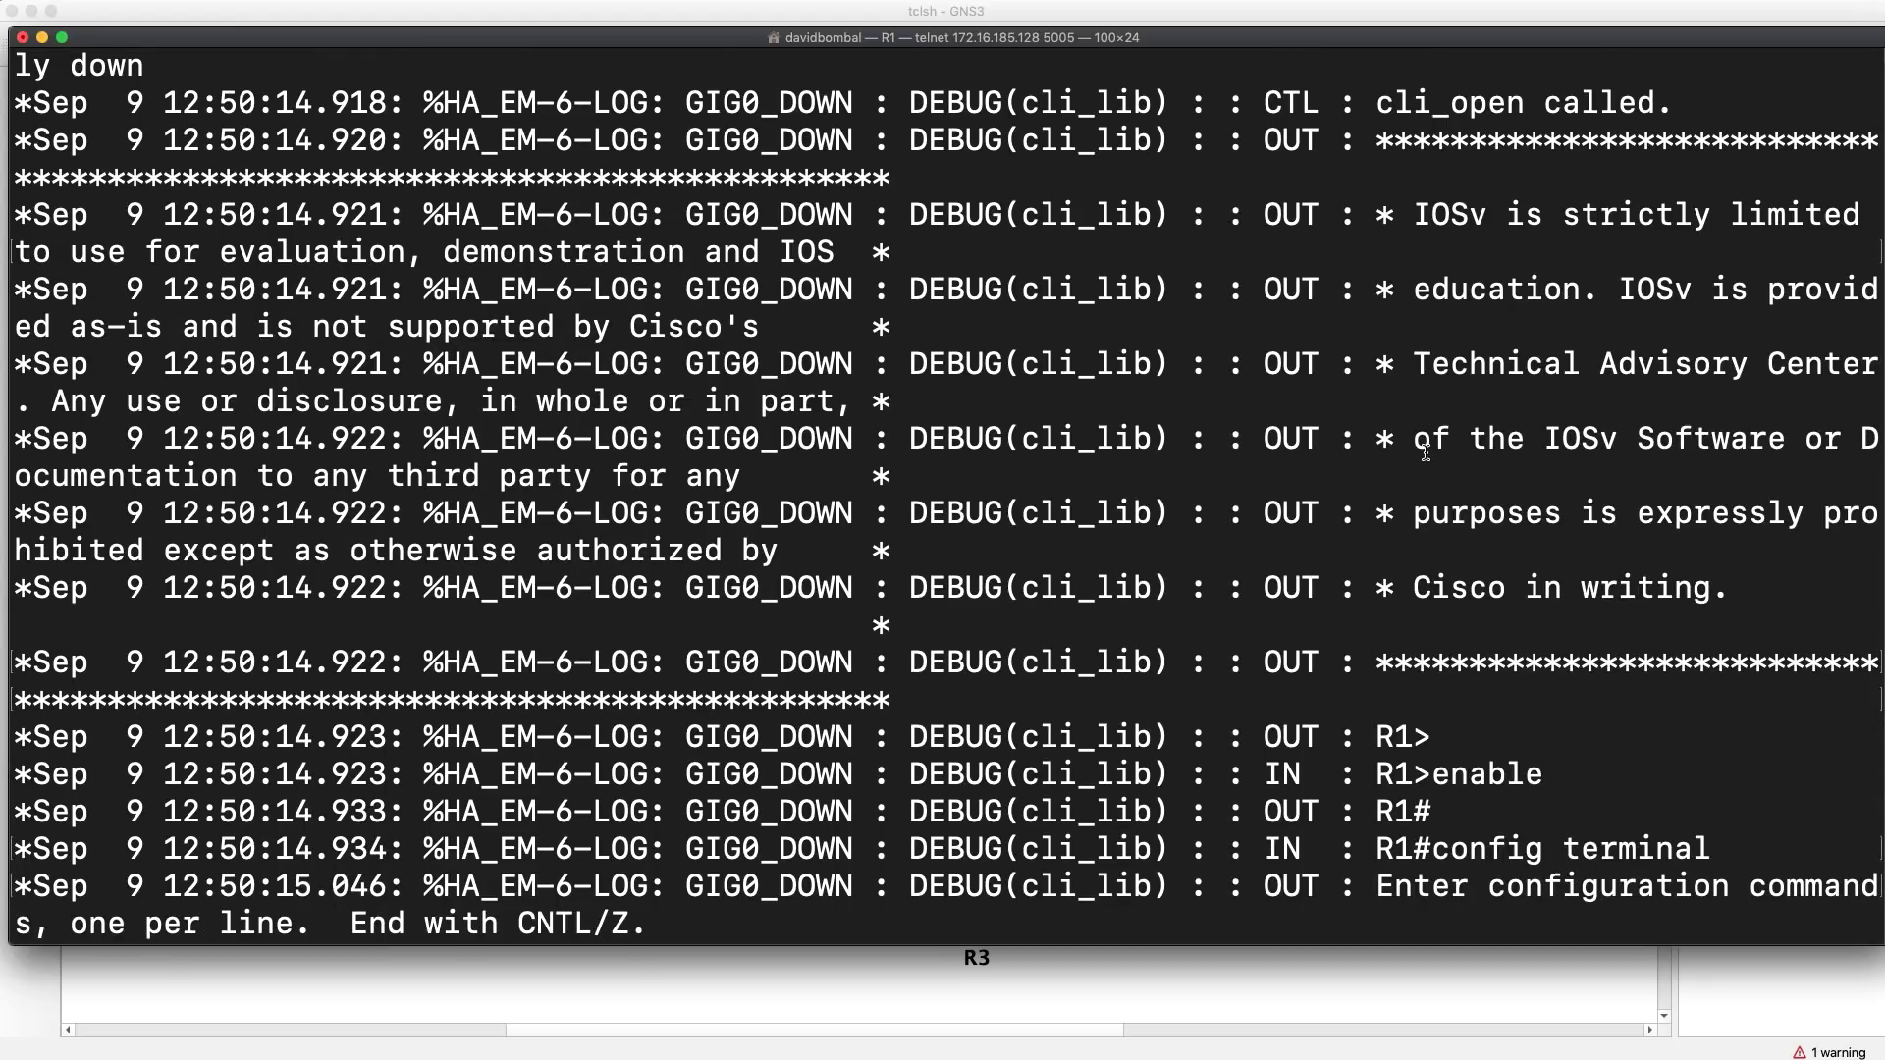
# - Trace the applet's licence banner, R1> prompt, enable and config terminal steps in the debug output
pyautogui.moveTo(1357, 139); pyautogui.dragTo(1515, 643)
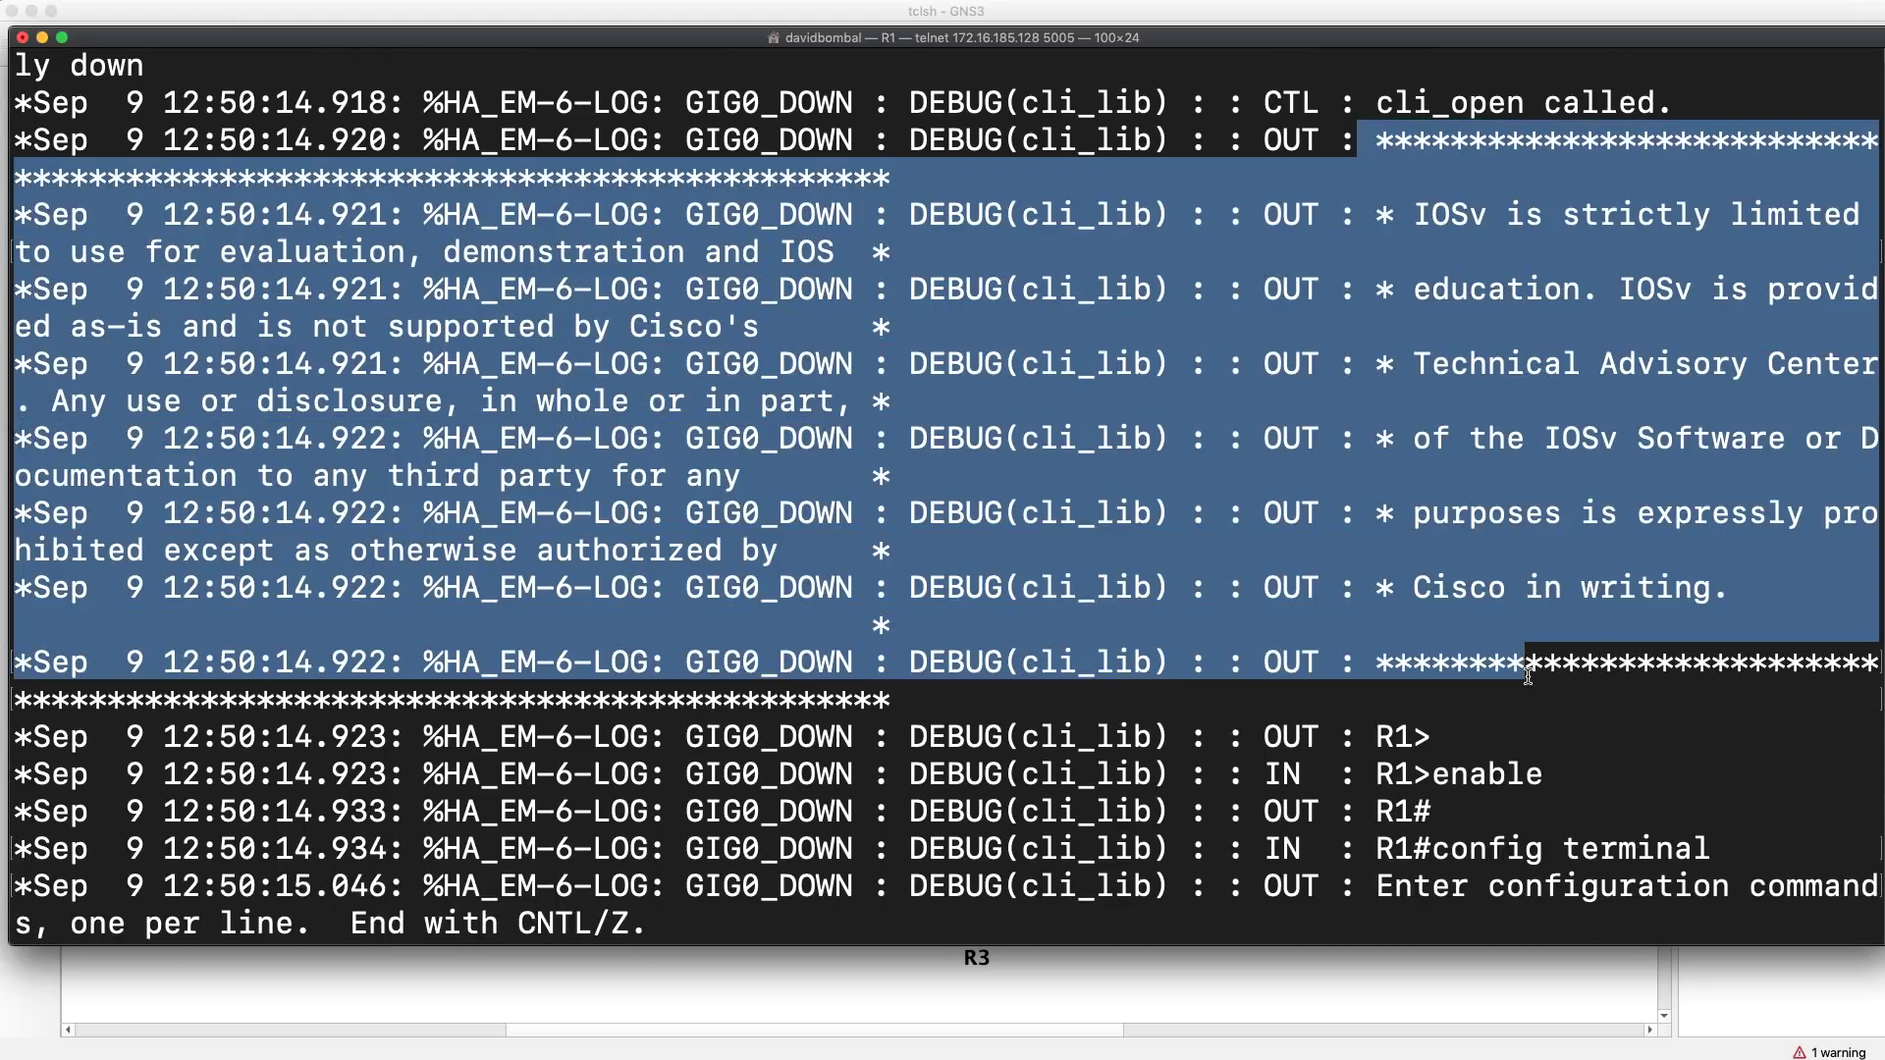
pyautogui.click(1424, 474)
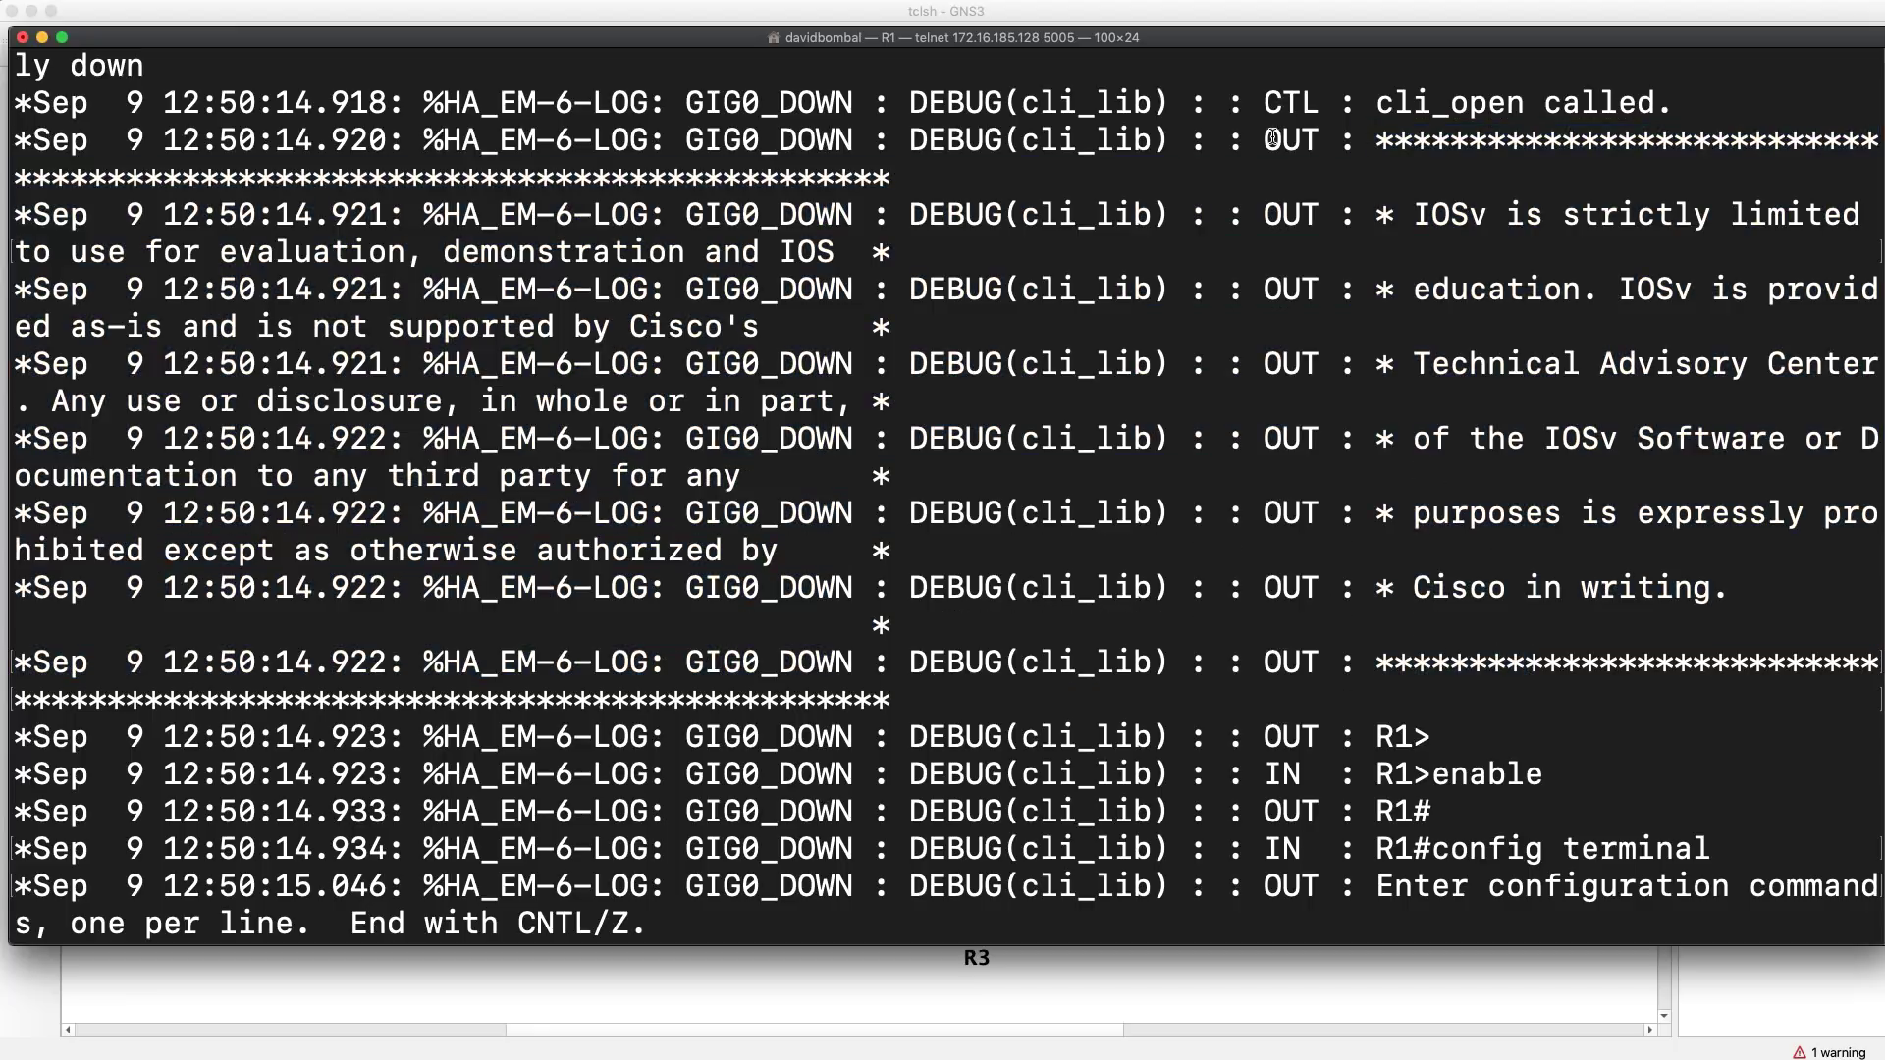
pyautogui.moveTo(1249, 140); pyautogui.dragTo(1494, 705)
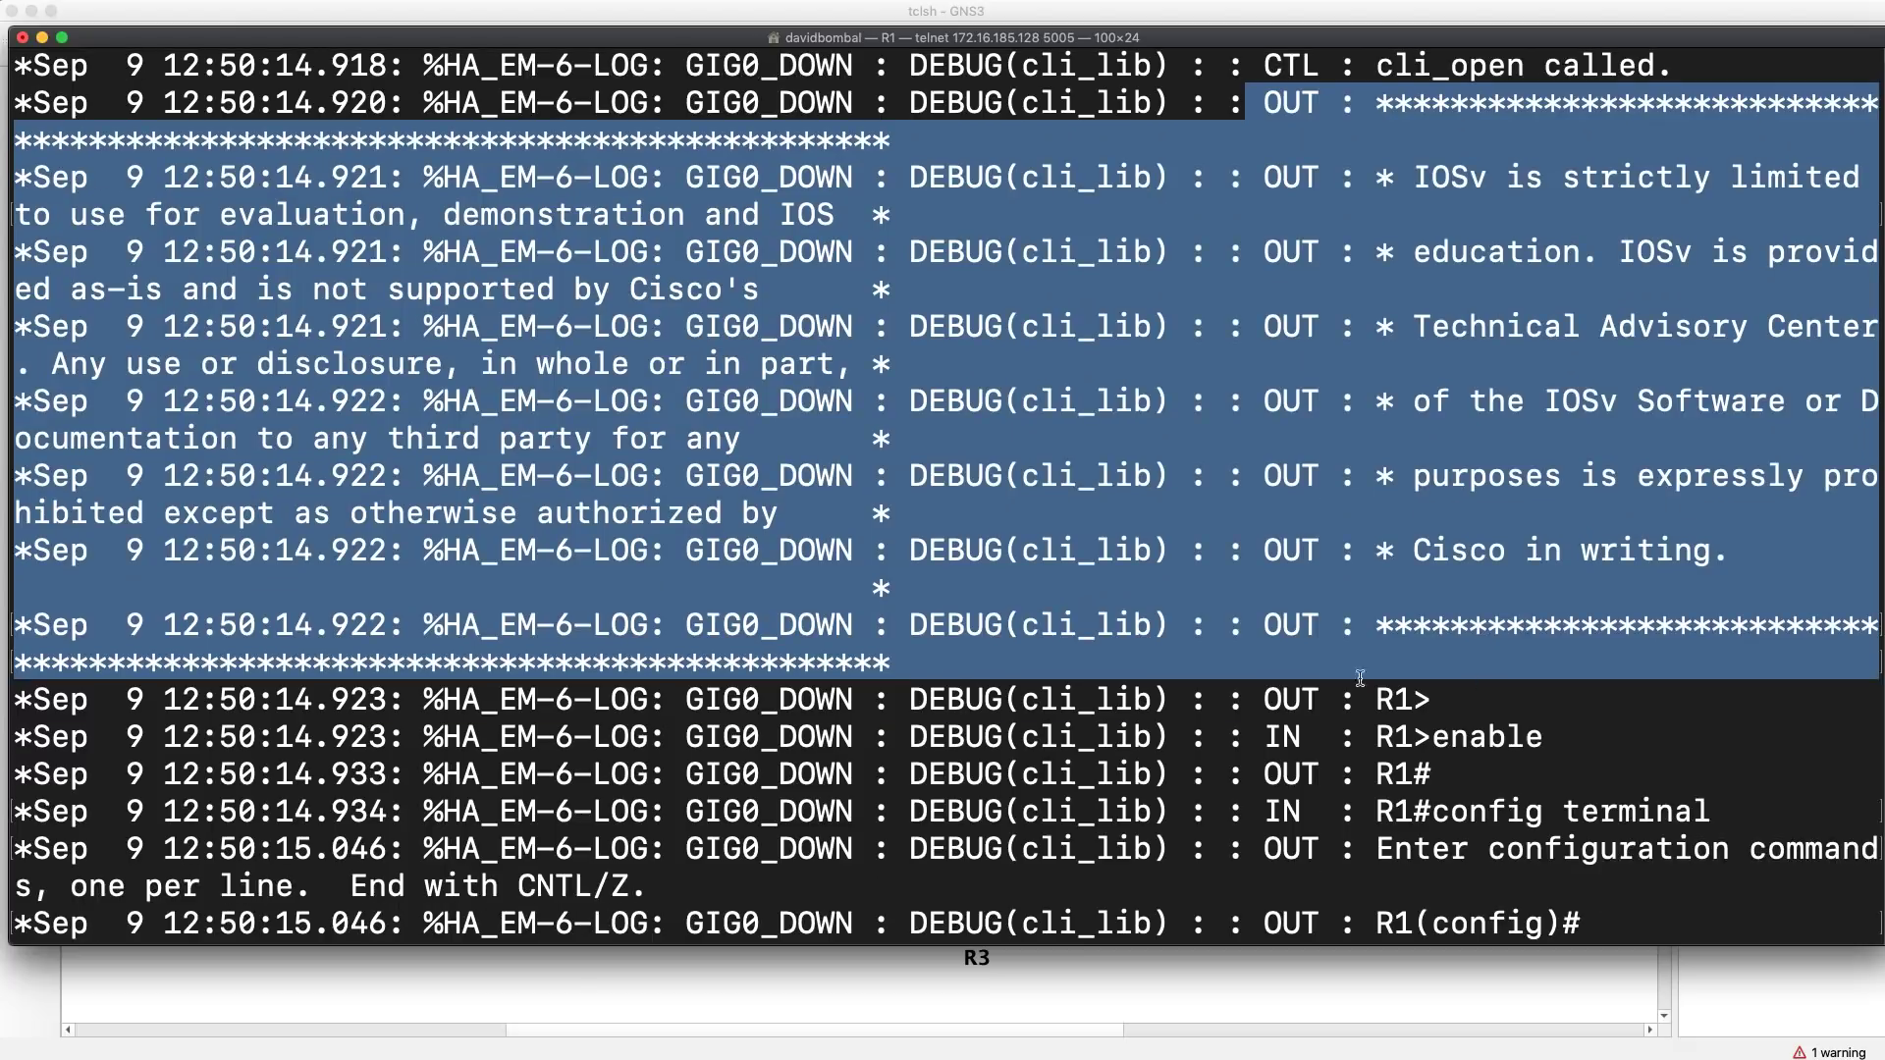
pyautogui.click(1264, 695)
pyautogui.moveTo(1264, 480); pyautogui.dragTo(1446, 479)
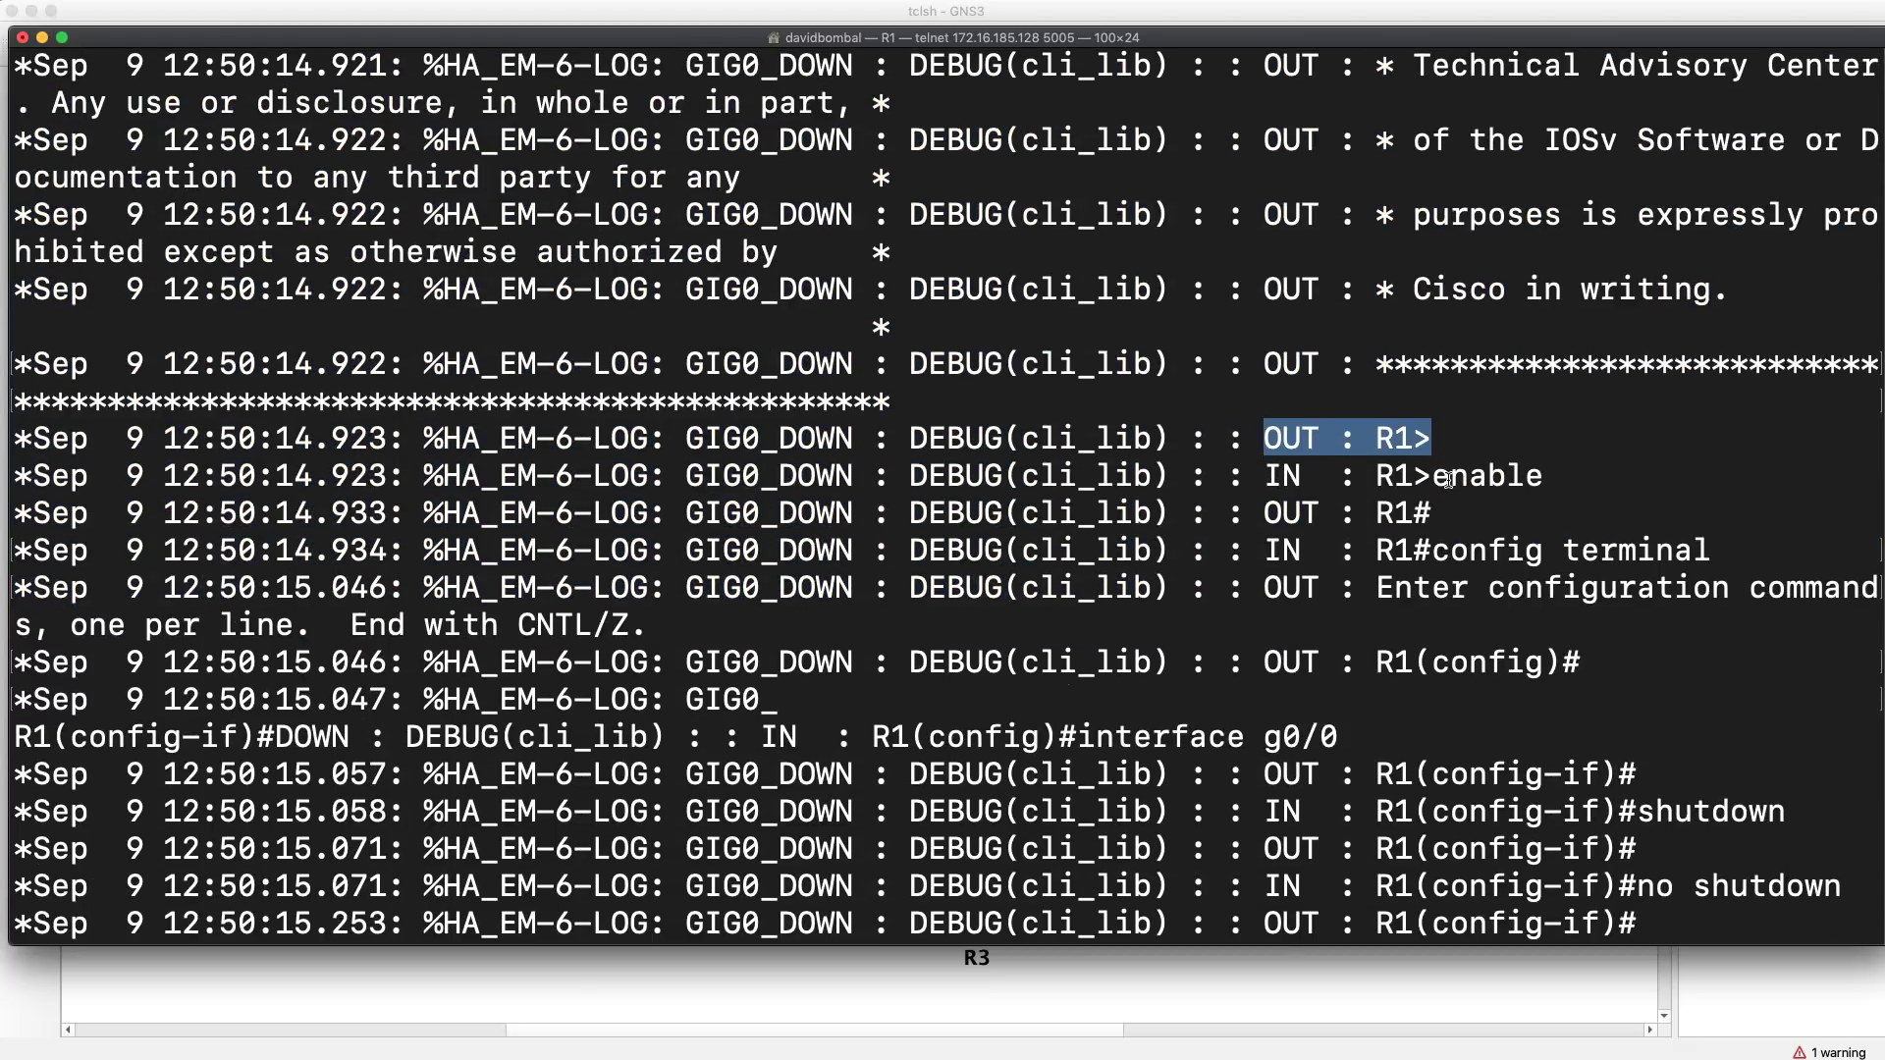
pyautogui.moveTo(1264, 479); pyautogui.dragTo(1573, 479)
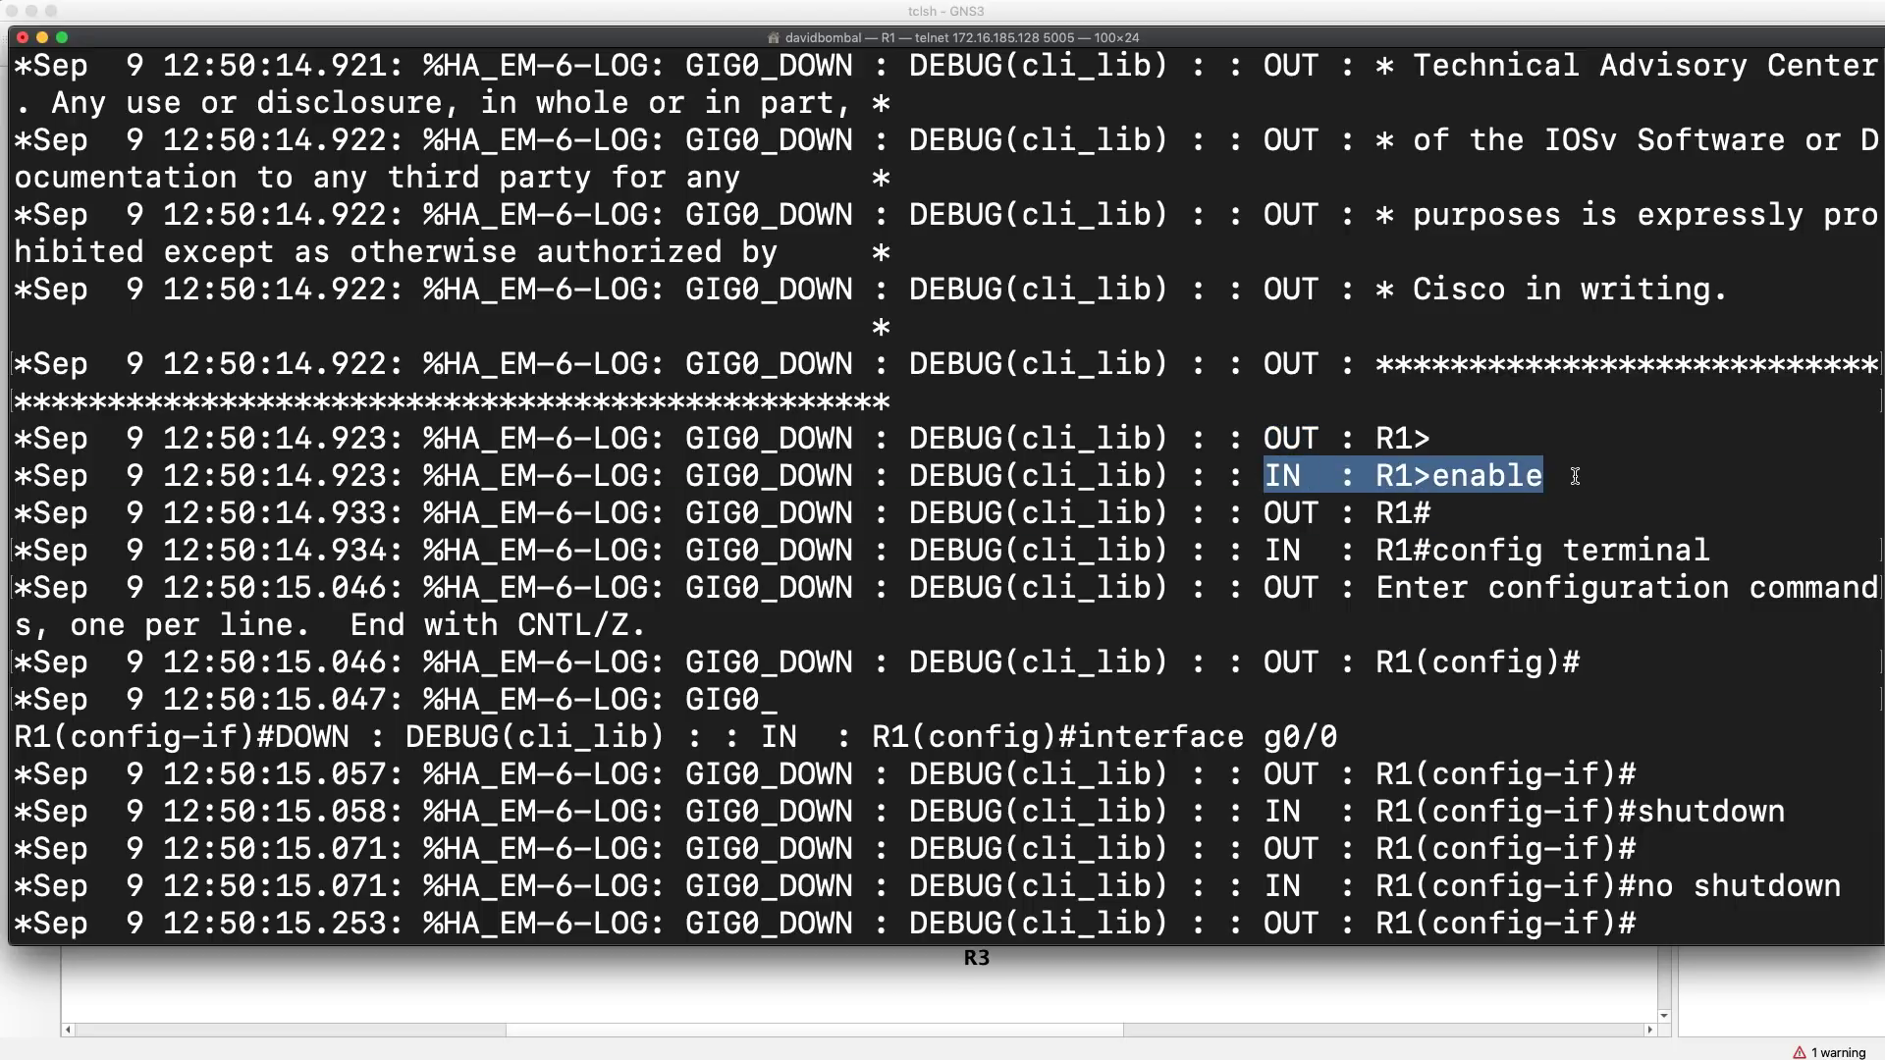
pyautogui.moveTo(1245, 477); pyautogui.dragTo(1435, 477)
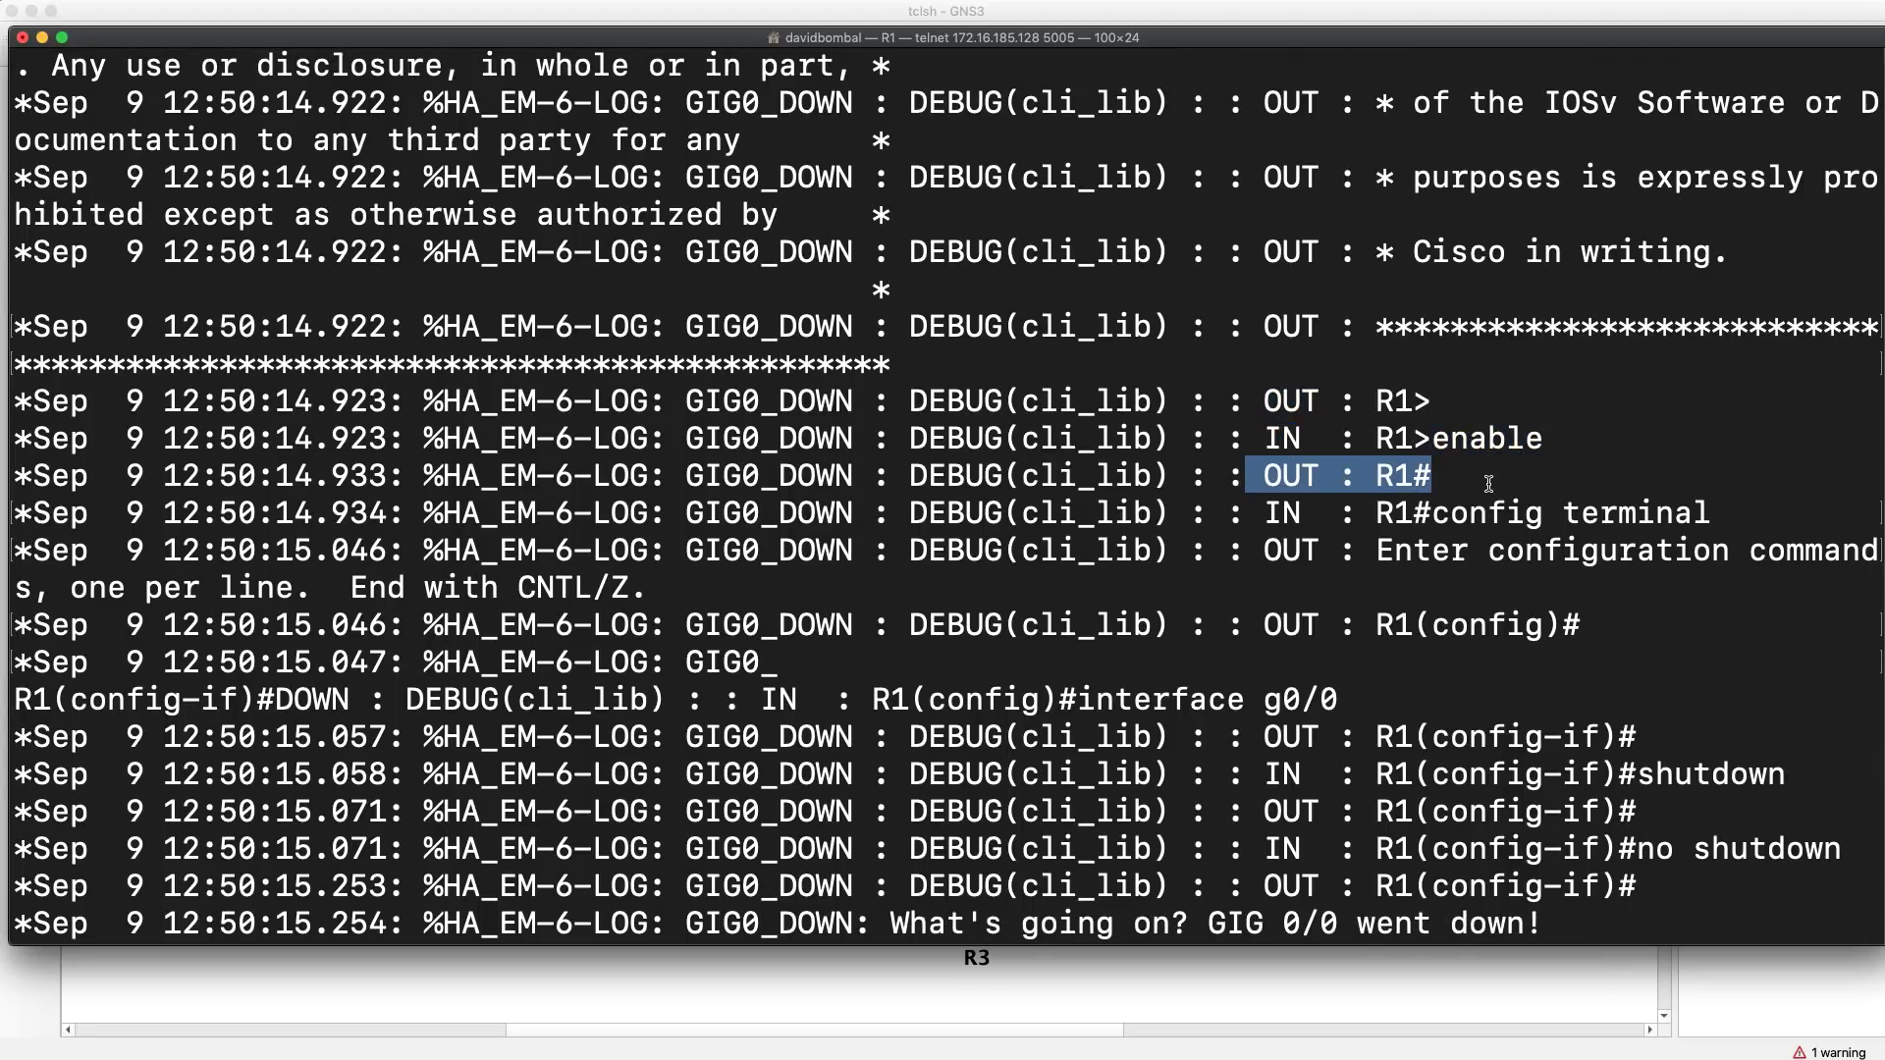
pyautogui.moveTo(1264, 513); pyautogui.dragTo(1707, 521)
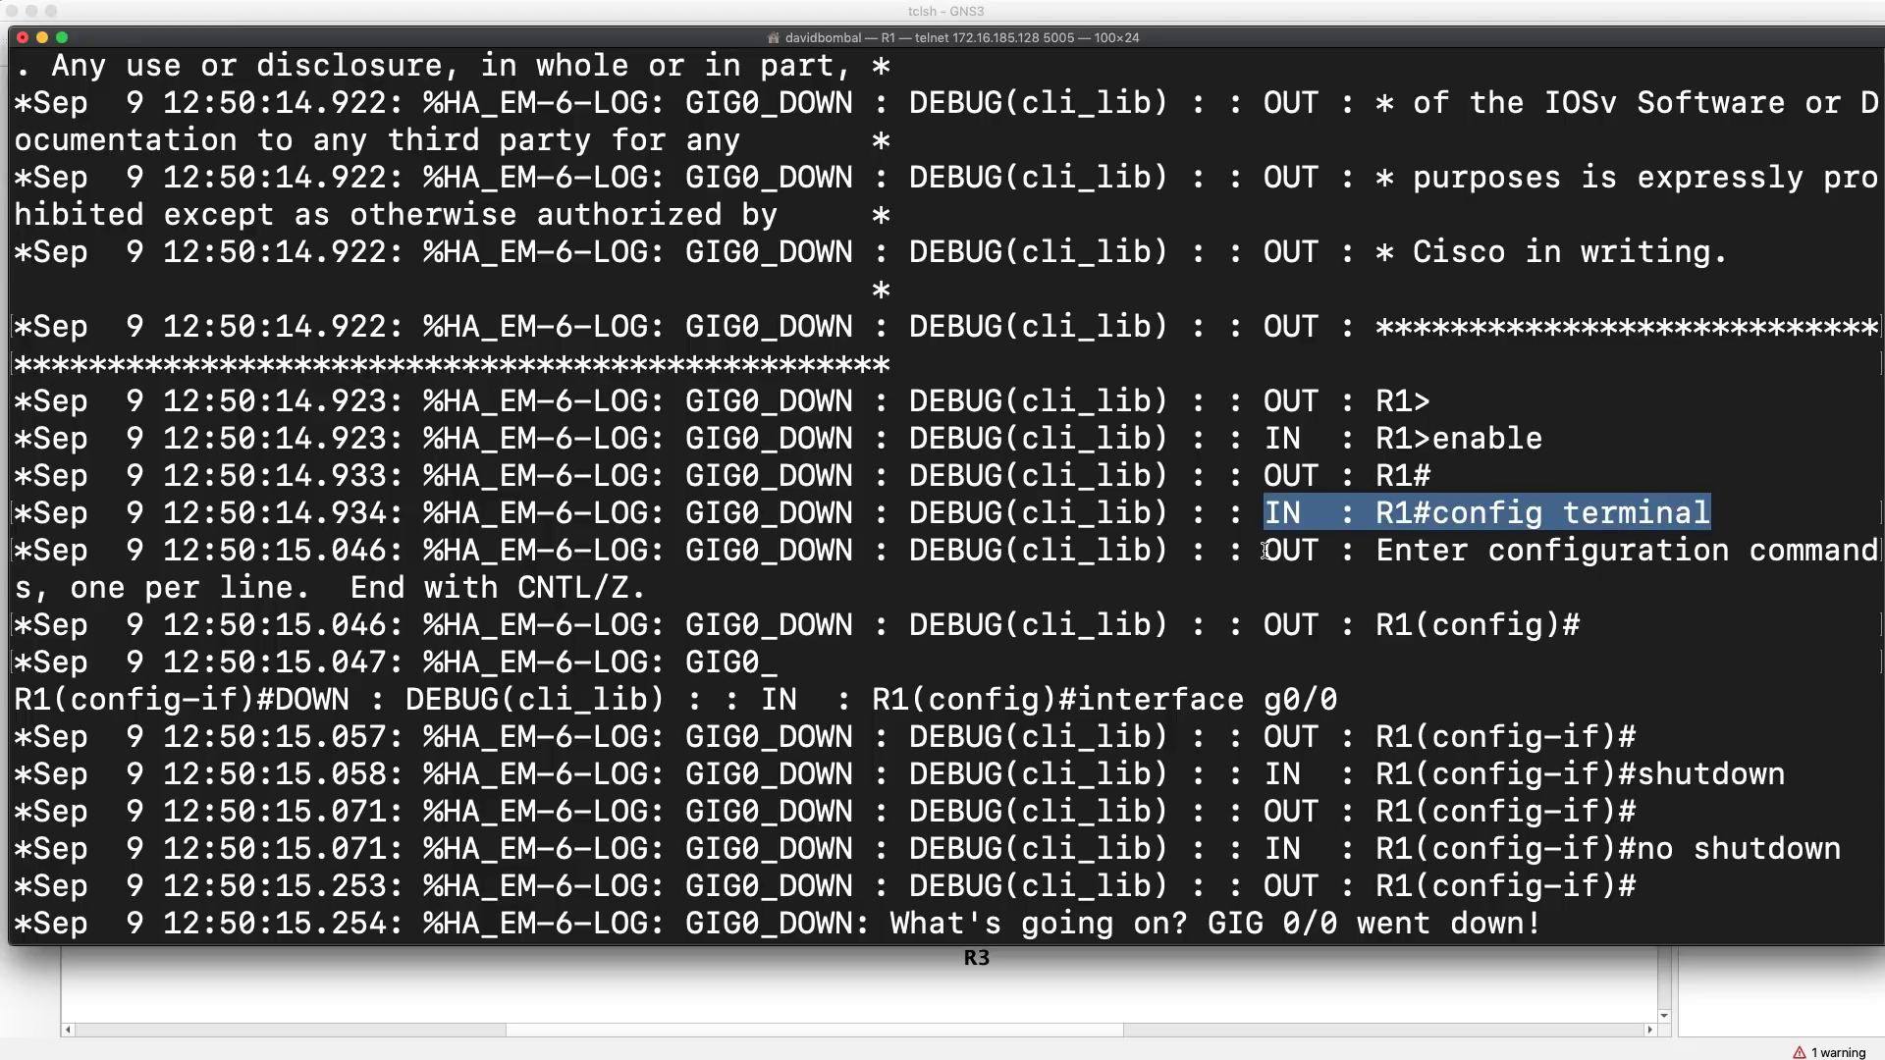
pyautogui.moveTo(1265, 551); pyautogui.dragTo(1377, 678)
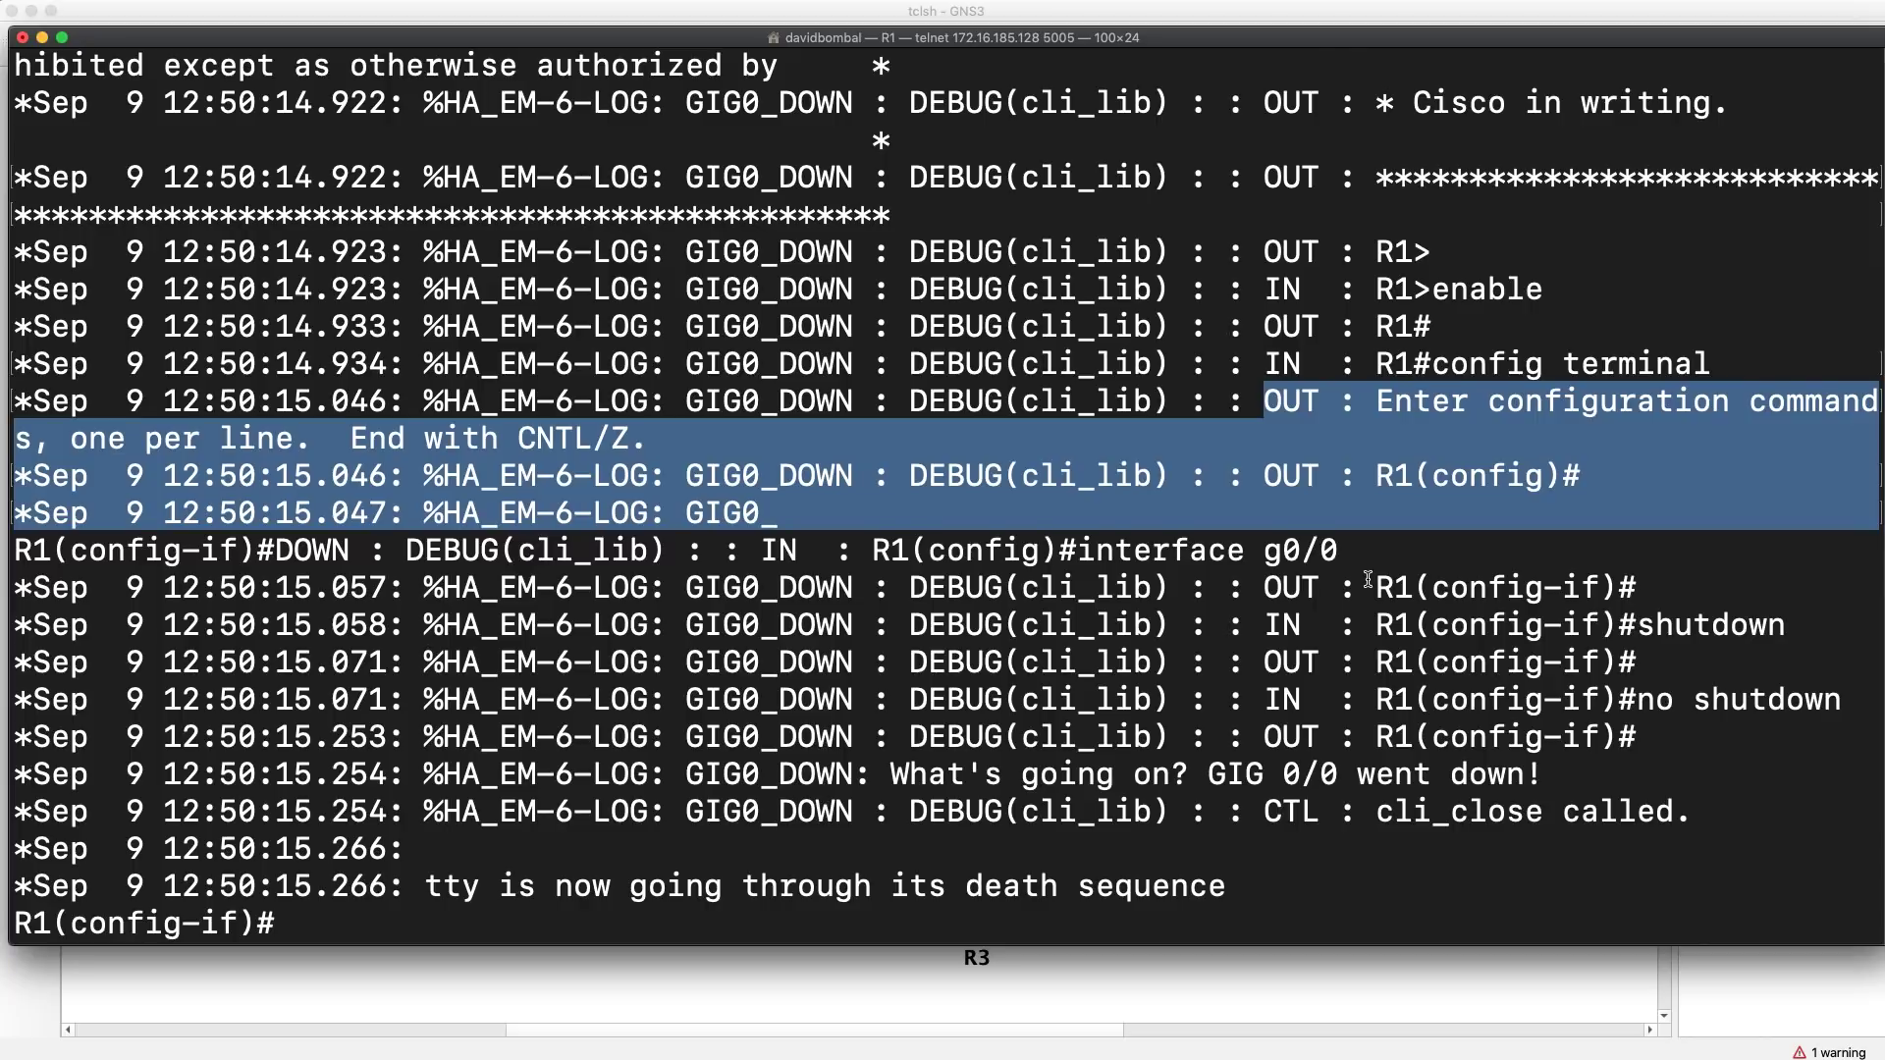
# - Trace the applet's interface g0/0, shutdown, no shutdown and syslog steps, then the link-up message
pyautogui.moveTo(855, 513); pyautogui.dragTo(1661, 509)
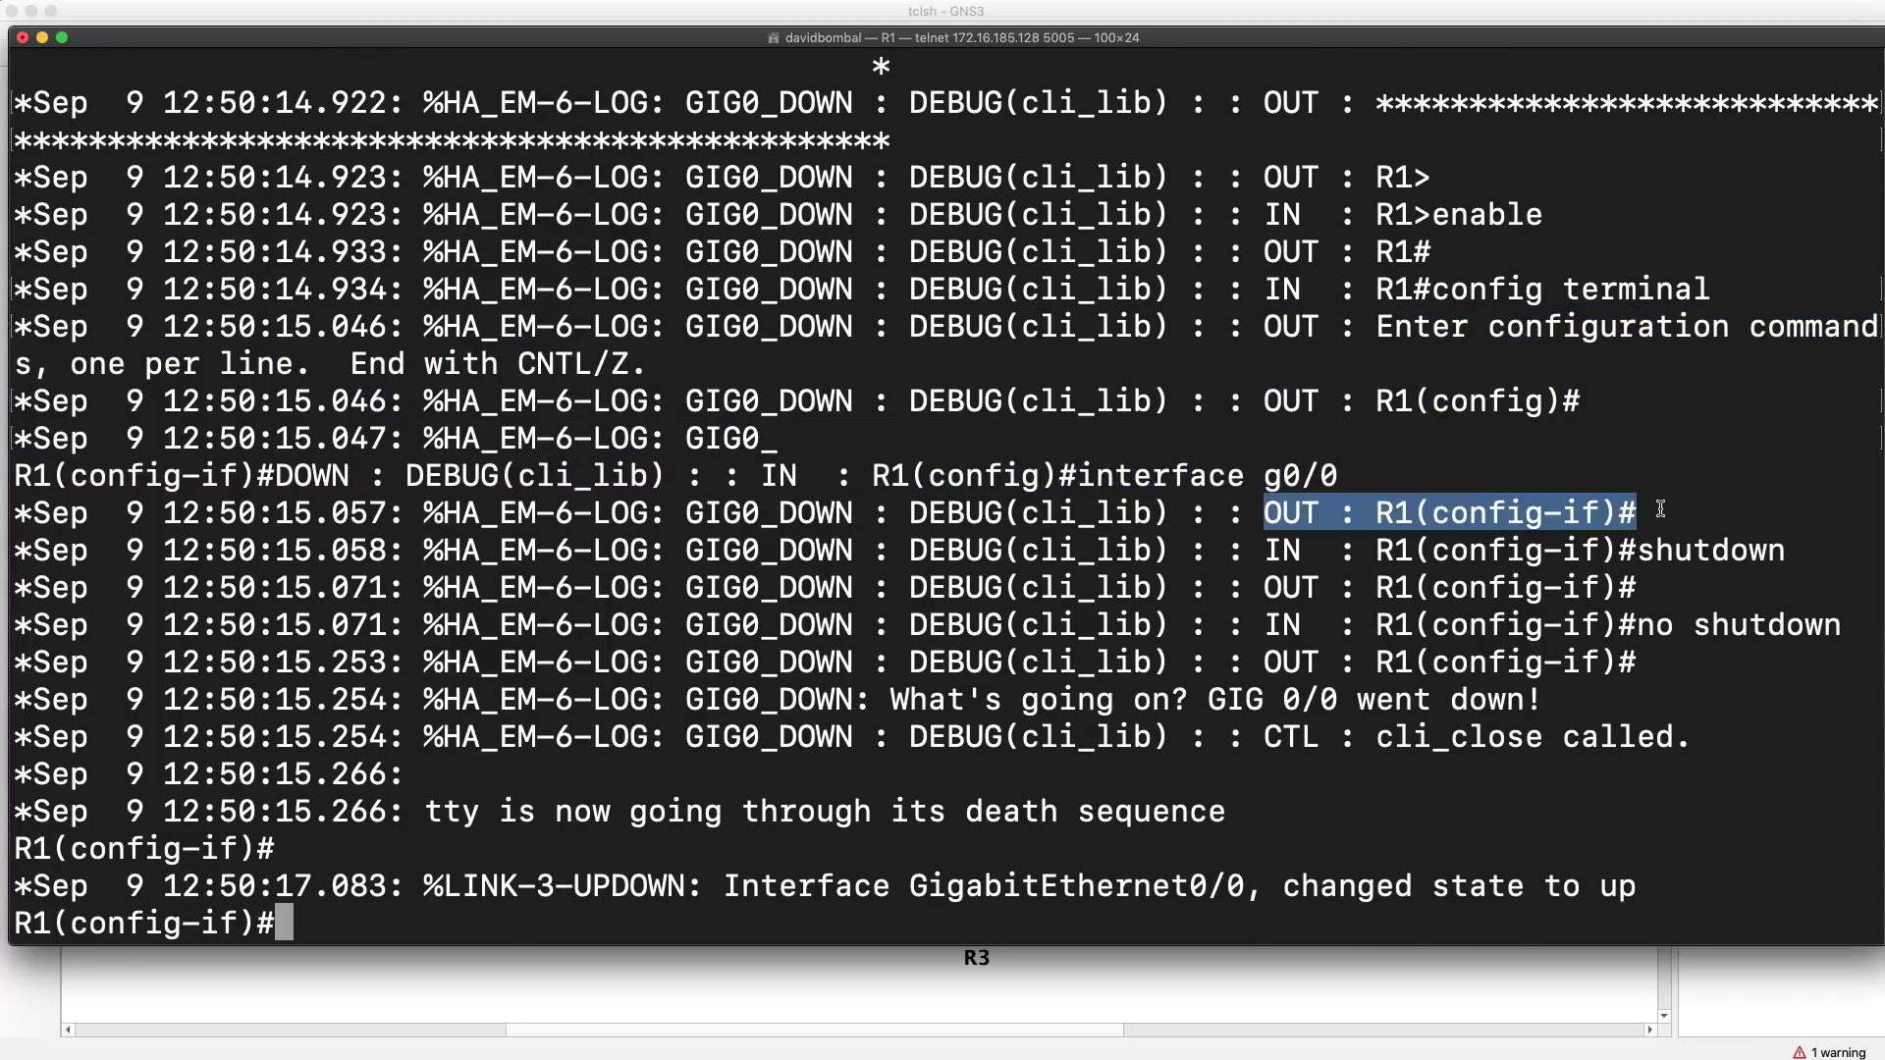
pyautogui.moveTo(1254, 547); pyautogui.dragTo(1657, 584)
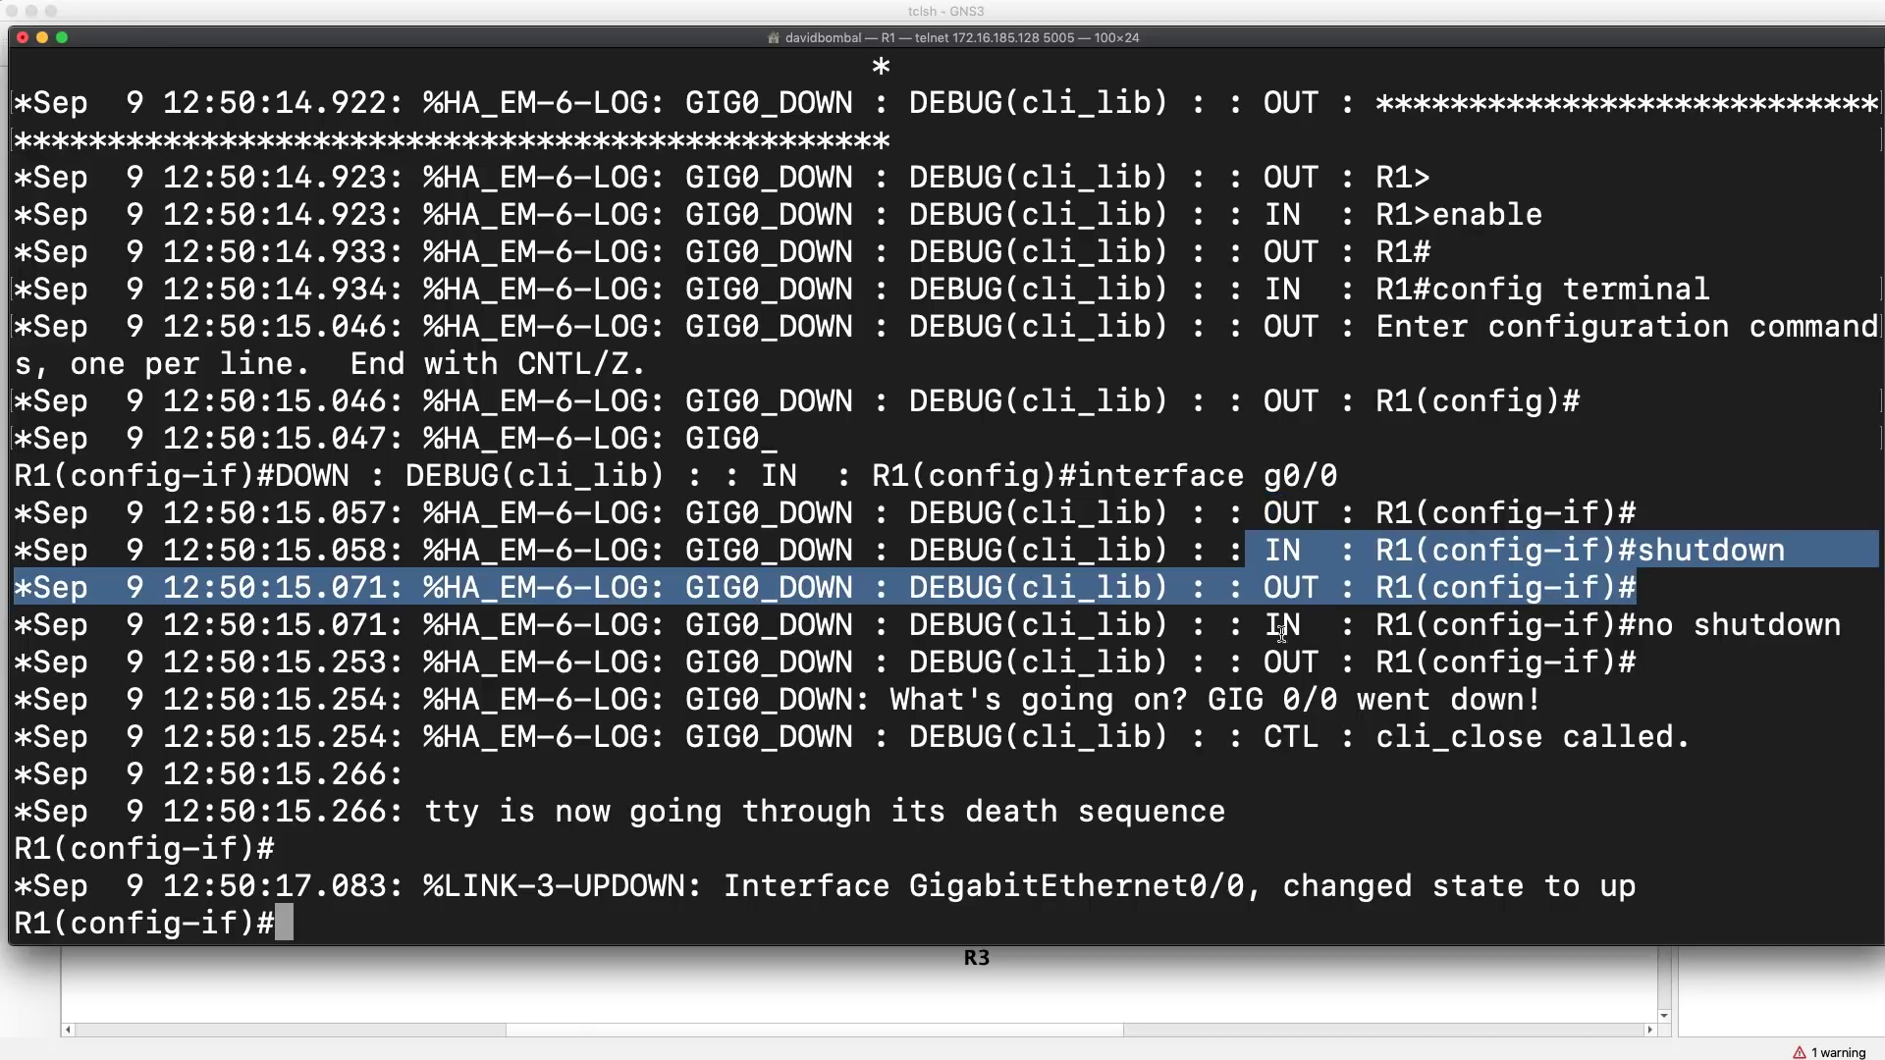
pyautogui.moveTo(1266, 626); pyautogui.dragTo(1779, 668)
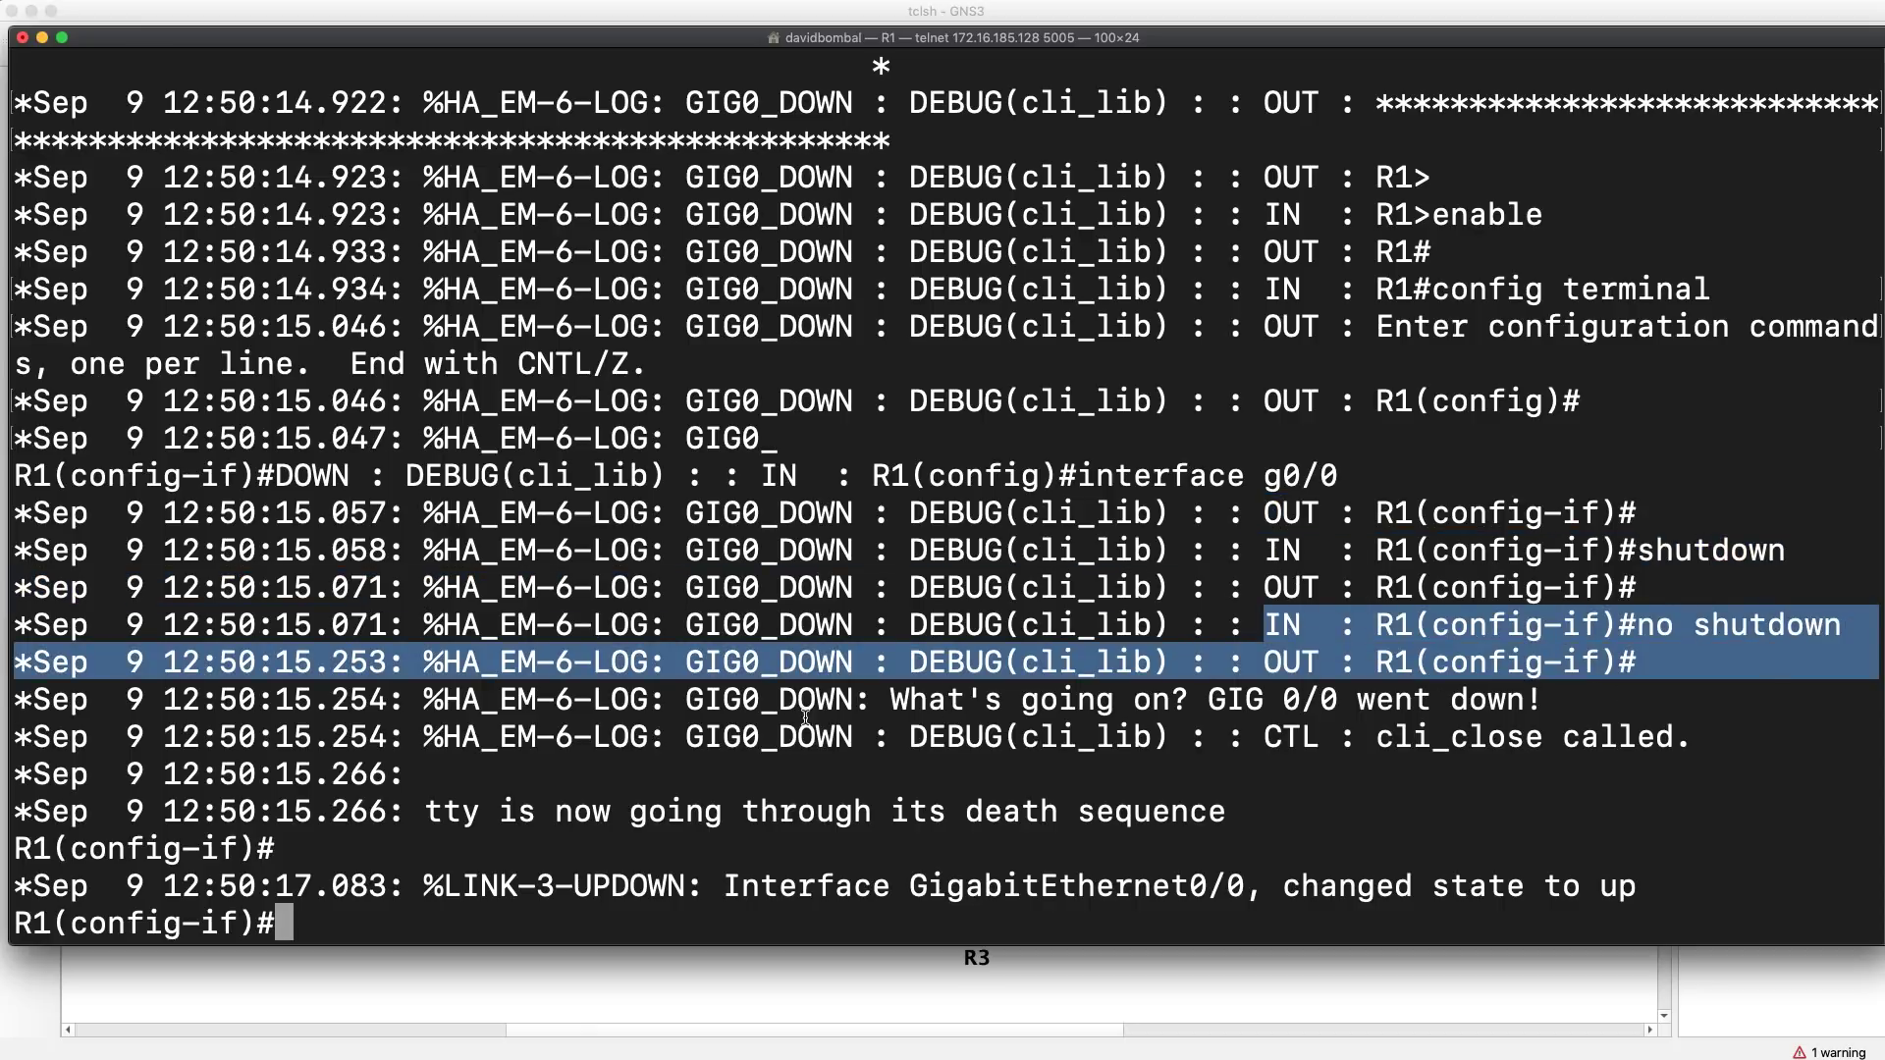
pyautogui.moveTo(872, 699); pyautogui.dragTo(1703, 692)
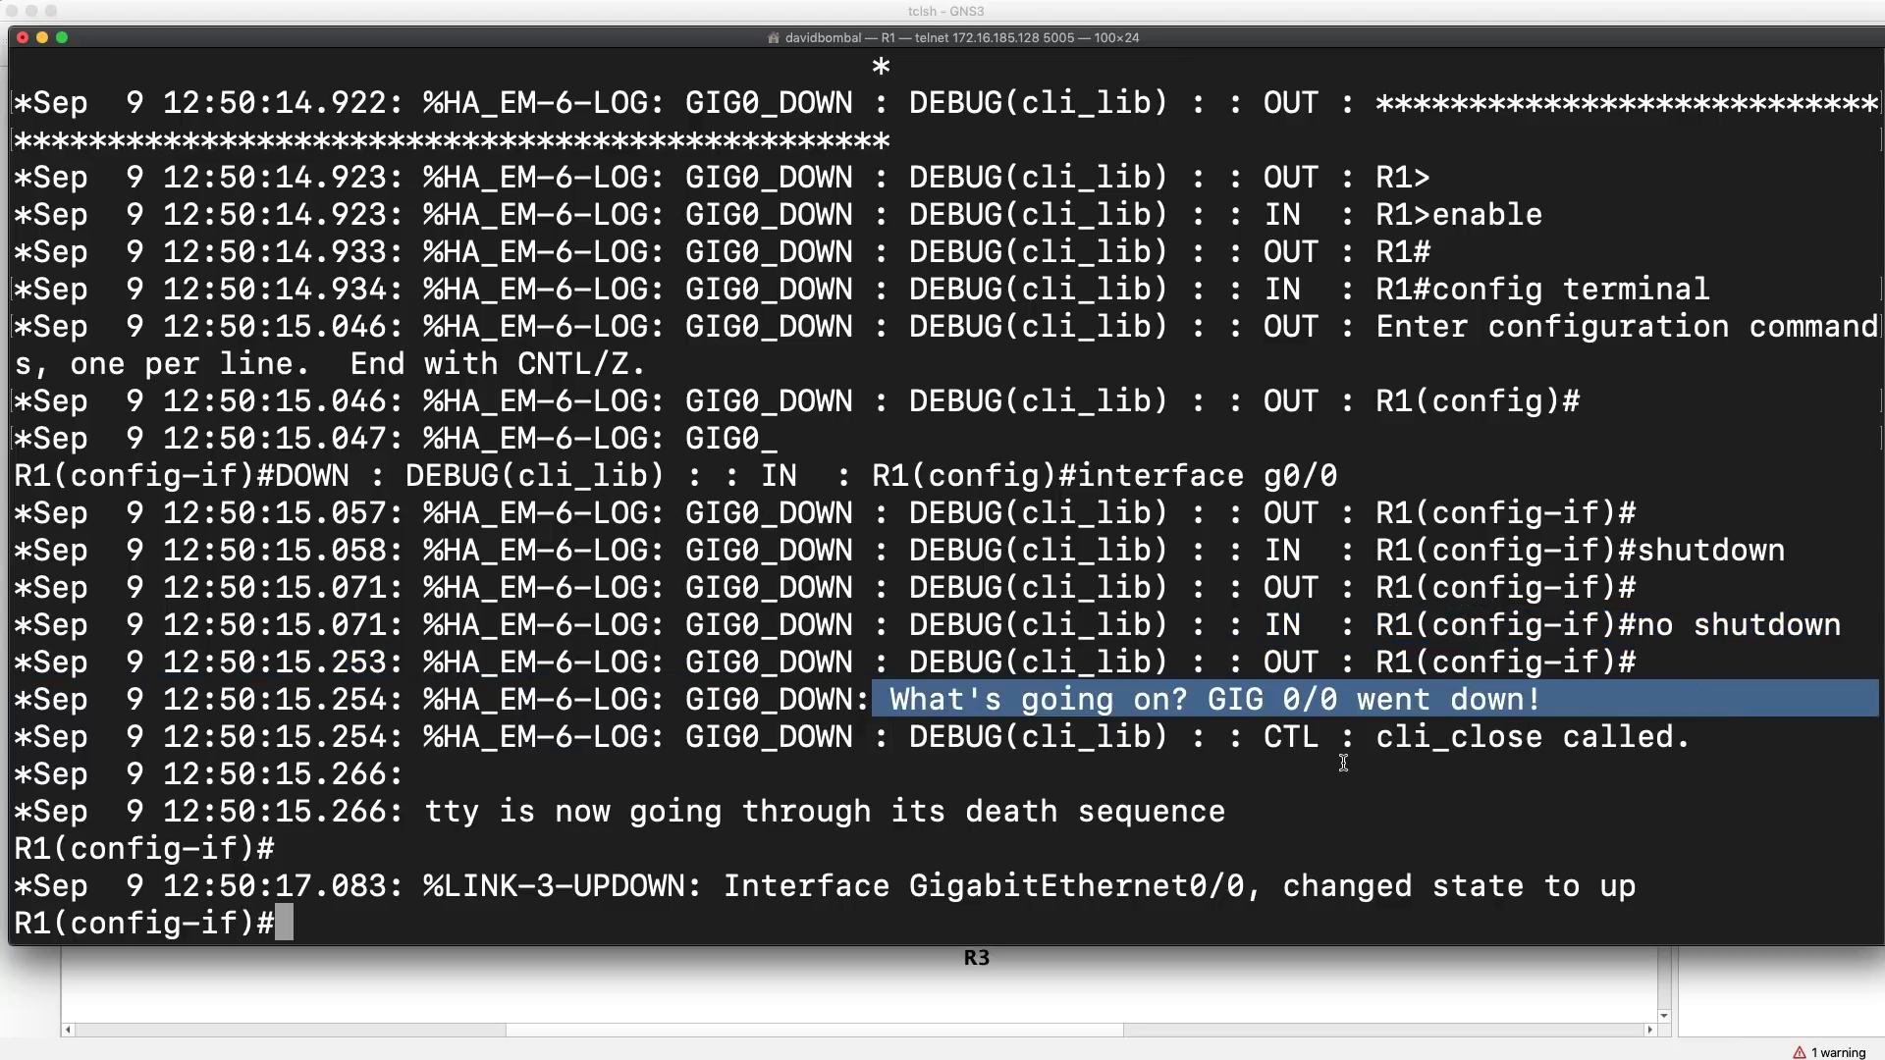
pyautogui.click(1258, 731)
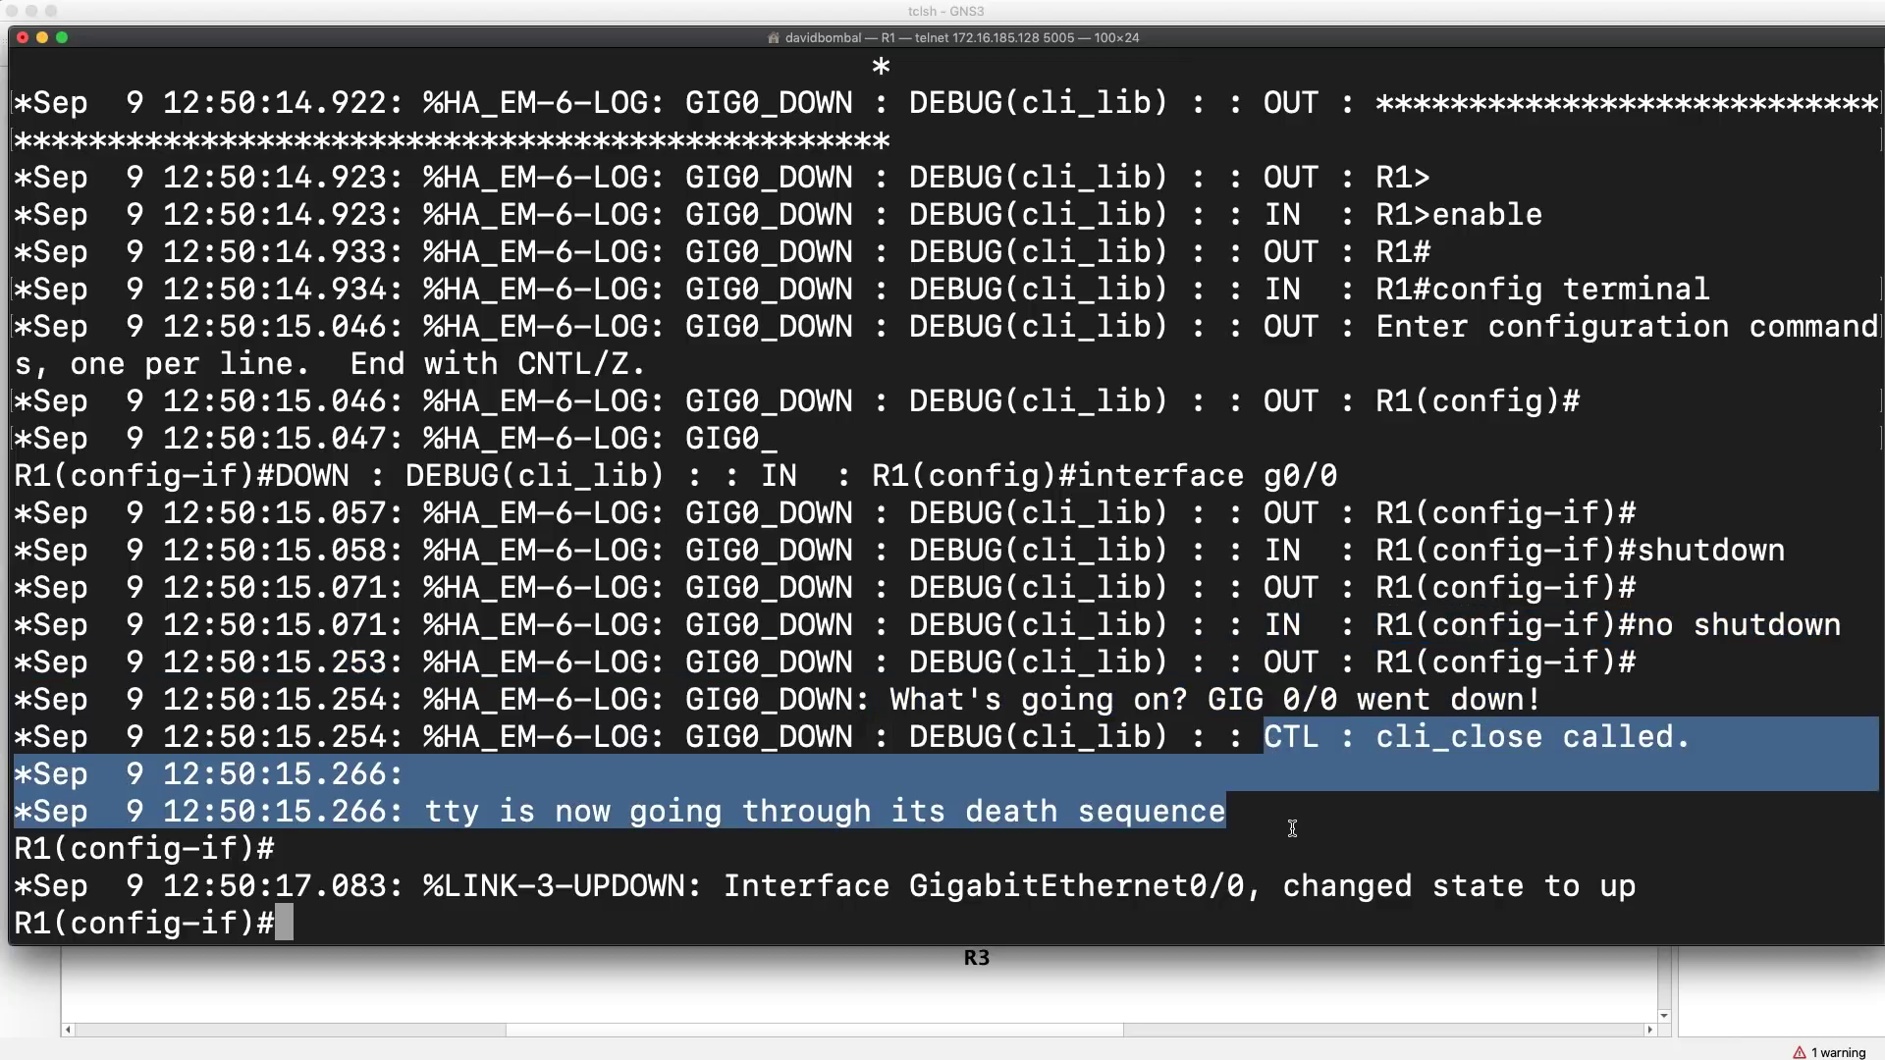
pyautogui.moveTo(1639, 883); pyautogui.dragTo(195, 891)
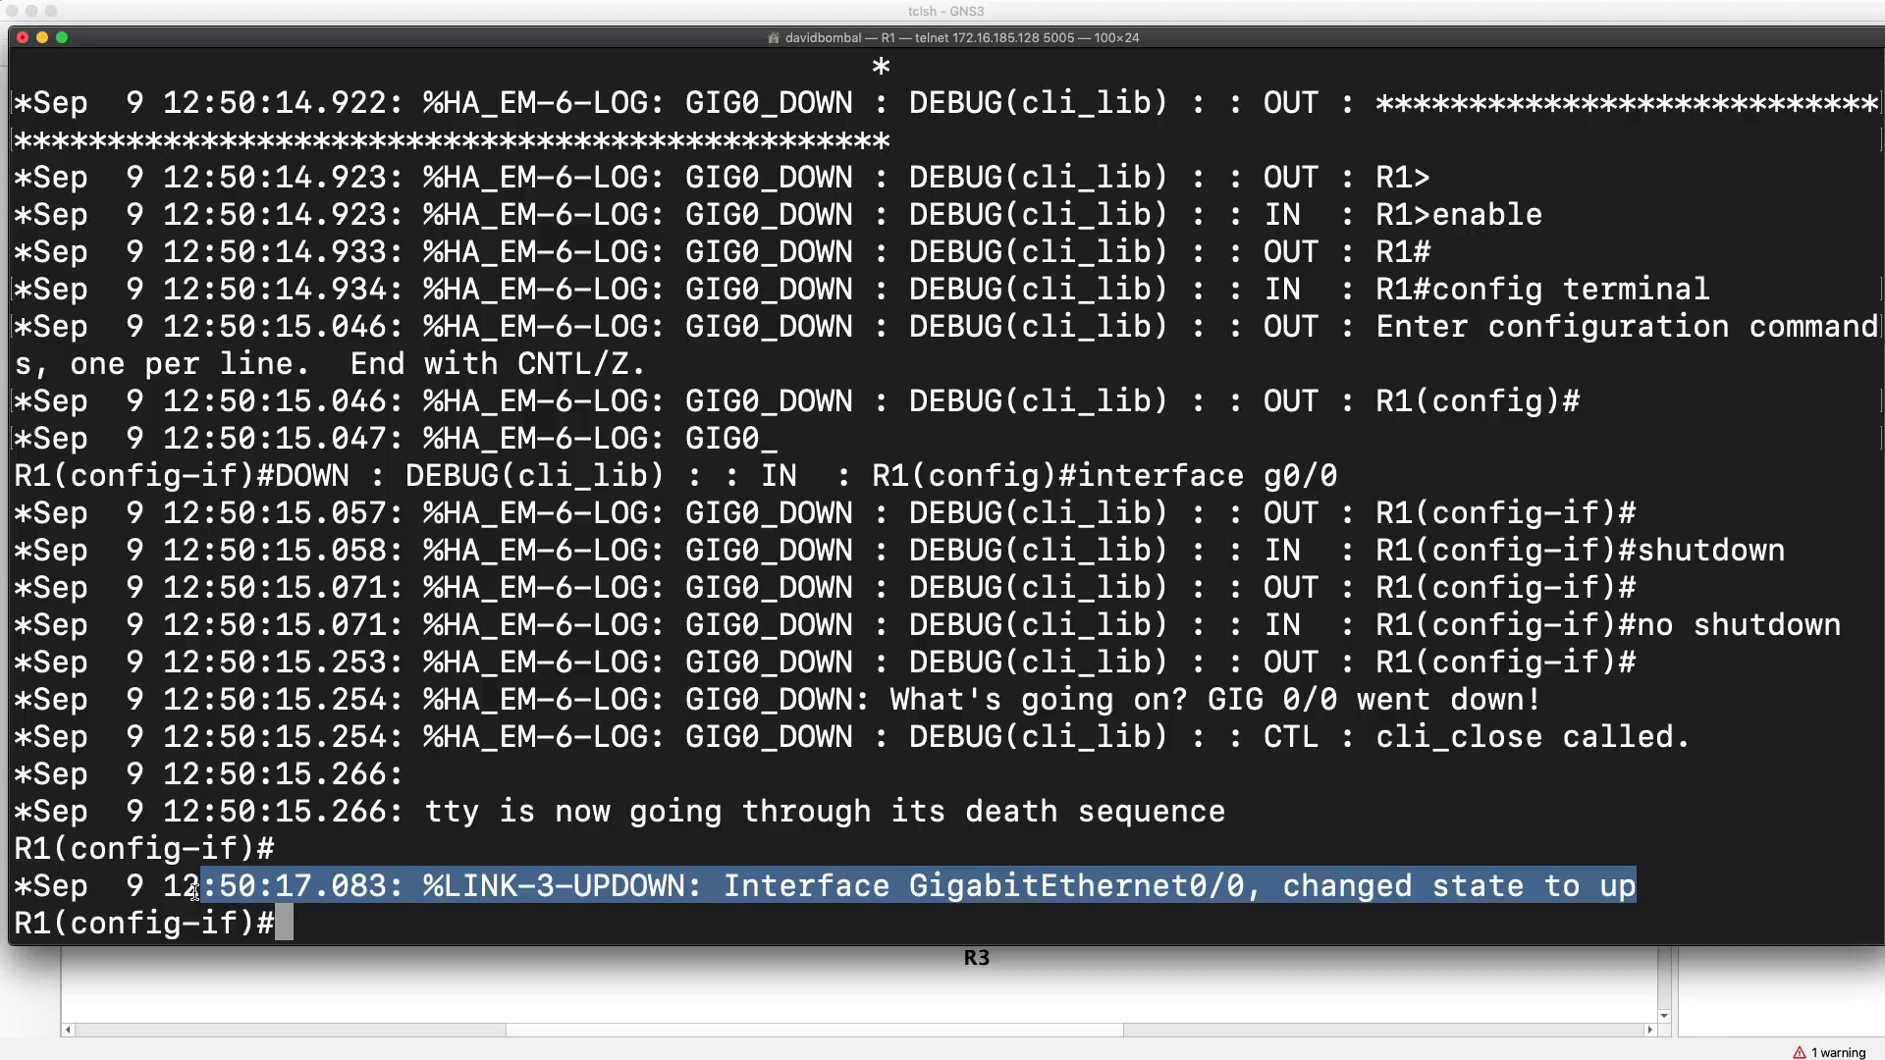
# - Run do sh ip int brief, confirming GigabitEthernet0/0 up/up at 10.1.1.1
pyautogui.write('do sh ip in')
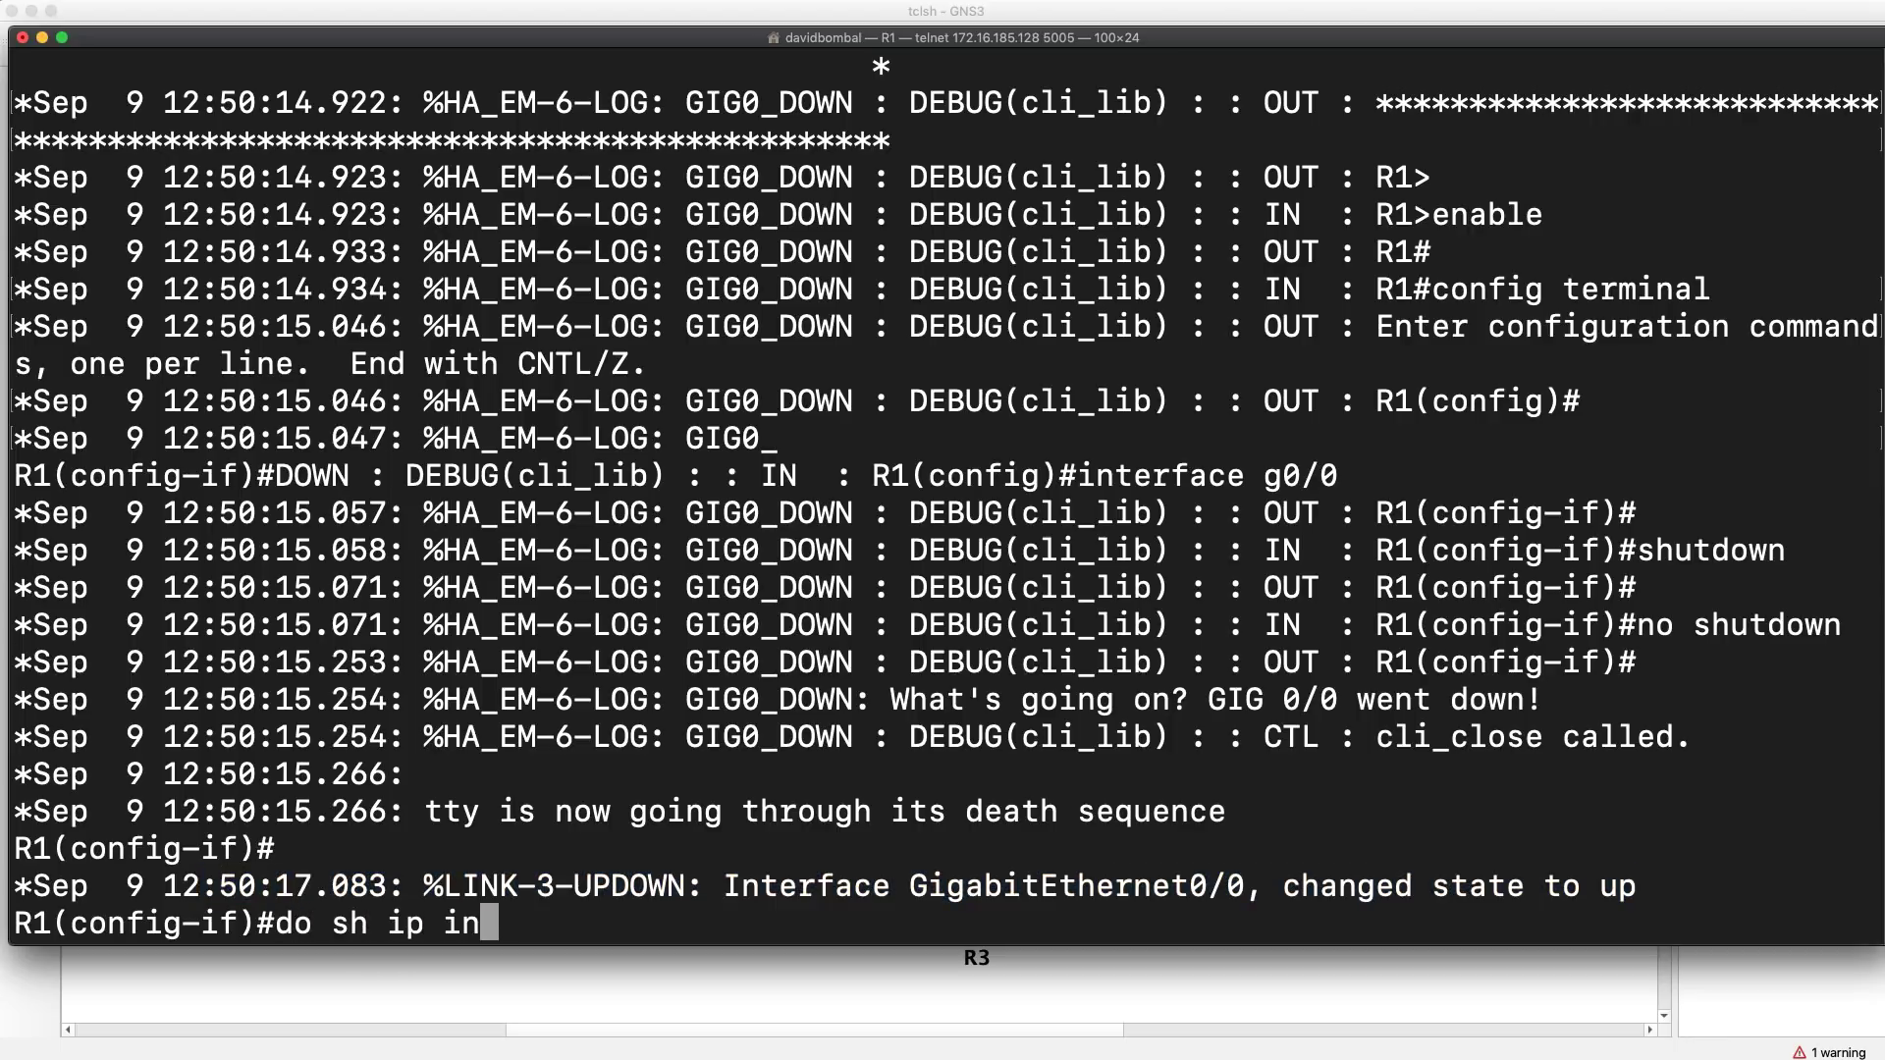
pyautogui.write('t brie')
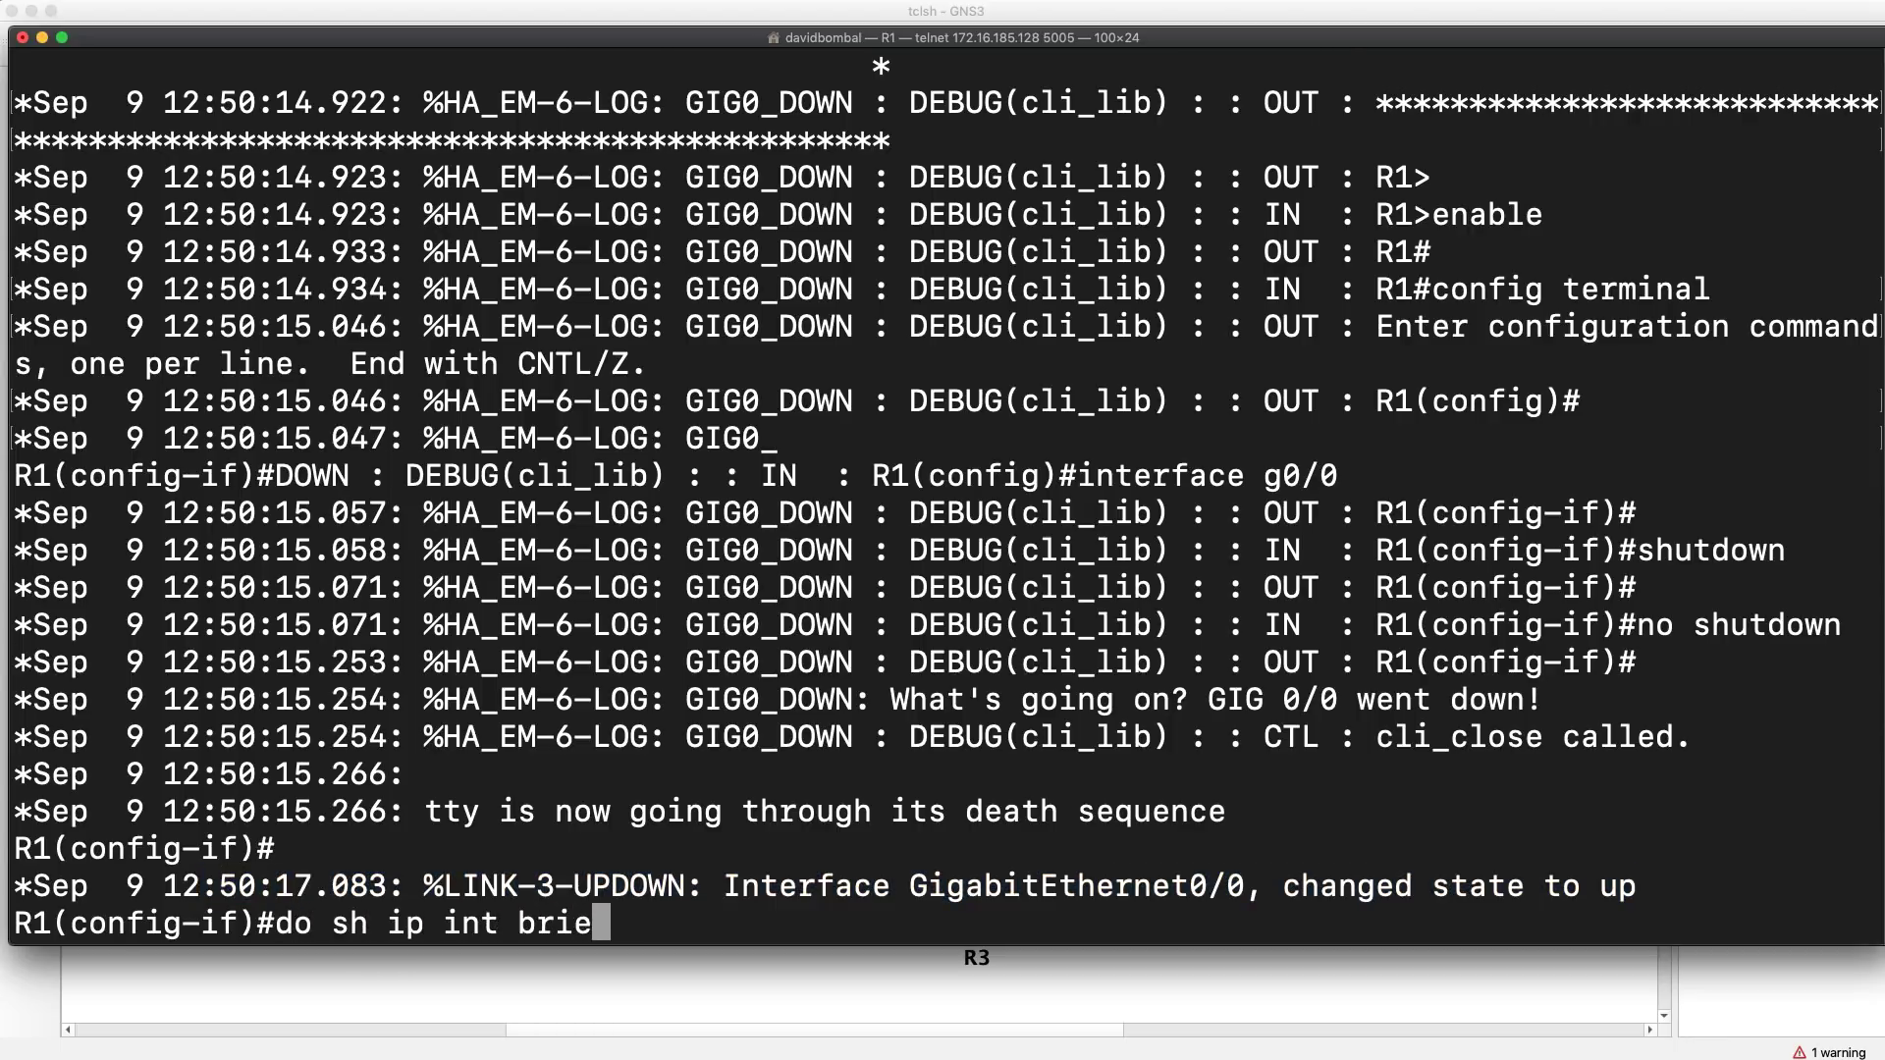
pyautogui.write('f')
pyautogui.press('Return')
pyautogui.moveTo(1490, 774); pyautogui.dragTo(610, 782)
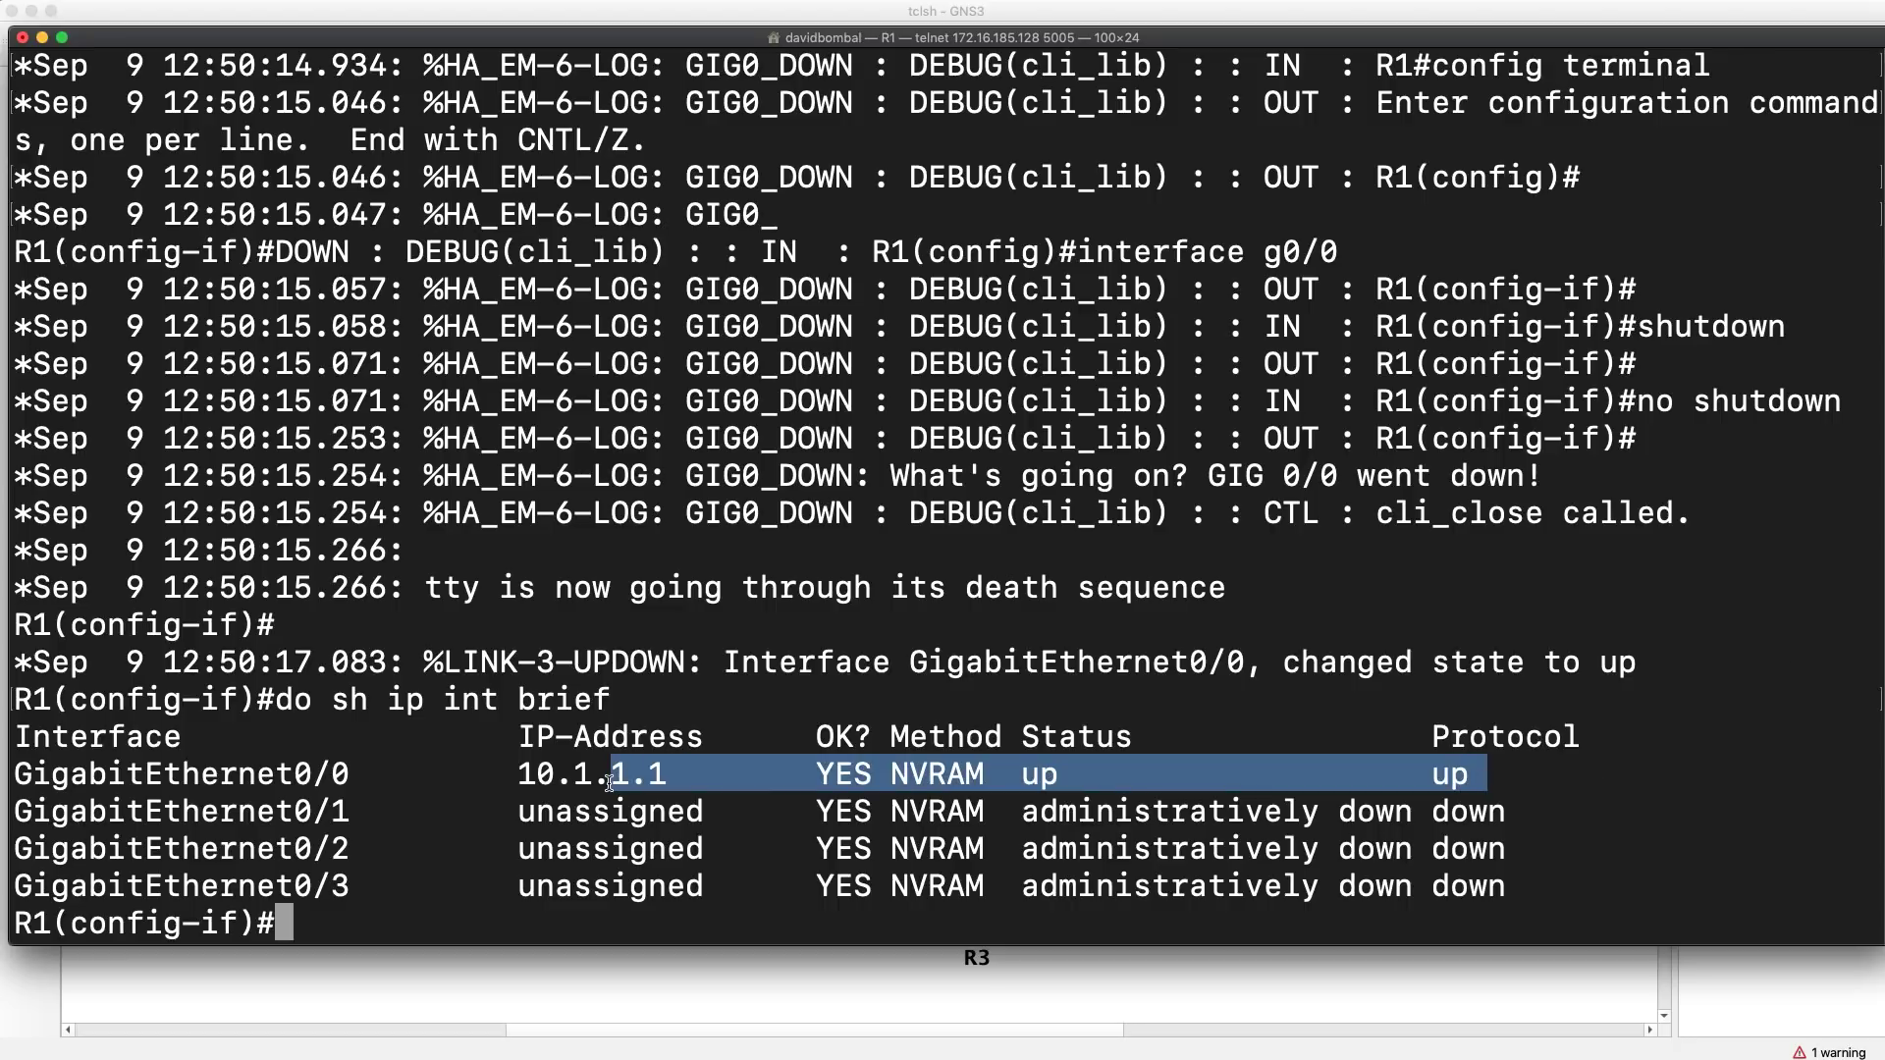
# - Select the GIG0_DOWN applet through the debug event manager line, then highlight the EEM page title
pyautogui.press('super+Tab')
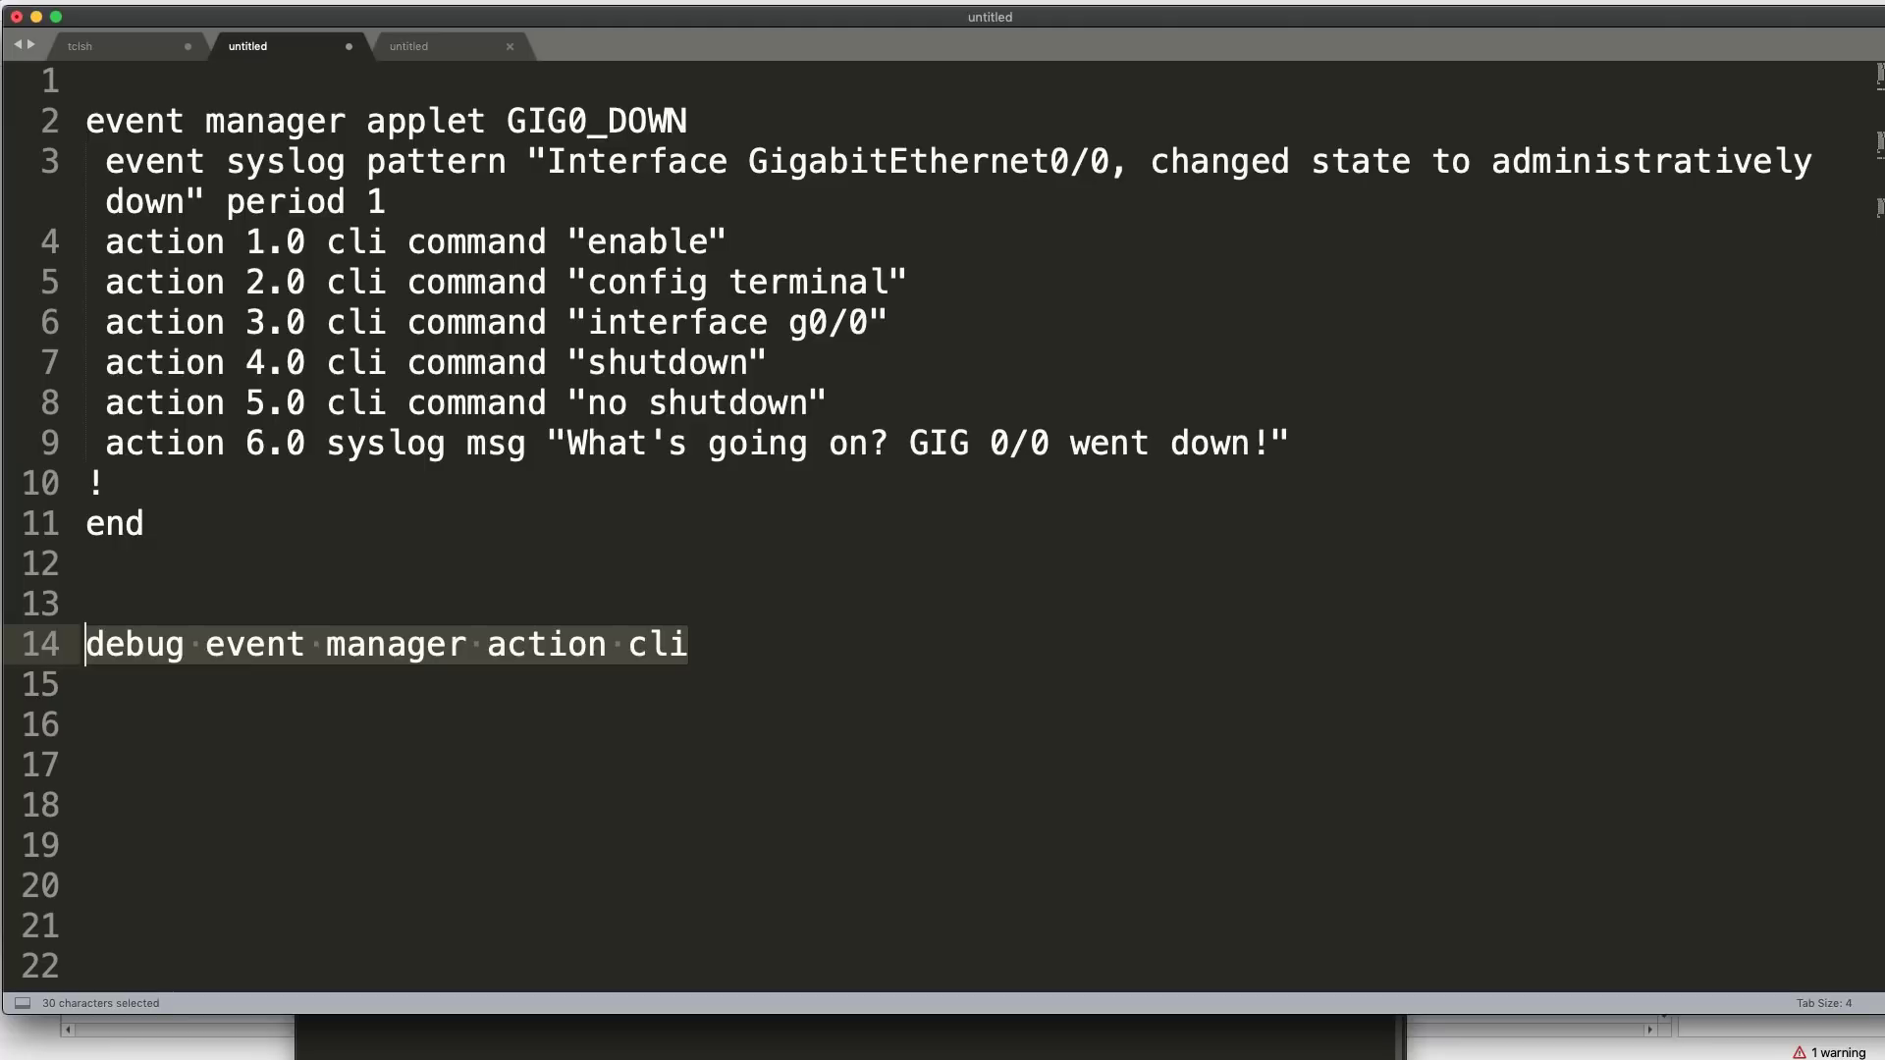
pyautogui.click(79, 118)
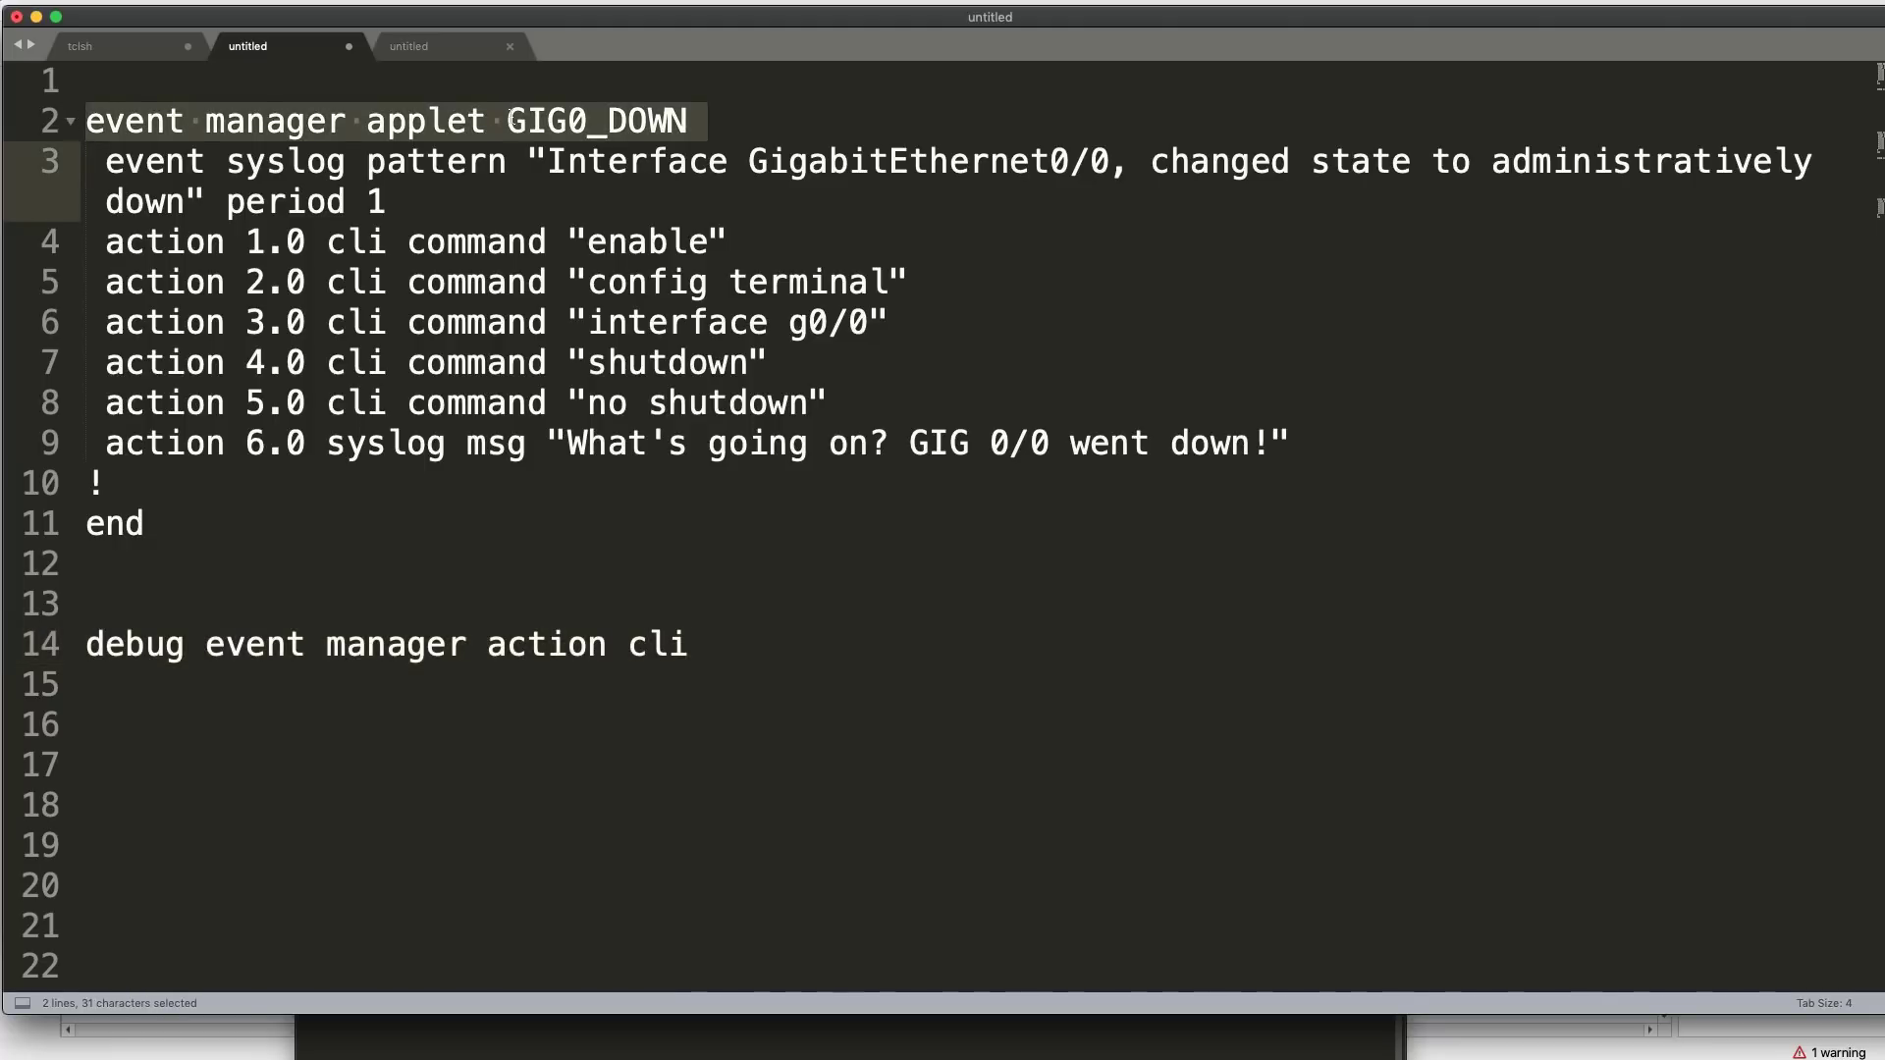
pyautogui.click(753, 685)
pyautogui.hotkey('shift', 'Up')
pyautogui.hotkey('shift', 'Up')
pyautogui.hotkey('shift', 'Up')
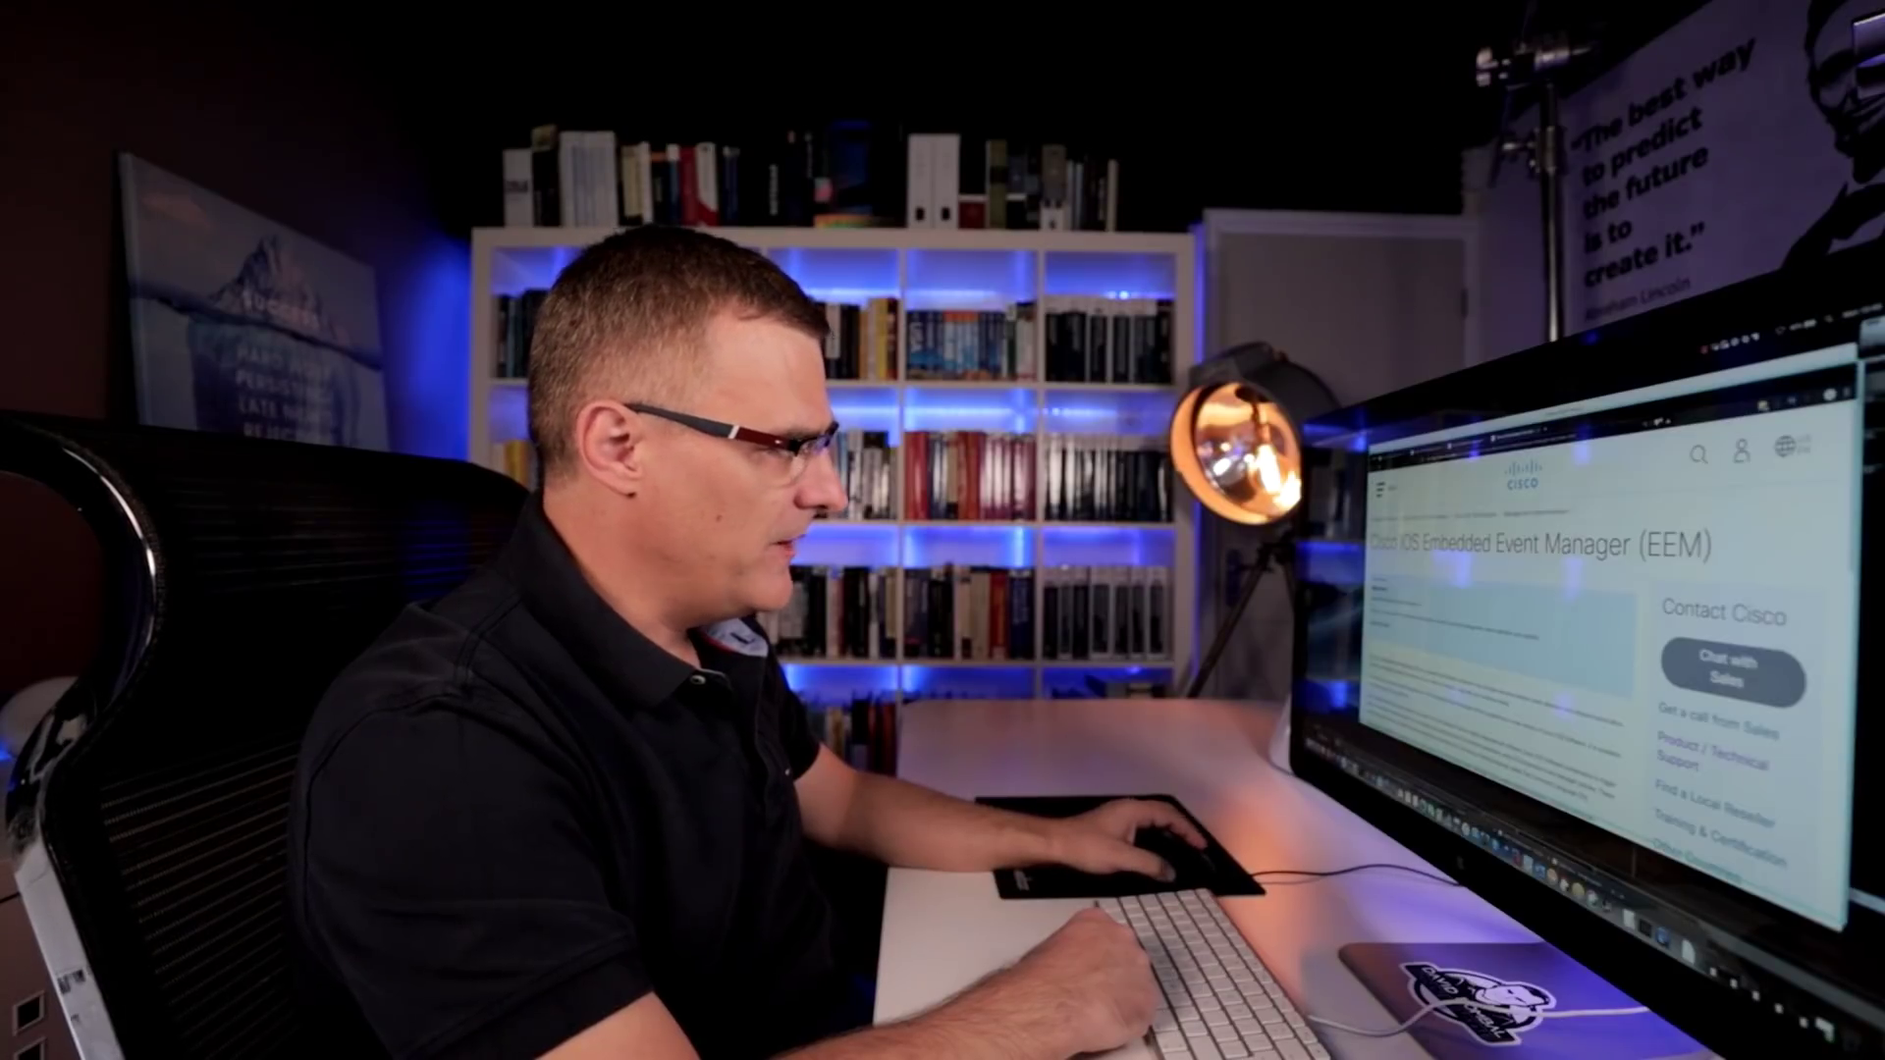
pyautogui.moveTo(1373, 543); pyautogui.dragTo(1713, 545)
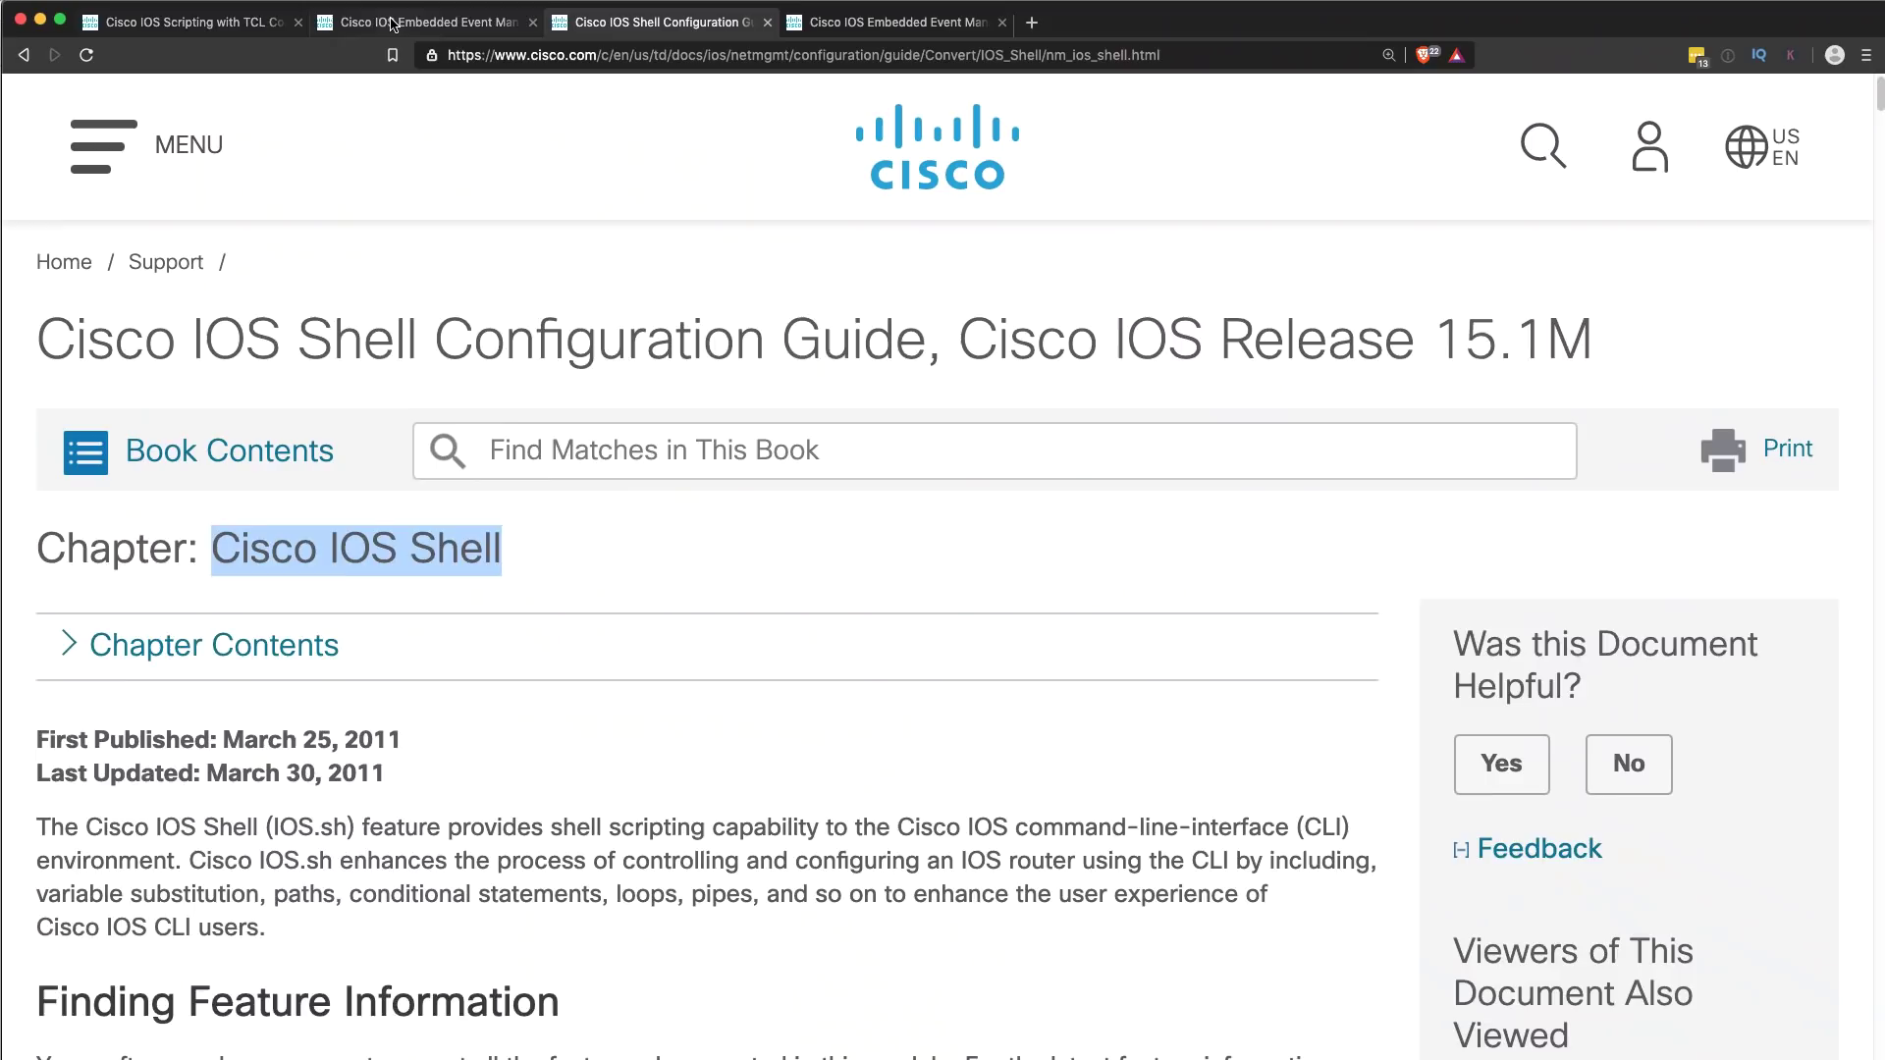
# - Open the EEM Command Reference tab and scroll down to its Examples section
pyautogui.click(394, 24)
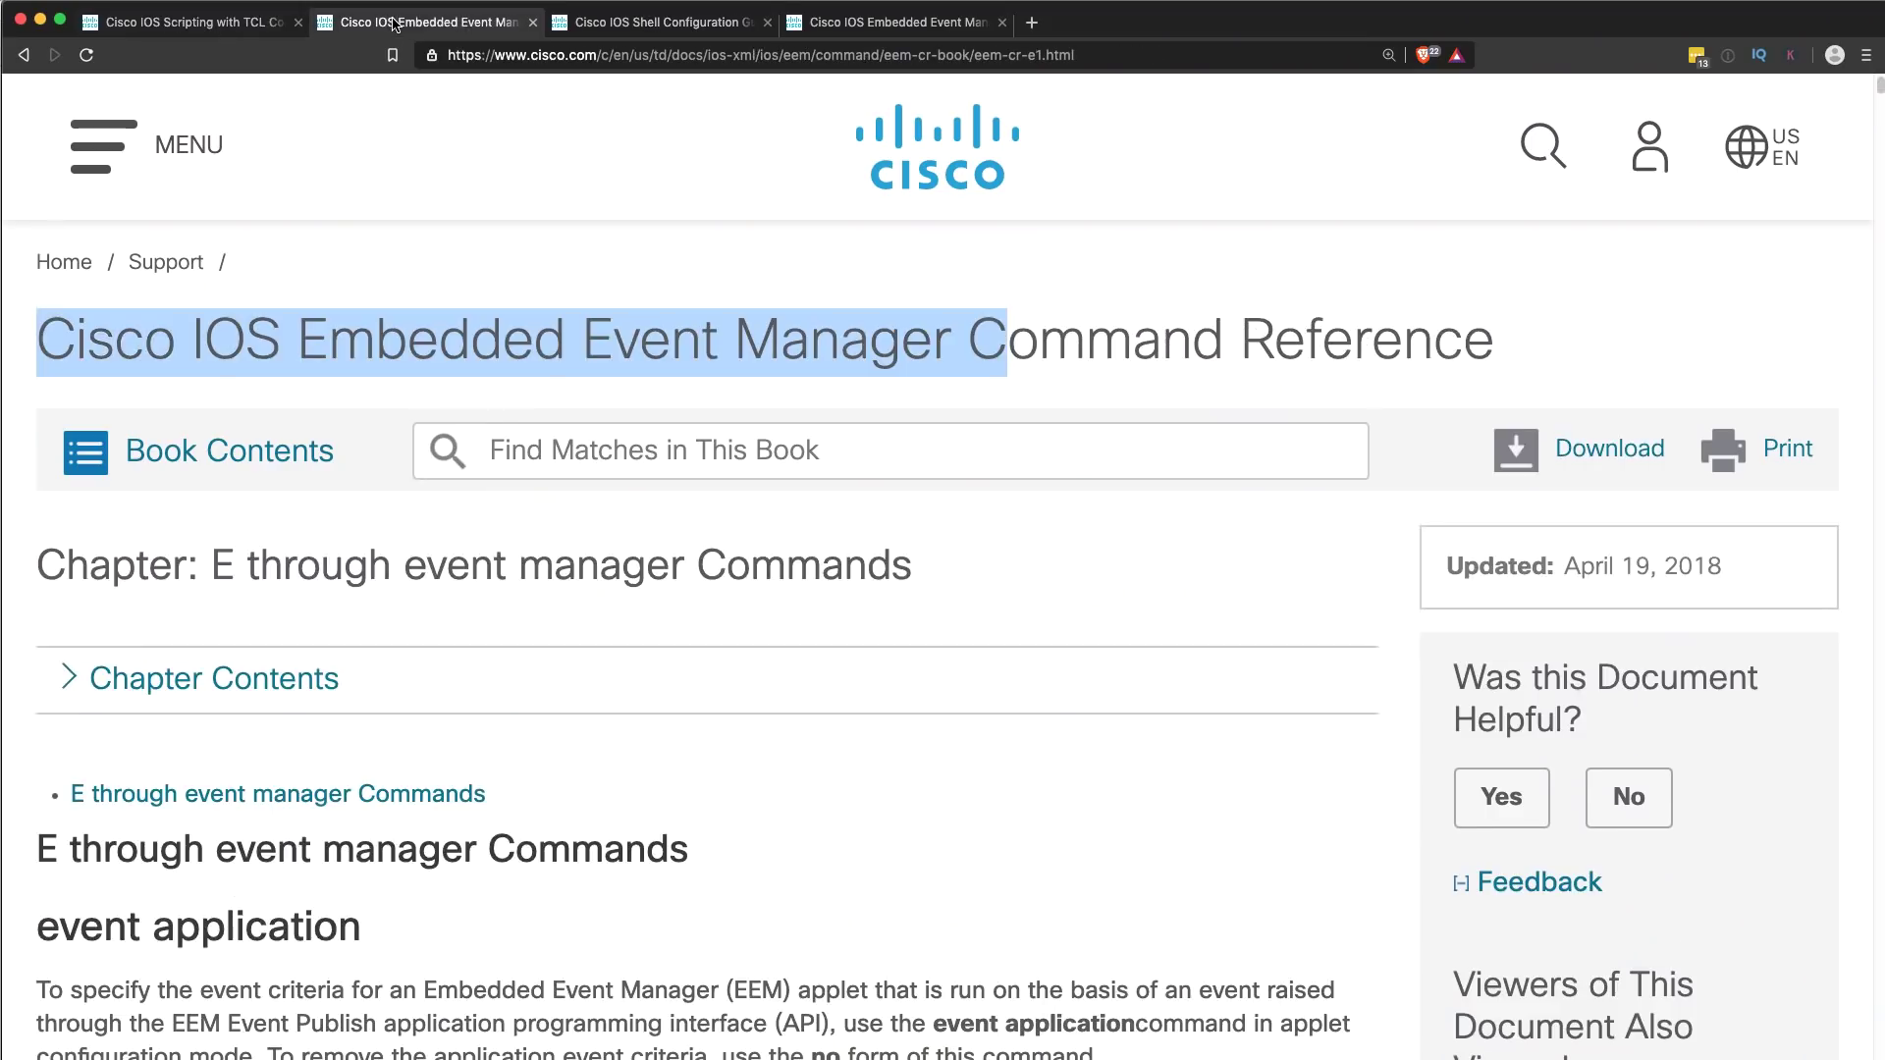
pyautogui.scroll(-15, 689, 738)
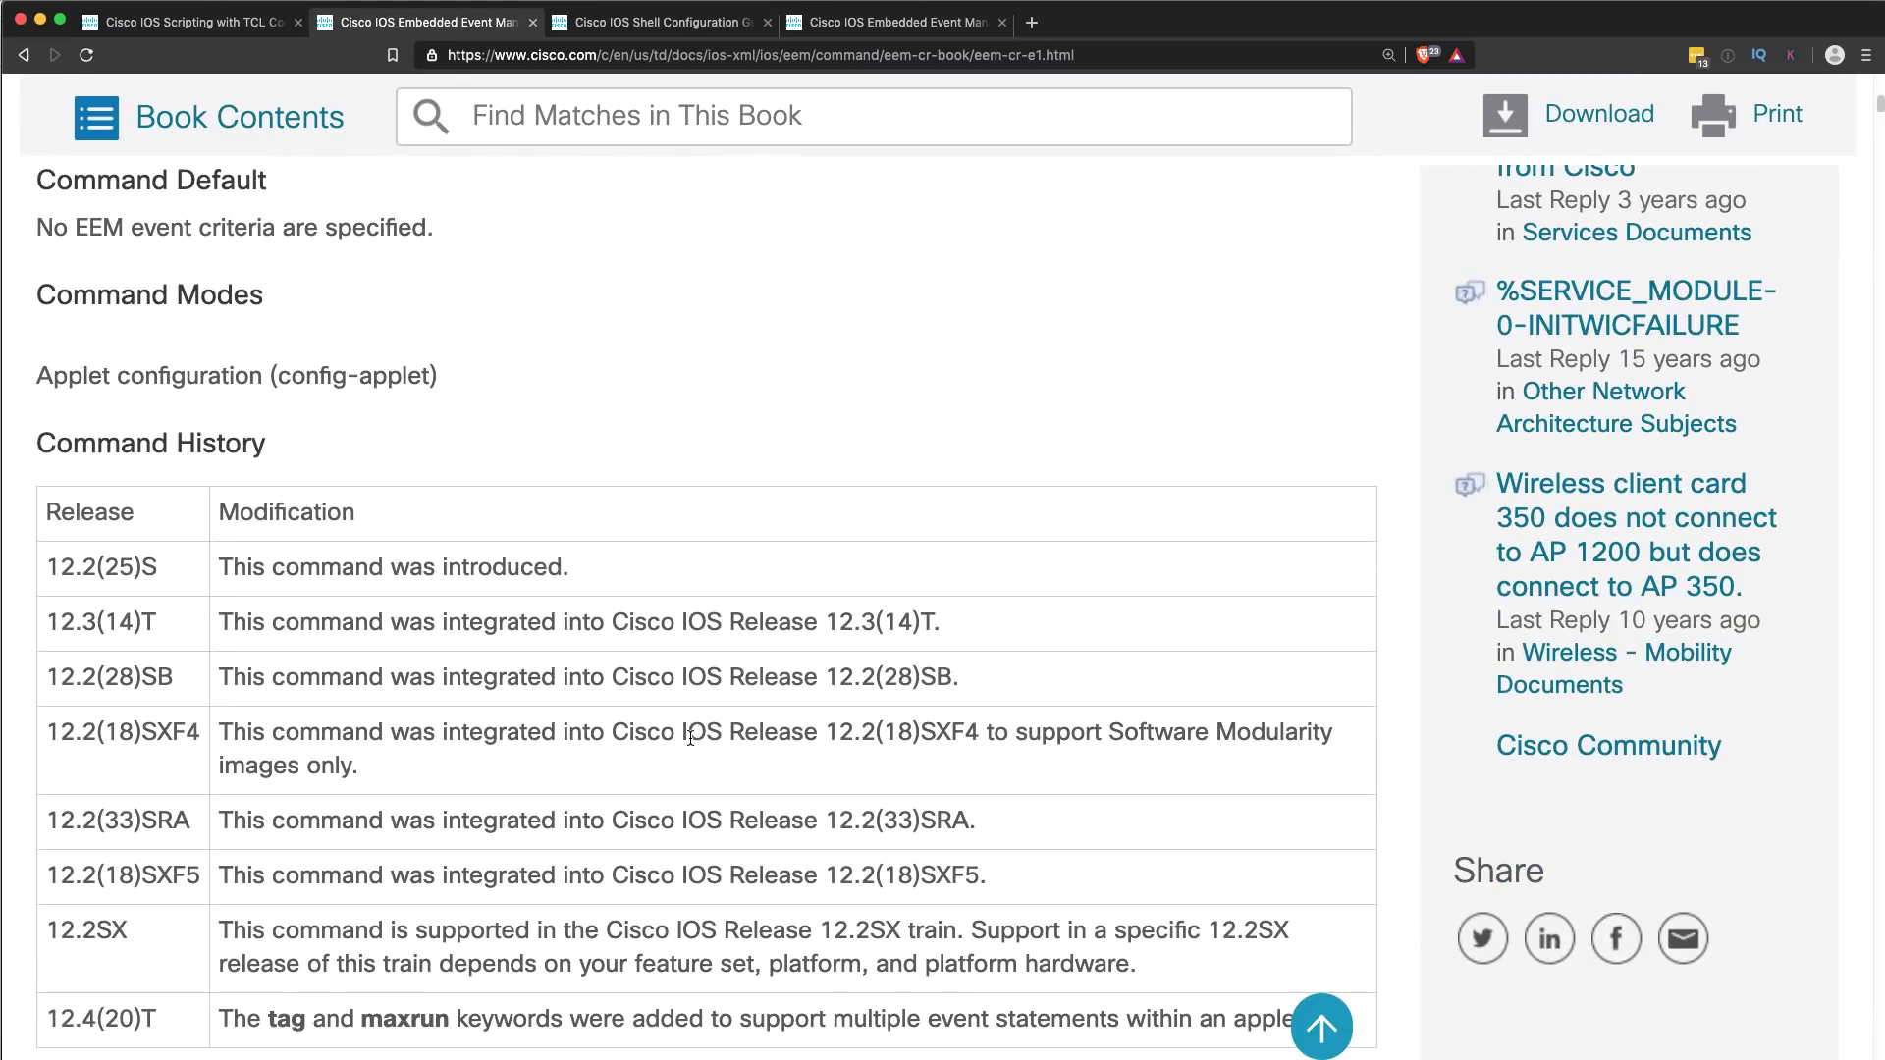
pyautogui.scroll(-10, 691, 739)
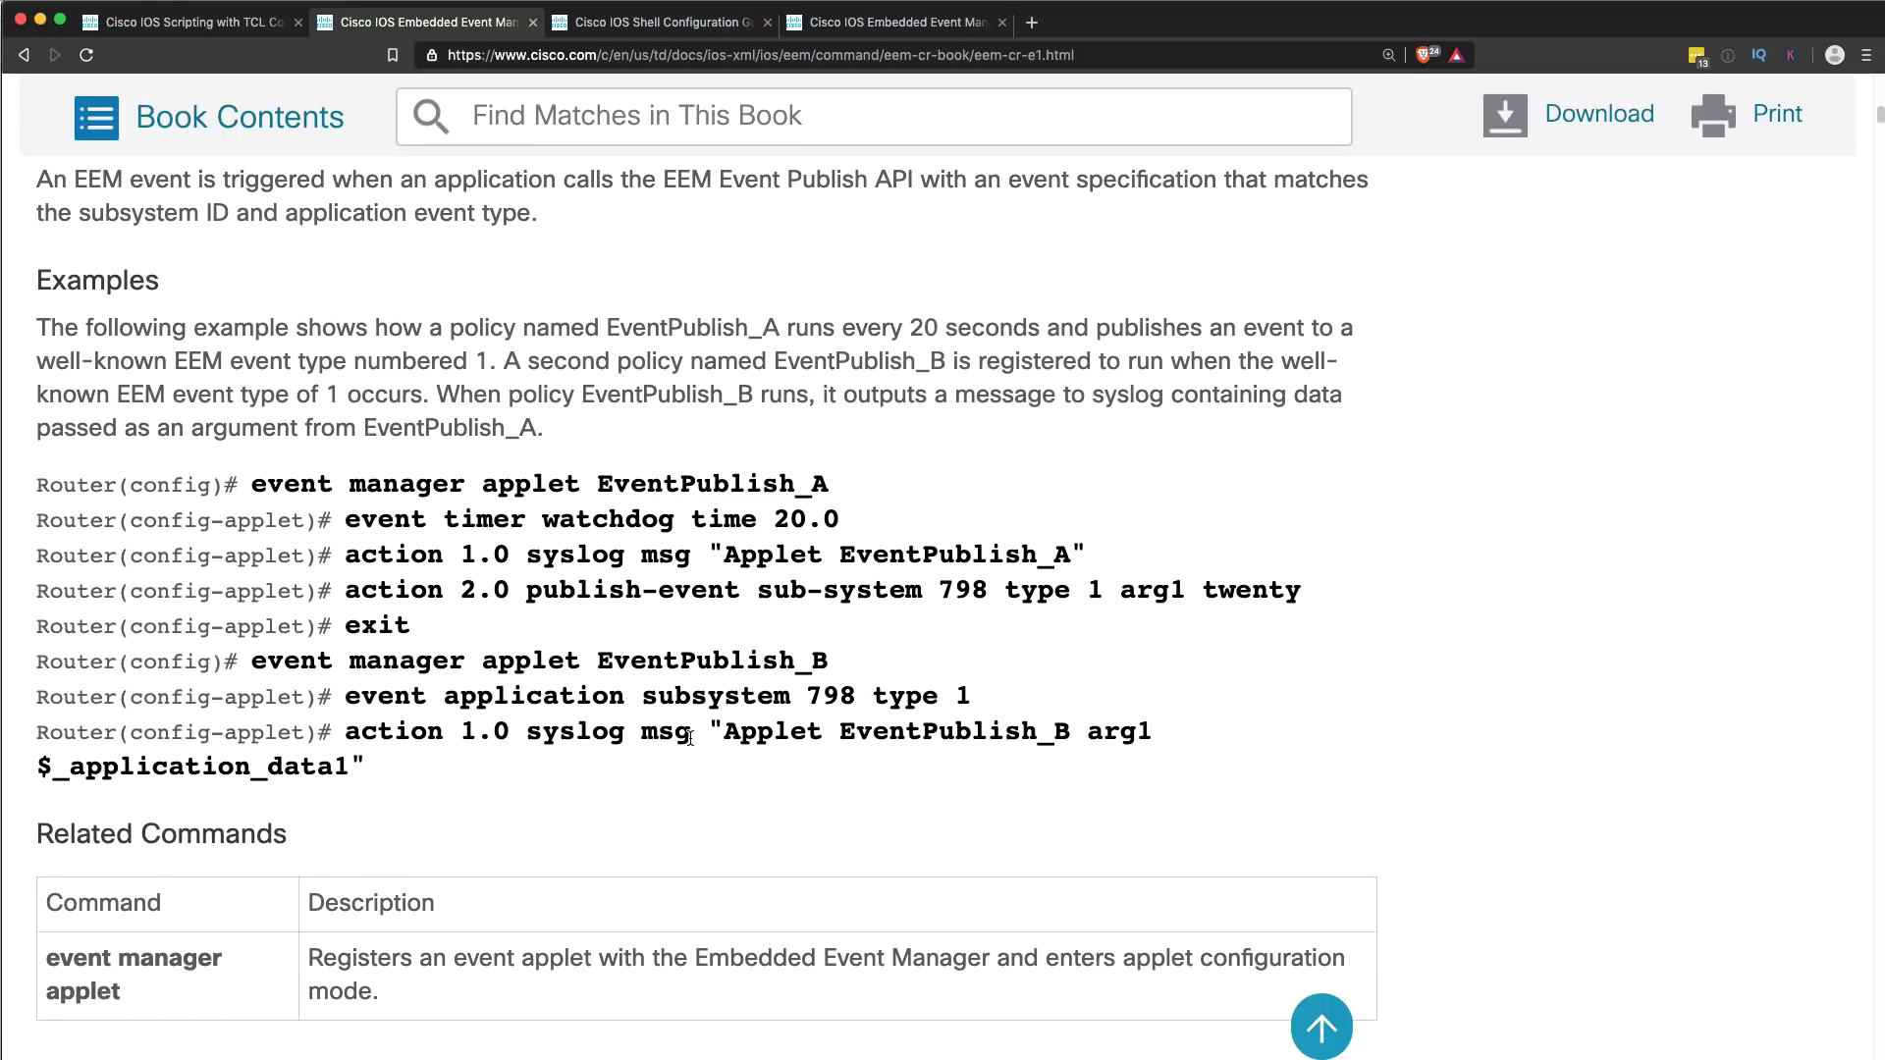
pyautogui.scroll(-1, 689, 739)
pyautogui.scroll(-4, 689, 739)
pyautogui.scroll(-10, 690, 743)
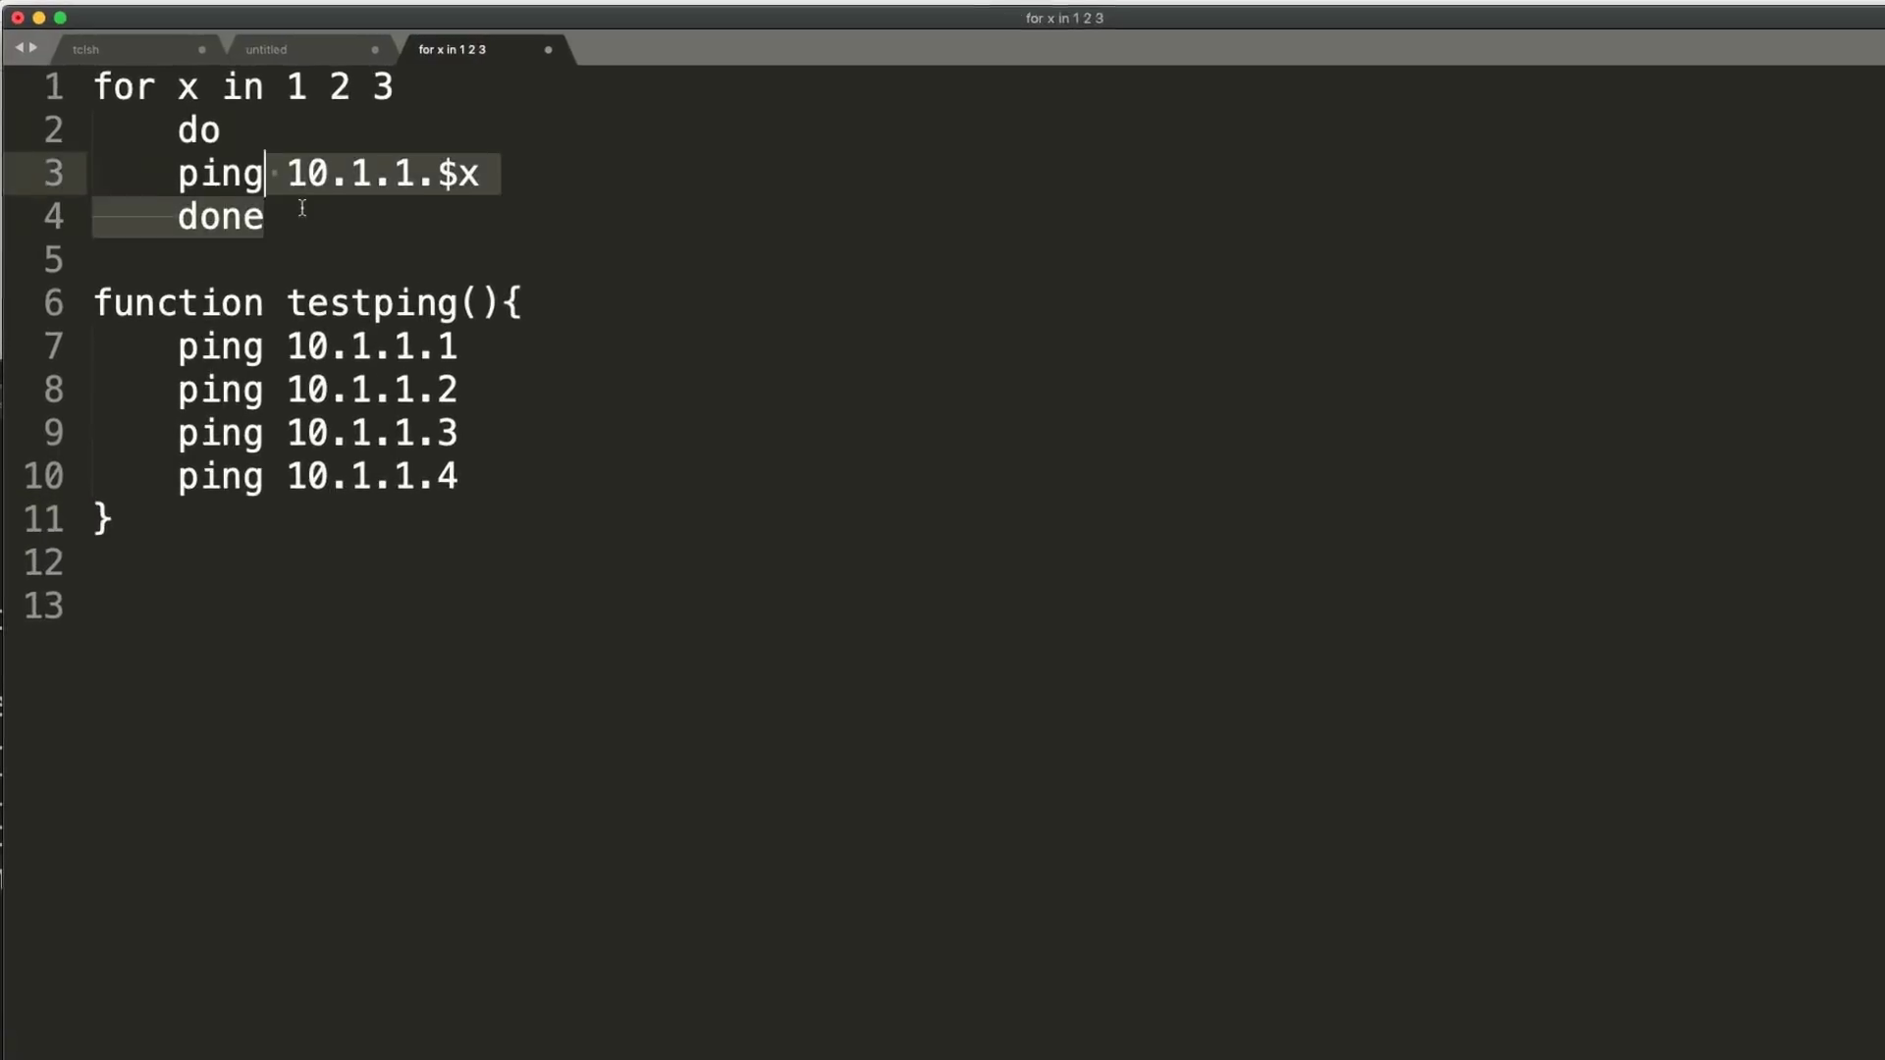
# - Review the for x in 1 2 3 loop, highlighting the ping 10.1.1.$x line and variable x
pyautogui.moveTo(274, 167); pyautogui.dragTo(103, 96)
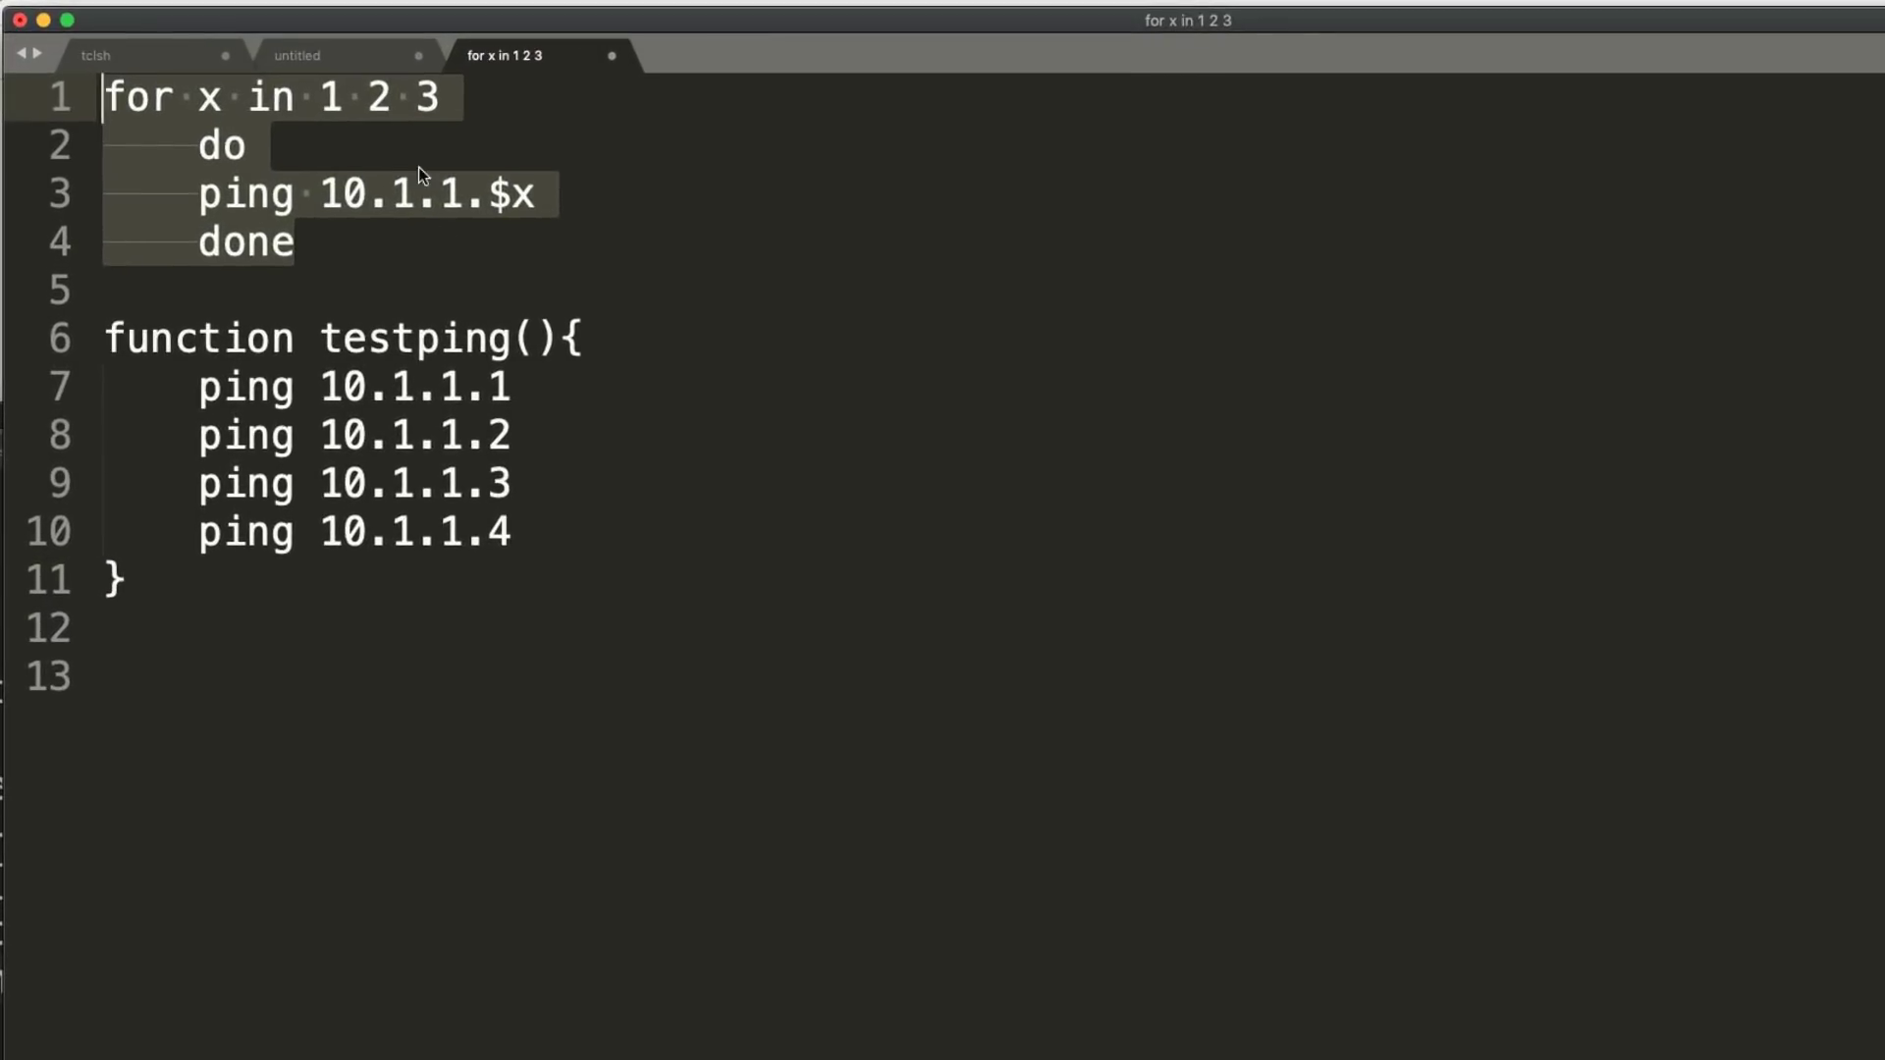
pyautogui.click(381, 145)
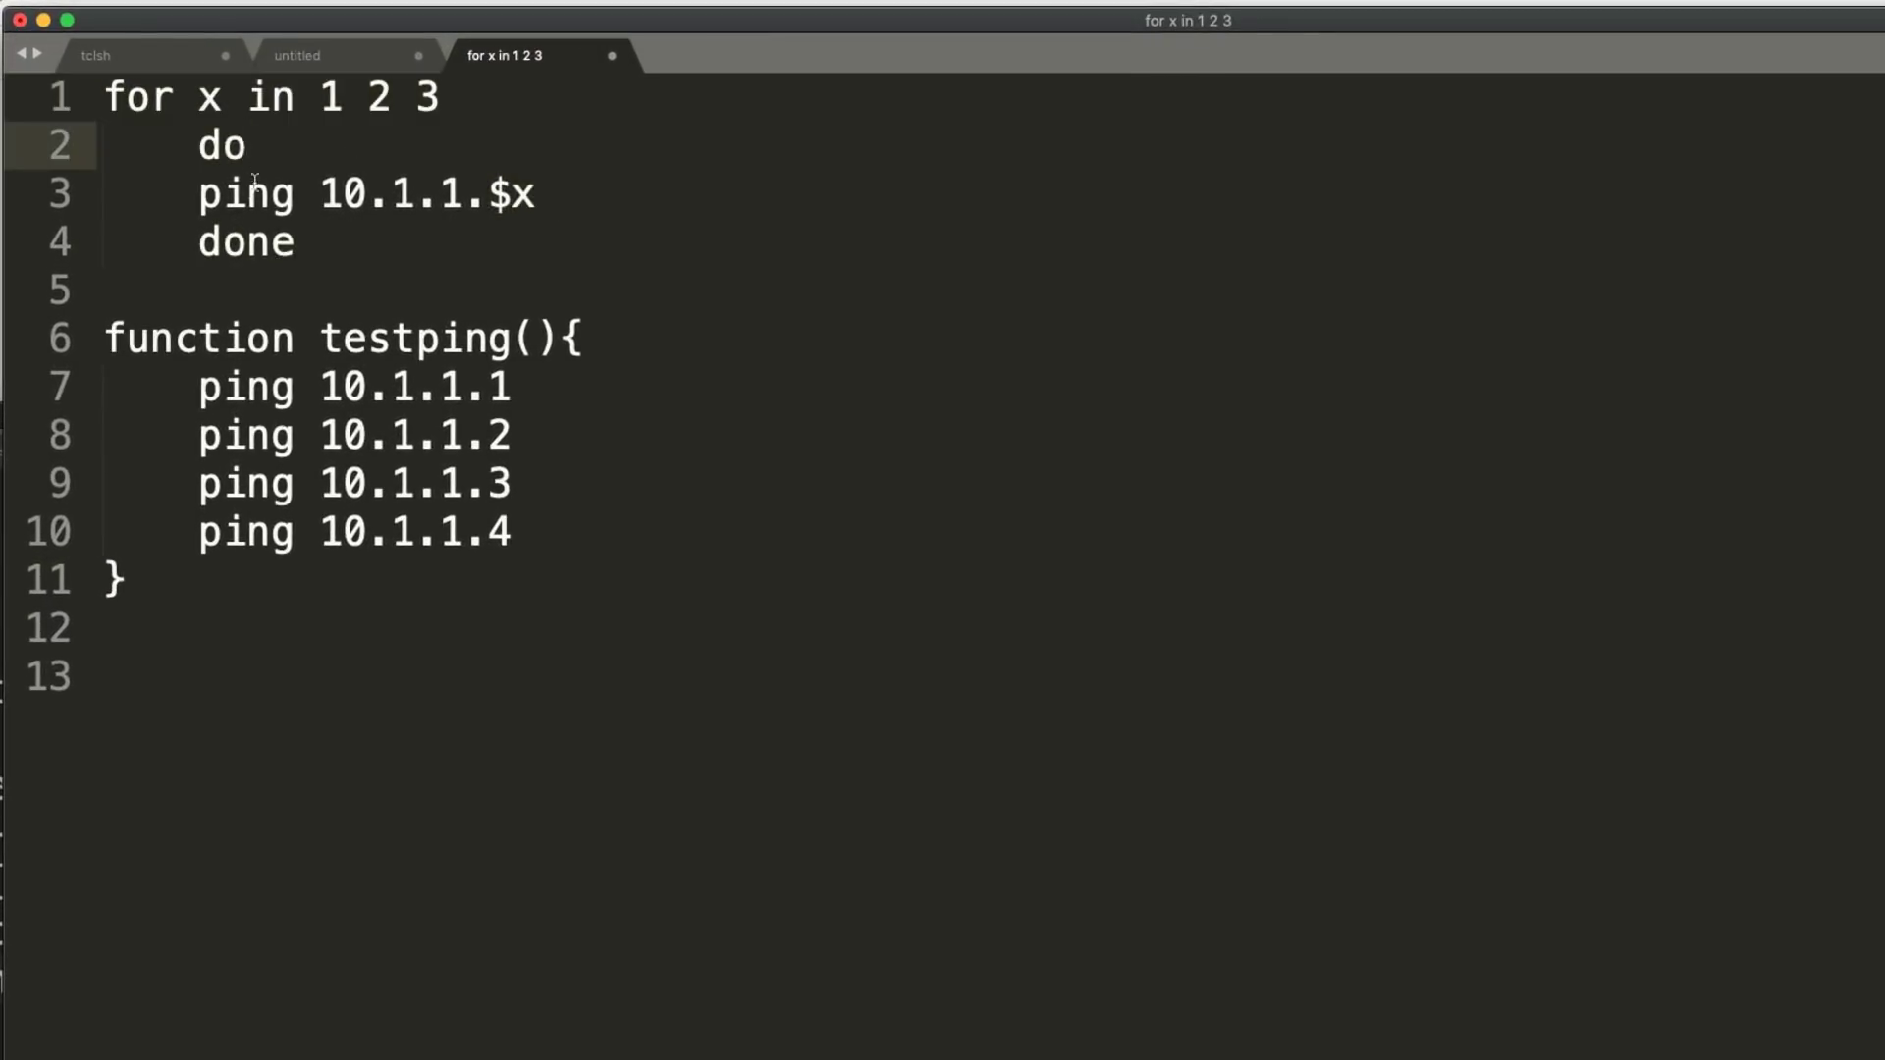
pyautogui.moveTo(195, 193); pyautogui.dragTo(674, 204)
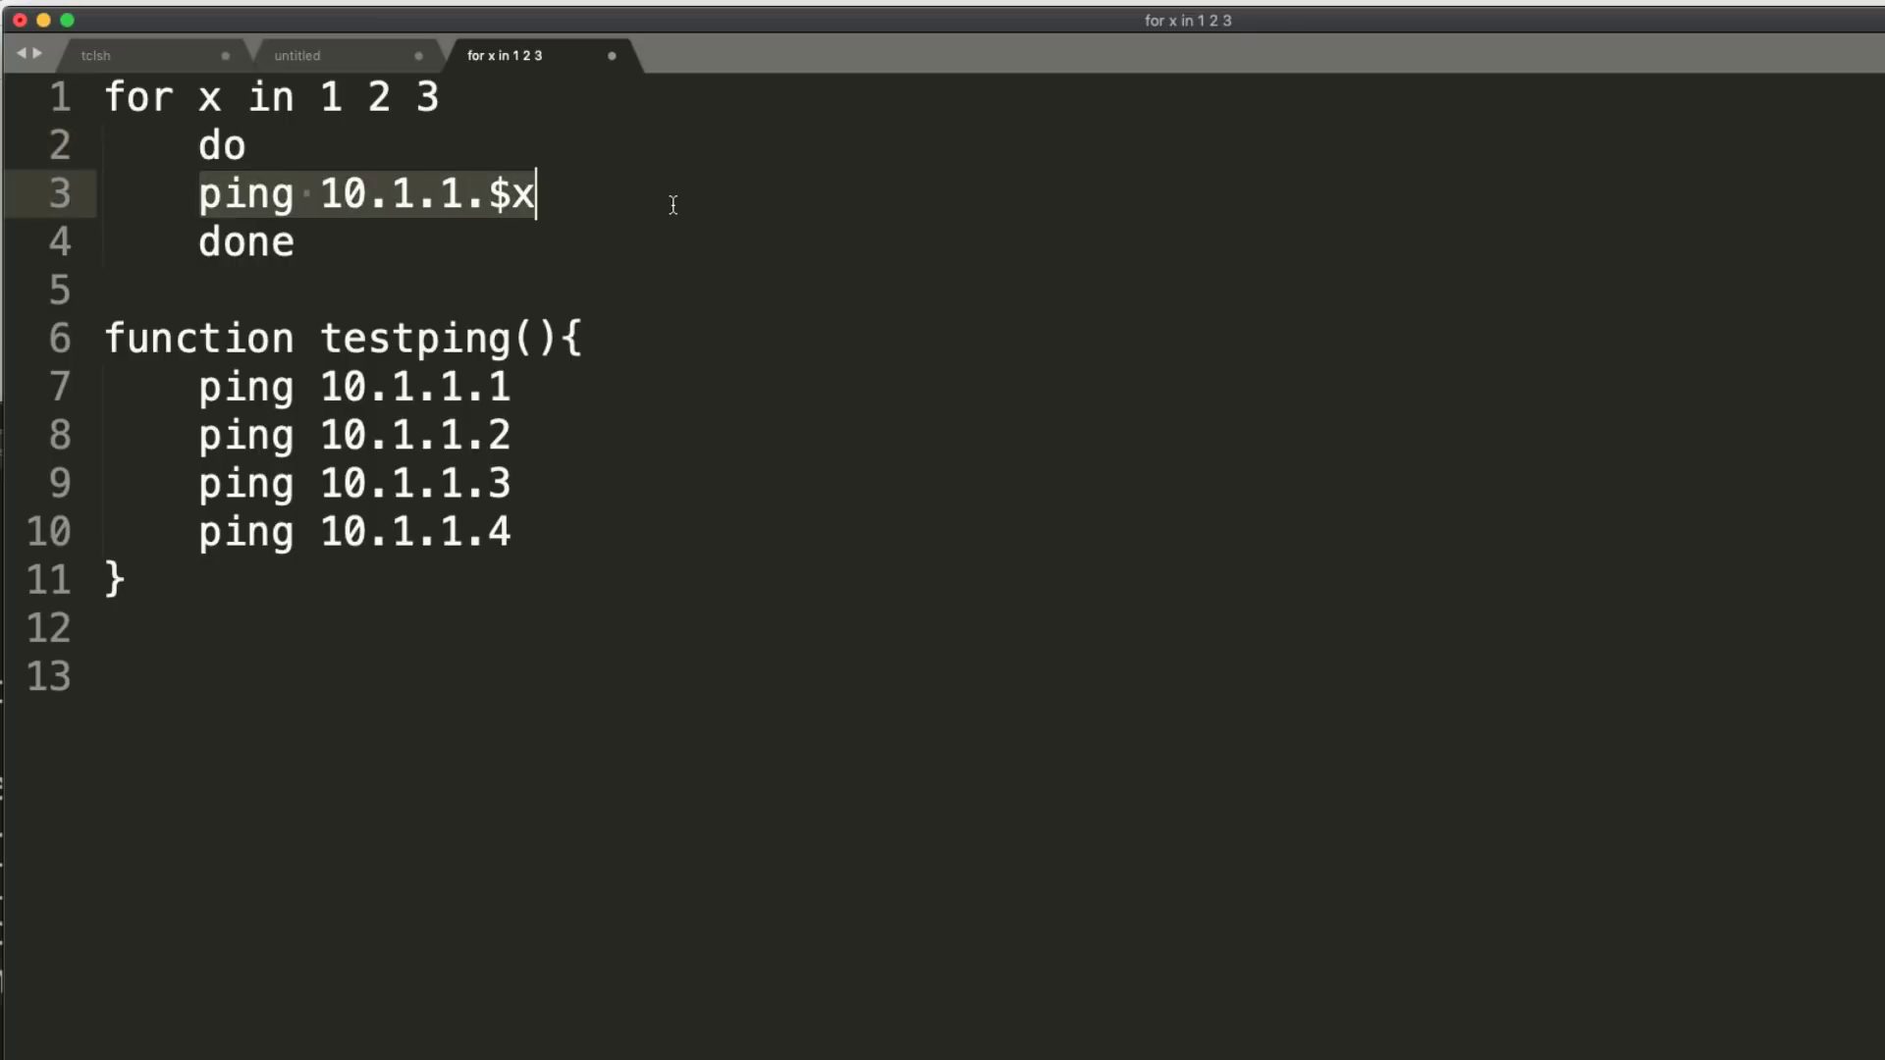
pyautogui.doubleClick(516, 189)
pyautogui.doubleClick(211, 97)
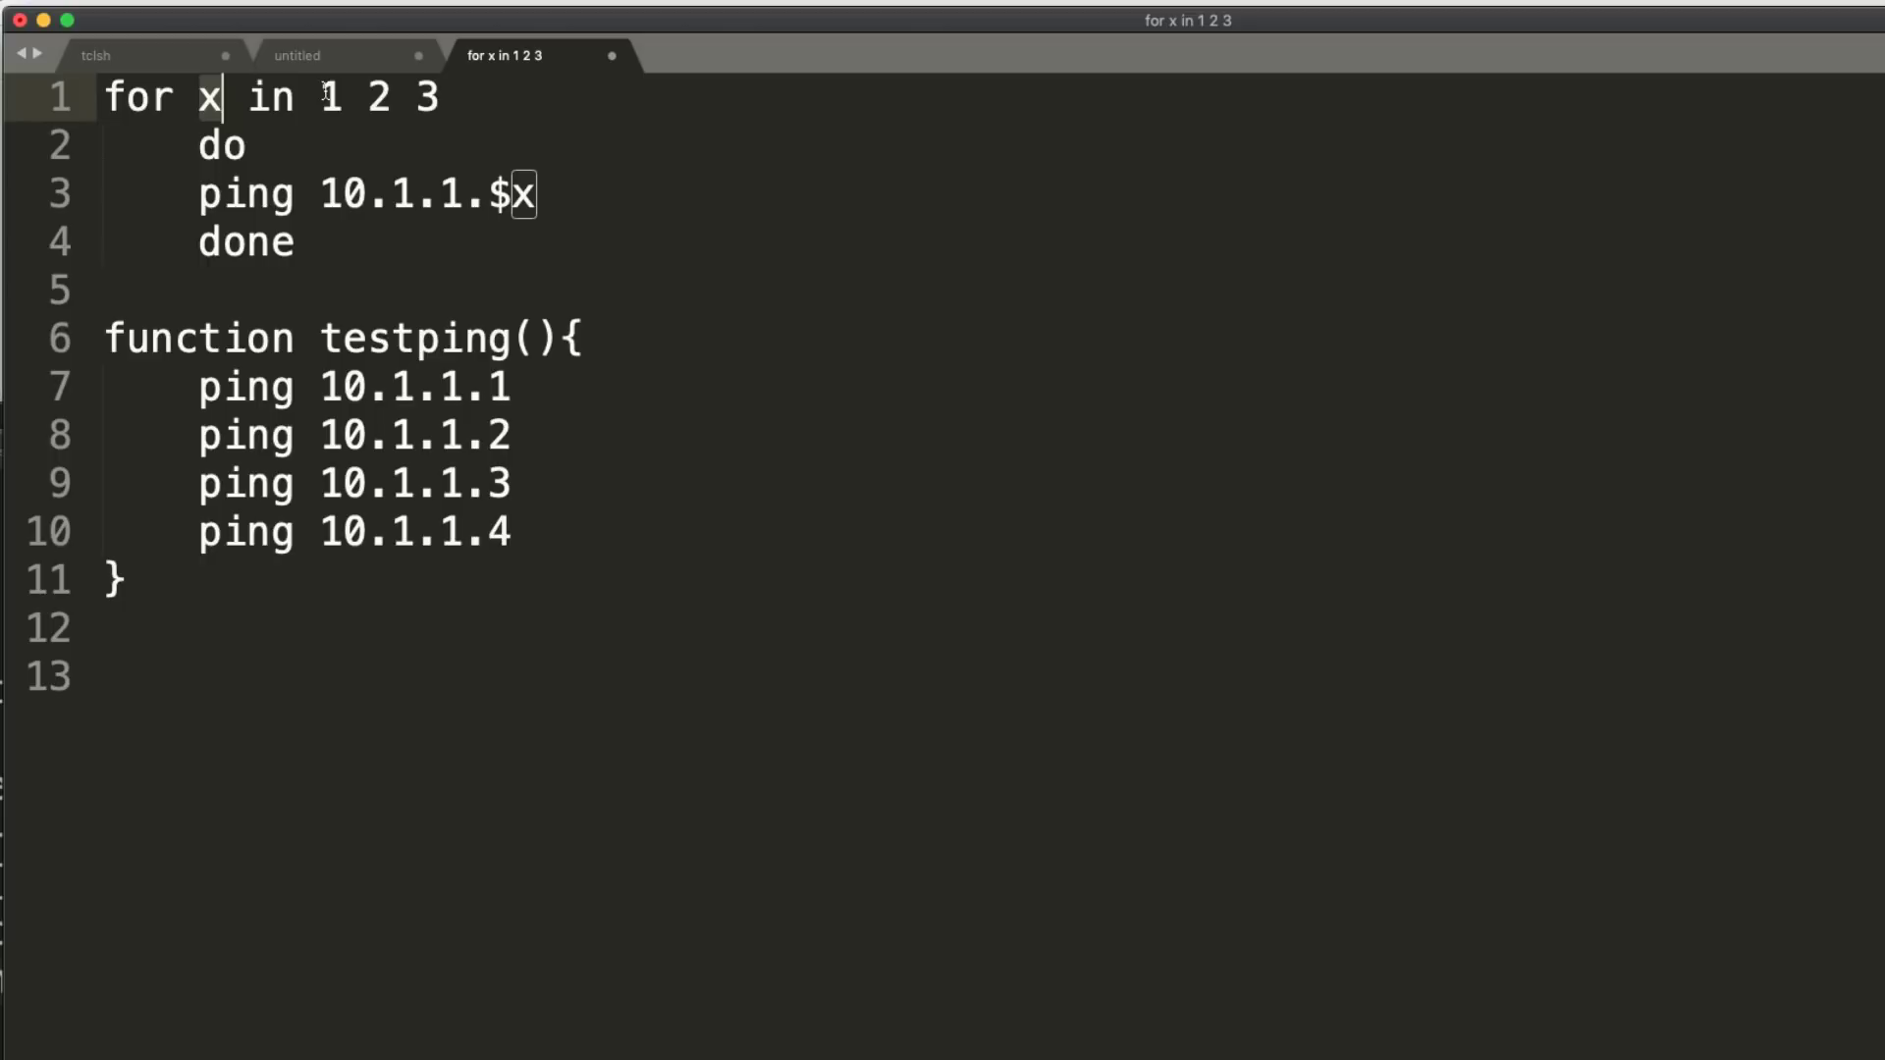
pyautogui.click(317, 252)
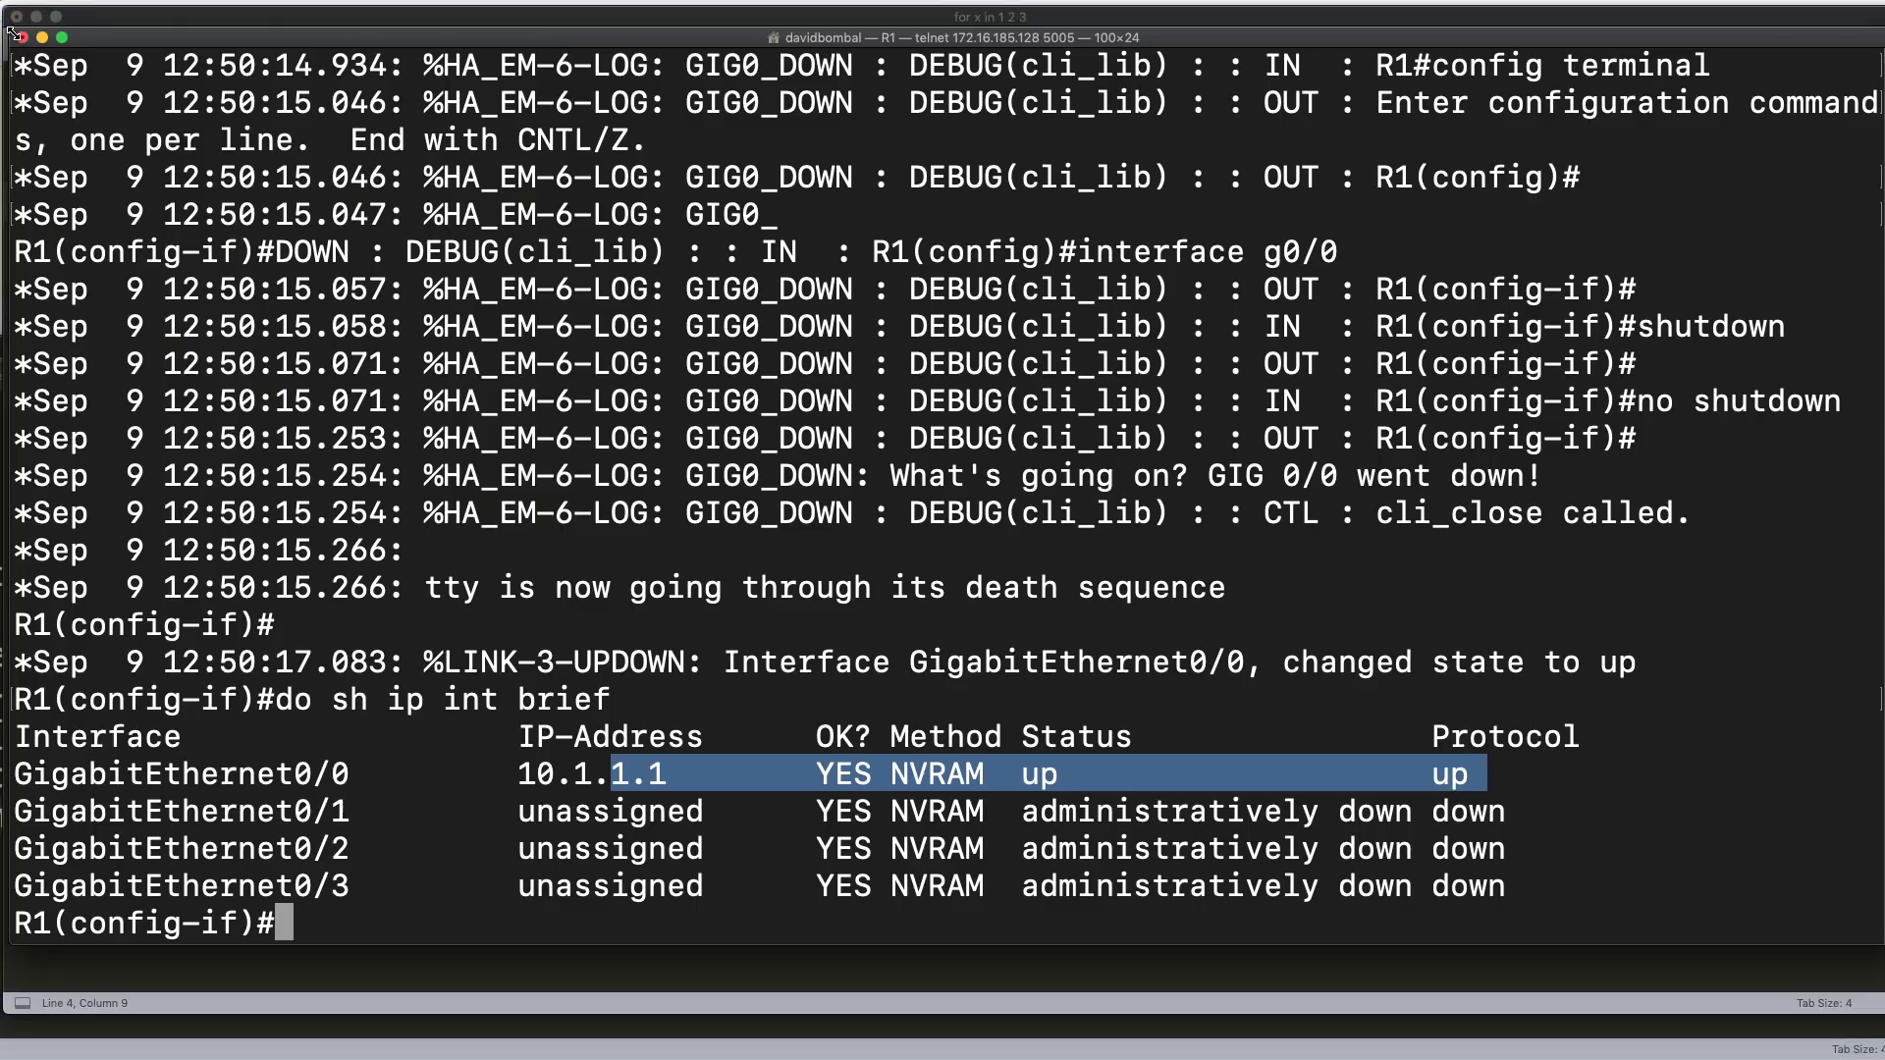
# - Widen the view of the script beside the console and return R1 to the R1# prompt with 'end'
pyautogui.moveTo(10, 33); pyautogui.dragTo(478, 32)
pyautogui.press('Return')
pyautogui.press('Return')
pyautogui.write('e')
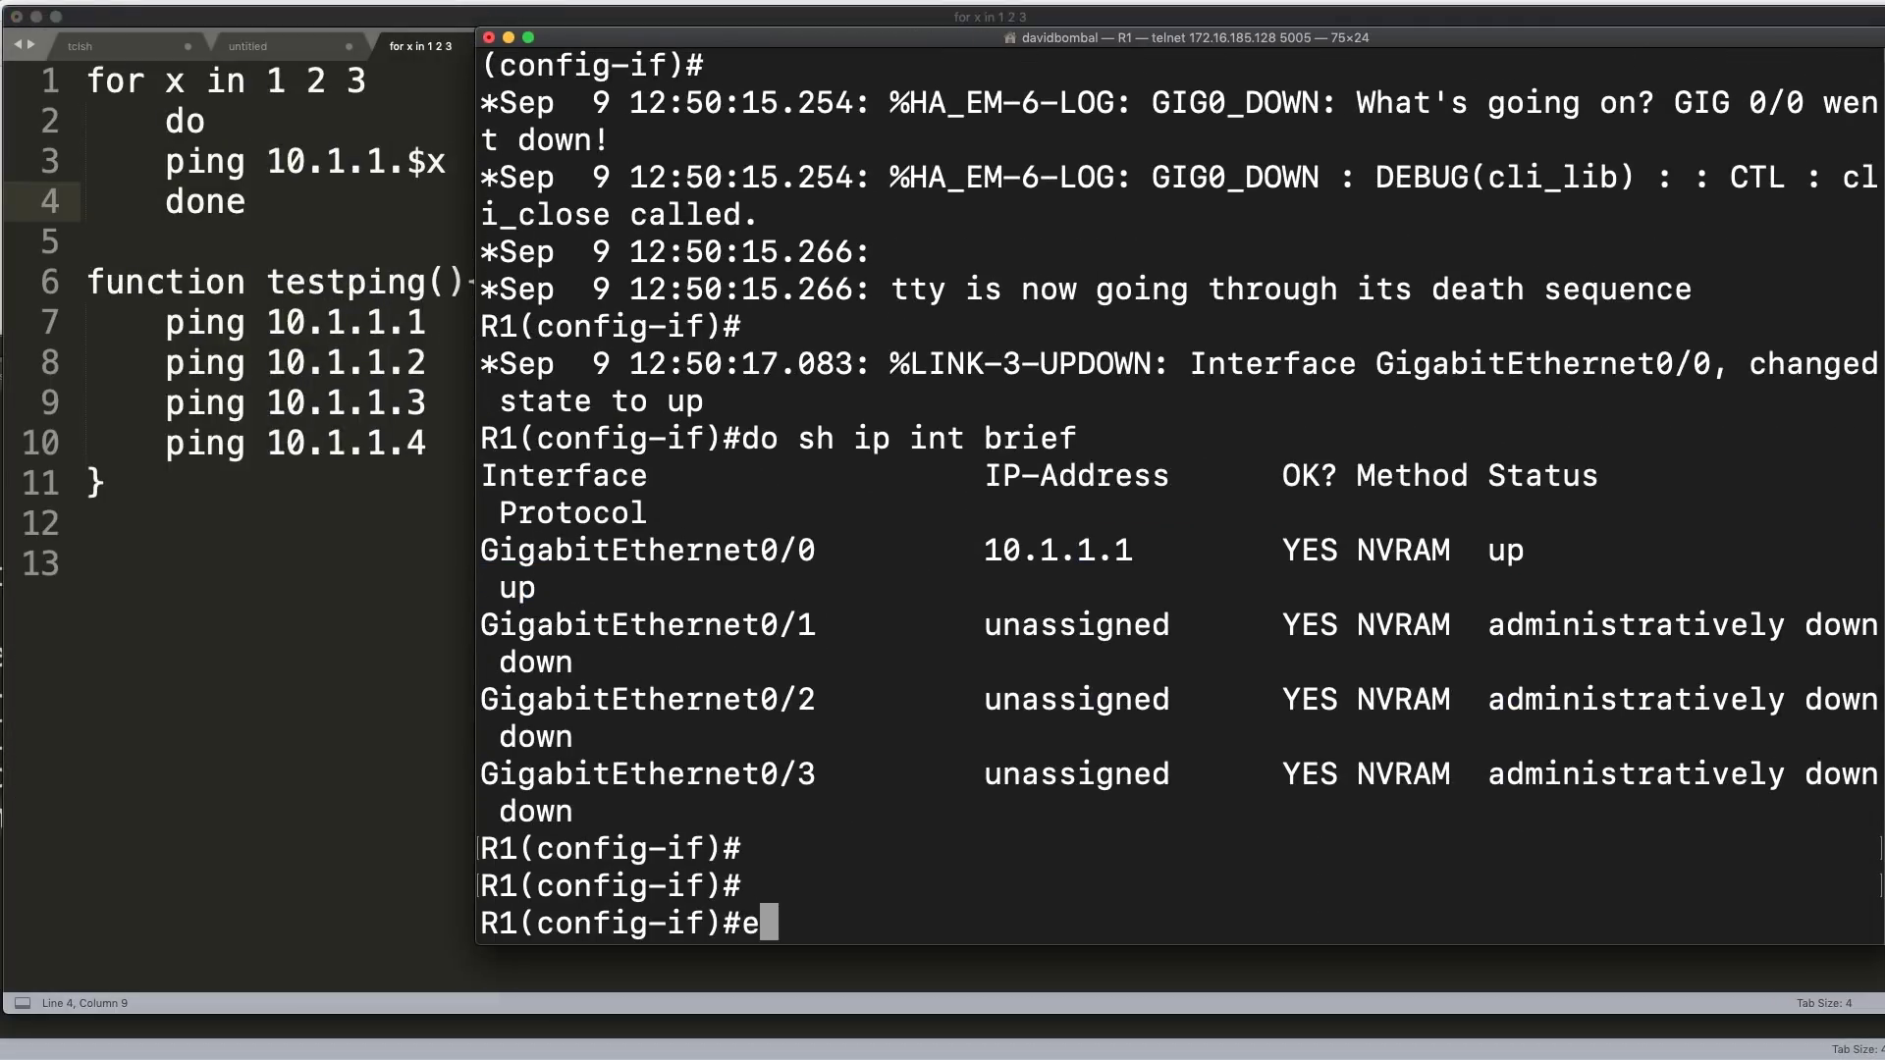
pyautogui.write('nd')
pyautogui.press('Return')
pyautogui.press('Return')
pyautogui.press('Return')
pyautogui.press('Return')
pyautogui.press('Return')
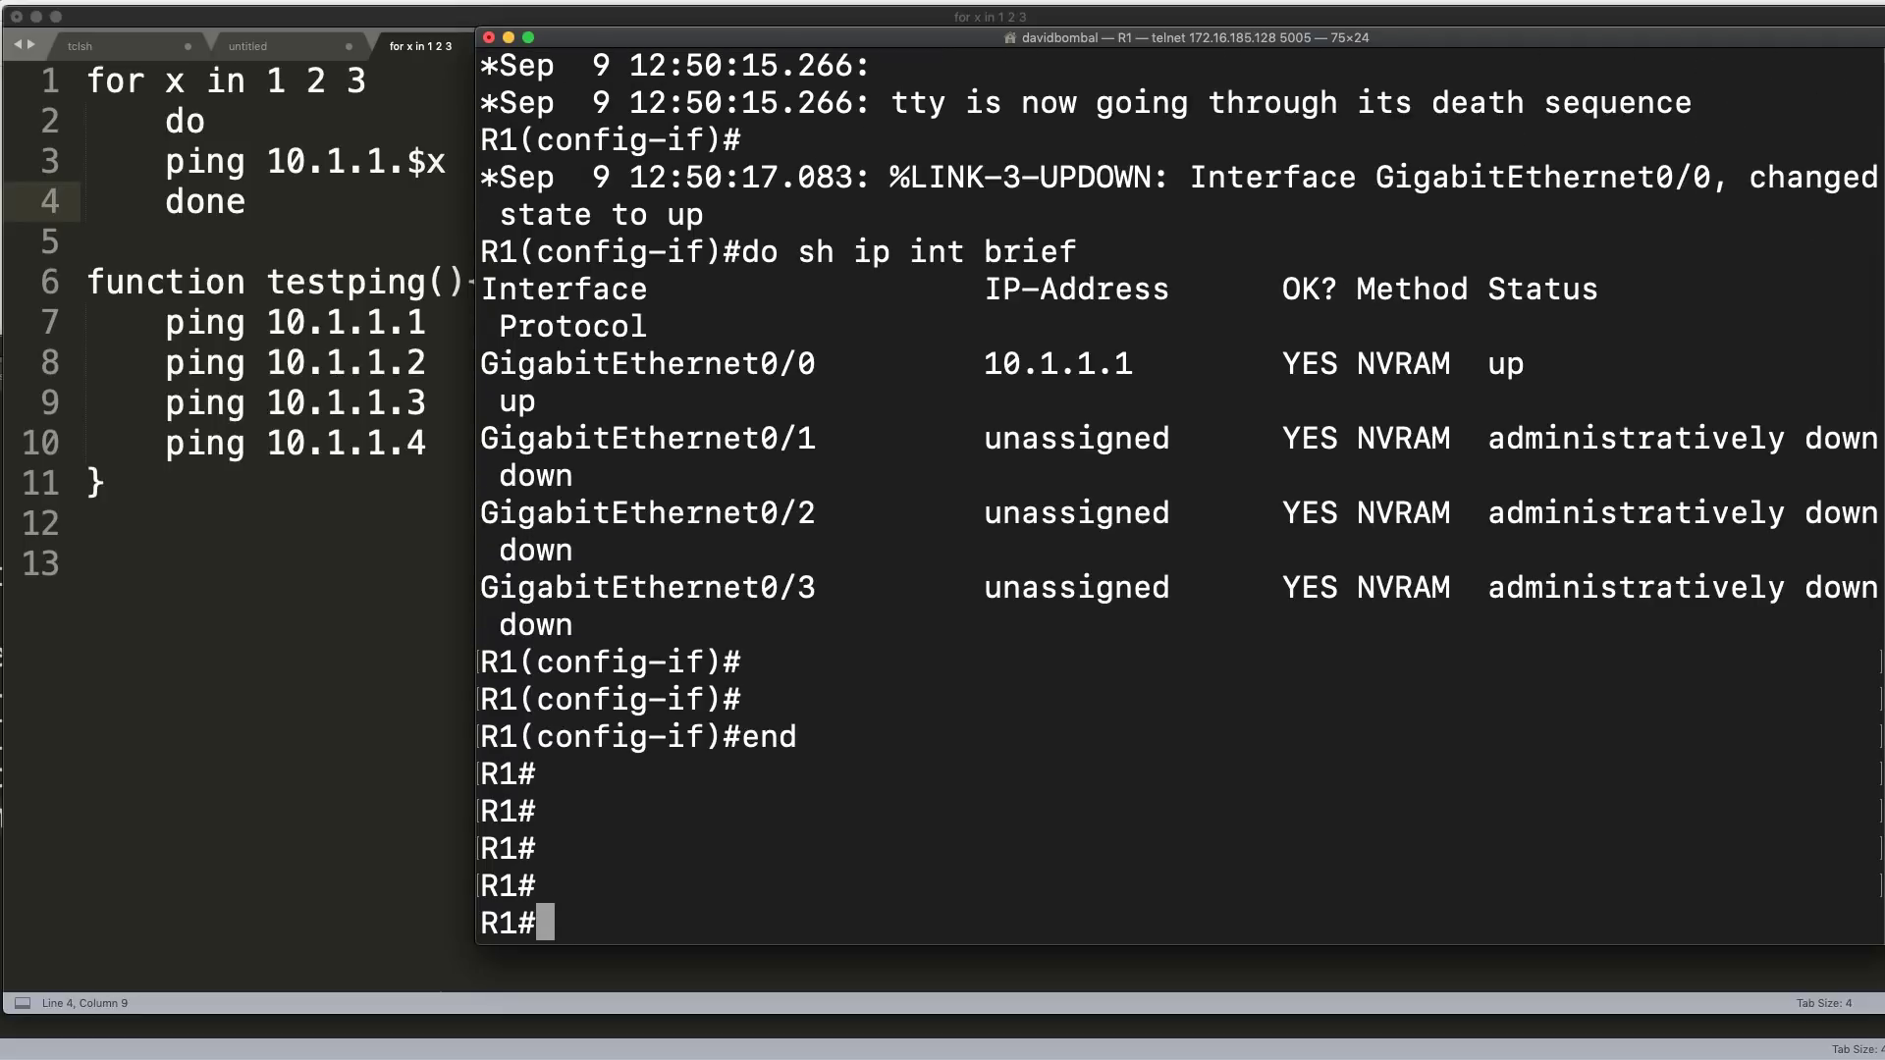
# - Configure 'shell processing full' in global configuration mode, then exit with 'end'
pyautogui.write('conf t')
pyautogui.press('Return')
pyautogui.write('she')
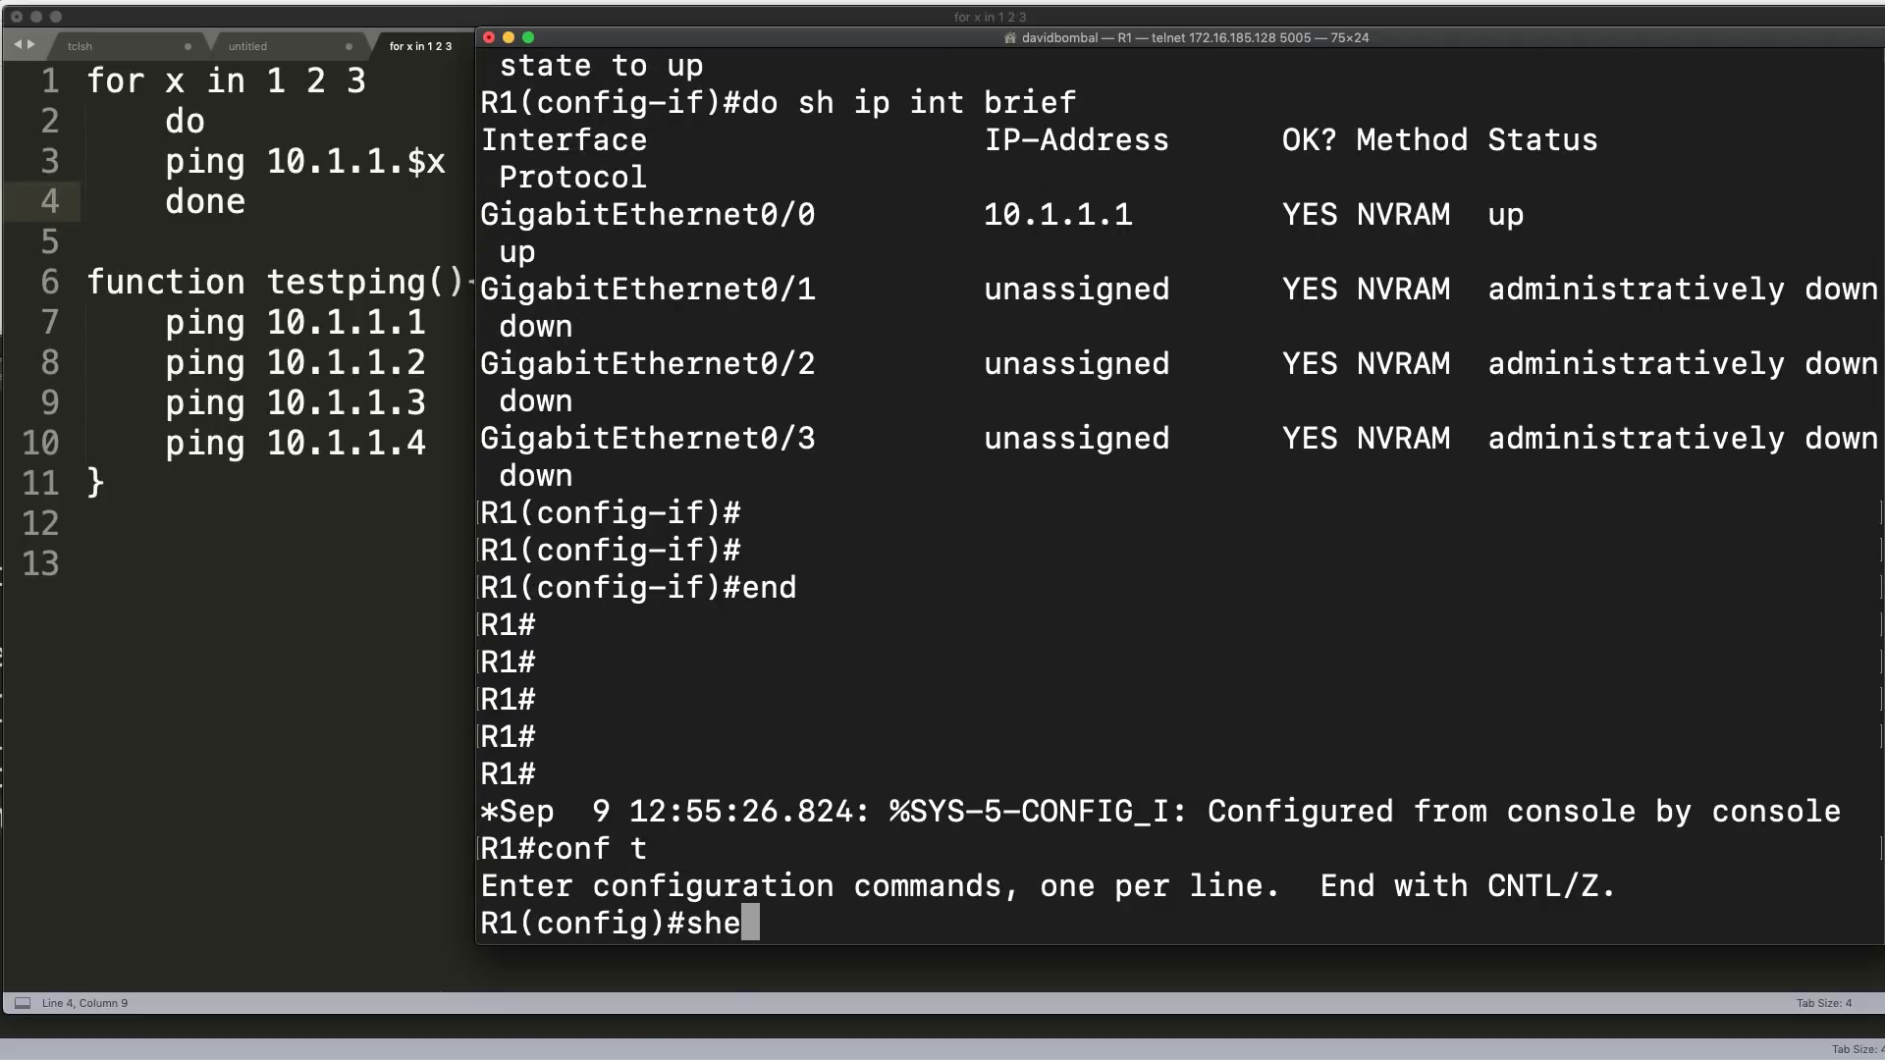
pyautogui.write('ll pr')
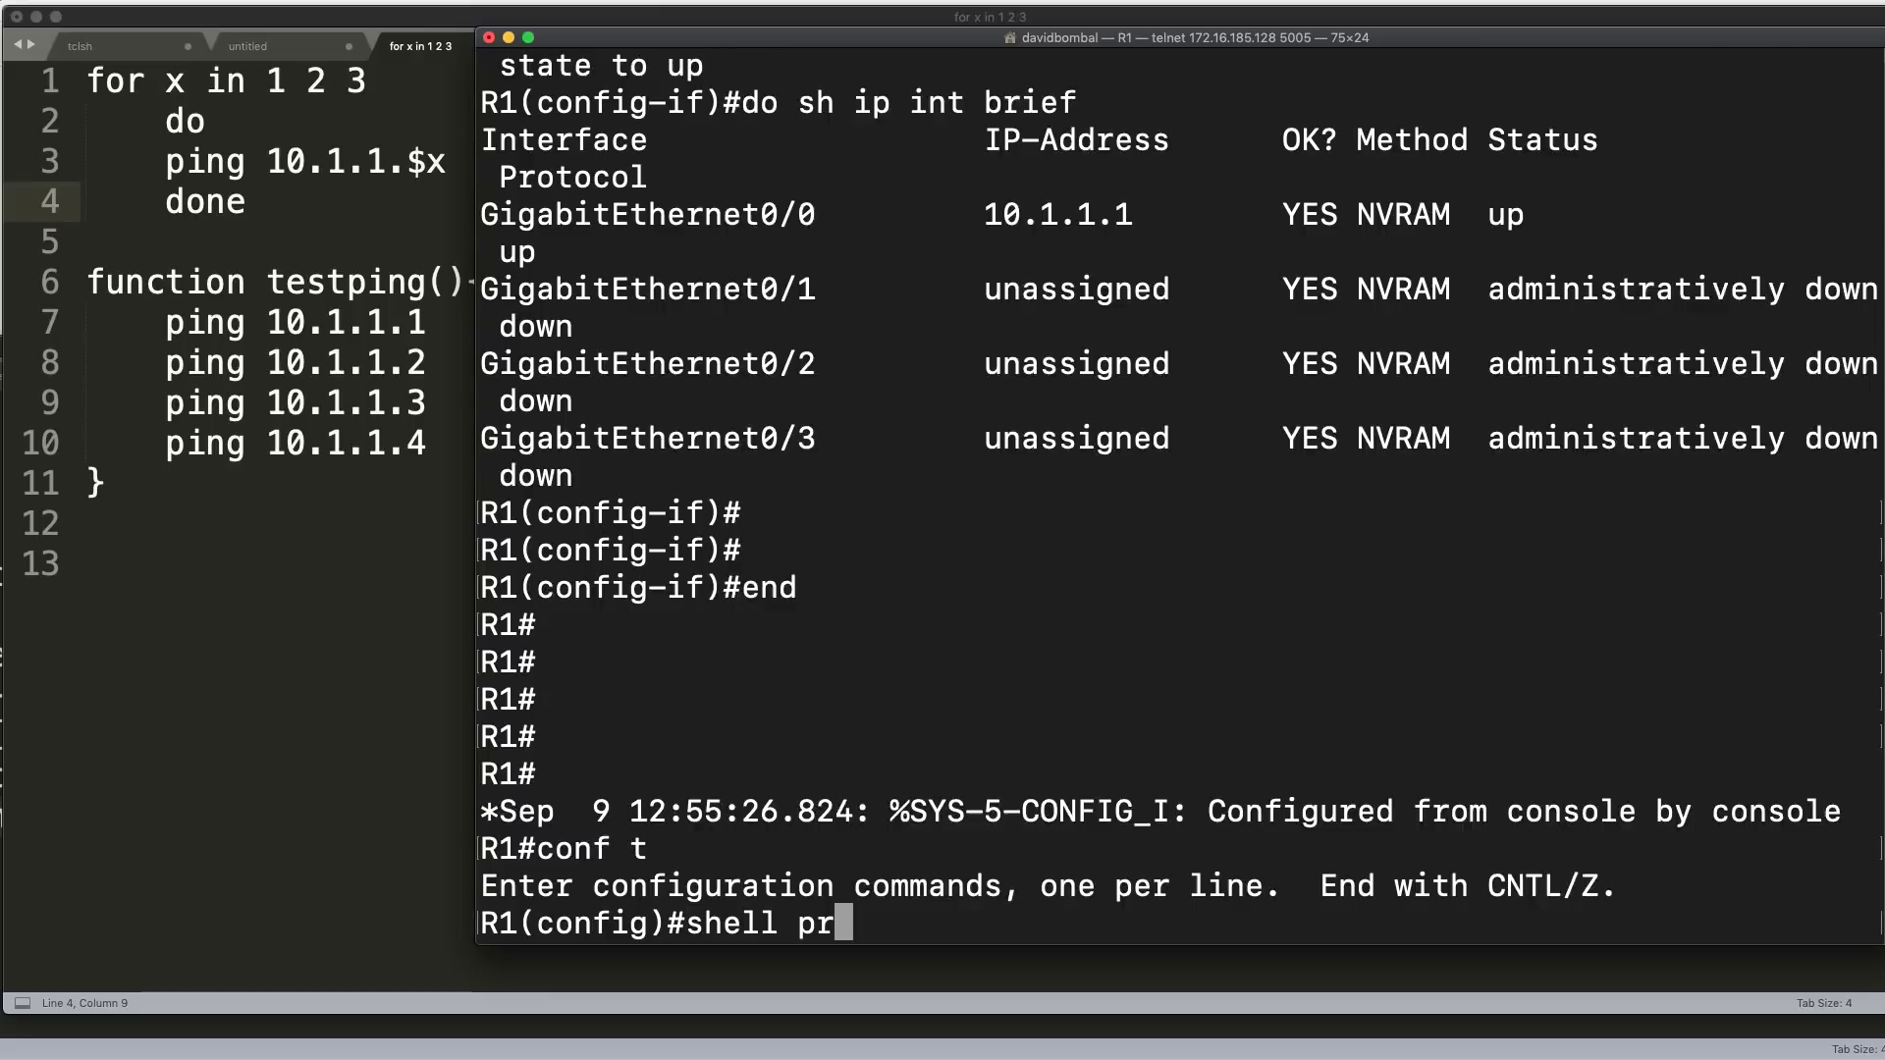
pyautogui.write('ocessing ?full')
pyautogui.press('Return')
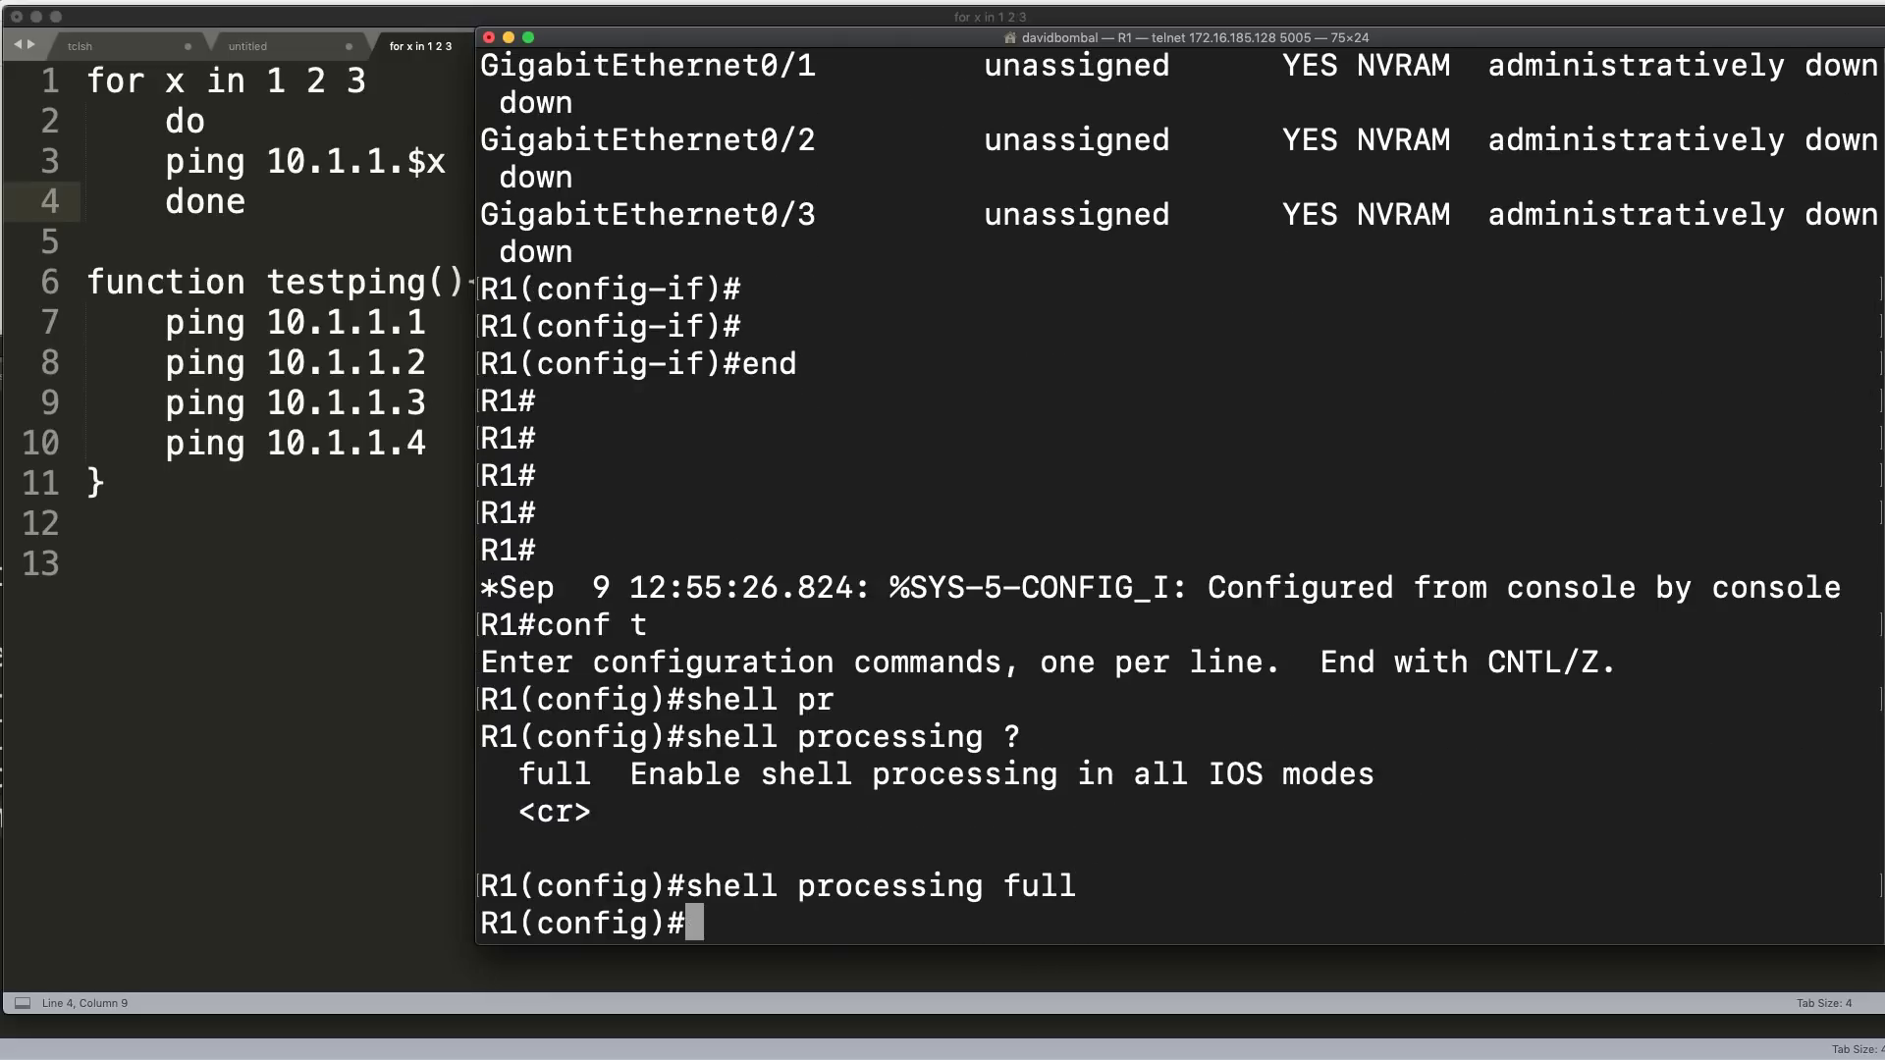
pyautogui.write('end')
pyautogui.press('Return')
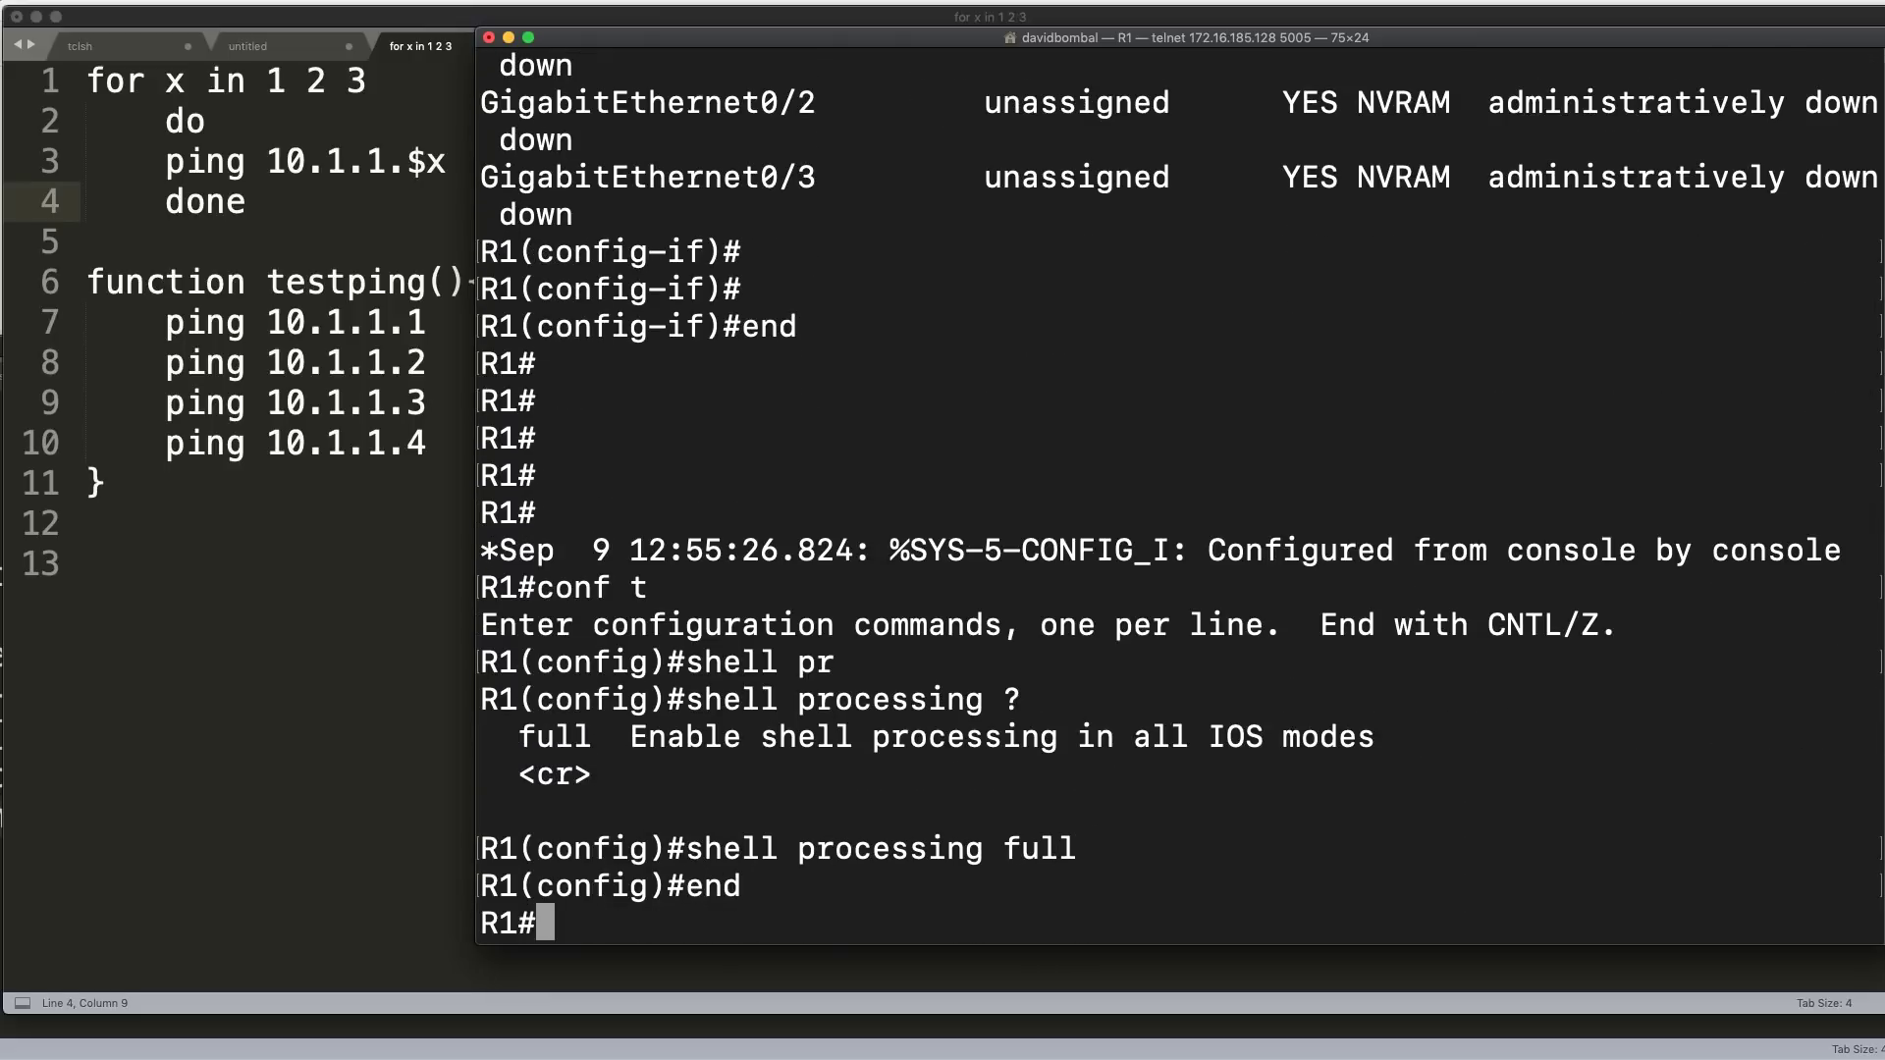
# - Enable 'terminal shell' for the session and highlight both shell commands
pyautogui.write('term')
pyautogui.press('Tab')
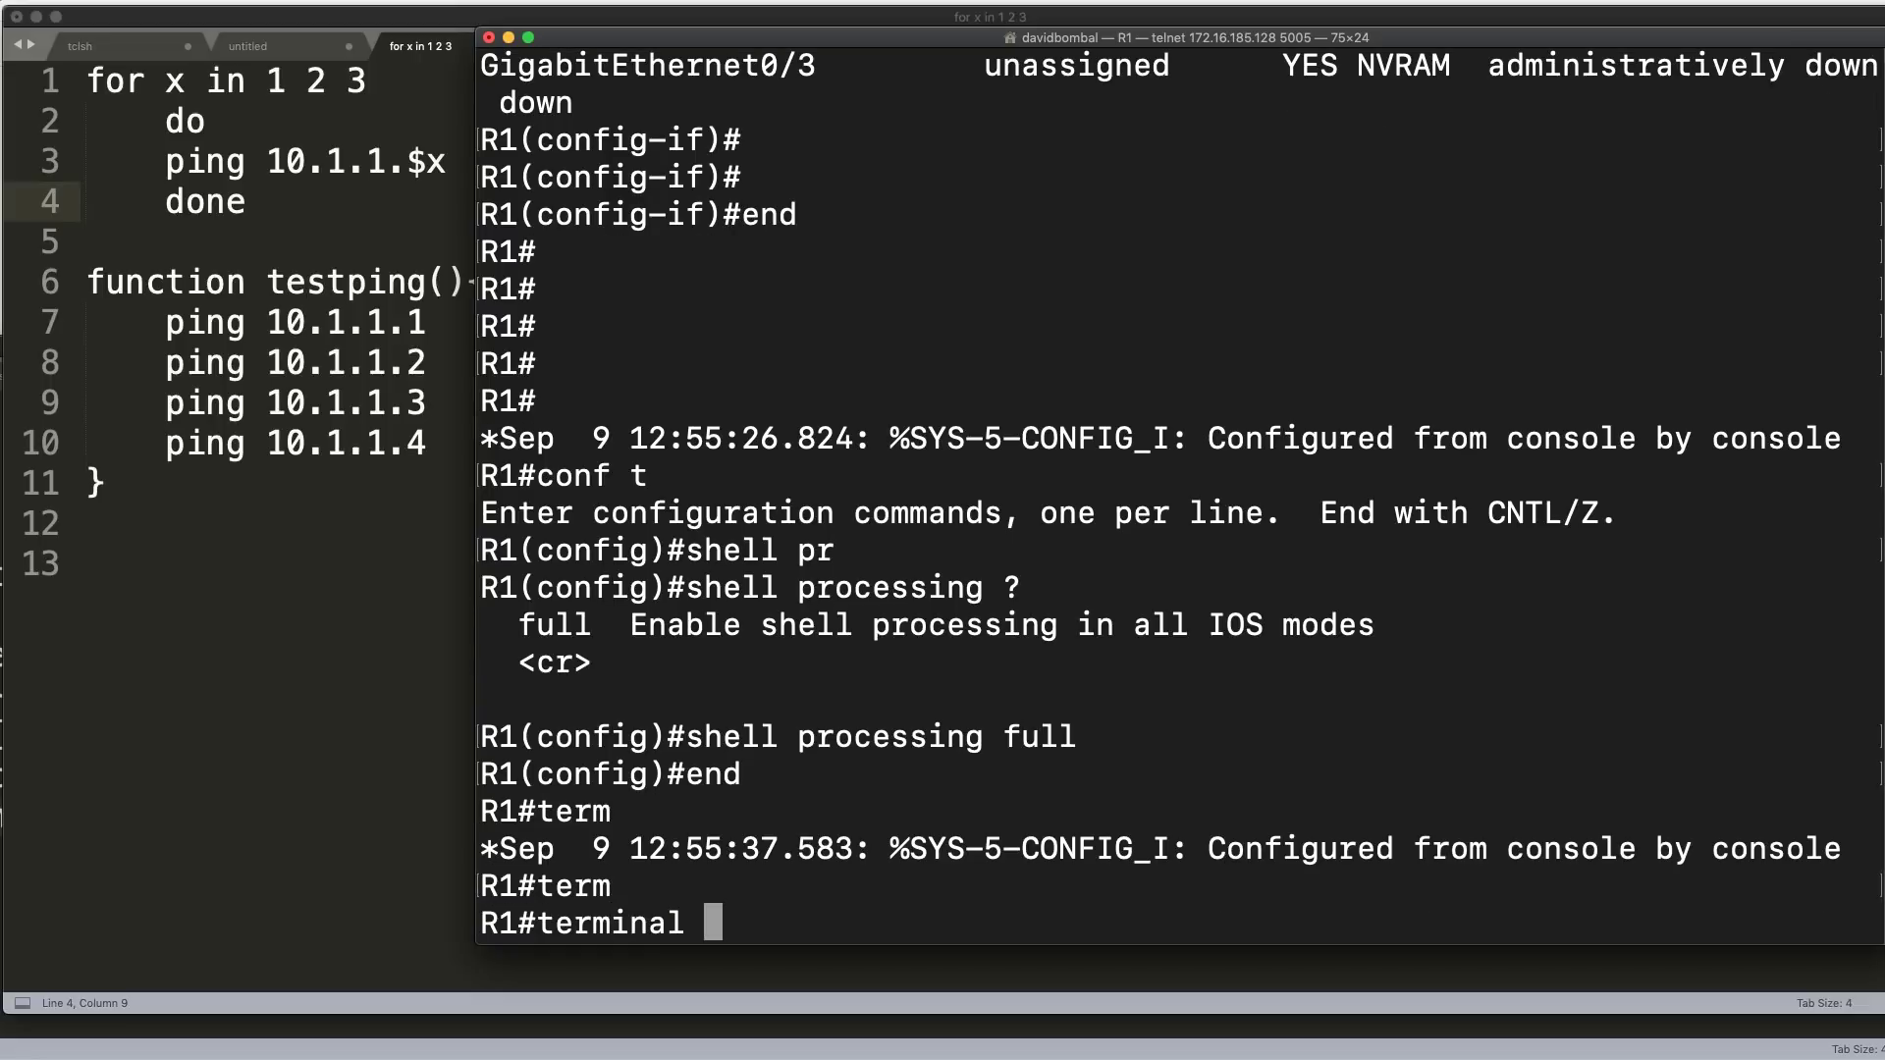
pyautogui.write('sh')
pyautogui.press('Tab')
pyautogui.write('?')
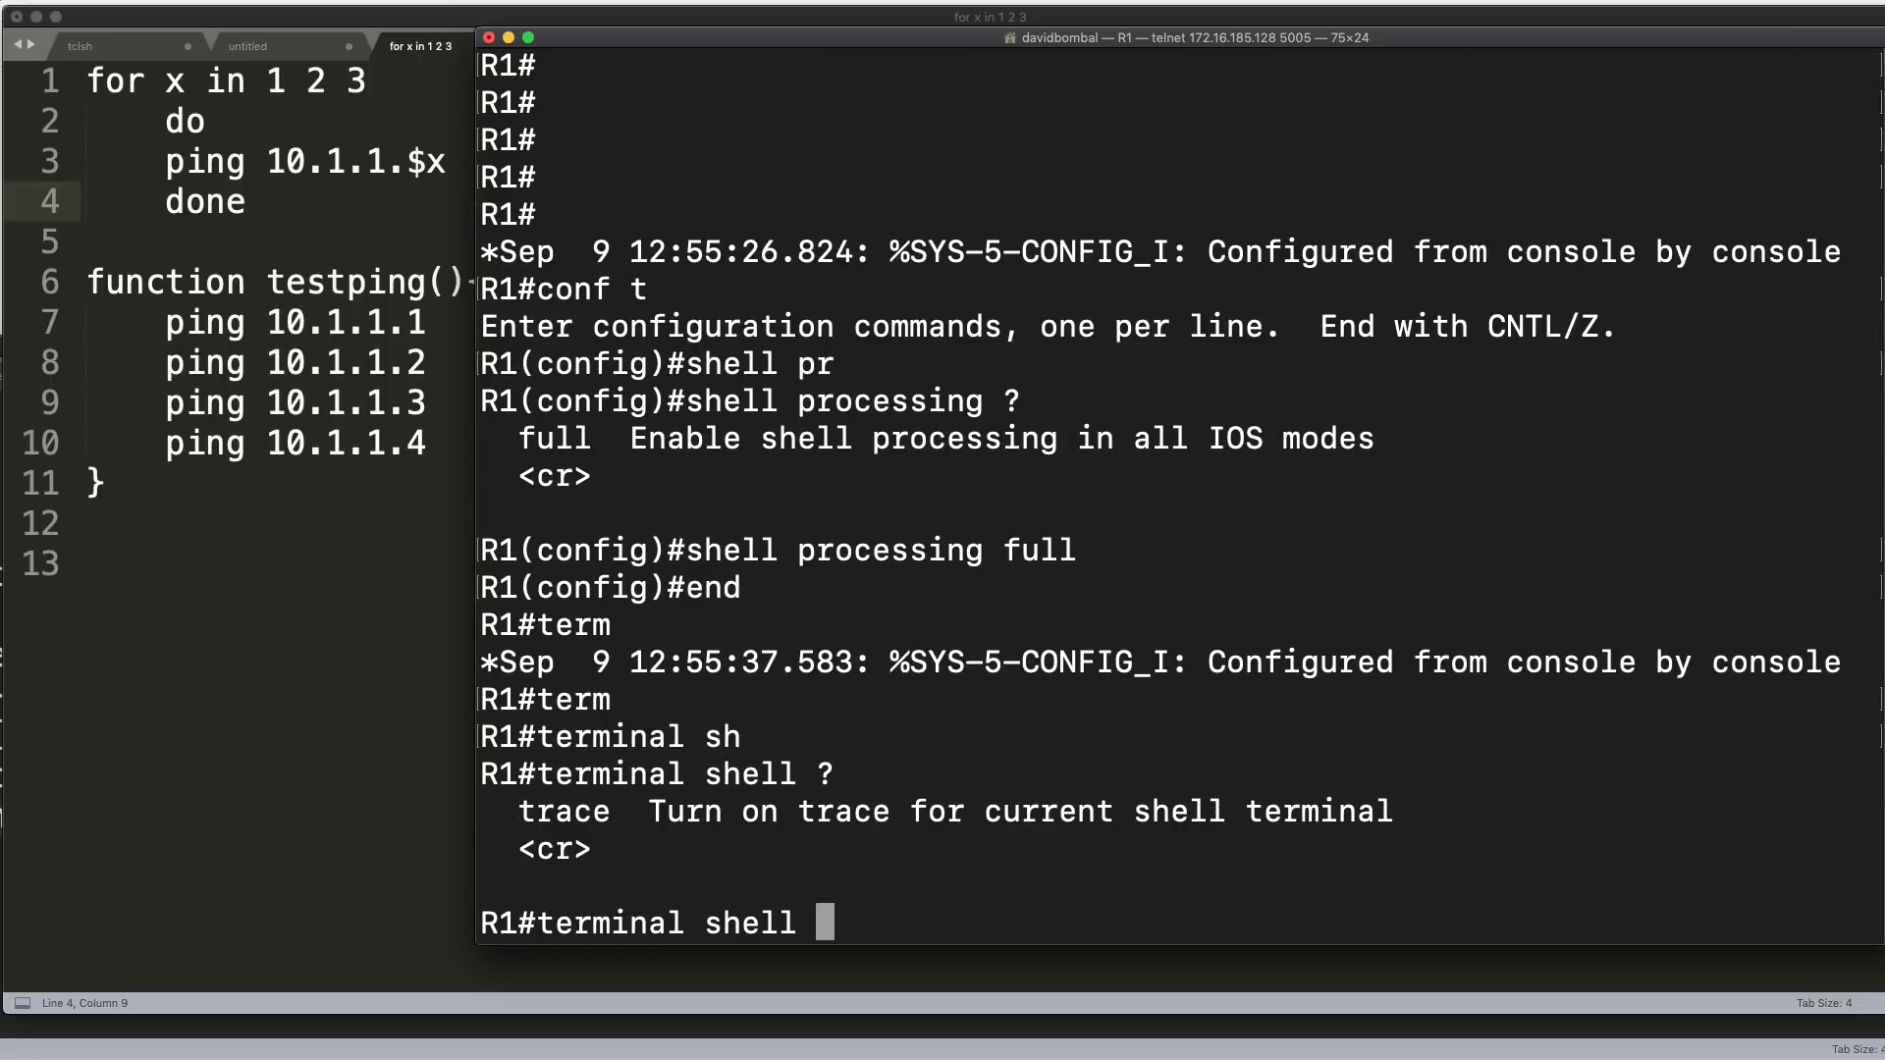
pyautogui.press('Return')
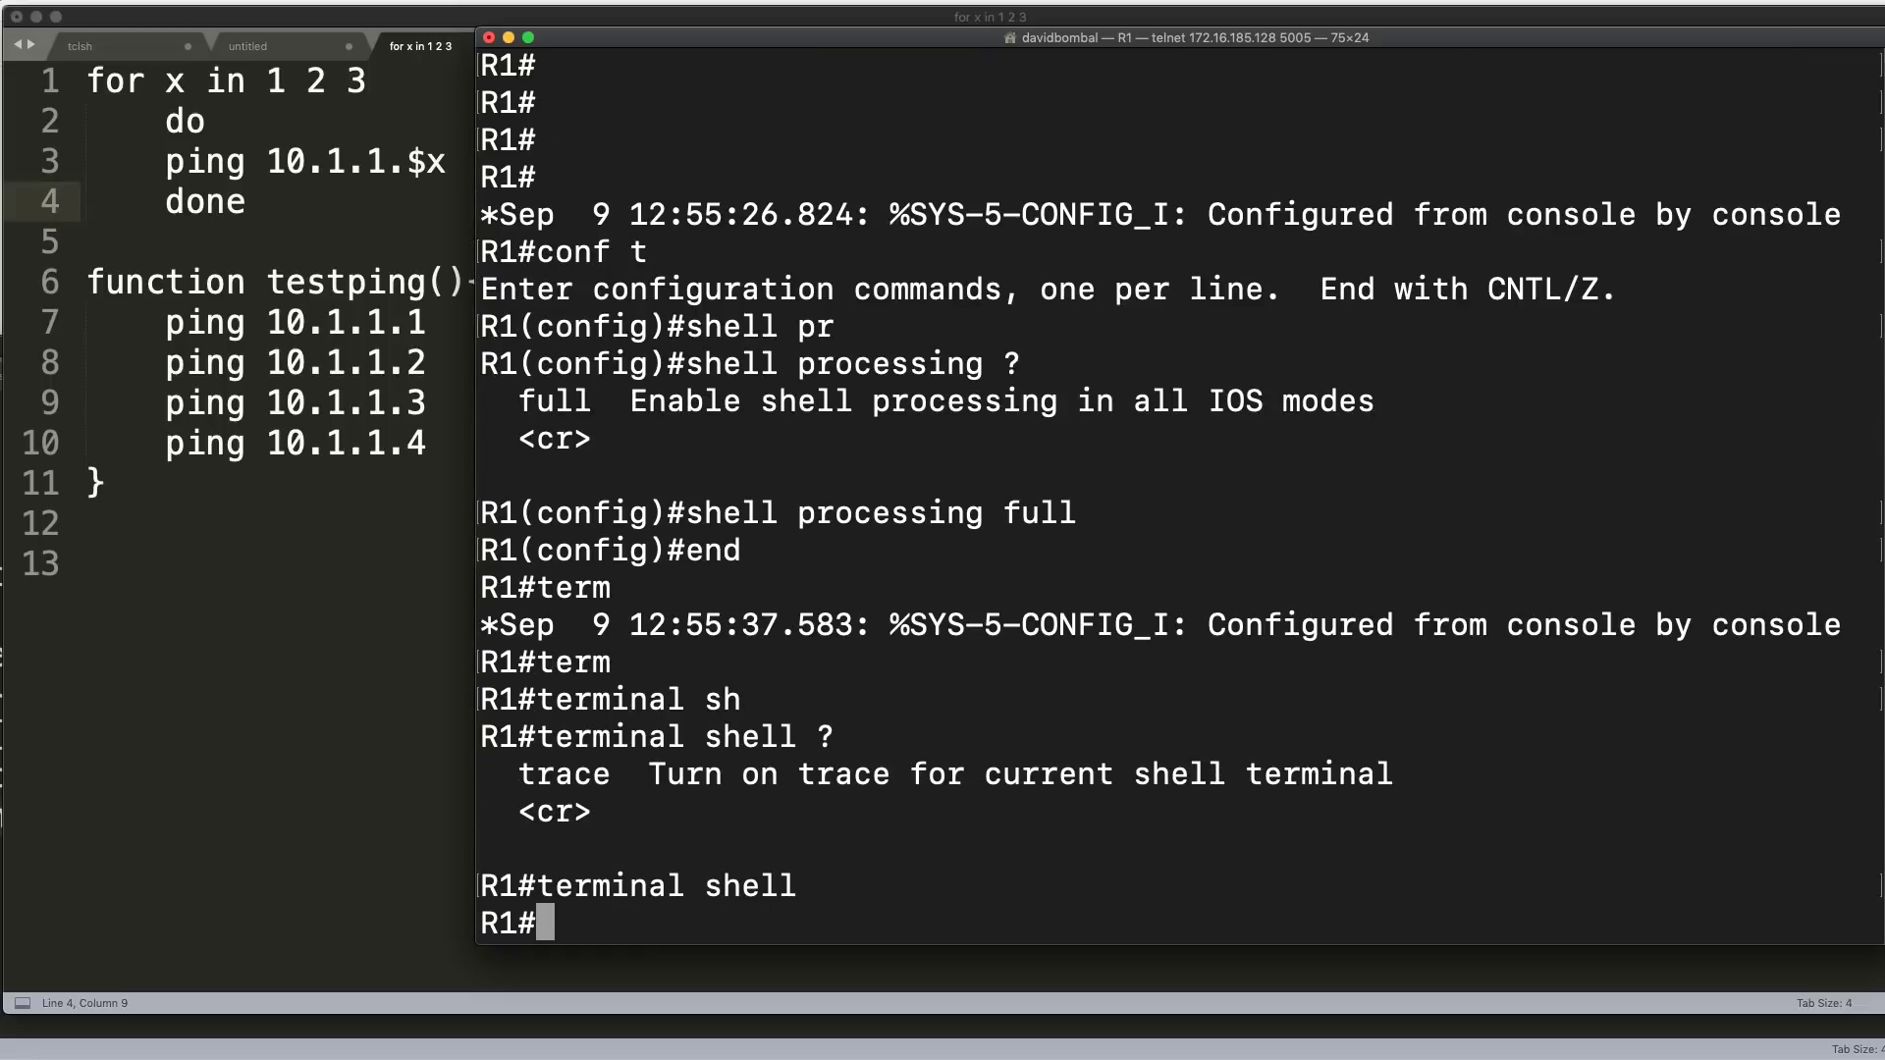
pyautogui.moveTo(814, 883); pyautogui.dragTo(543, 889)
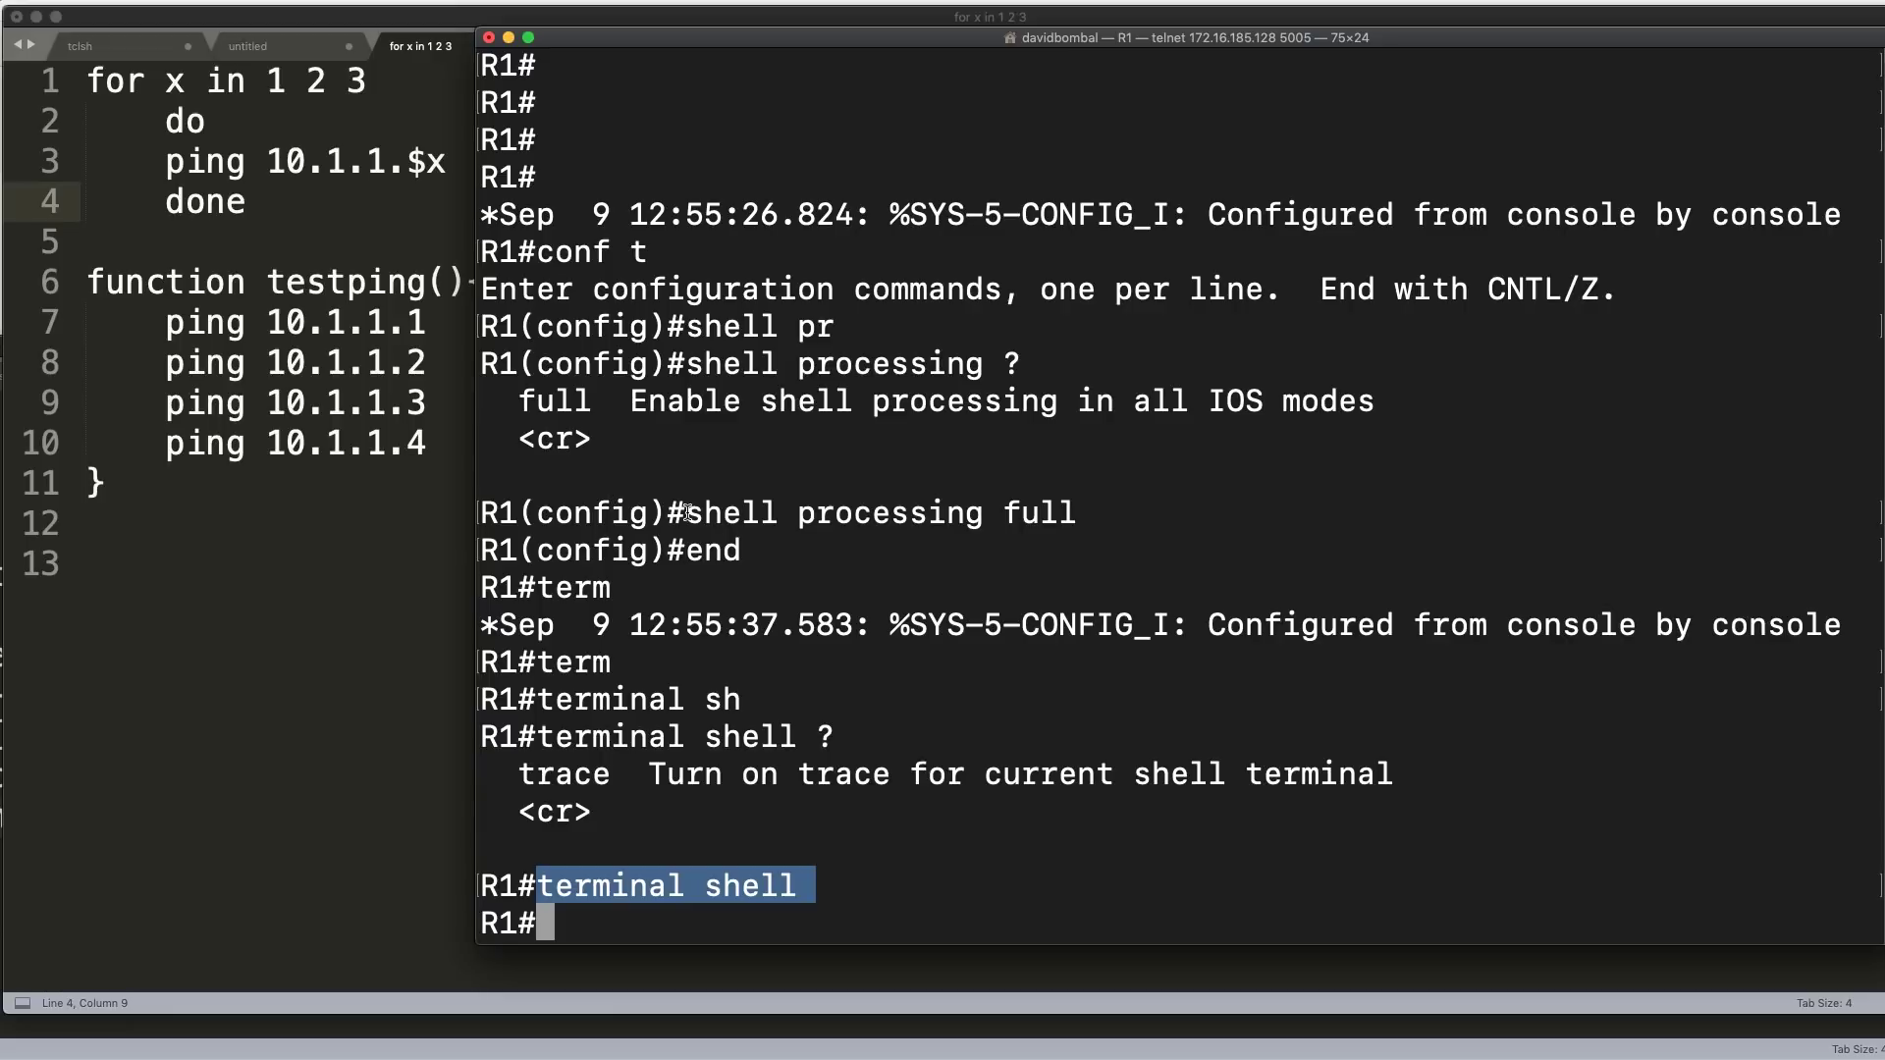
pyautogui.moveTo(688, 512); pyautogui.dragTo(1131, 504)
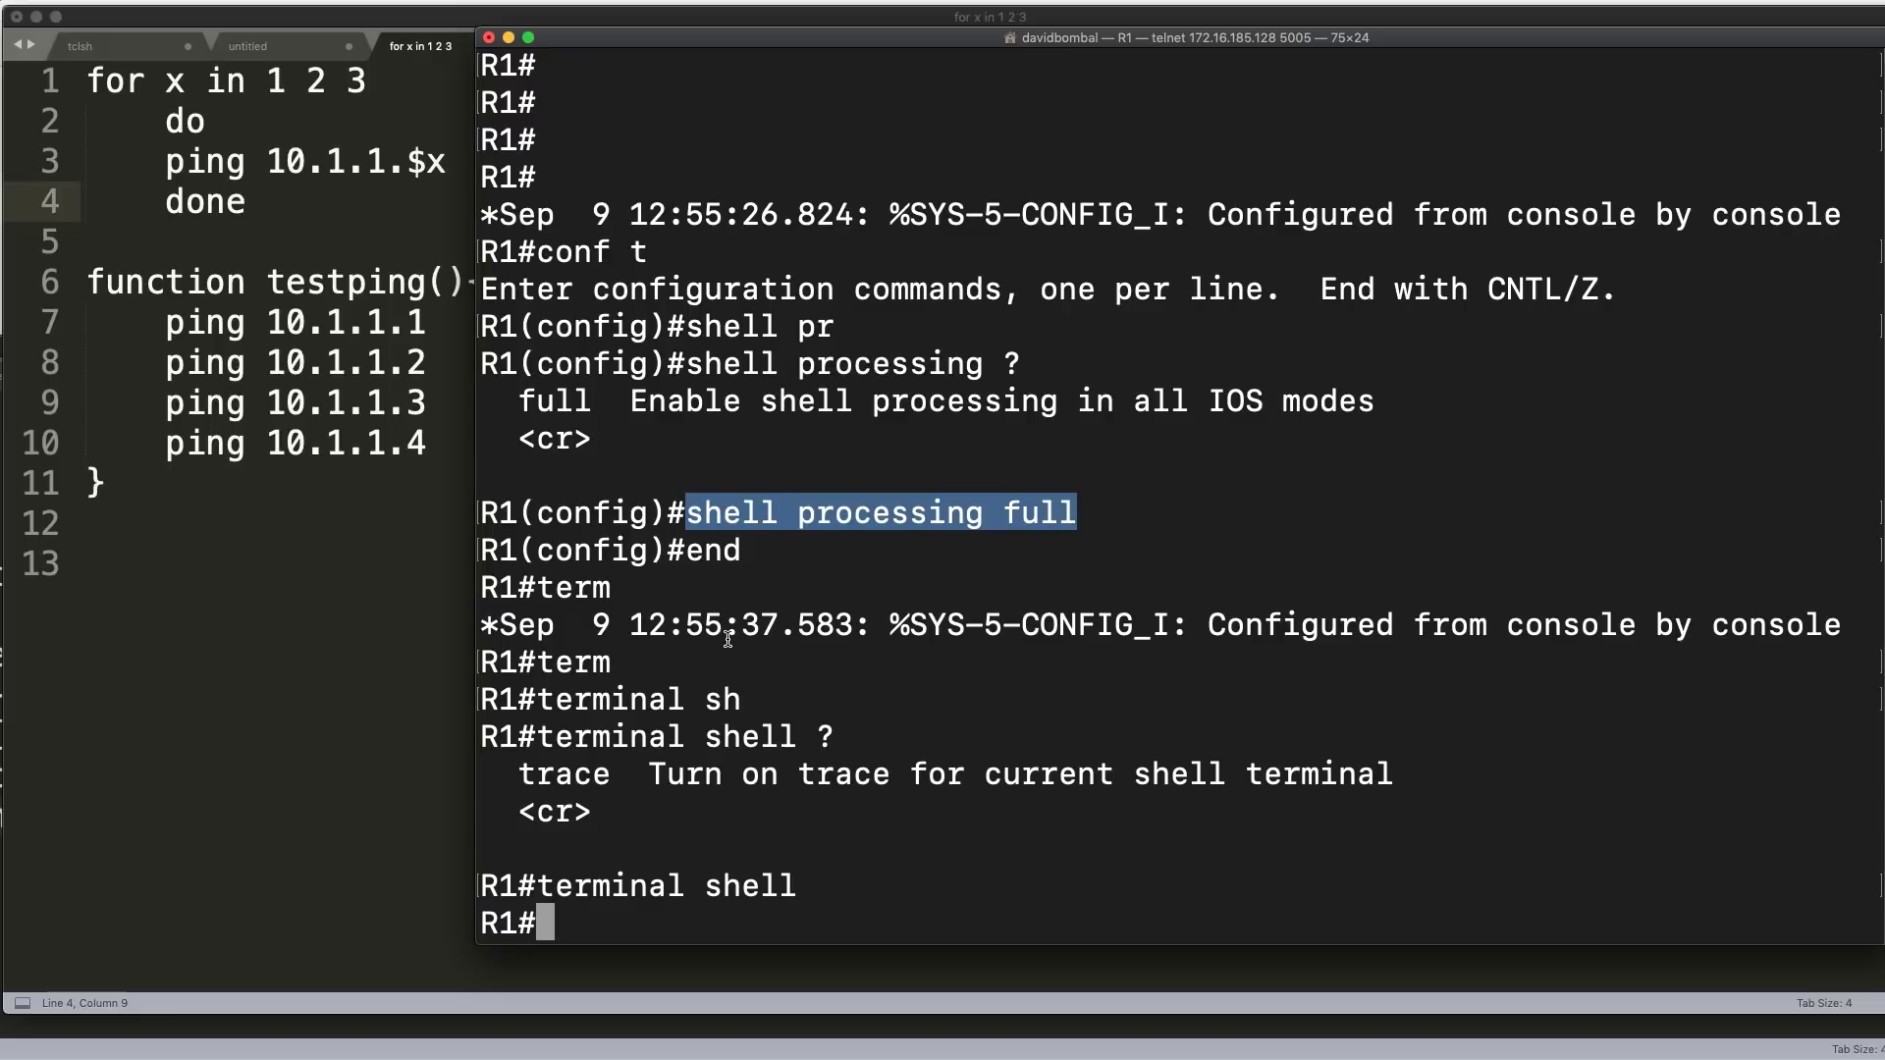
# - Start a shell loop with 'for x in 1 2 3' at the R1# prompt
pyautogui.press('Return')
pyautogui.press('Return')
pyautogui.press('Return')
pyautogui.press('Return')
pyautogui.press('Return')
pyautogui.press('Return')
pyautogui.press('Return')
pyautogui.press('Return')
pyautogui.press('Return')
pyautogui.press('Return')
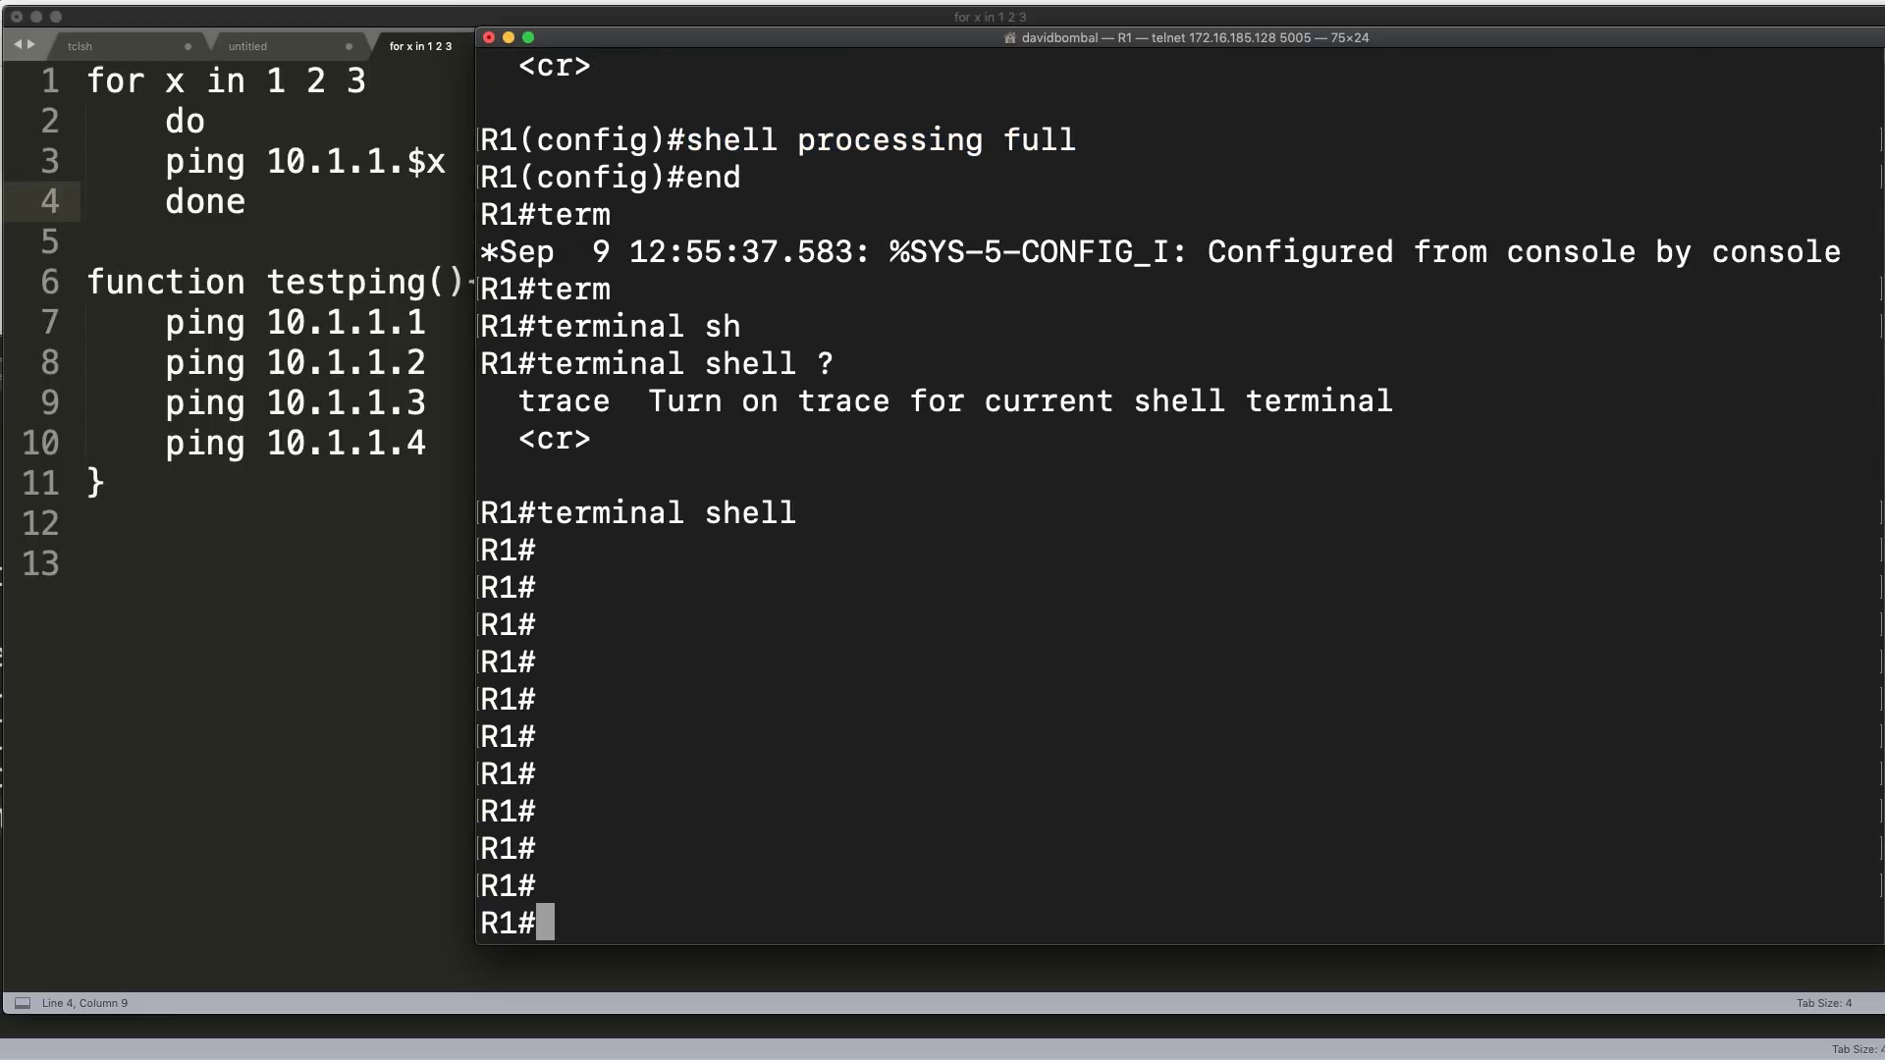
pyautogui.press('Return')
pyautogui.press('Return')
pyautogui.press('Return')
pyautogui.press('Return')
pyautogui.press('Return')
pyautogui.press('Return')
pyautogui.press('Return')
pyautogui.write('for ')
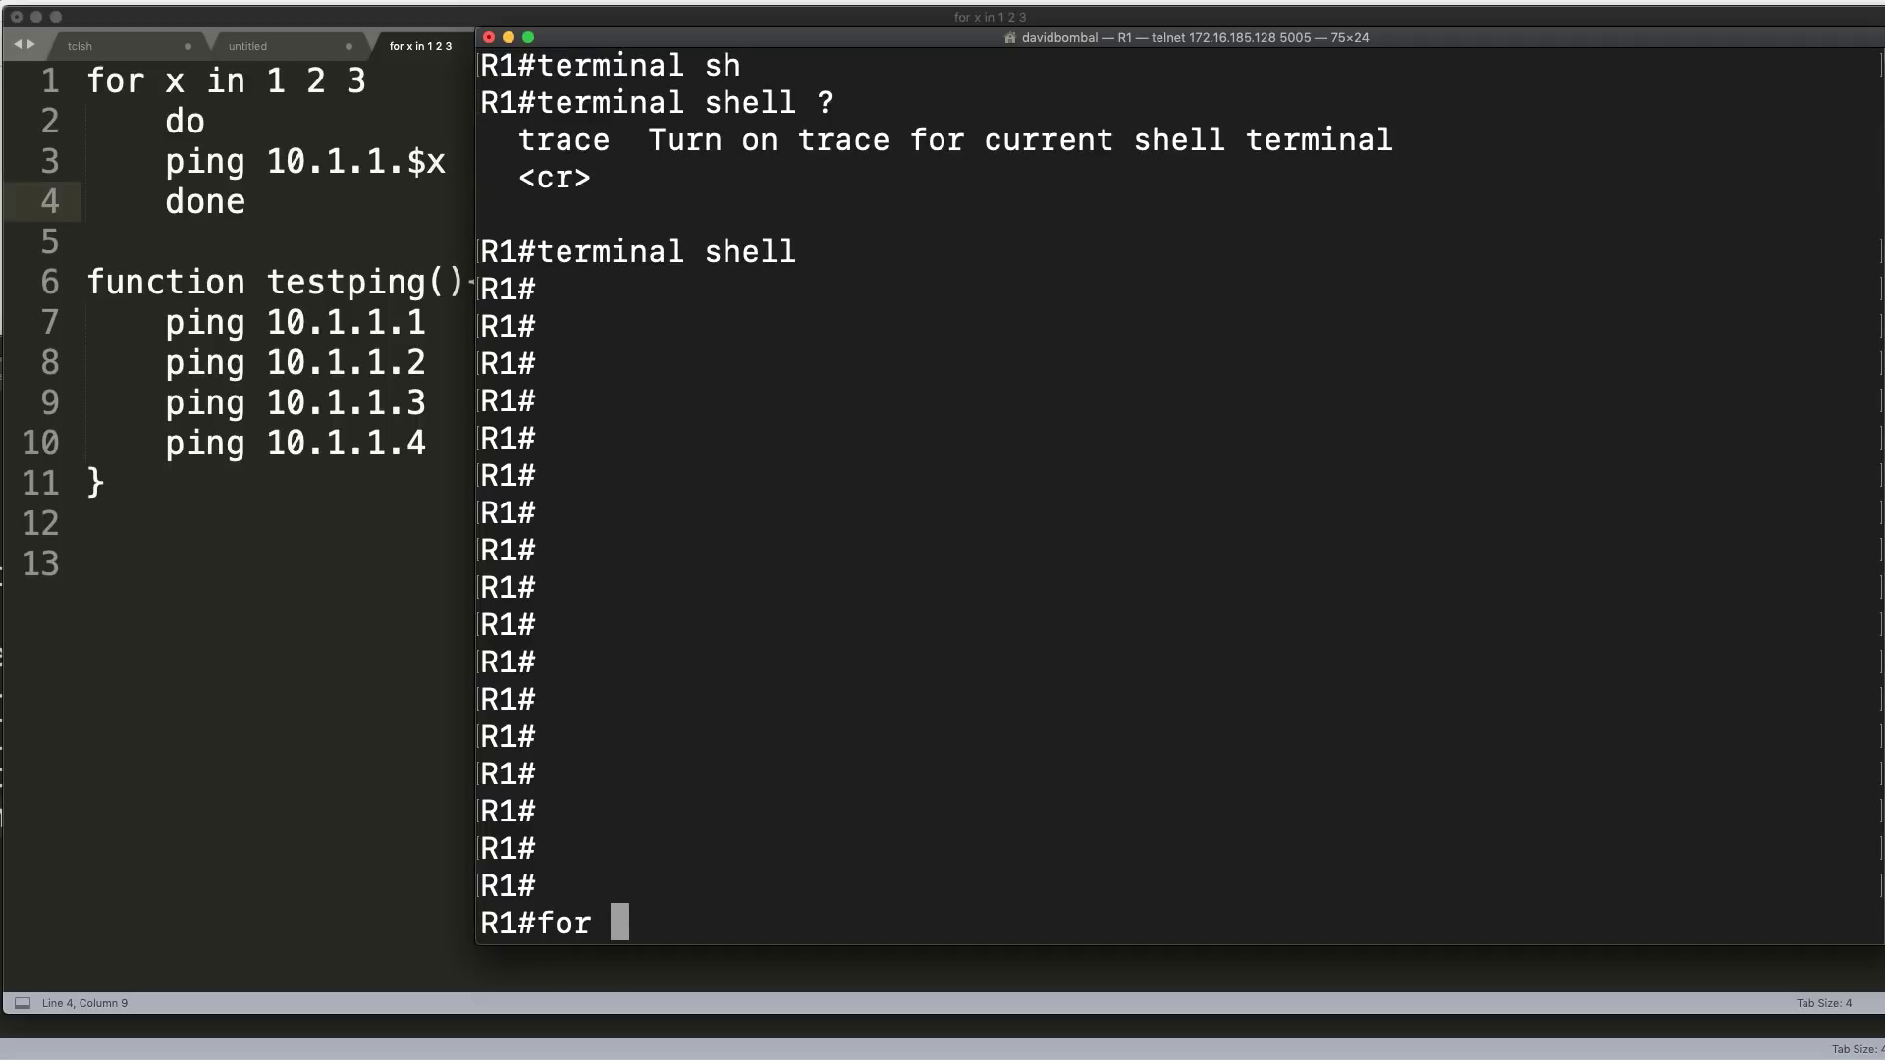
pyautogui.write('x in 1 12')
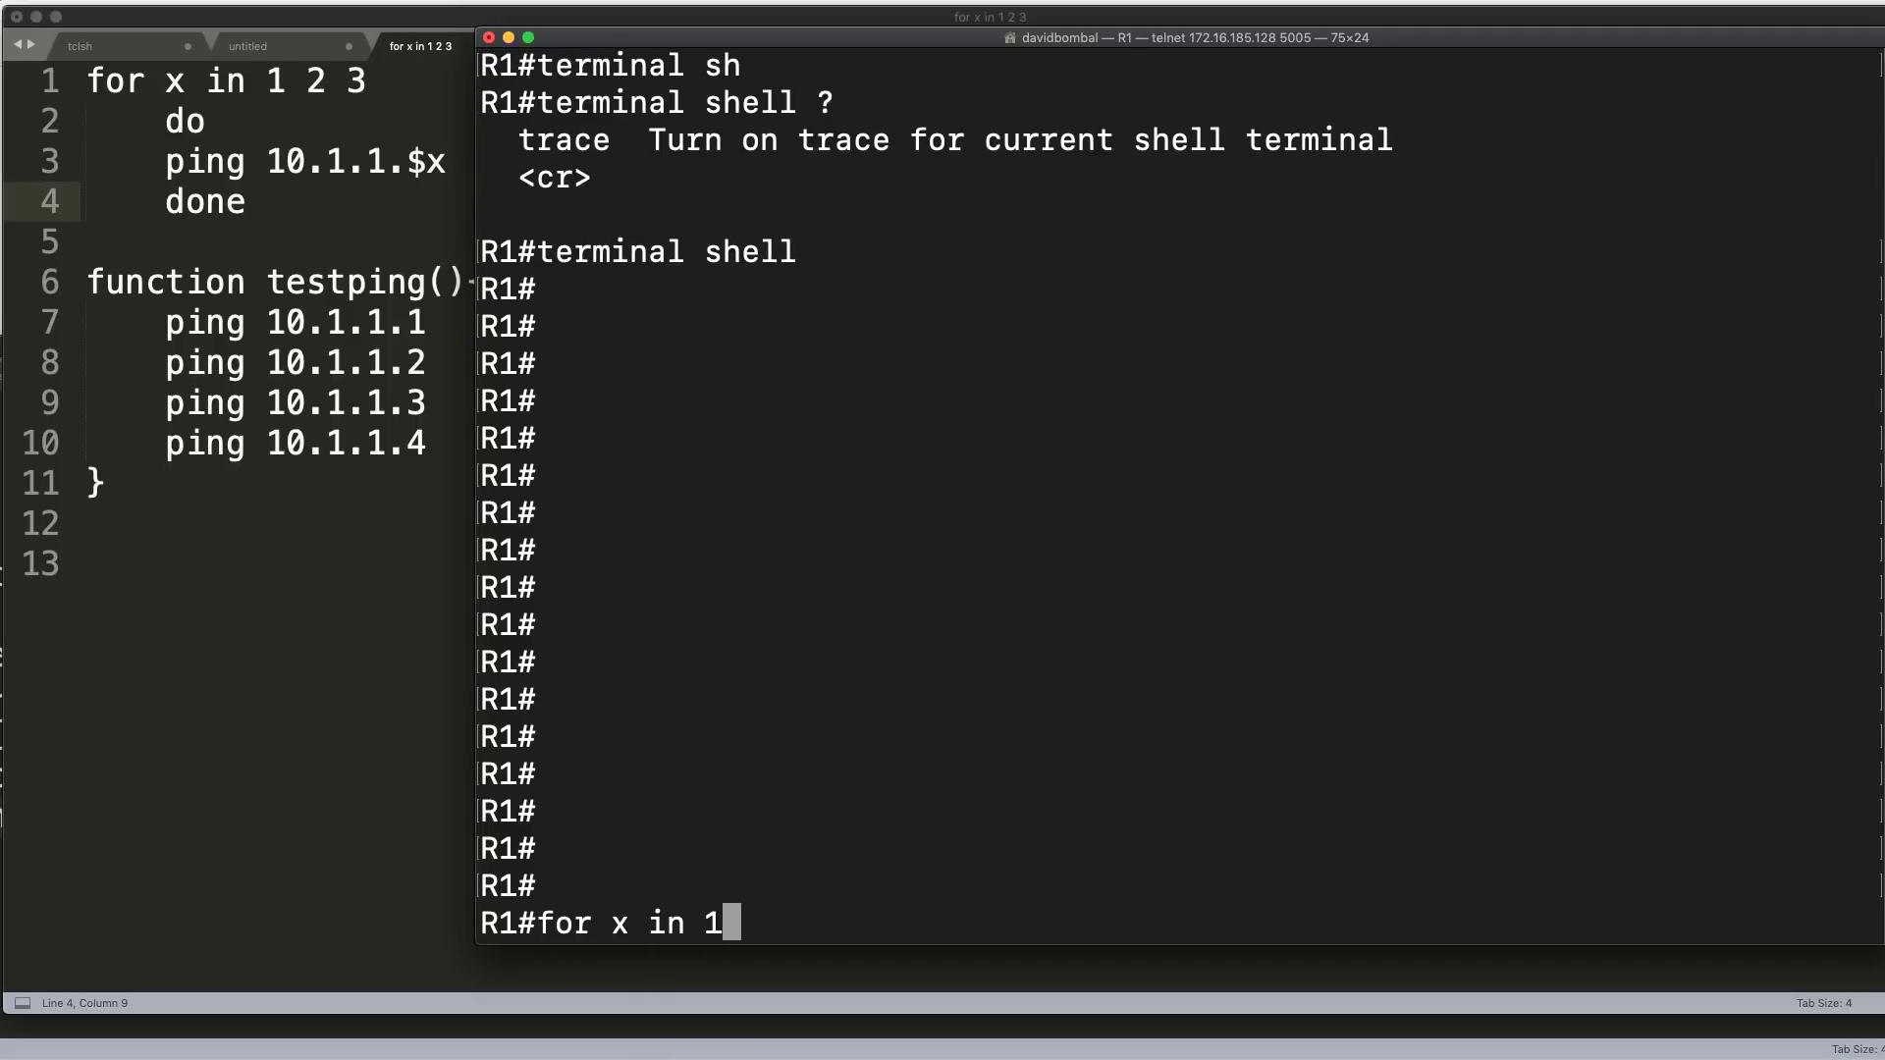
pyautogui.press('BackSpace')
pyautogui.press('BackSpace')
pyautogui.write('2 3')
pyautogui.press('Return')
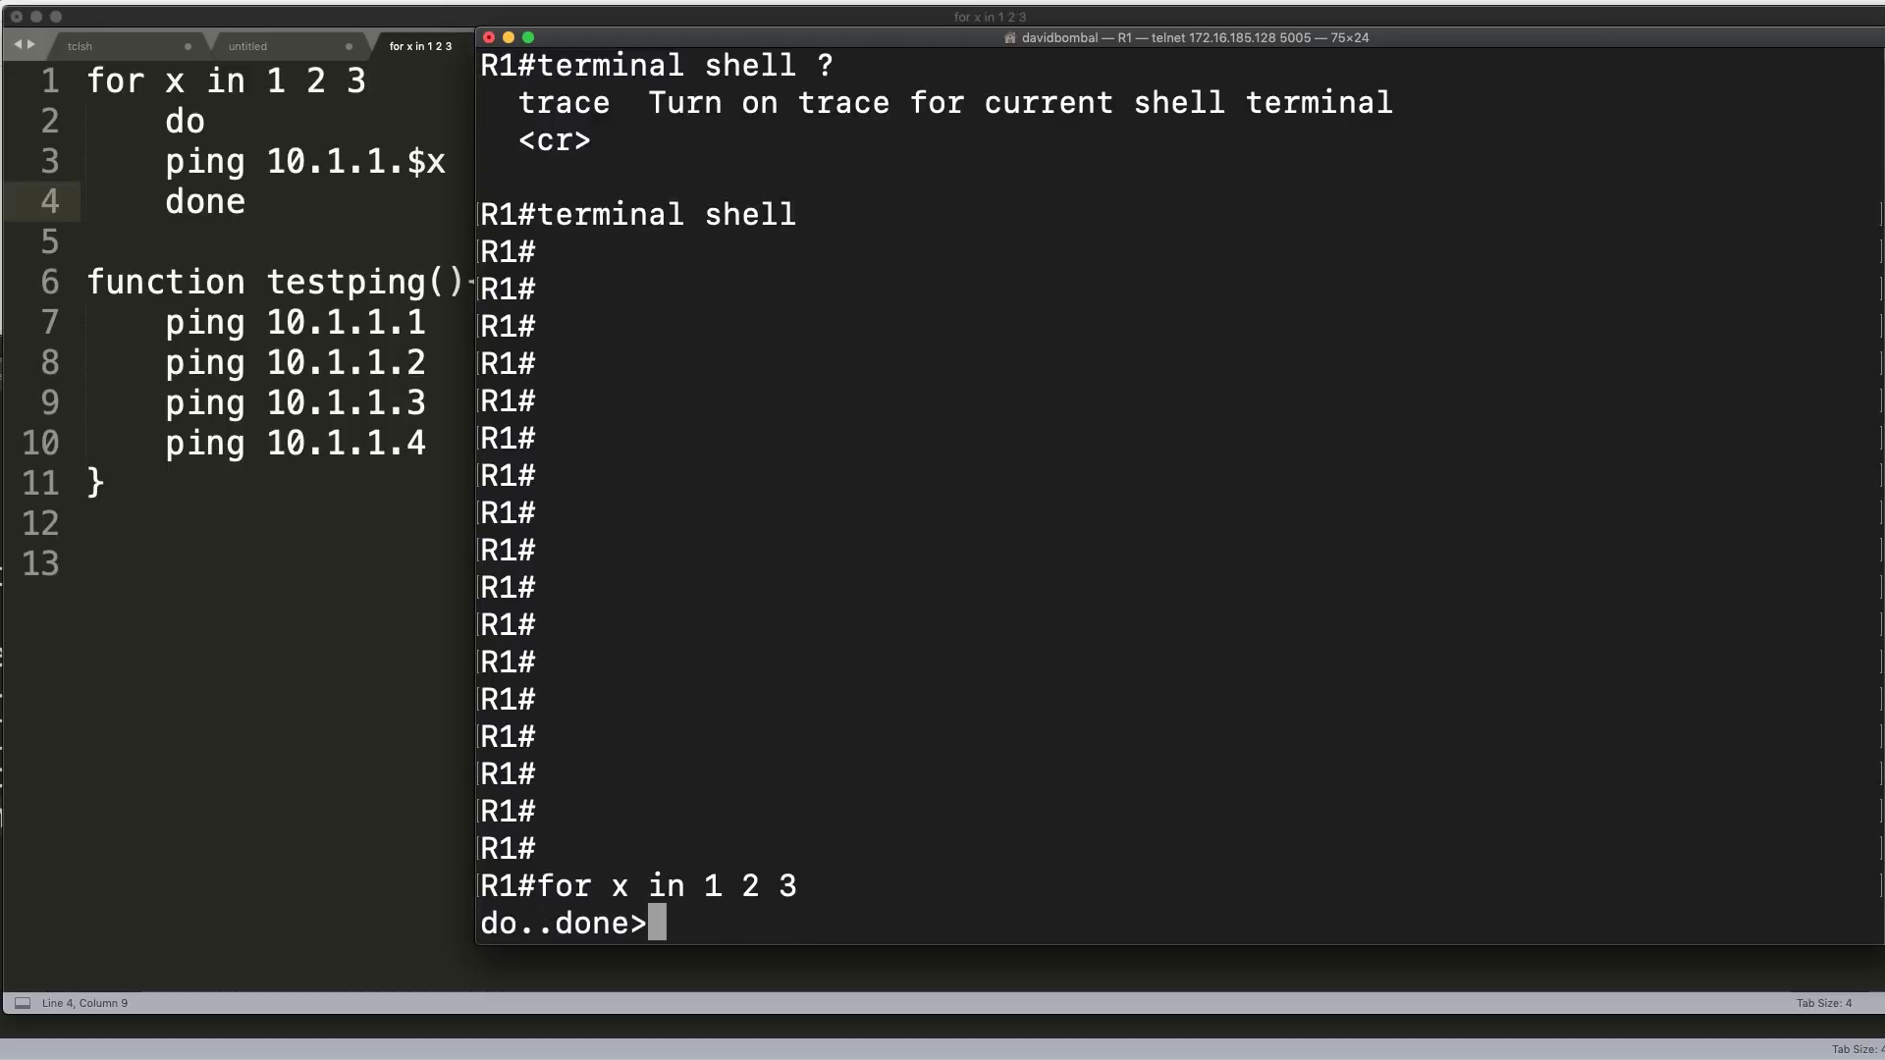
# - Finish the loop with 'do', 'ping 10.1.1.$x' and 'done' to run the pings
pyautogui.write('do')
pyautogui.press('Return')
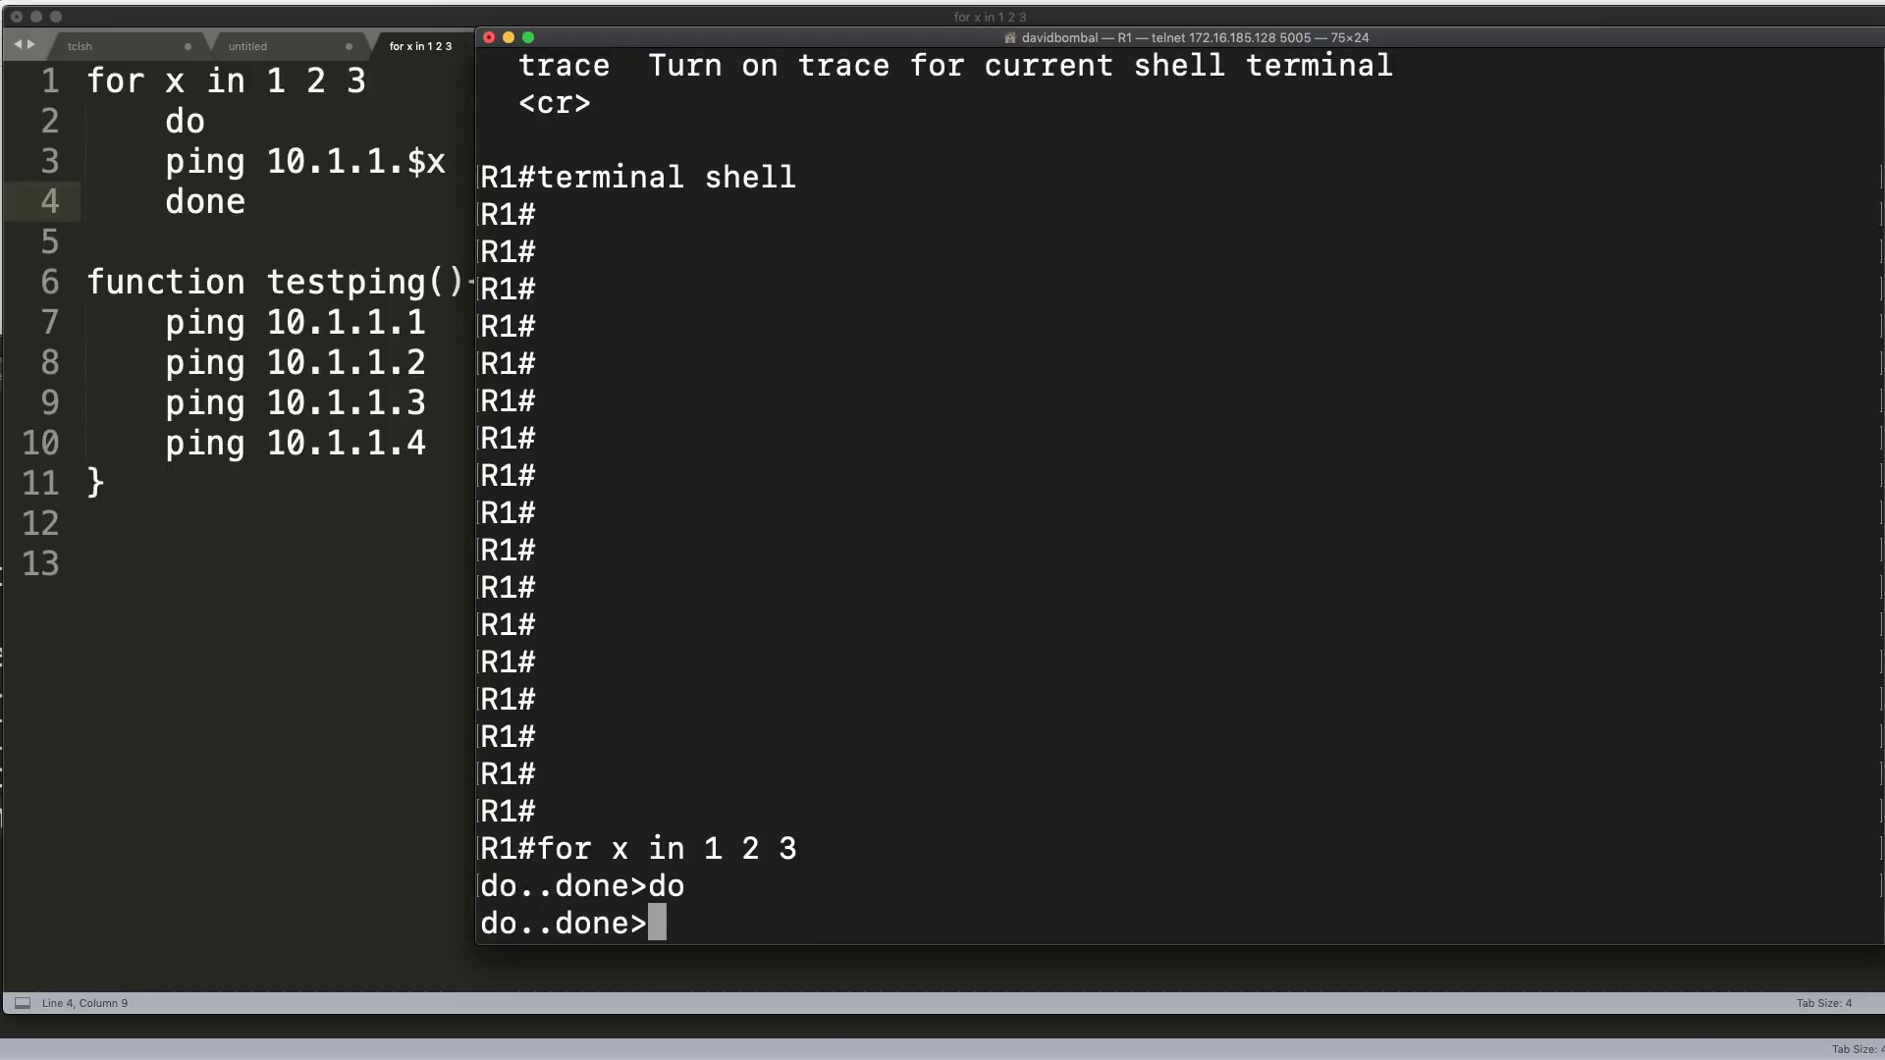
pyautogui.write('ping 10.1.1.')
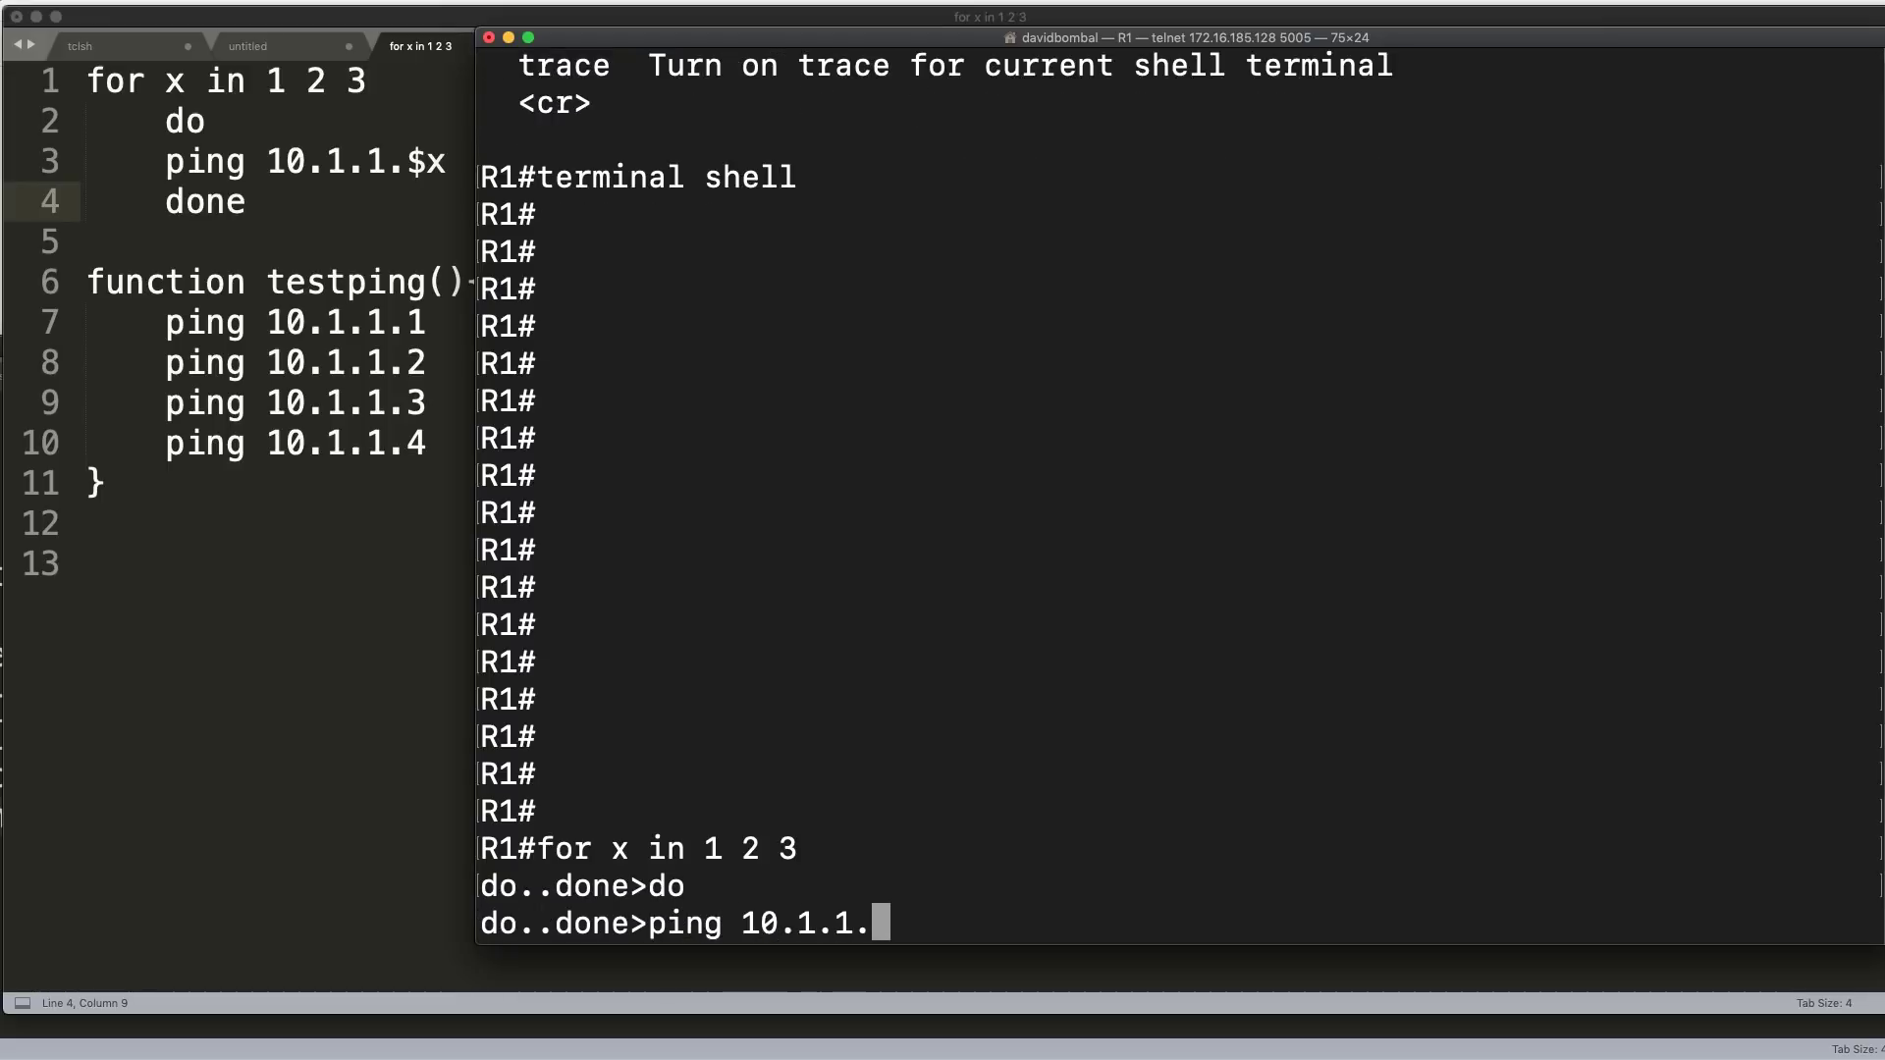
pyautogui.write('$x')
pyautogui.press('Return')
pyautogui.write('done>d')
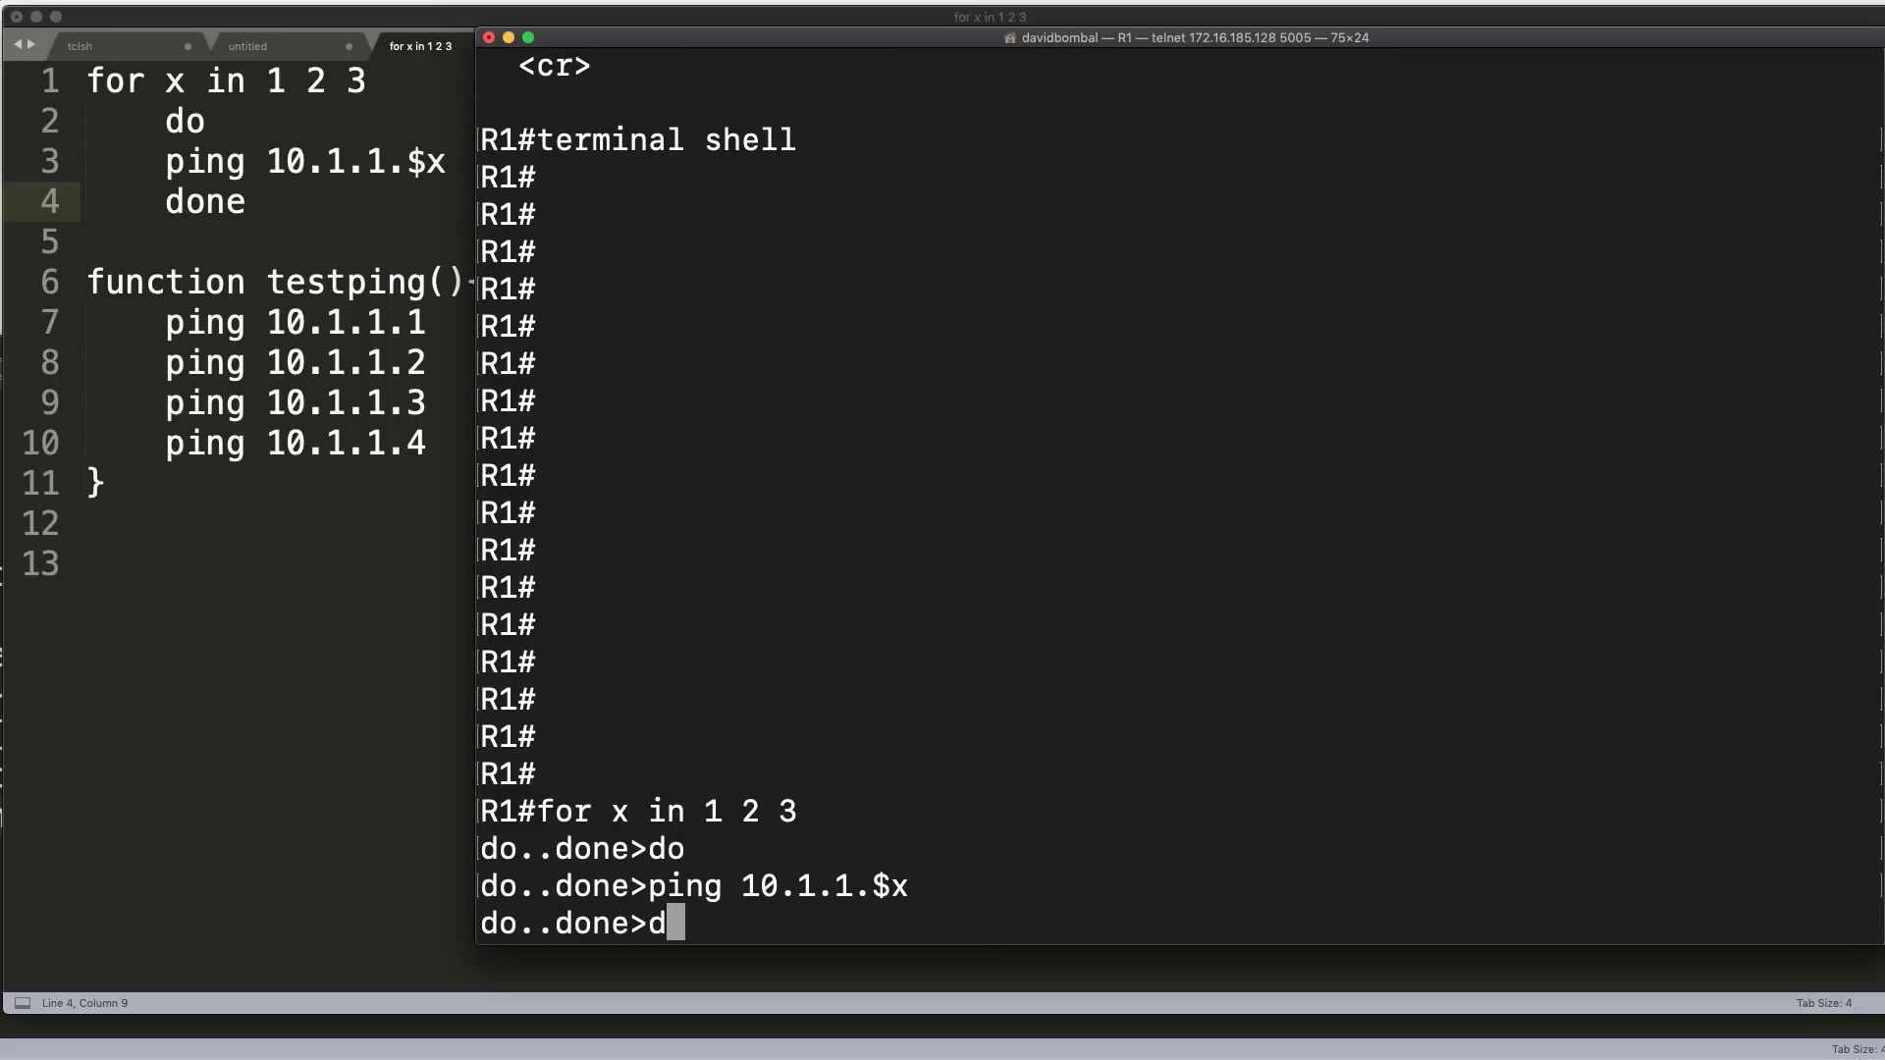
pyautogui.press('Return')
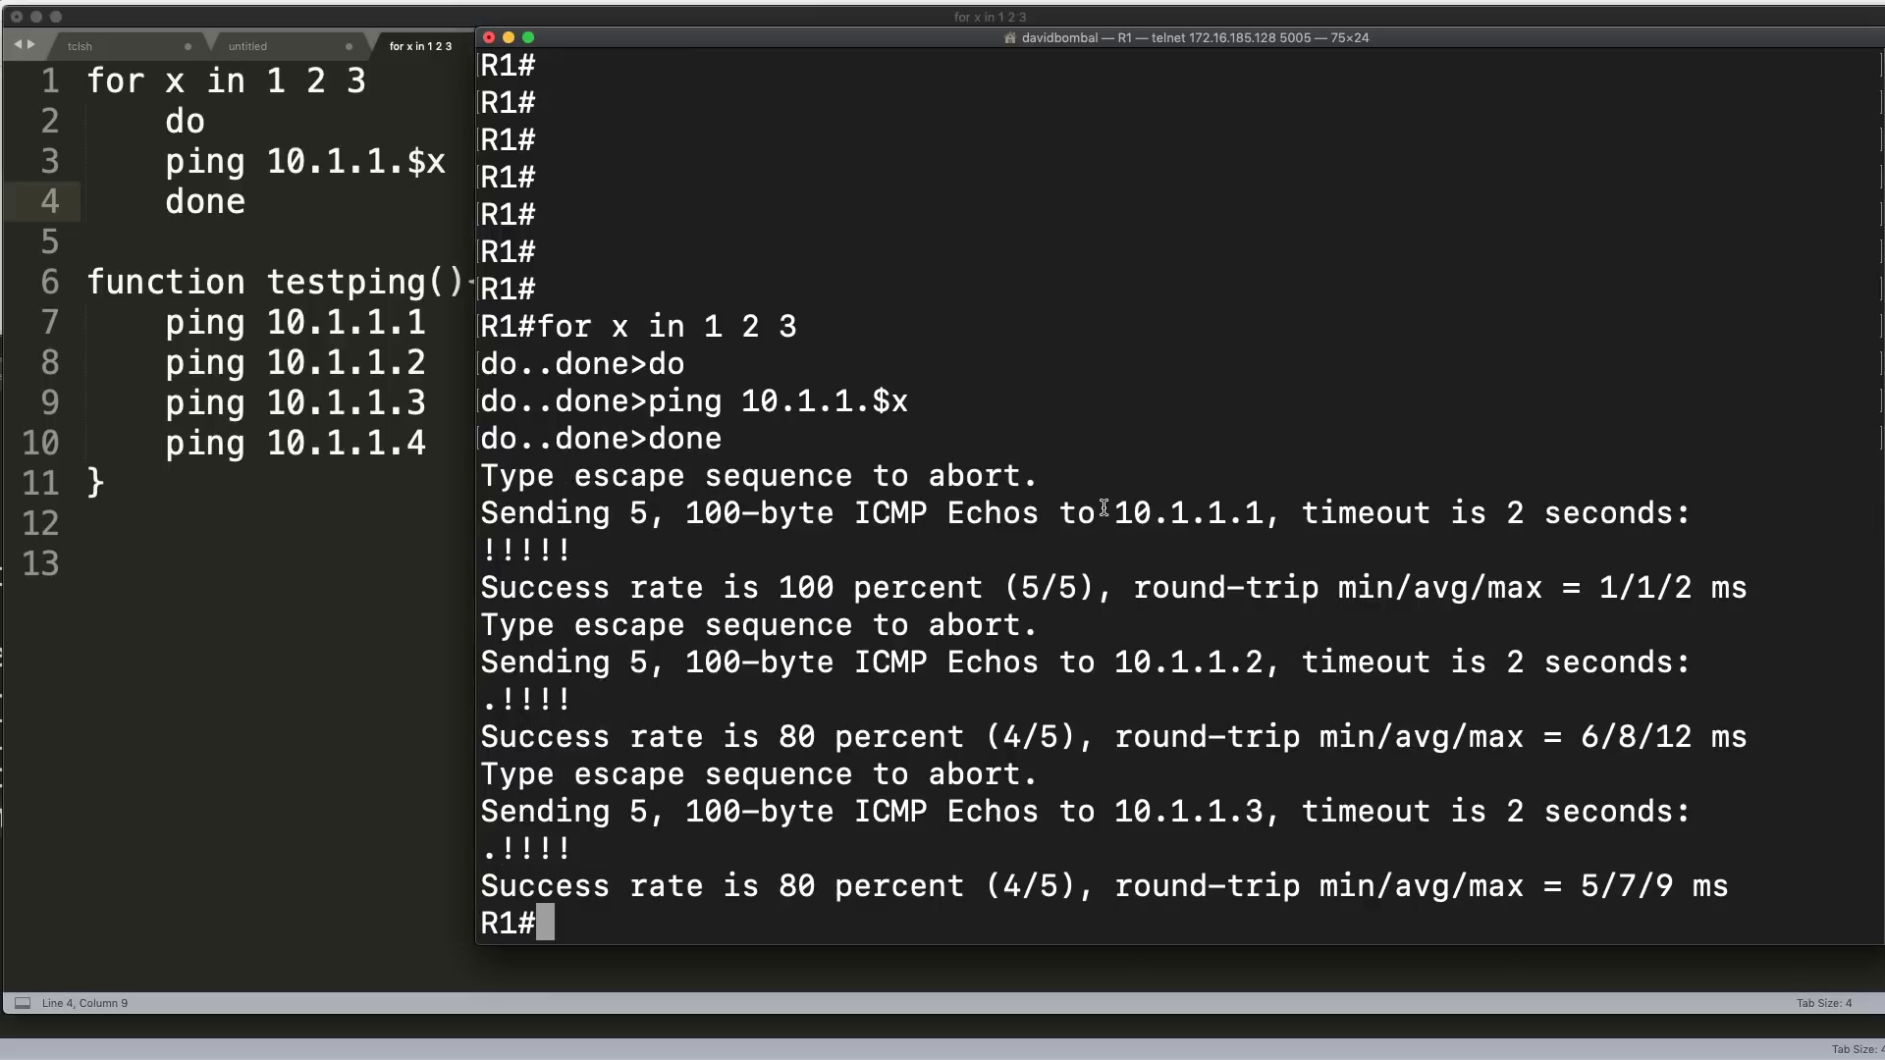
# - Highlight the 10.1.1.1, 10.1.1.2 and 10.1.1.3 ping results, including 10.1.1.2's first failed echo
pyautogui.moveTo(1103, 508); pyautogui.dragTo(1331, 510)
pyautogui.moveTo(1119, 652); pyautogui.dragTo(1268, 653)
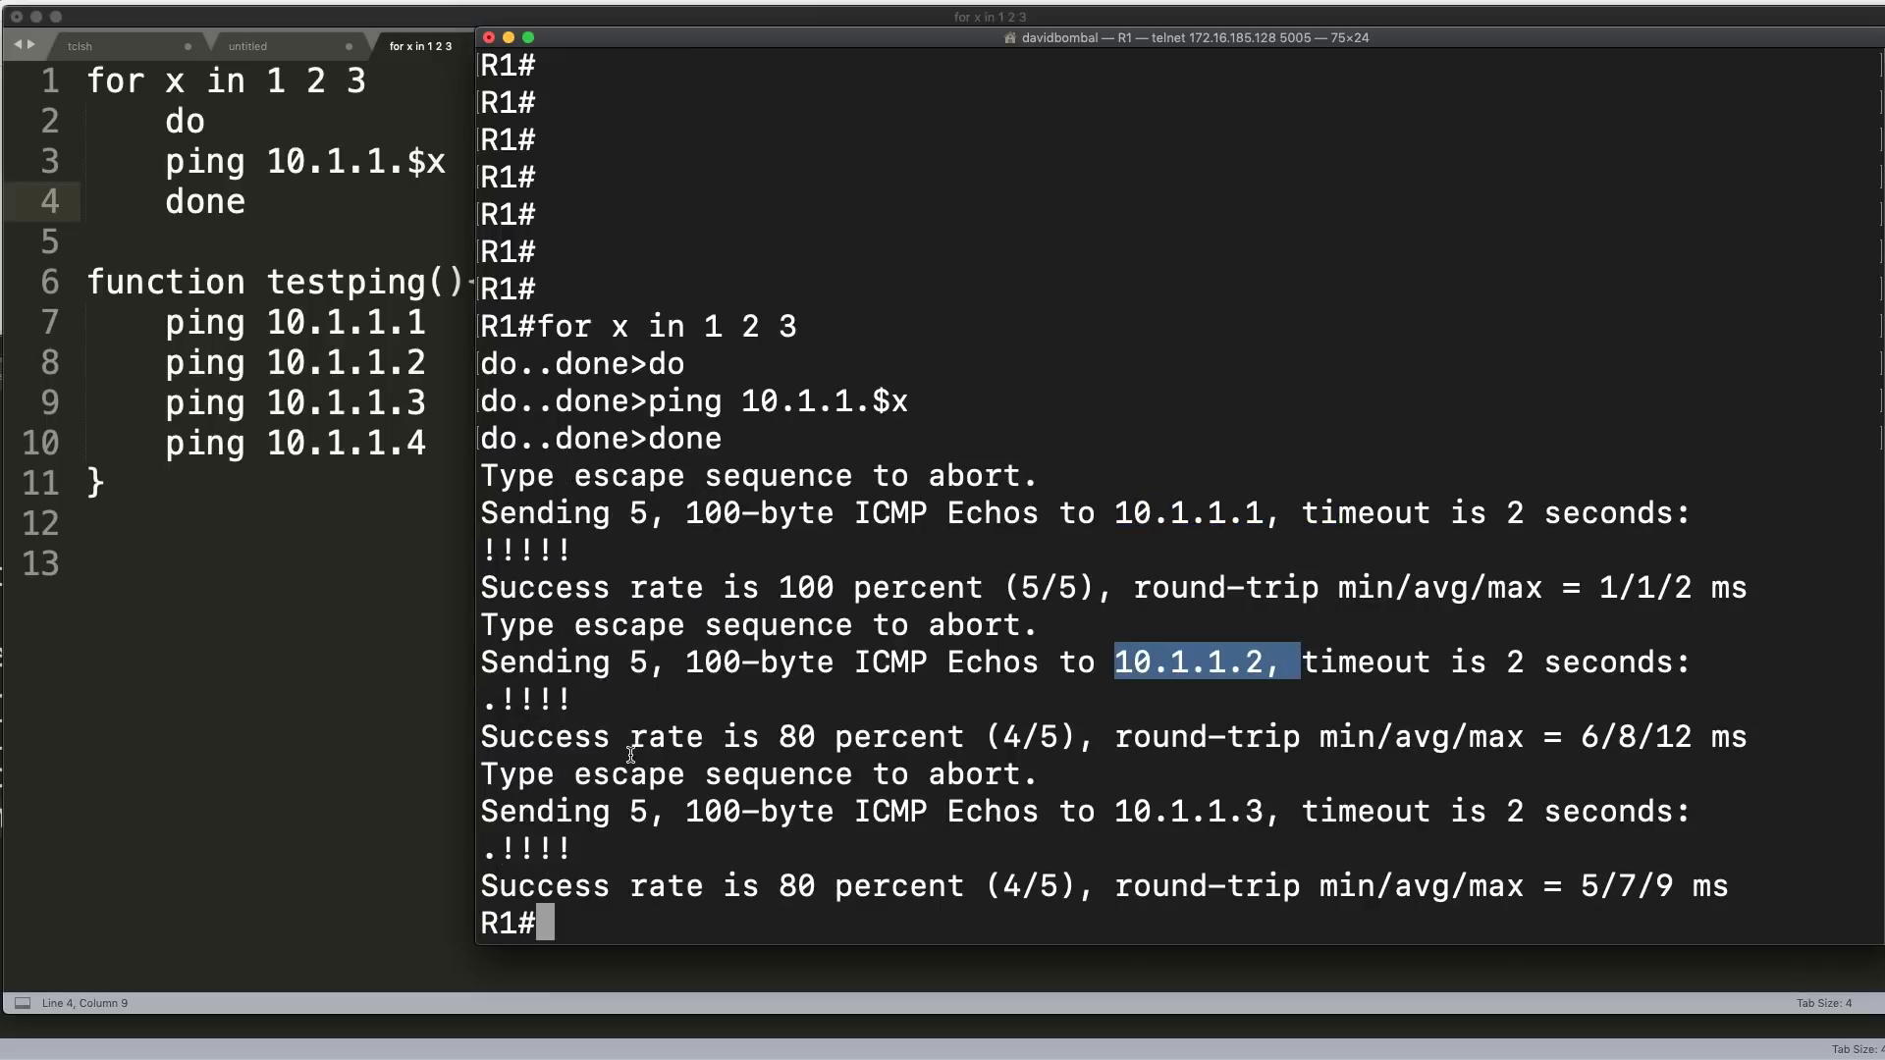
pyautogui.moveTo(494, 699); pyautogui.dragTo(475, 697)
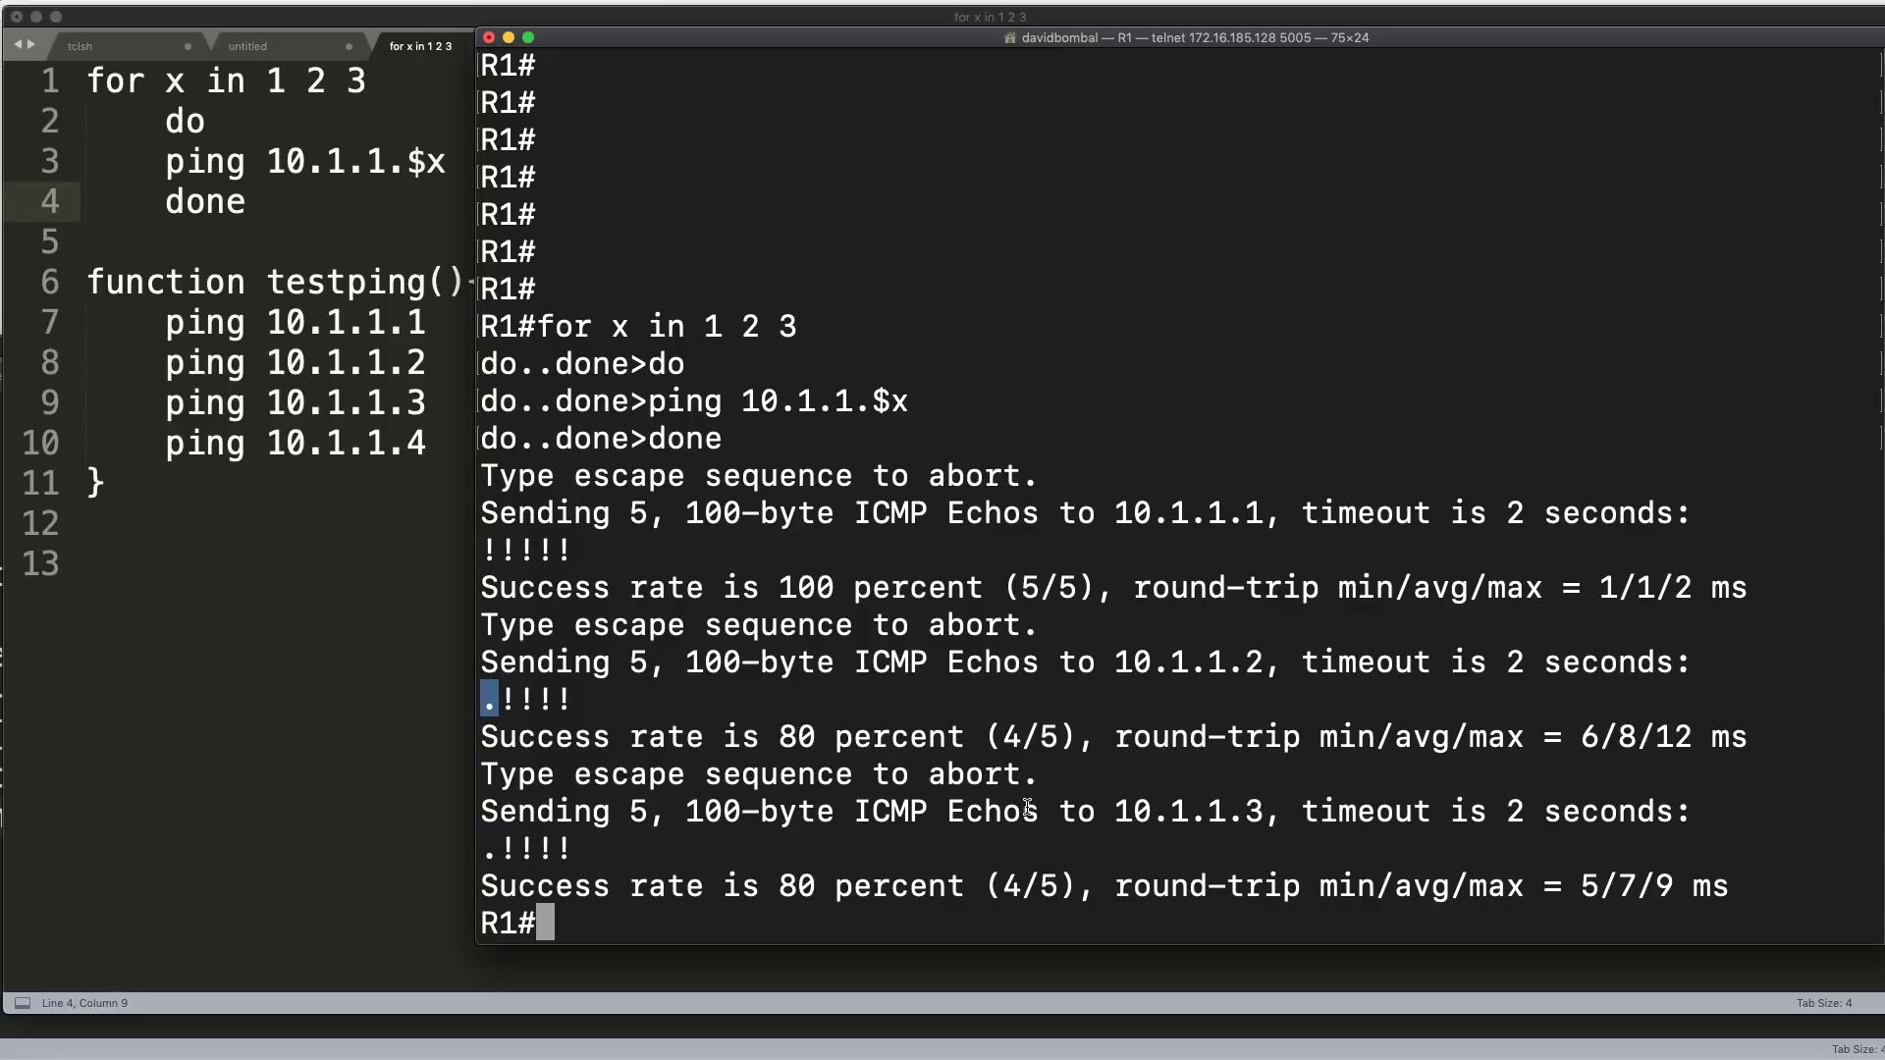
pyautogui.moveTo(1116, 811); pyautogui.dragTo(1282, 811)
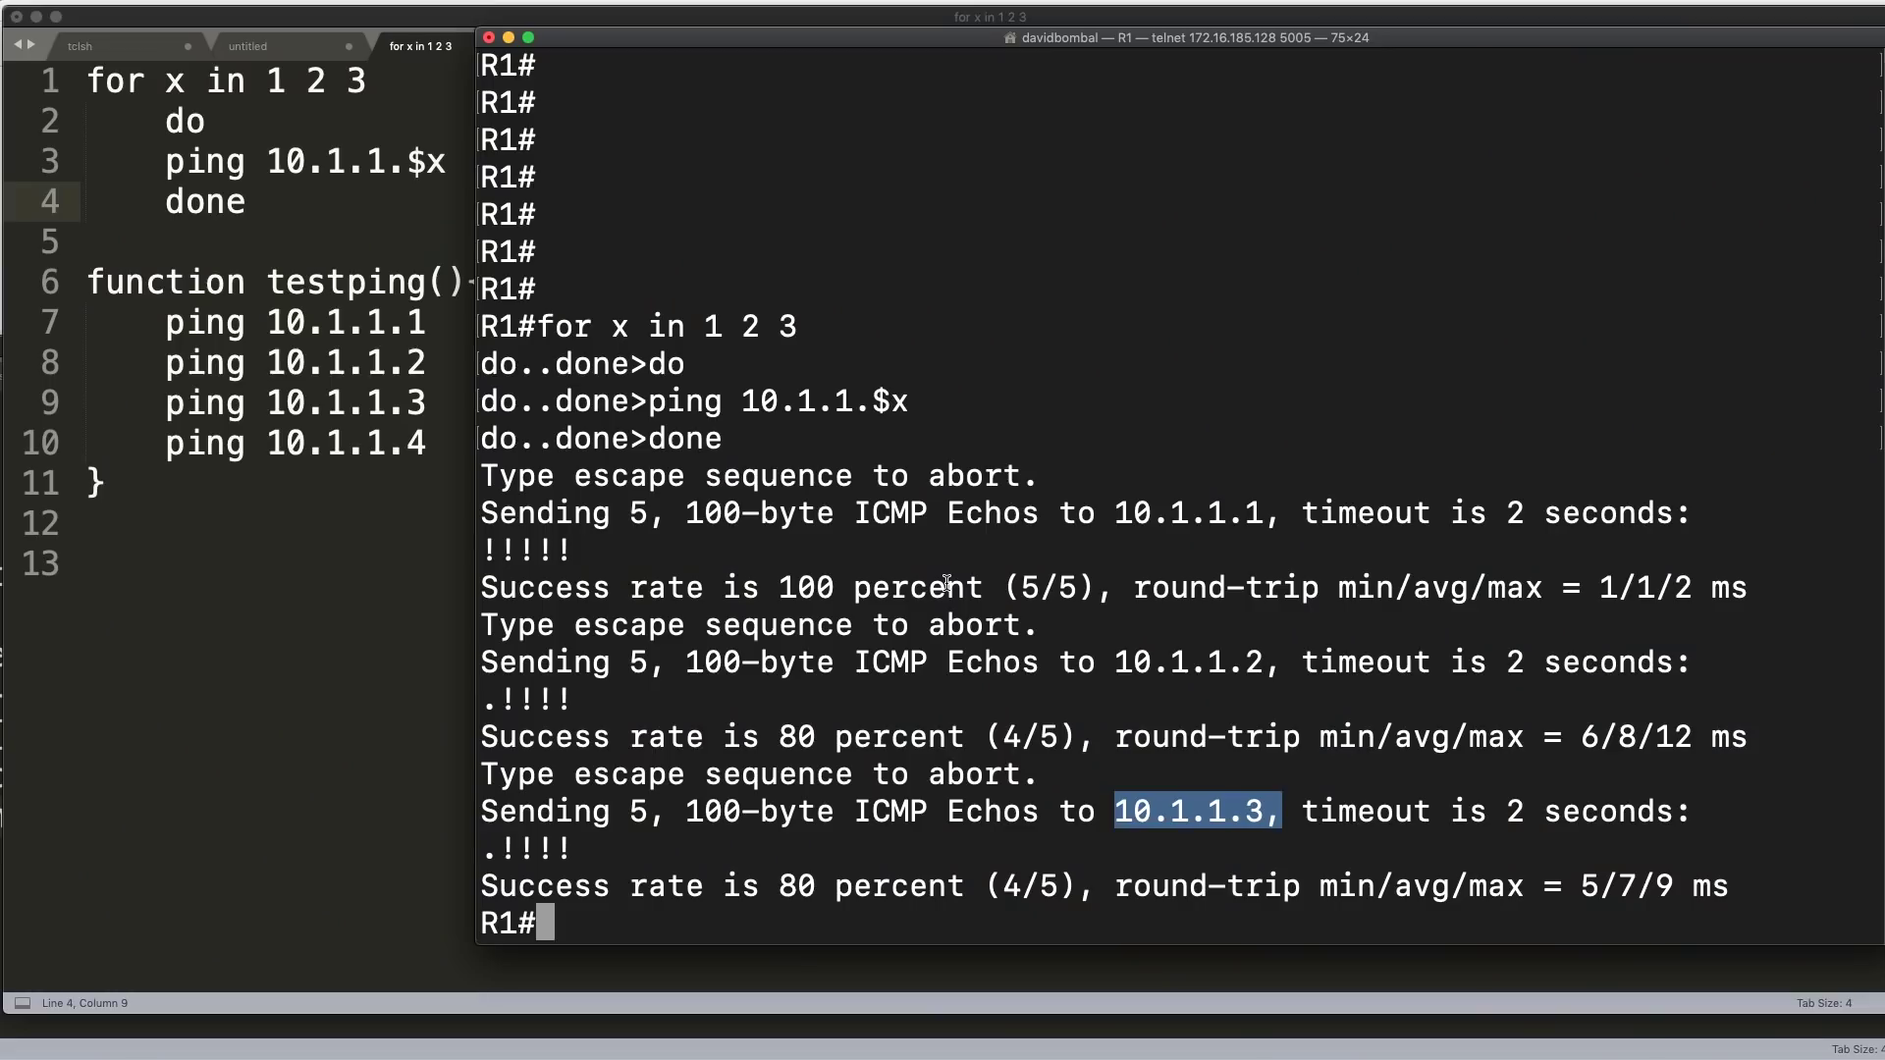
# - Run 'show shell functions' and page through the empty user-defined and built-in function lists
pyautogui.press('Return')
pyautogui.press('Return')
pyautogui.press('Return')
pyautogui.press('Return')
pyautogui.write('show s')
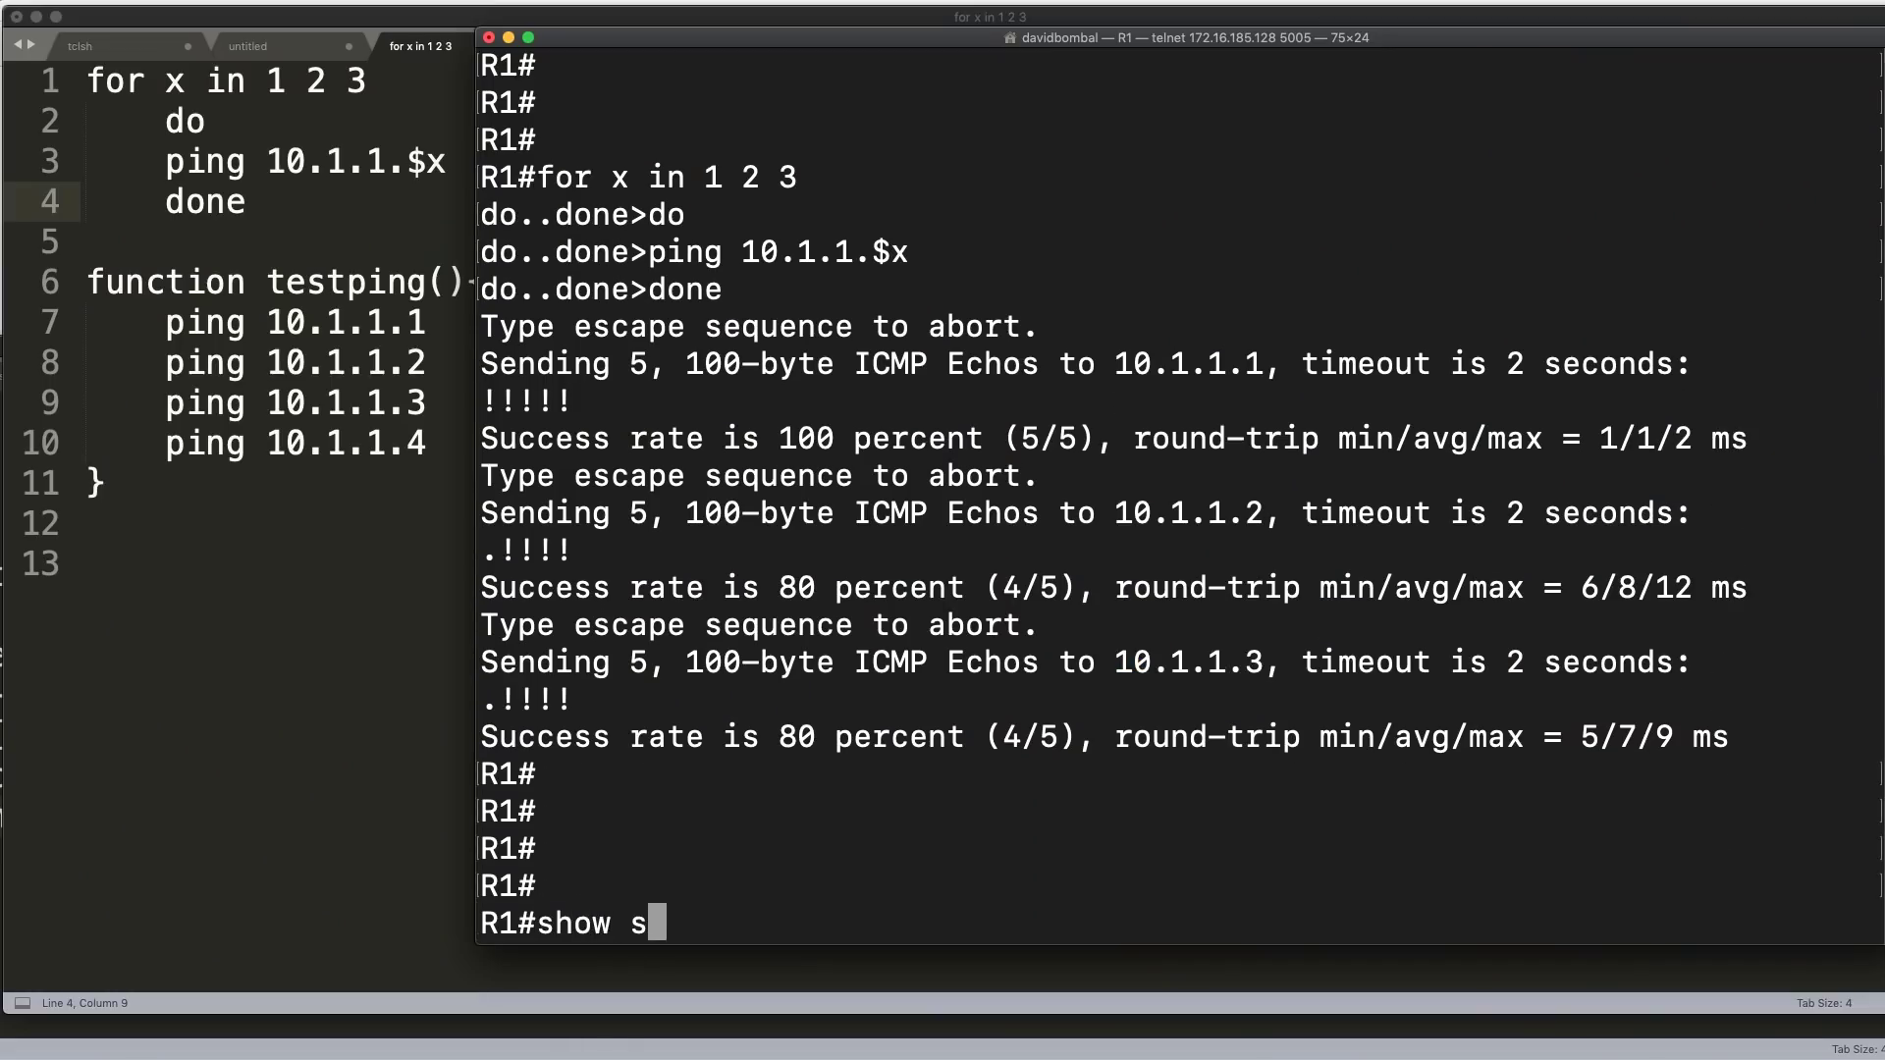
pyautogui.write('hell fu')
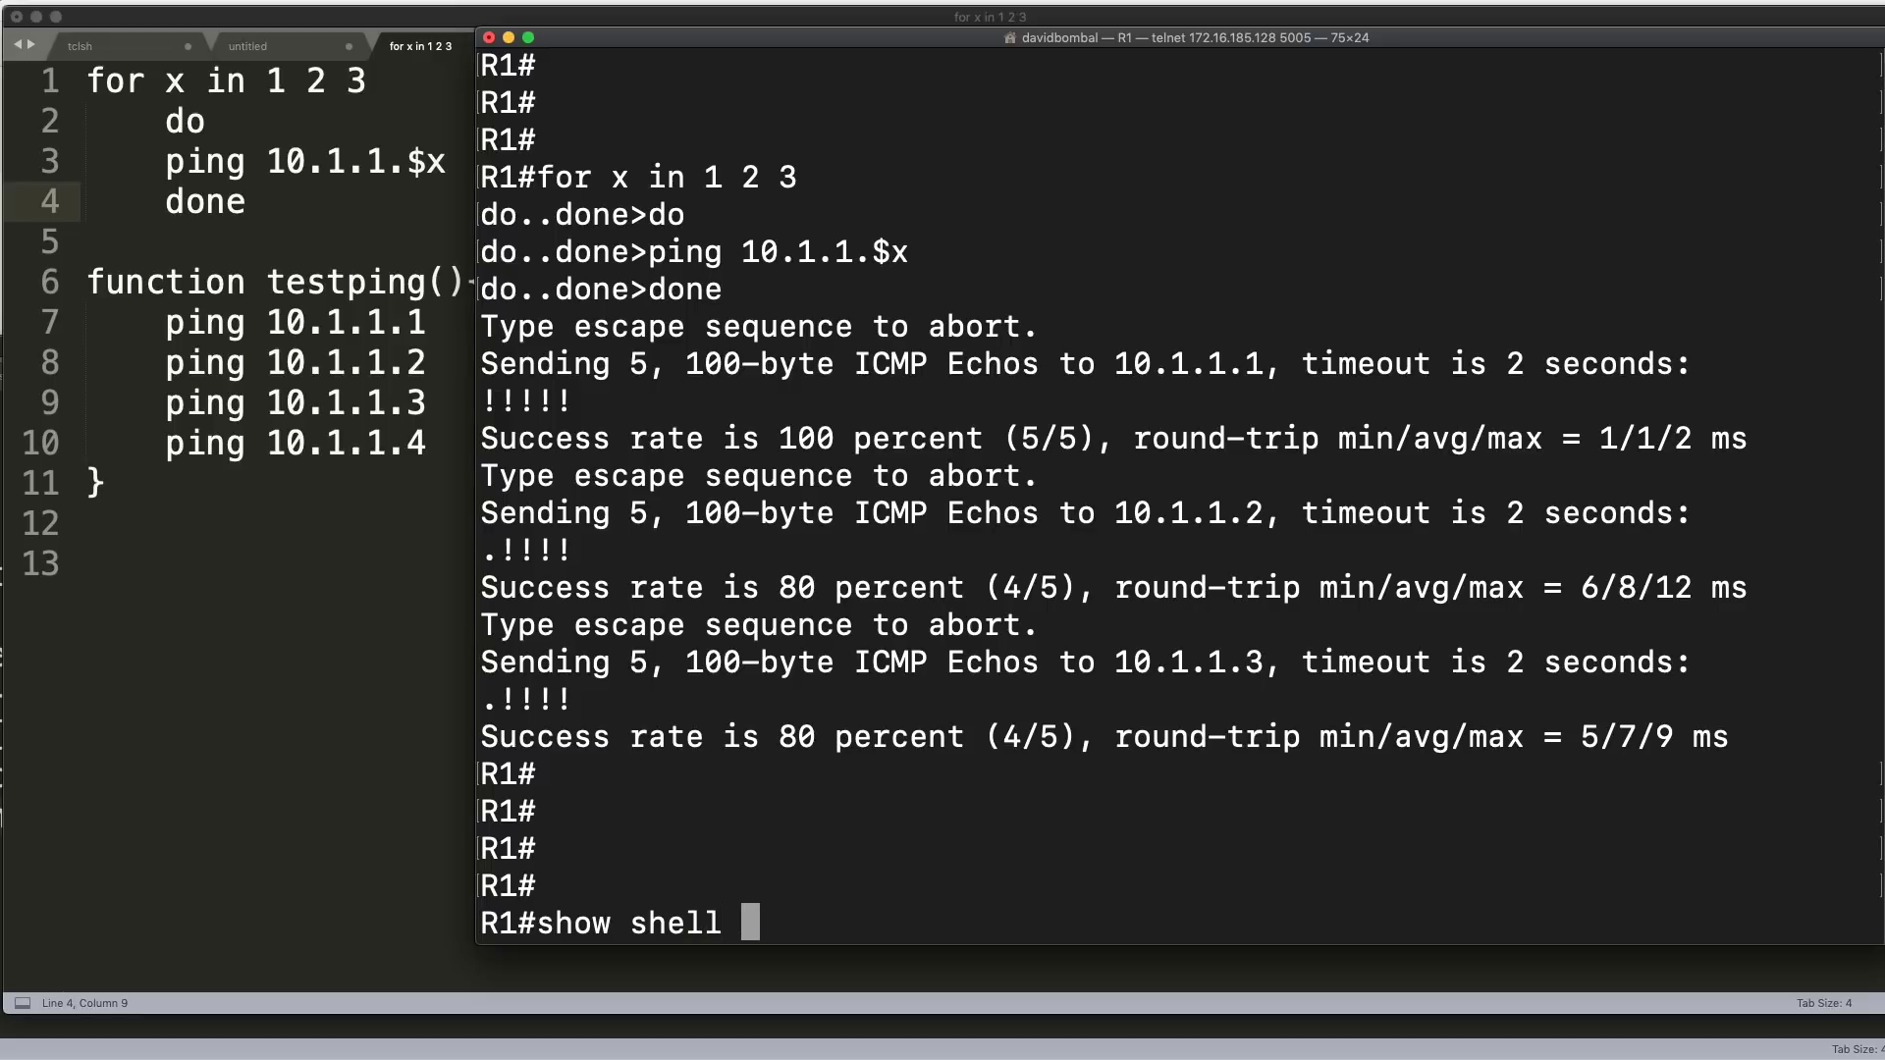
pyautogui.press('Tab')
pyautogui.press('Return')
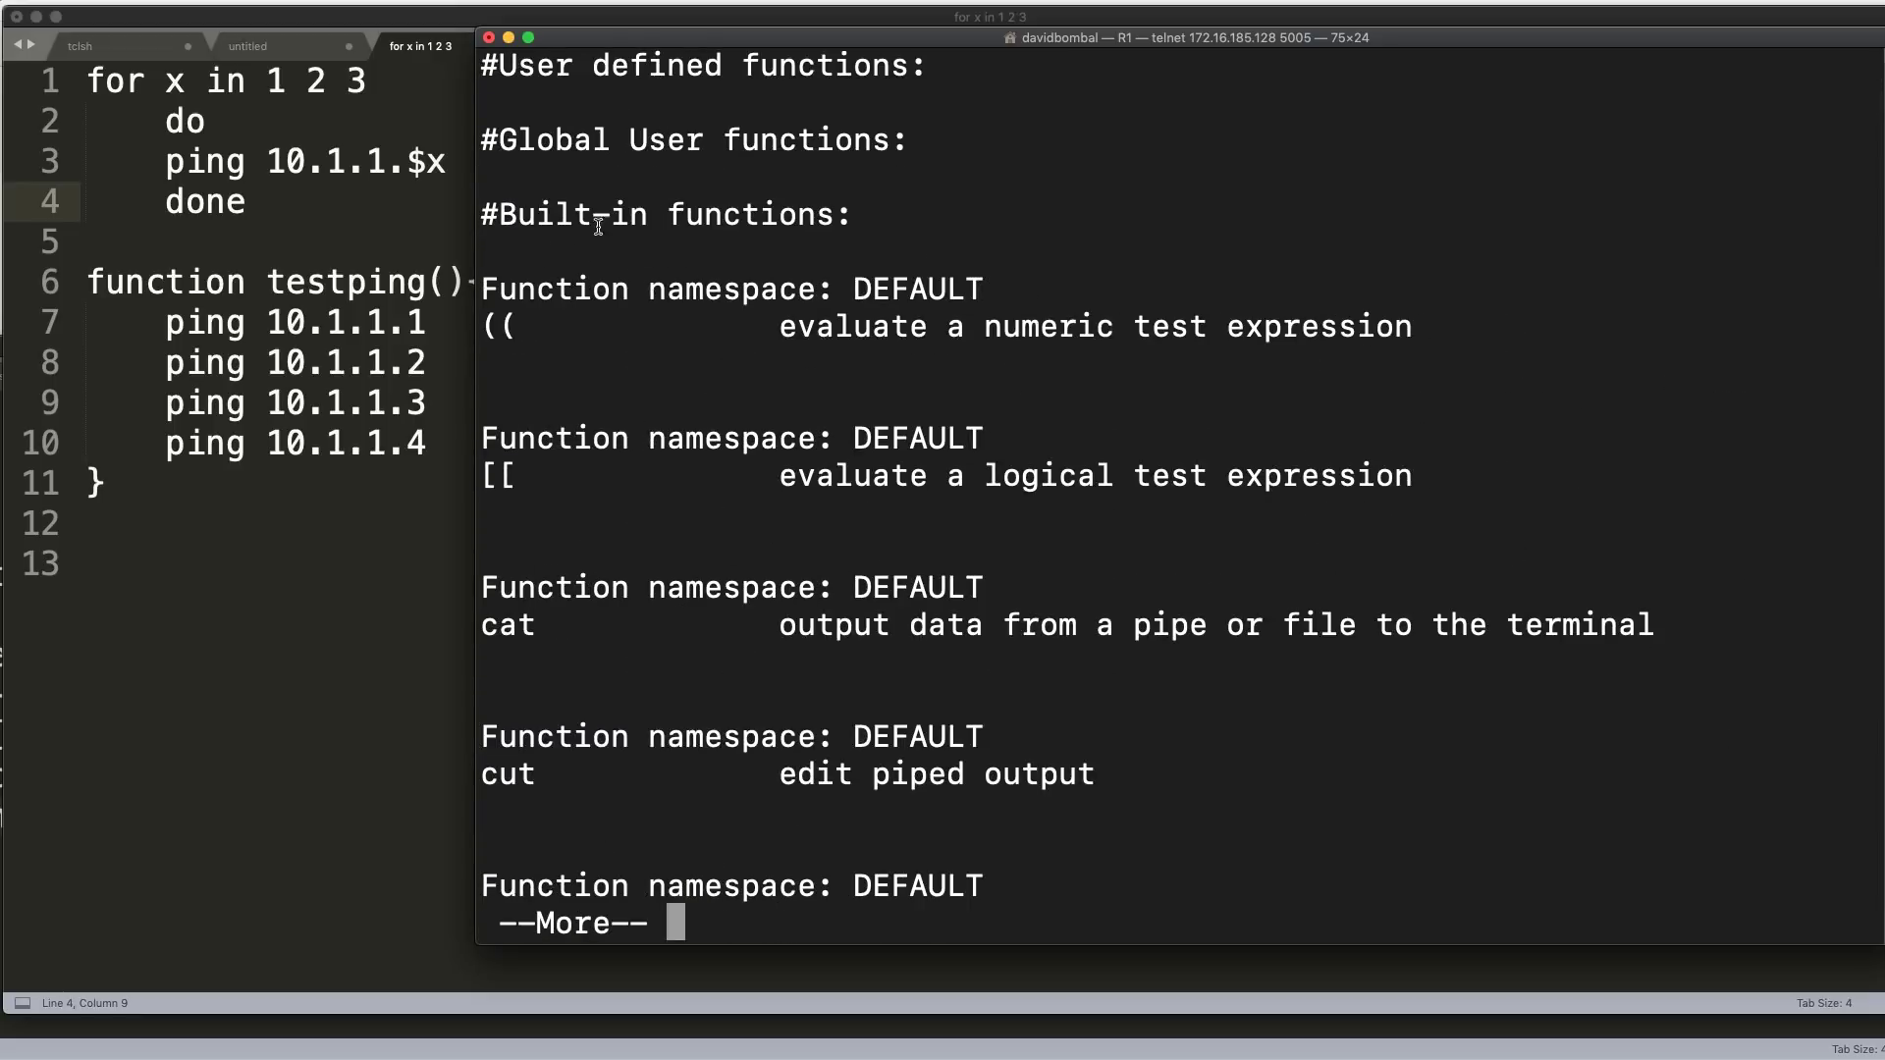
pyautogui.moveTo(495, 76); pyautogui.dragTo(942, 117)
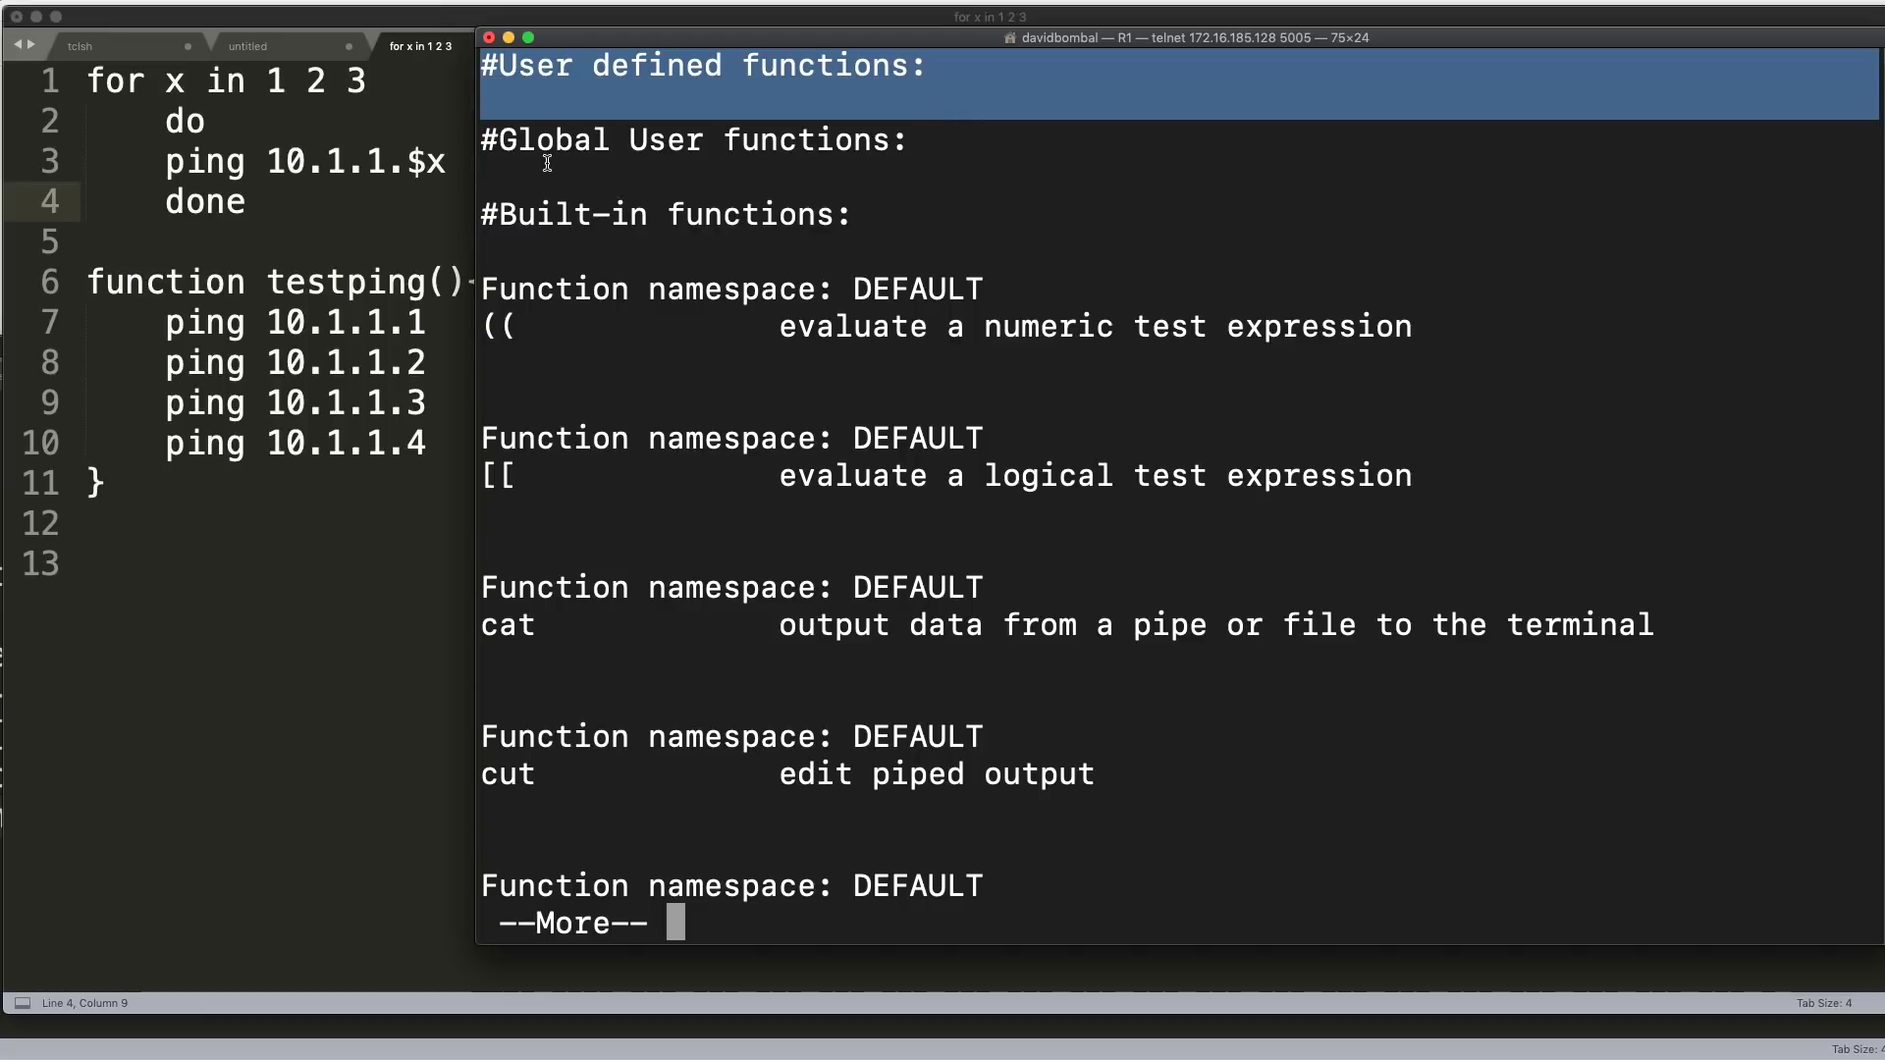
pyautogui.moveTo(508, 183); pyautogui.dragTo(1124, 838)
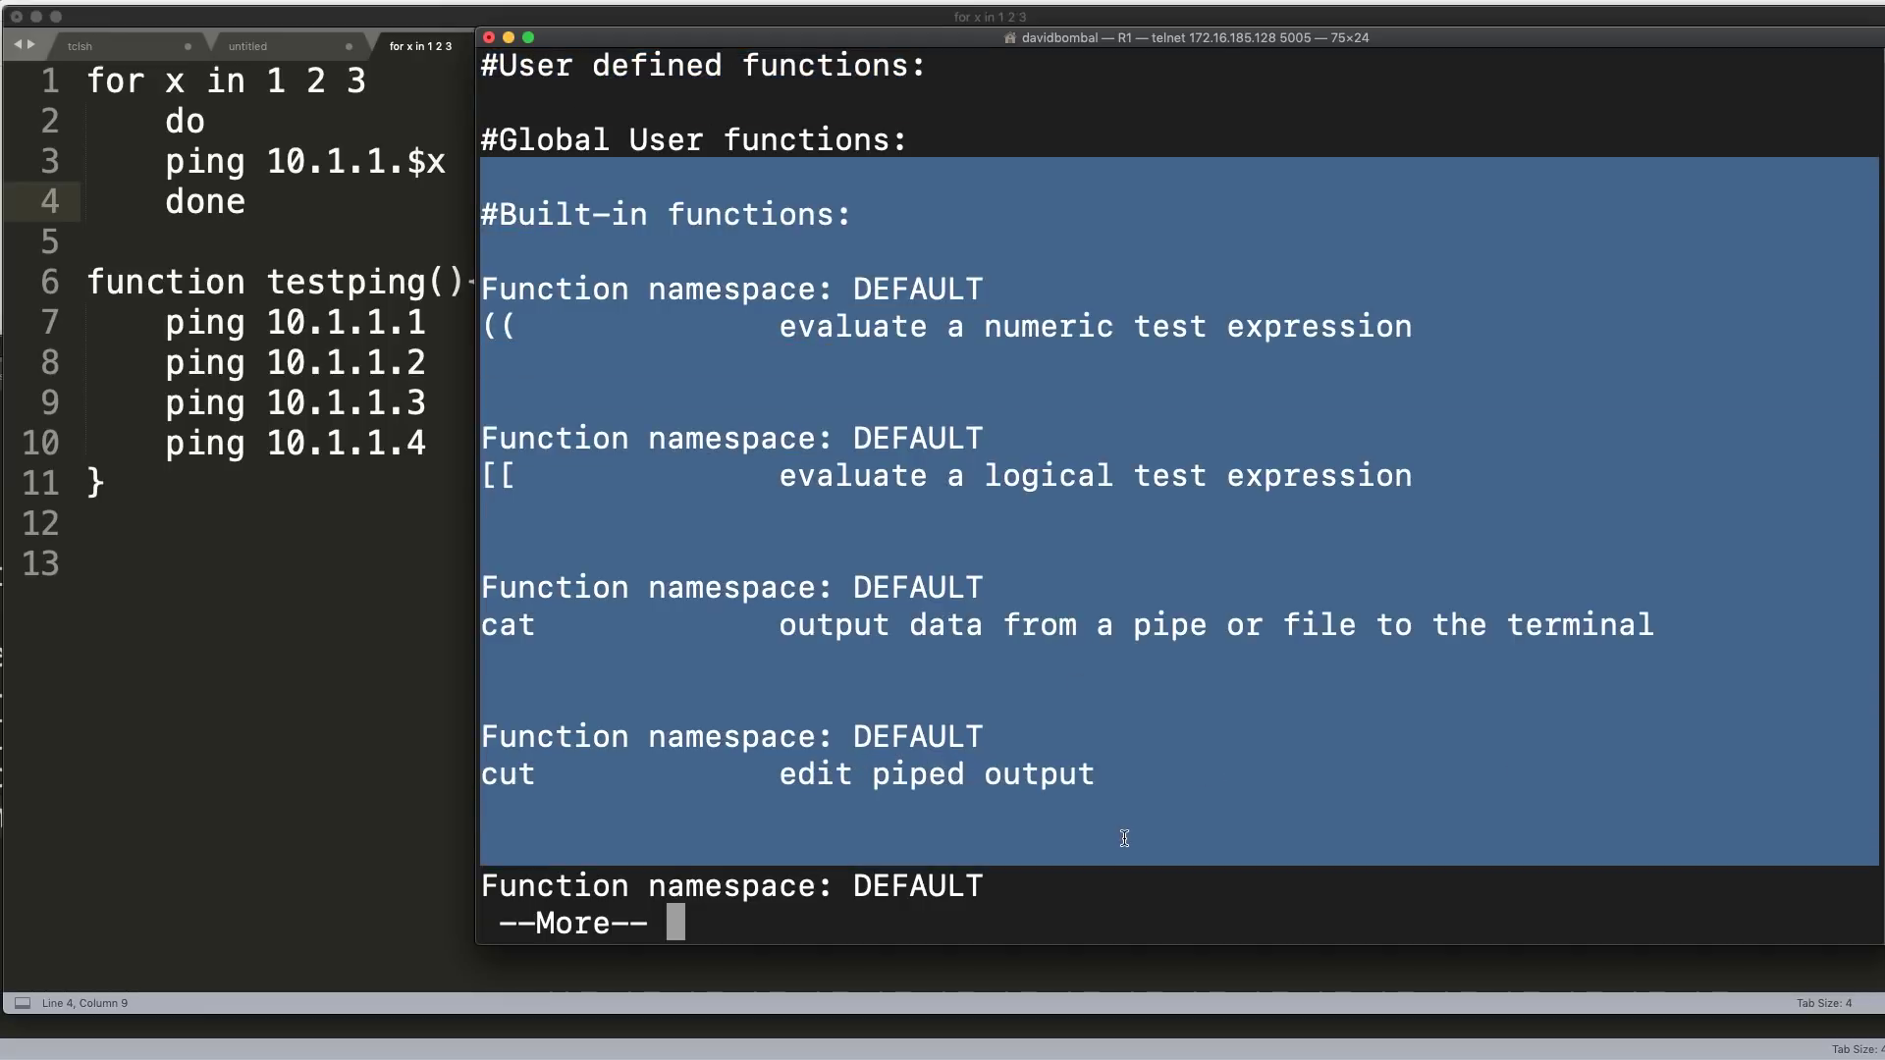
pyautogui.press('space')
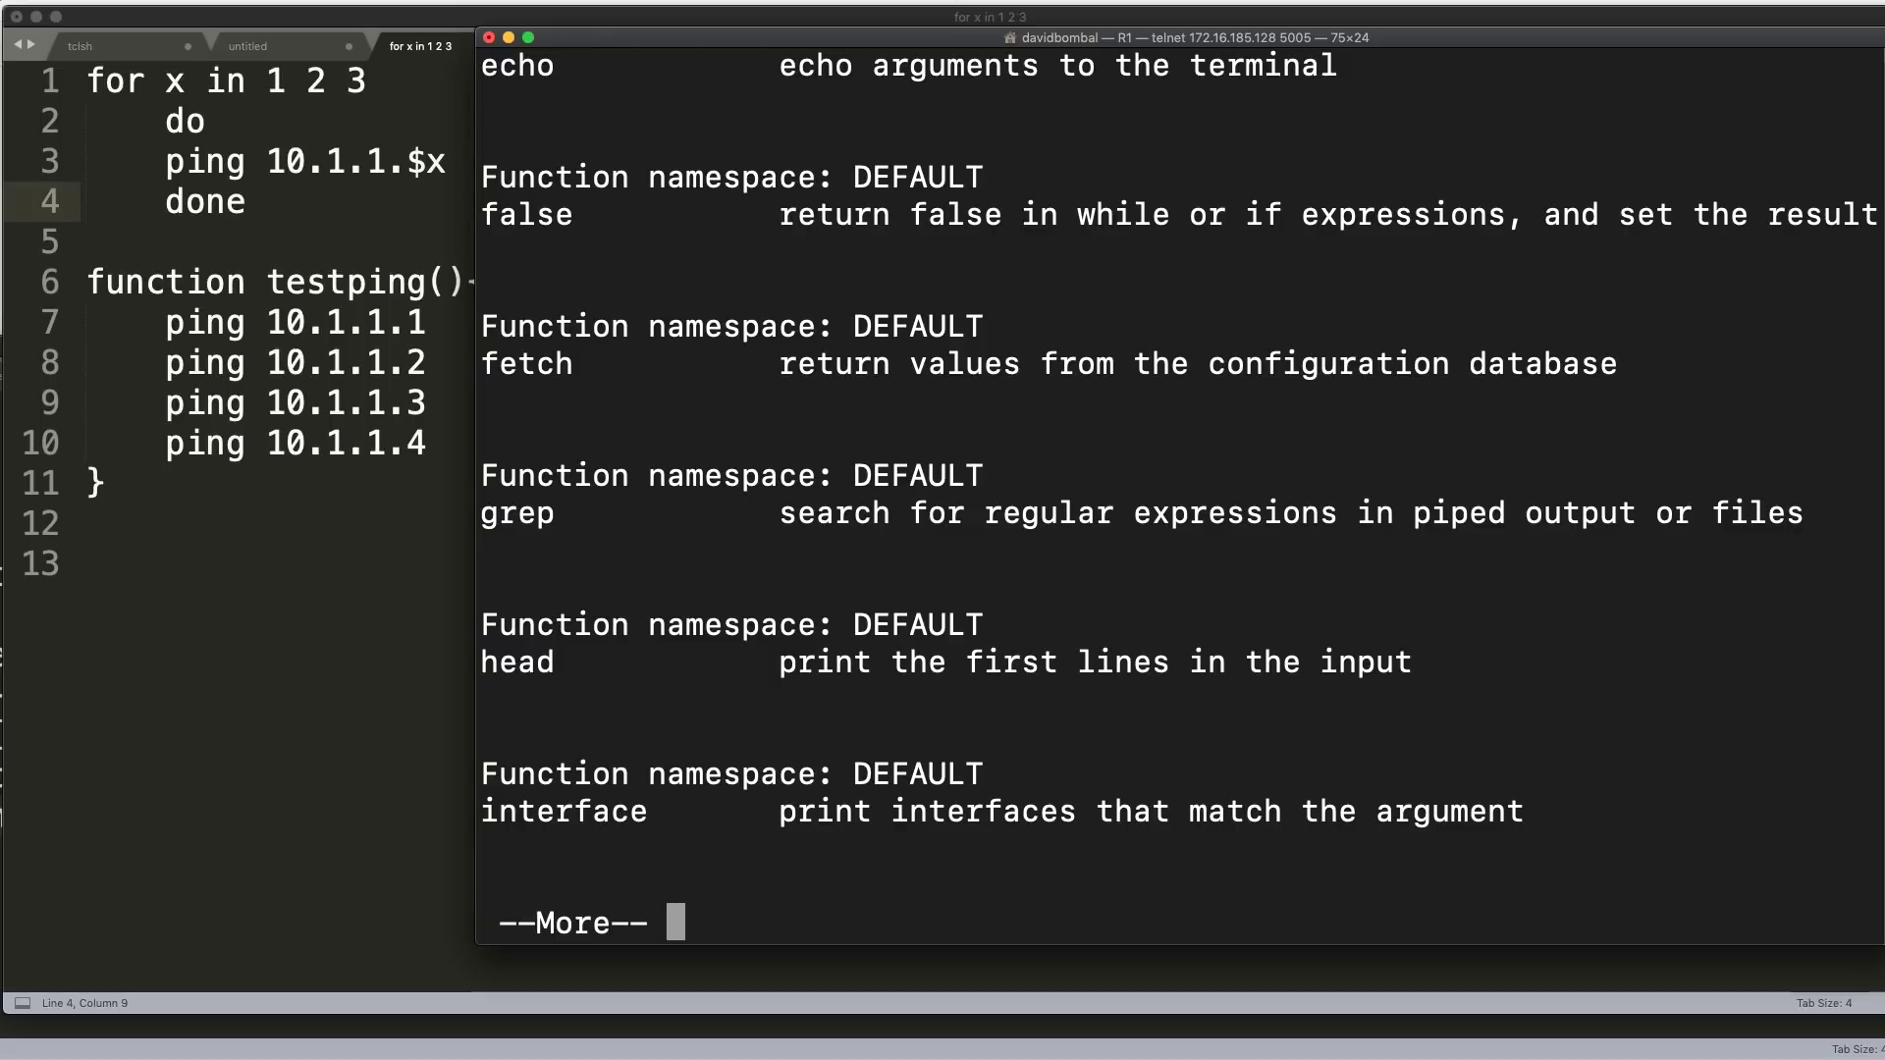
pyautogui.press('q')
# - Rerun 'terminal shell' from history and run 'sh run | grep face'
pyautogui.press('Up')
pyautogui.press('Up')
pyautogui.press('Up')
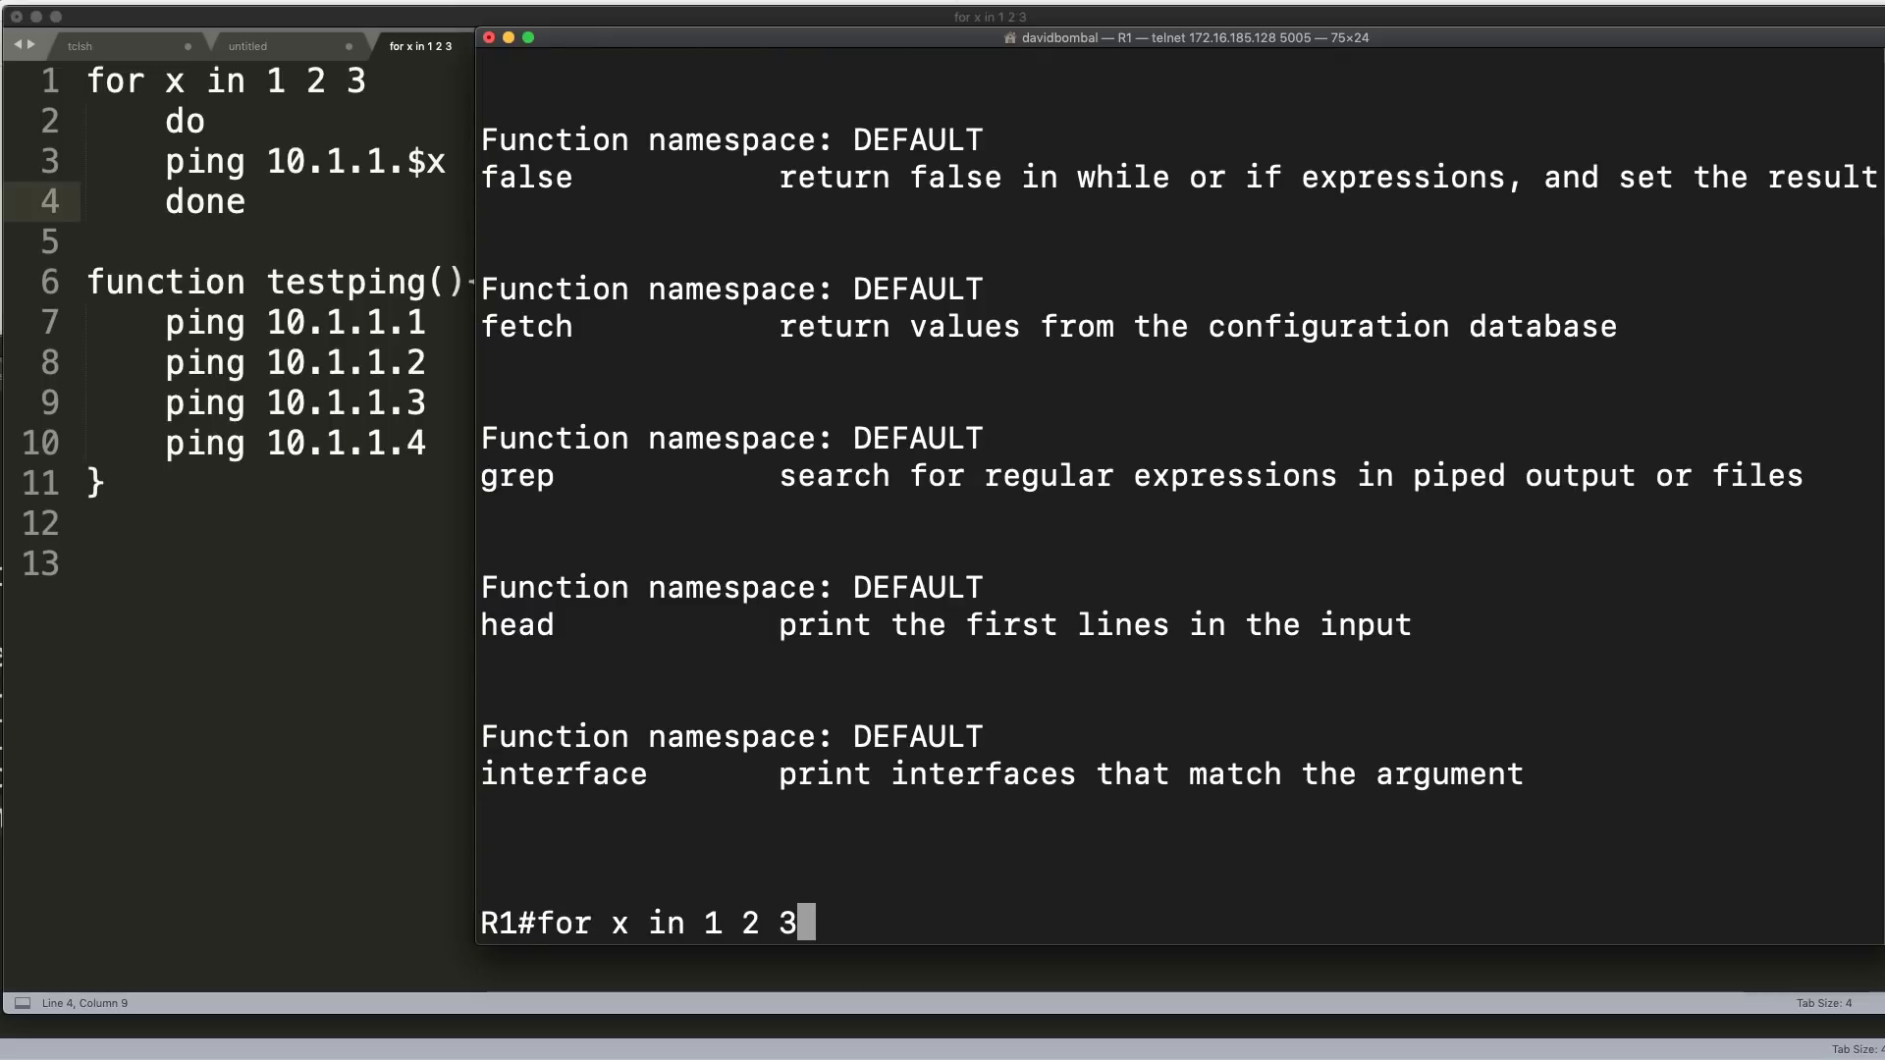
pyautogui.press('Down')
pyautogui.press('Return')
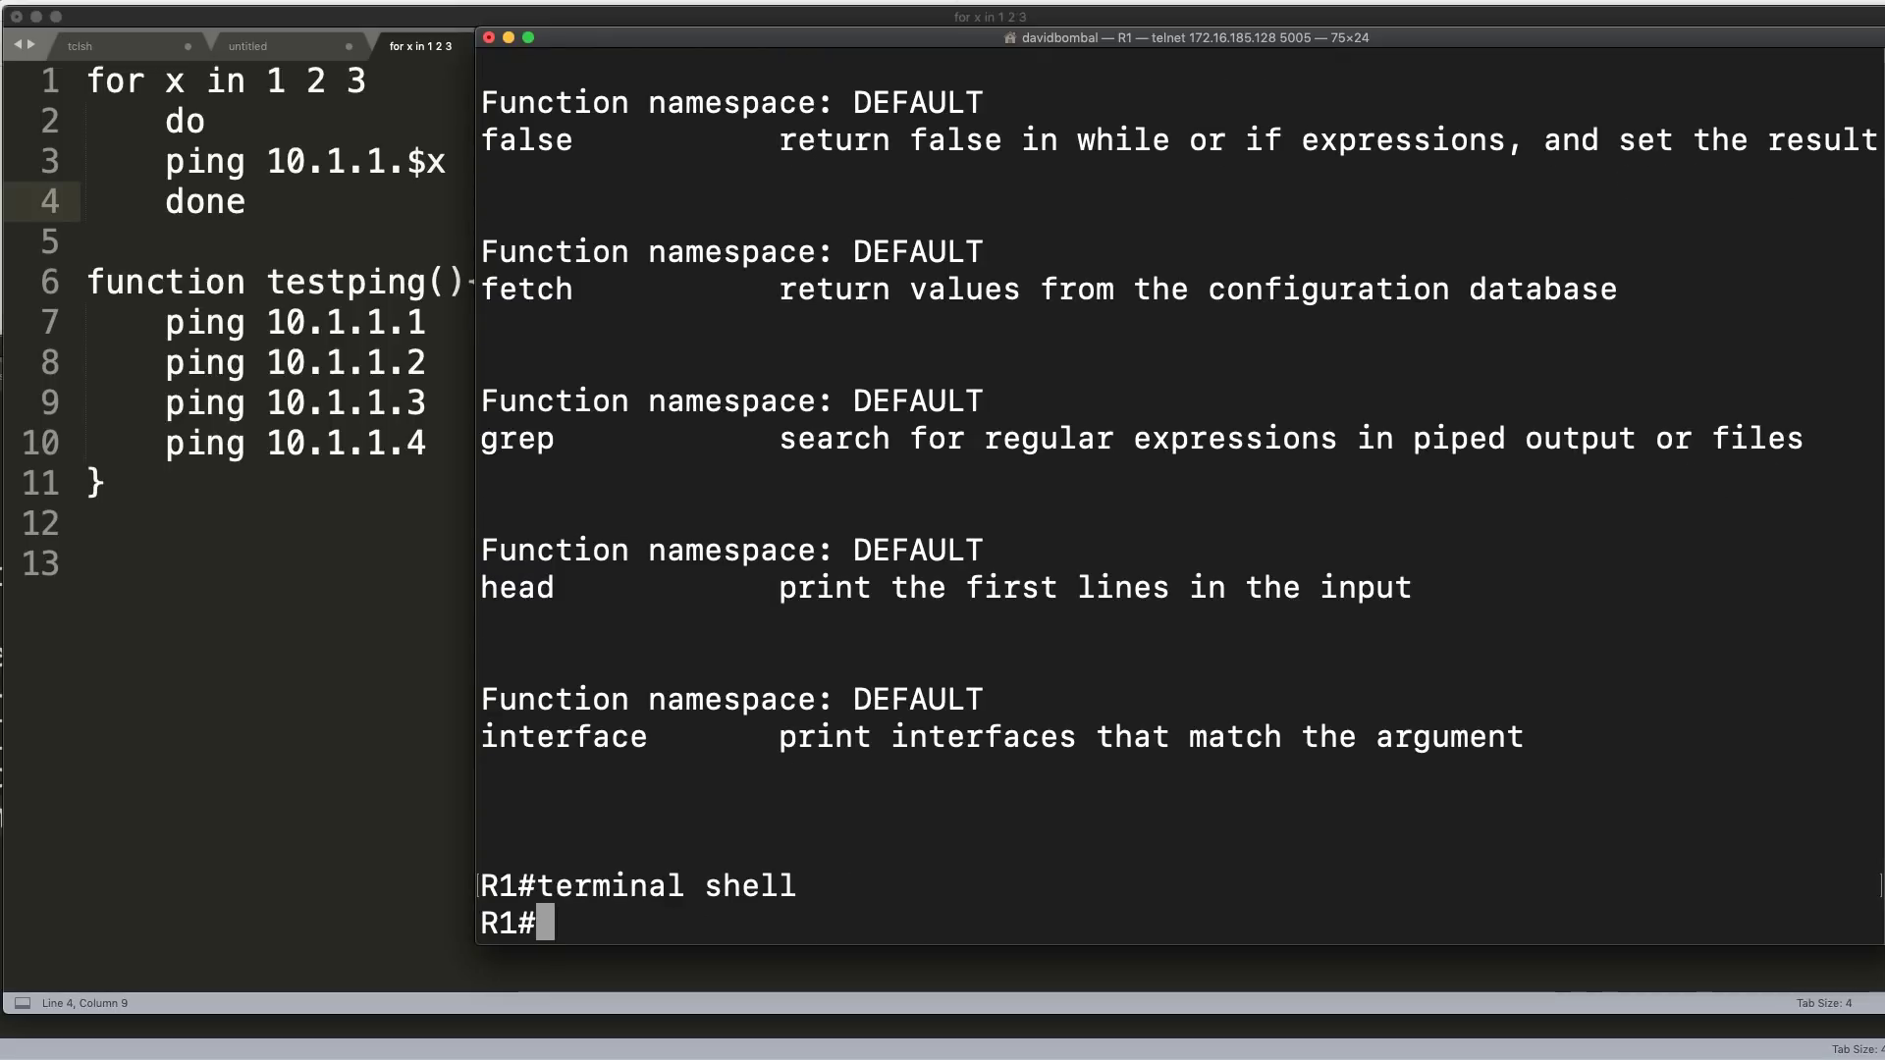
pyautogui.write('sh run ')
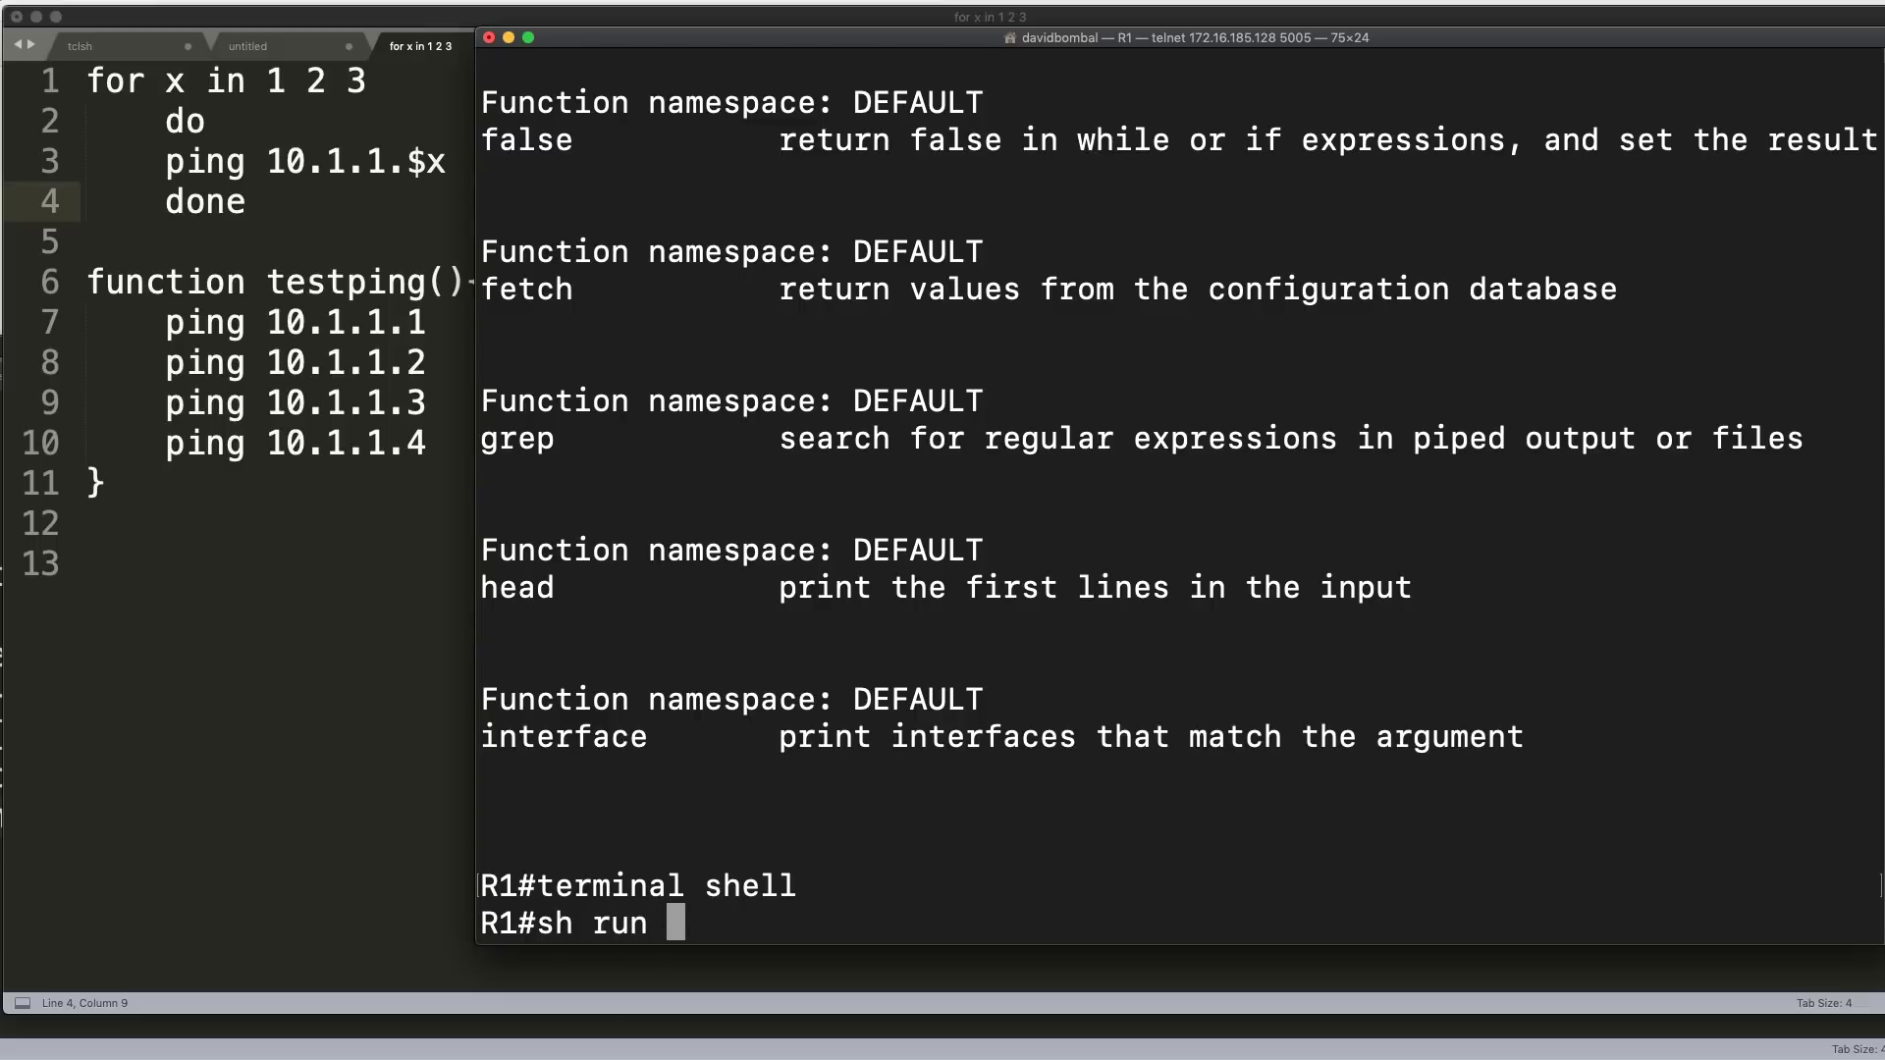
pyautogui.write('| grep face')
pyautogui.press('Return')
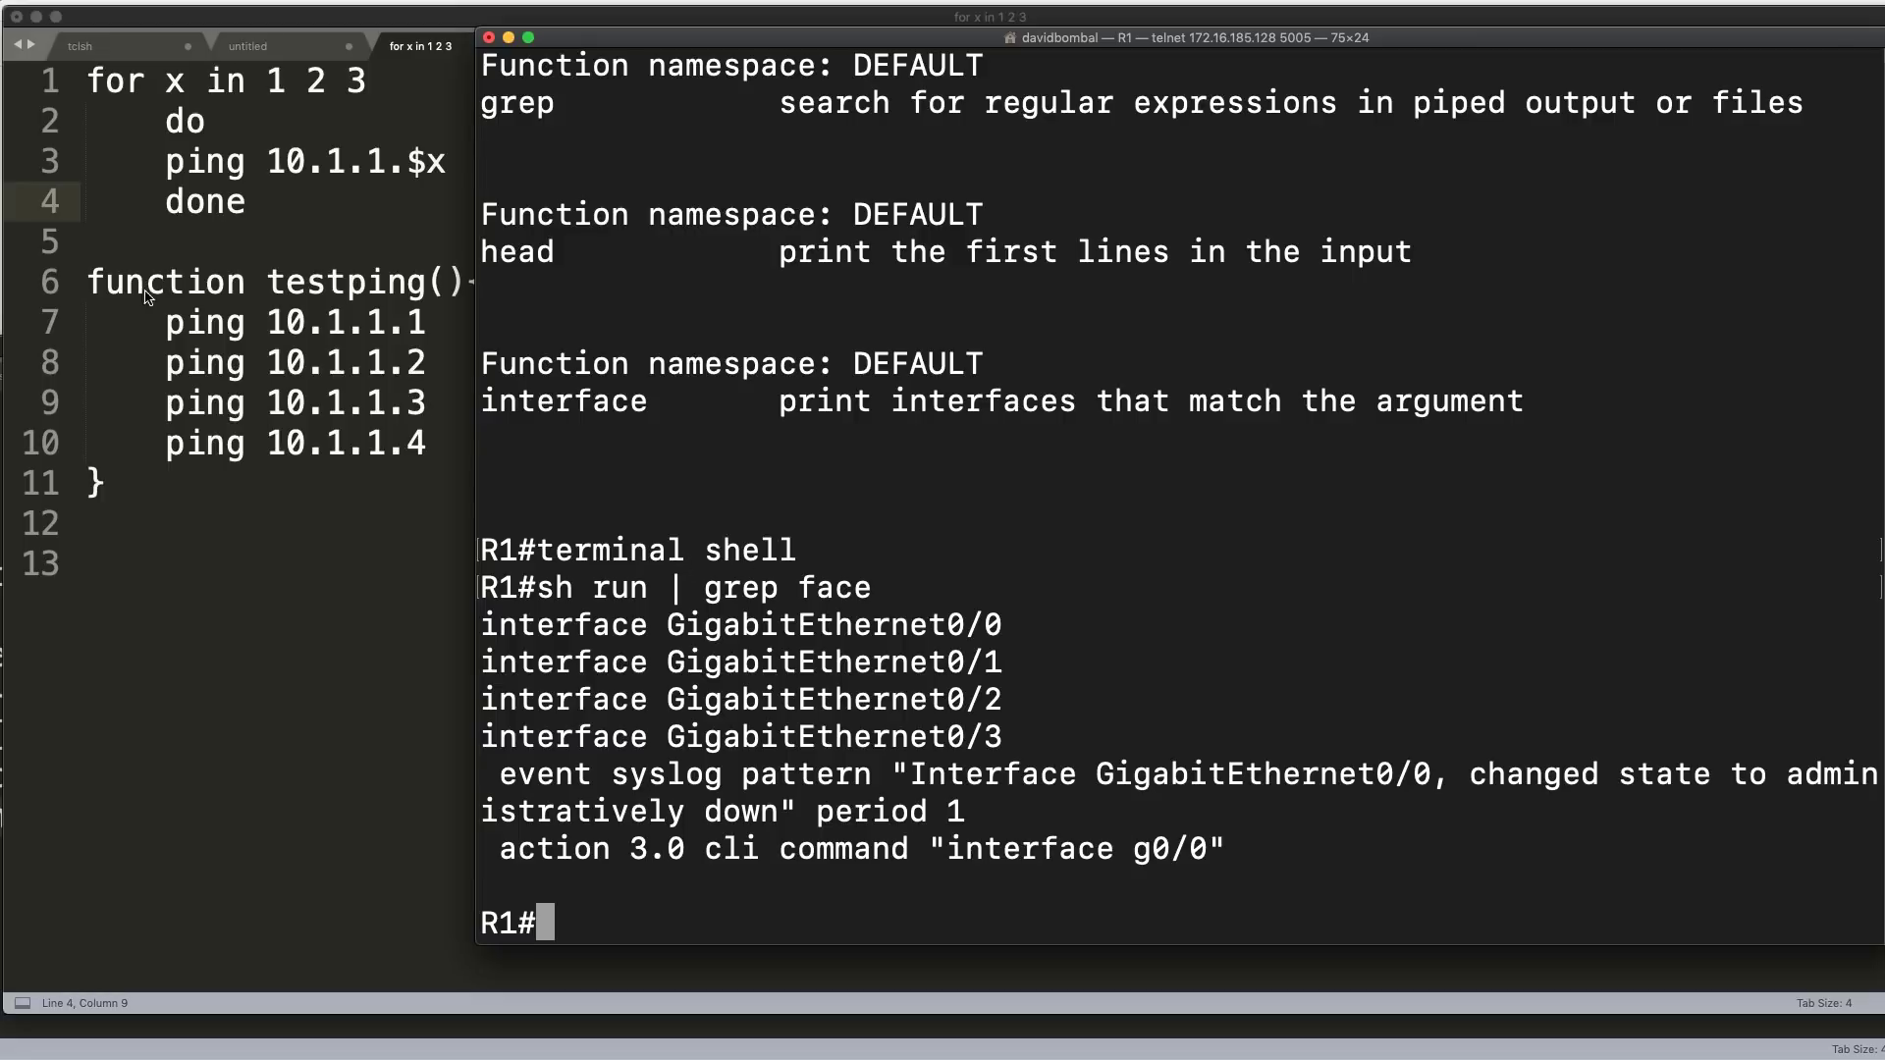
# - Copy the testping function definition from the script editor and return to R1's console
pyautogui.click(175, 298)
pyautogui.click(91, 270)
pyautogui.moveTo(91, 270); pyautogui.dragTo(167, 521)
pyautogui.rightClick(222, 432)
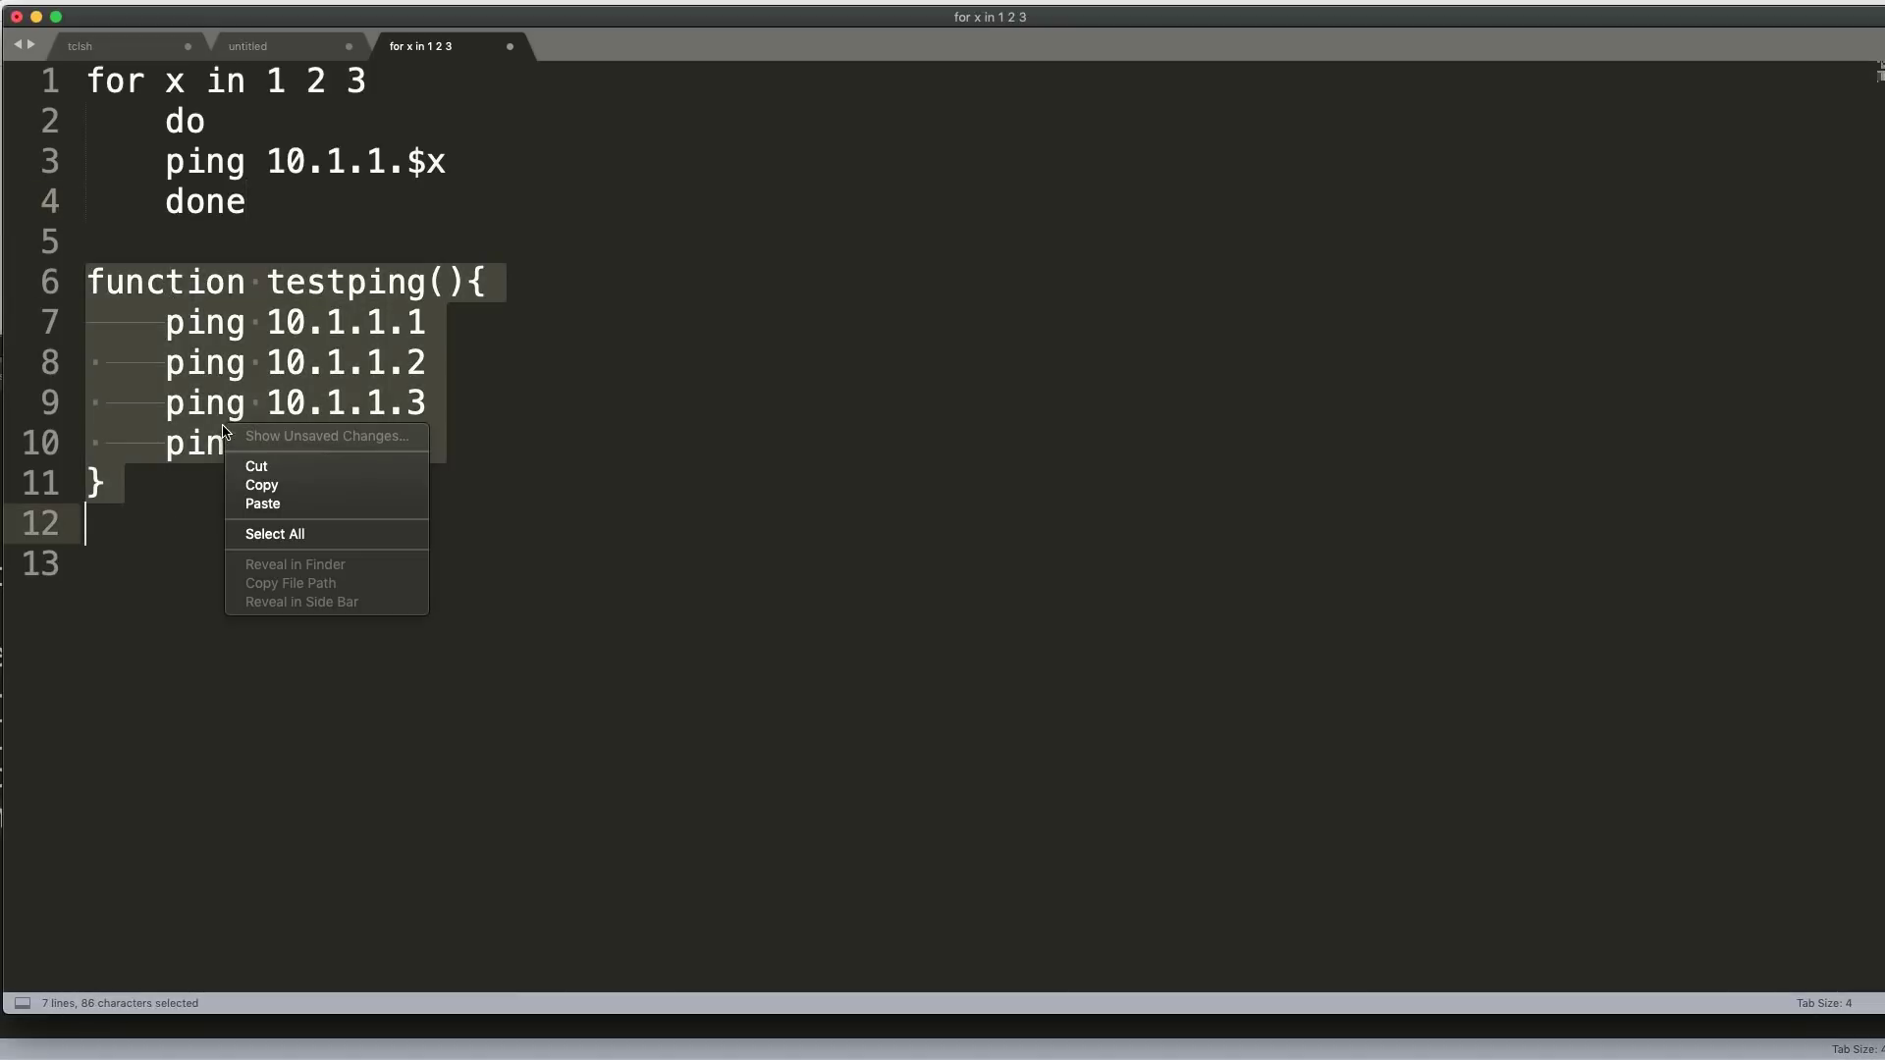
pyautogui.click(258, 484)
pyautogui.rightClick(221, 1058)
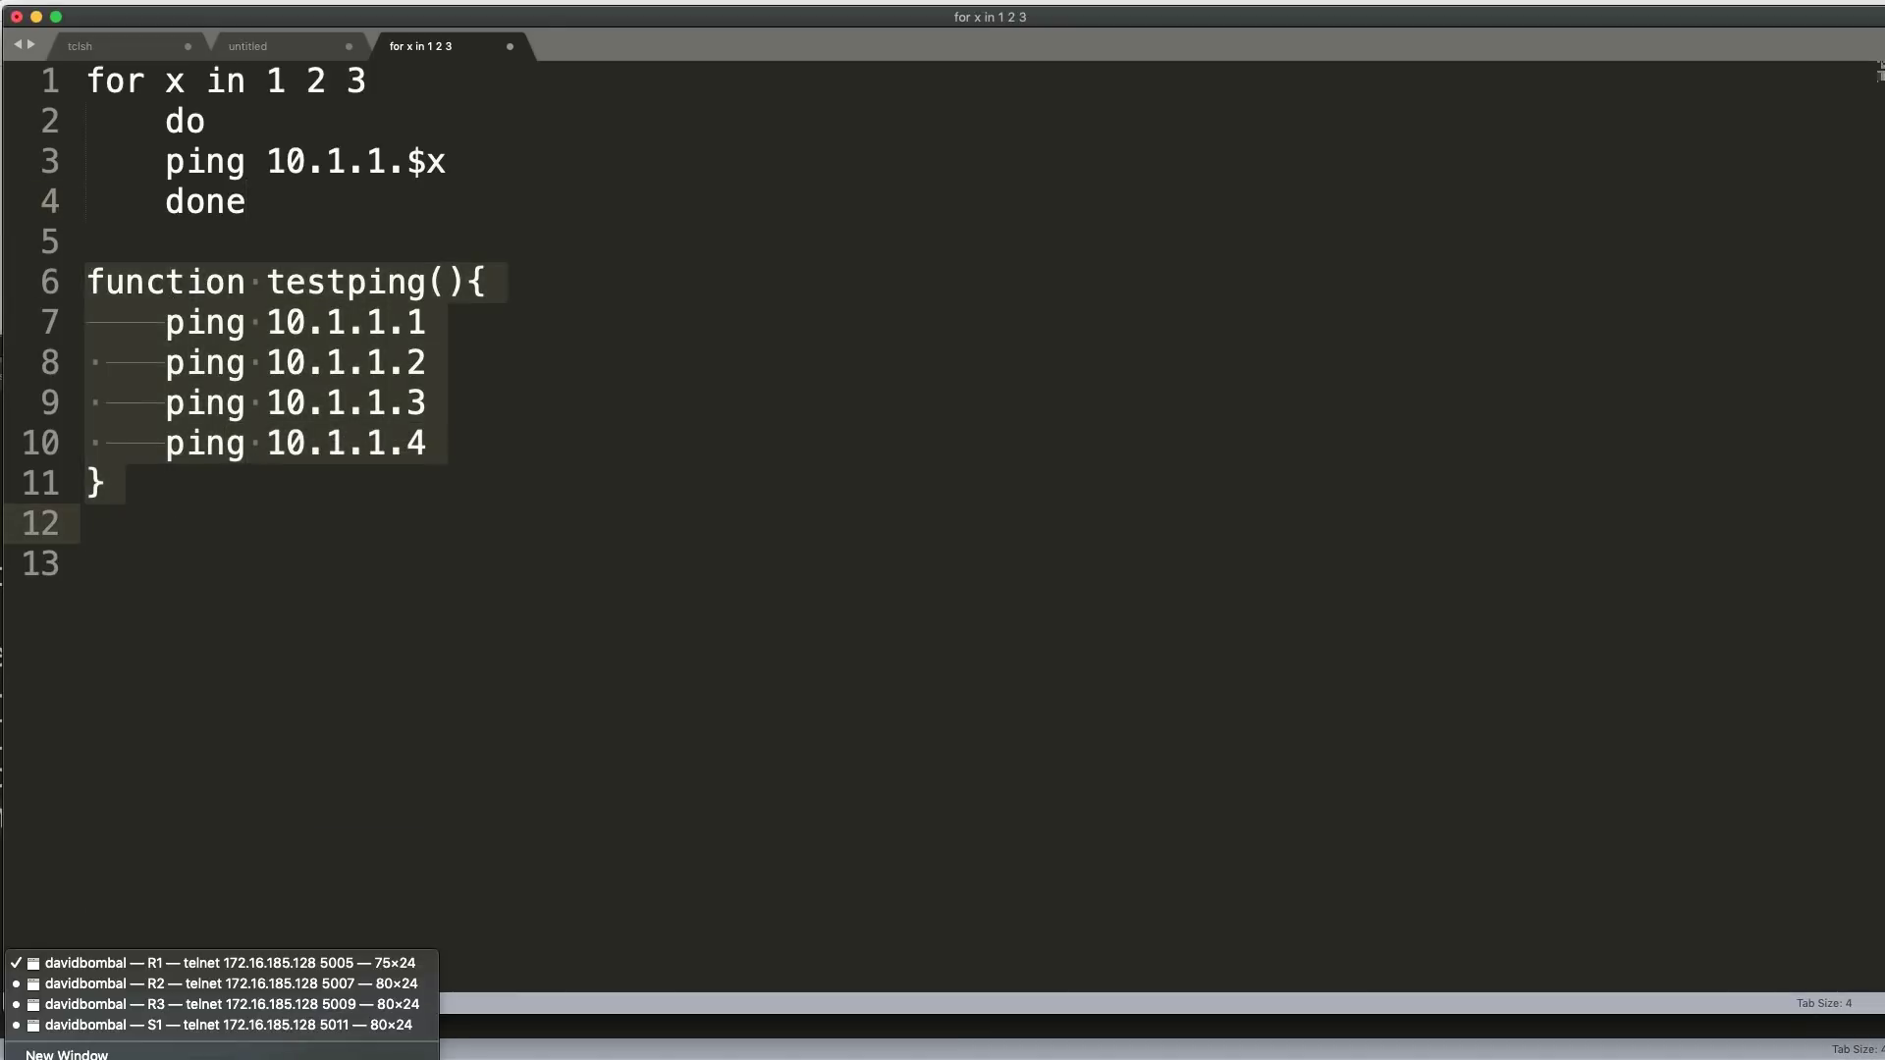
pyautogui.click(226, 963)
# - Define testping on R1, then remove it with 'no function testping' and confirm it's gone
pyautogui.press('Return')
pyautogui.press('Return')
pyautogui.press('Return')
pyautogui.press('Return')
pyautogui.press('Return')
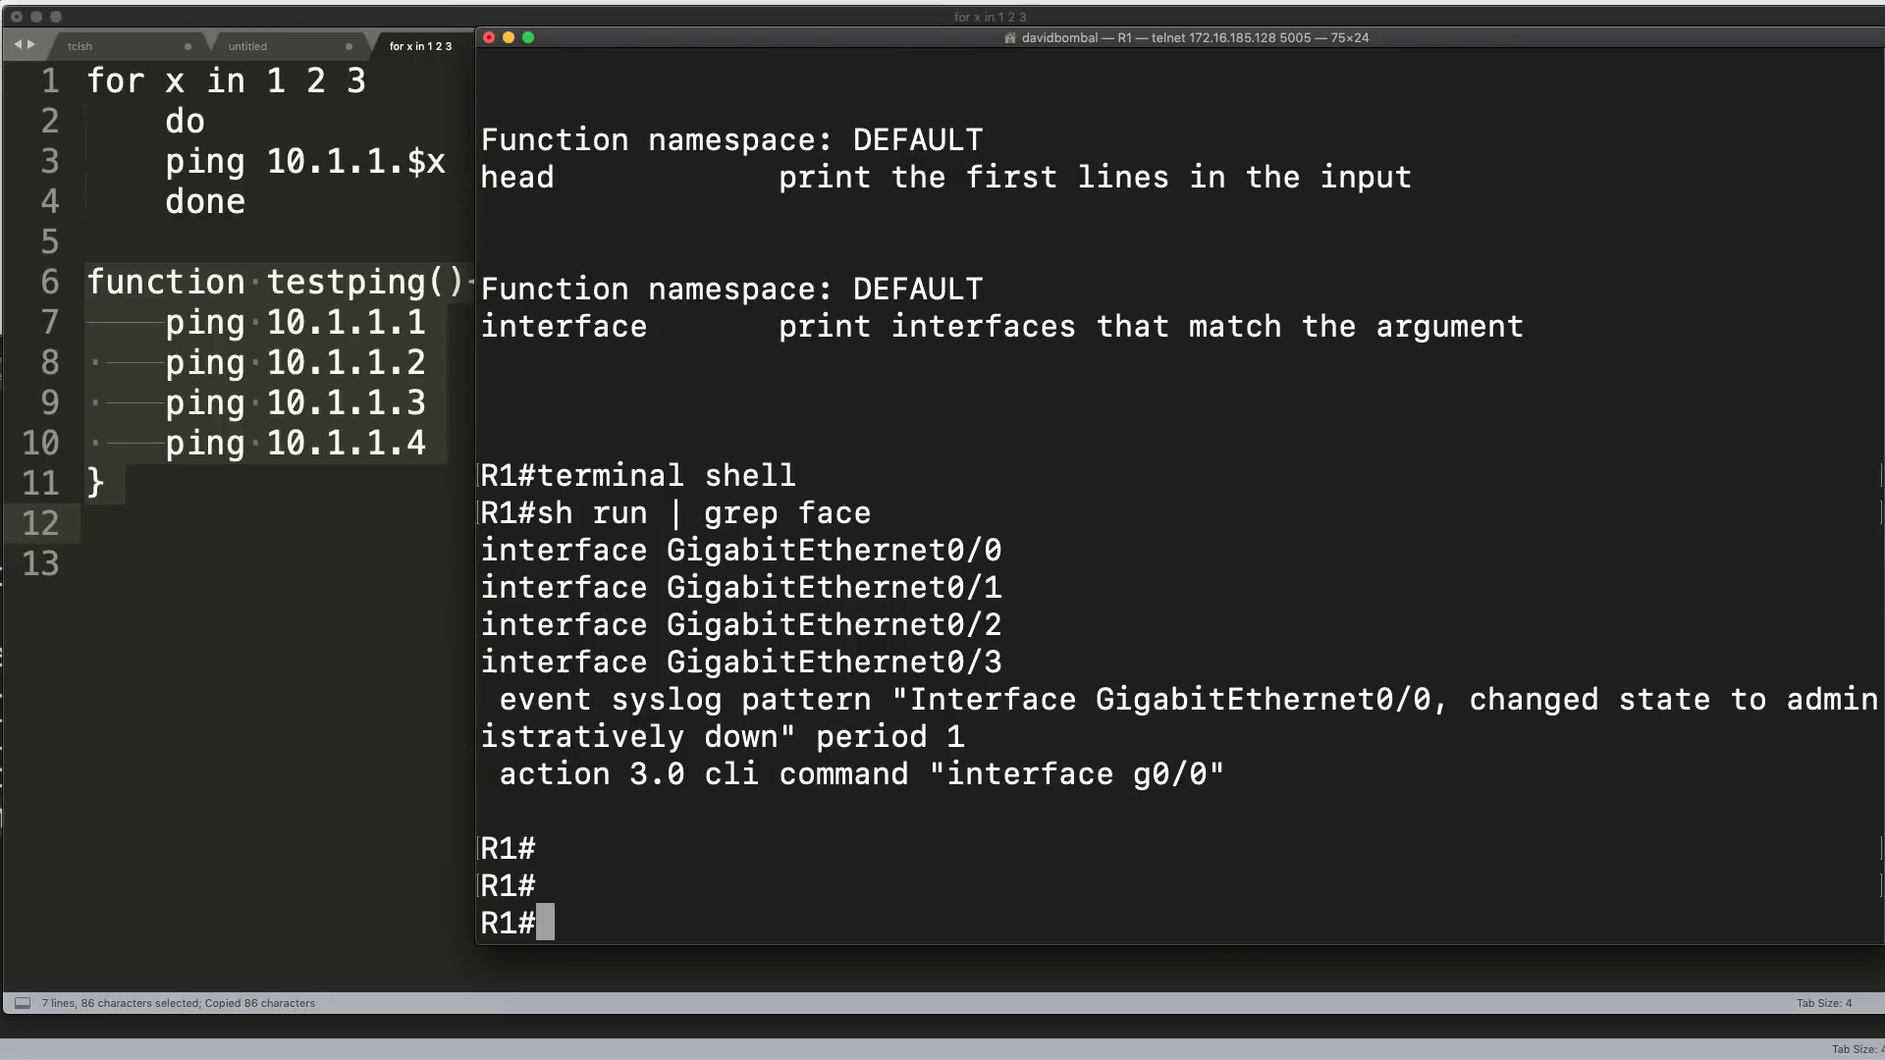
pyautogui.press('super+v')
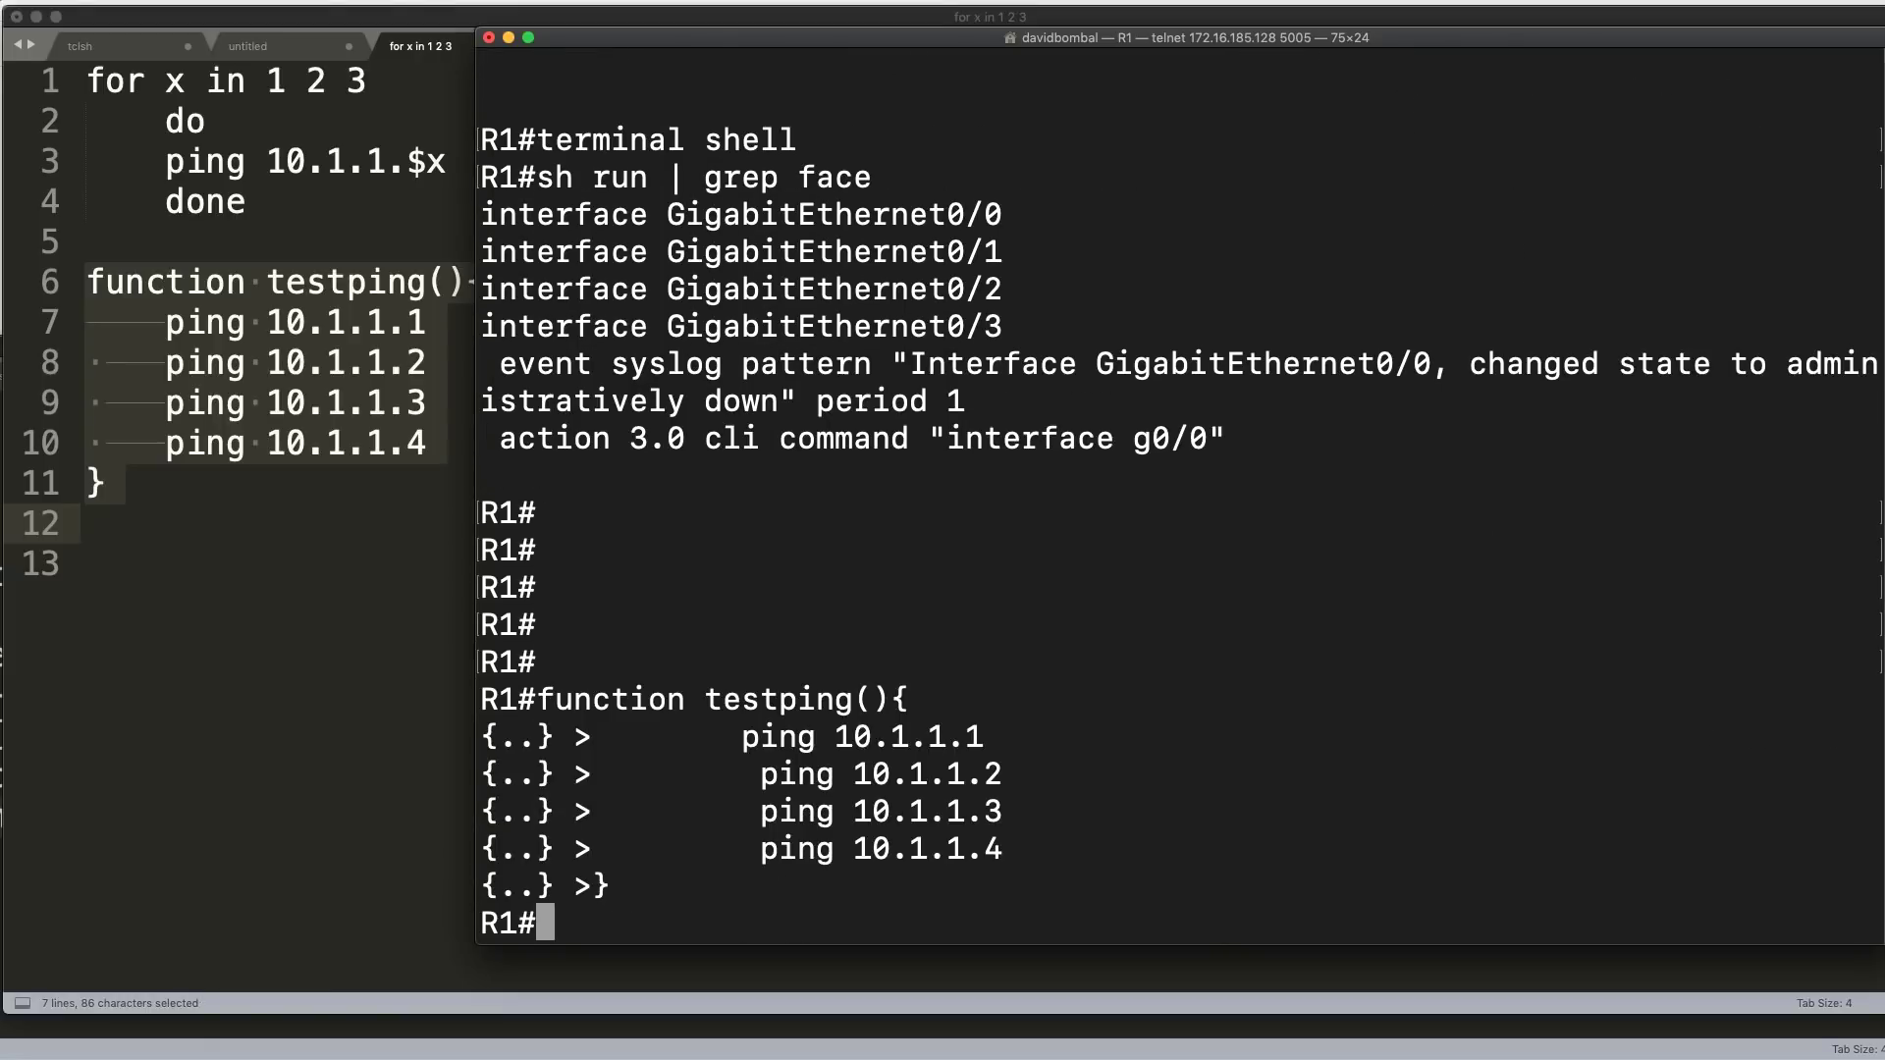
pyautogui.press('Return')
pyautogui.moveTo(542, 660); pyautogui.dragTo(896, 664)
pyautogui.write('no f')
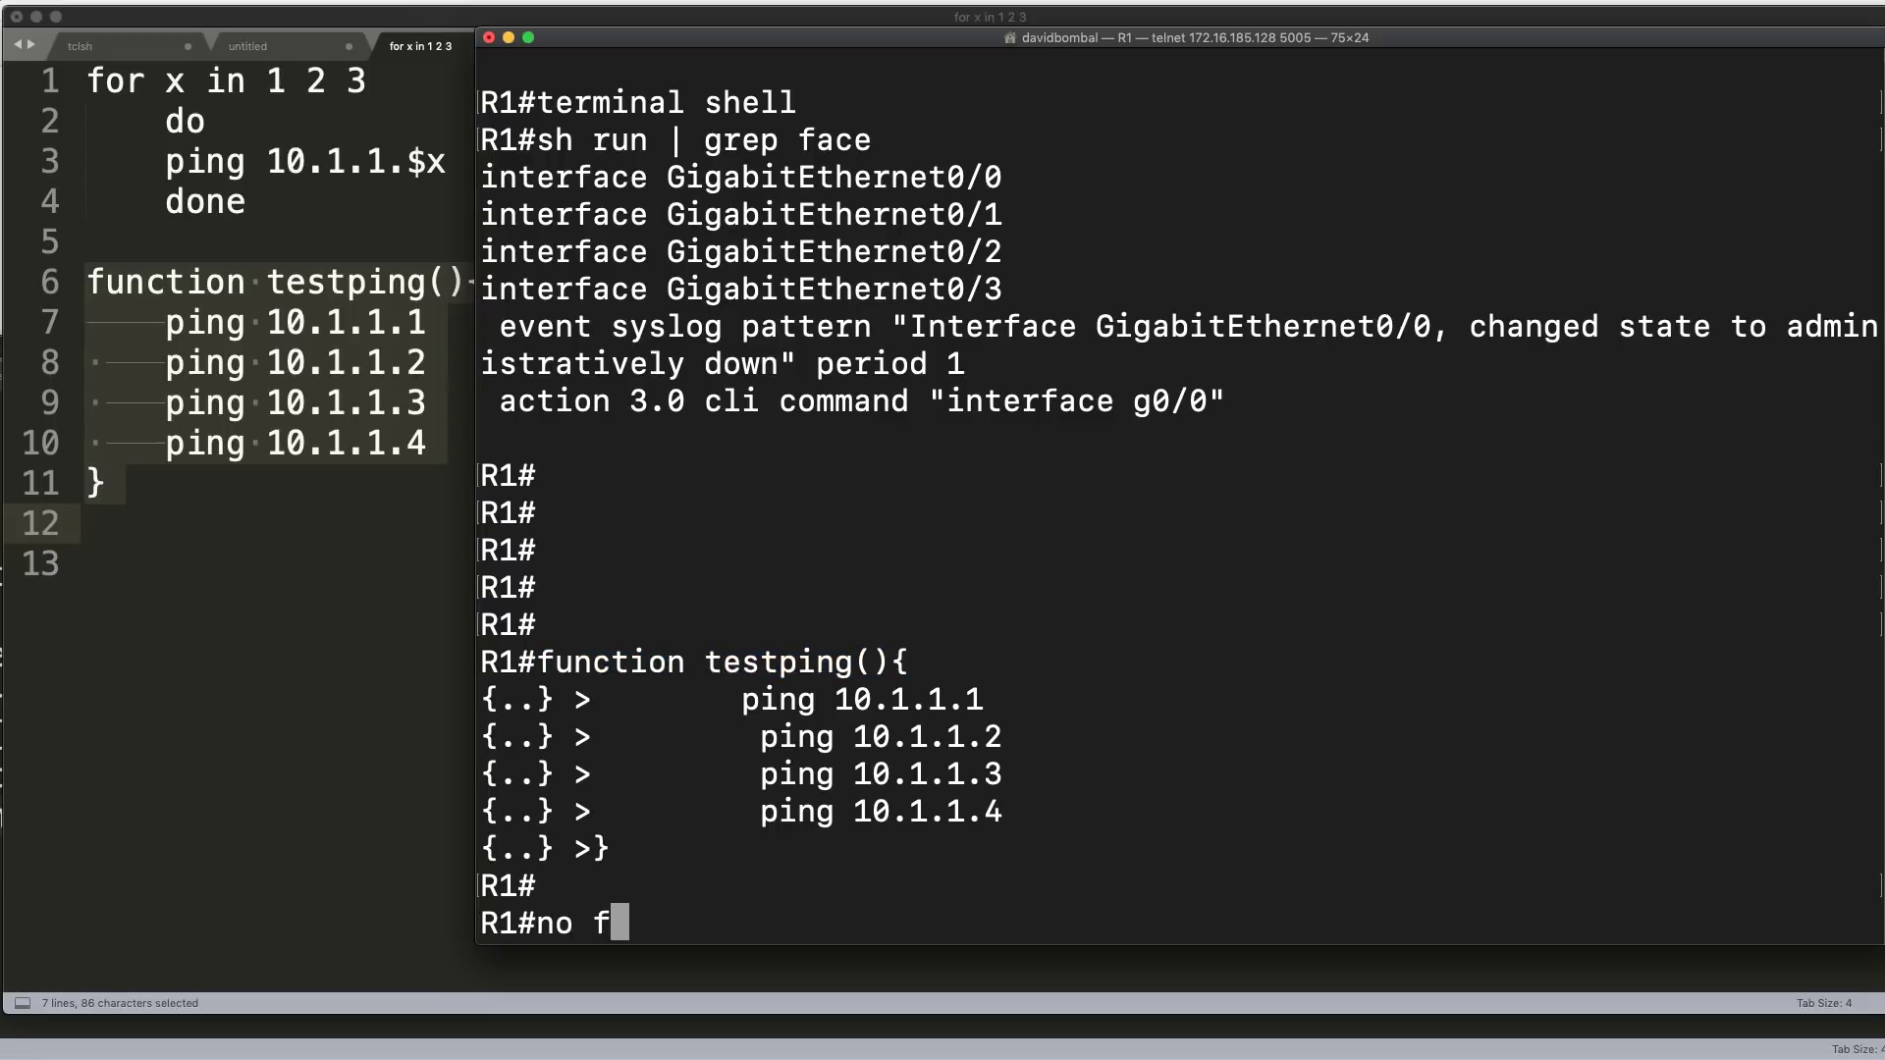
pyautogui.write('unction testping')
pyautogui.press('Return')
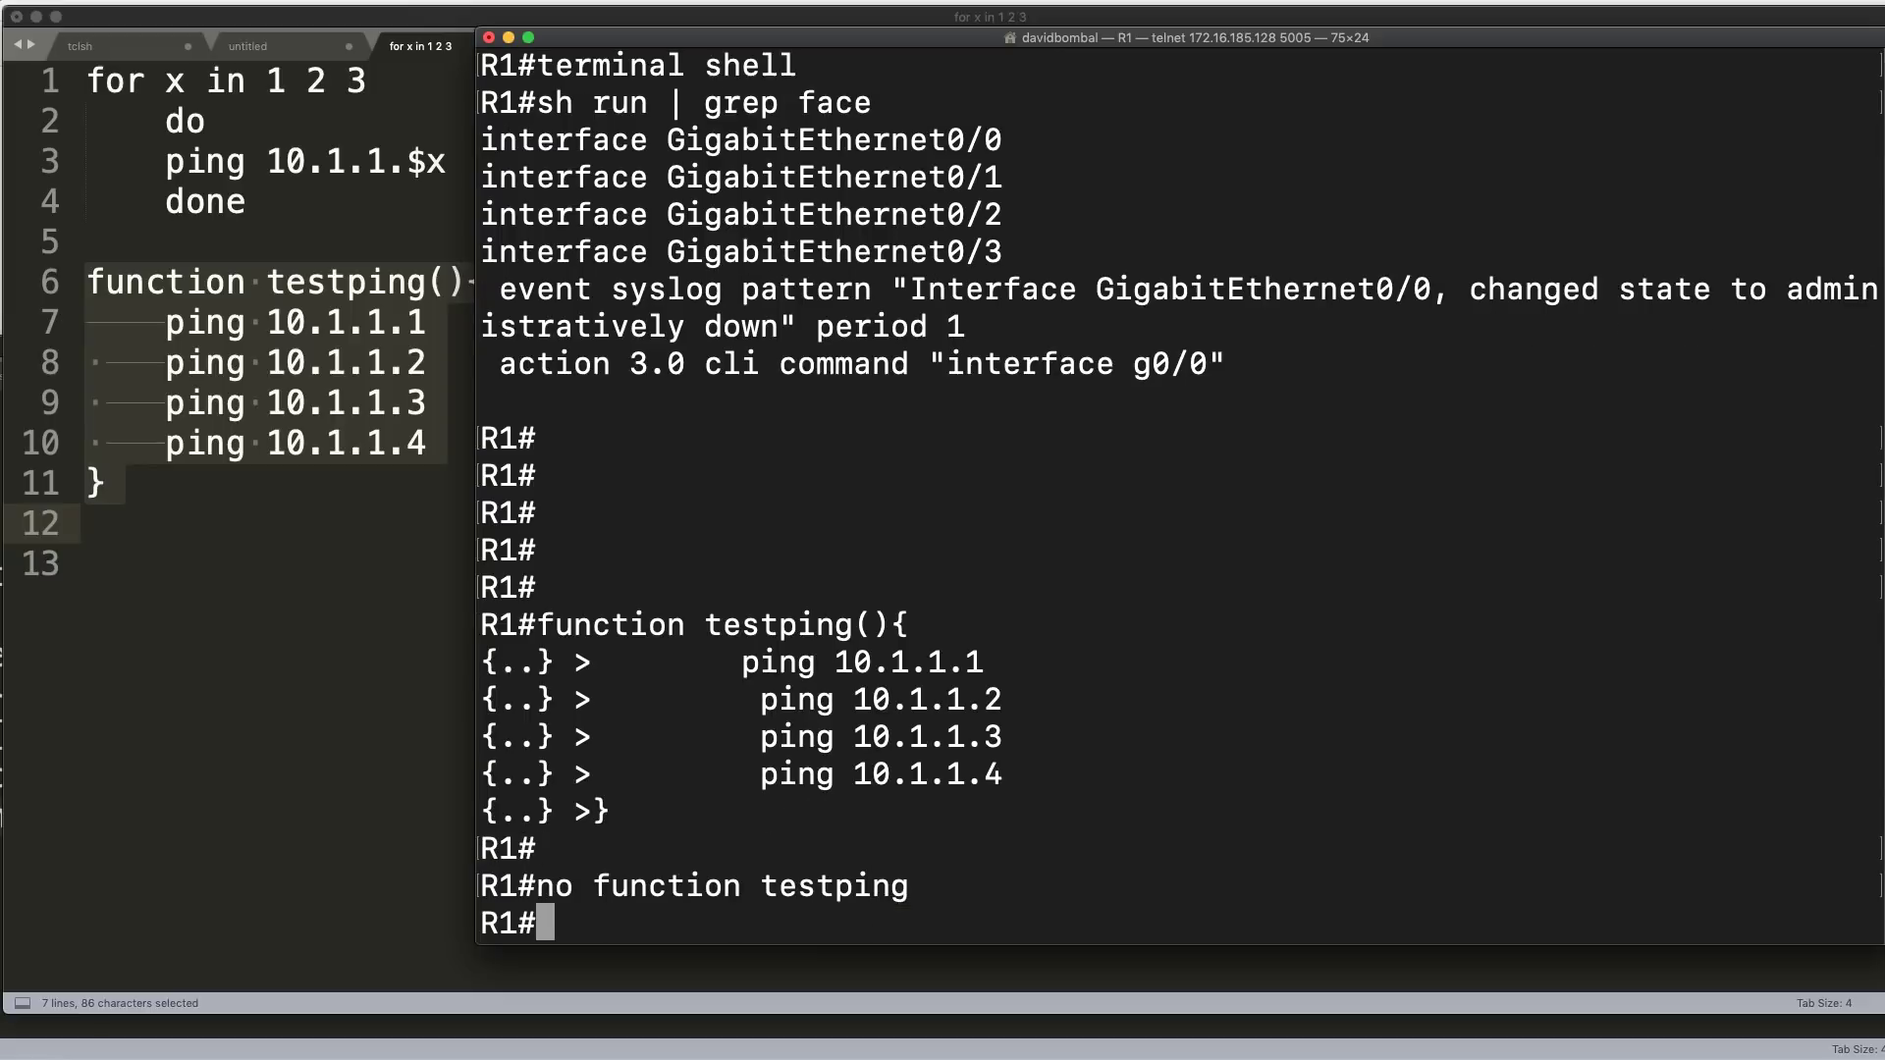
pyautogui.press('Return')
pyautogui.press('Return')
pyautogui.press('Return')
pyautogui.press('Return')
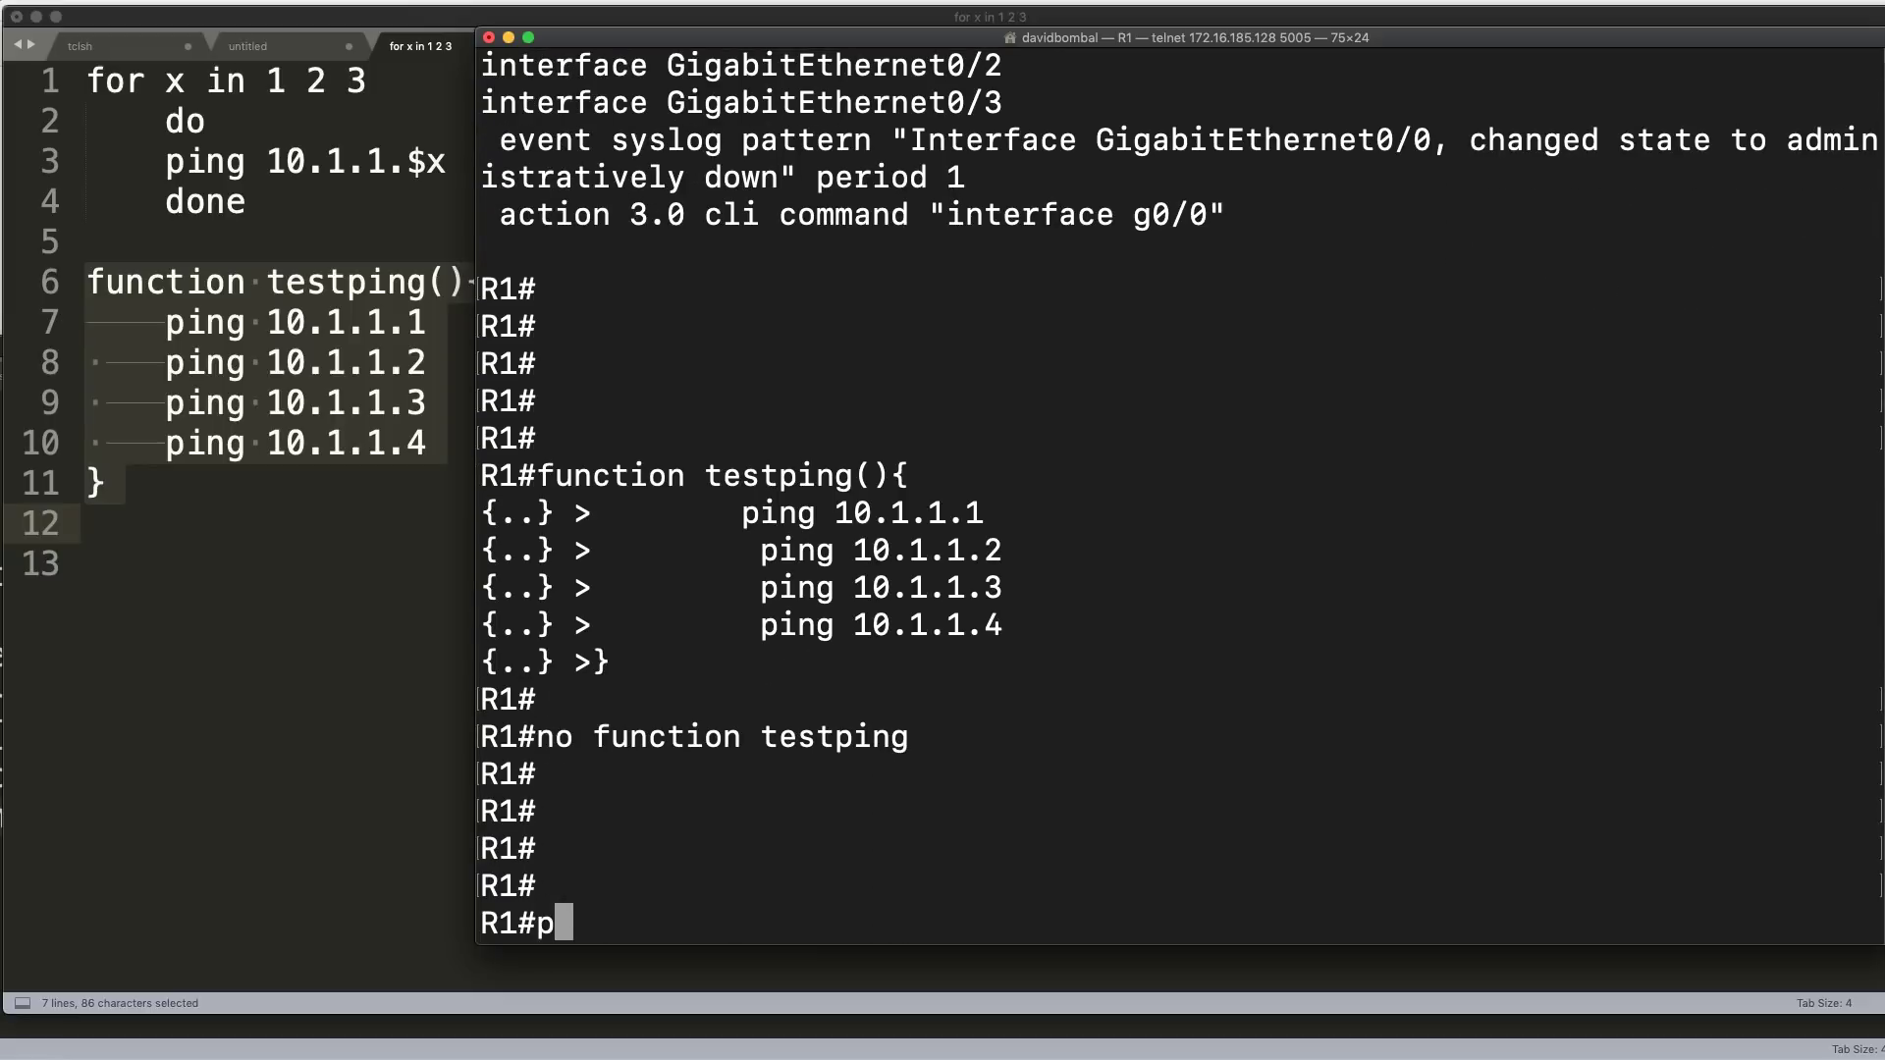
pyautogui.write('testpi')
pyautogui.write('ng')
pyautogui.press('Return')
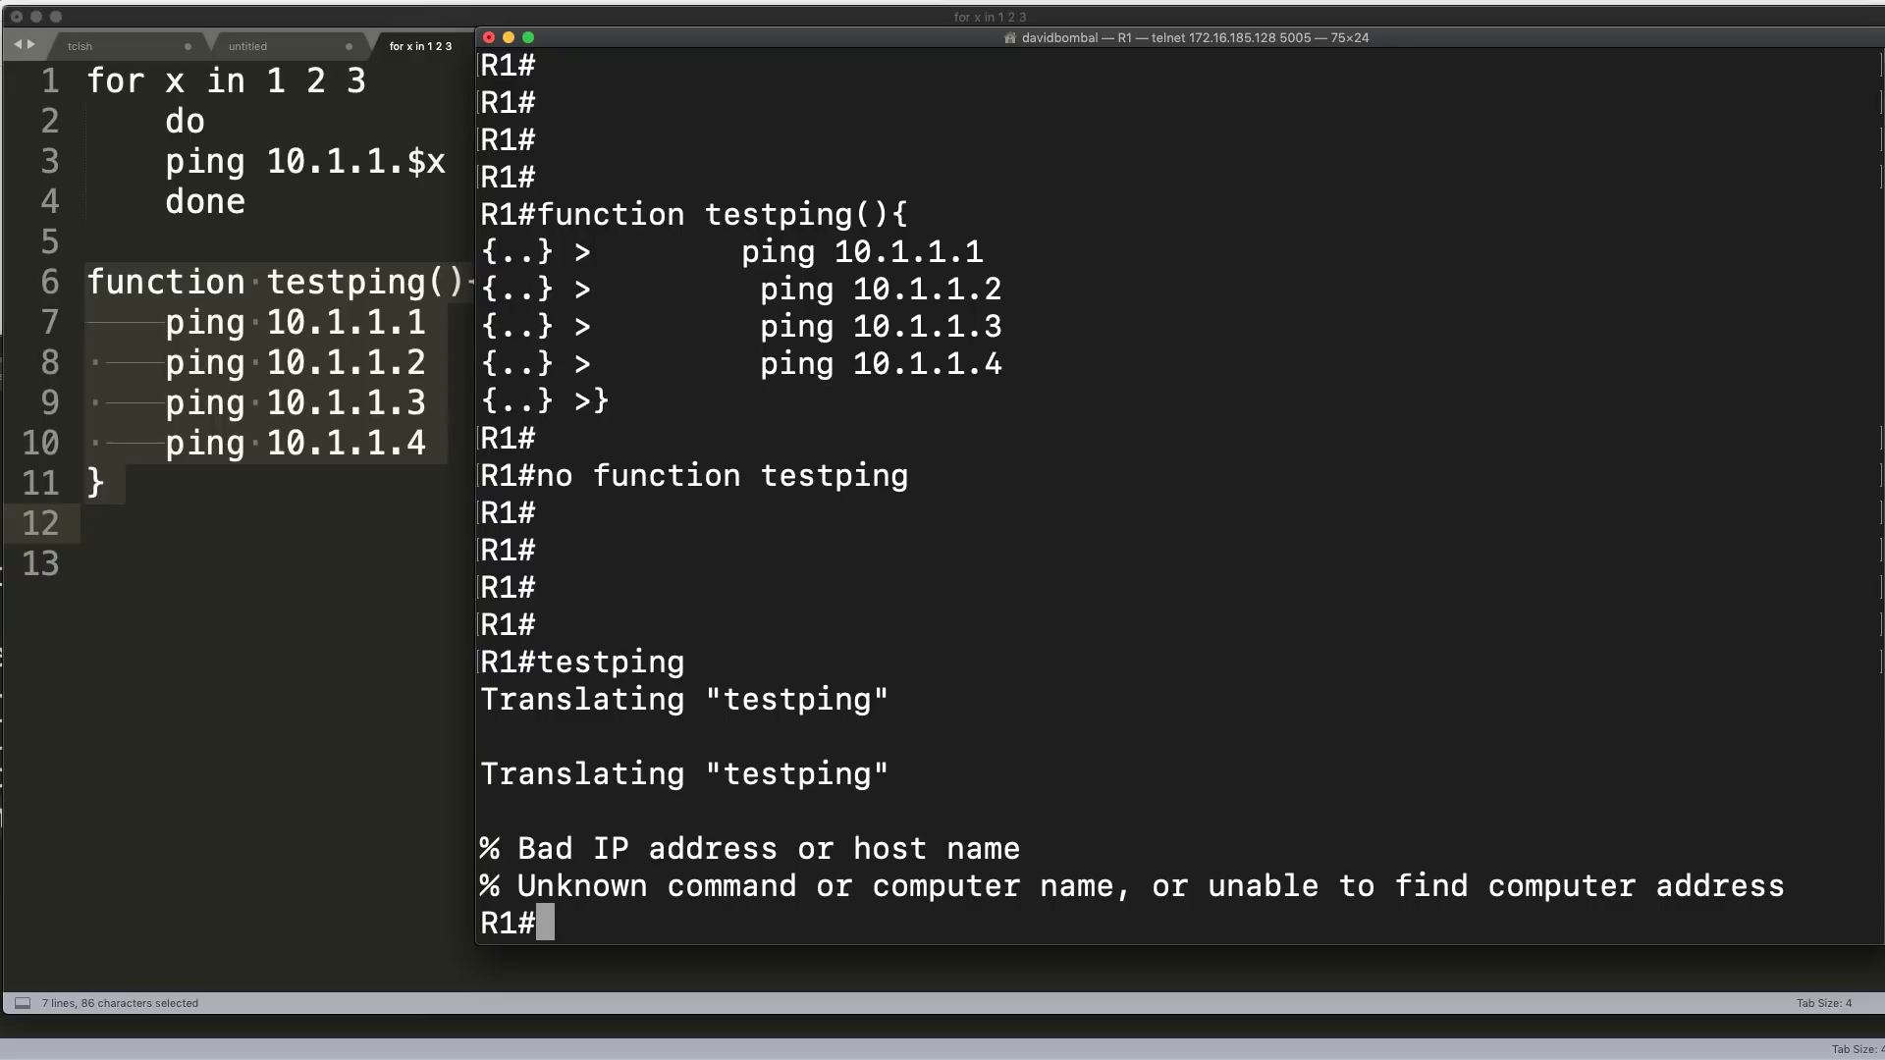
# - Redefine the testping function and run it, pinging 10.1.1.1 through 10.1.1.4
pyautogui.write('function testping(){ \tping 10.1.1.1  \tping 10.1.1.2  \tping 10.1.1.3  \tping 10.1.1.4 }')
pyautogui.press('Return')
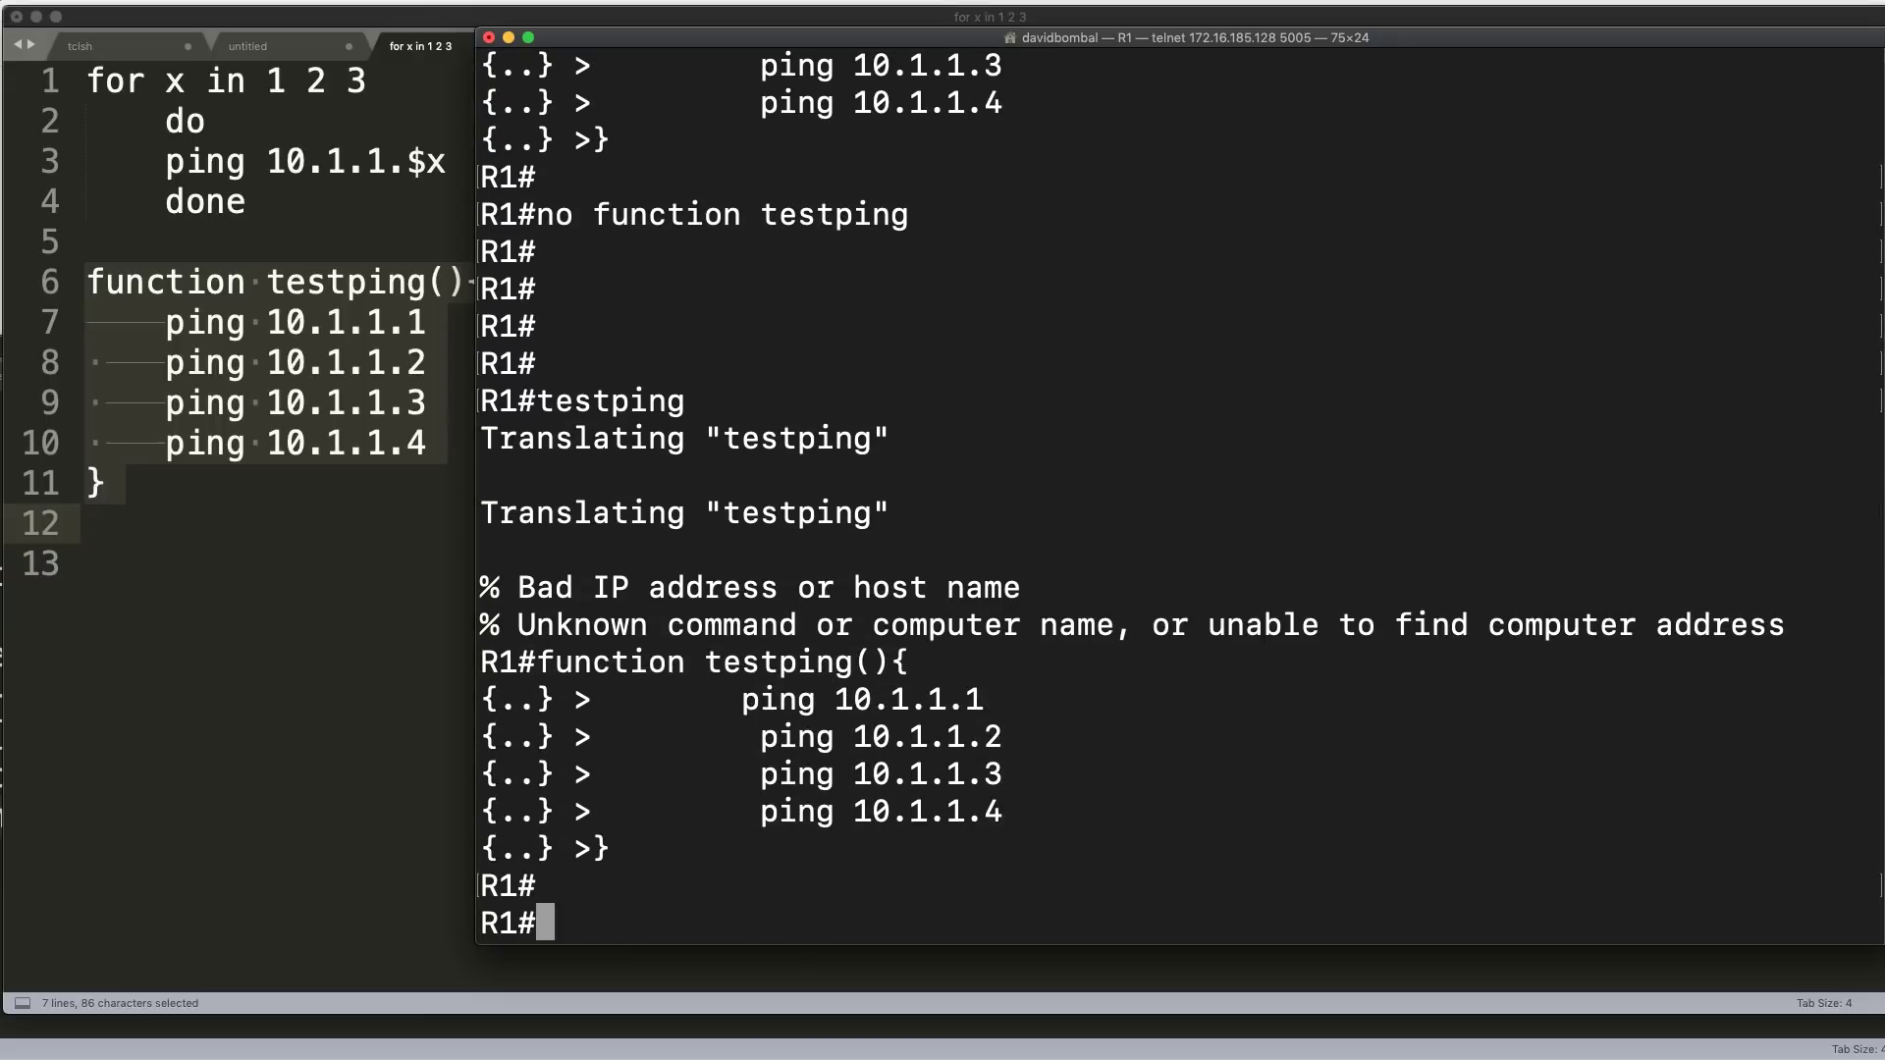
pyautogui.press('Return')
pyautogui.press('Return')
pyautogui.write('testping')
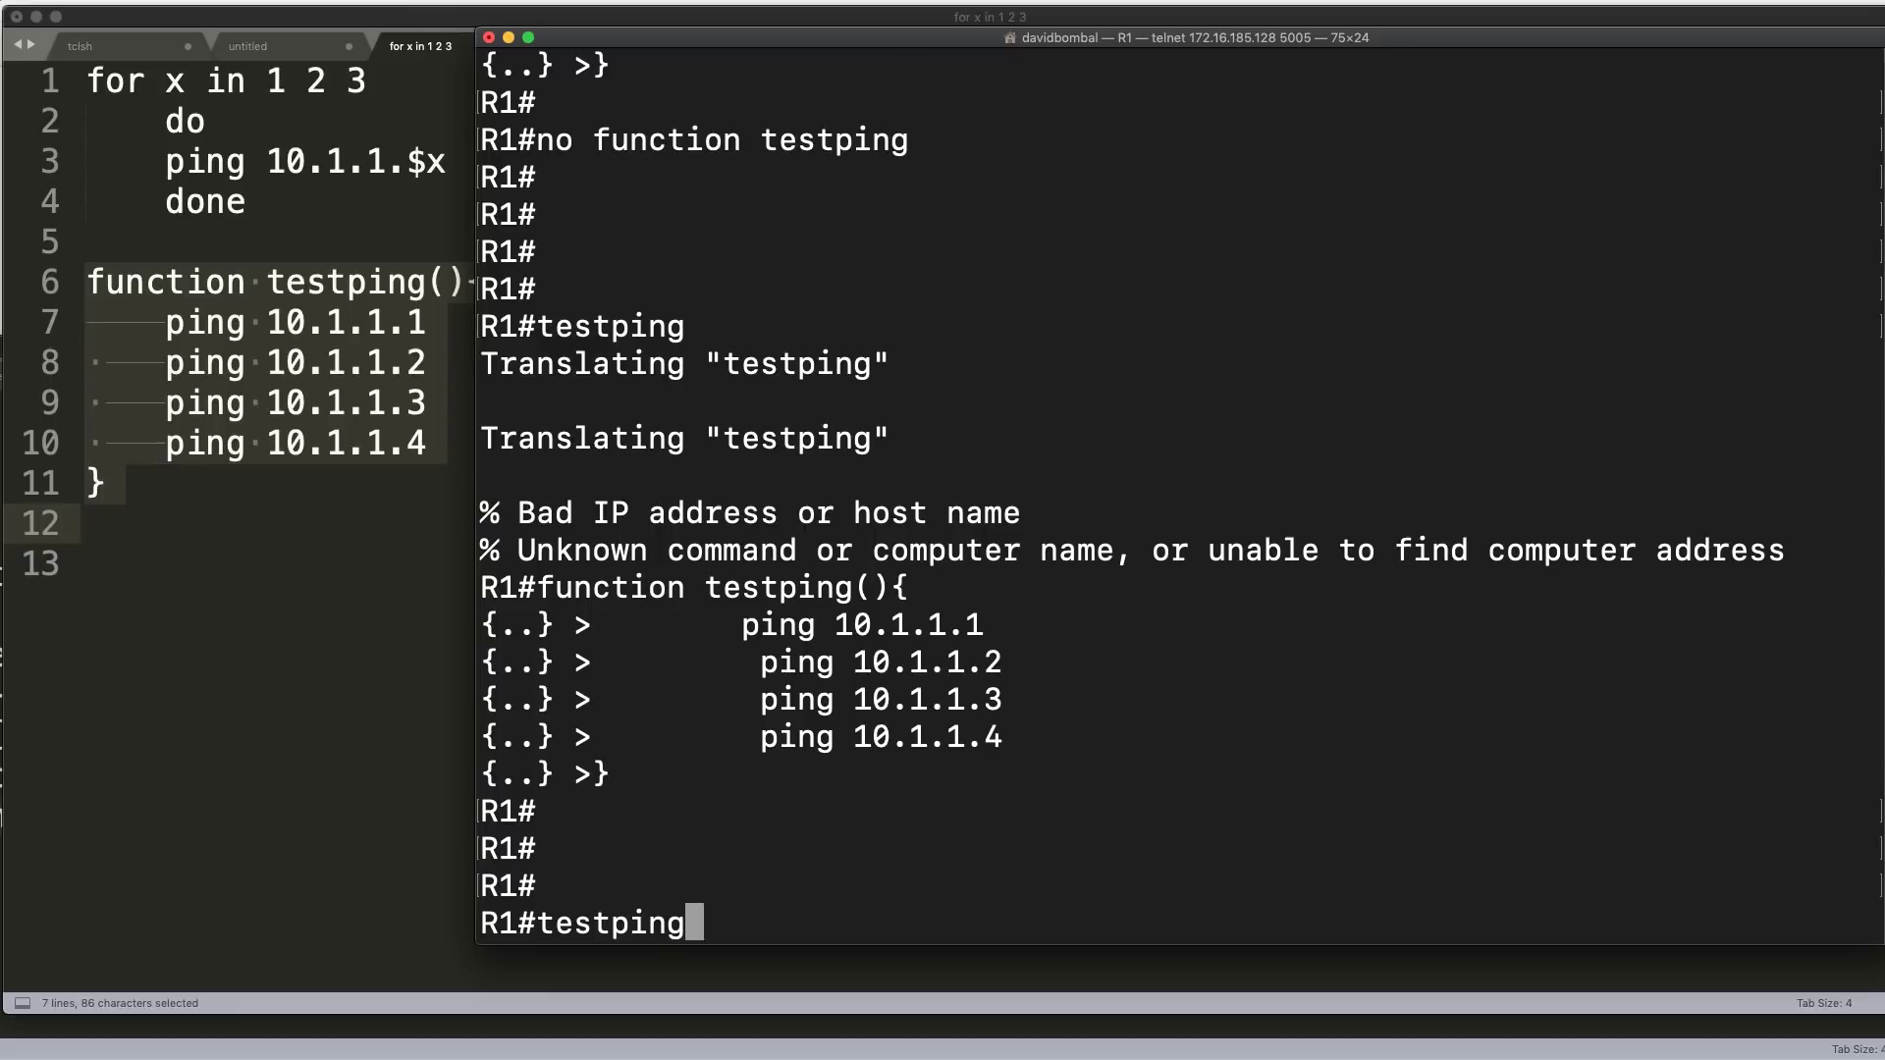
pyautogui.press('Return')
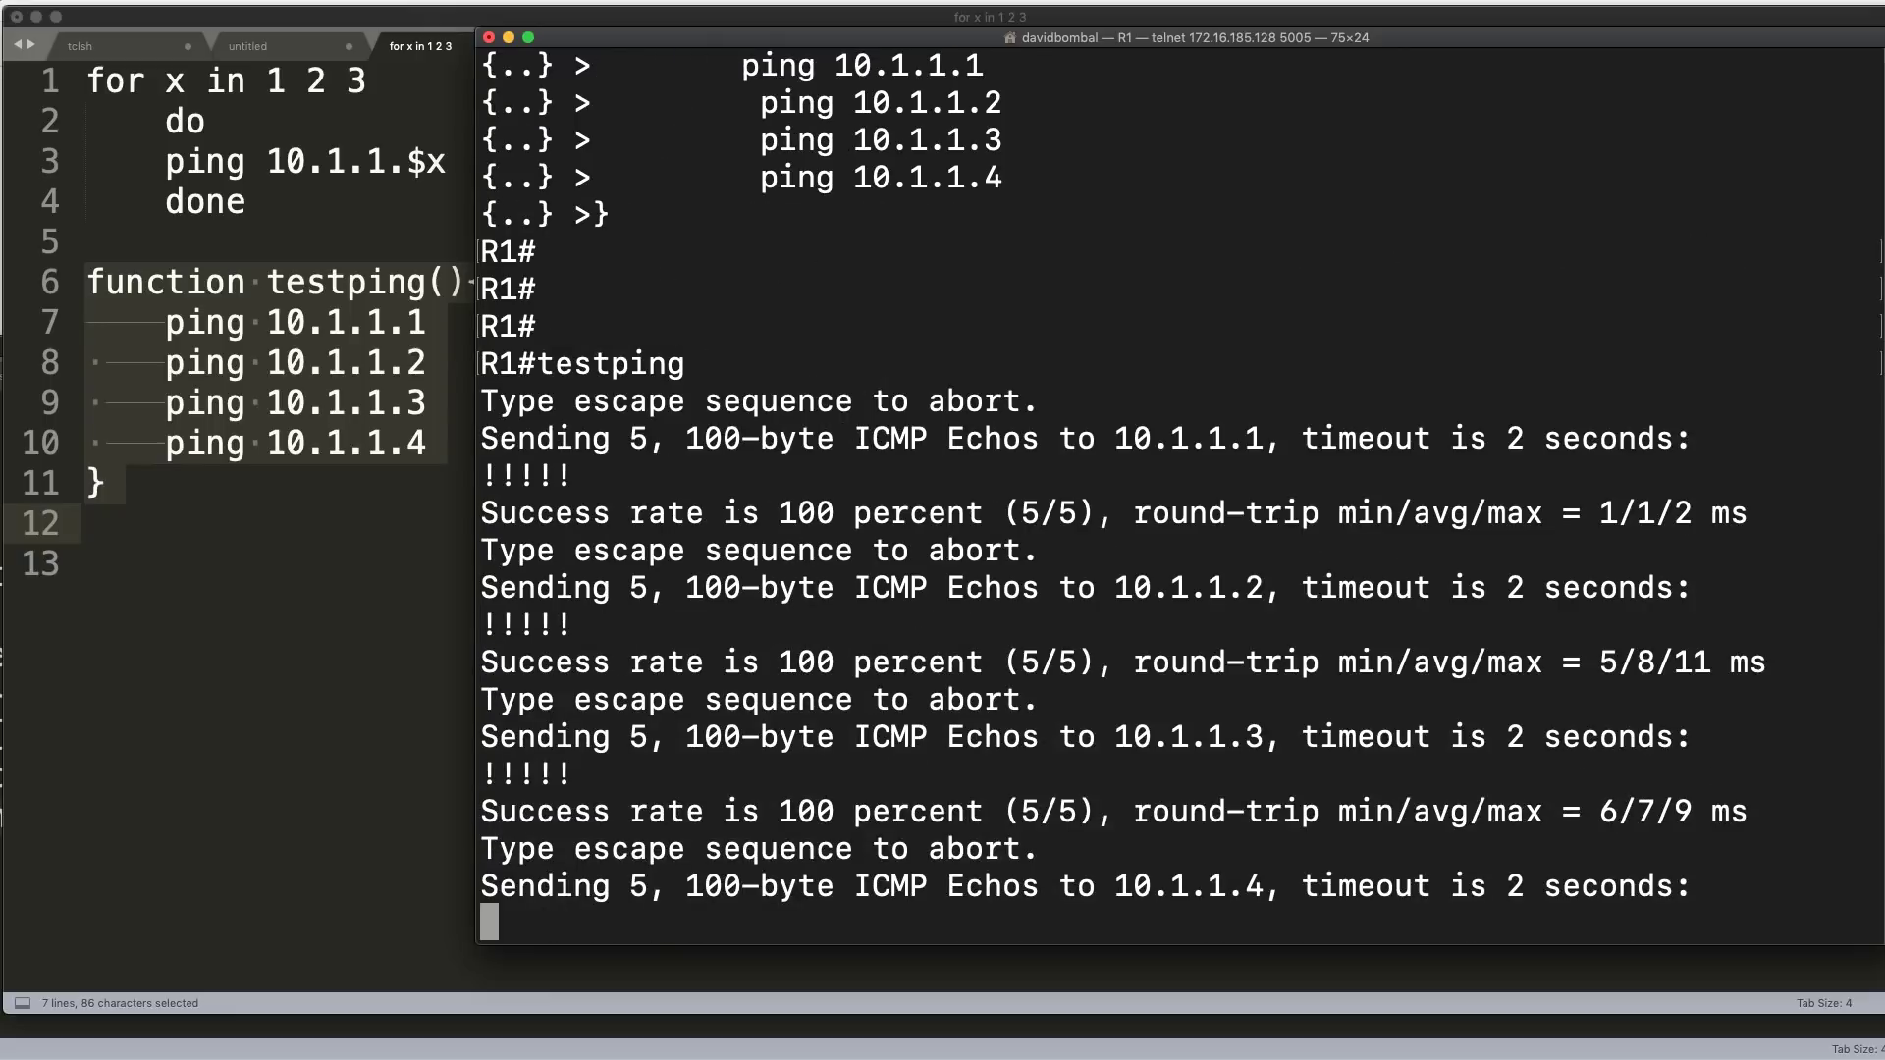
# - Highlight testping's name, parentheses and body, then bring Sublime Text to the front
pyautogui.scroll(3, 628, 491)
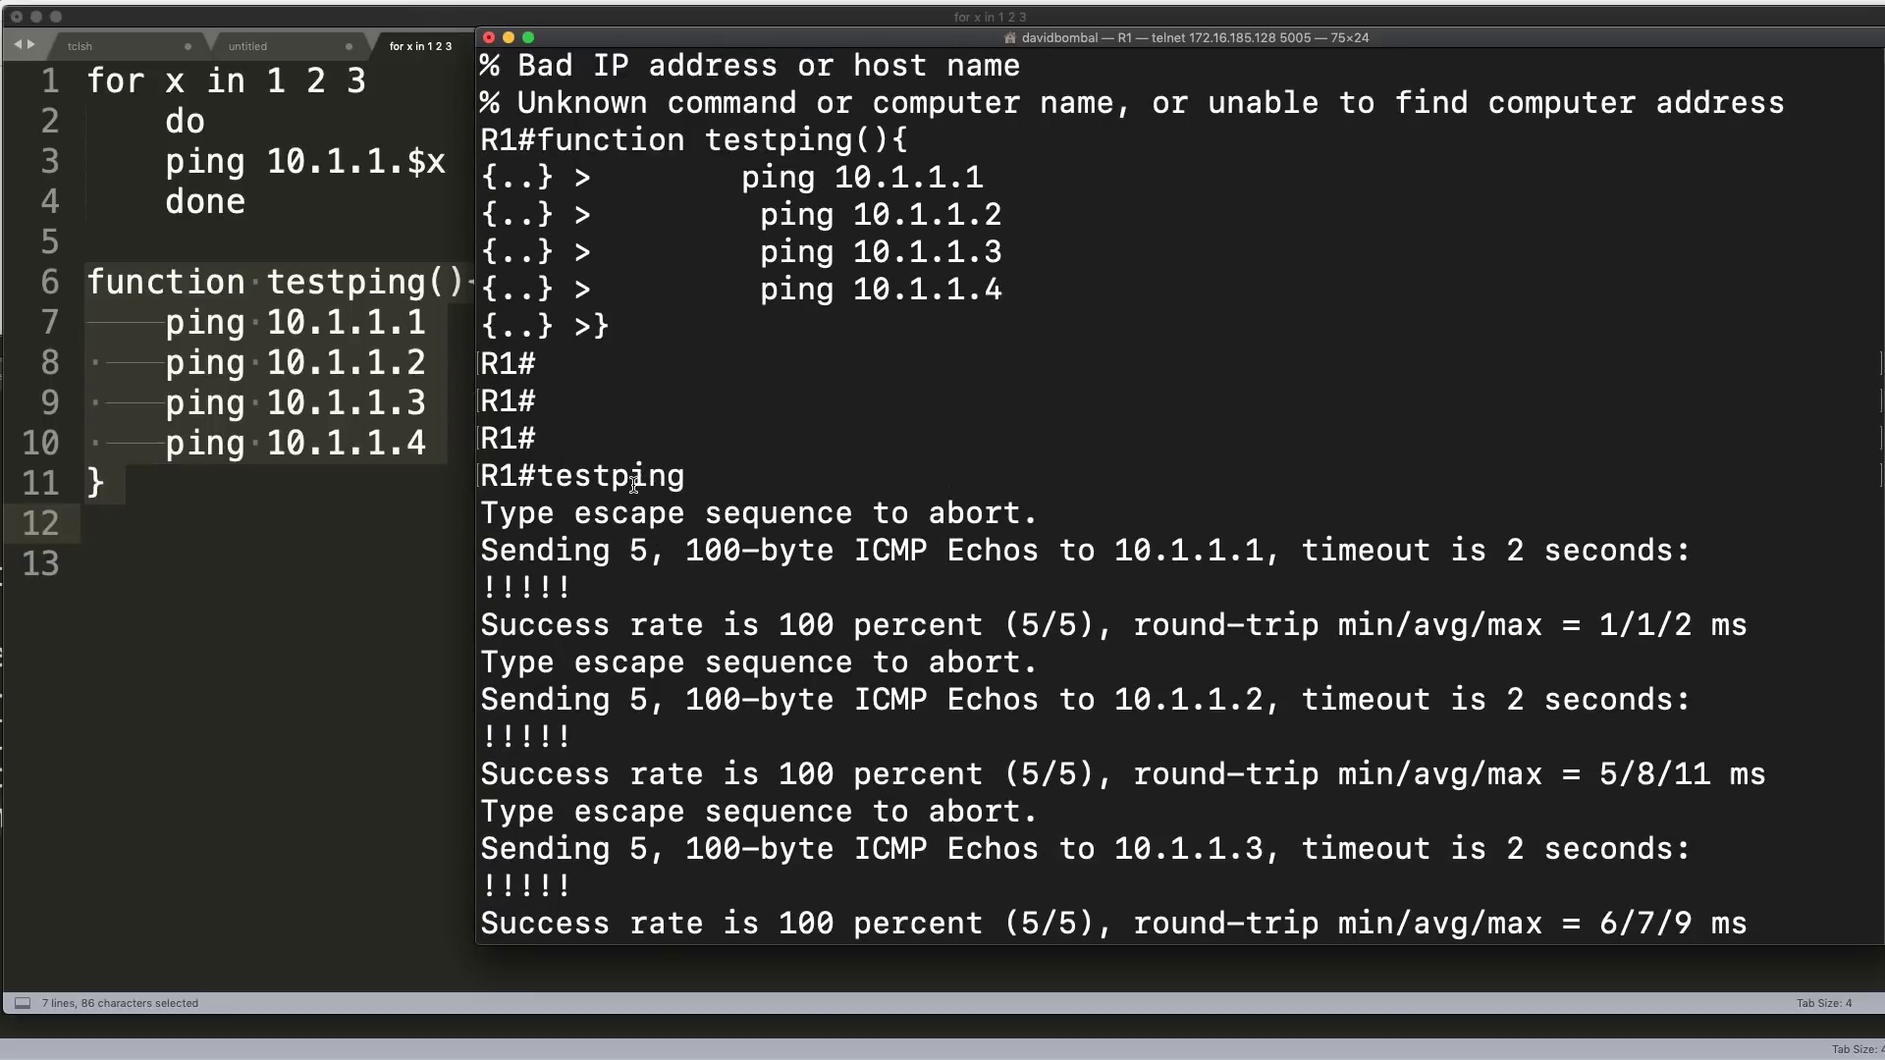
pyautogui.moveTo(863, 297); pyautogui.dragTo(697, 280)
pyautogui.click(869, 275)
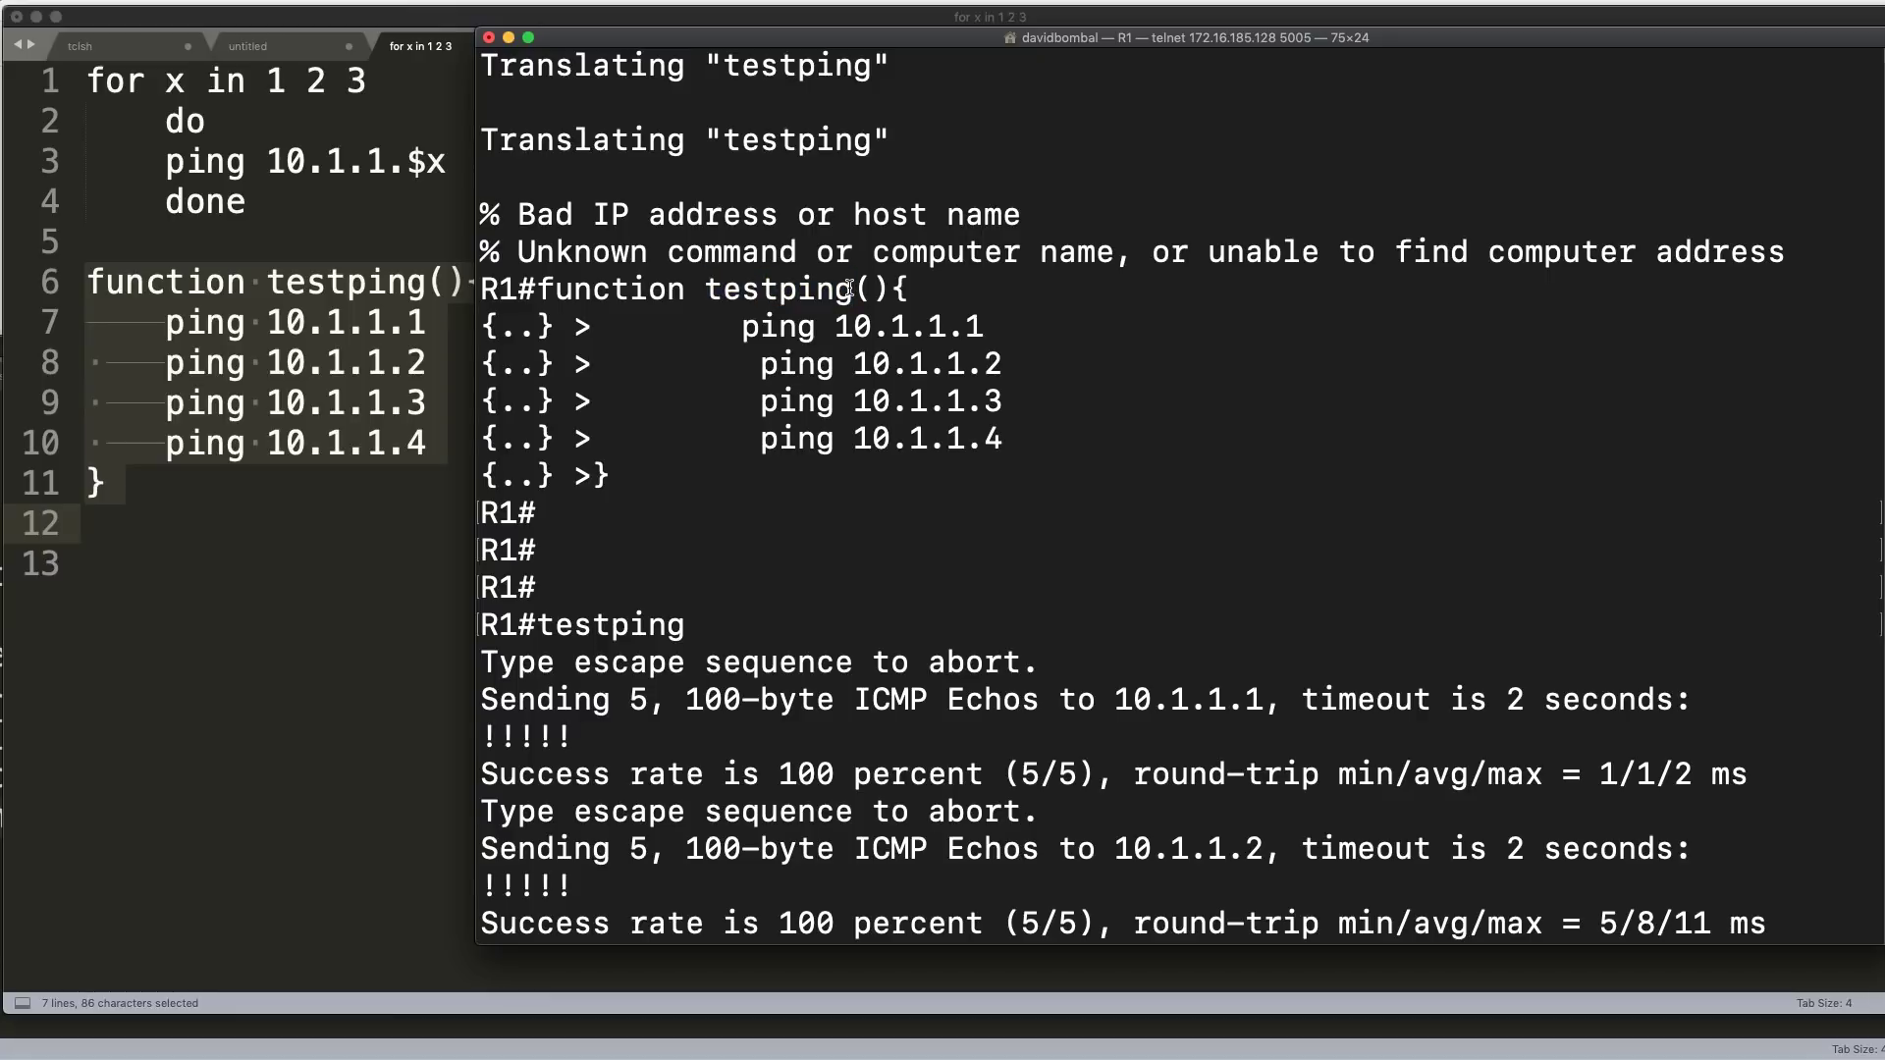
pyautogui.moveTo(853, 288)
pyautogui.mouseDown()
pyautogui.moveTo(893, 288)
pyautogui.moveTo(872, 287)
pyautogui.mouseUp()
pyautogui.click(896, 284)
pyautogui.moveTo(897, 438); pyautogui.dragTo(806, 474)
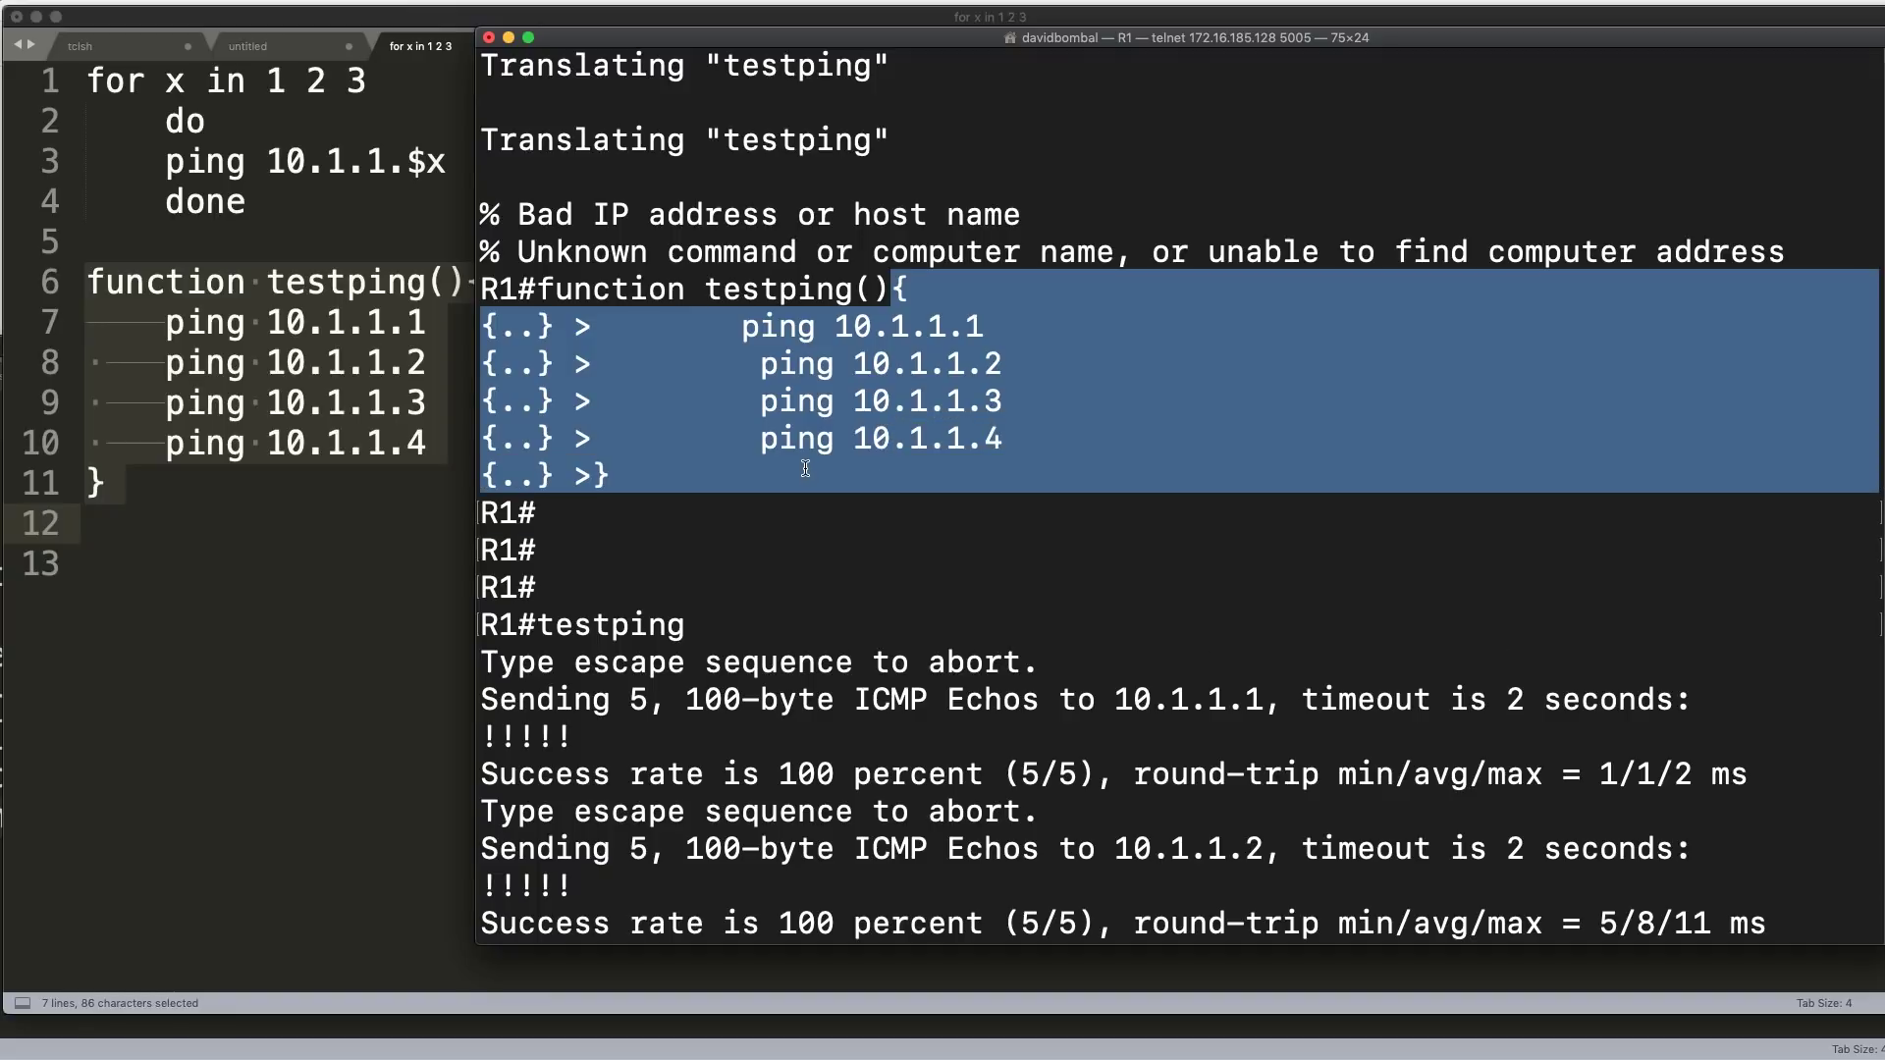
pyautogui.click(880, 527)
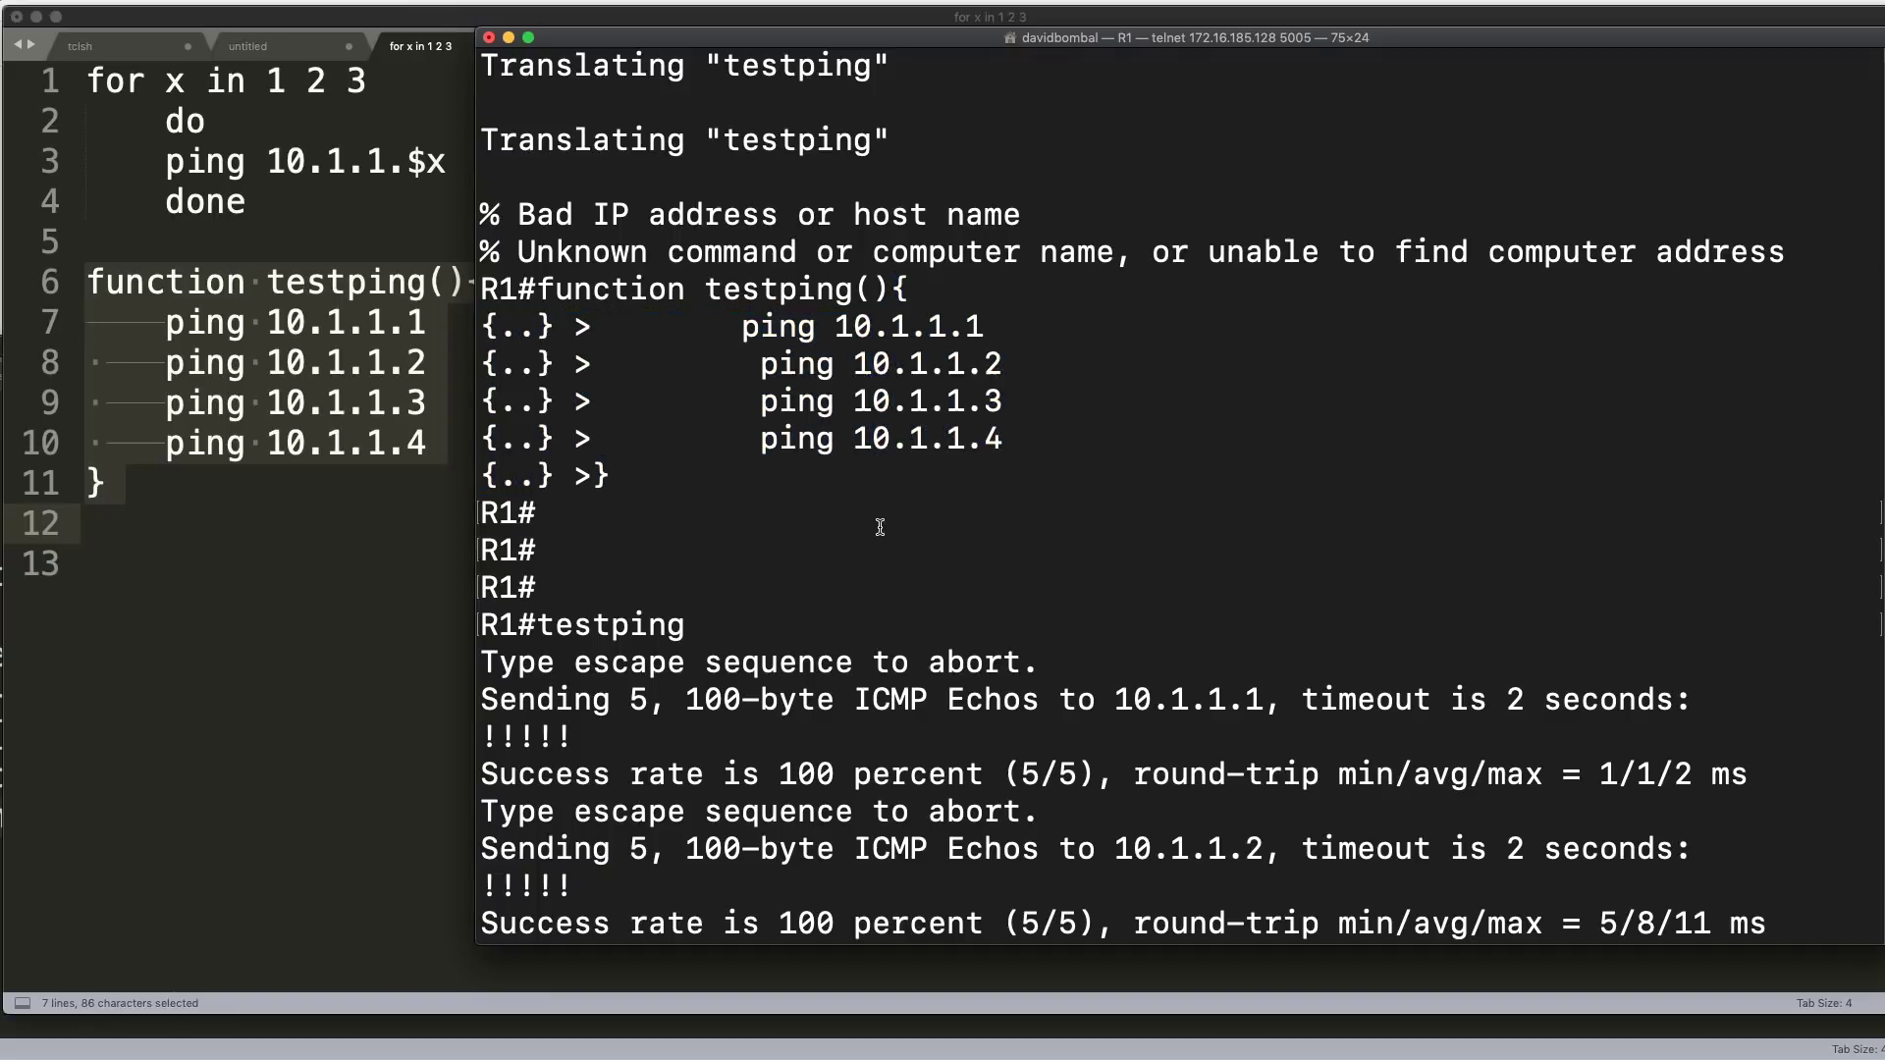
pyautogui.click(439, 575)
# - Duplicate the testping function from lines 6–11 onto lines 14–19
pyautogui.click(345, 535)
pyautogui.press('Return')
pyautogui.press('Return')
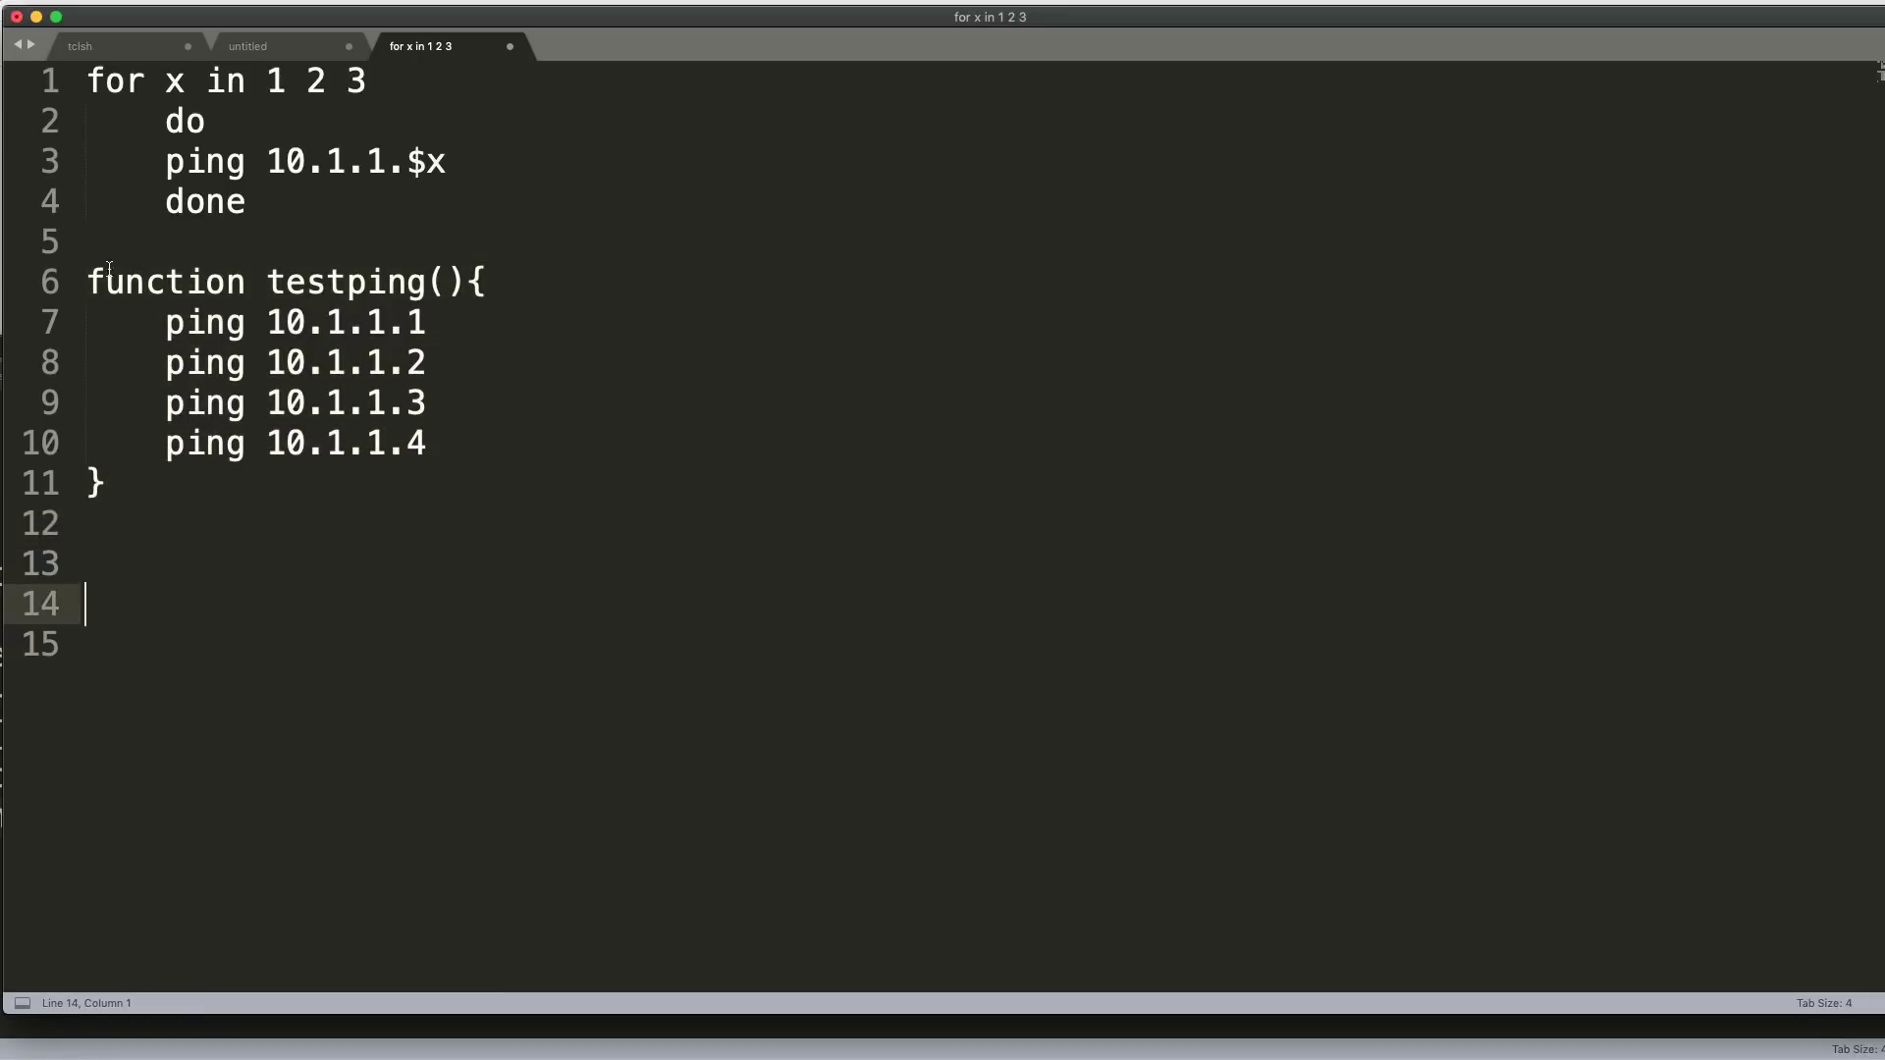
pyautogui.moveTo(89, 280); pyautogui.dragTo(223, 492)
pyautogui.press('super+c')
pyautogui.press('Right')
pyautogui.press('Down')
pyautogui.press('super+v')
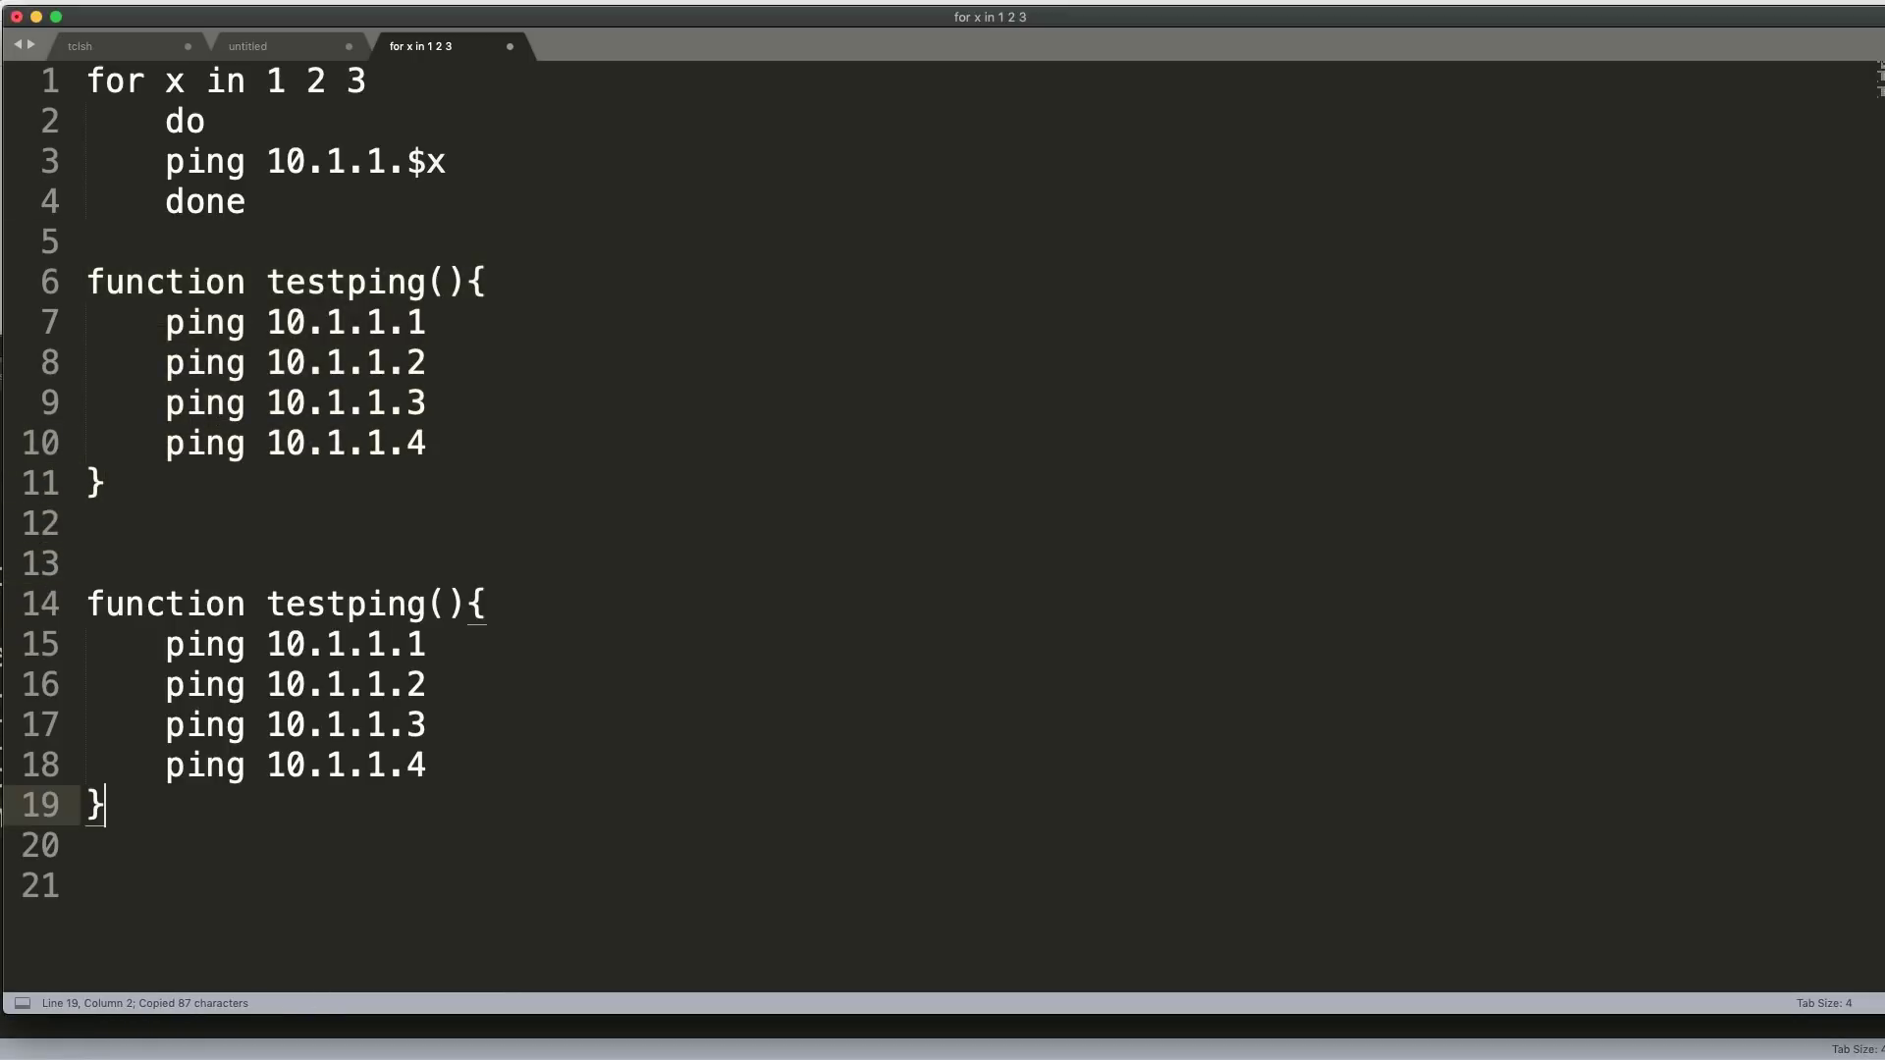
# - Rename the copy to testecho and replace 'ping' with 'echo' on lines 16–18
pyautogui.moveTo(349, 603); pyautogui.dragTo(429, 602)
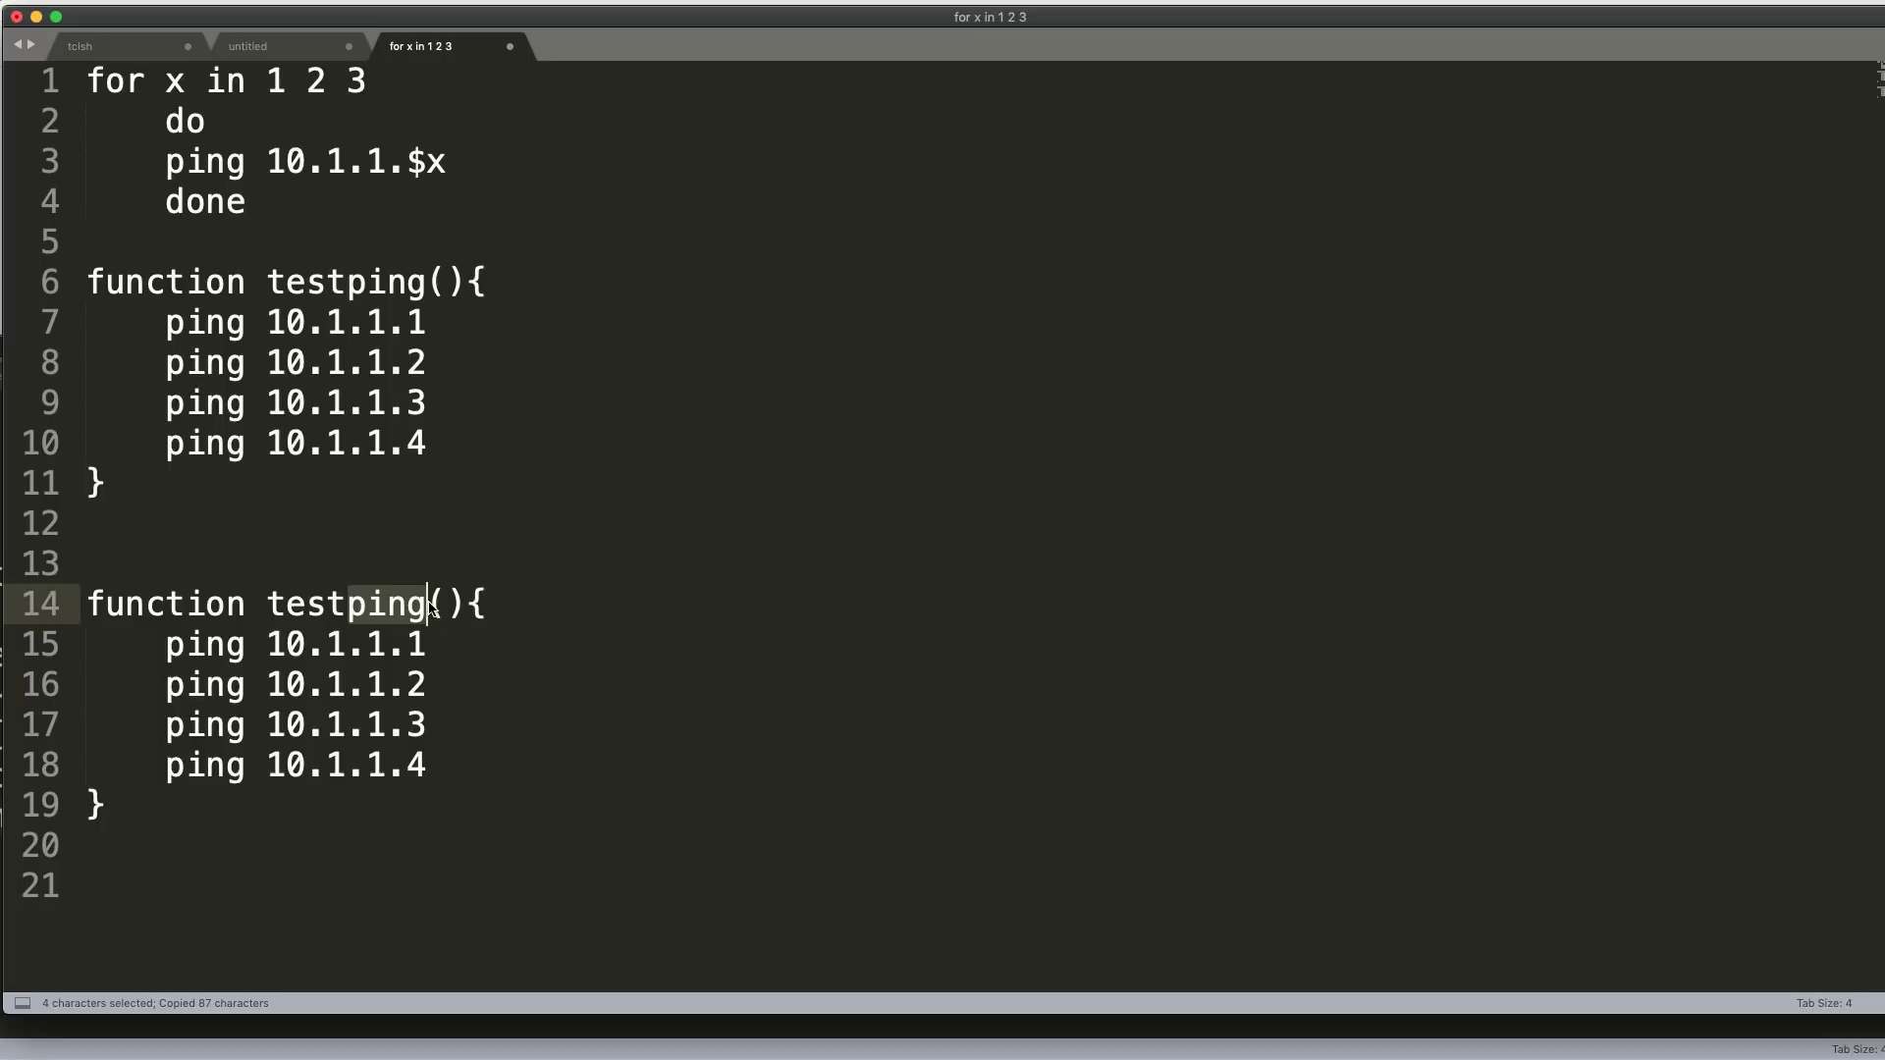
pyautogui.write('echo')
pyautogui.press('Down')
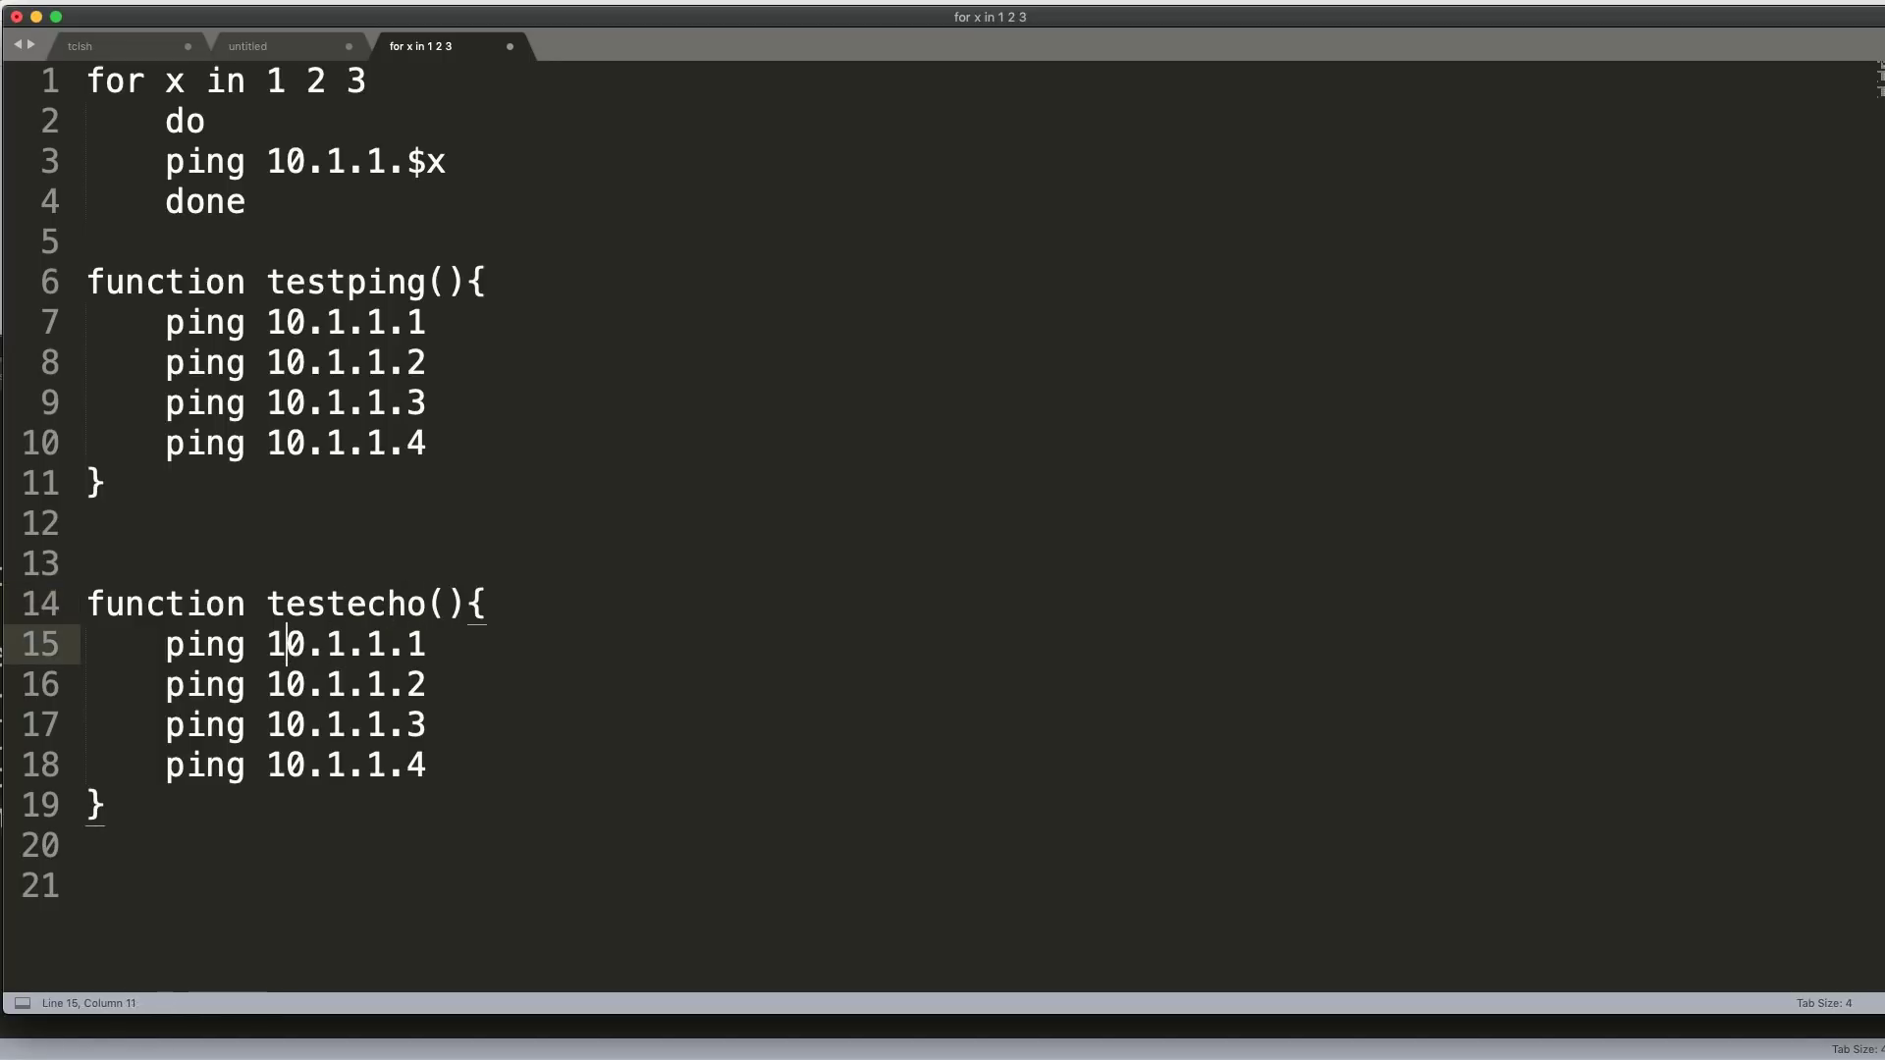
pyautogui.press('Down')
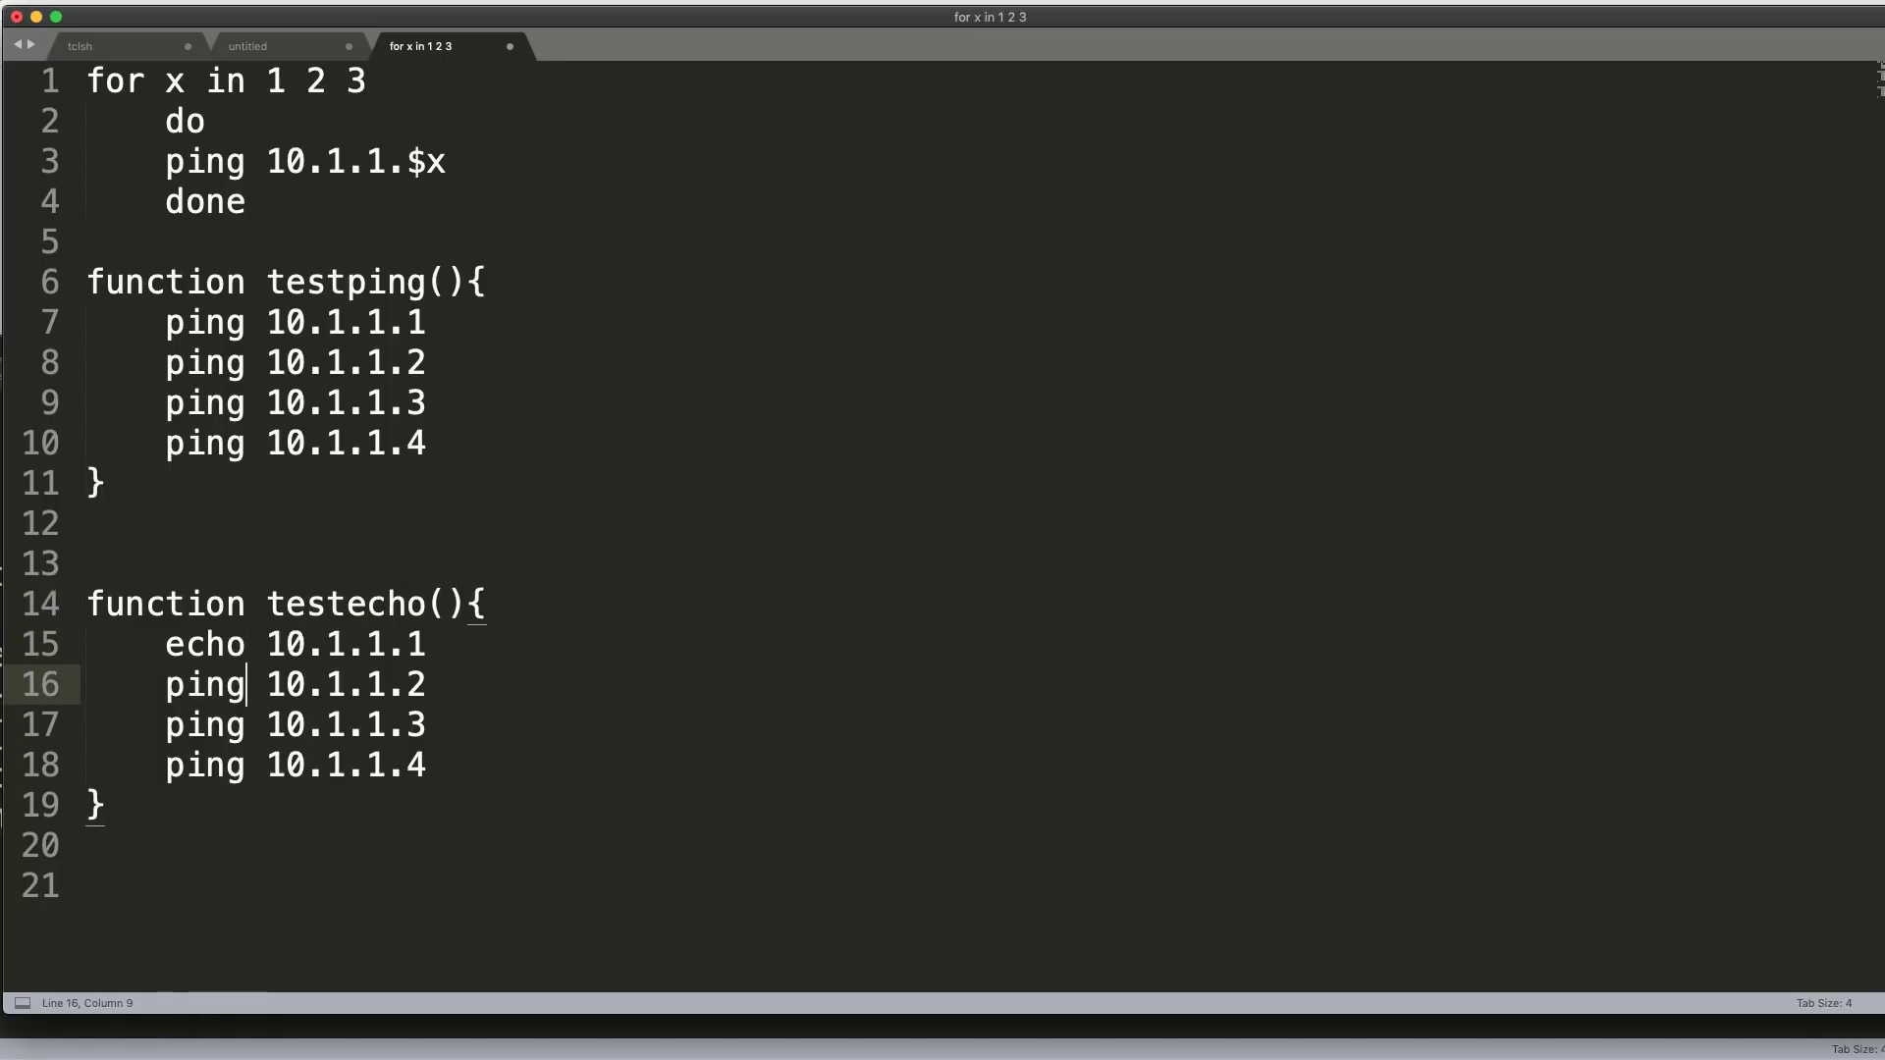
pyautogui.press('BackSpace')
pyautogui.press('BackSpace')
pyautogui.press('BackSpace')
pyautogui.press('BackSpace')
pyautogui.write('echo')
pyautogui.press('Down')
pyautogui.press('BackSpace')
pyautogui.press('BackSpace')
pyautogui.press('BackSpace')
pyautogui.press('BackSpace')
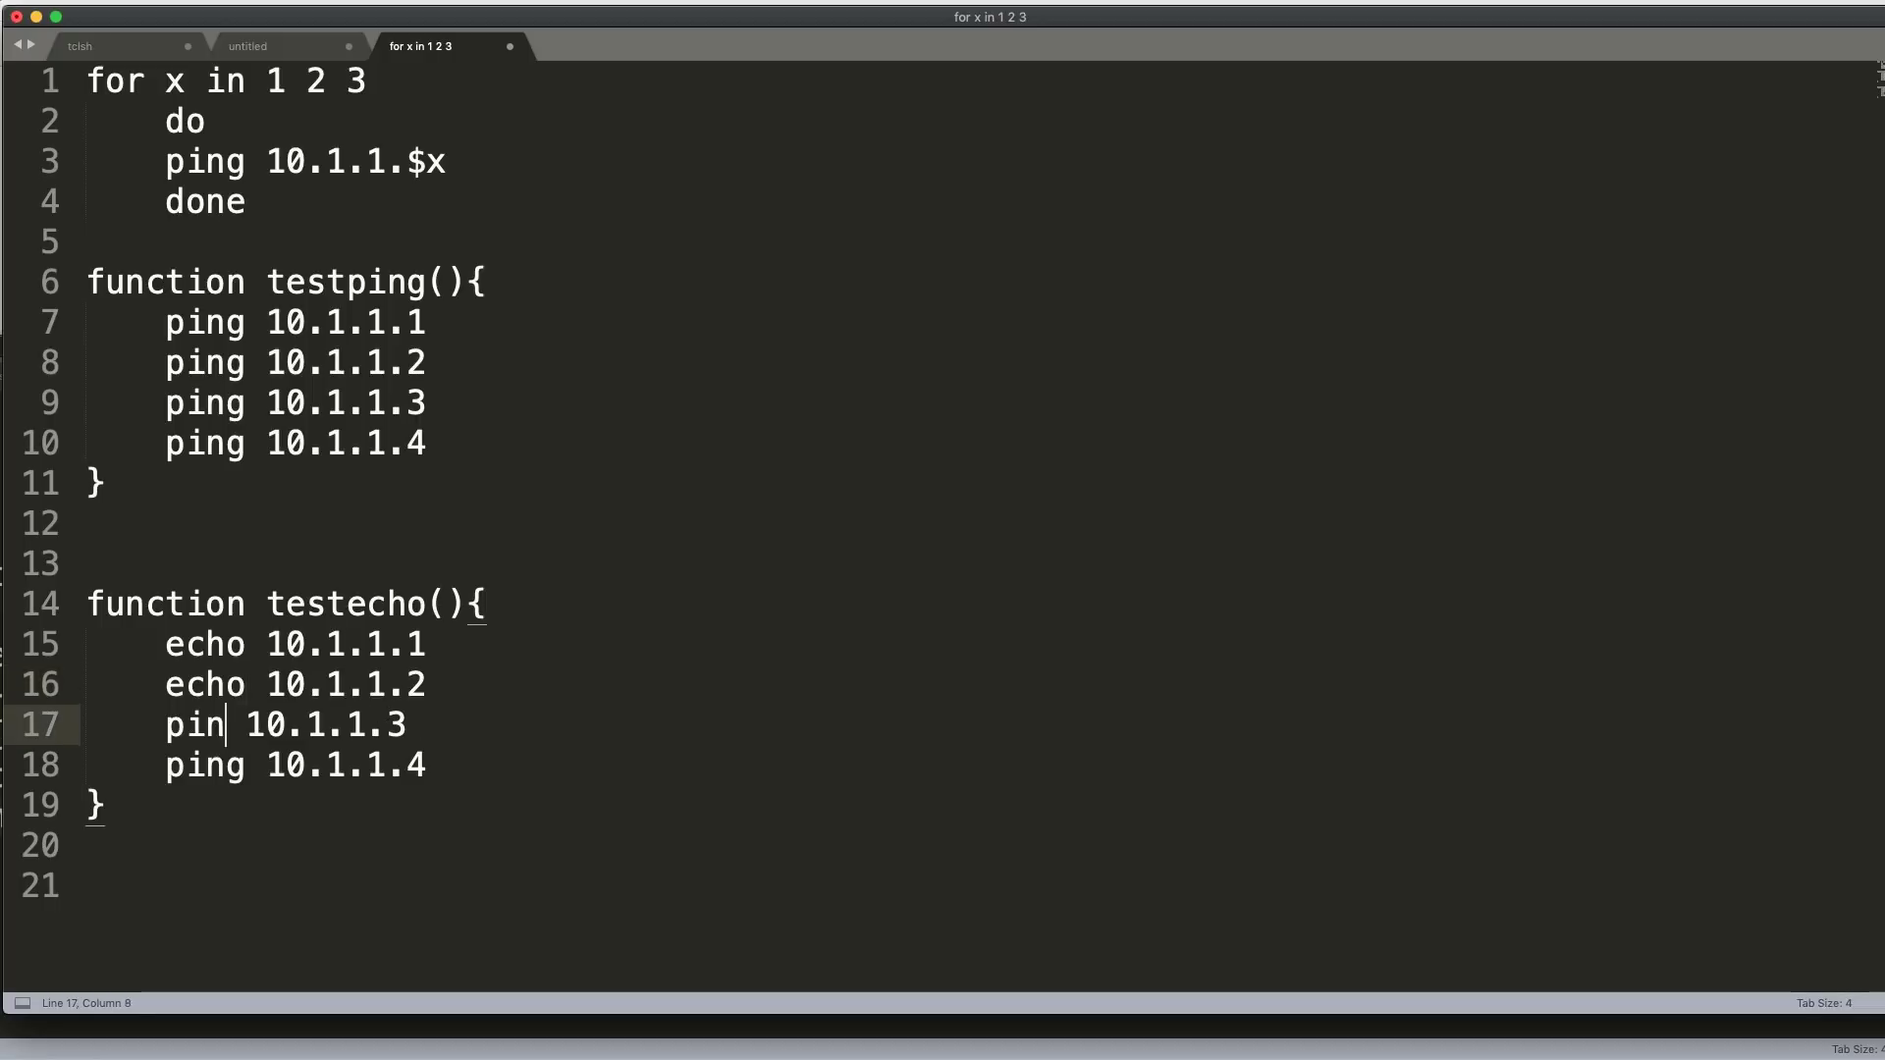
pyautogui.write('echo')
pyautogui.press('Down')
pyautogui.press('BackSpace')
pyautogui.press('BackSpace')
pyautogui.press('BackSpace')
pyautogui.press('BackSpace')
# - Finish the last echo line, select the testecho function and define it on R1
pyautogui.write('echo')
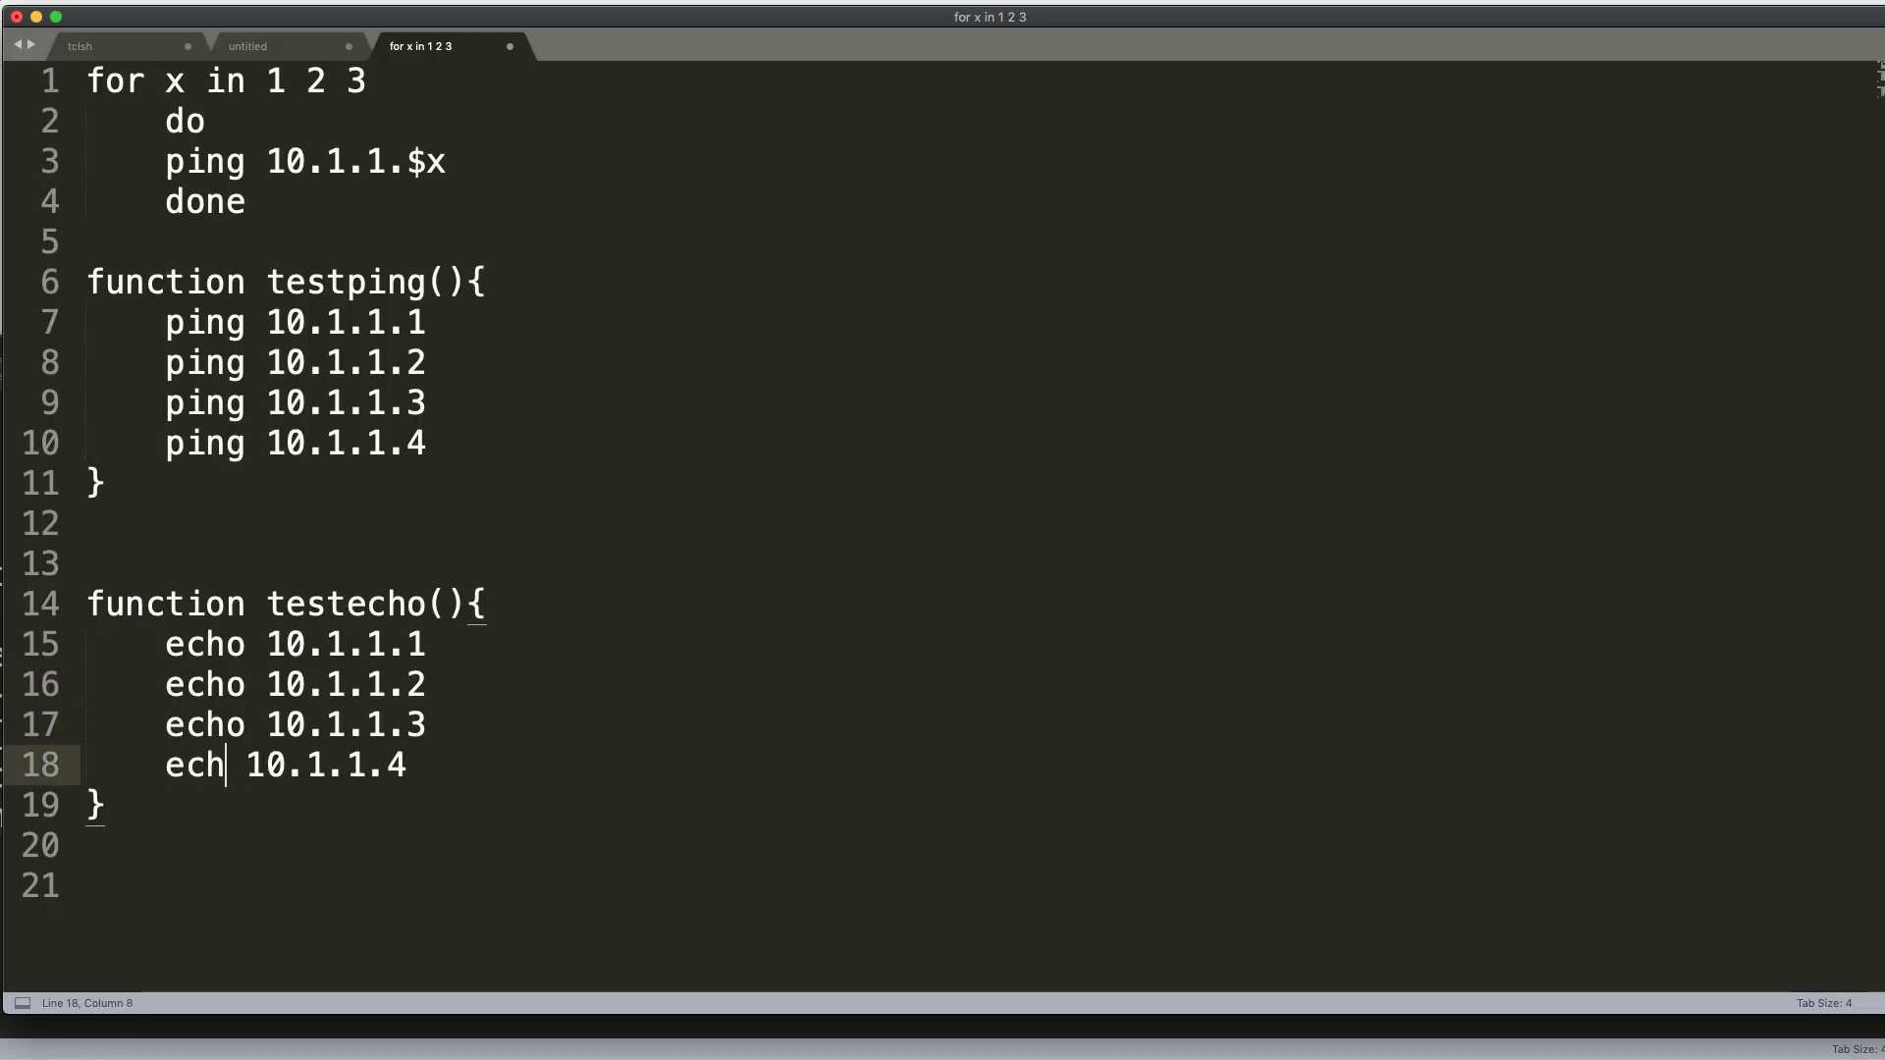
pyautogui.click(190, 842)
pyautogui.moveTo(189, 841); pyautogui.dragTo(98, 764)
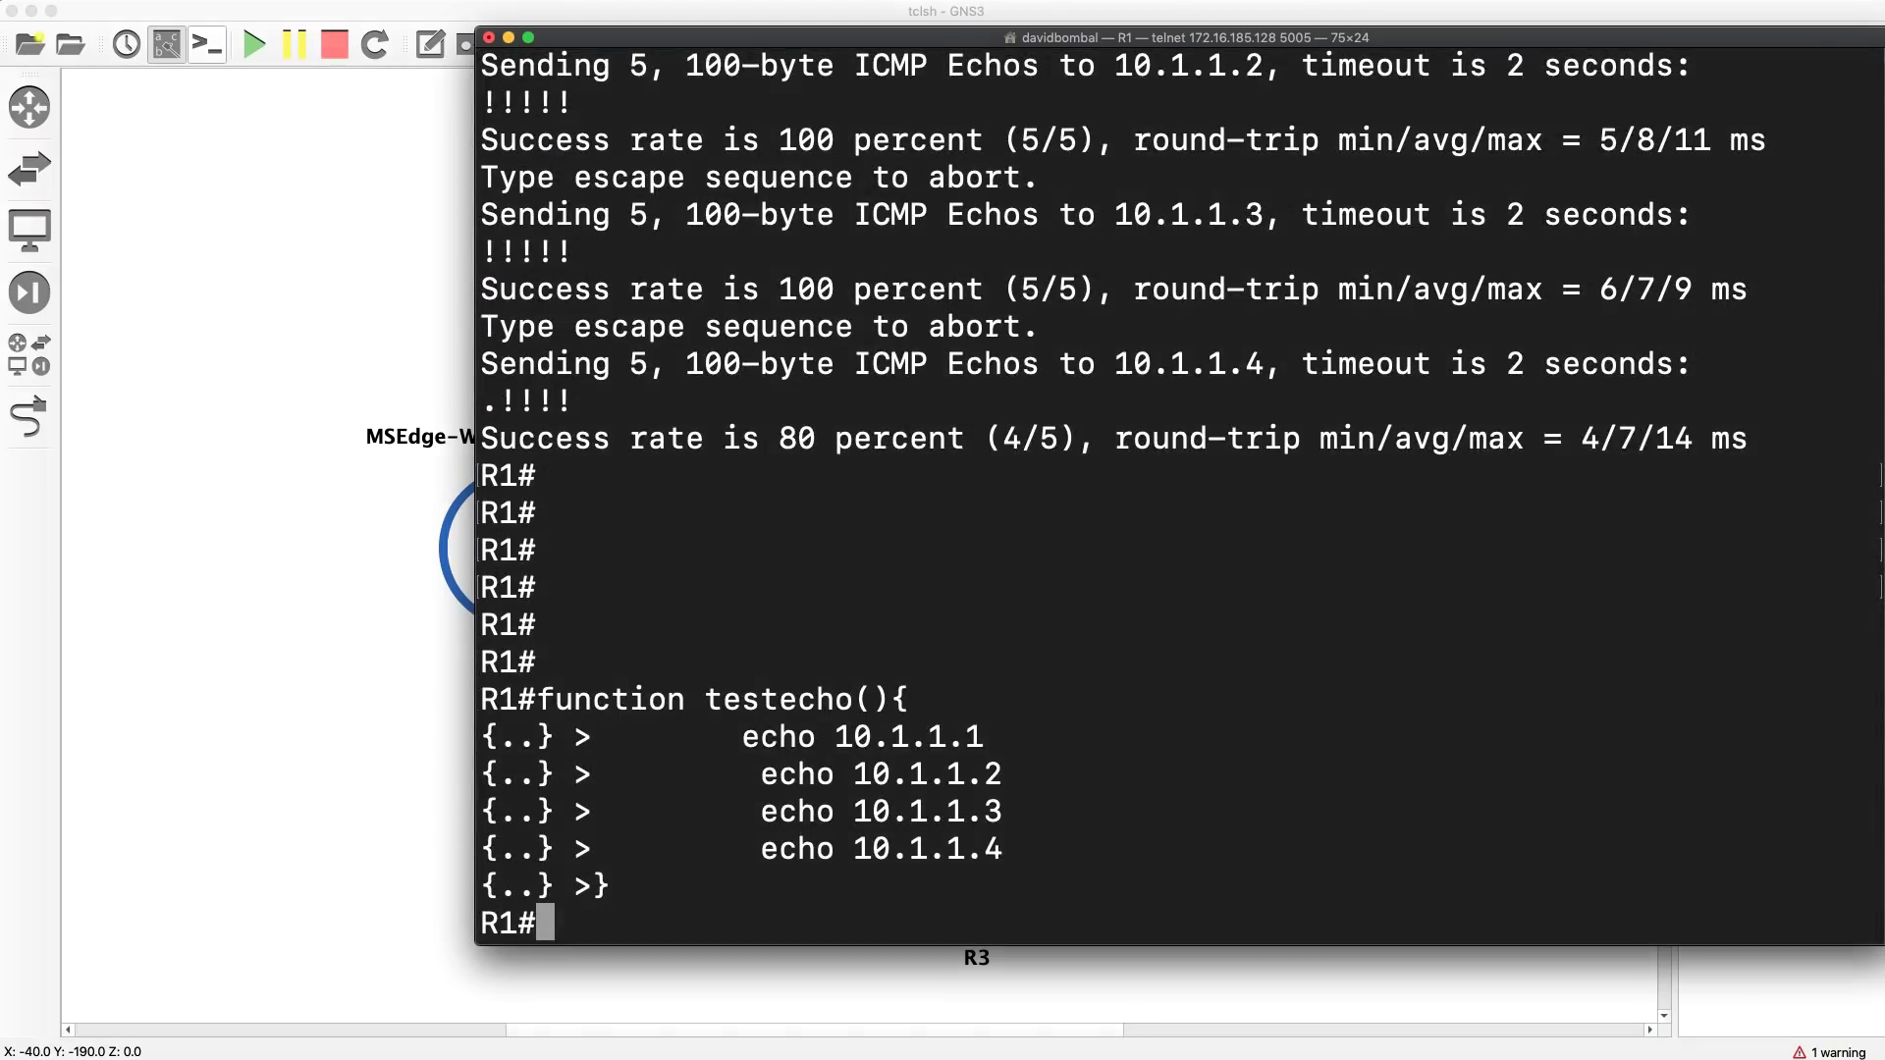
pyautogui.press('Return')
# - Run testecho four times, printing 10.1.1.1–10.1.1.4 each time
pyautogui.write('testech')
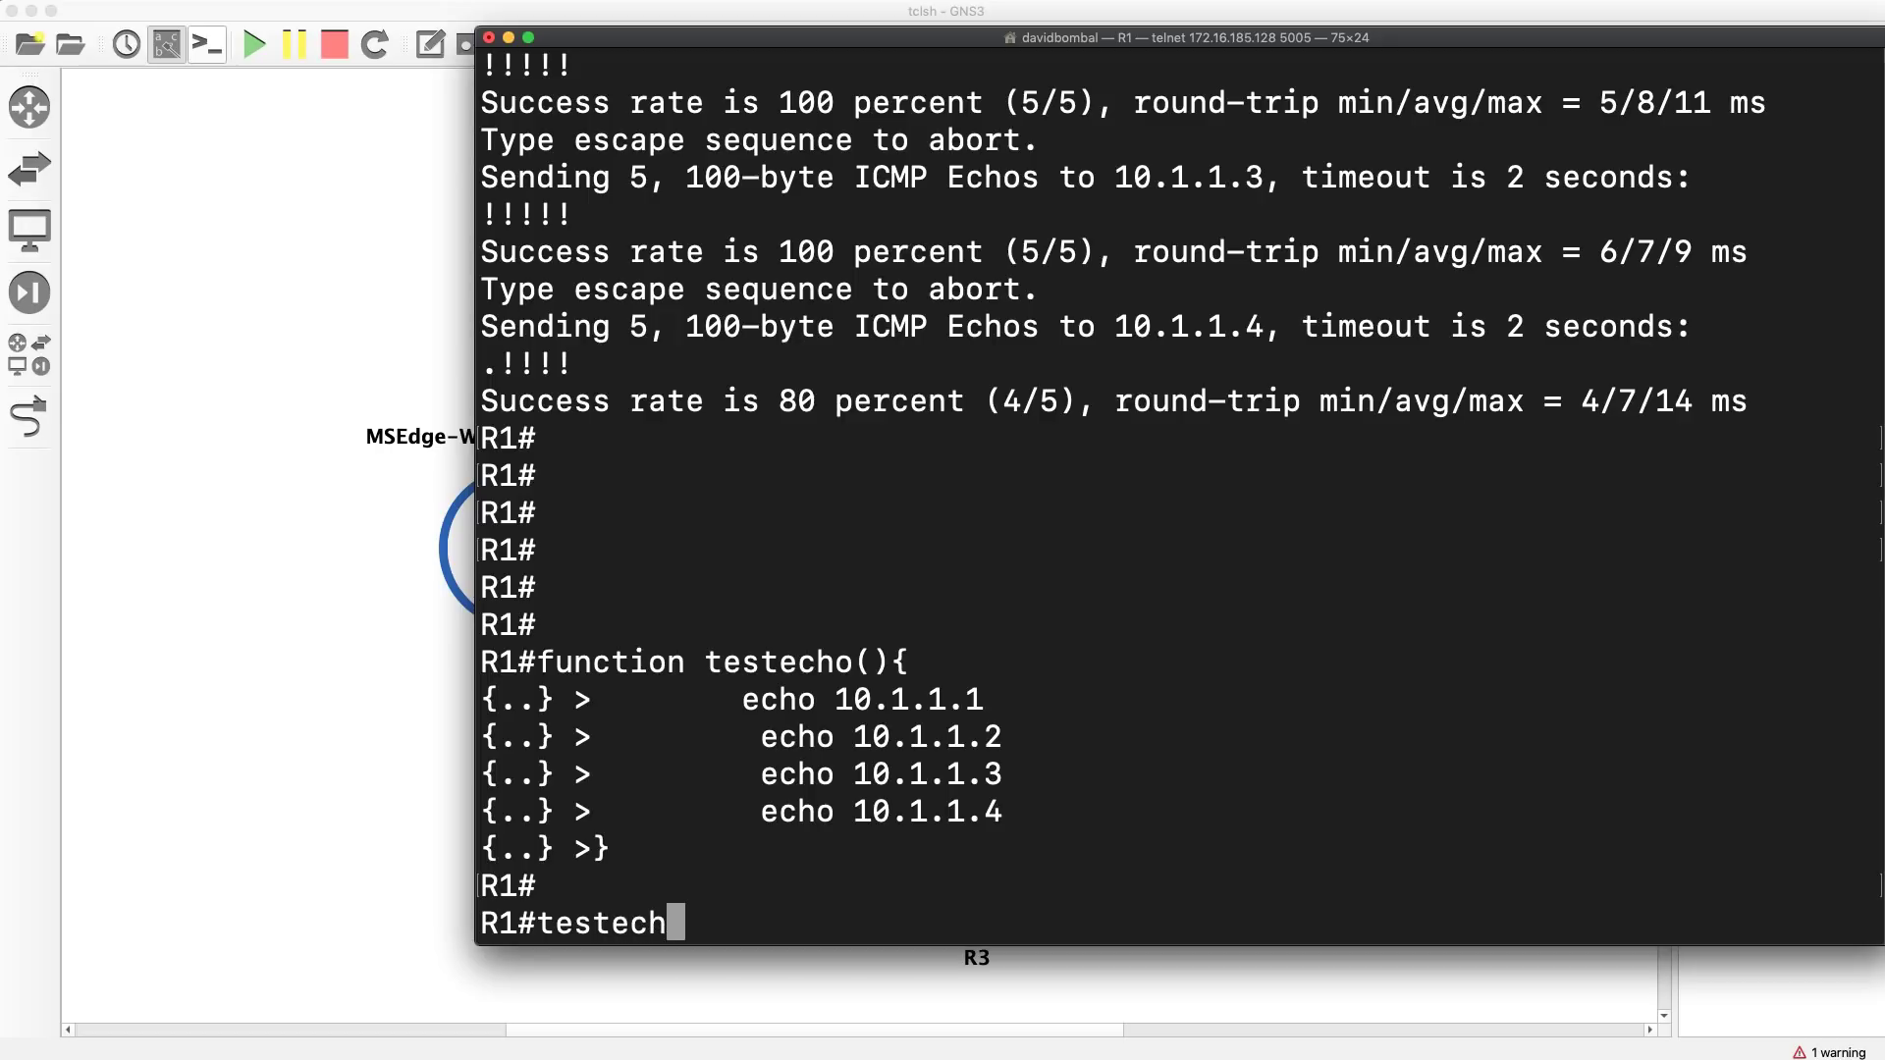
pyautogui.write('o')
pyautogui.press('Return')
pyautogui.press('Up')
pyautogui.press('Return')
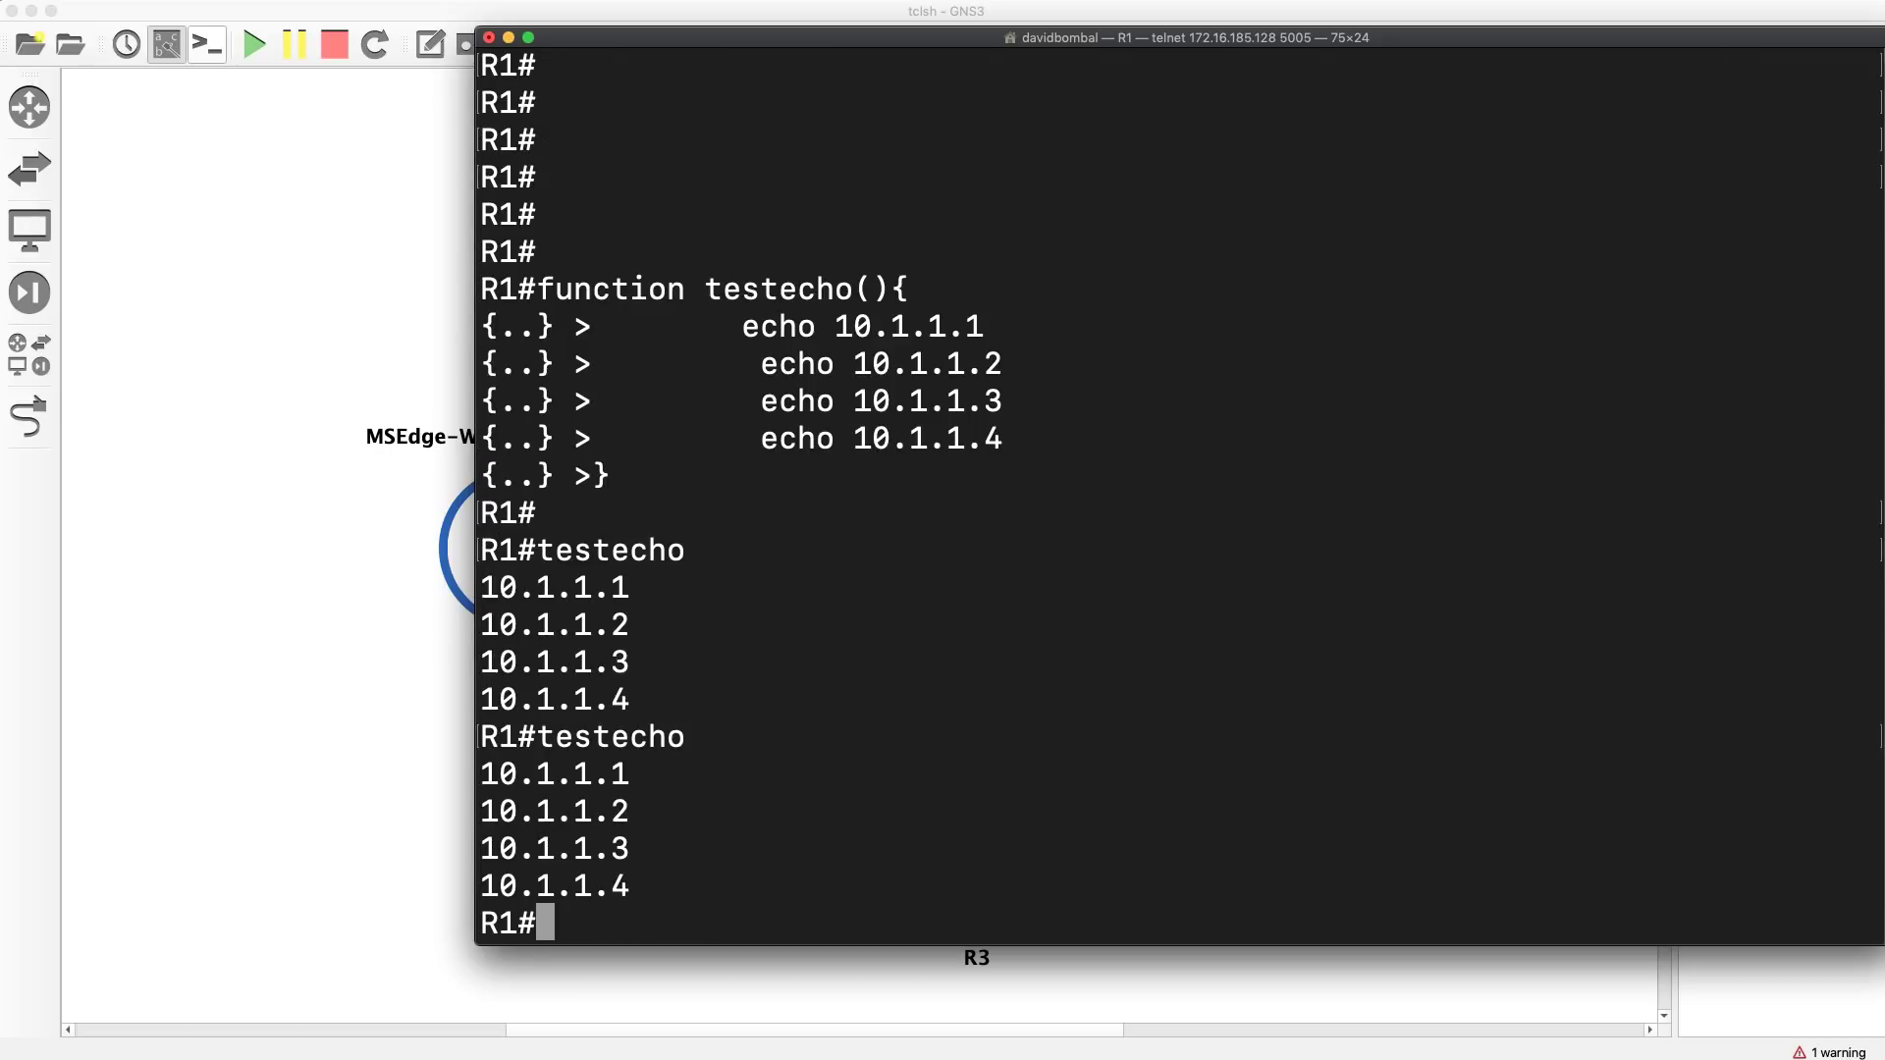
pyautogui.press('Up')
pyautogui.press('Return')
pyautogui.press('Up')
pyautogui.press('Return')
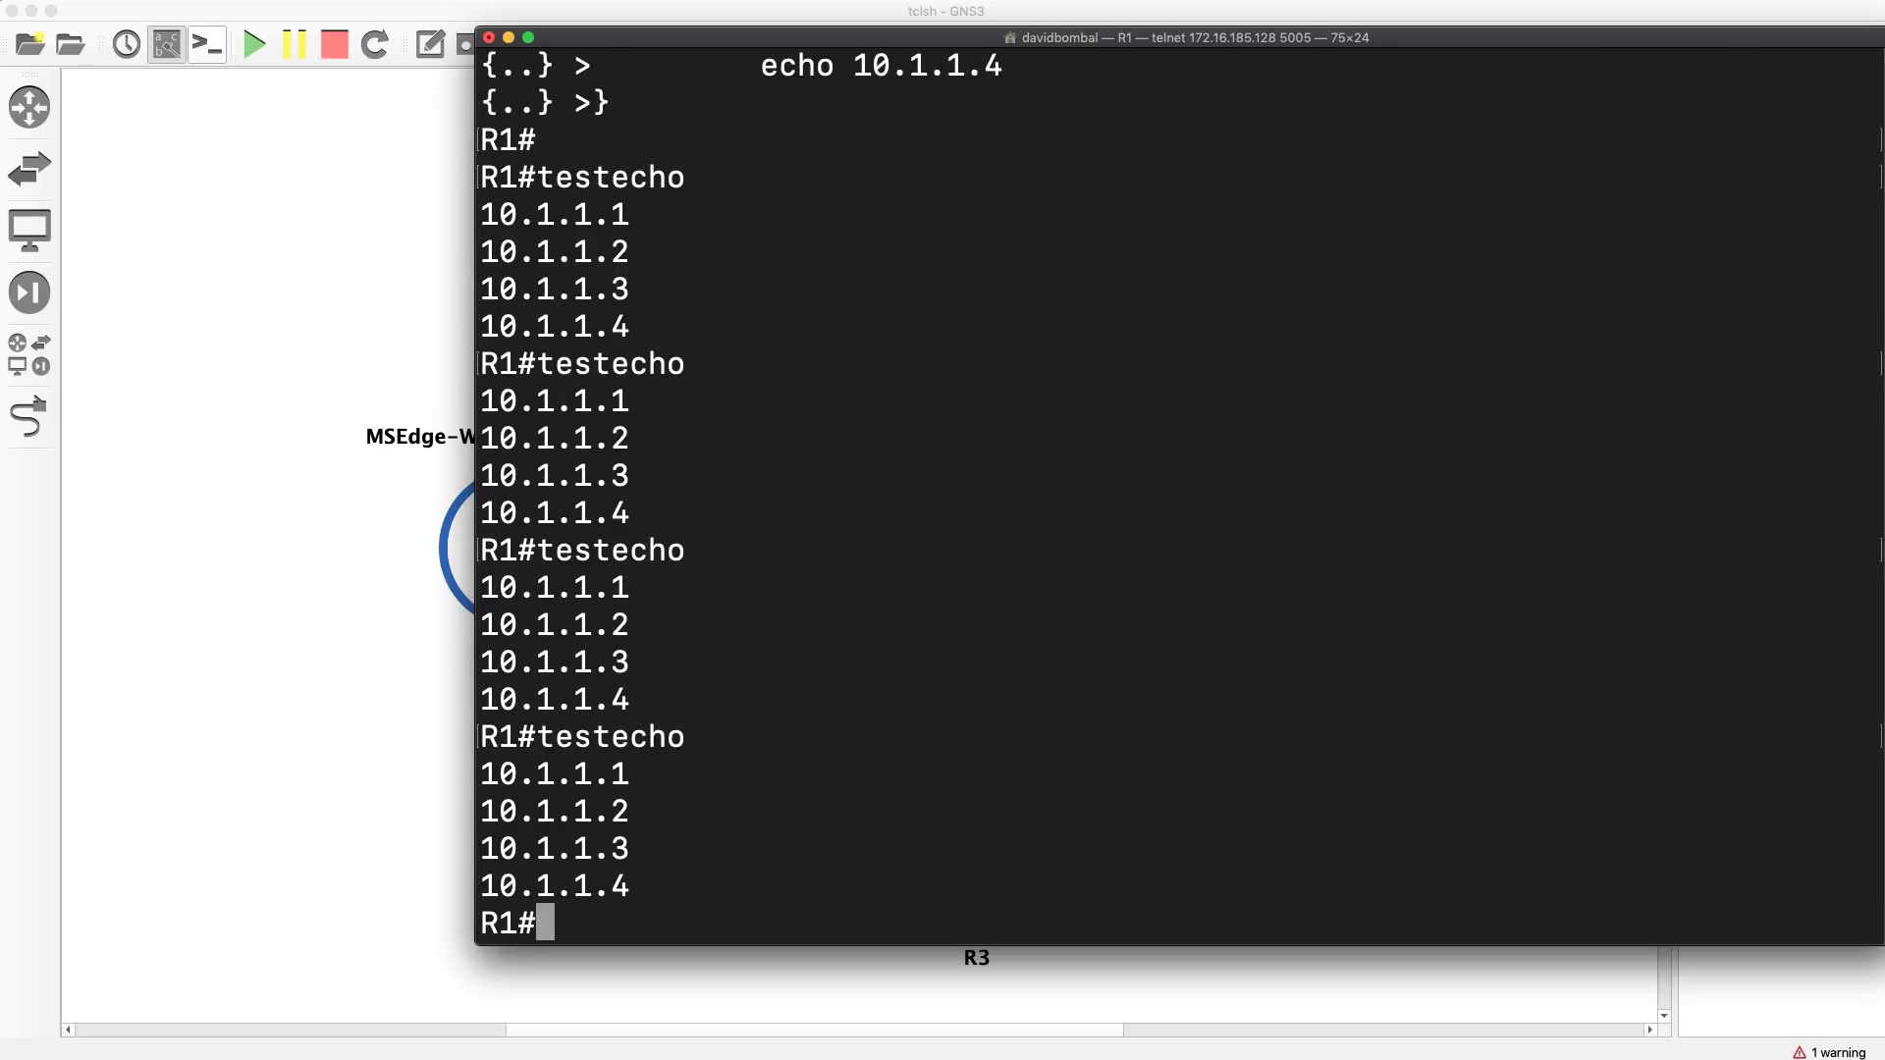
# - Run testping twice, pinging all four addresses at 100 percent
pyautogui.press('Up')
pyautogui.write('ping')
pyautogui.press('Return')
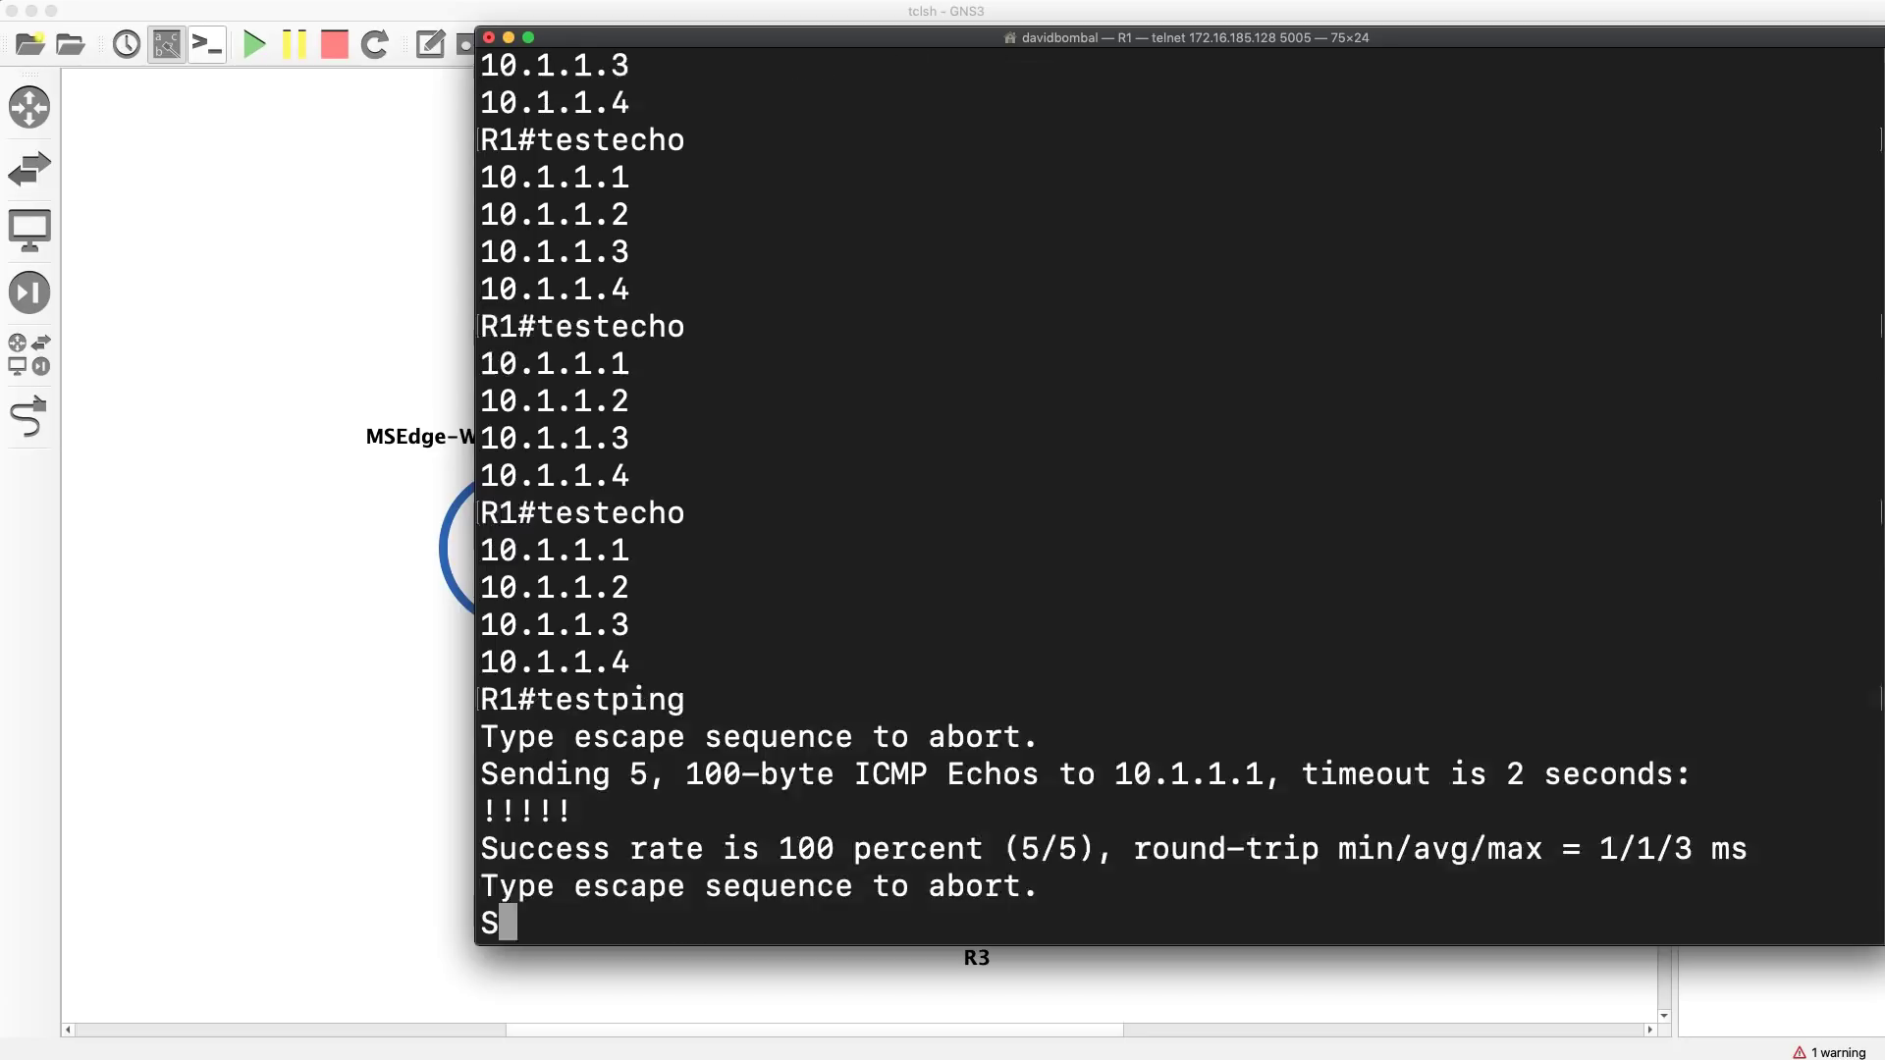
pyautogui.press('Up')
pyautogui.press('Return')
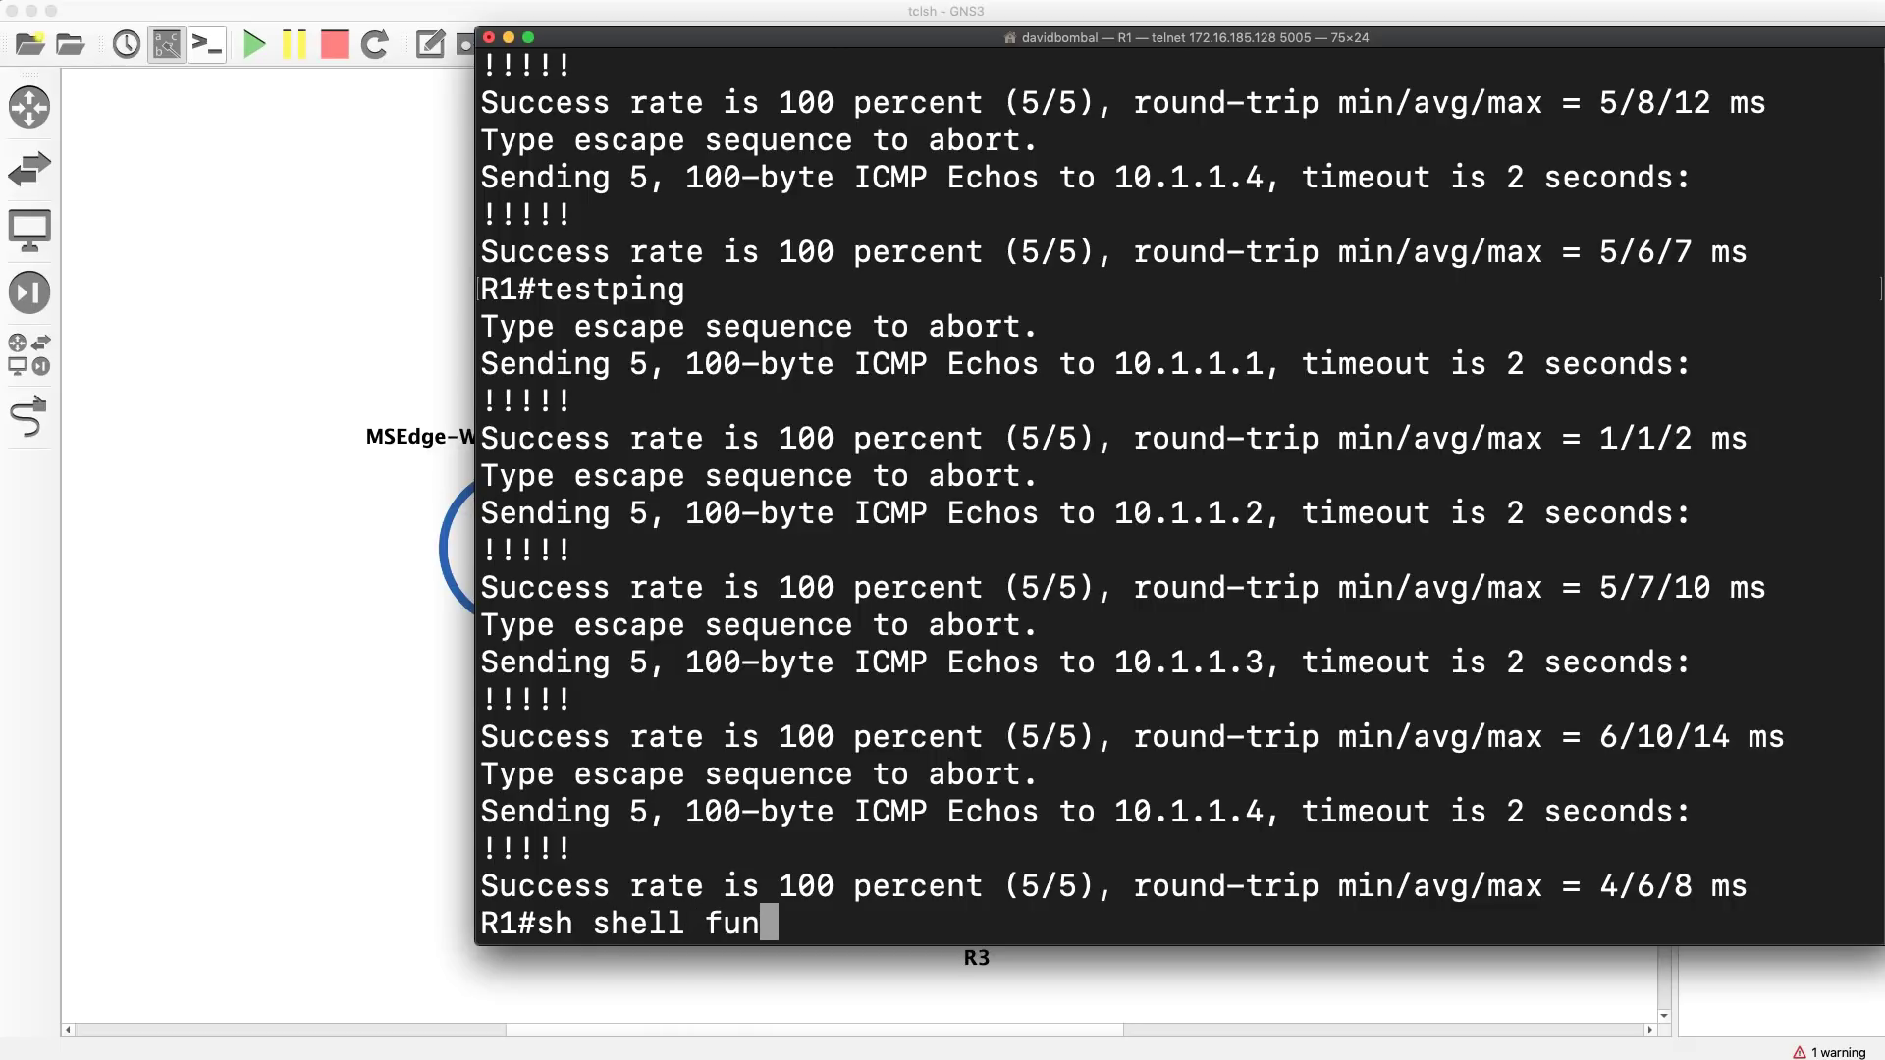
# - Run 'sh shell functions' to view testecho and testping, highlighting the testping definition
pyautogui.write('sh shell fun')
pyautogui.press('Return')
pyautogui.scroll(2, 727, 196)
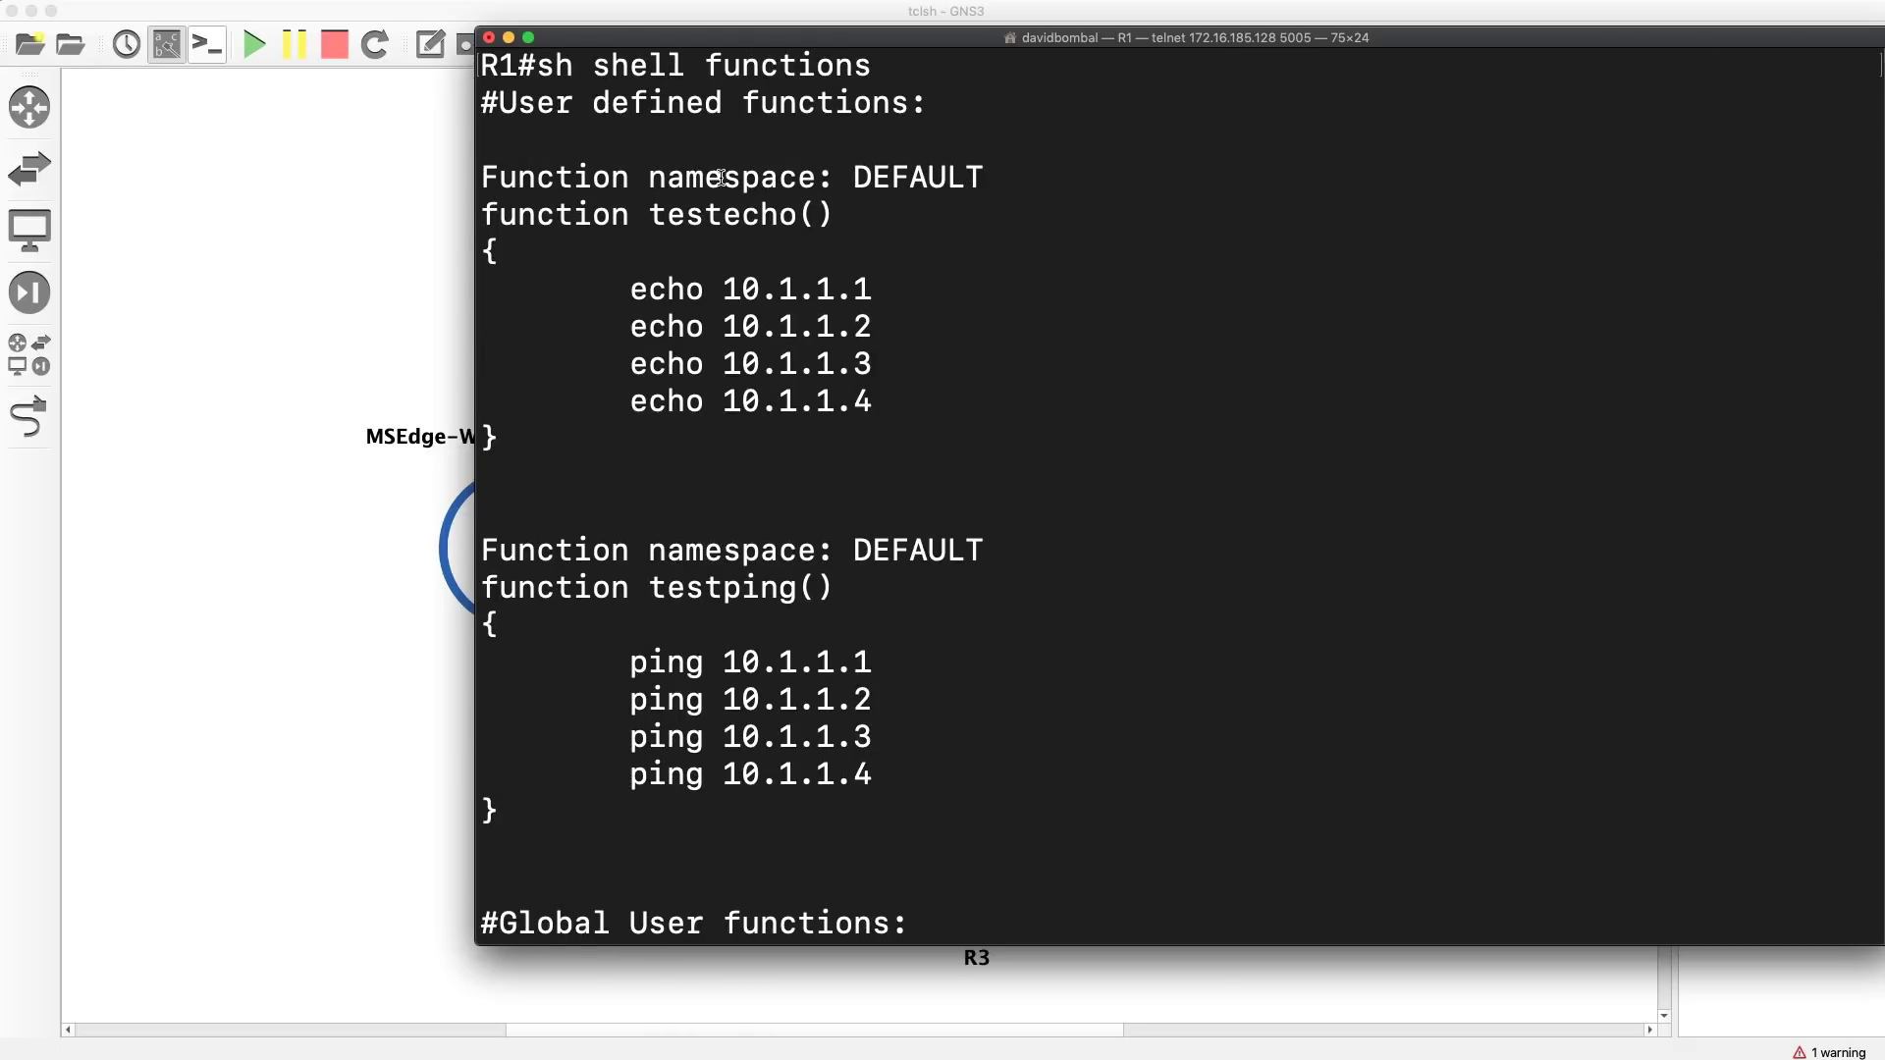
pyautogui.scroll(-1, 716, 167)
pyautogui.moveTo(843, 216); pyautogui.dragTo(905, 461)
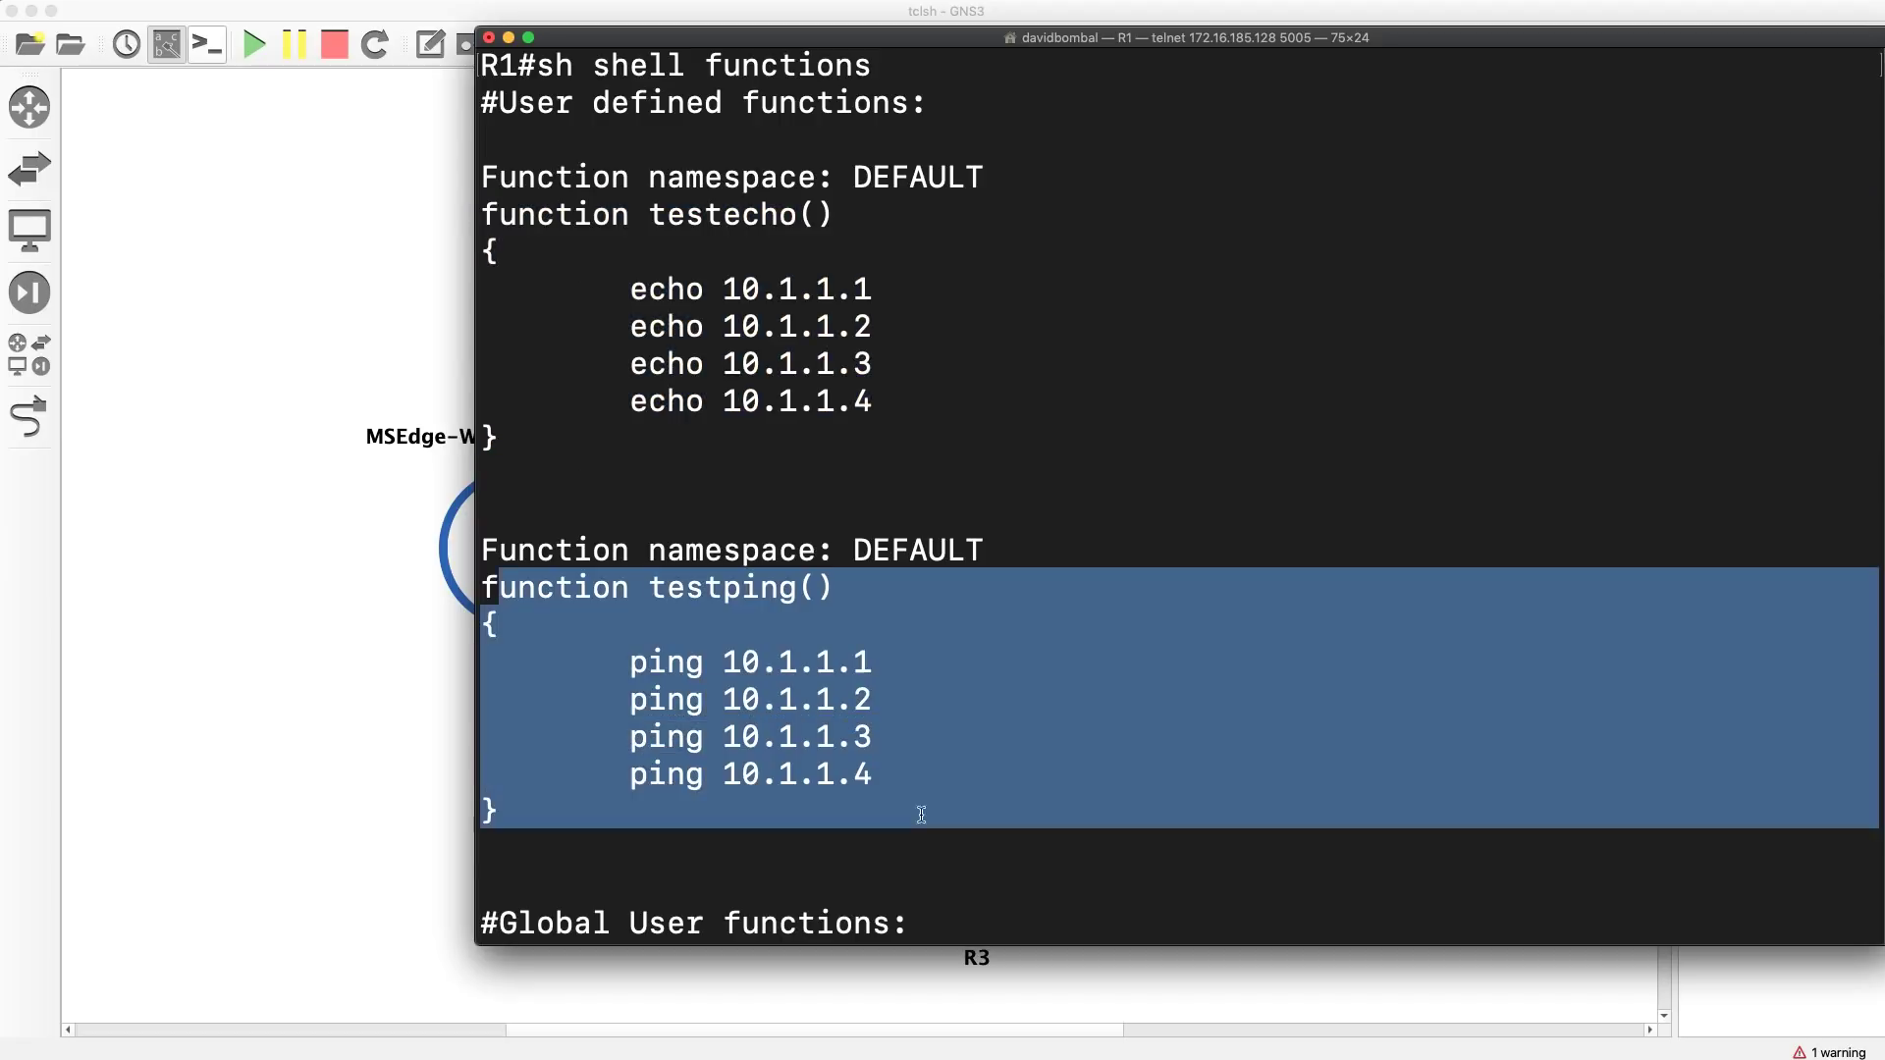